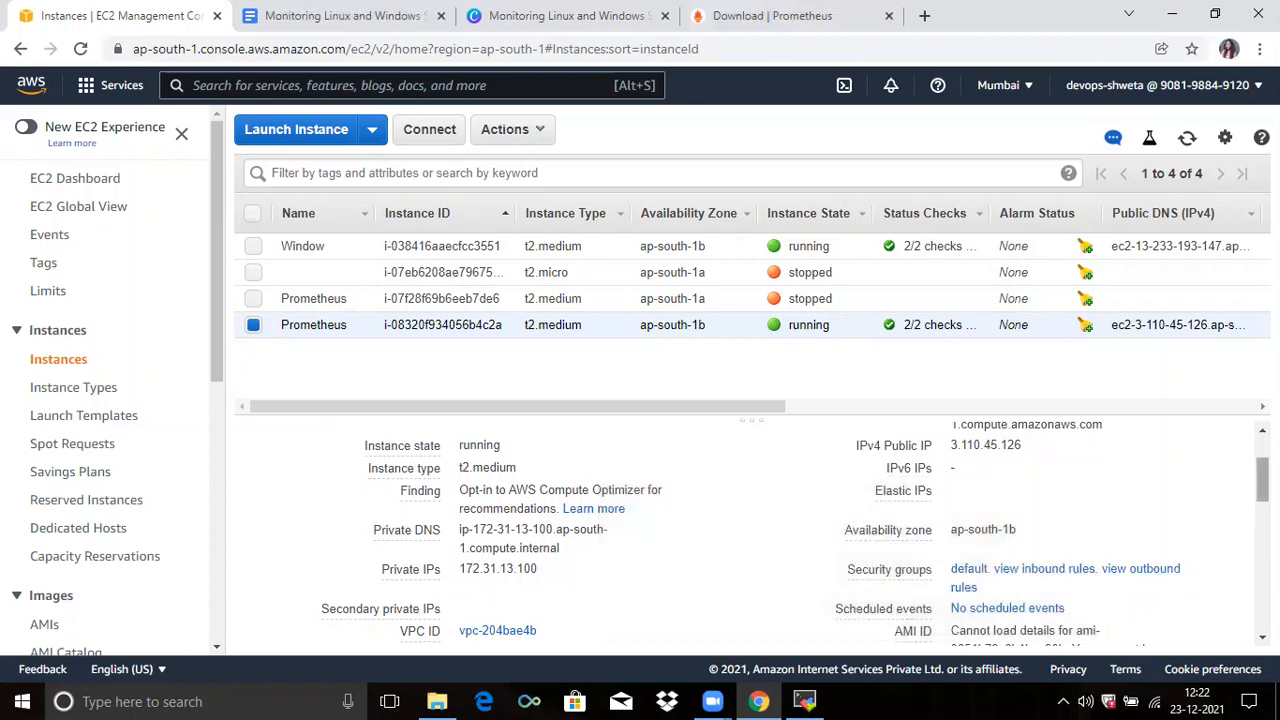
Step: Switch to MobaXterm and open the saved SSH session 3.110.45.126 as ubuntu
{"action": "scroll", "coordinate": [1222, 530], "scroll_direction": "up", "scroll_amount": 2}
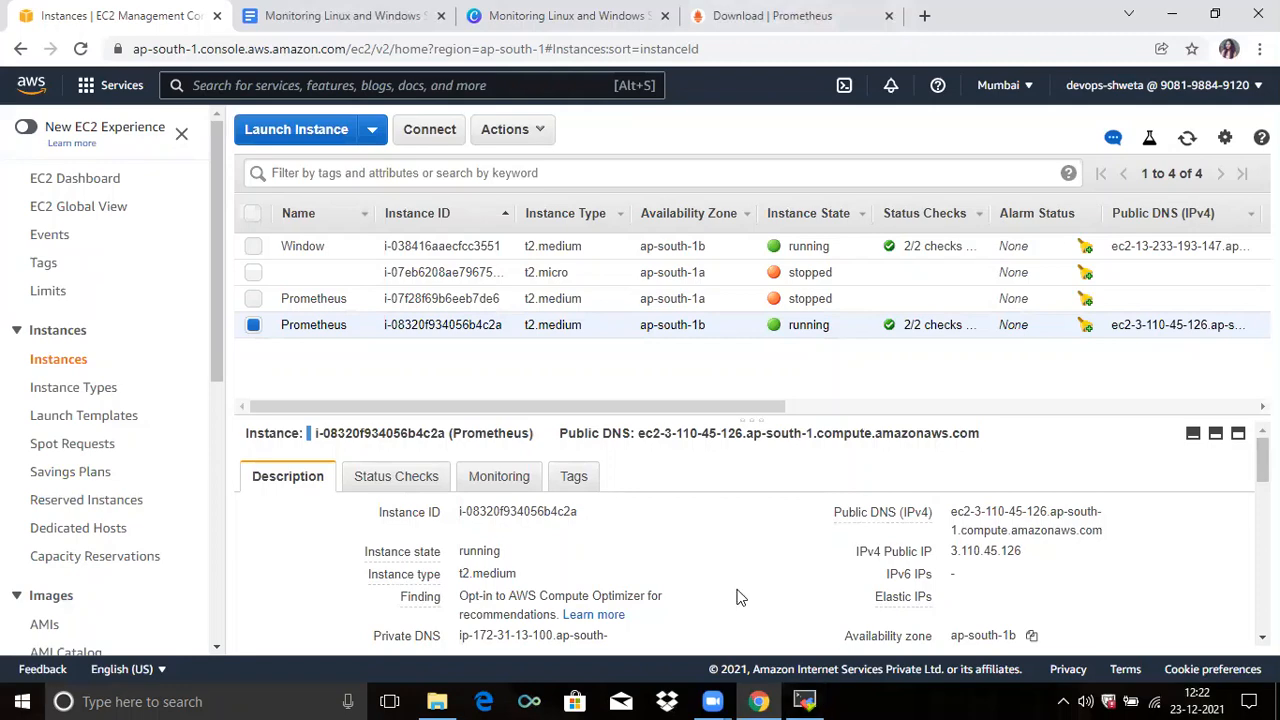
{"action": "left_click", "coordinate": [812, 700]}
{"action": "double_click", "coordinate": [131, 153]}
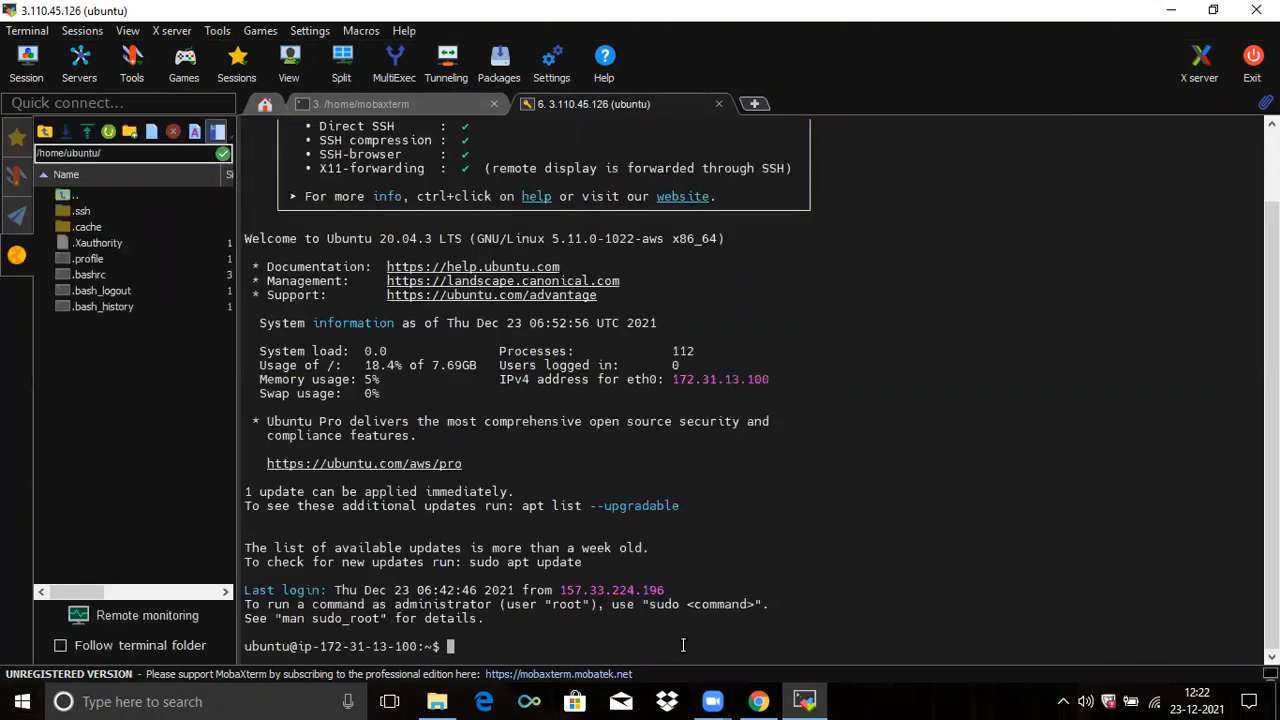
Step: Run 'sudo apt update -y' on the server, copied from the Google Docs setup guide
{"action": "type", "text": "clear"}
{"action": "key", "text": "Return"}
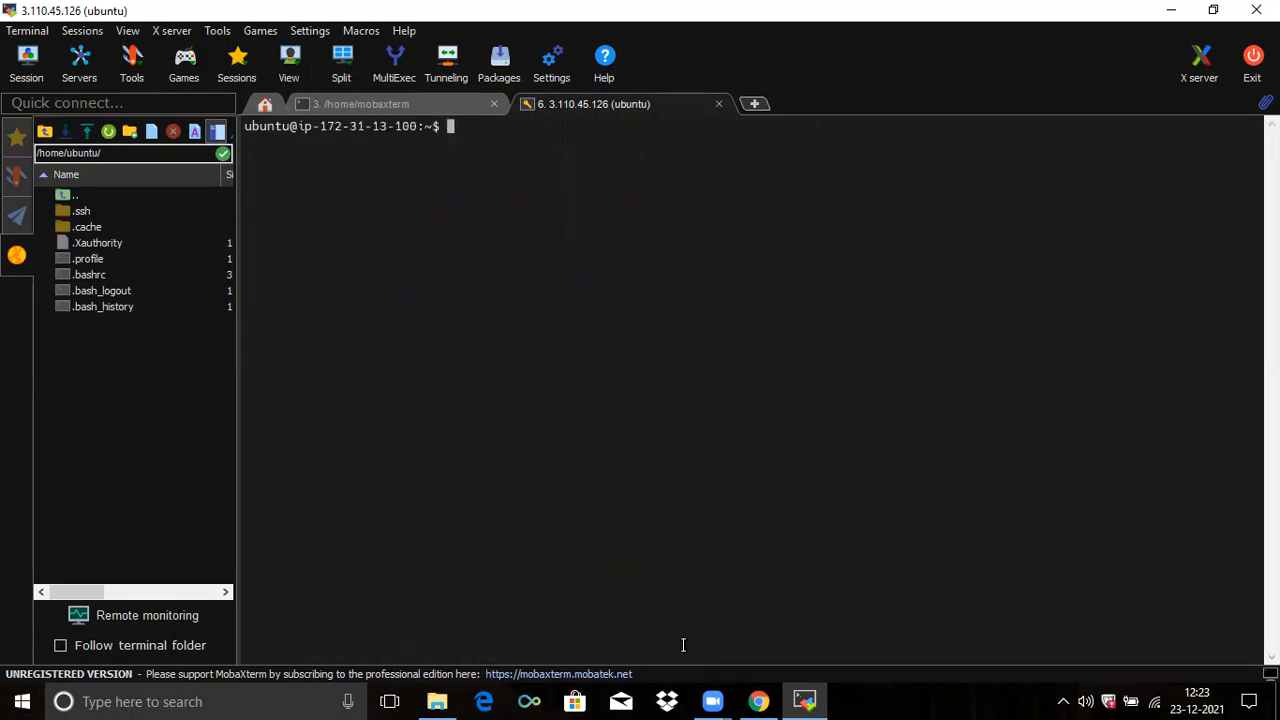
{"action": "left_click", "coordinate": [758, 700]}
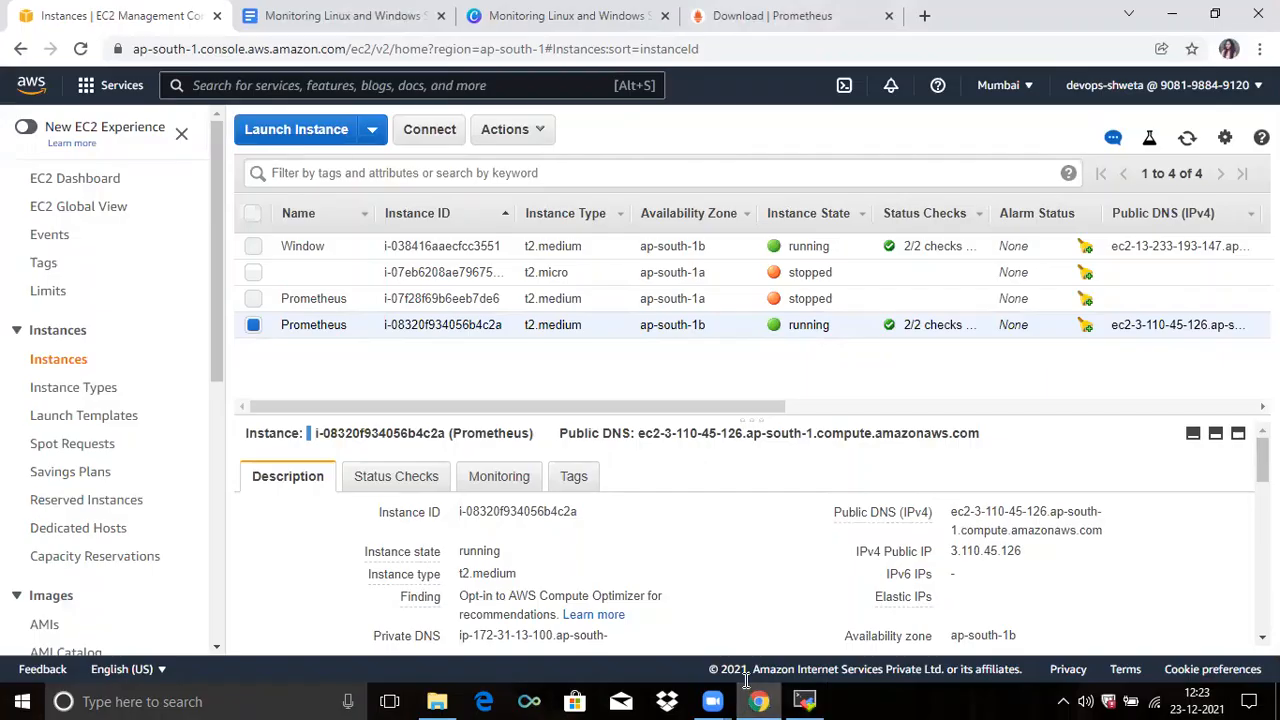
{"action": "left_click", "coordinate": [327, 11]}
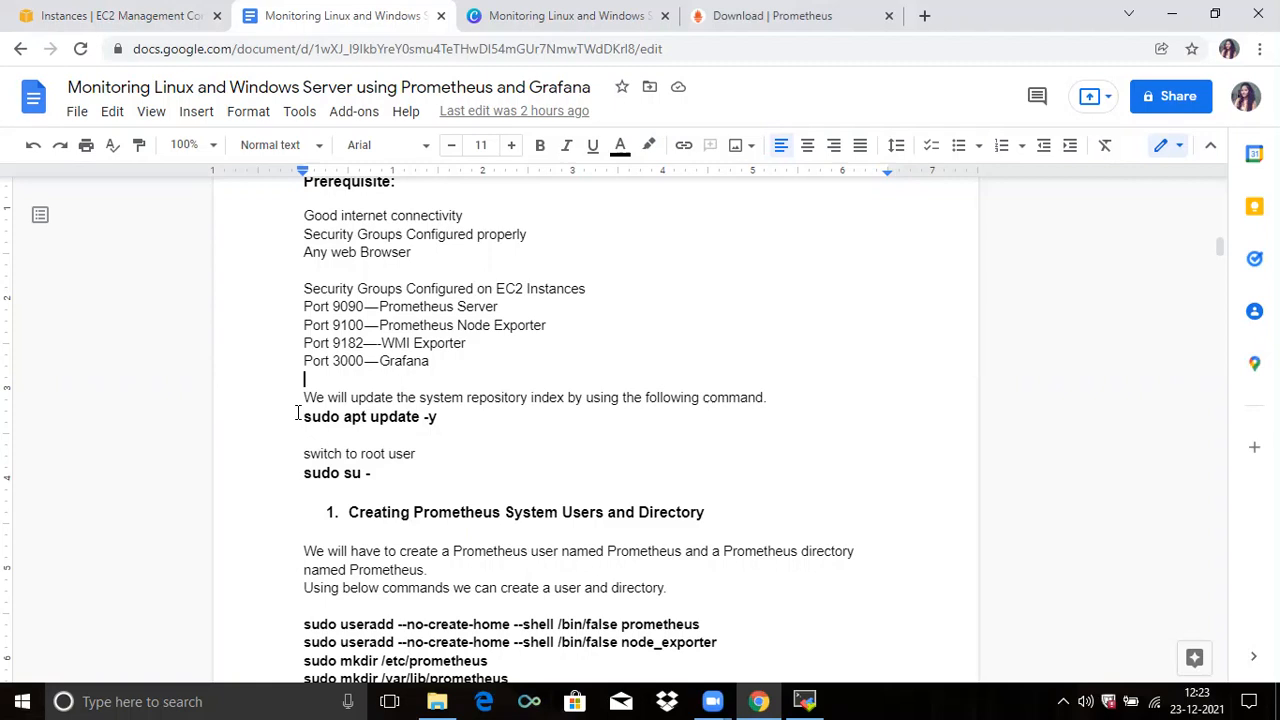
{"action": "triple_click", "coordinate": [479, 420]}
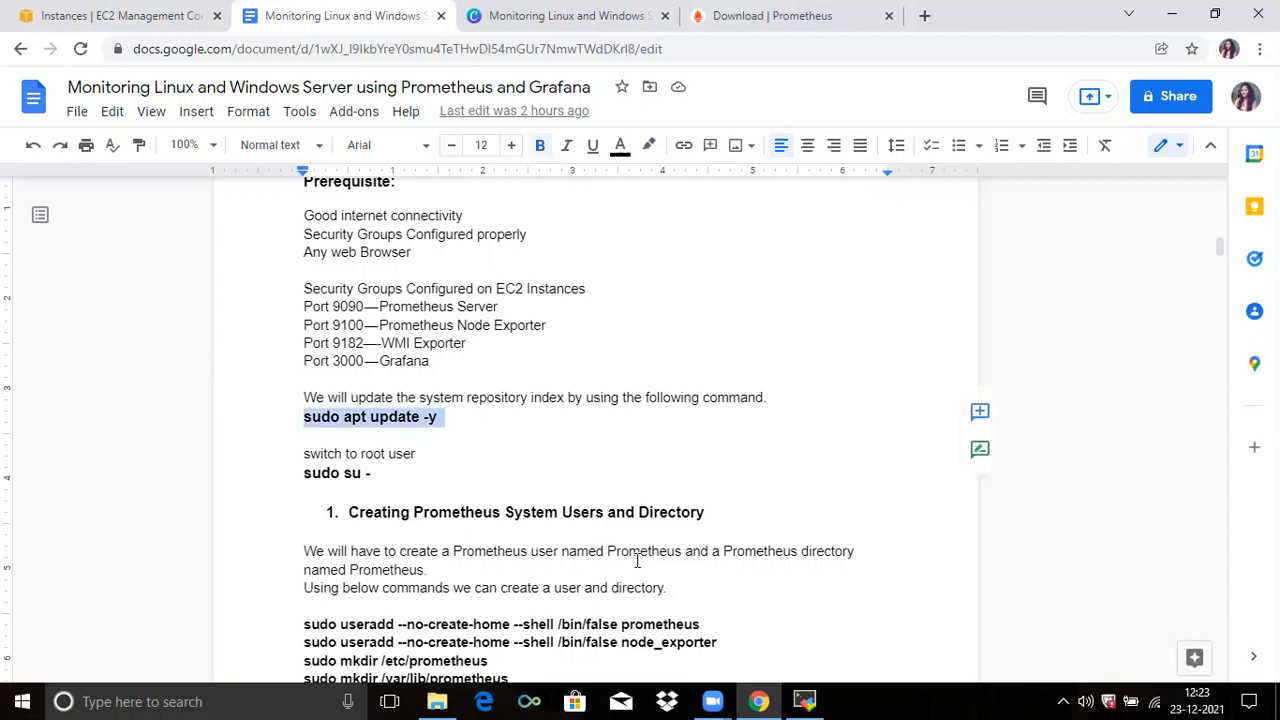
{"action": "left_click", "coordinate": [806, 701]}
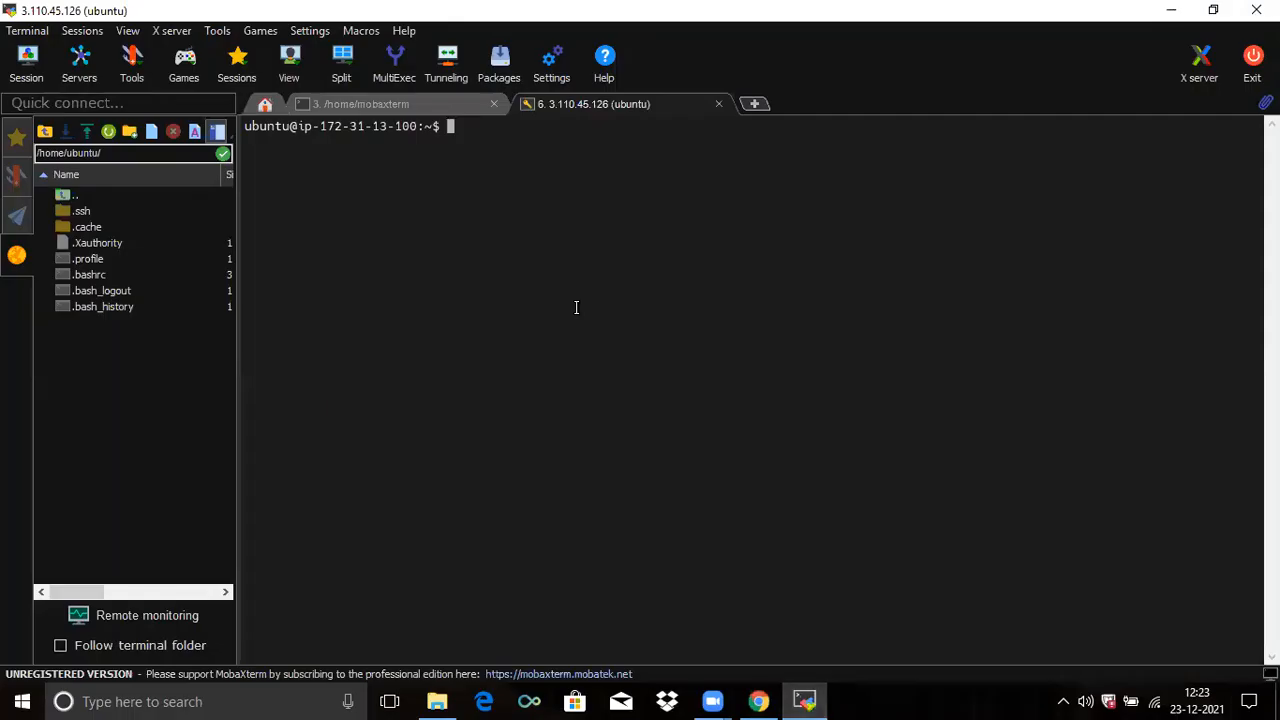
{"action": "right_click", "coordinate": [576, 309]}
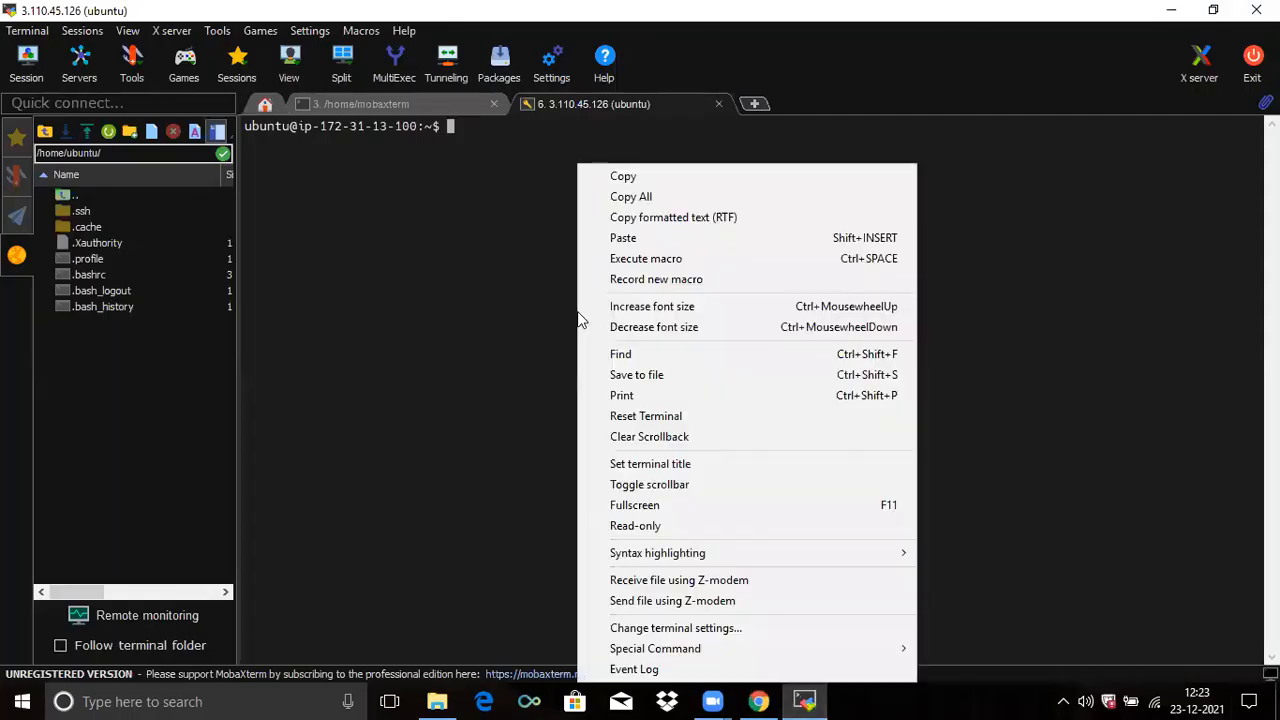
{"action": "left_click", "coordinate": [600, 237]}
{"action": "key", "text": "Return"}
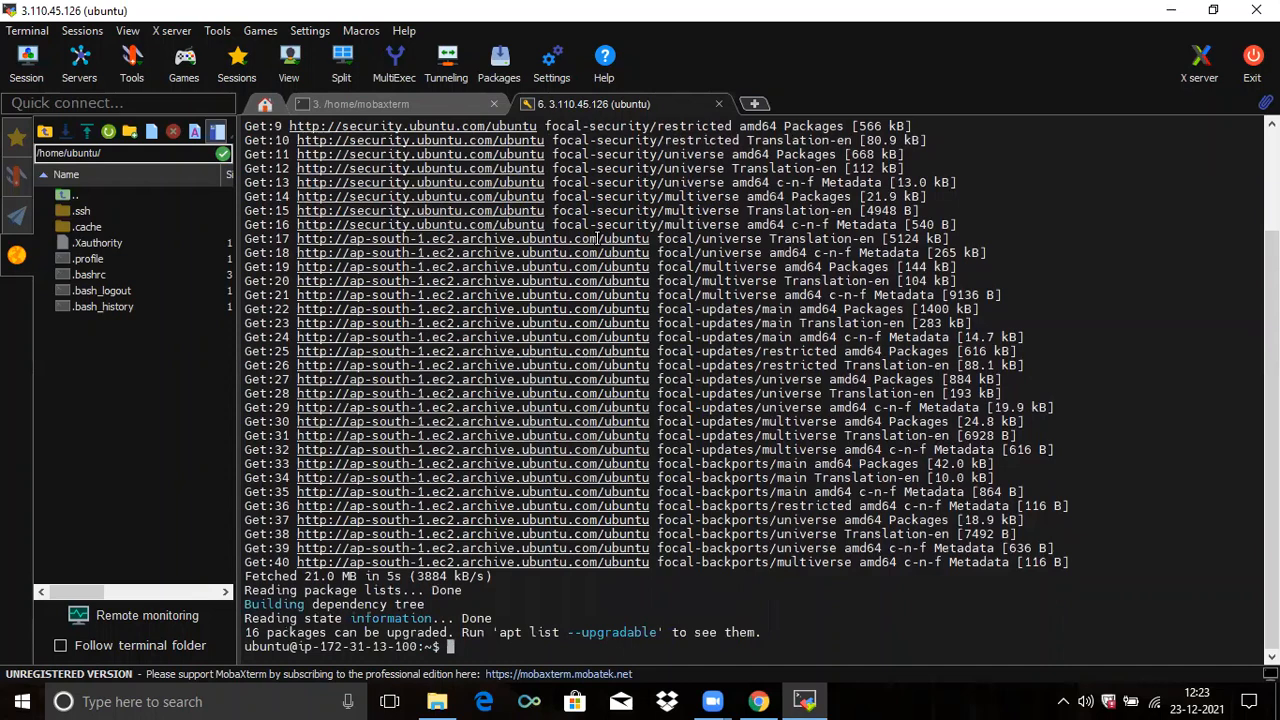
Step: Clear the terminal and select the 'sudo su -' line in the guide
{"action": "type", "text": "clear"}
{"action": "key", "text": "Return"}
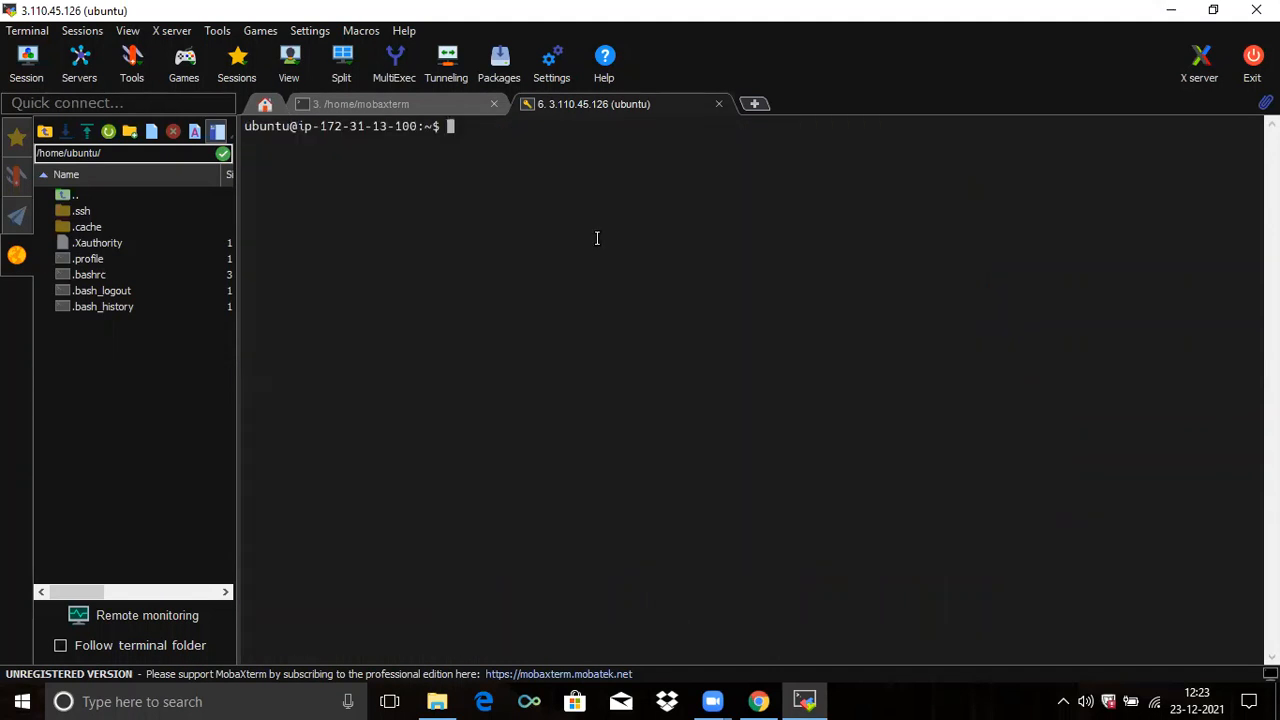
{"action": "left_click", "coordinate": [758, 701]}
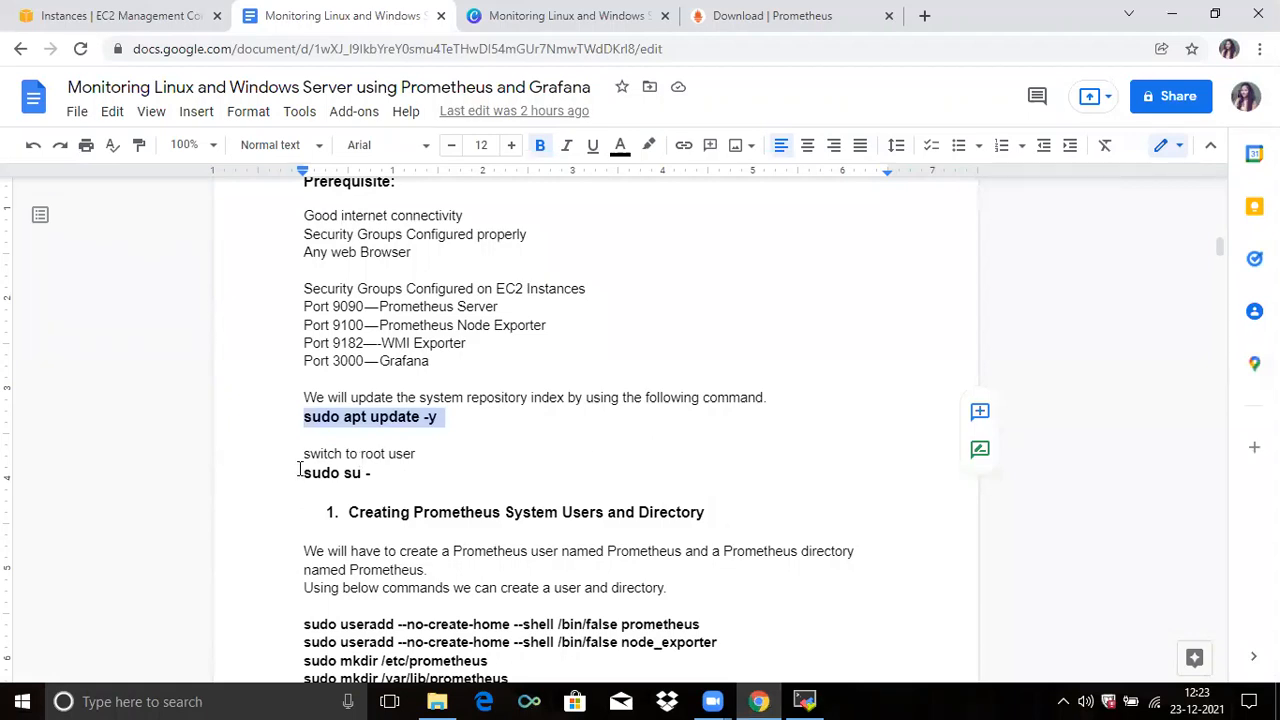
{"action": "left_click_drag", "start_coordinate": [305, 476], "coordinate": [373, 480]}
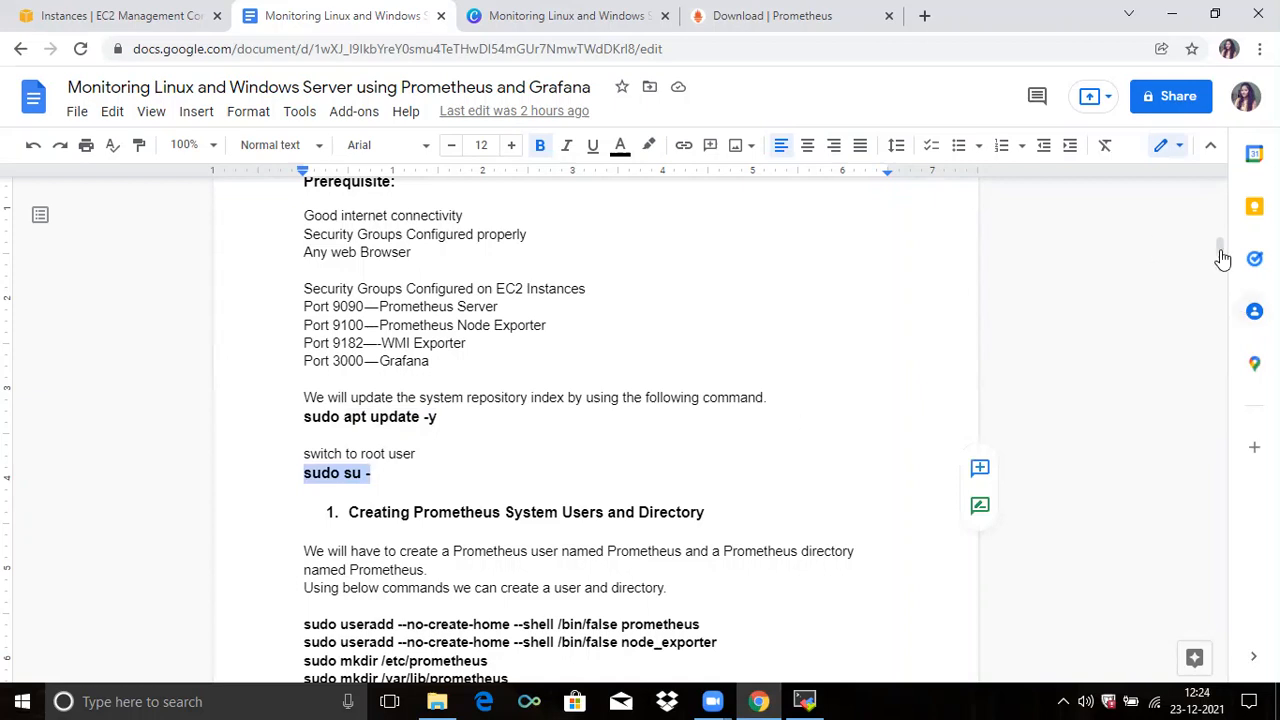
Step: Create the prometheus system user with the useradd command from the guide
{"action": "scroll", "coordinate": [1220, 248], "scroll_direction": "down", "scroll_amount": 2}
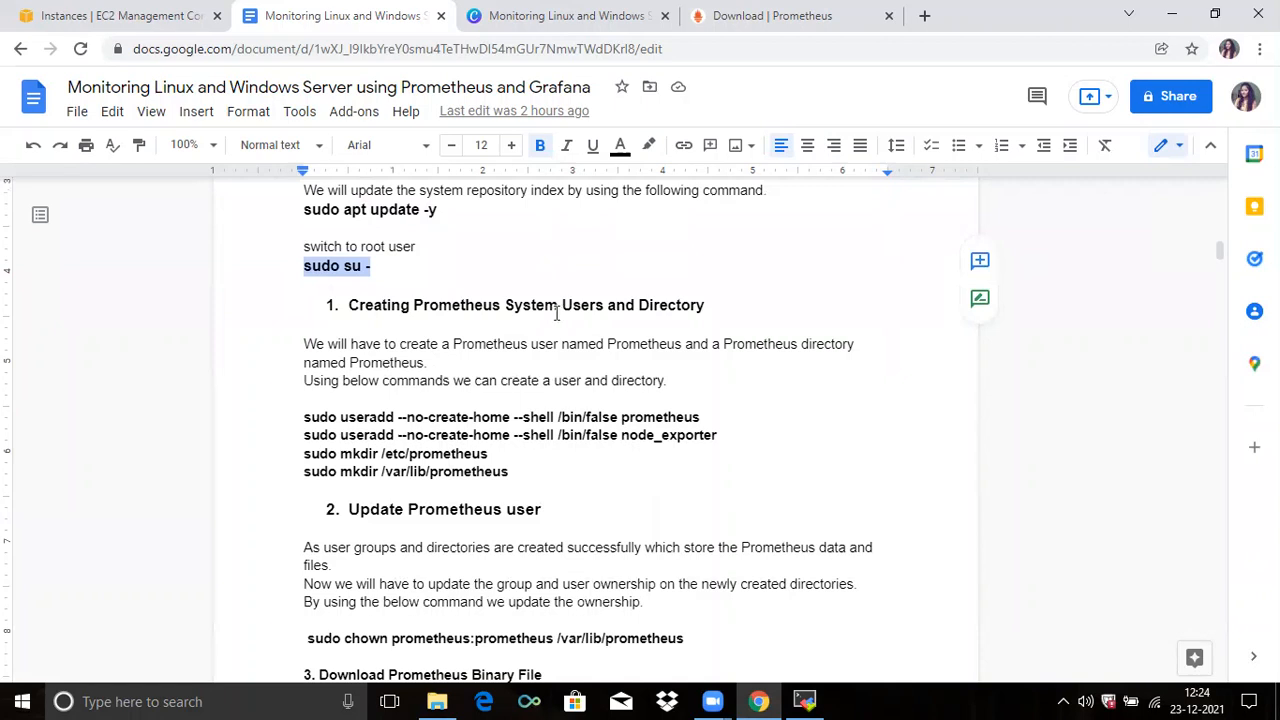
{"action": "left_click", "coordinate": [534, 375]}
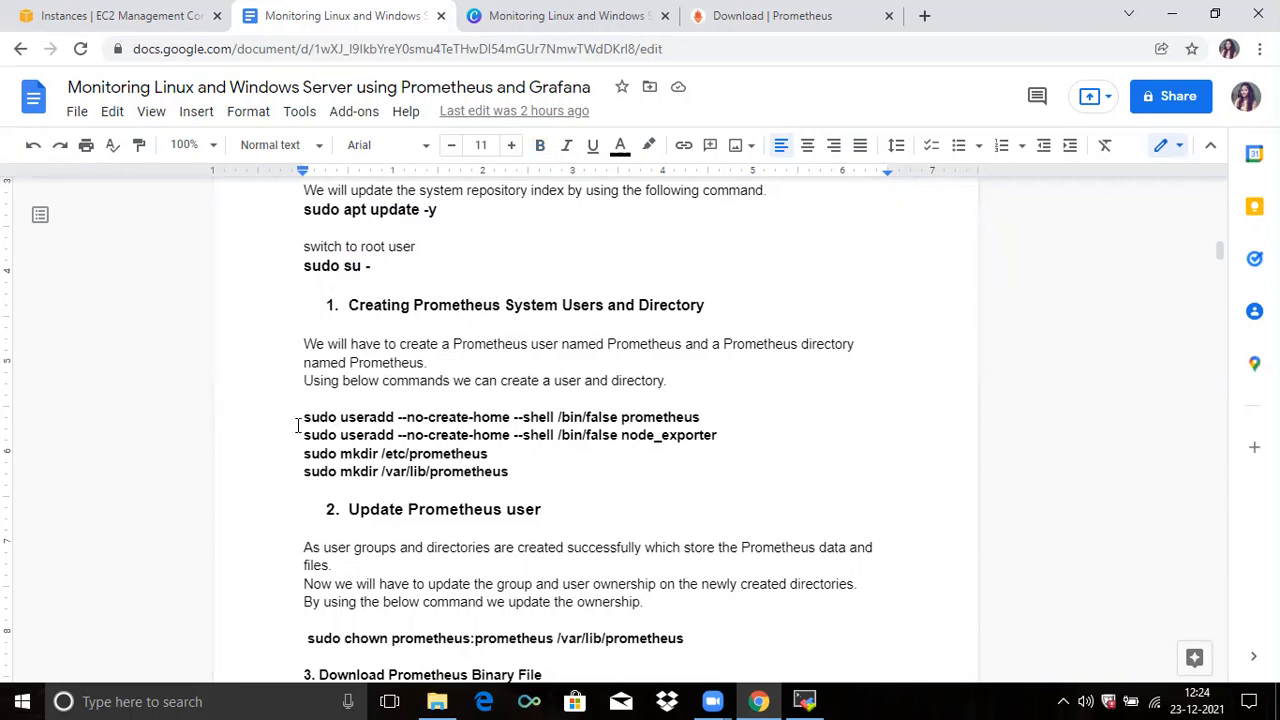
{"action": "left_click_drag", "start_coordinate": [301, 417], "coordinate": [702, 420]}
{"action": "key", "text": "ctrl+c"}
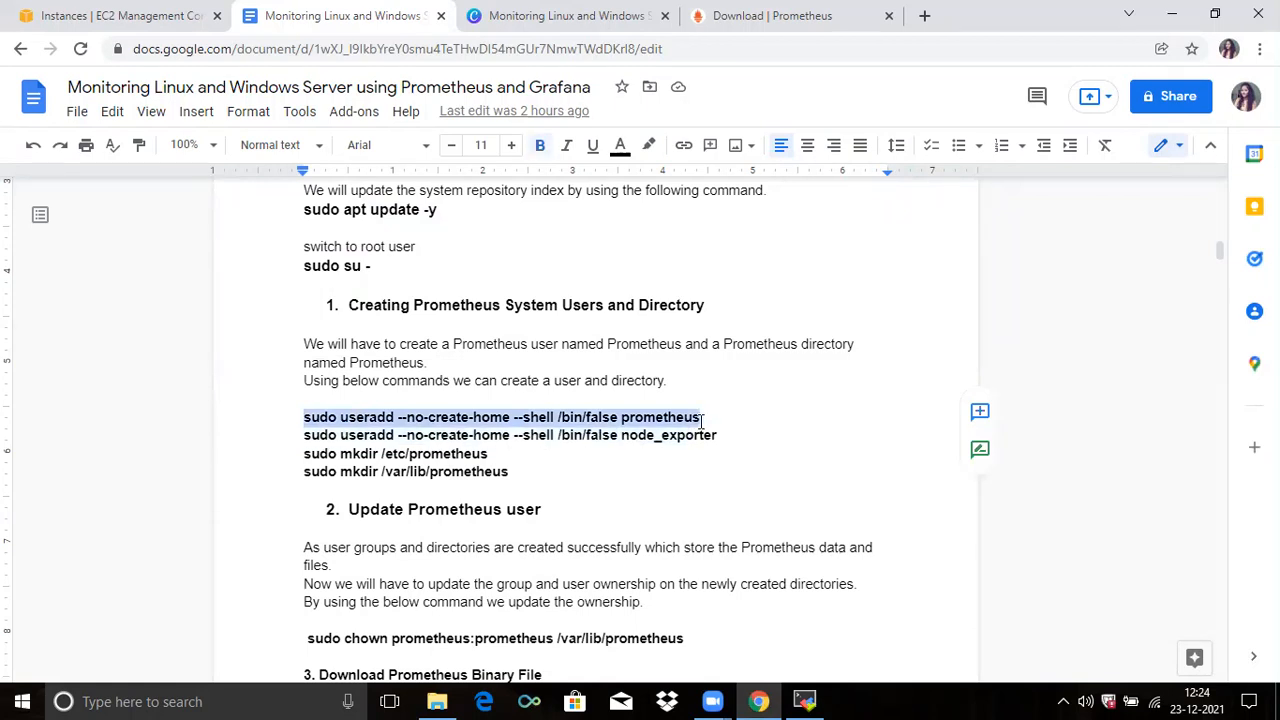
{"action": "left_click", "coordinate": [804, 701]}
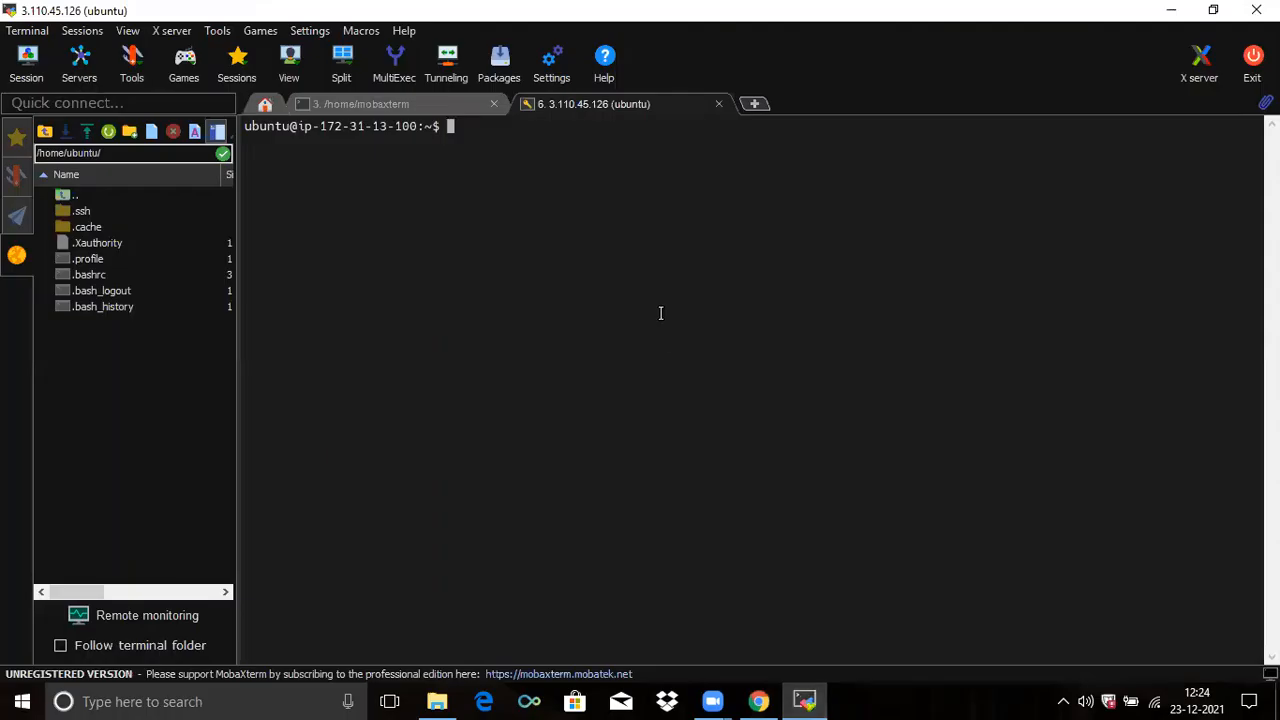
{"action": "right_click", "coordinate": [660, 318]}
{"action": "left_click", "coordinate": [726, 238]}
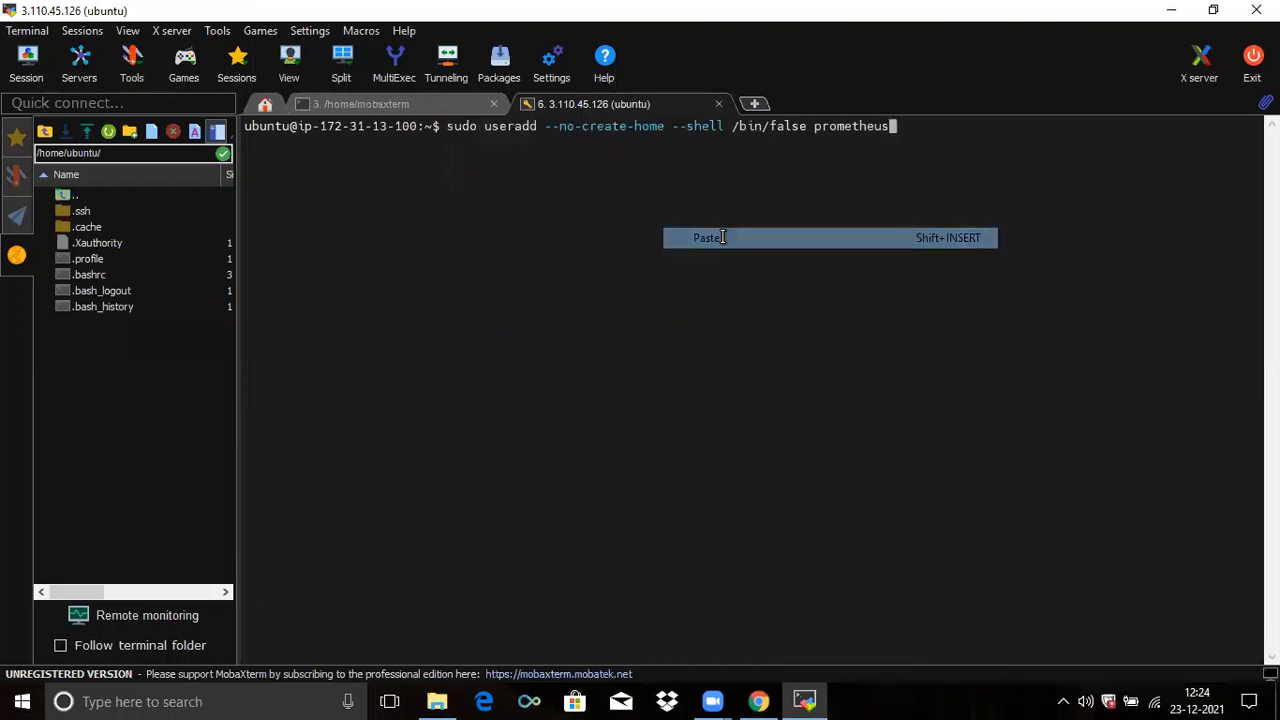
{"action": "key", "text": "Return"}
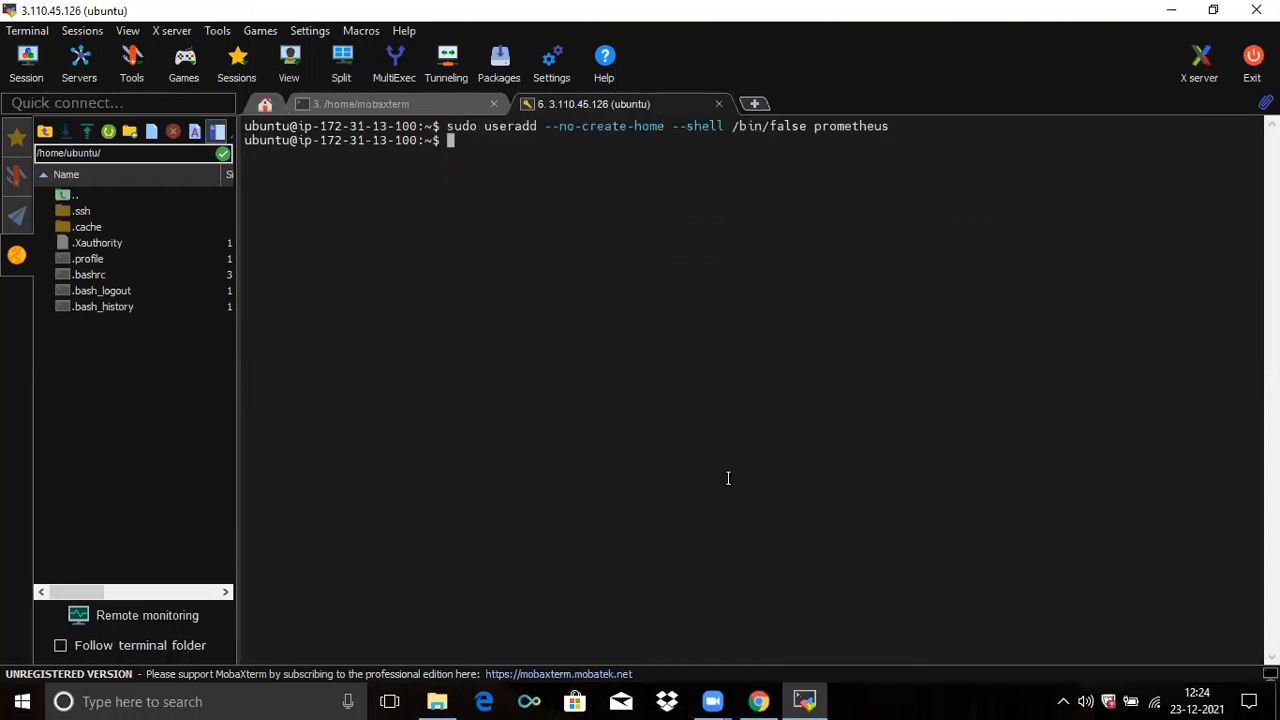
Step: Create the node_exporter system user with its useradd command from the guide
{"action": "left_click", "coordinate": [759, 701]}
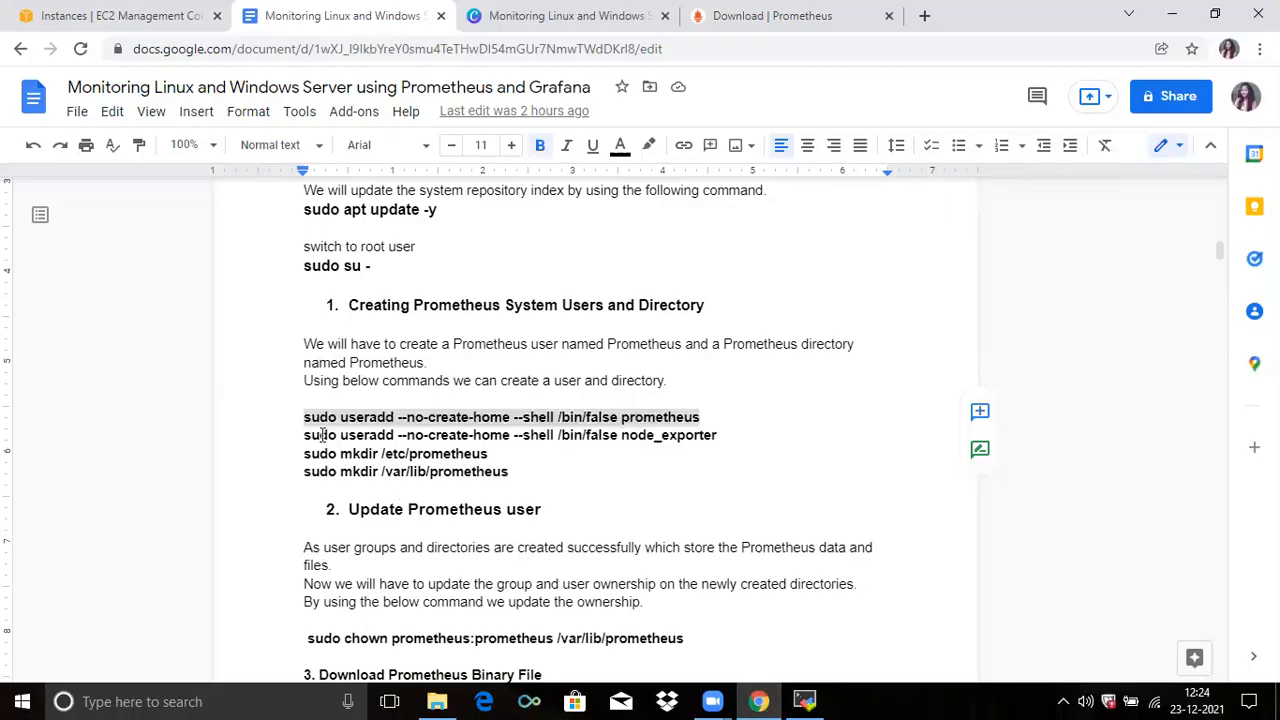
{"action": "left_click_drag", "start_coordinate": [305, 436], "coordinate": [727, 435]}
{"action": "key", "text": "ctrl+c"}
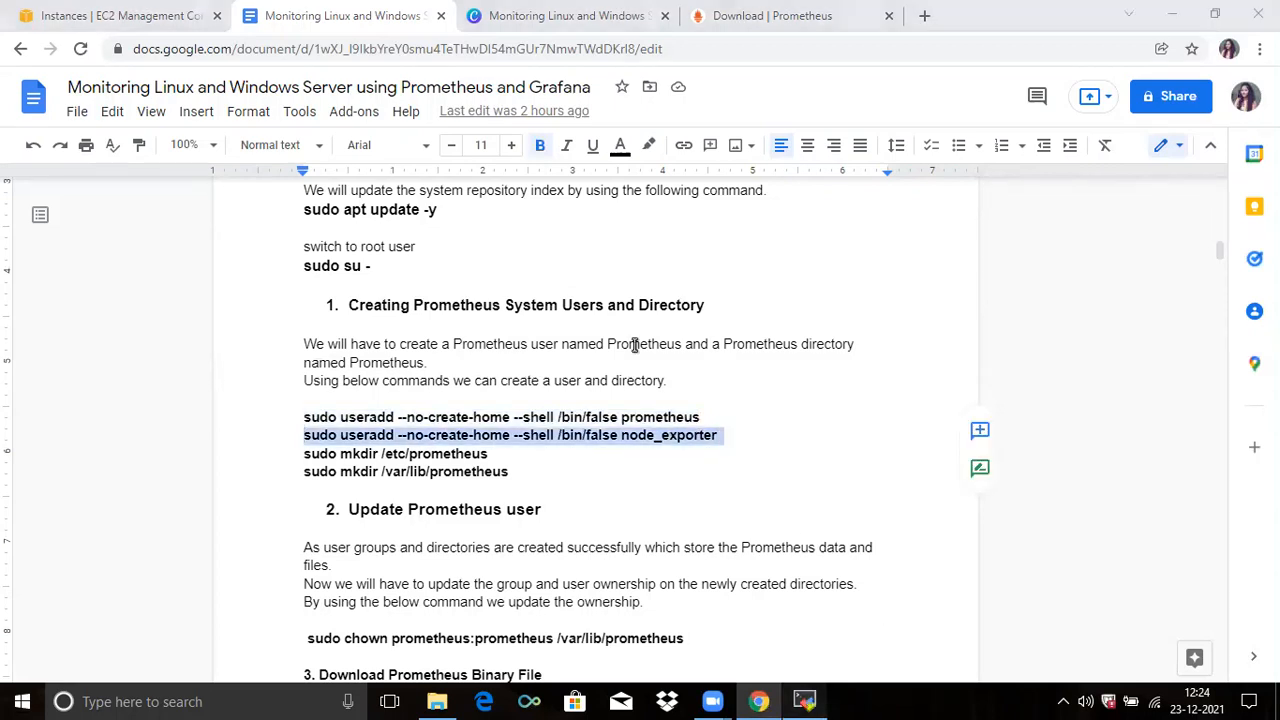
{"action": "left_click", "coordinate": [805, 701]}
{"action": "right_click", "coordinate": [634, 353]}
{"action": "left_click", "coordinate": [676, 238]}
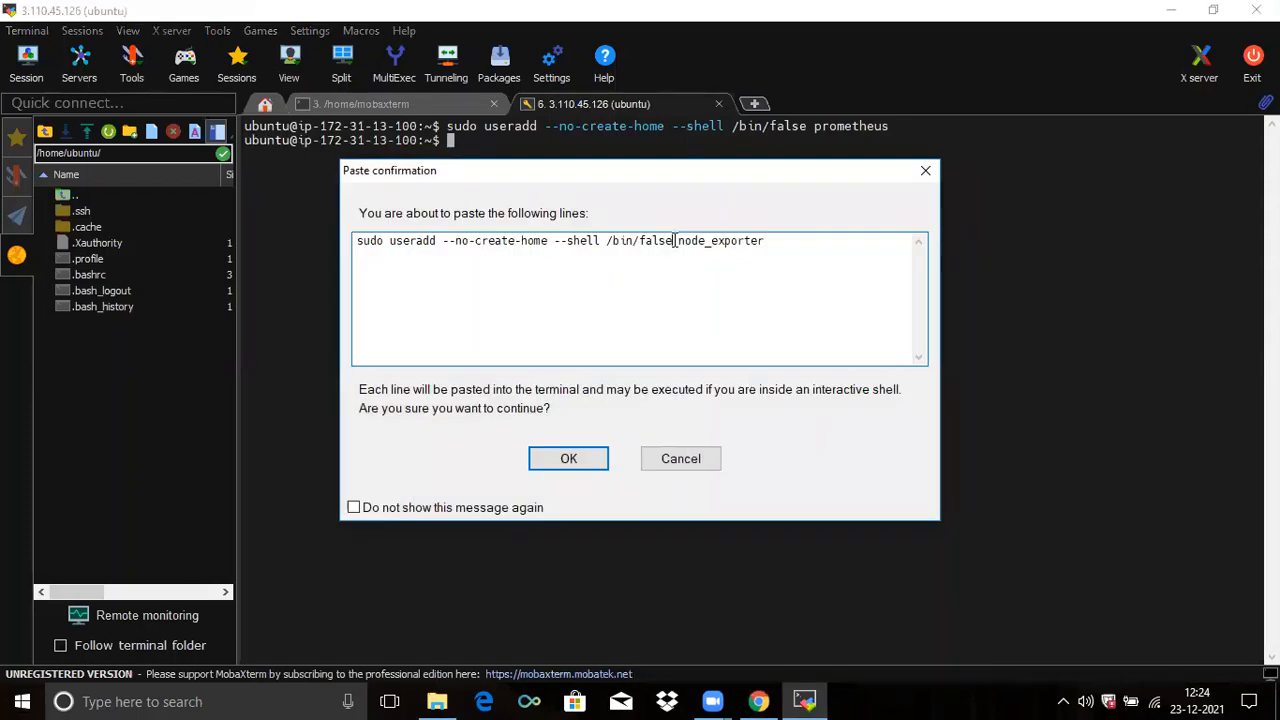
{"action": "left_click", "coordinate": [568, 458]}
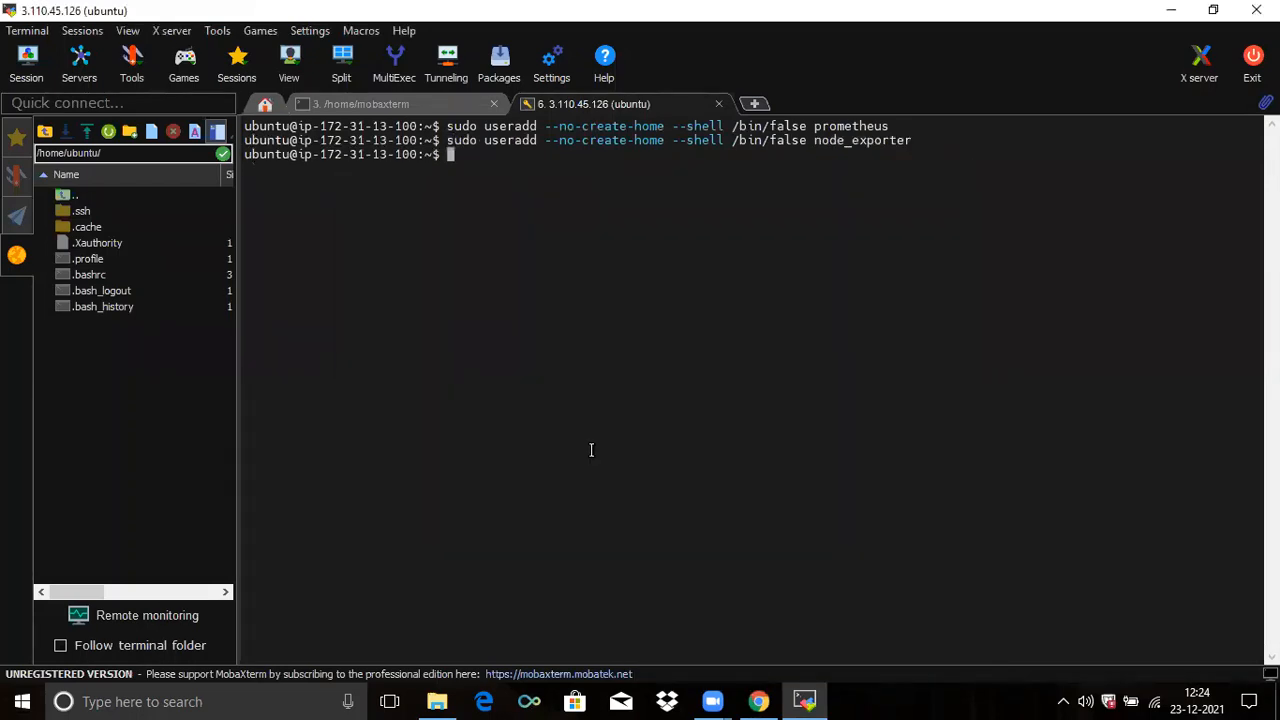
Step: Create the /etc/prometheus directory with mkdir
{"action": "left_click", "coordinate": [778, 699]}
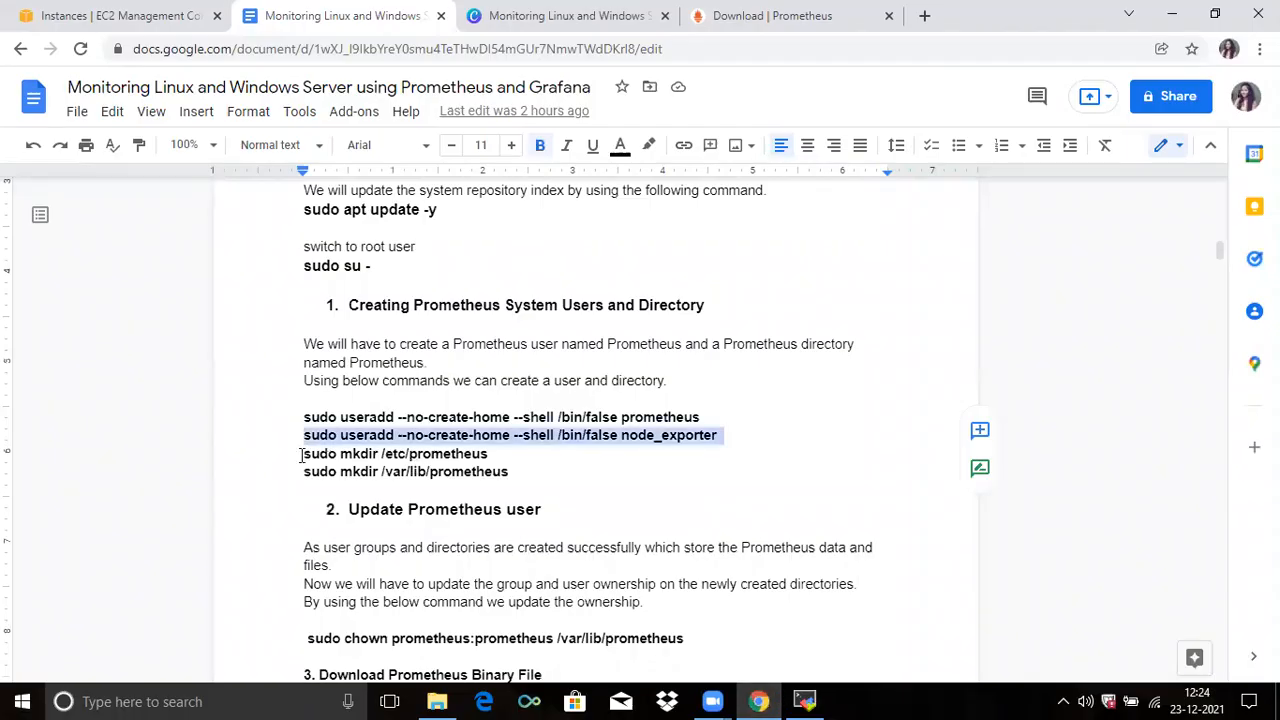
{"action": "key", "text": "Right"}
{"action": "left_click_drag", "start_coordinate": [304, 454], "coordinate": [494, 455]}
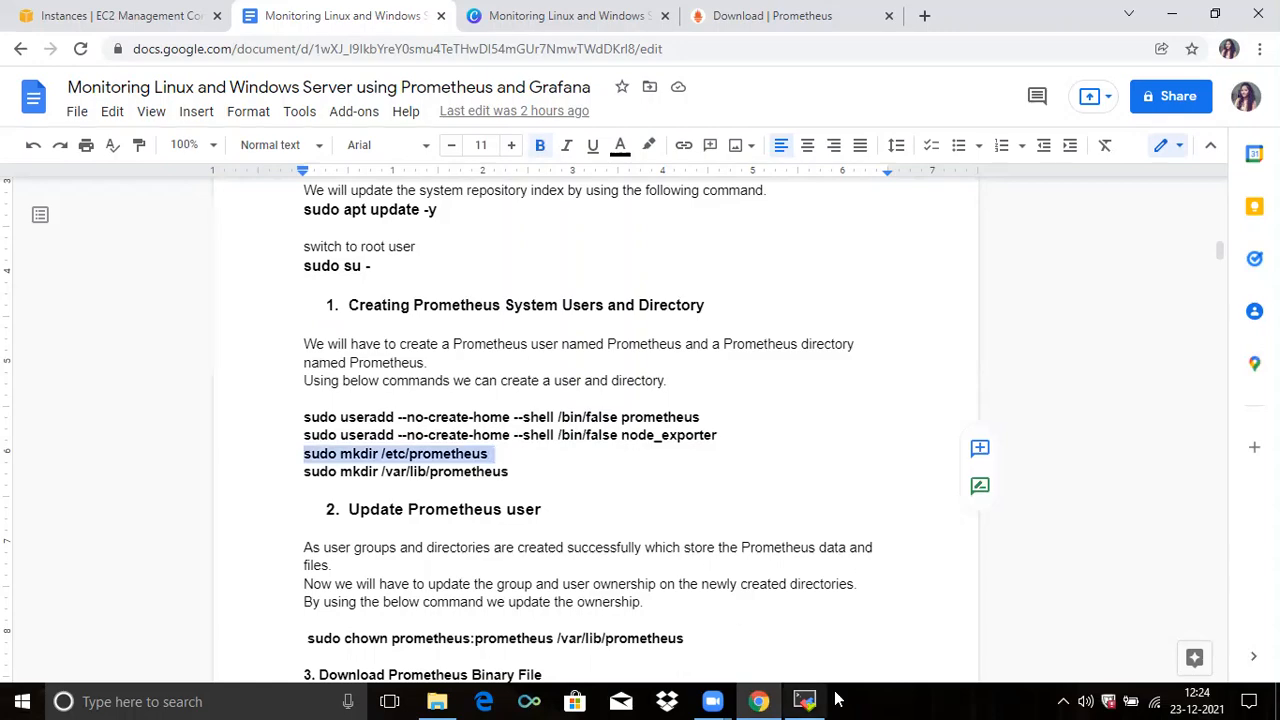
{"action": "left_click", "coordinate": [806, 700]}
{"action": "right_click", "coordinate": [671, 340]}
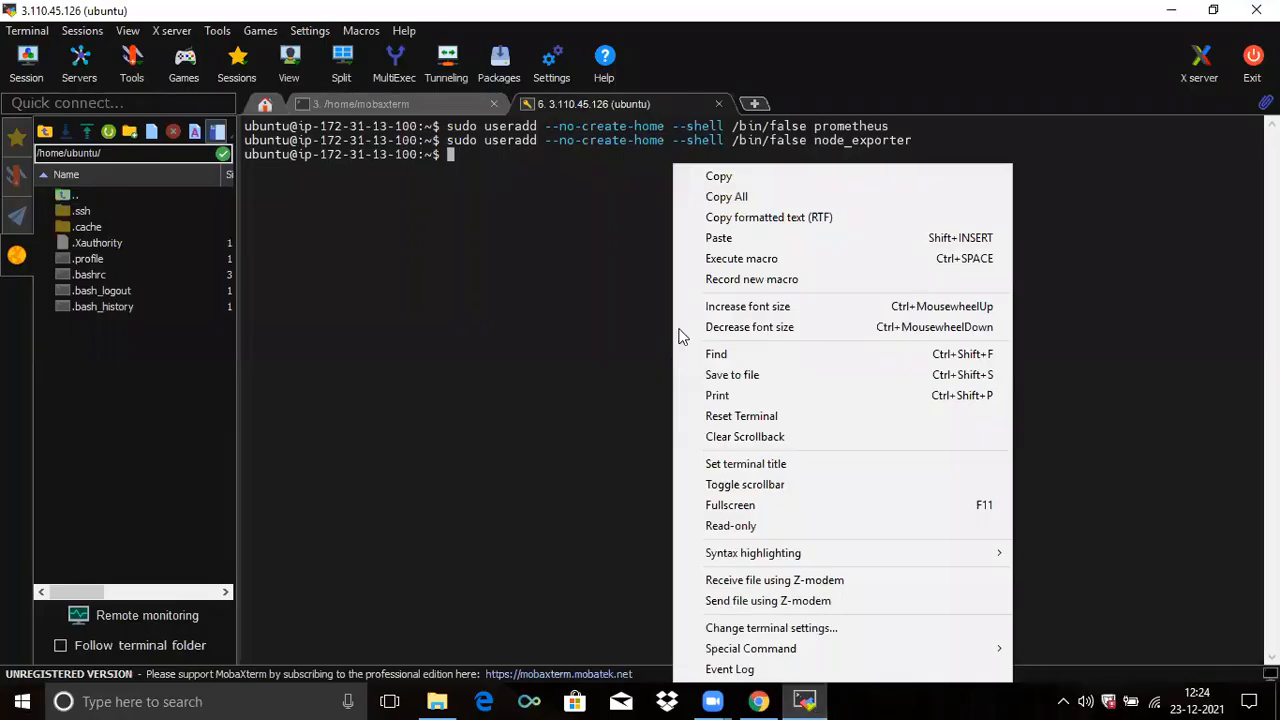
{"action": "left_click", "coordinate": [708, 244]}
{"action": "key", "text": "Return"}
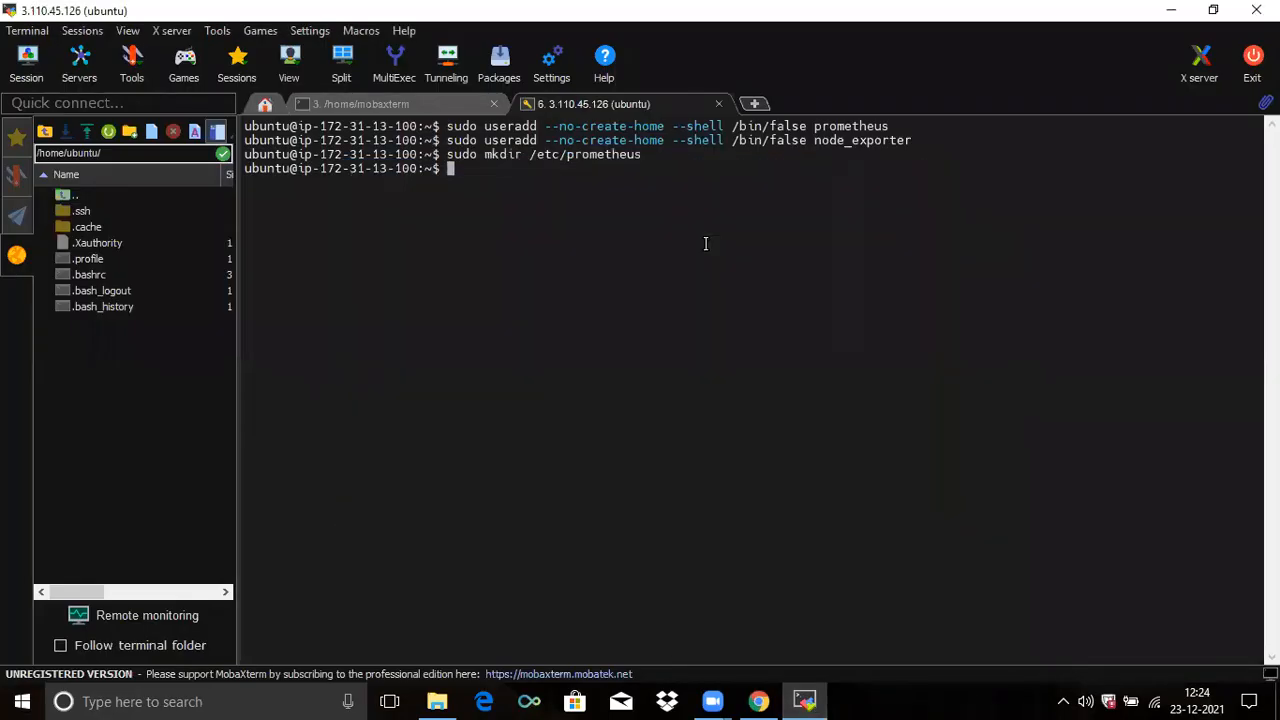
Step: Create the /var/lib/prometheus directory, then clear the terminal
{"action": "left_click", "coordinate": [759, 701]}
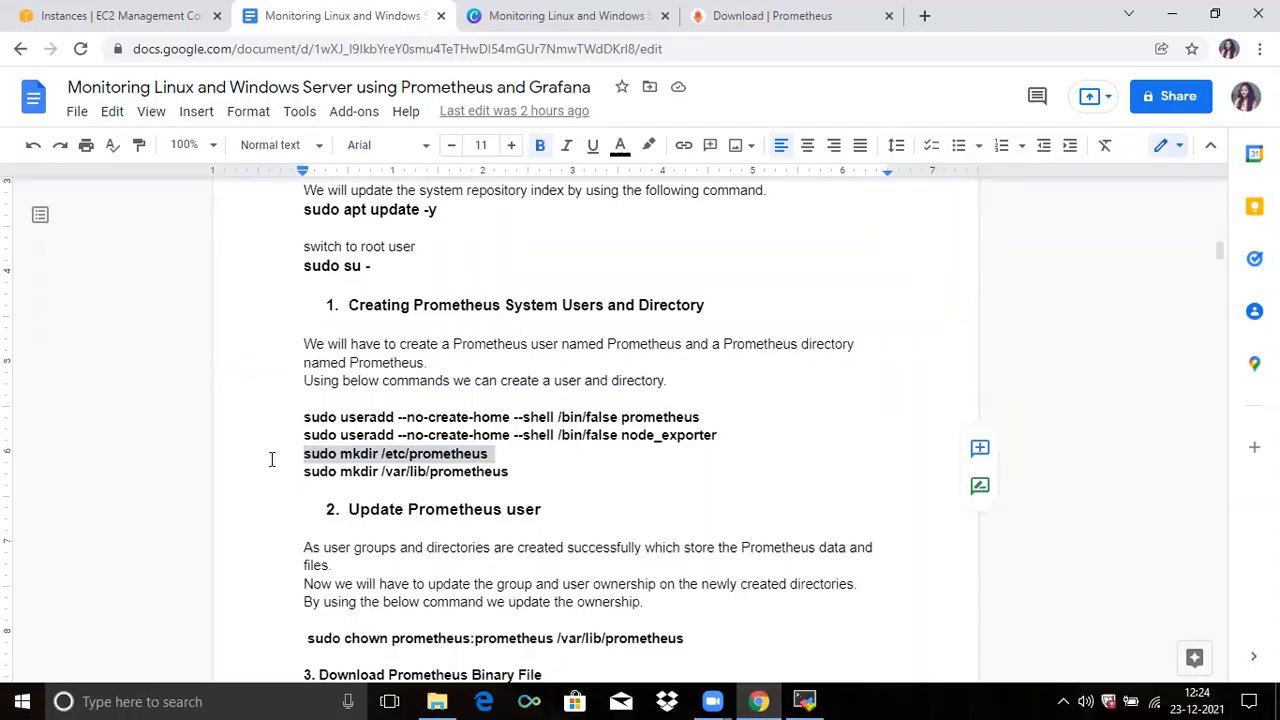
{"action": "left_click_drag", "start_coordinate": [303, 472], "coordinate": [517, 471]}
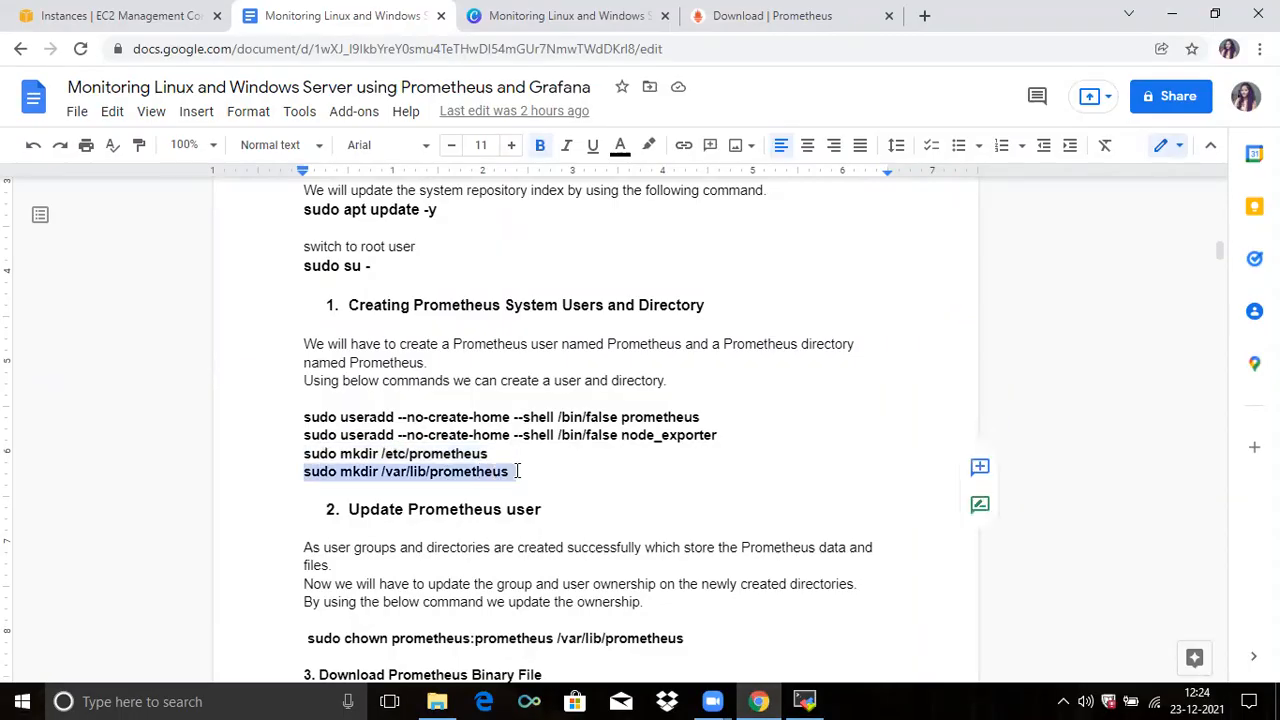
{"action": "left_click", "coordinate": [804, 701]}
{"action": "right_click", "coordinate": [598, 268]}
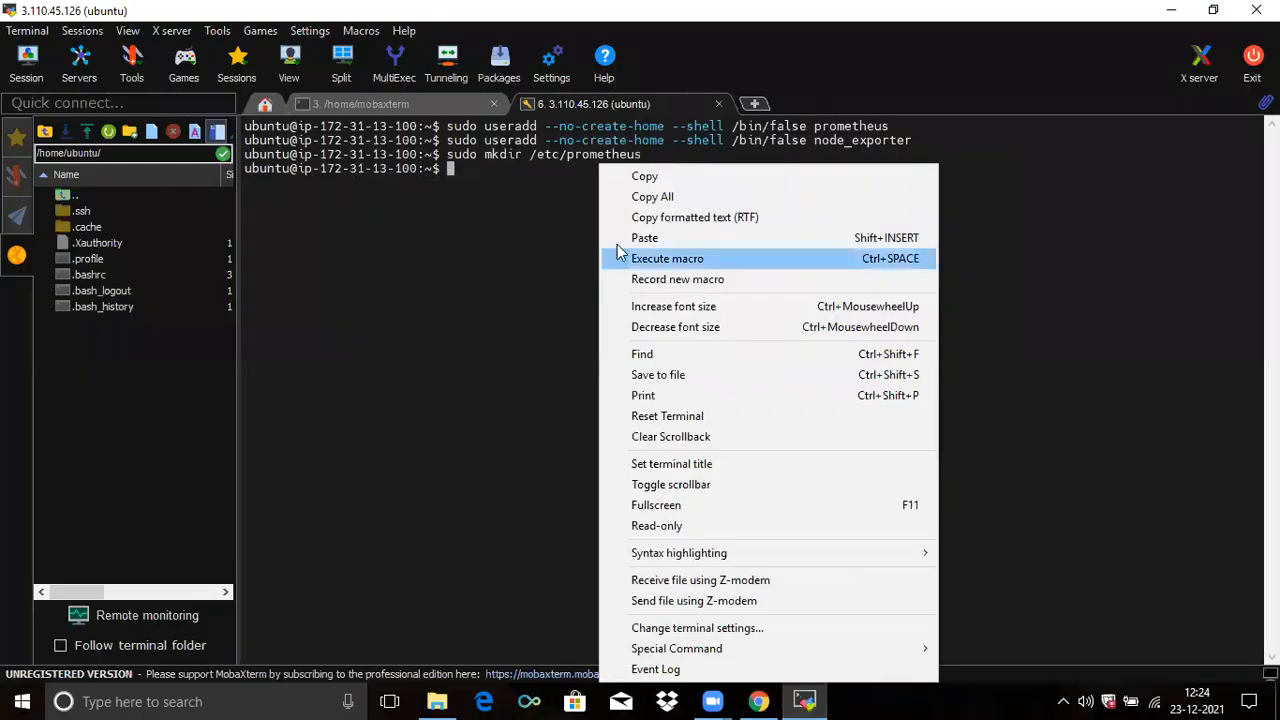
{"action": "left_click", "coordinate": [614, 237]}
{"action": "key", "text": "Return"}
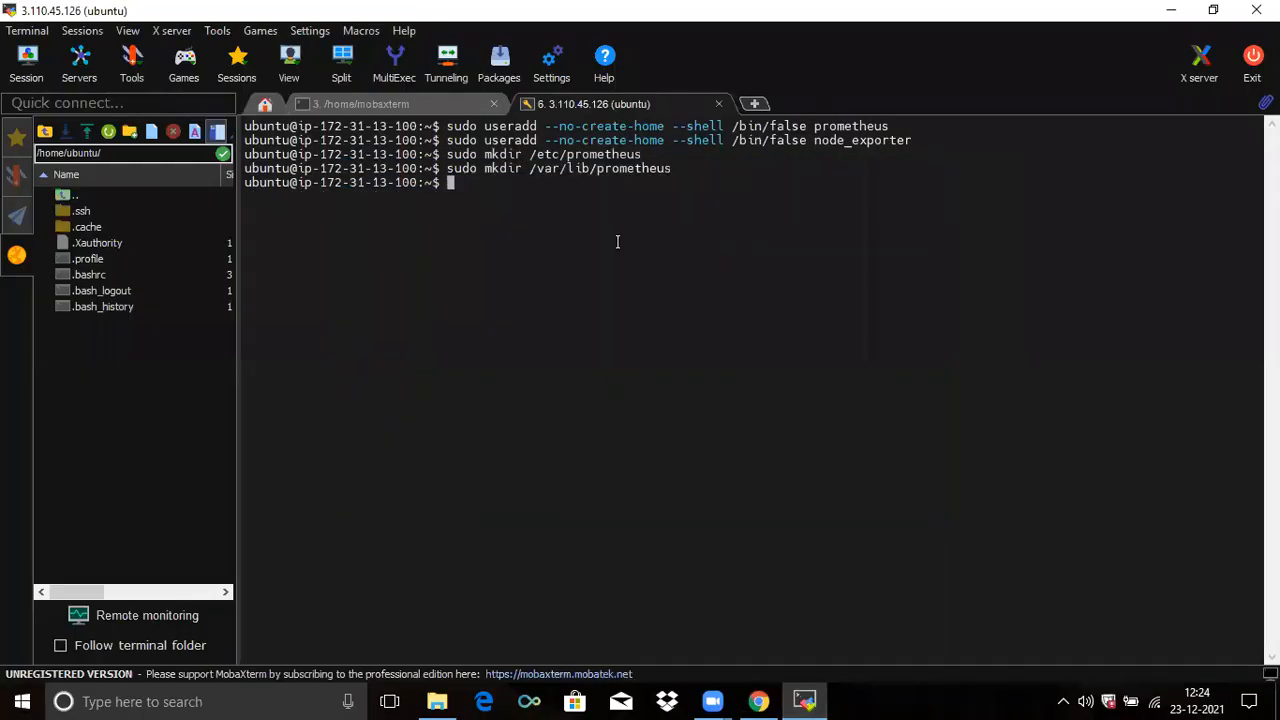
{"action": "type", "text": "clear"}
{"action": "key", "text": "Return"}
{"action": "left_click", "coordinate": [777, 695]}
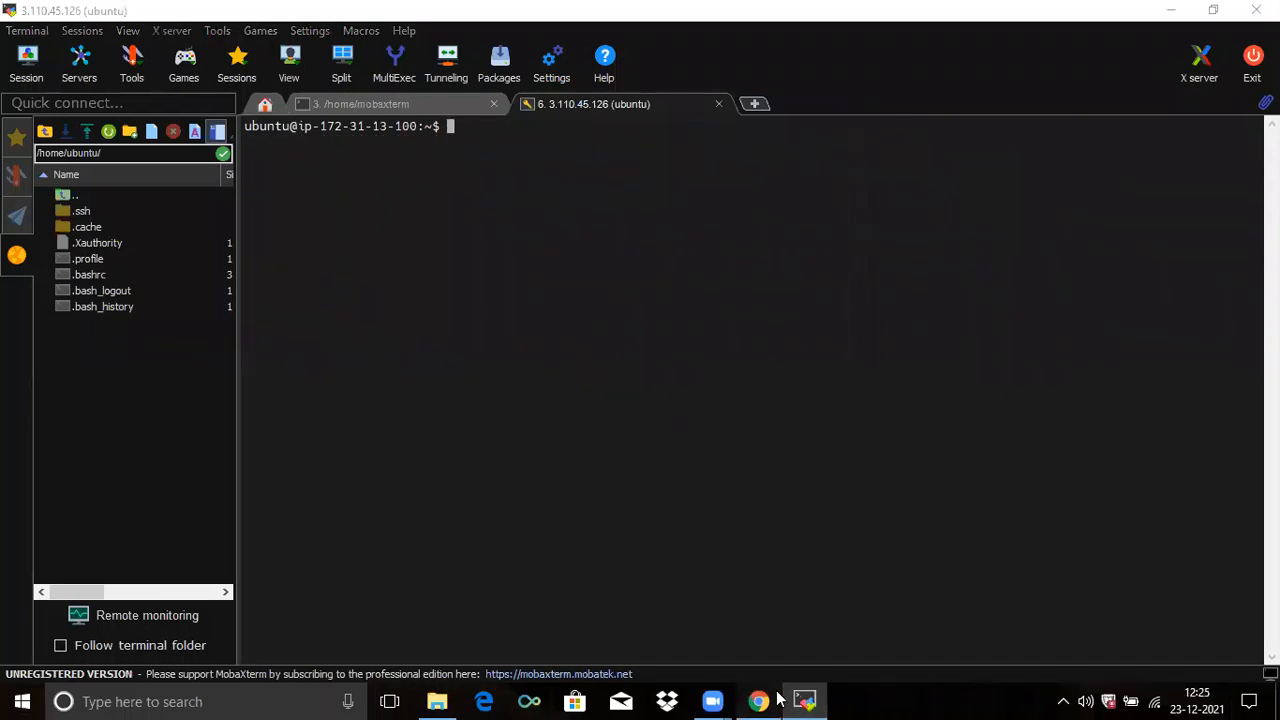
Step: Paste and run the guide's chown command making prometheus:prometheus own /var/lib/prometheus
{"action": "left_click_drag", "start_coordinate": [1219, 251], "coordinate": [1219, 257]}
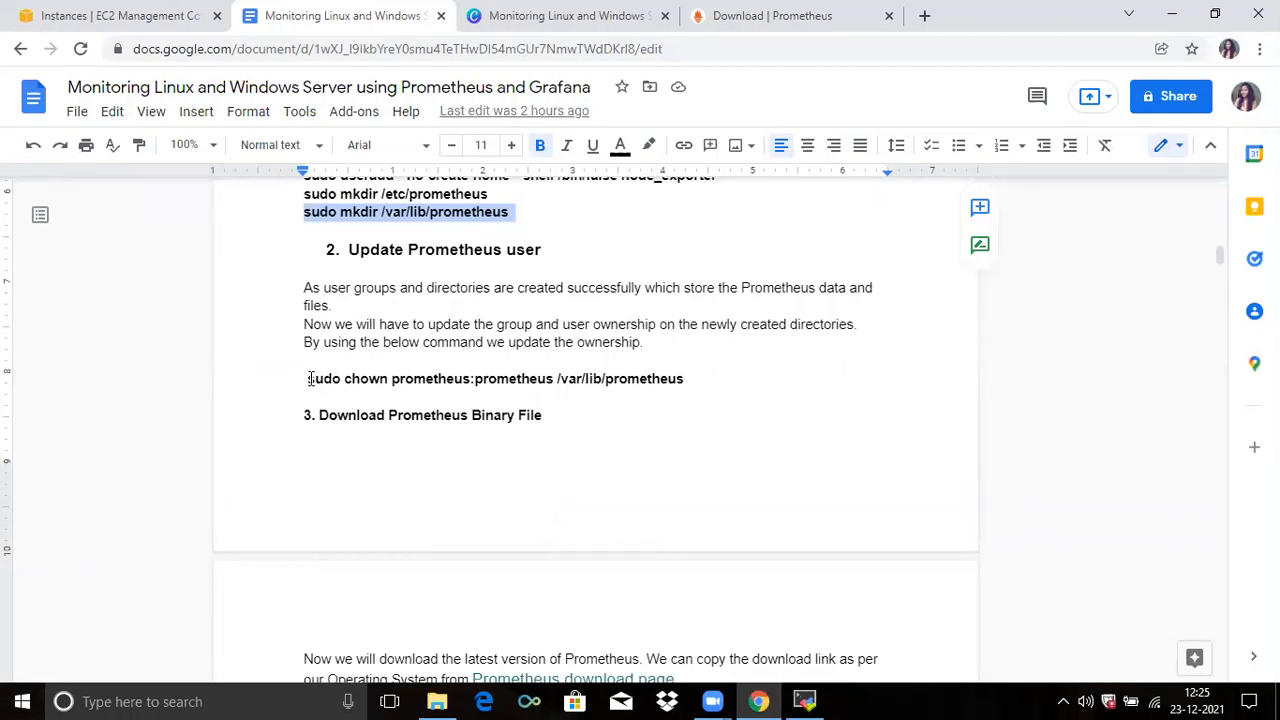
{"action": "left_click_drag", "start_coordinate": [307, 379], "coordinate": [684, 378]}
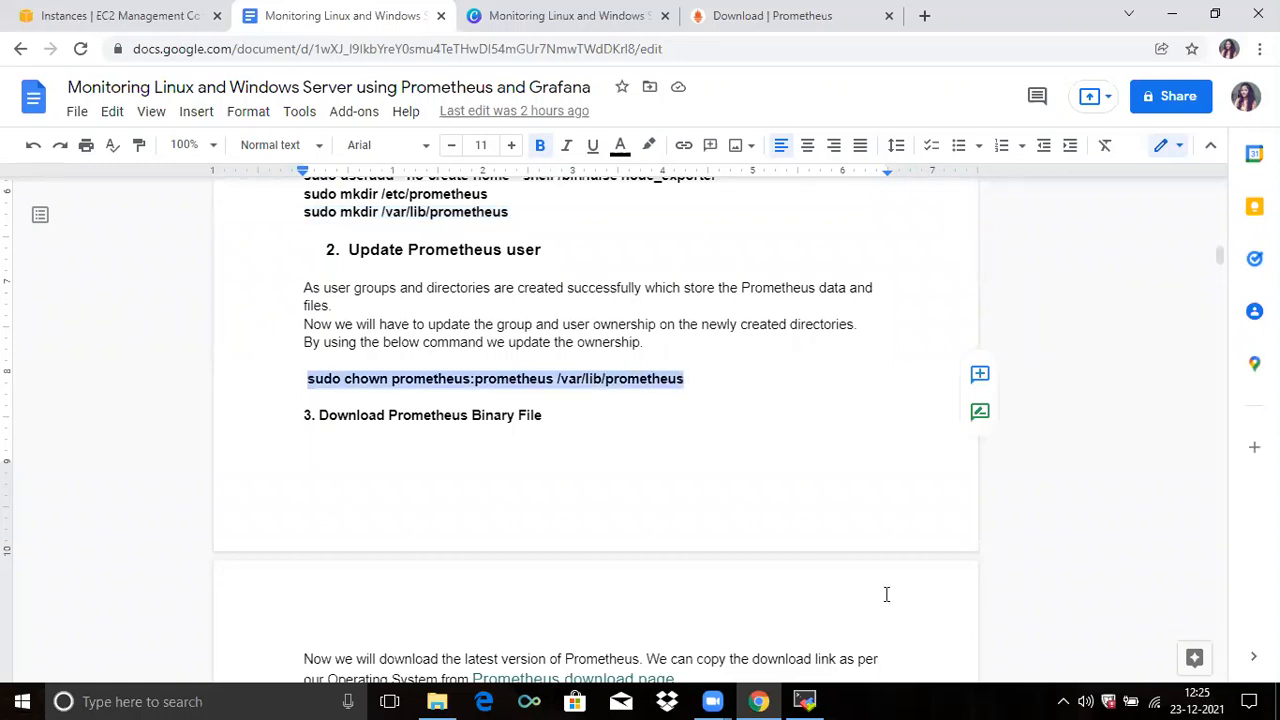
{"action": "left_click", "coordinate": [805, 701]}
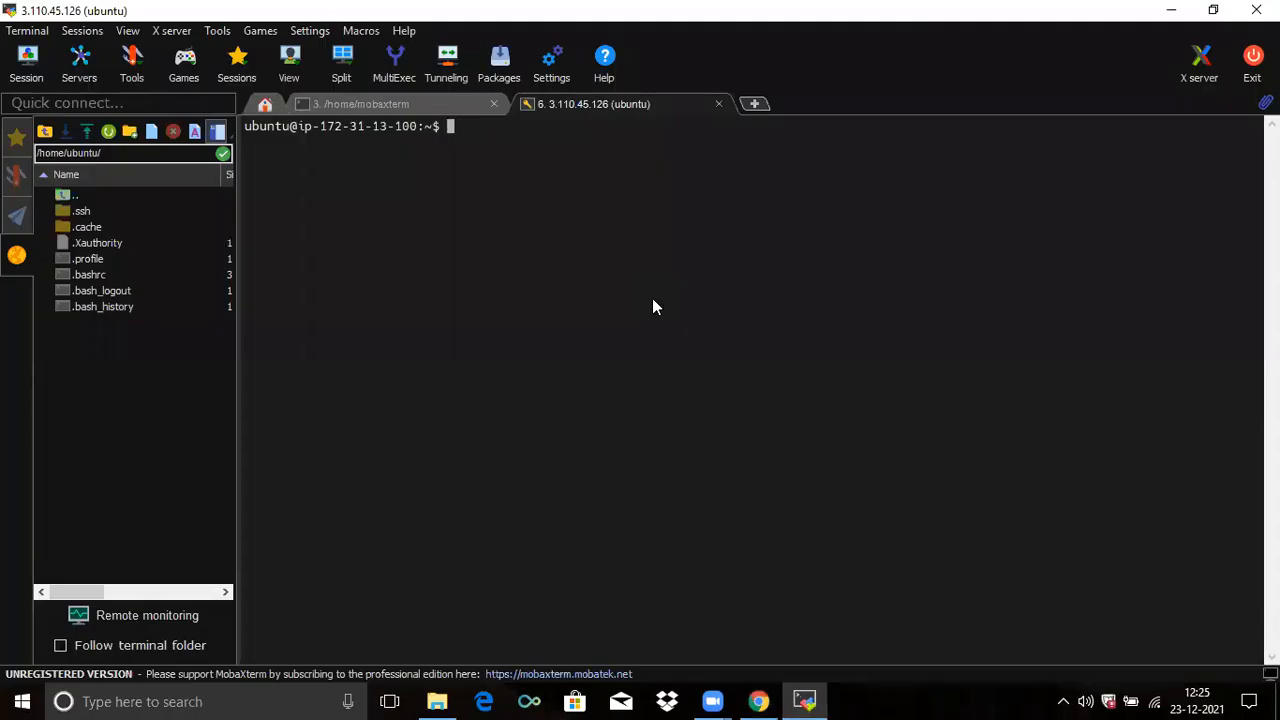
{"action": "right_click", "coordinate": [652, 300]}
{"action": "left_click", "coordinate": [681, 240]}
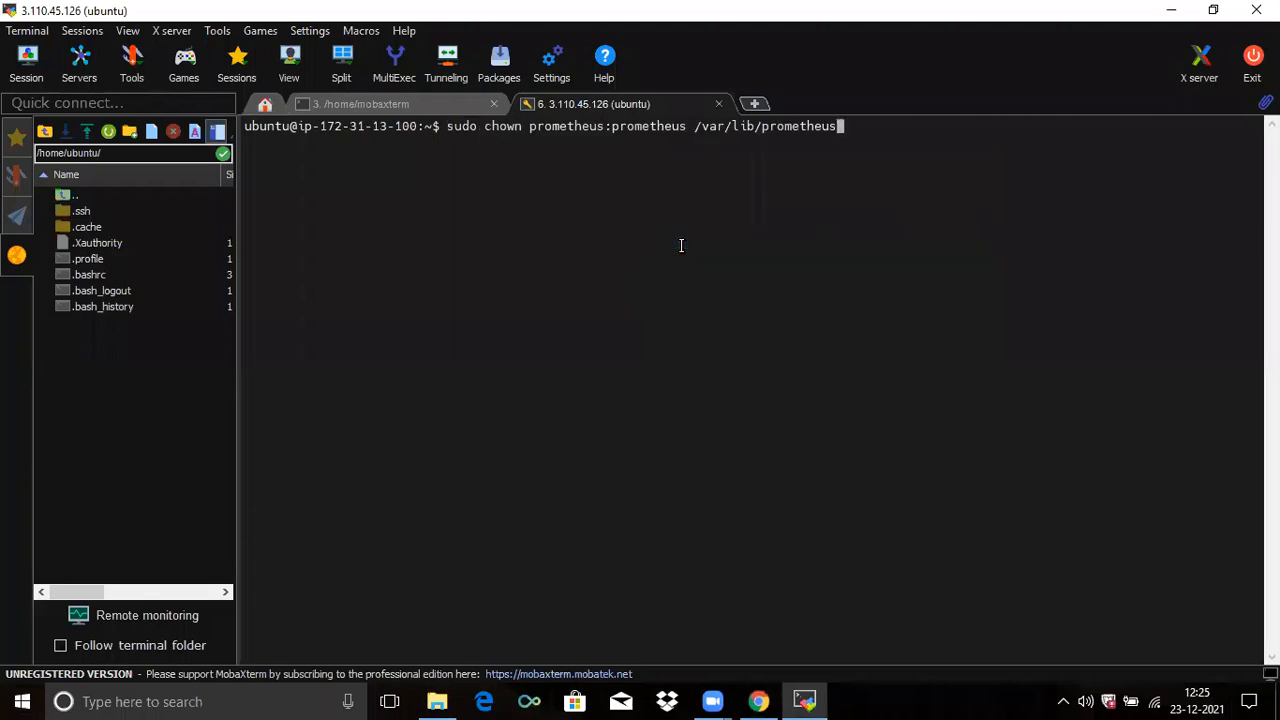
{"action": "key", "text": "Return"}
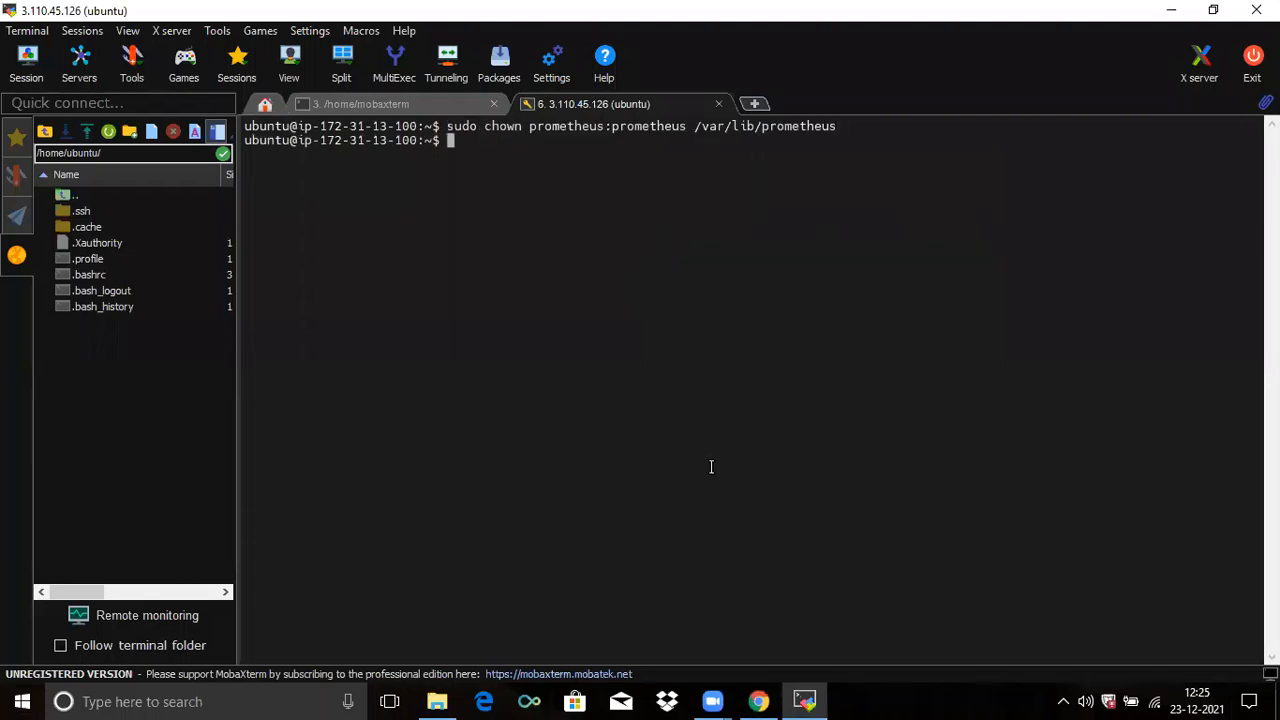
{"action": "left_click", "coordinate": [760, 701]}
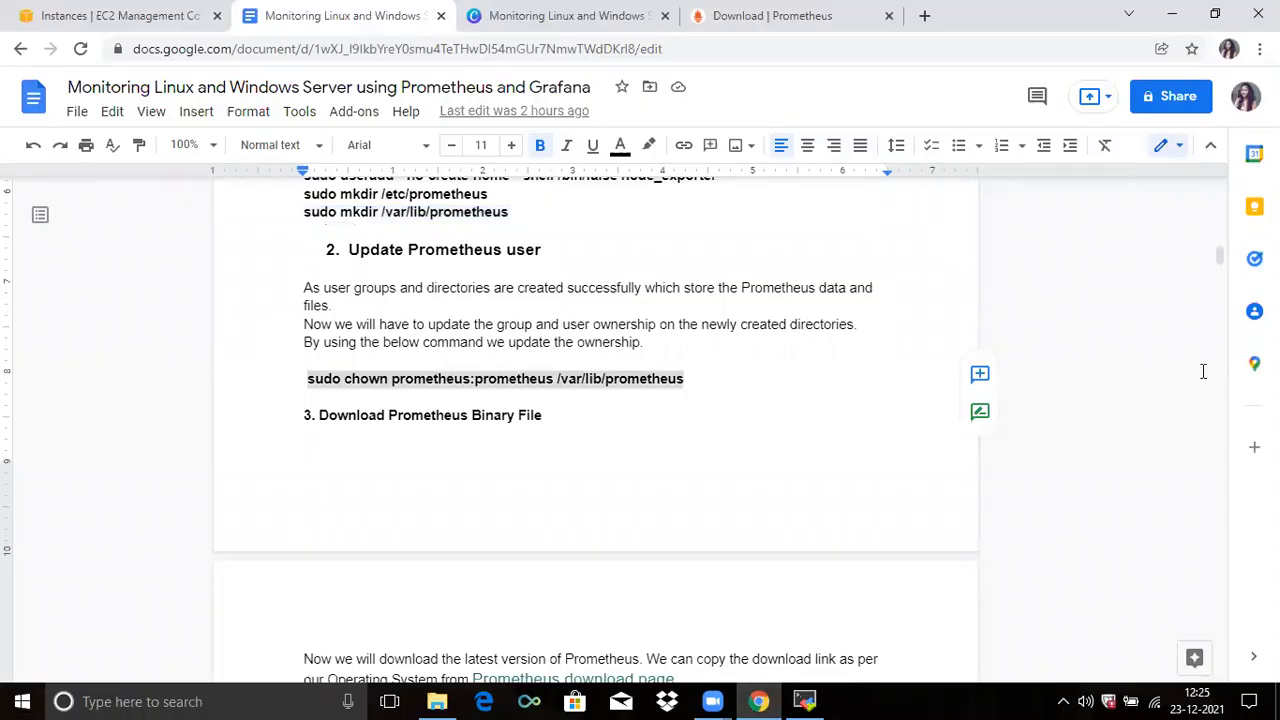
{"action": "left_click_drag", "start_coordinate": [1221, 261], "coordinate": [1222, 268]}
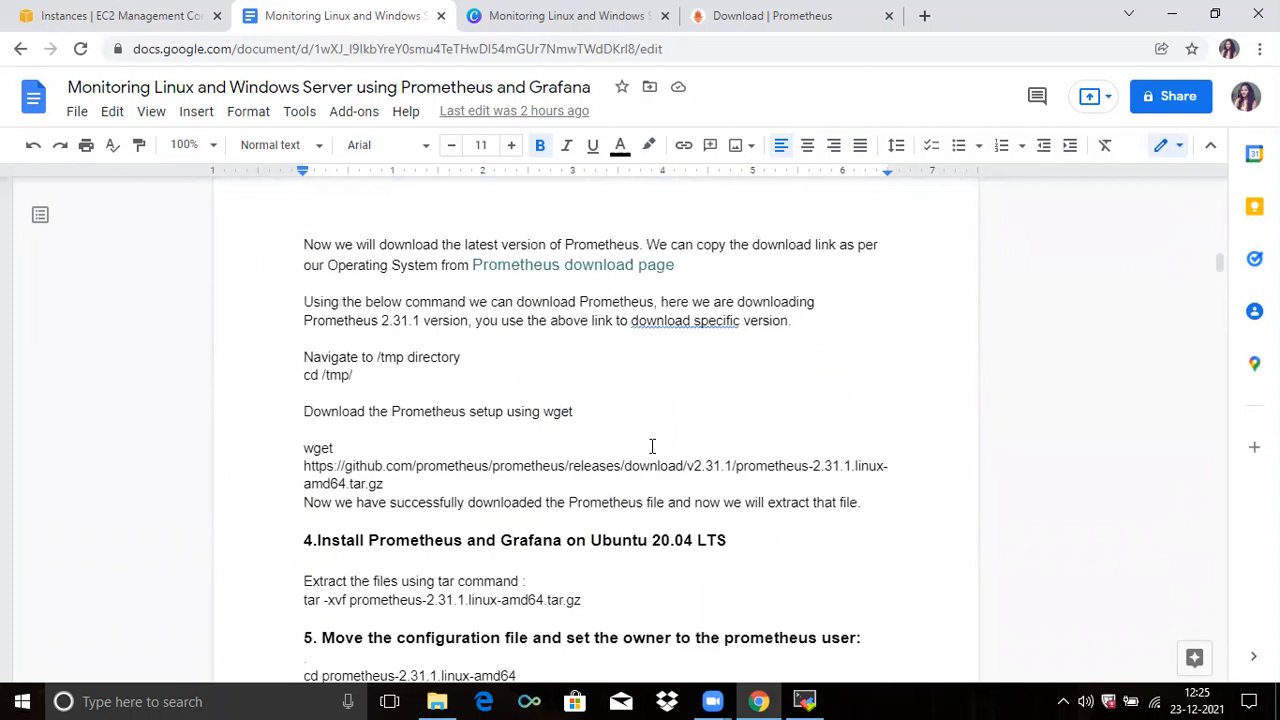
Step: Copy the prometheus-2.32.1.linux-amd64.tar.gz link from the Prometheus download page
{"action": "left_click", "coordinate": [769, 12]}
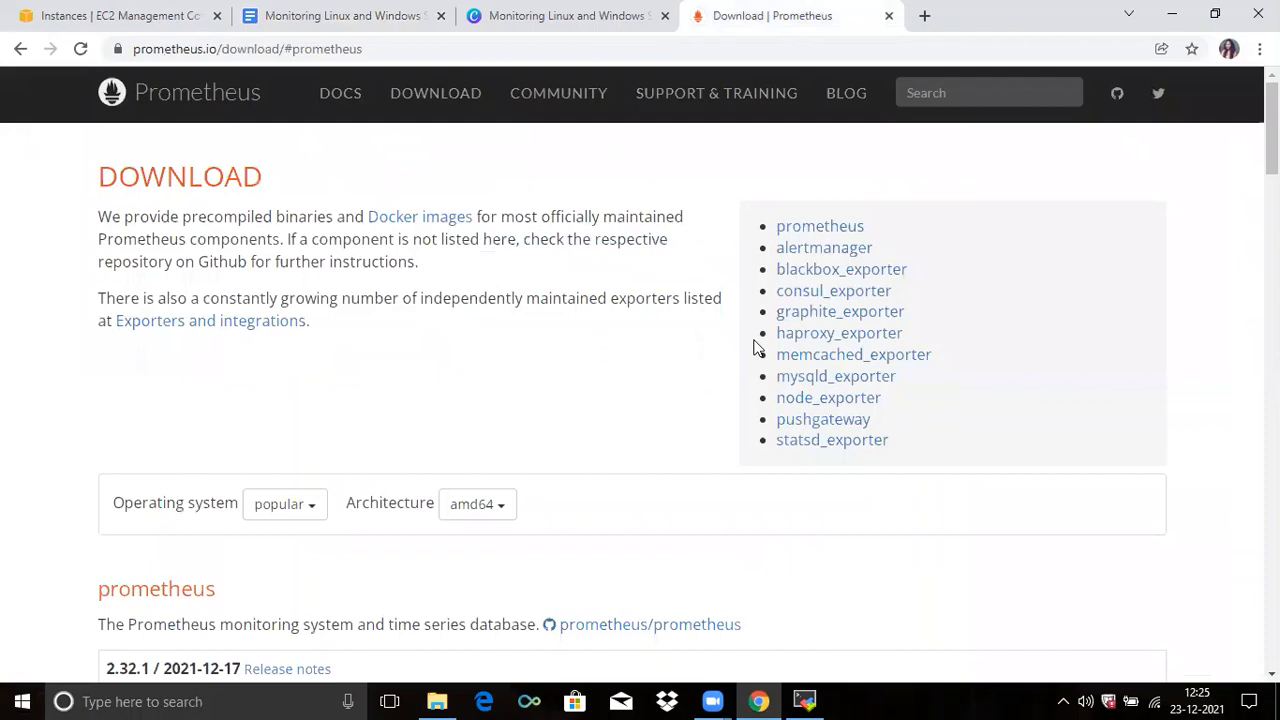
{"action": "left_click", "coordinate": [808, 232]}
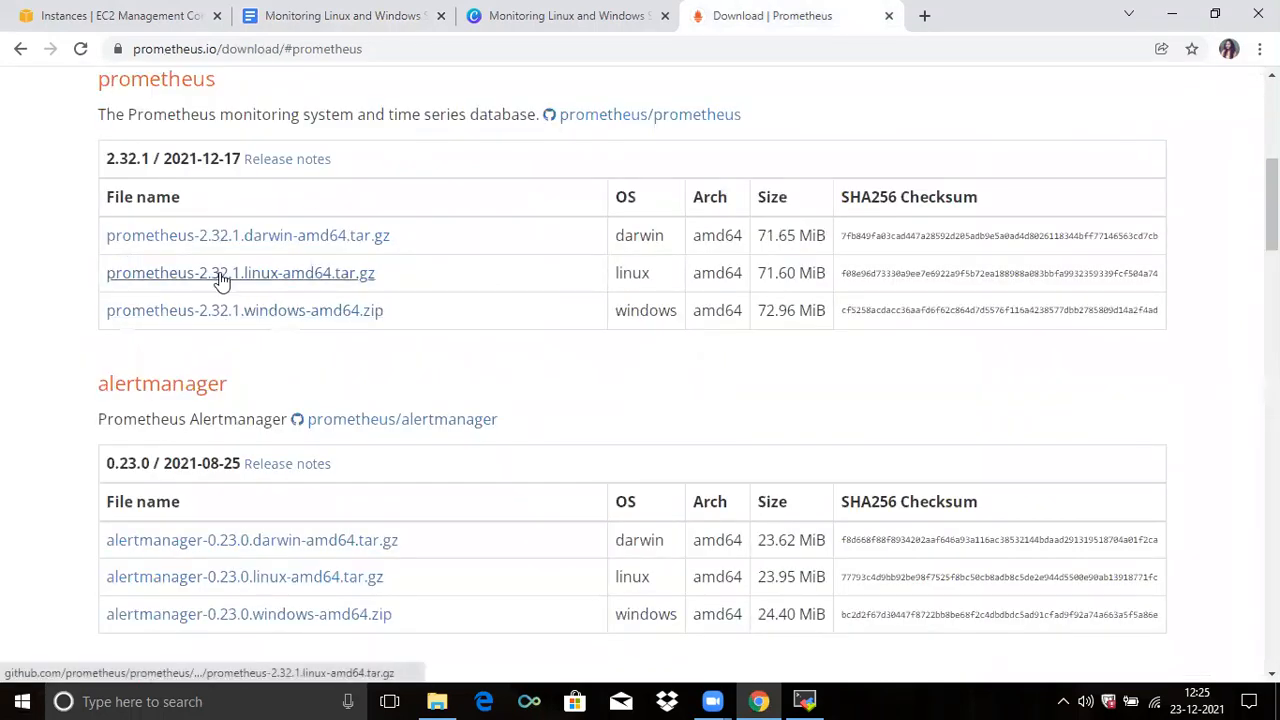
{"action": "right_click", "coordinate": [330, 285]}
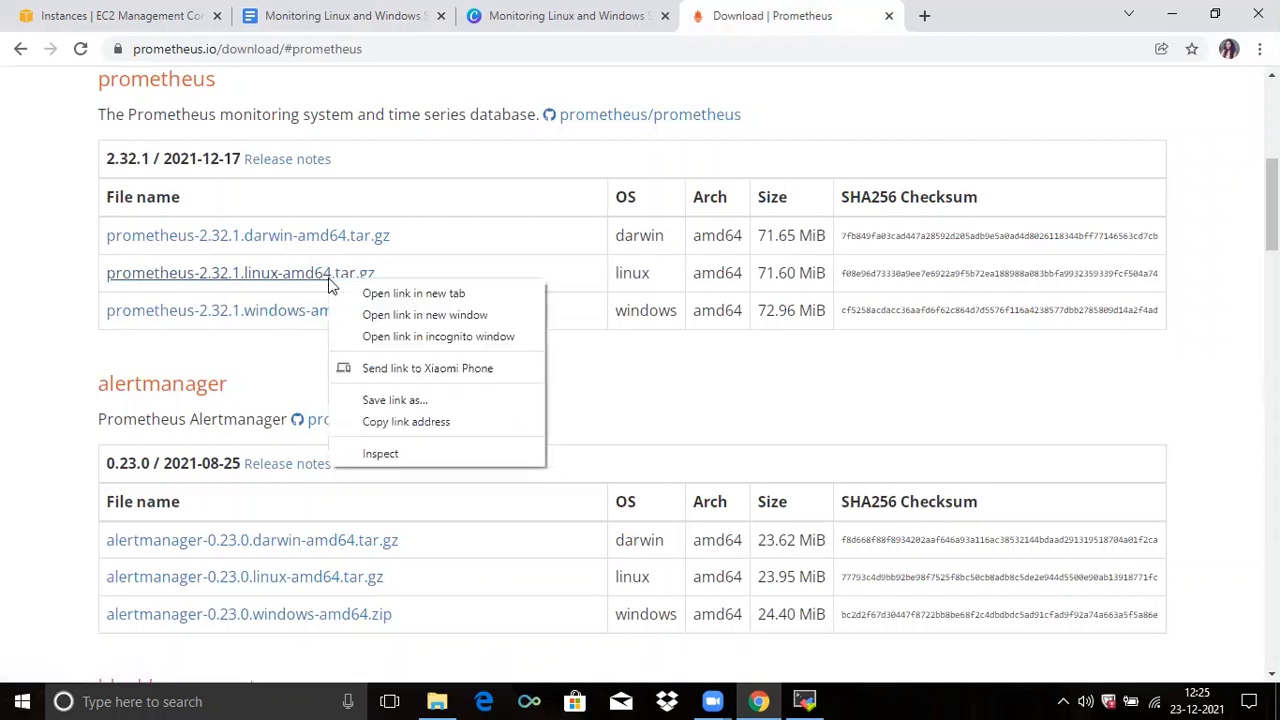
{"action": "left_click", "coordinate": [426, 432]}
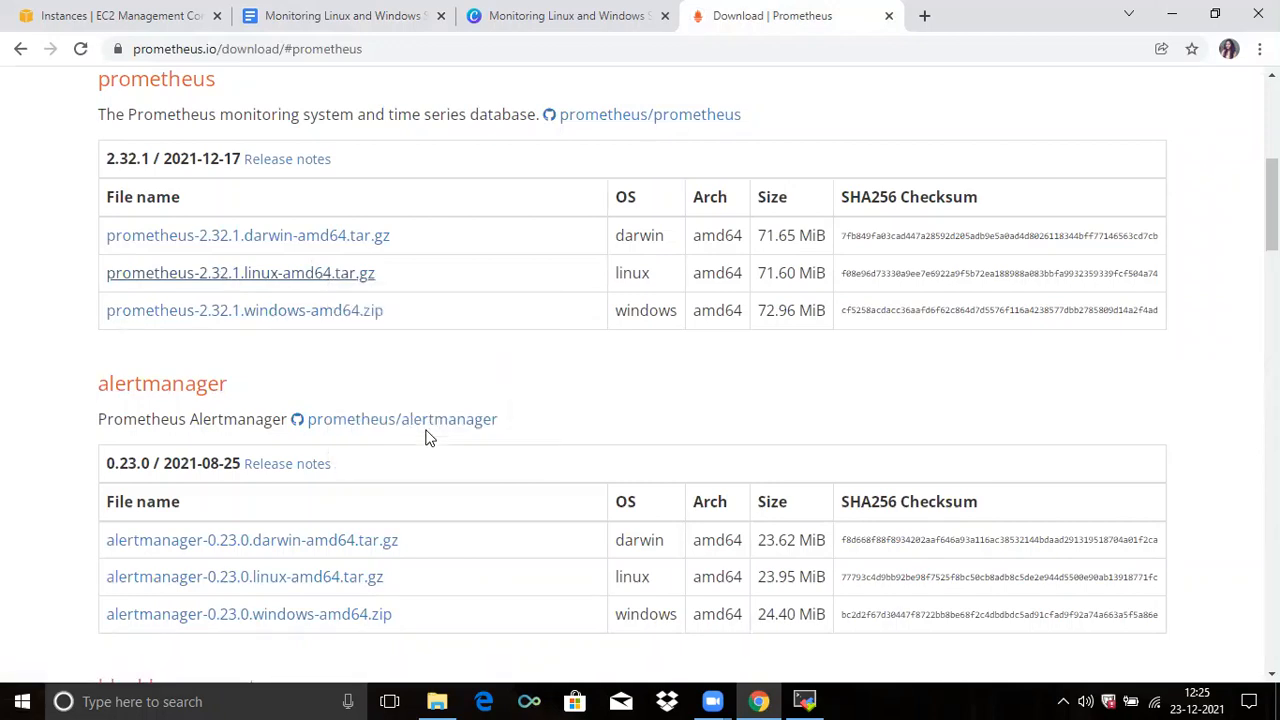
{"action": "left_click", "coordinate": [314, 14]}
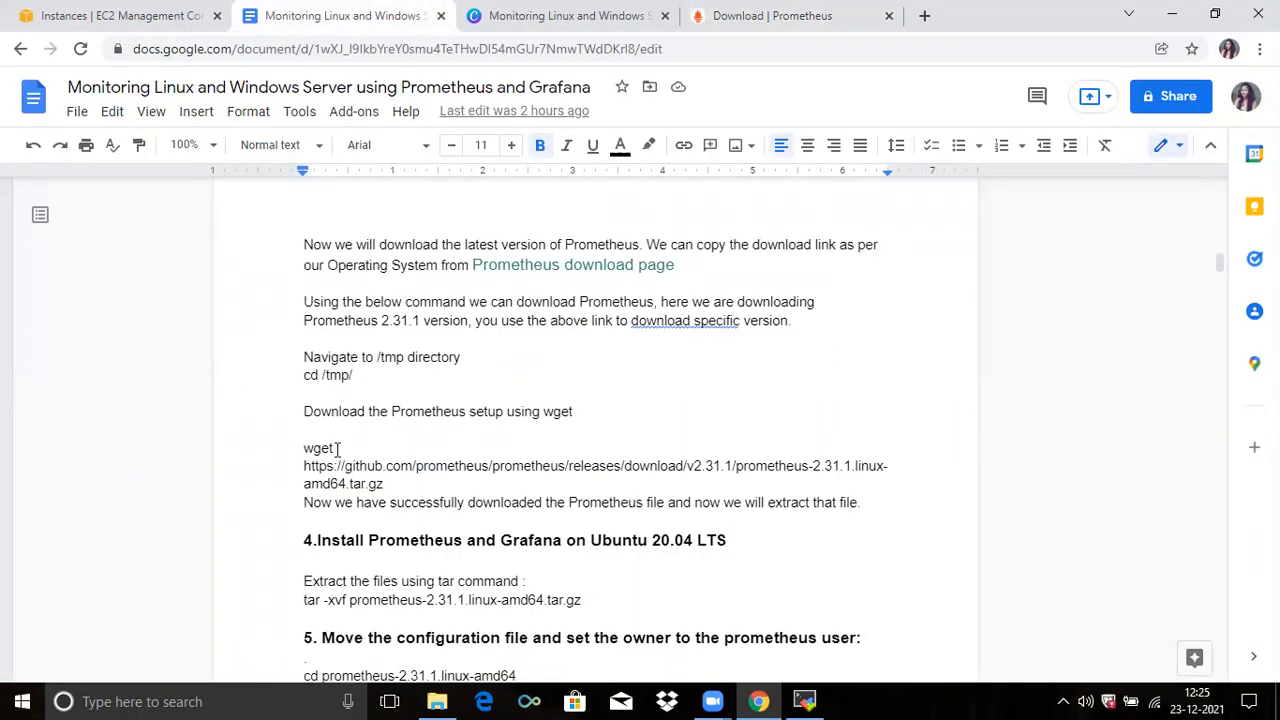
{"action": "double_click", "coordinate": [342, 449]}
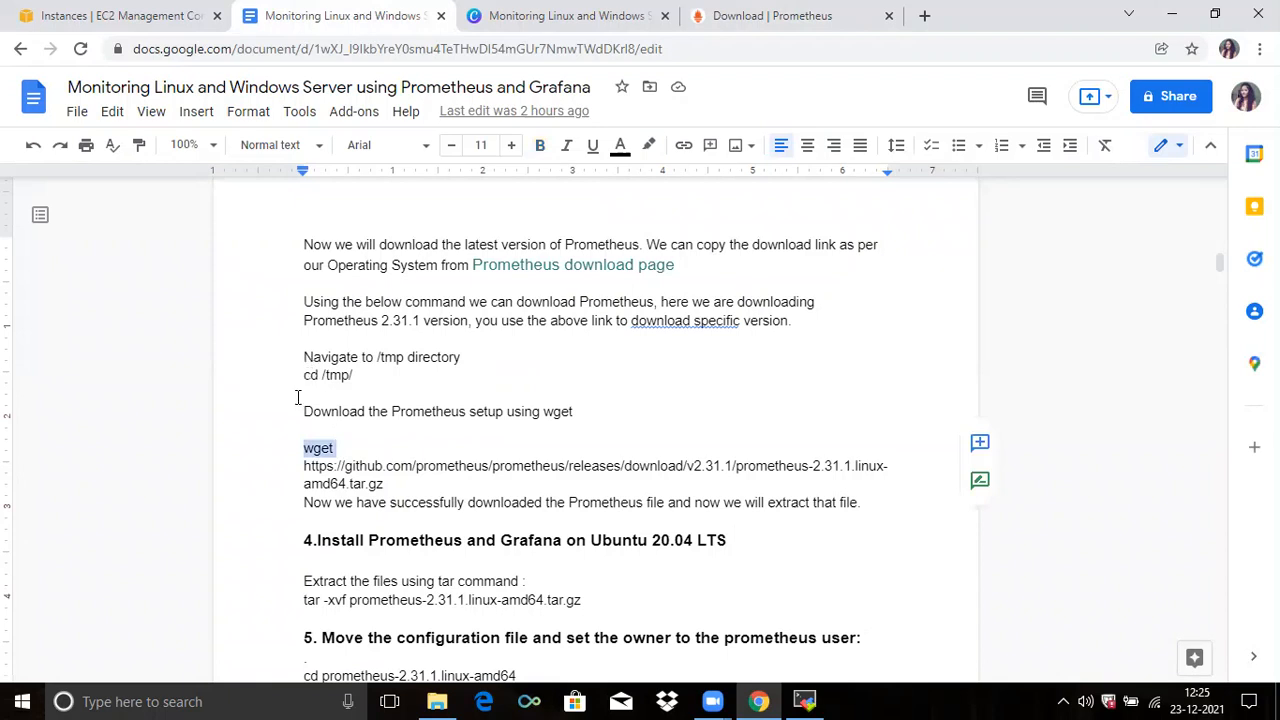
Step: Change into /tmp on the server with 'cd /tmp/'
{"action": "left_click_drag", "start_coordinate": [299, 378], "coordinate": [367, 376]}
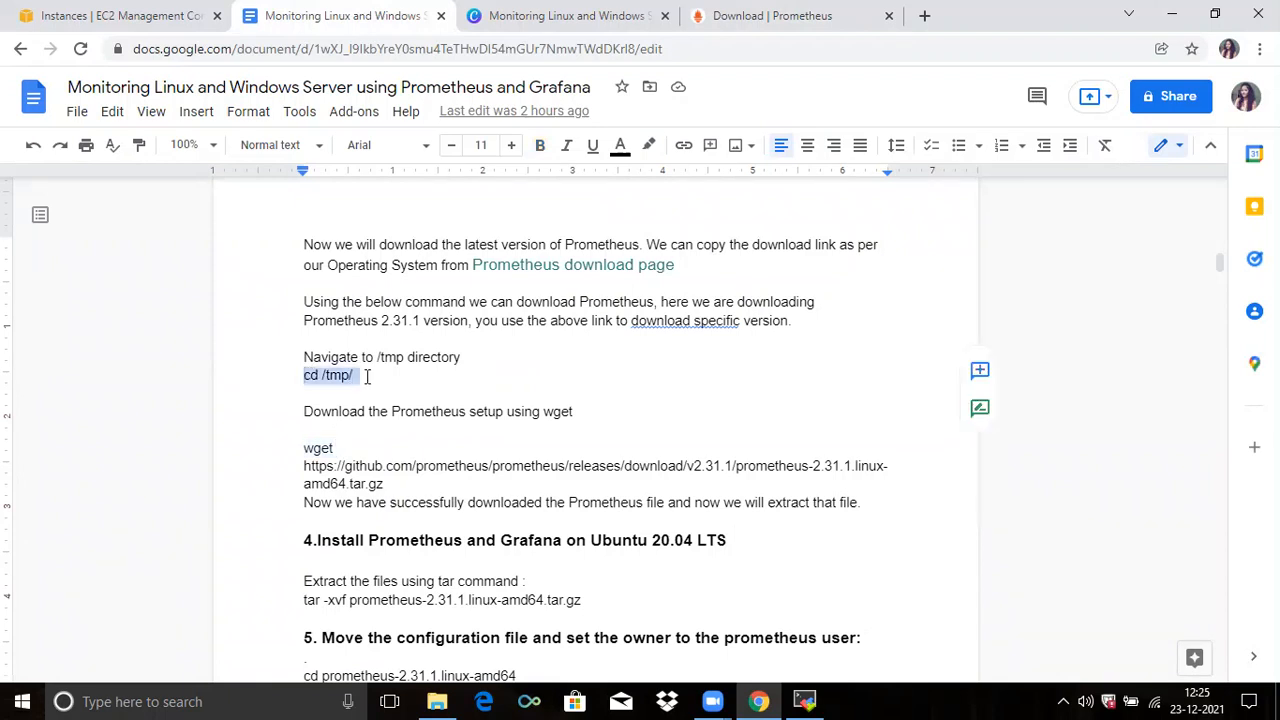
{"action": "left_click", "coordinate": [805, 699]}
{"action": "right_click", "coordinate": [664, 446]}
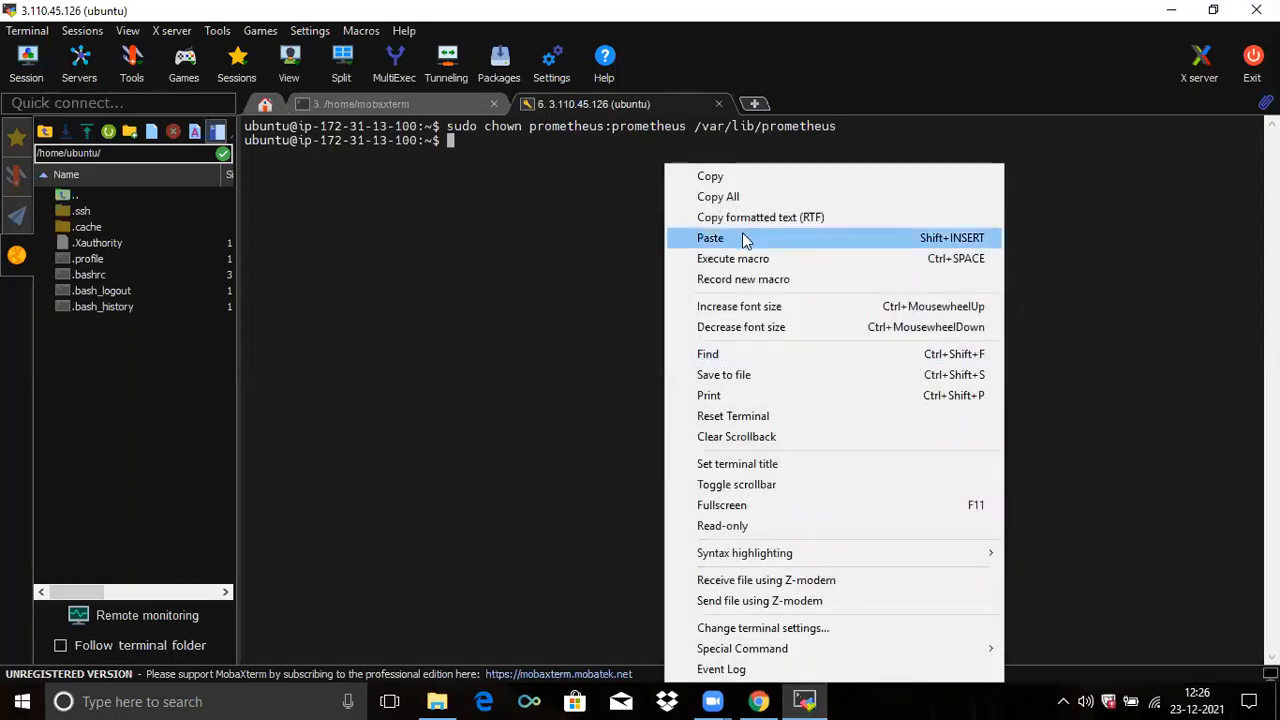
{"action": "left_click", "coordinate": [743, 240]}
{"action": "key", "text": "Return"}
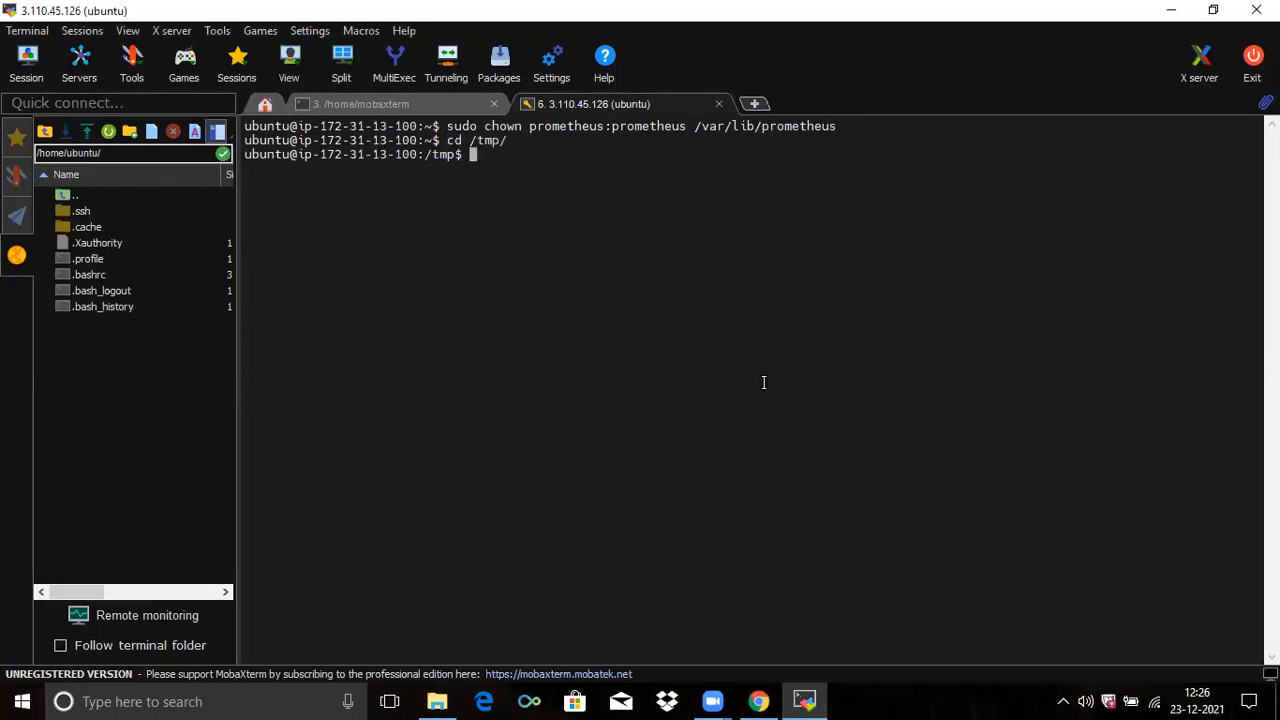
Step: Download prometheus-2.31.1.linux-amd64.tar.gz with the guide's wget command, then clear the terminal
{"action": "left_click", "coordinate": [759, 700]}
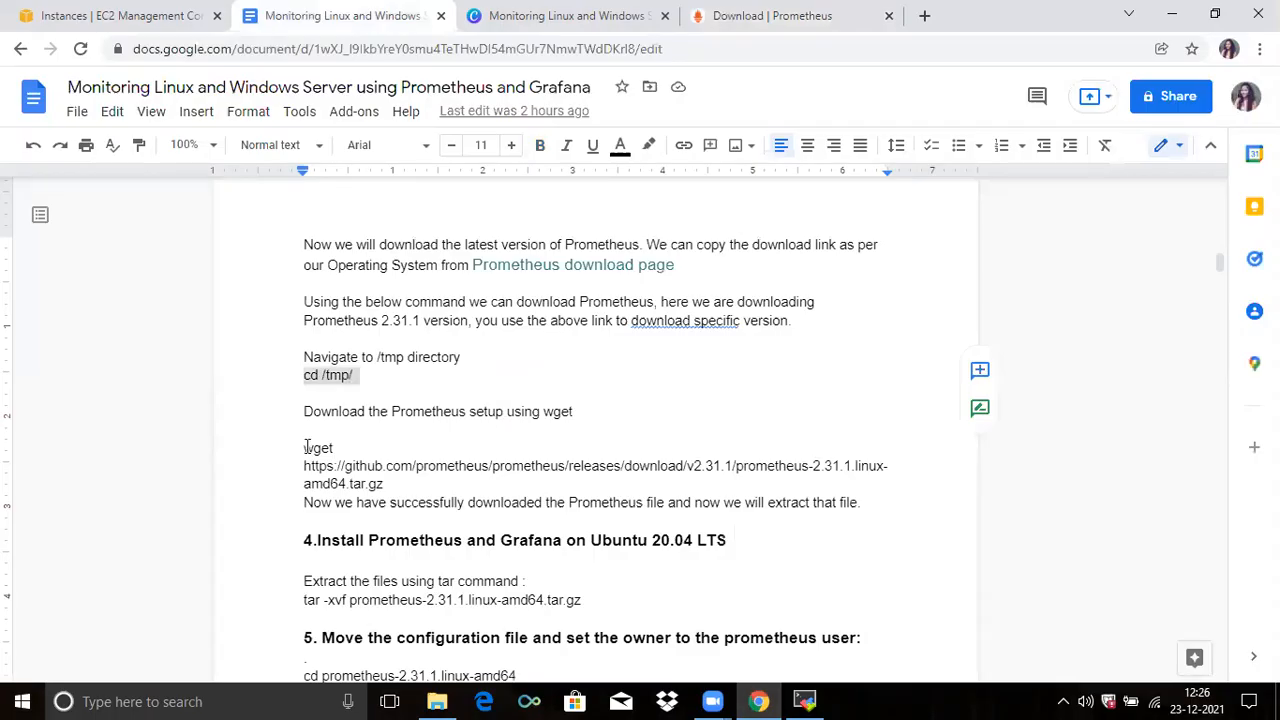
{"action": "left_click_drag", "start_coordinate": [304, 448], "coordinate": [391, 484]}
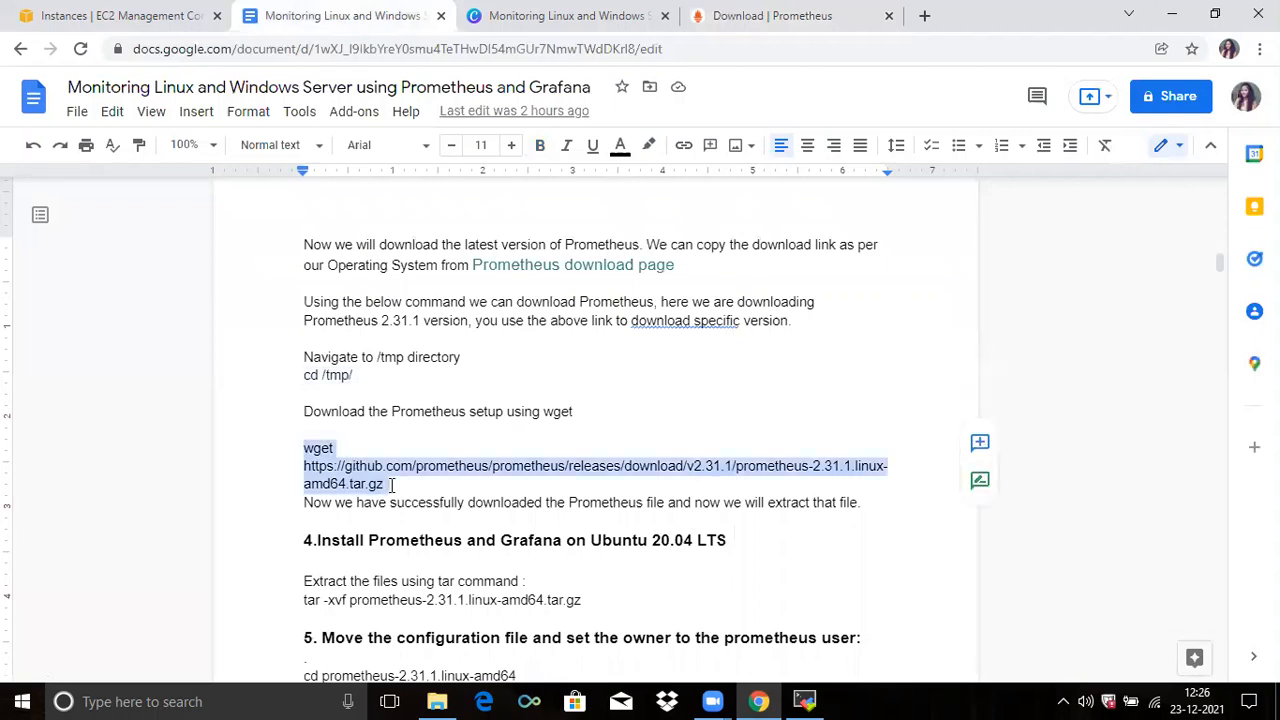
{"action": "left_click", "coordinate": [805, 700]}
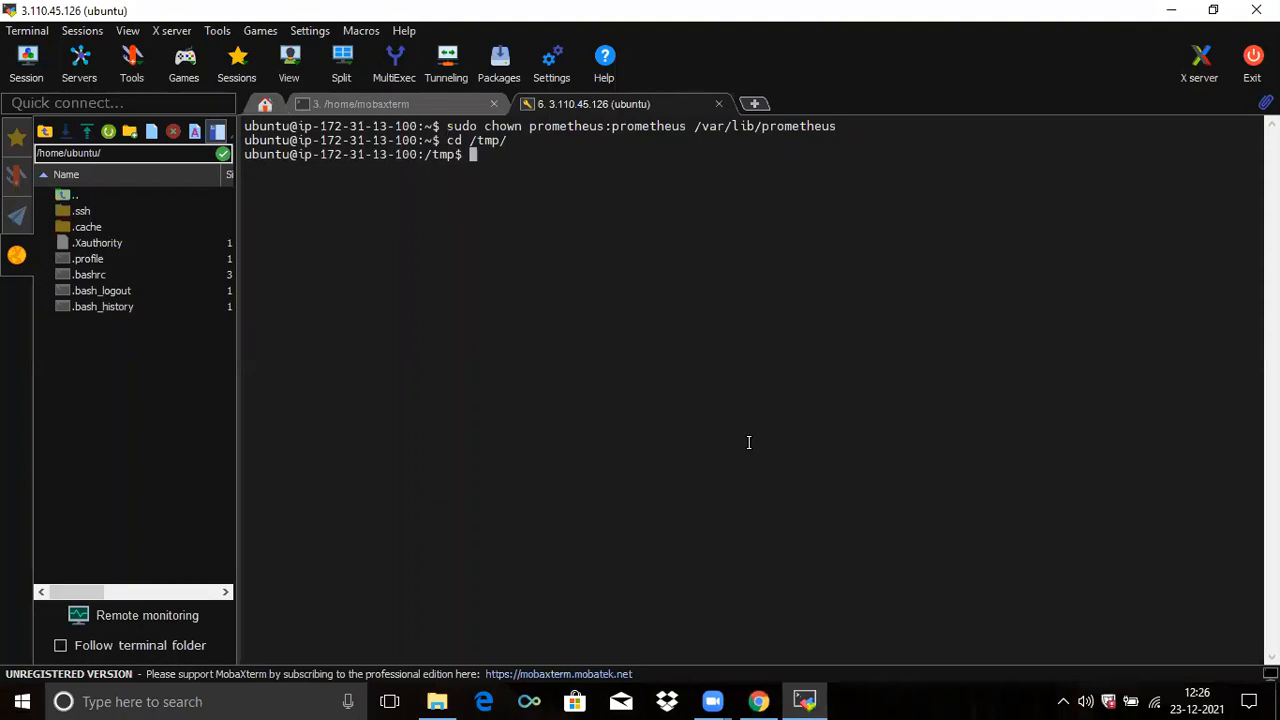
{"action": "right_click", "coordinate": [748, 446]}
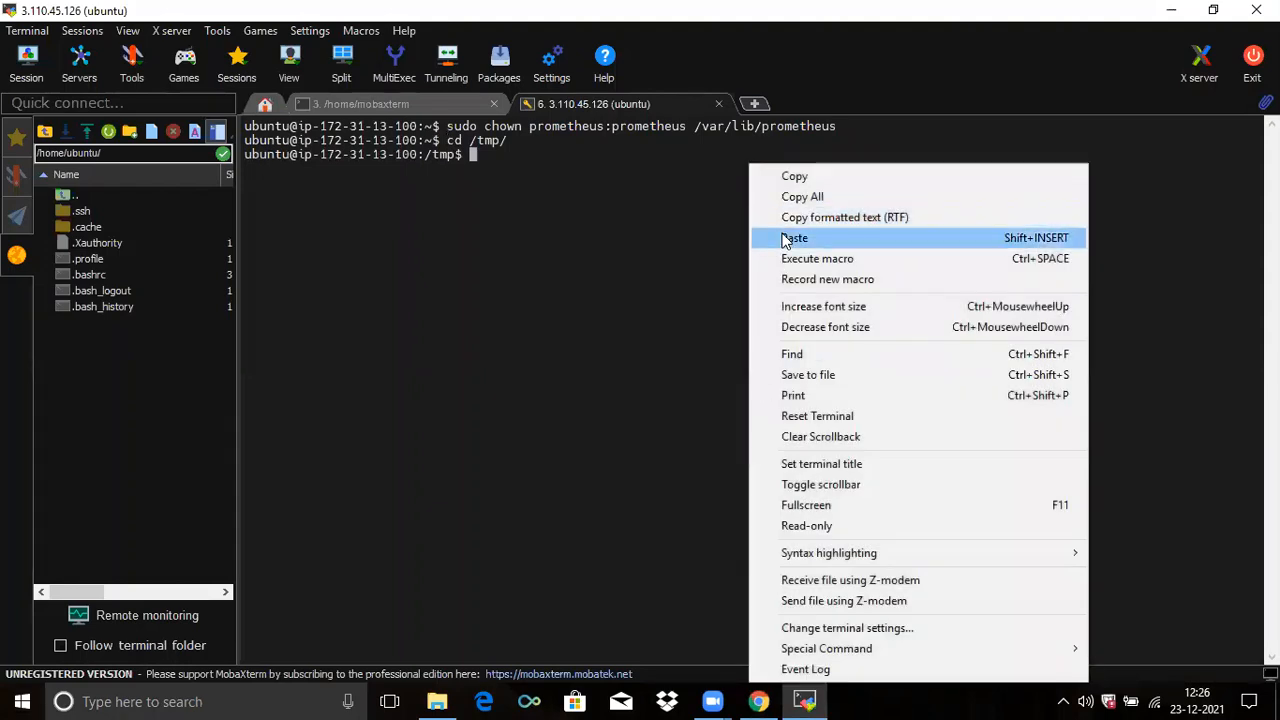
{"action": "left_click", "coordinate": [784, 236]}
{"action": "key", "text": "Return"}
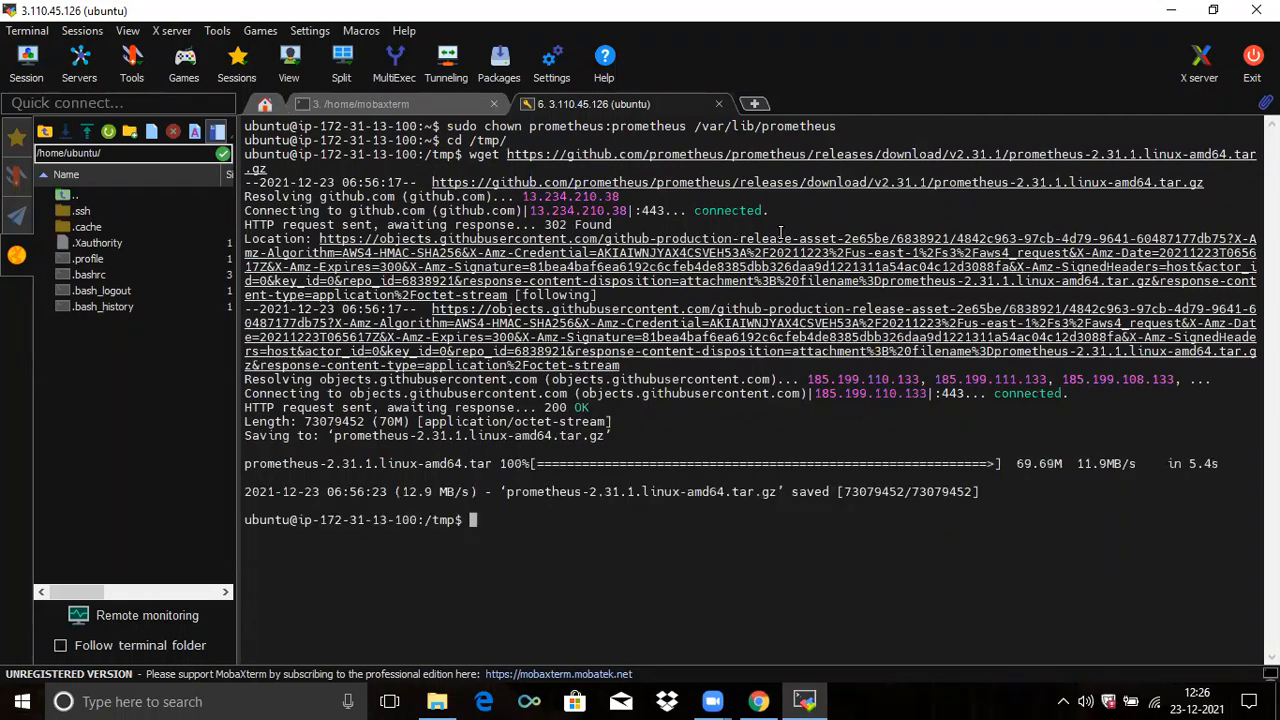
{"action": "type", "text": "clear"}
{"action": "key", "text": "Return"}
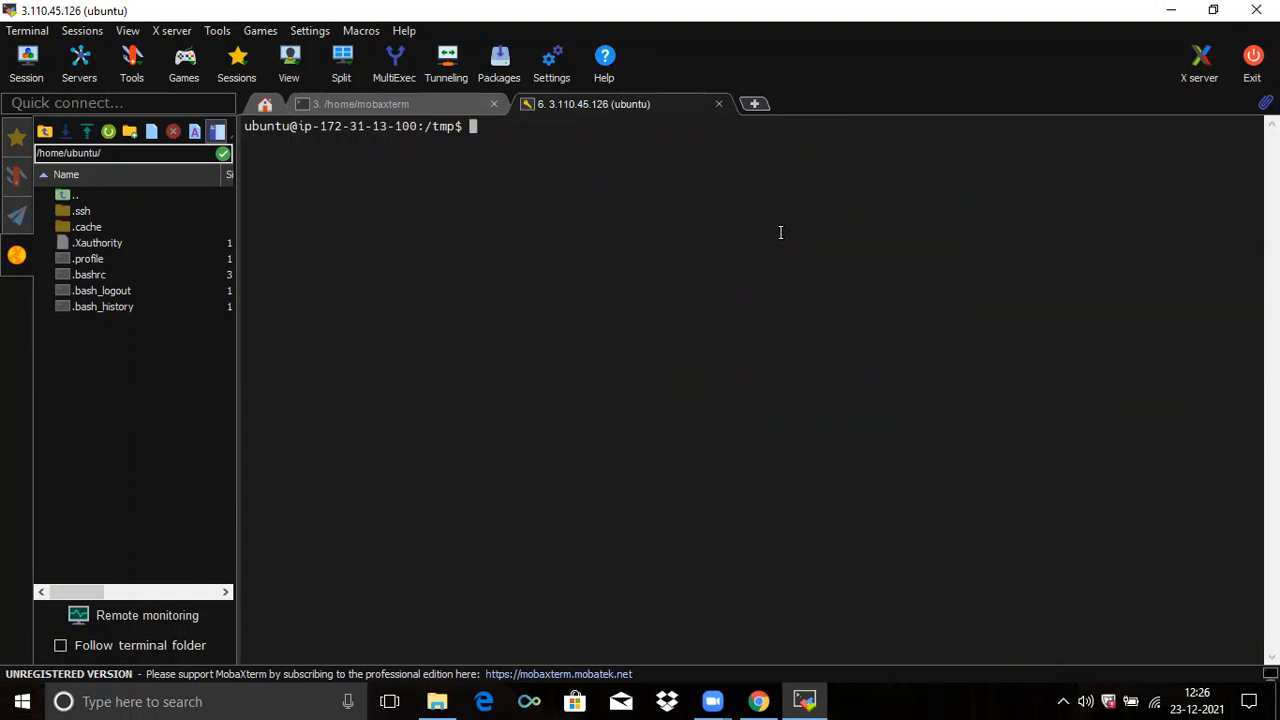
Step: Copy the tar extraction command from the guide and list the files in /tmp
{"action": "left_click", "coordinate": [759, 701]}
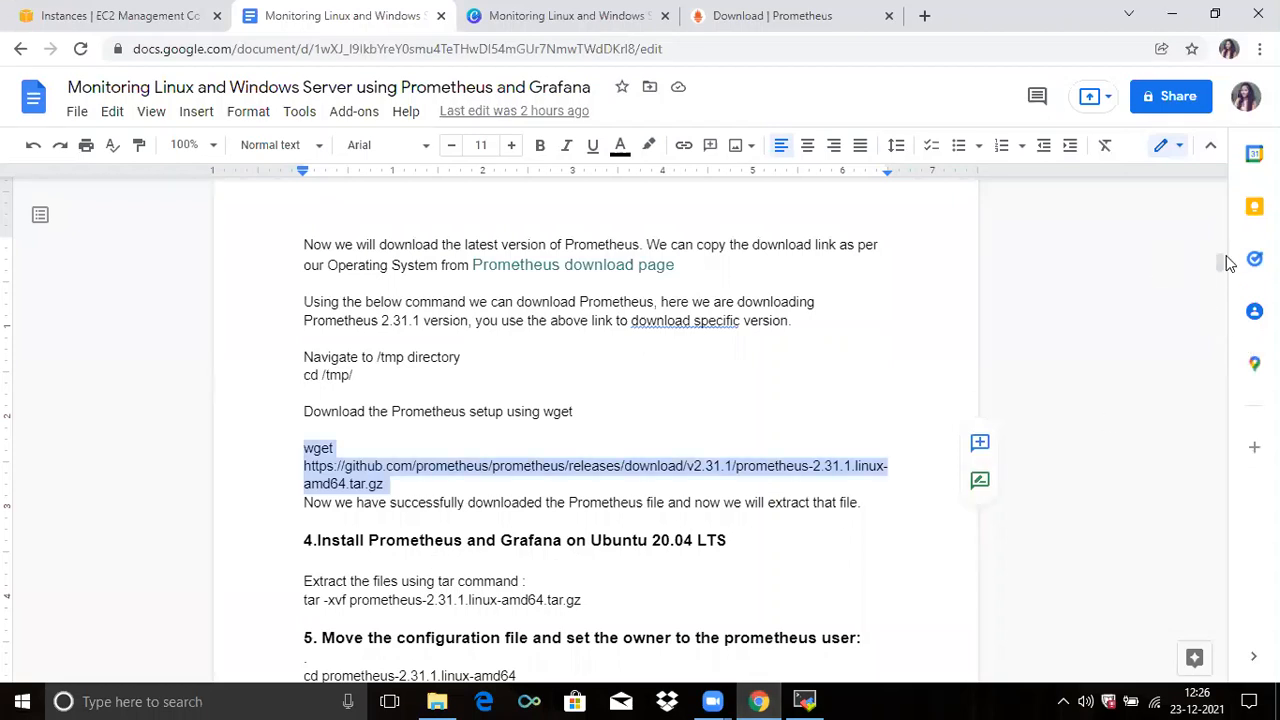
{"action": "scroll", "coordinate": [1220, 265], "scroll_direction": "down", "scroll_amount": 3}
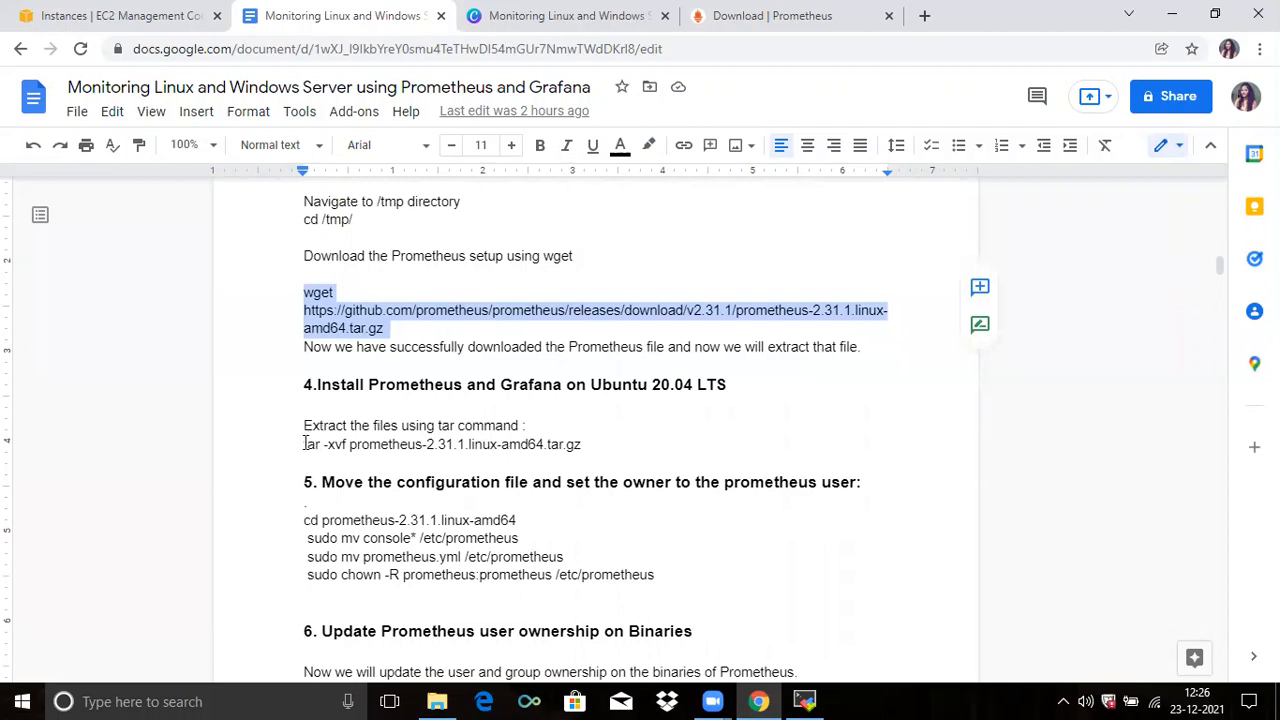
{"action": "left_click_drag", "start_coordinate": [305, 443], "coordinate": [608, 450]}
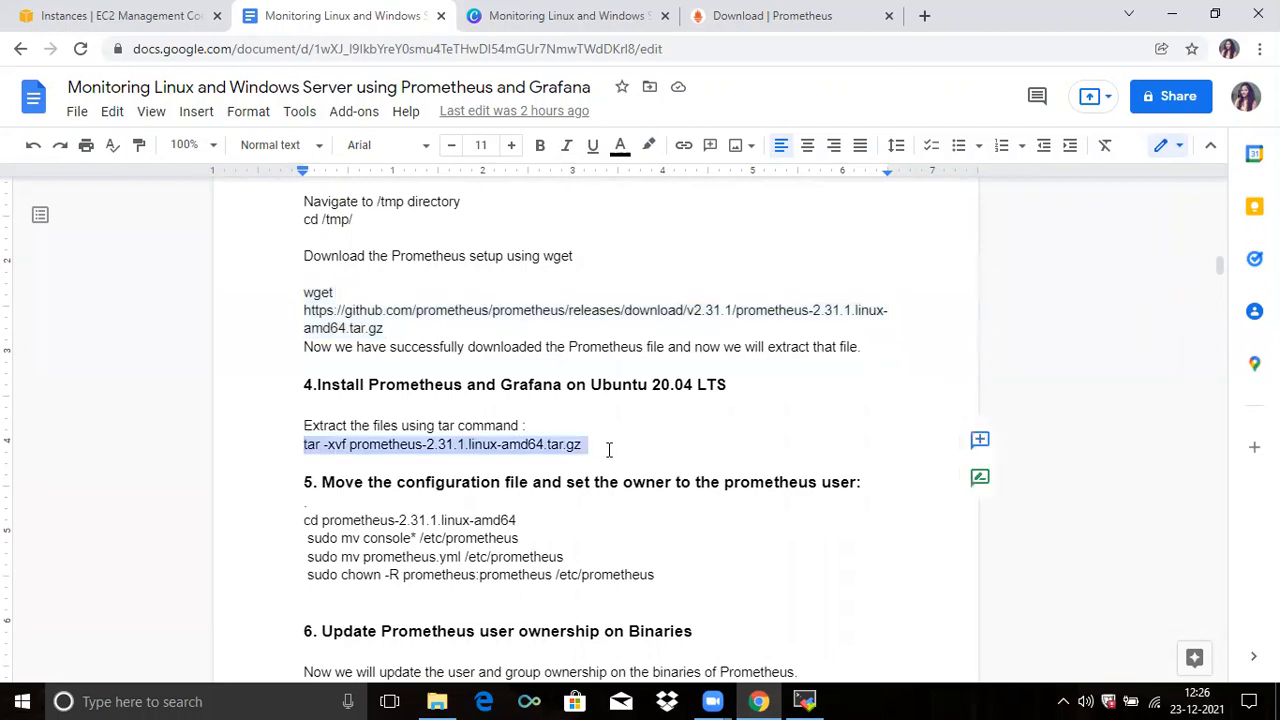
{"action": "left_click", "coordinate": [806, 700]}
{"action": "type", "text": "ls"}
{"action": "key", "text": "Return"}
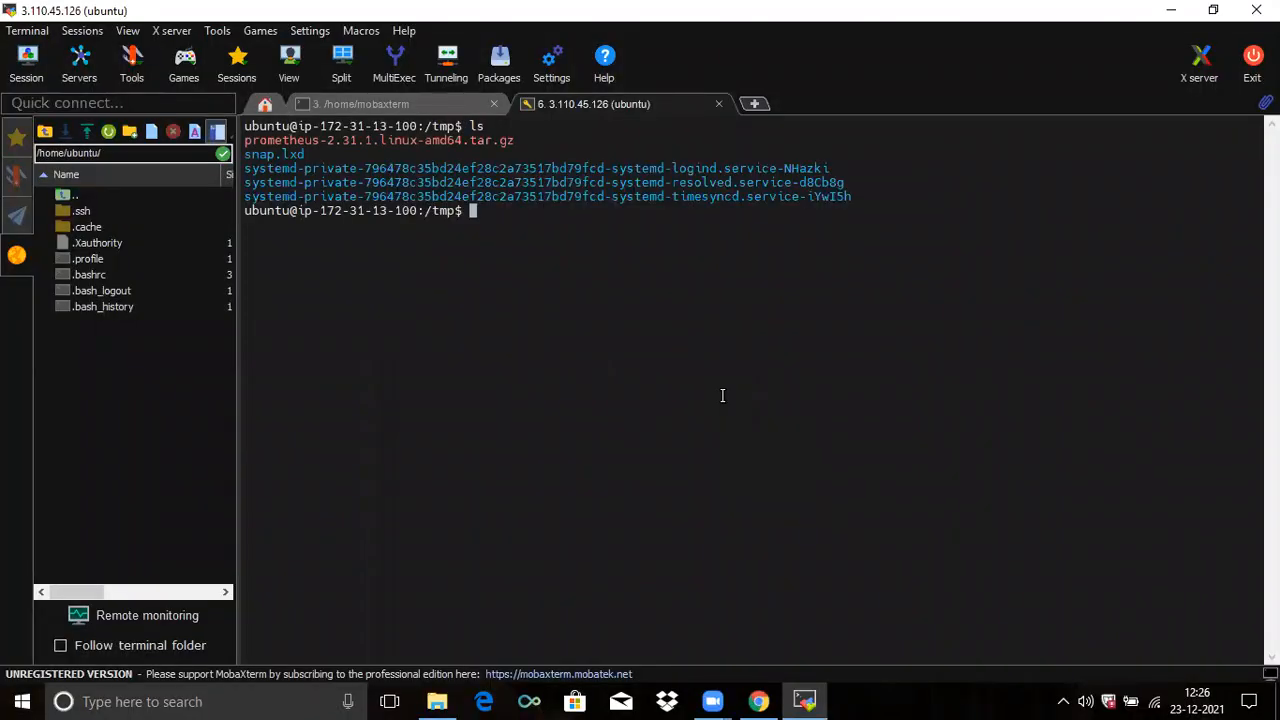
Step: Paste the downloaded archive's file name at the prompt and run it, then clear
{"action": "left_click_drag", "start_coordinate": [247, 141], "coordinate": [525, 140]}
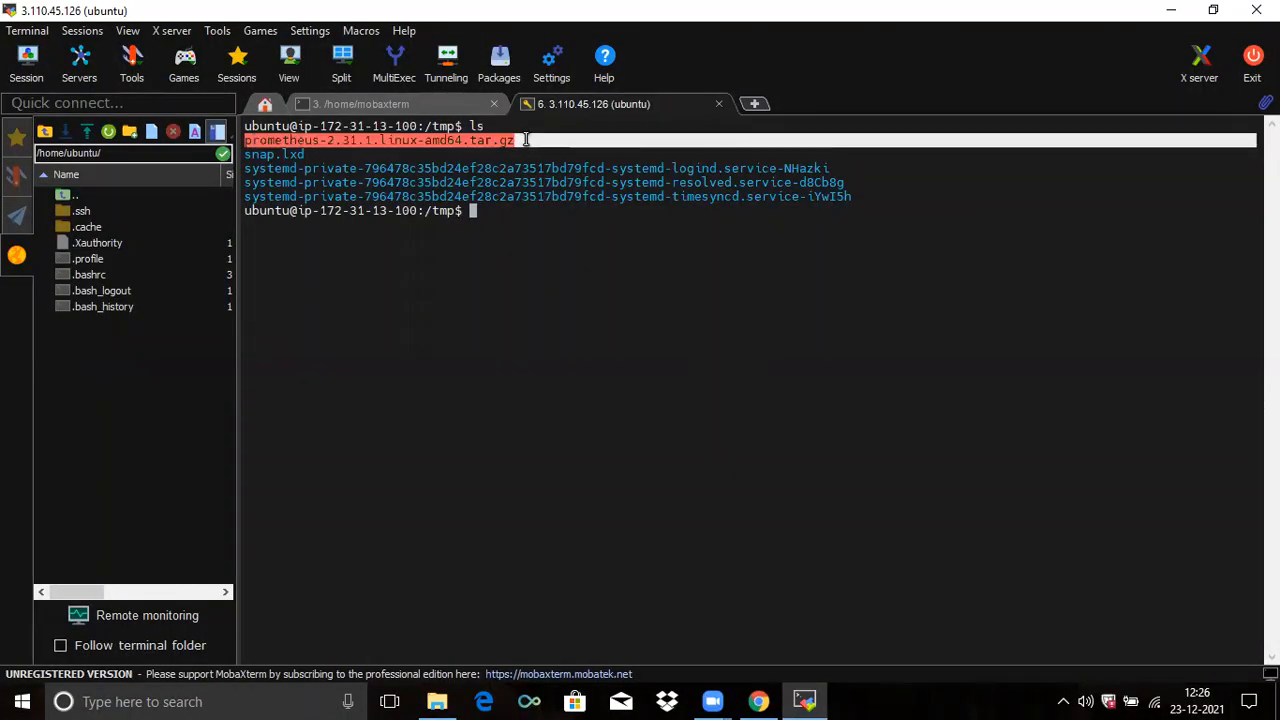
{"action": "right_click", "coordinate": [536, 218]}
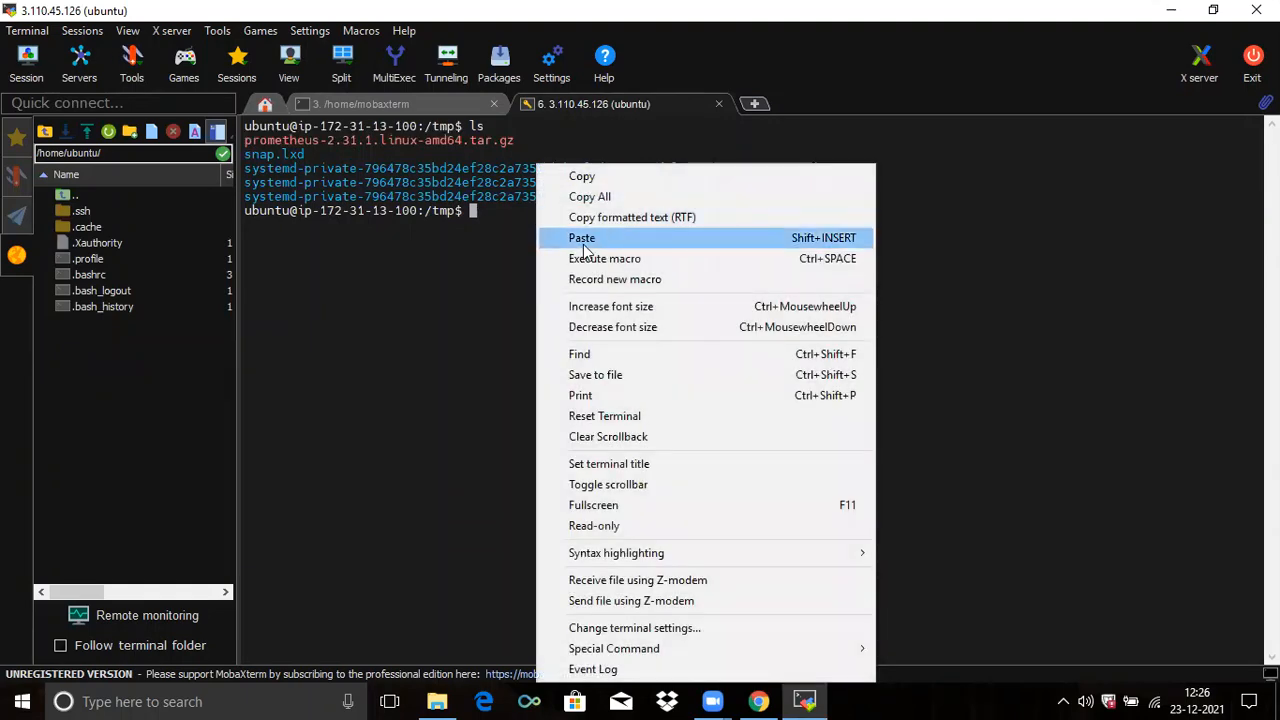
{"action": "left_click", "coordinate": [585, 248]}
{"action": "key", "text": "Return"}
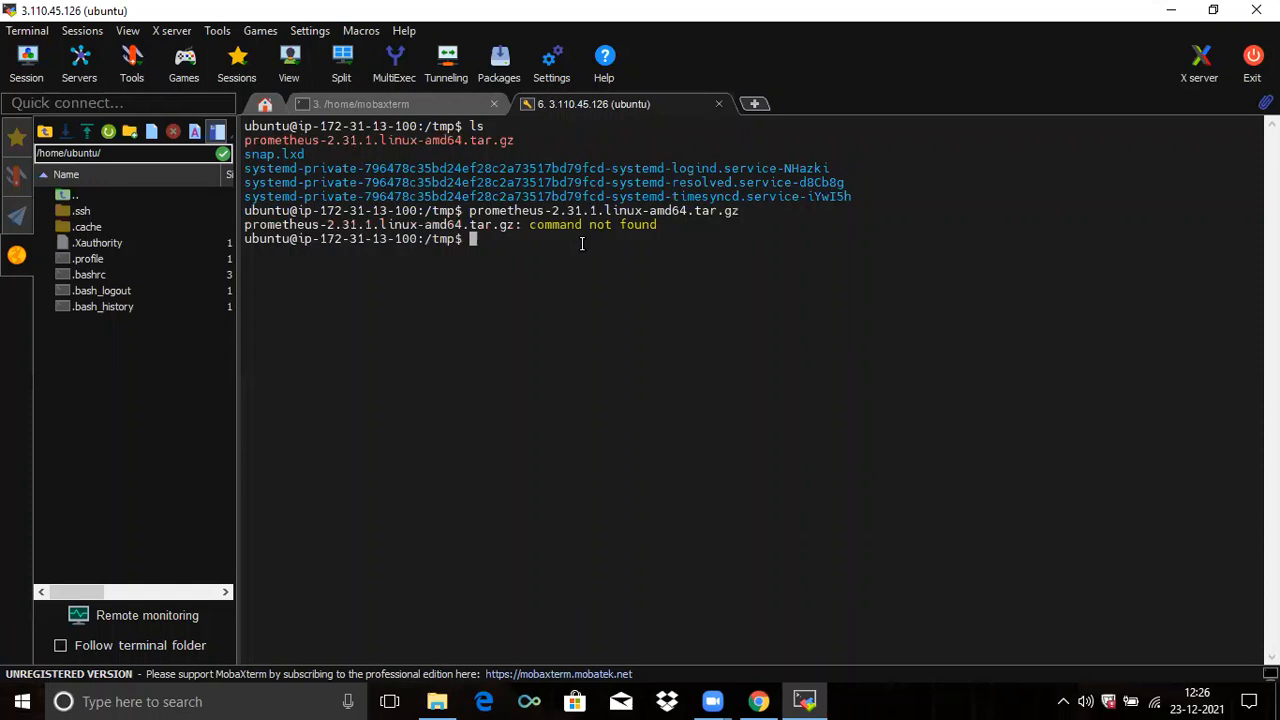
{"action": "left_click", "coordinate": [758, 701]}
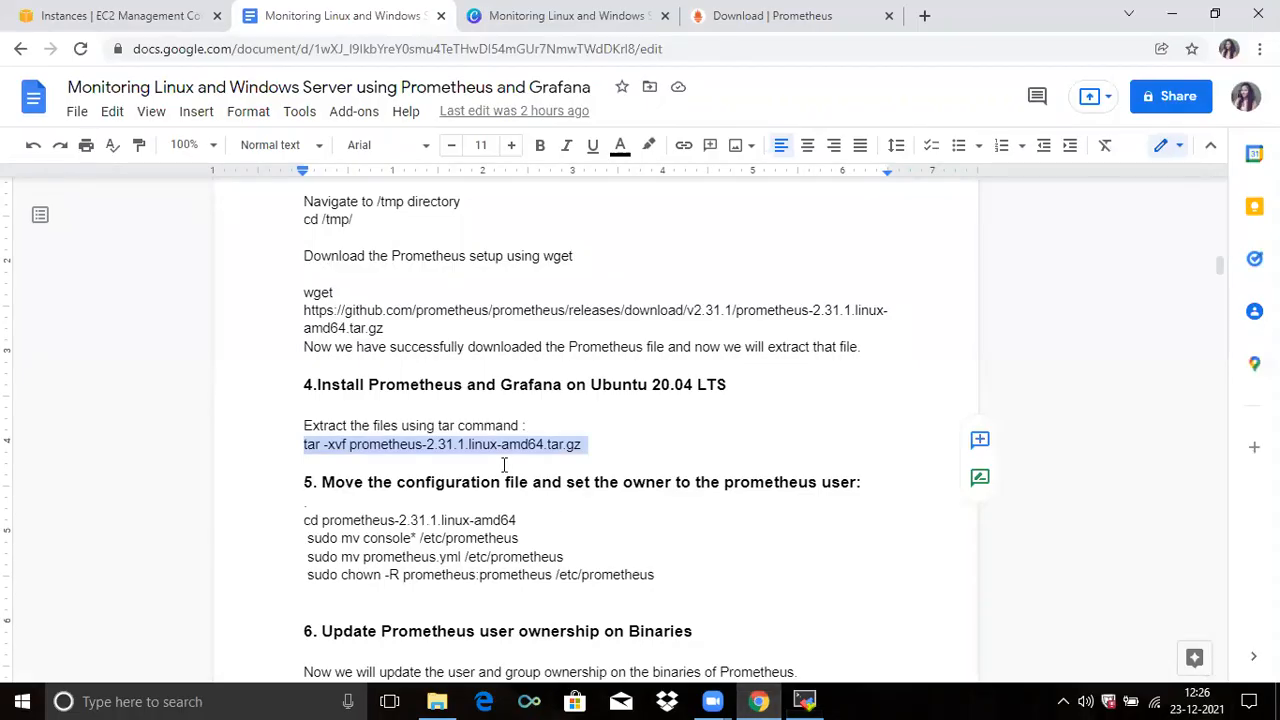
{"action": "left_click", "coordinate": [804, 701]}
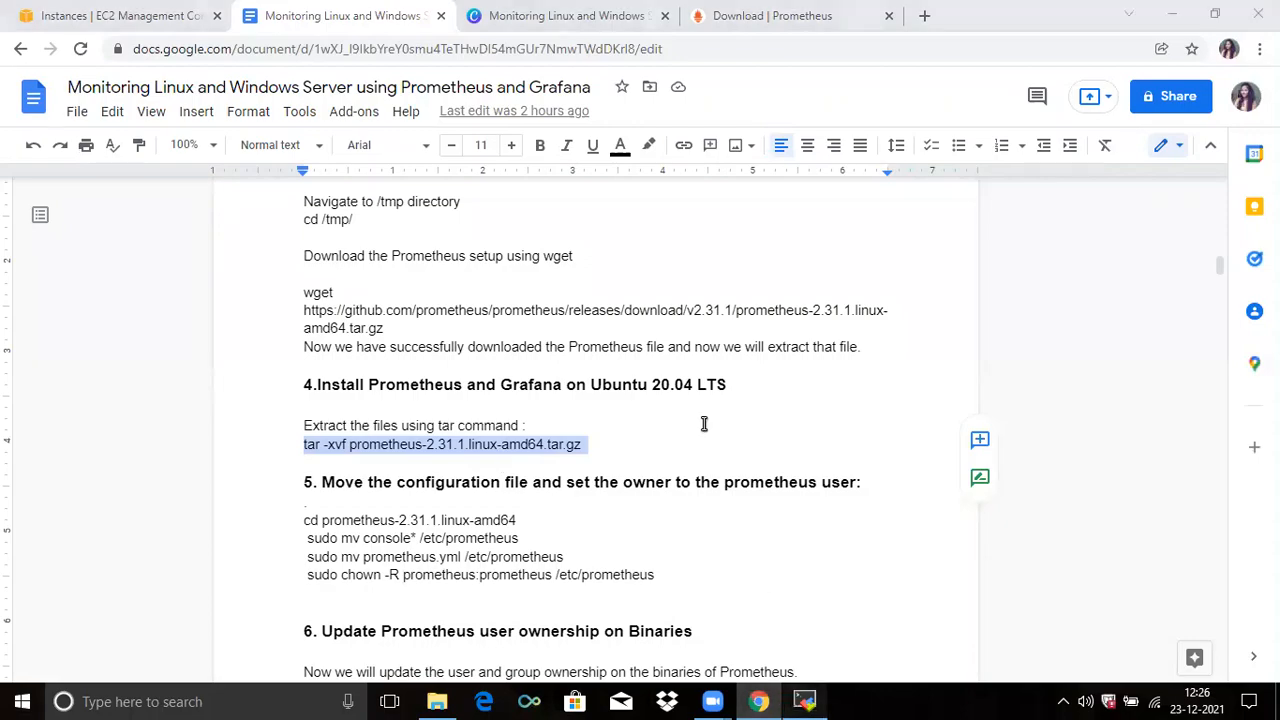
{"action": "type", "text": "clear"}
{"action": "key", "text": "Return"}
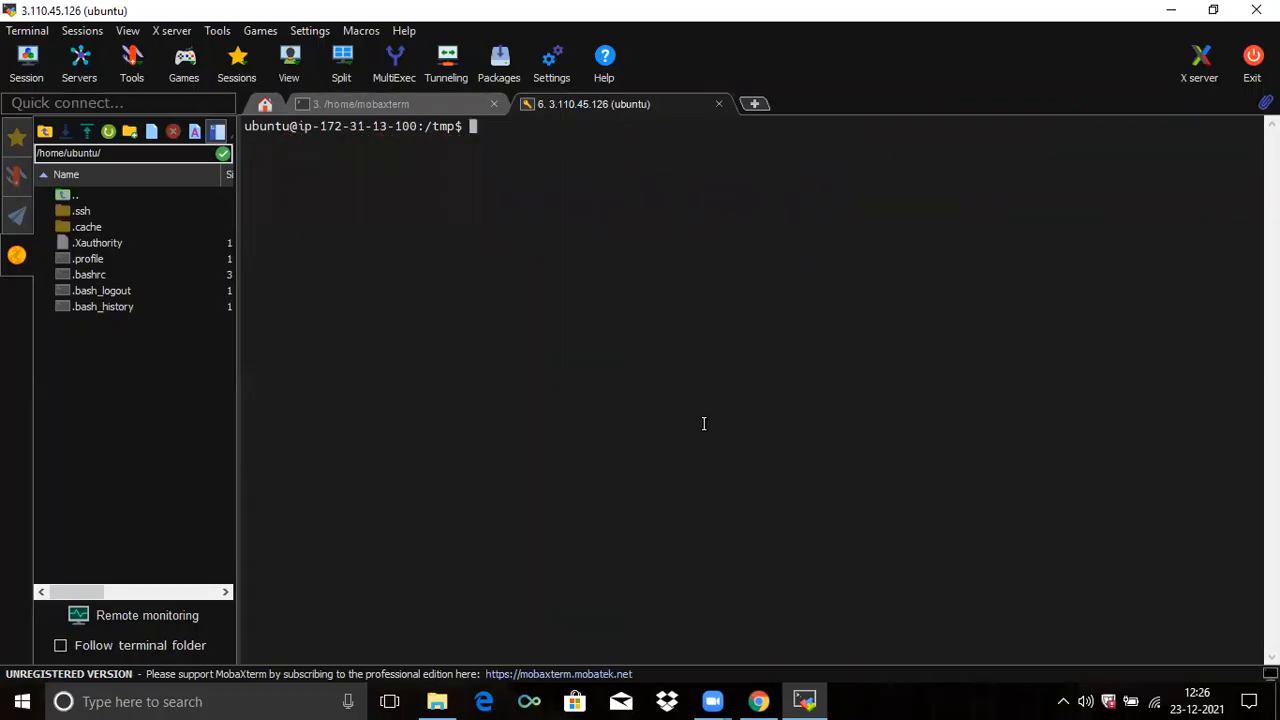
Step: Run tar -xvf on the archive, then clear and list /tmp showing the extracted folder
{"action": "right_click", "coordinate": [704, 424]}
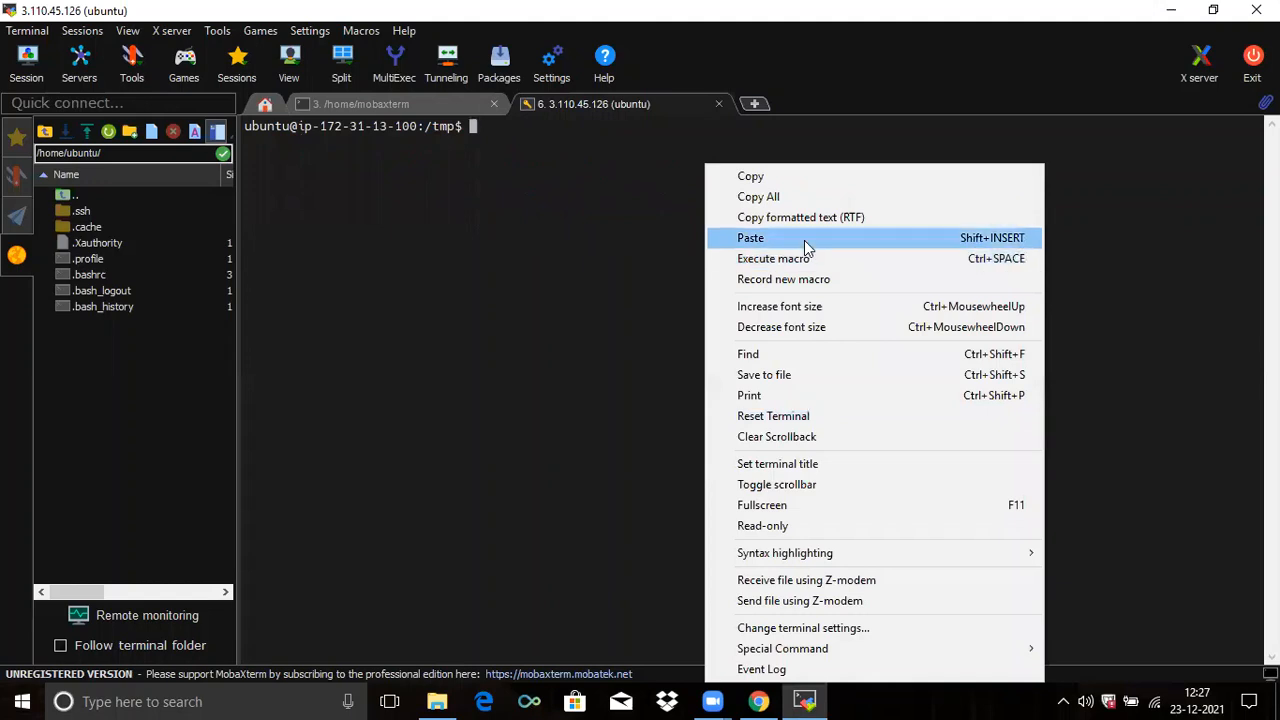
{"action": "left_click", "coordinate": [805, 239]}
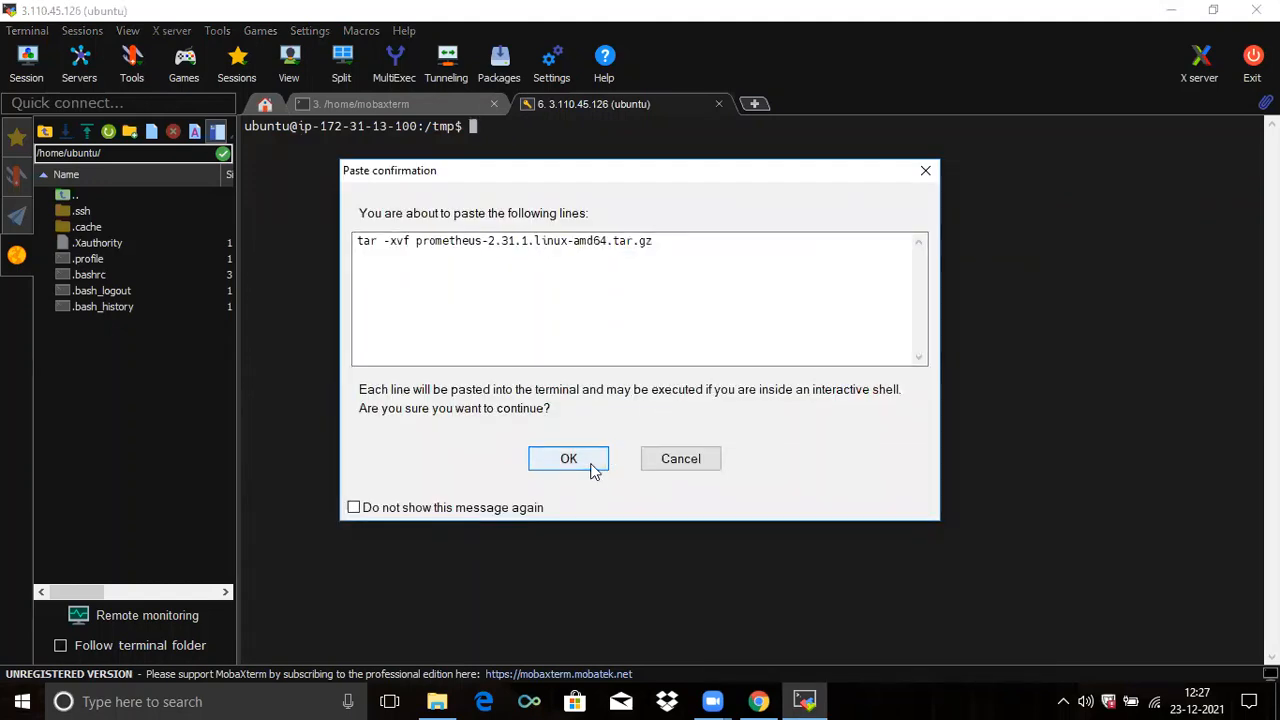
{"action": "left_click", "coordinate": [589, 459]}
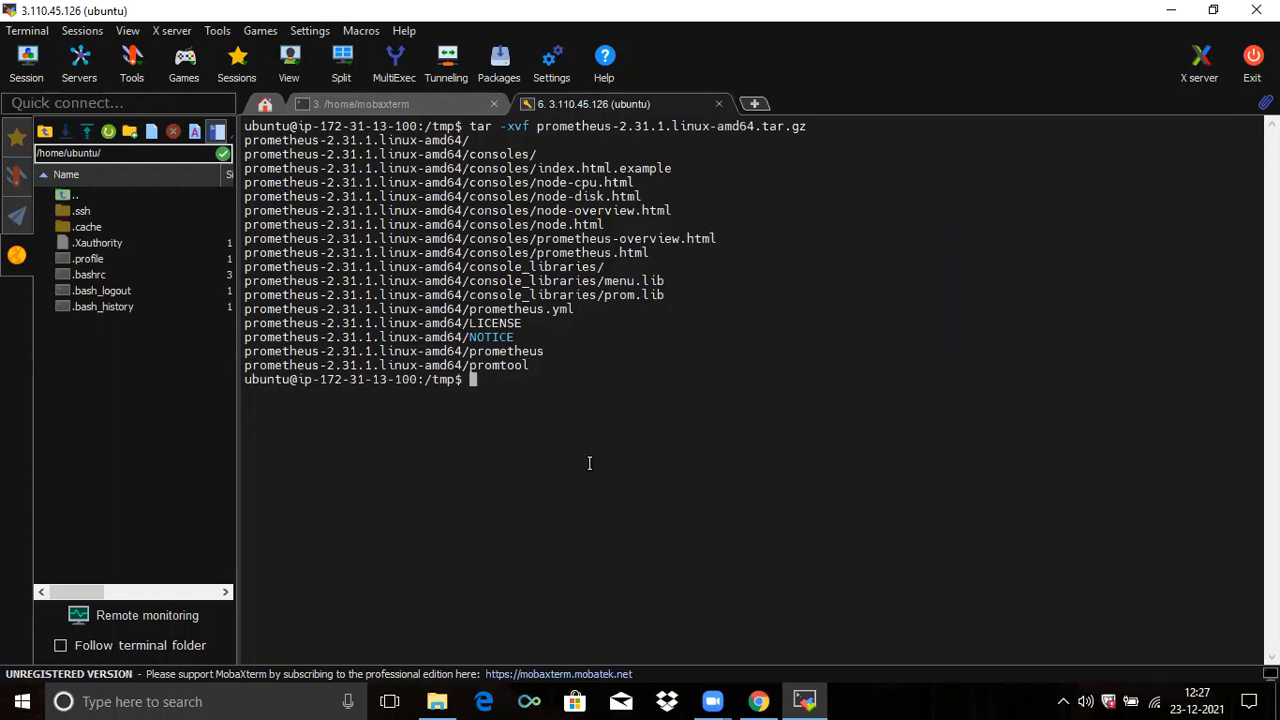
{"action": "type", "text": "clear"}
{"action": "key", "text": "Return"}
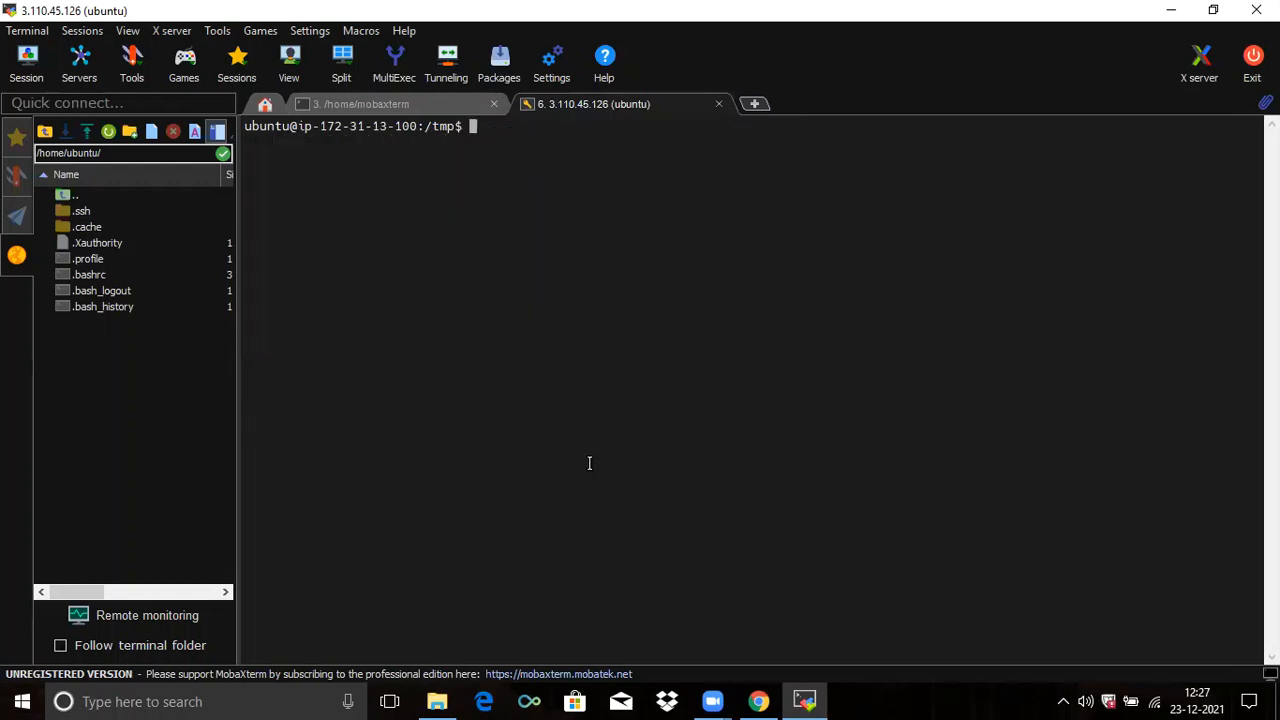
{"action": "type", "text": "ls"}
{"action": "key", "text": "Return"}
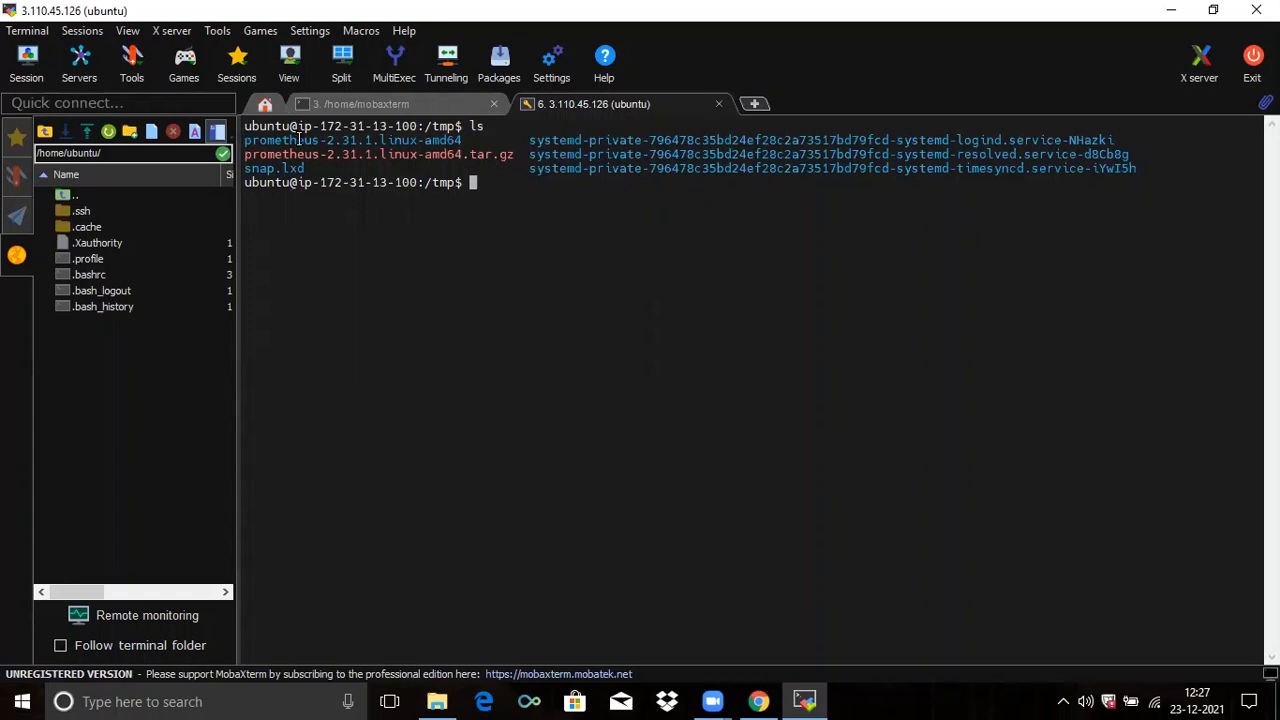
Step: Change into the extracted prometheus-2.31.1.linux-amd64 folder and clear the terminal
{"action": "left_click_drag", "start_coordinate": [244, 140], "coordinate": [462, 140]}
{"action": "right_click", "coordinate": [463, 141]}
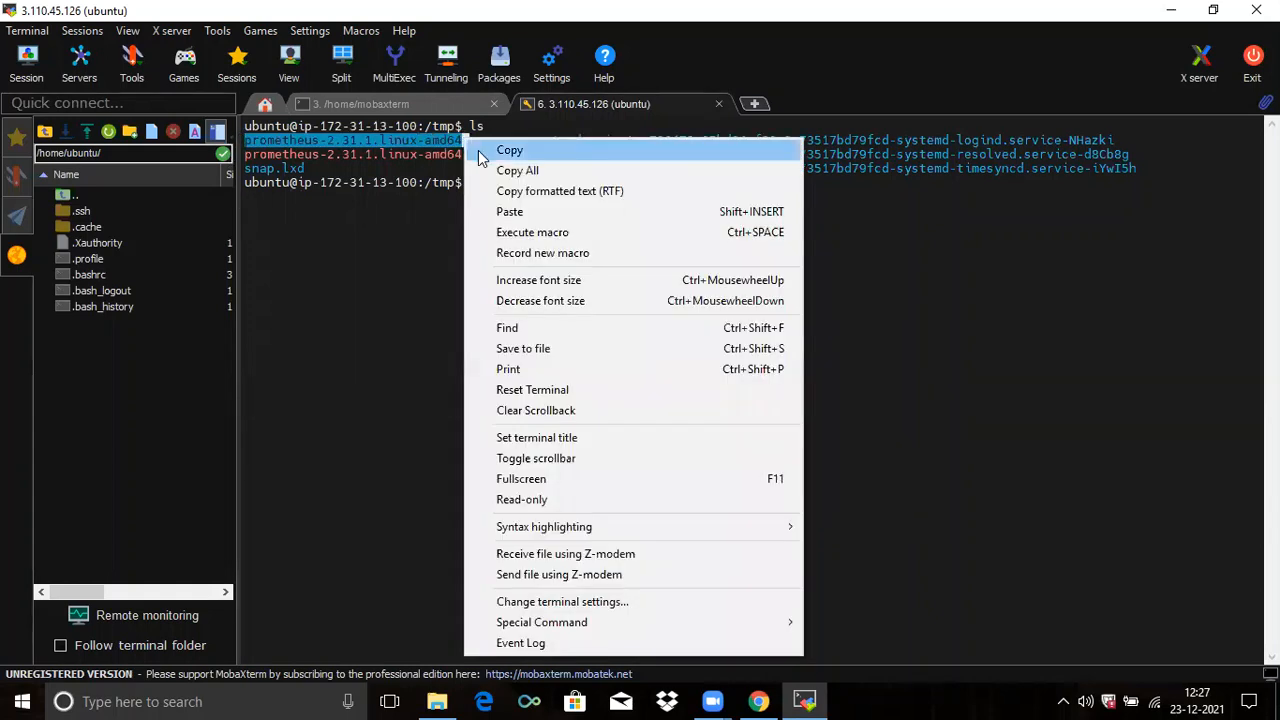
{"action": "left_click", "coordinate": [479, 151]}
{"action": "left_click", "coordinate": [508, 210]}
{"action": "type", "text": "cd"}
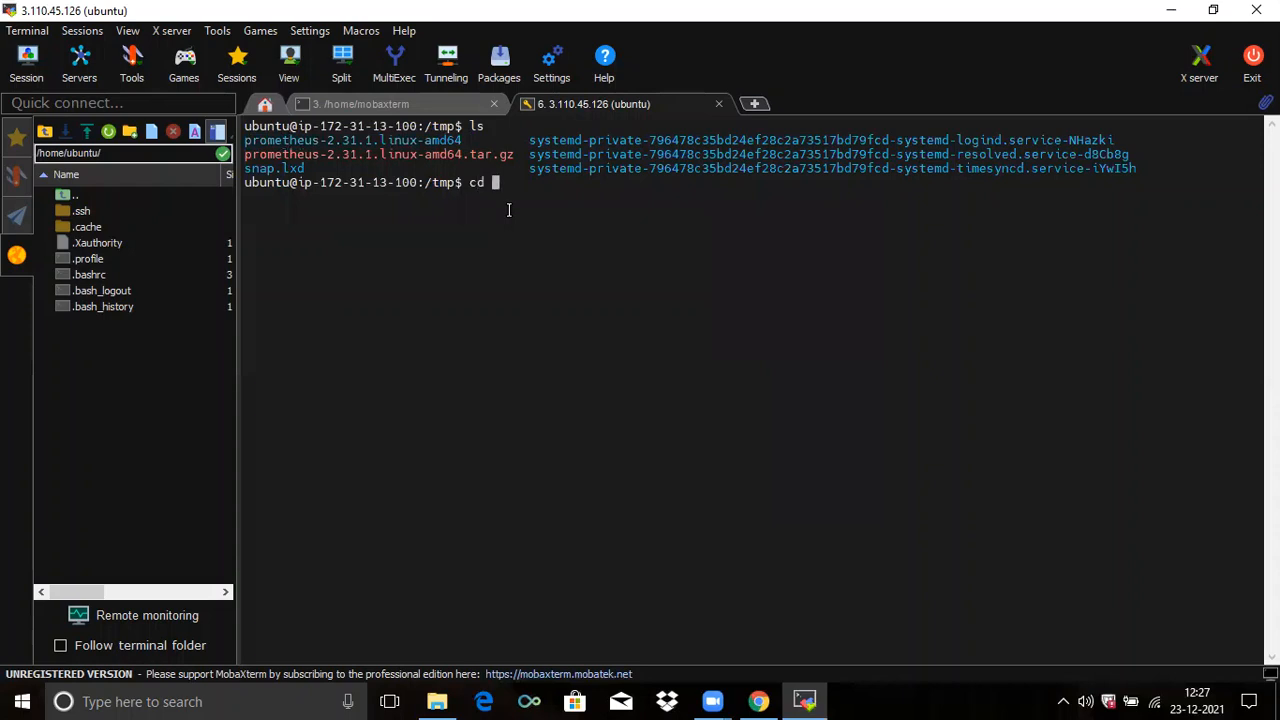
{"action": "right_click", "coordinate": [508, 210]}
{"action": "left_click", "coordinate": [543, 240]}
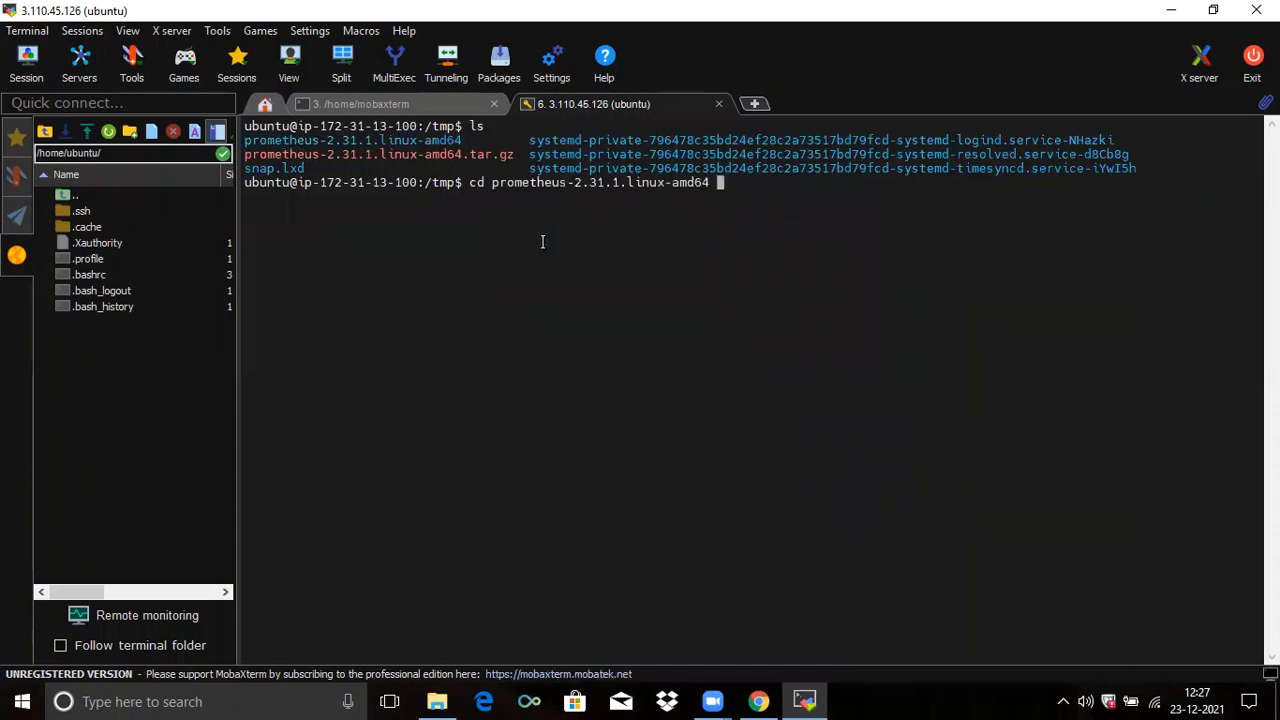
{"action": "key", "text": "Return"}
{"action": "type", "text": "clear"}
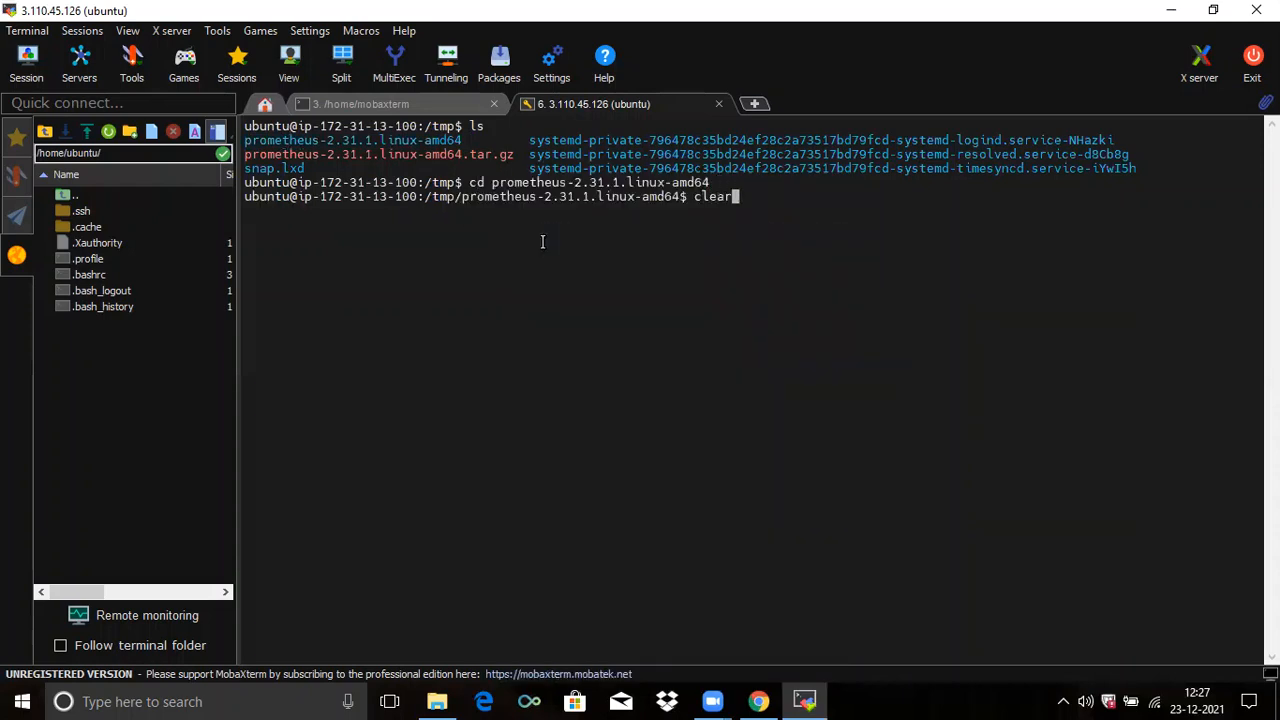
{"action": "key", "text": "Return"}
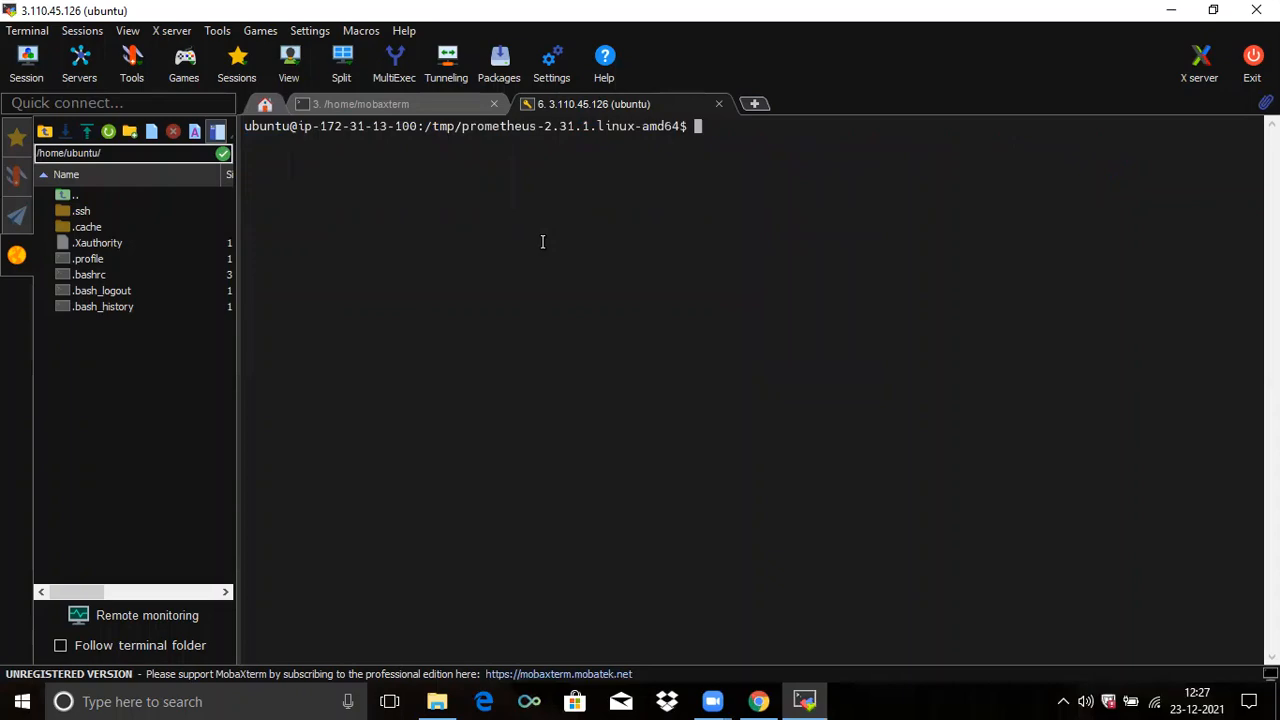
Step: Move the console files into /etc/prometheus with the guide's sudo mv command
{"action": "left_click", "coordinate": [777, 699]}
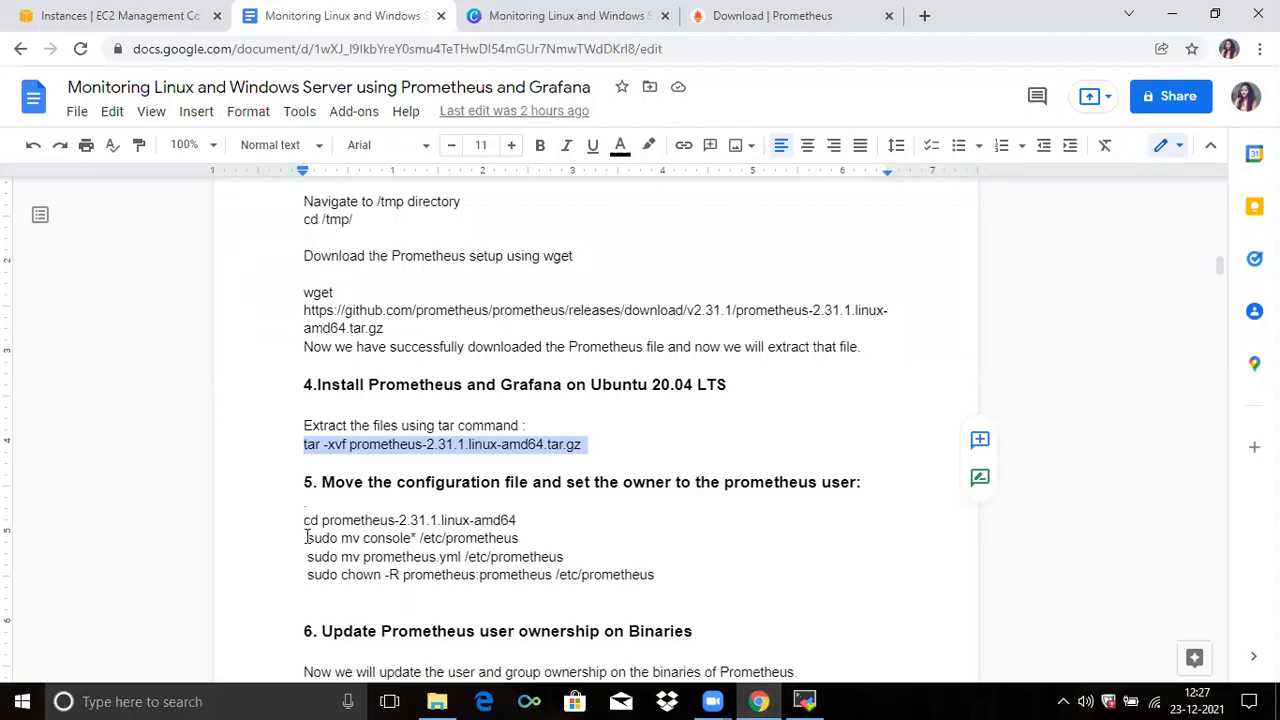
{"action": "left_click_drag", "start_coordinate": [306, 538], "coordinate": [524, 538]}
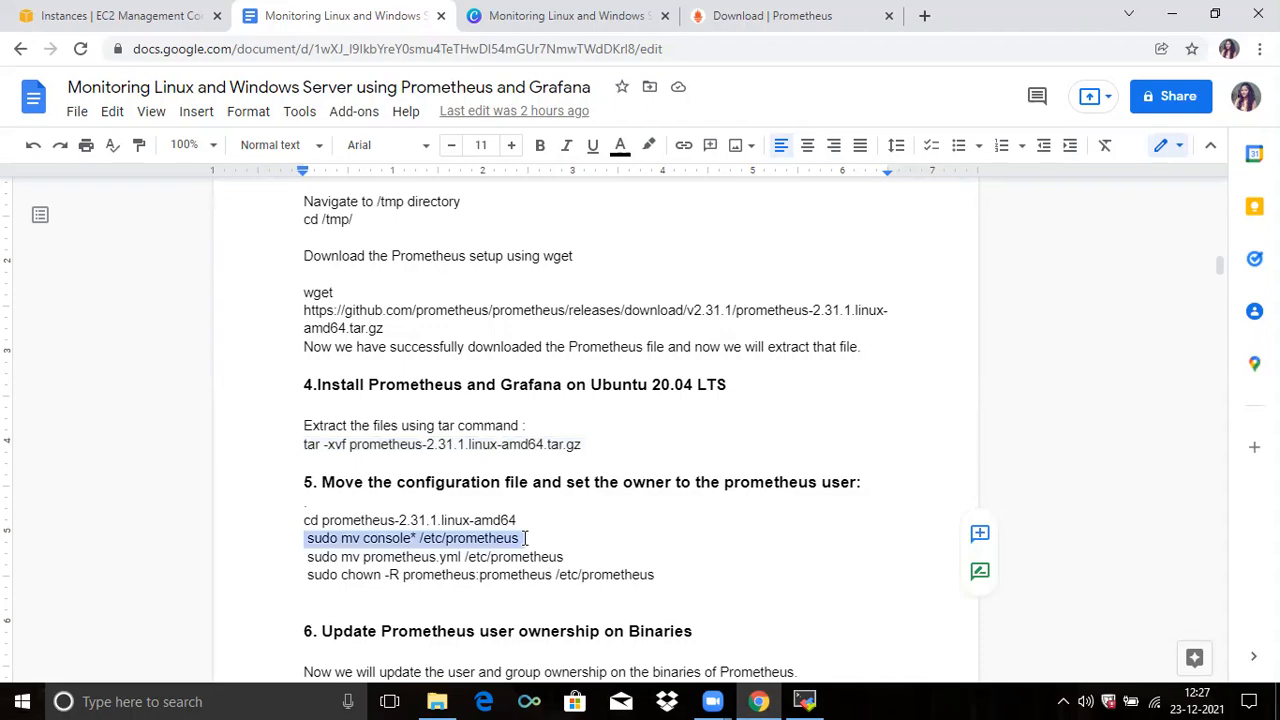
{"action": "left_click", "coordinate": [805, 701]}
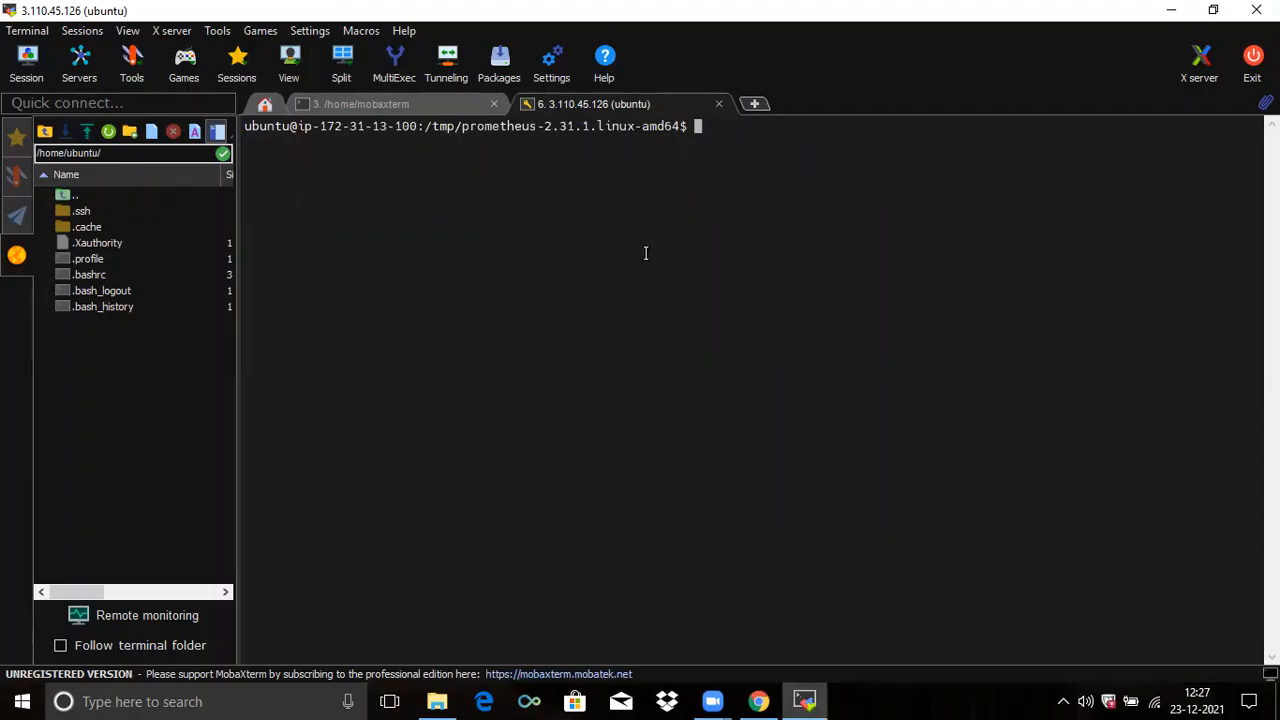
{"action": "right_click", "coordinate": [645, 253]}
{"action": "left_click", "coordinate": [716, 239]}
Step: Move prometheus.yml into /etc/prometheus
{"action": "left_click", "coordinate": [758, 701]}
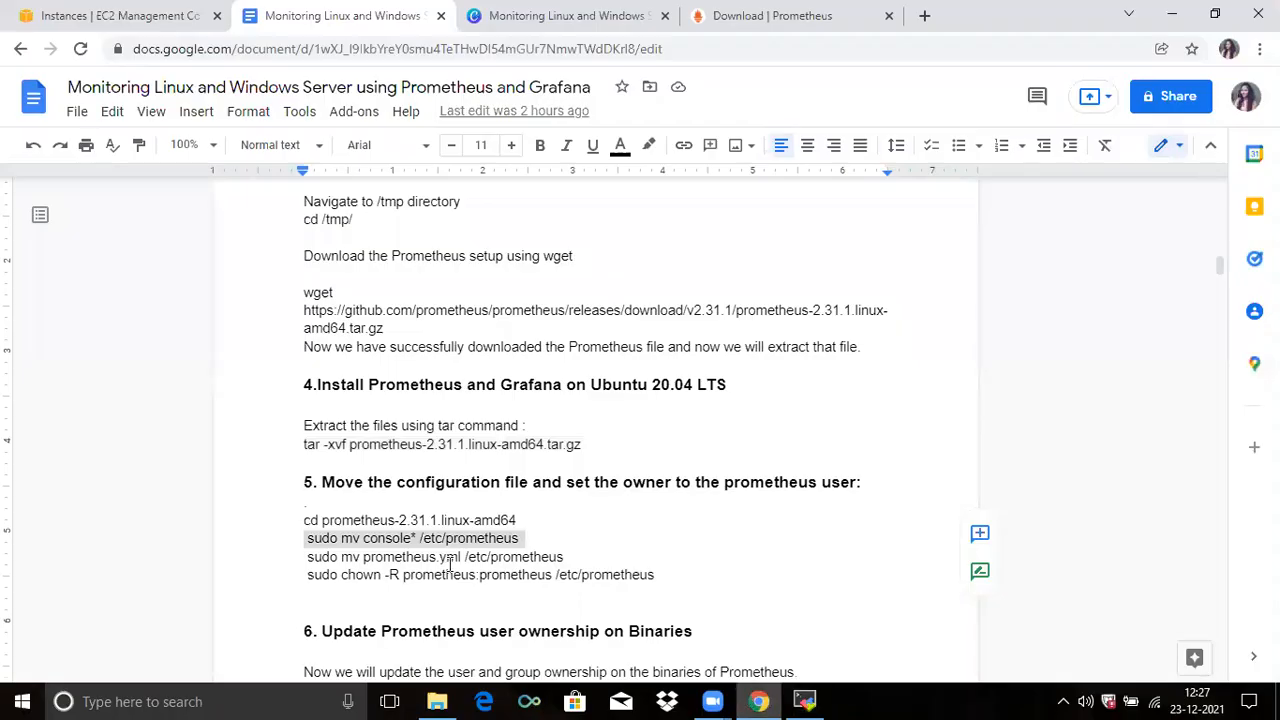
{"action": "left_click_drag", "start_coordinate": [307, 557], "coordinate": [565, 557]}
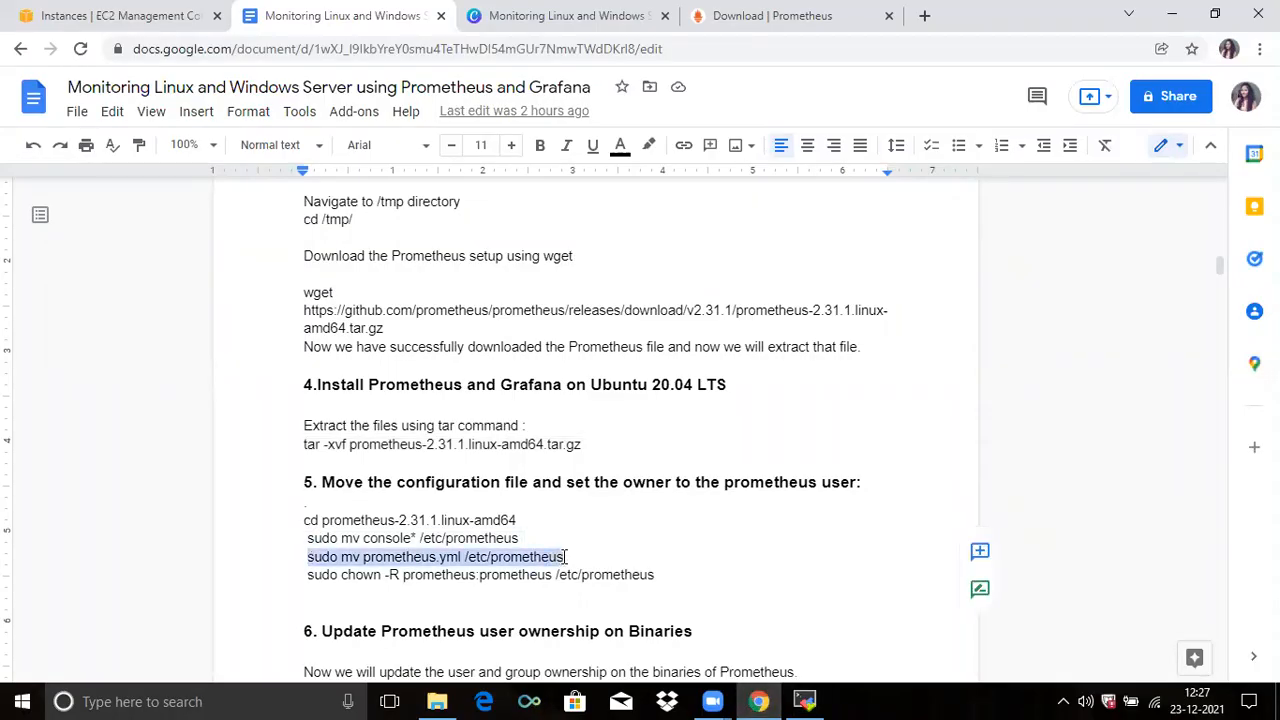
{"action": "left_click", "coordinate": [800, 700]}
{"action": "right_click", "coordinate": [592, 233]}
{"action": "left_click", "coordinate": [600, 240]}
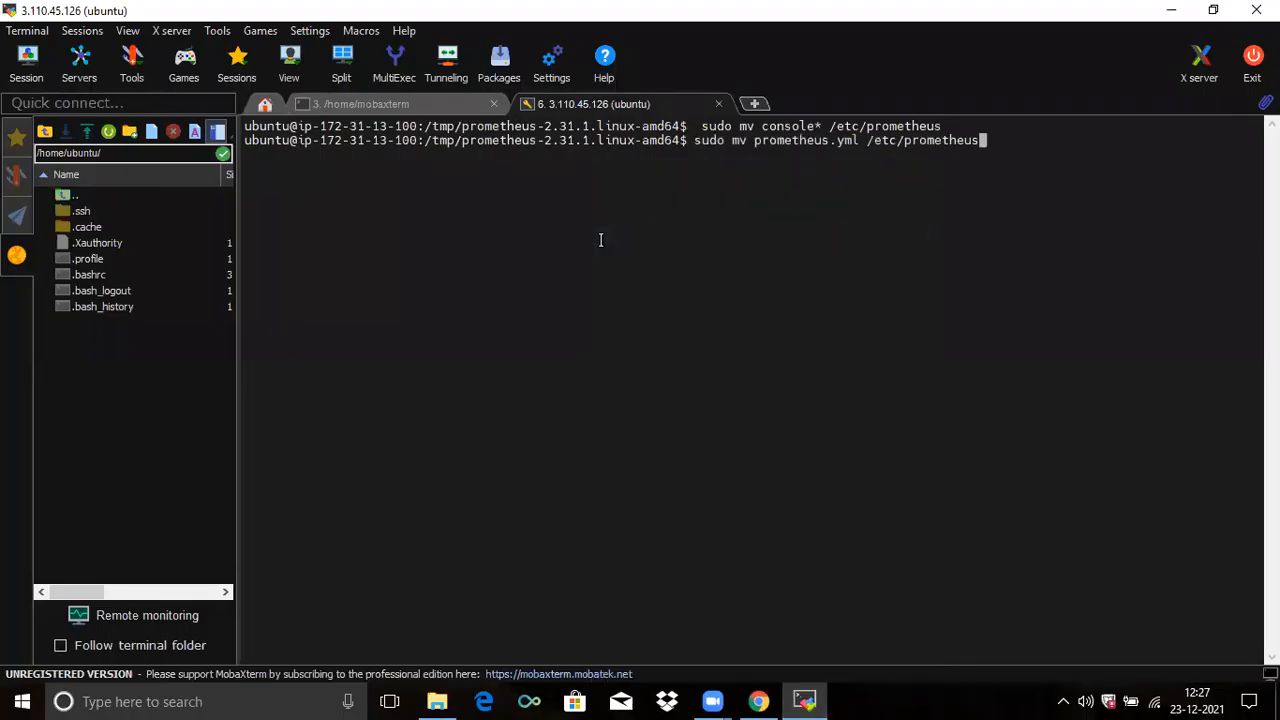
{"action": "key", "text": "Return"}
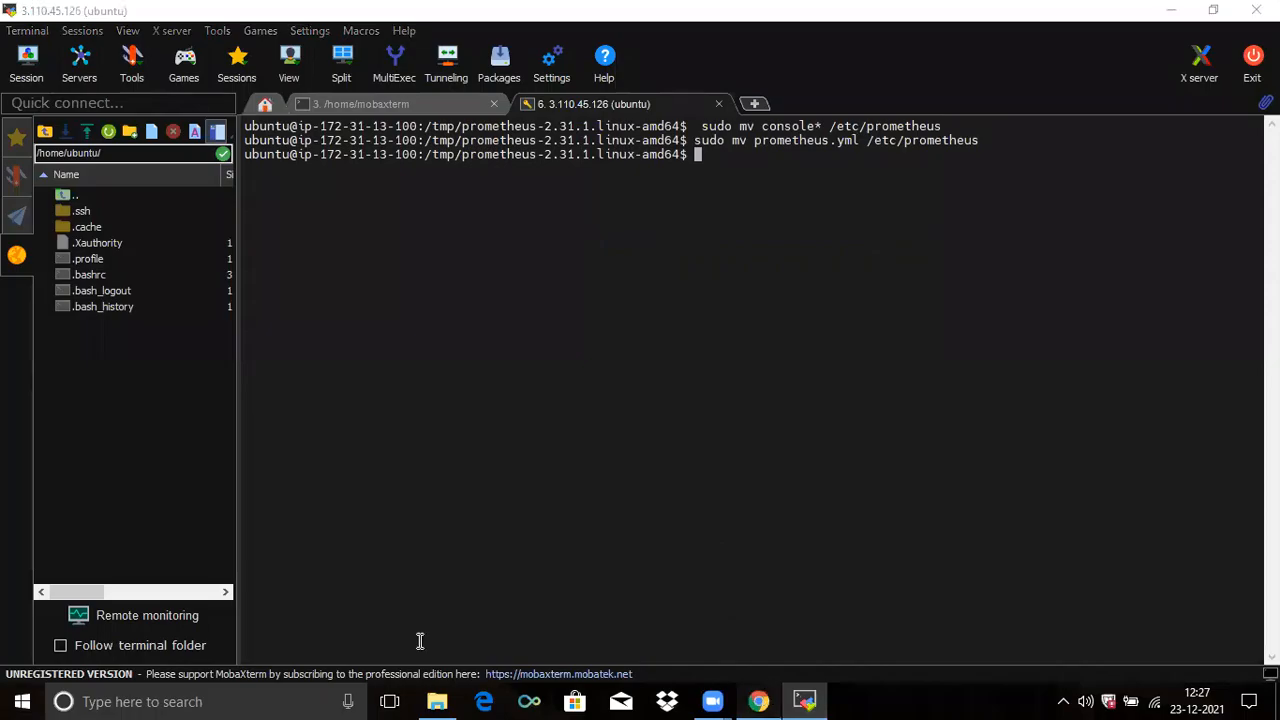
Step: Make prometheus:prometheus the owner of /etc/prometheus with chown -R, then clear the terminal
{"action": "key", "text": "alt+Tab"}
{"action": "left_click_drag", "start_coordinate": [310, 575], "coordinate": [661, 574]}
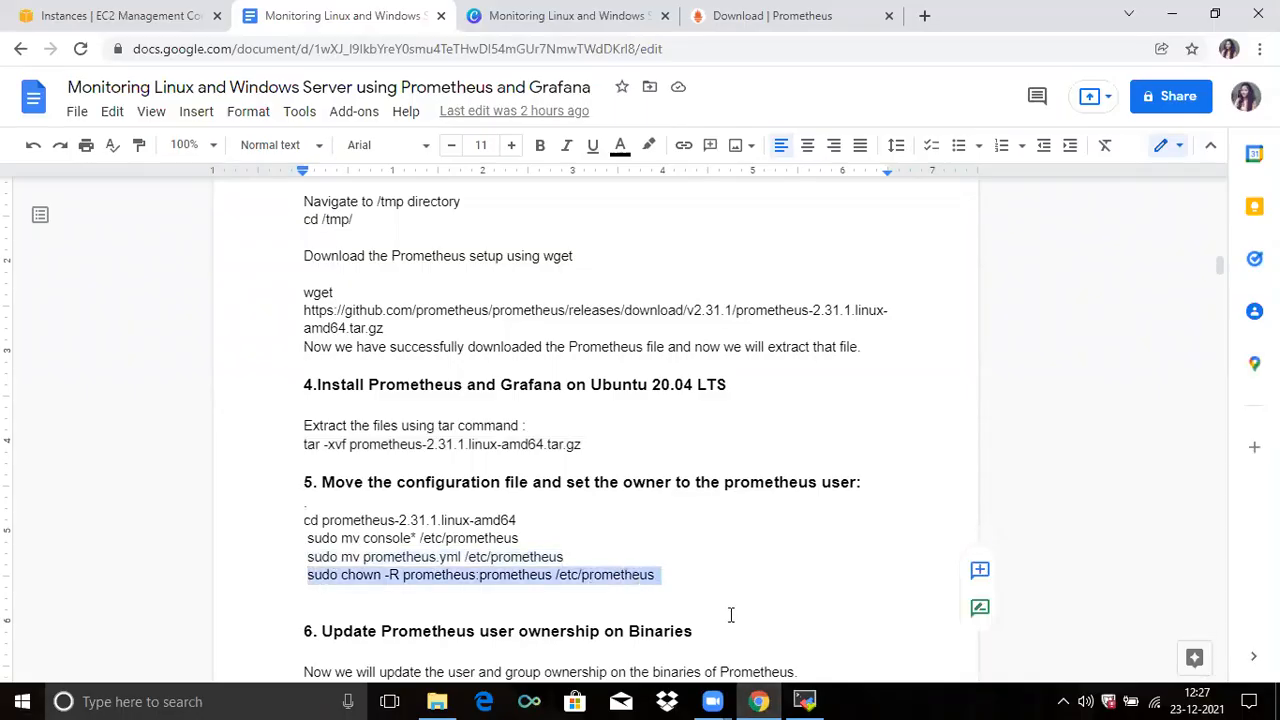
{"action": "left_click", "coordinate": [805, 701]}
{"action": "right_click", "coordinate": [590, 247]}
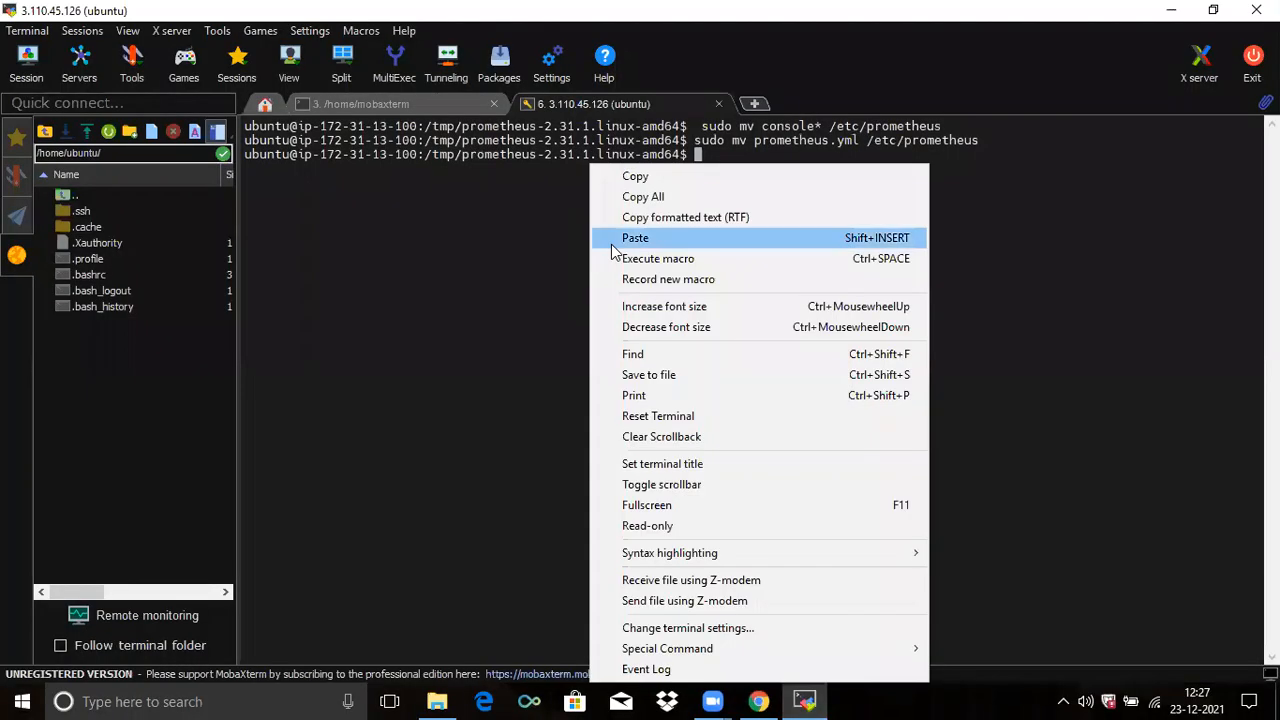
{"action": "left_click", "coordinate": [614, 238]}
{"action": "key", "text": "Return"}
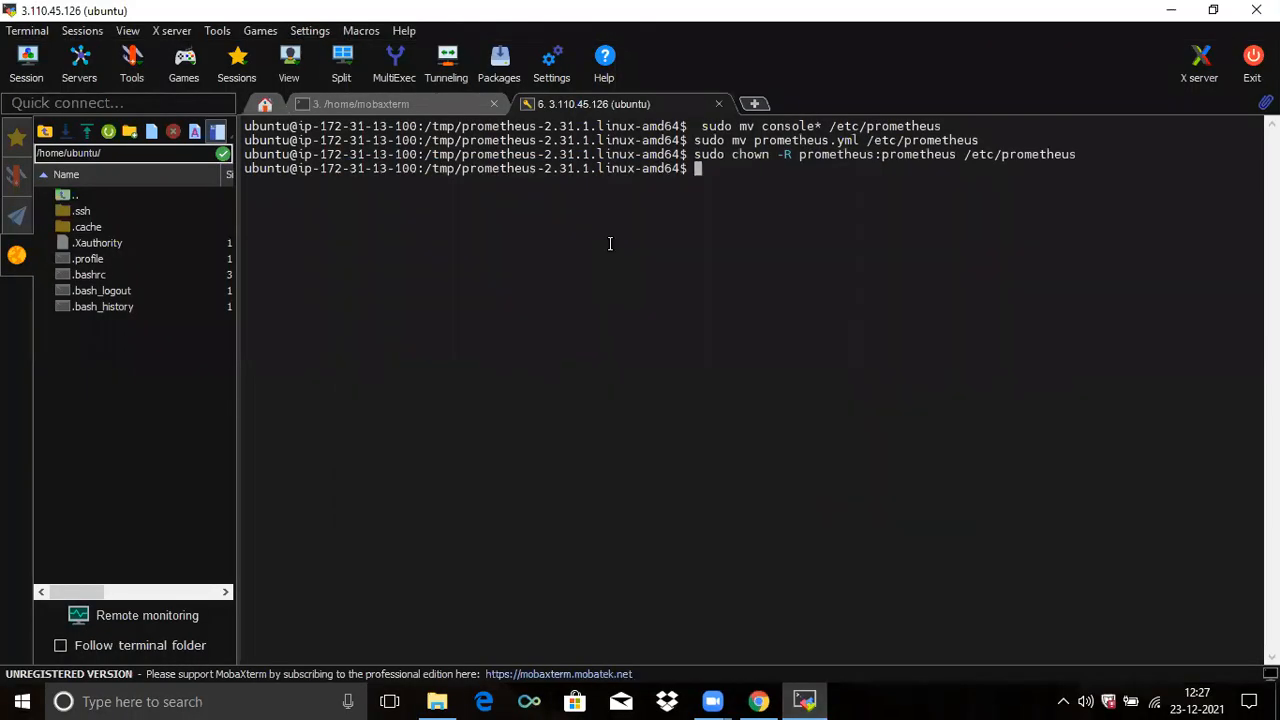
{"action": "type", "text": "clear"}
{"action": "key", "text": "Return"}
{"action": "left_click", "coordinate": [760, 700]}
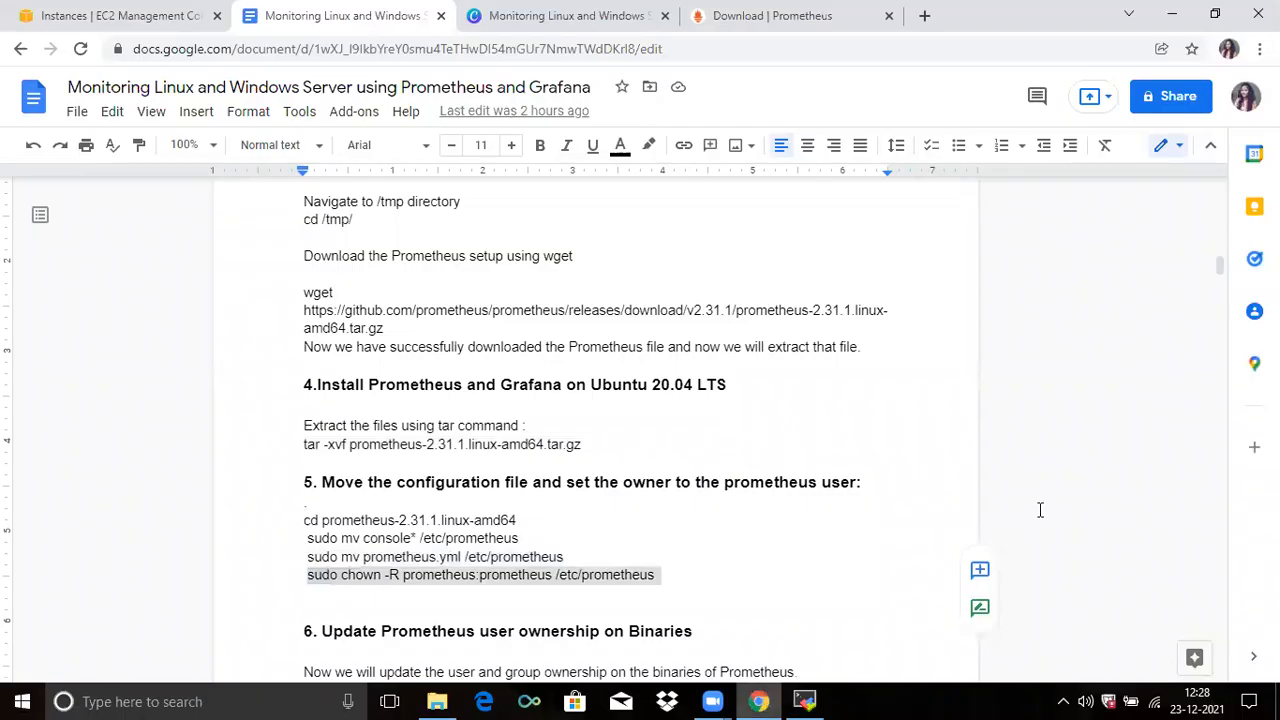
Step: Move the prometheus binary into /usr/local/bin
{"action": "left_click_drag", "start_coordinate": [1222, 270], "coordinate": [1222, 279]}
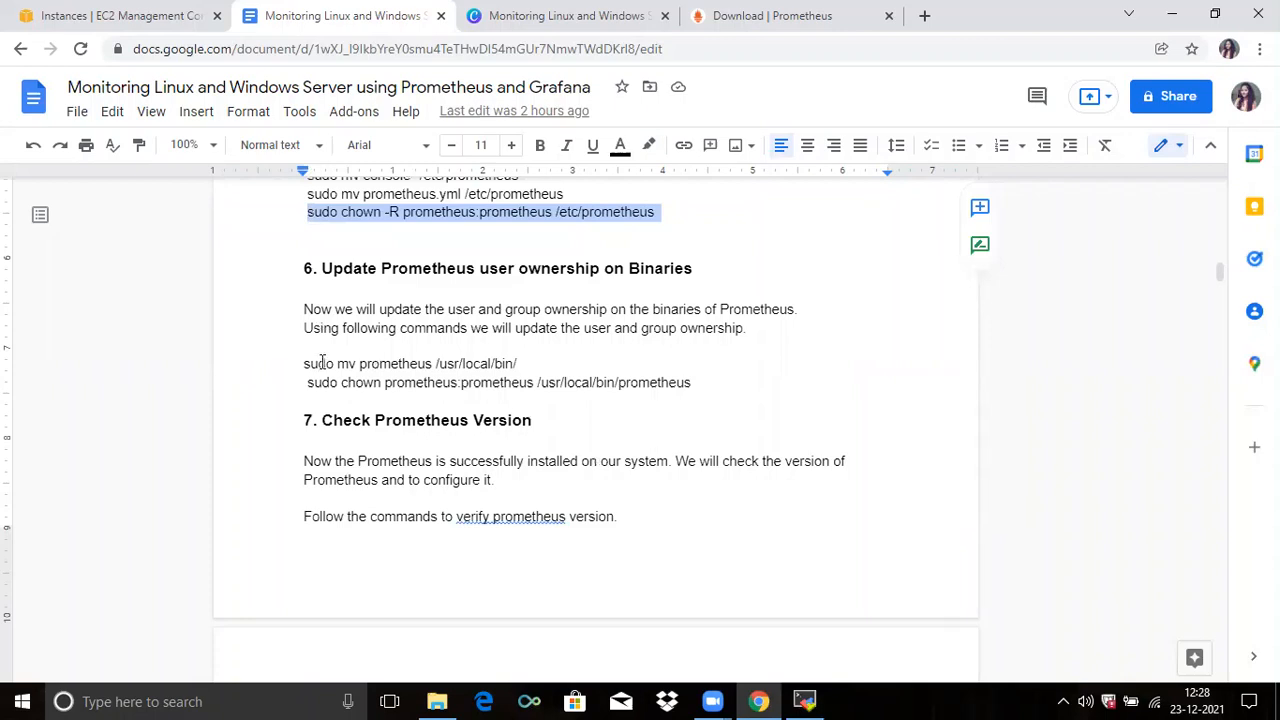
{"action": "left_click_drag", "start_coordinate": [304, 363], "coordinate": [536, 369]}
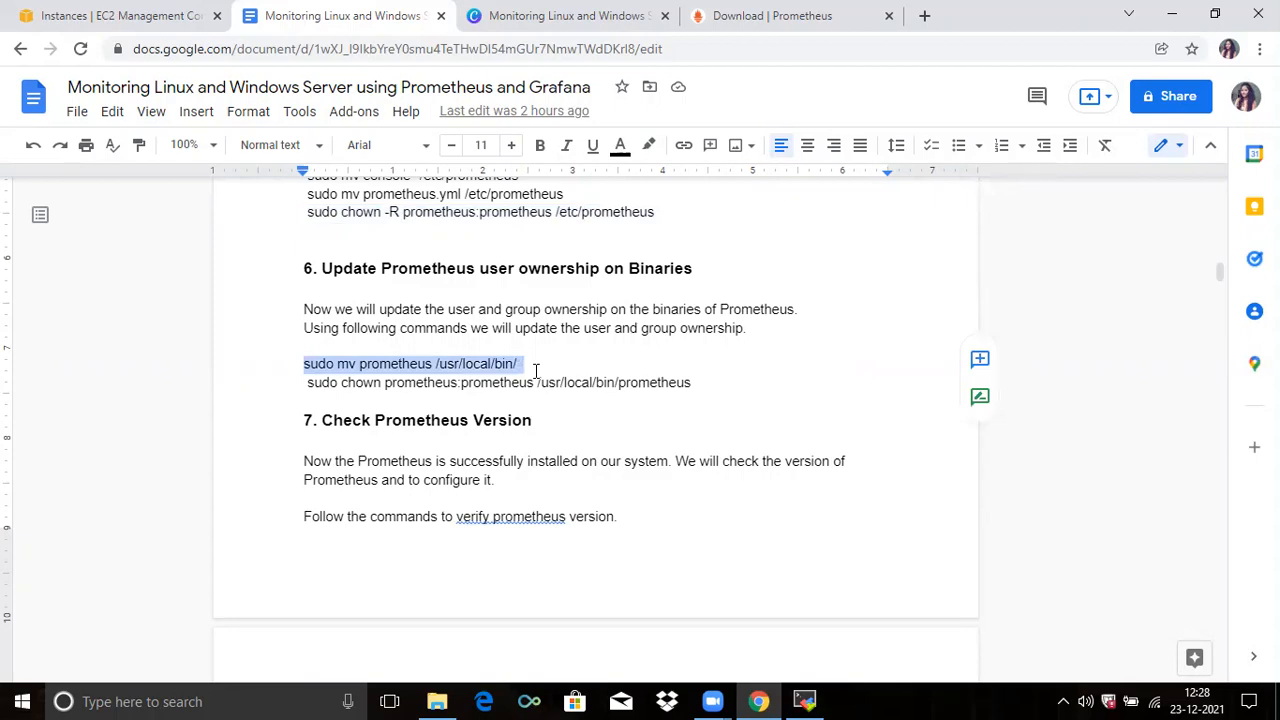
{"action": "left_click", "coordinate": [808, 699]}
{"action": "right_click", "coordinate": [671, 336]}
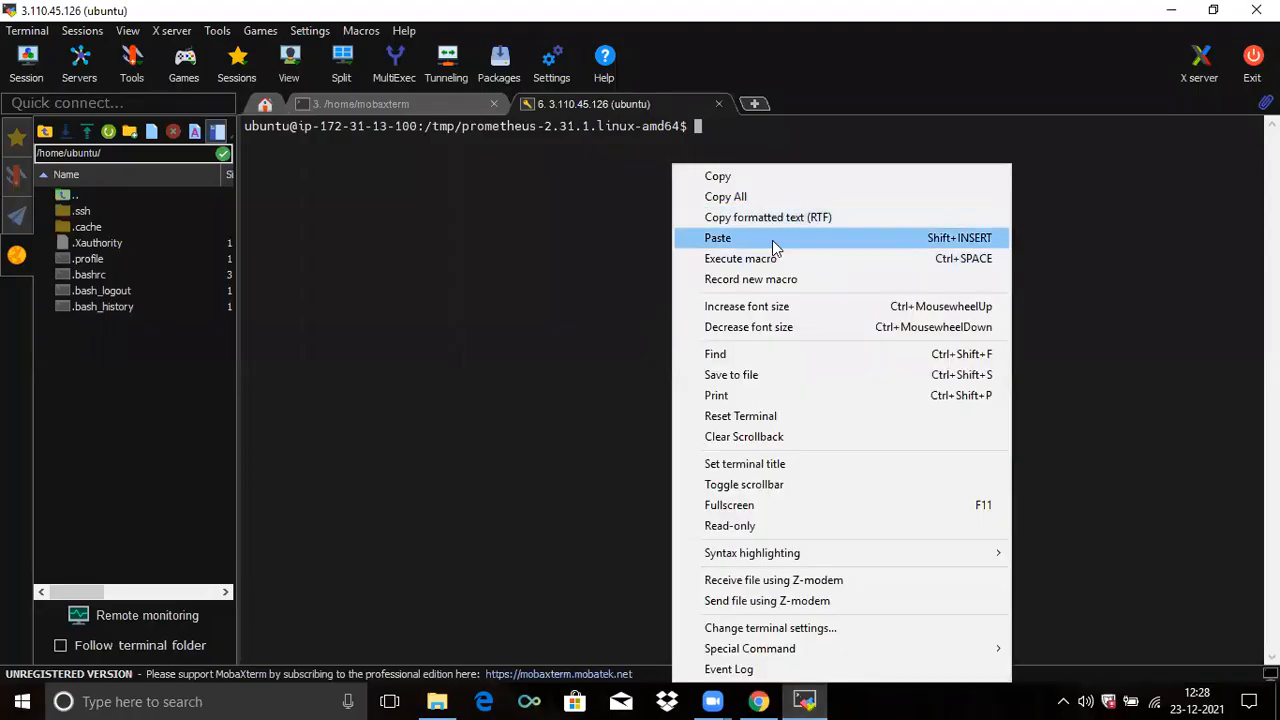
{"action": "left_click", "coordinate": [772, 238]}
{"action": "key", "text": "Return"}
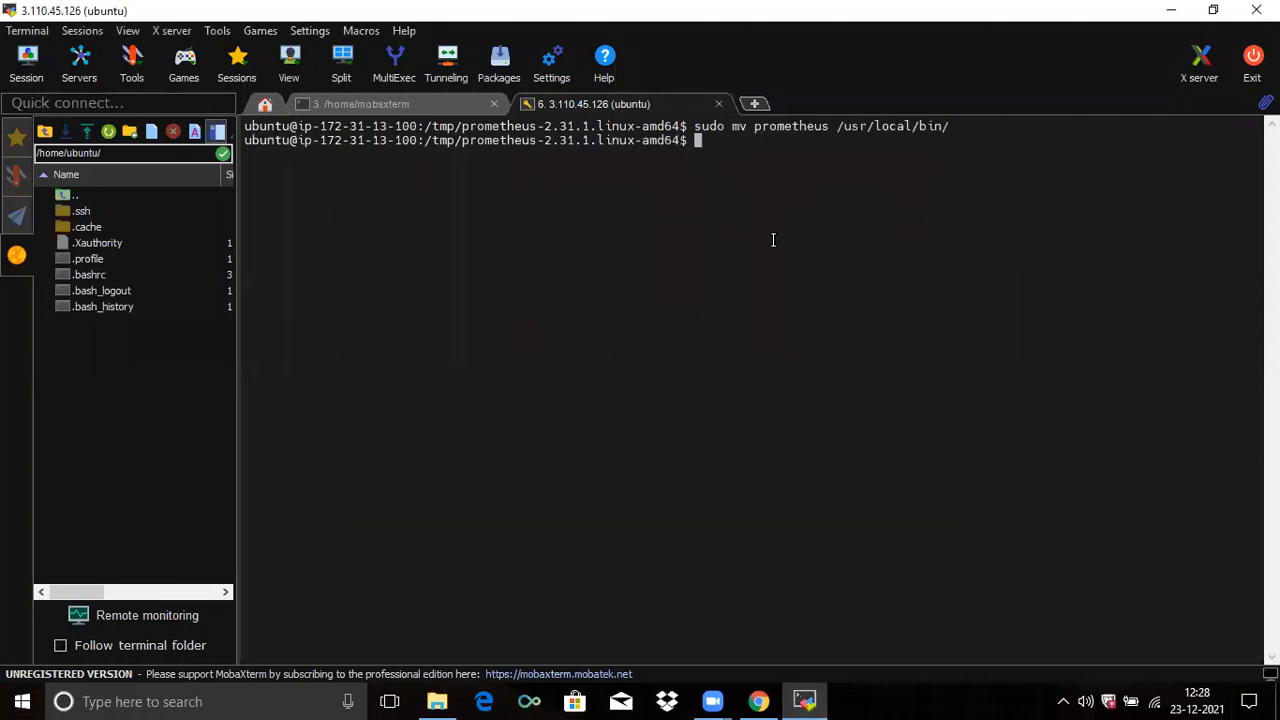
Step: Give prometheus:prometheus ownership of the binary, clear the terminal, and type 'prometheus --version'
{"action": "left_click", "coordinate": [765, 693]}
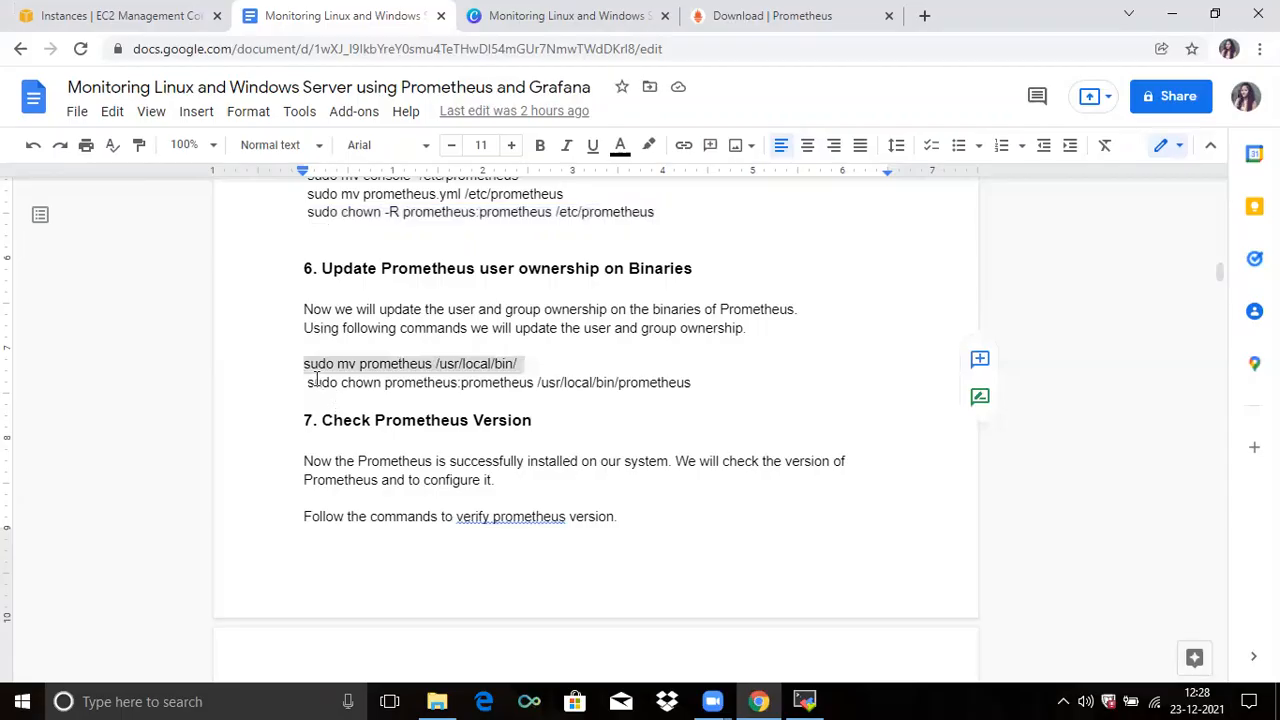
{"action": "triple_click", "coordinate": [698, 384]}
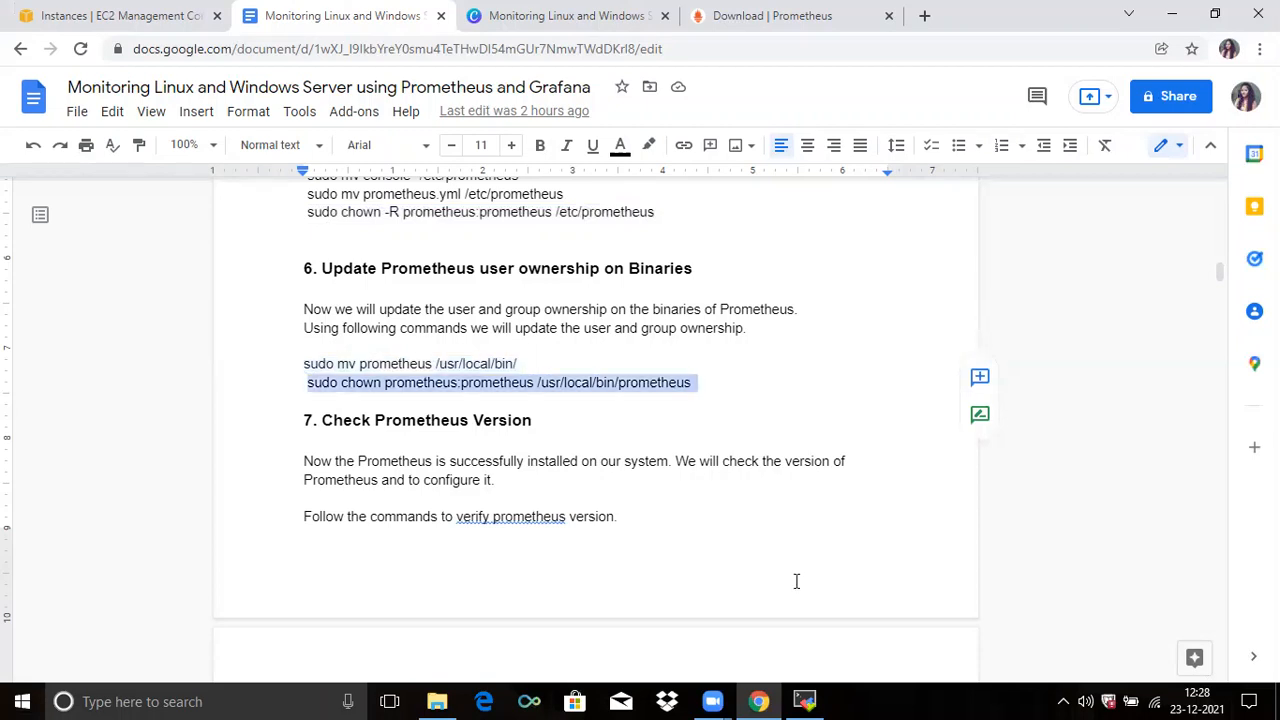
{"action": "left_click", "coordinate": [824, 697]}
{"action": "right_click", "coordinate": [634, 314]}
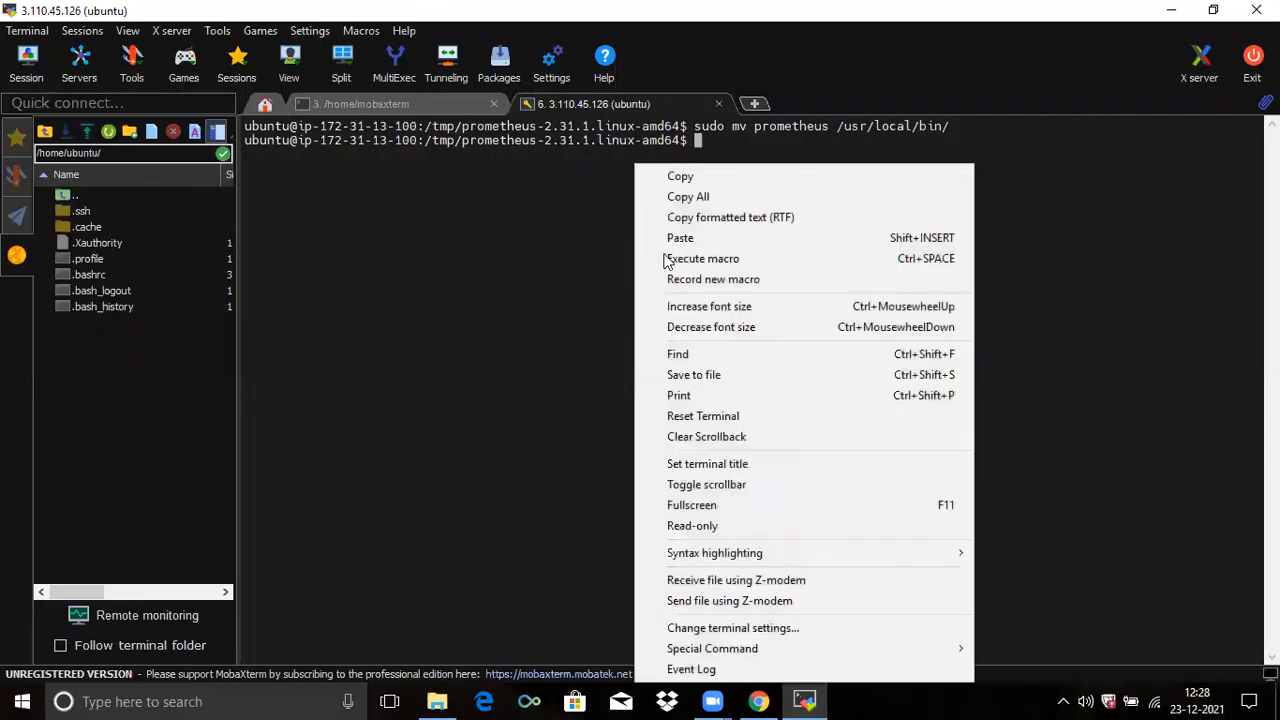
{"action": "left_click", "coordinate": [672, 240]}
{"action": "key", "text": "Return"}
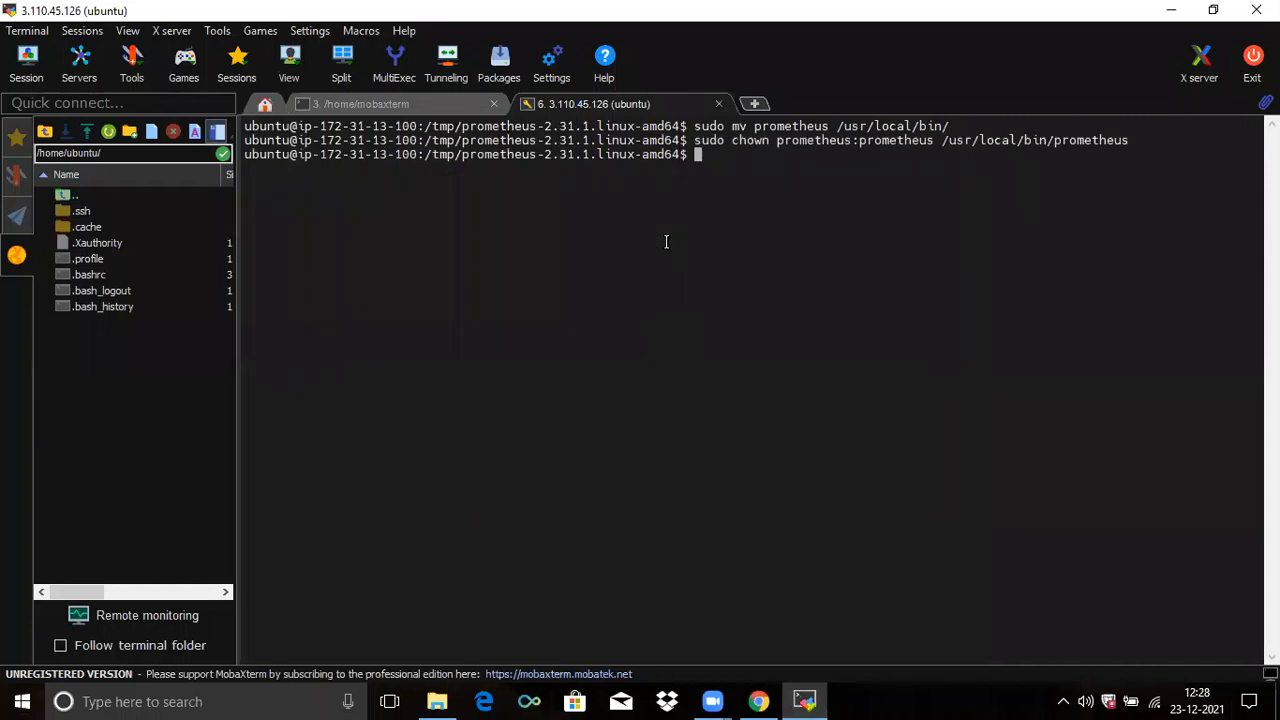
{"action": "type", "text": "clear"}
{"action": "key", "text": "Return"}
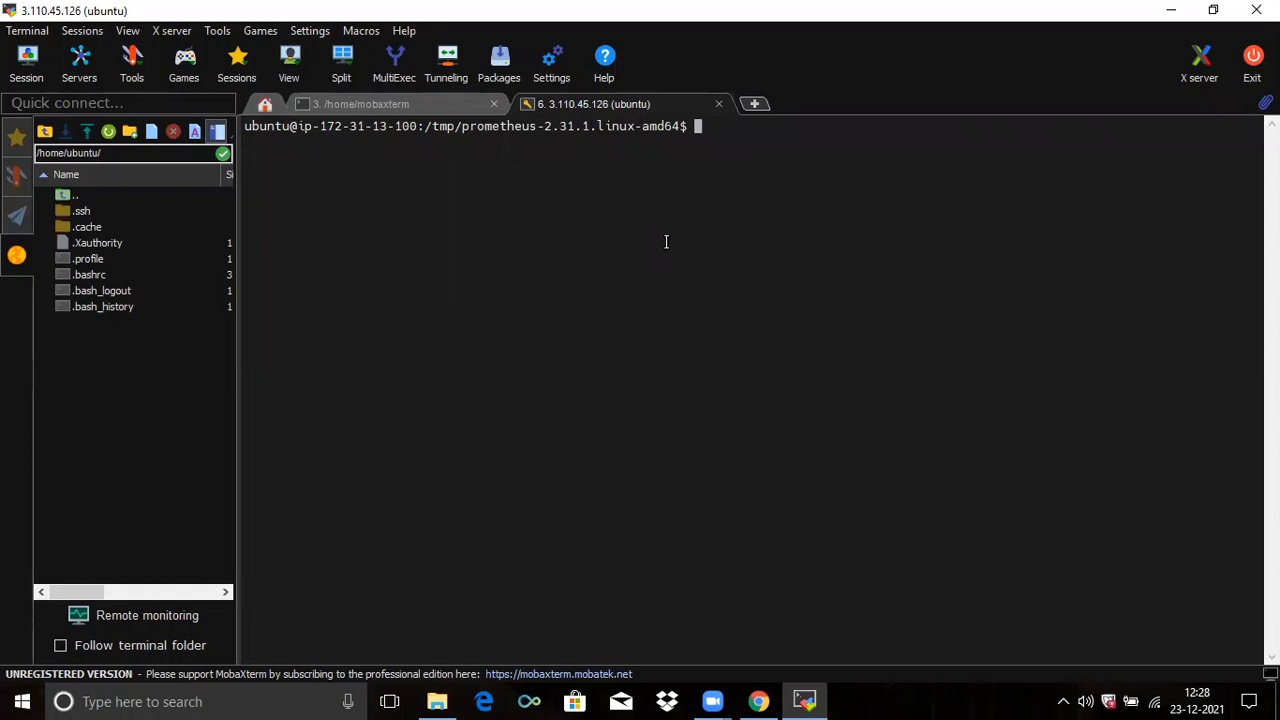
{"action": "type", "text": "prometheus --version"}
Step: Confirm prometheus --version reports 2.31.1 for linux/amd64, then clear the terminal
{"action": "key", "text": "Return"}
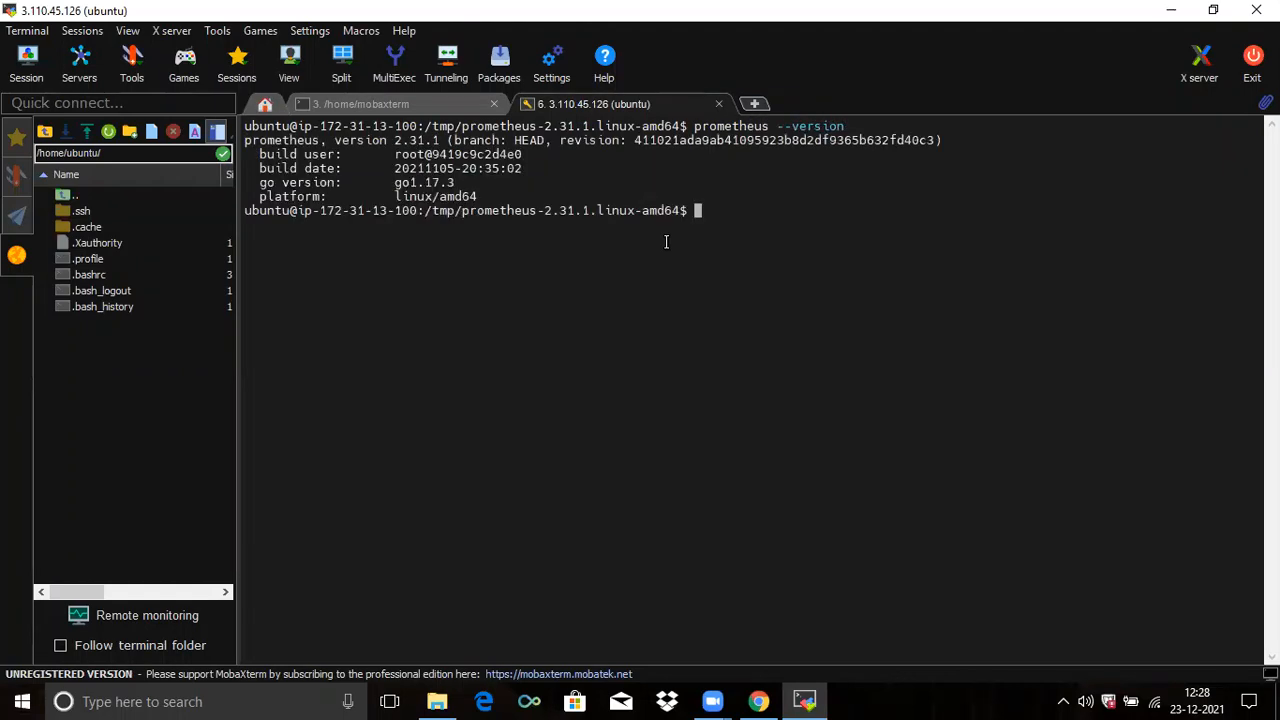
{"action": "left_click_drag", "start_coordinate": [248, 150], "coordinate": [485, 195]}
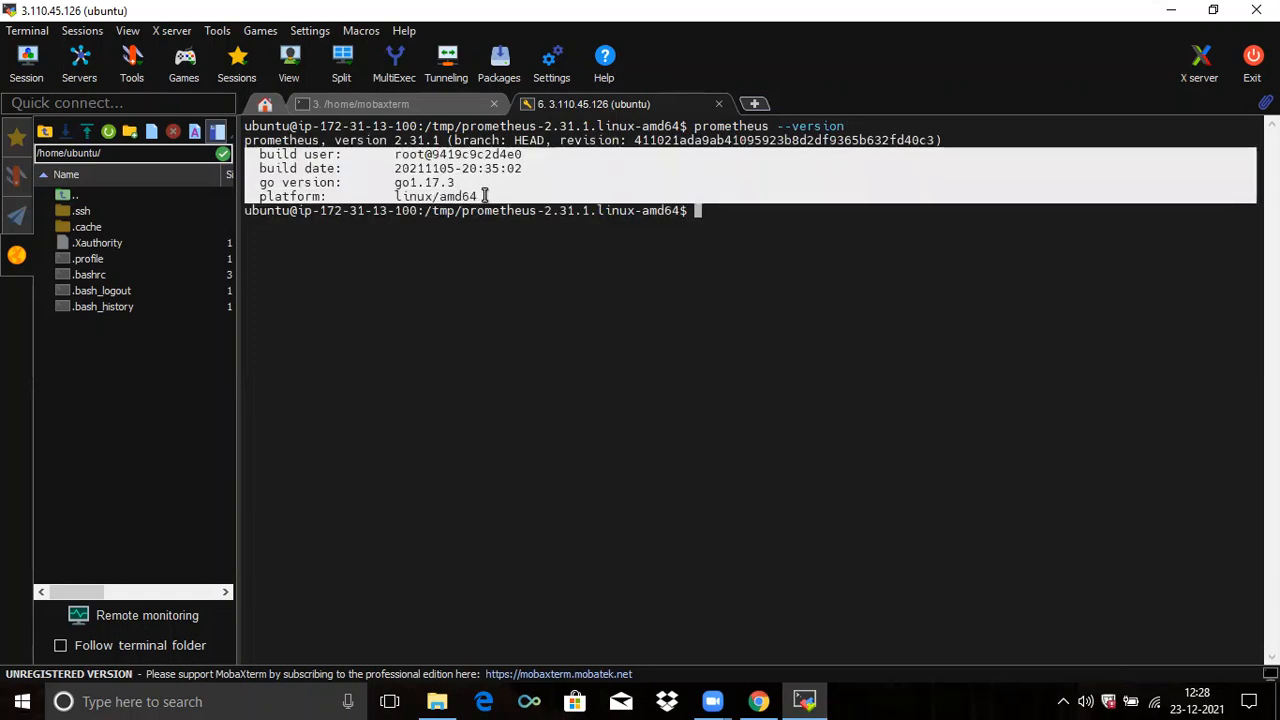
{"action": "double_click", "coordinate": [452, 196]}
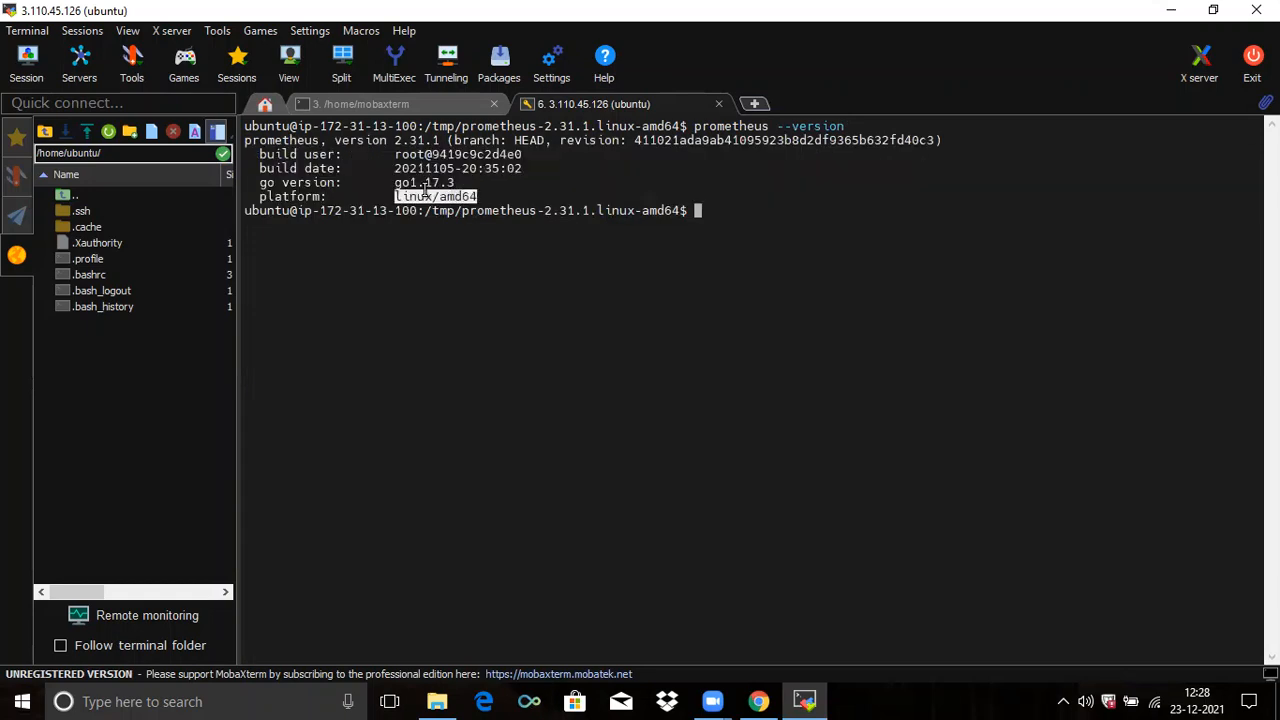
{"action": "left_click", "coordinate": [392, 155]}
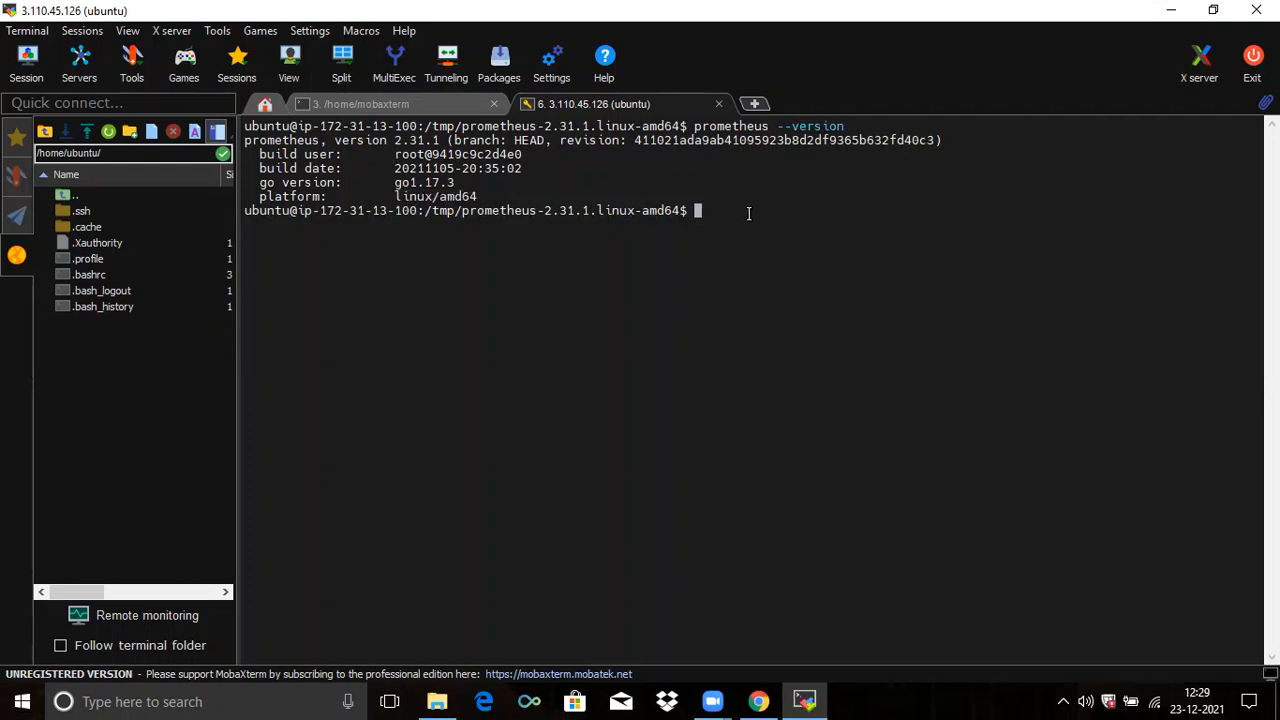
{"action": "type", "text": "clear"}
{"action": "key", "text": "Return"}
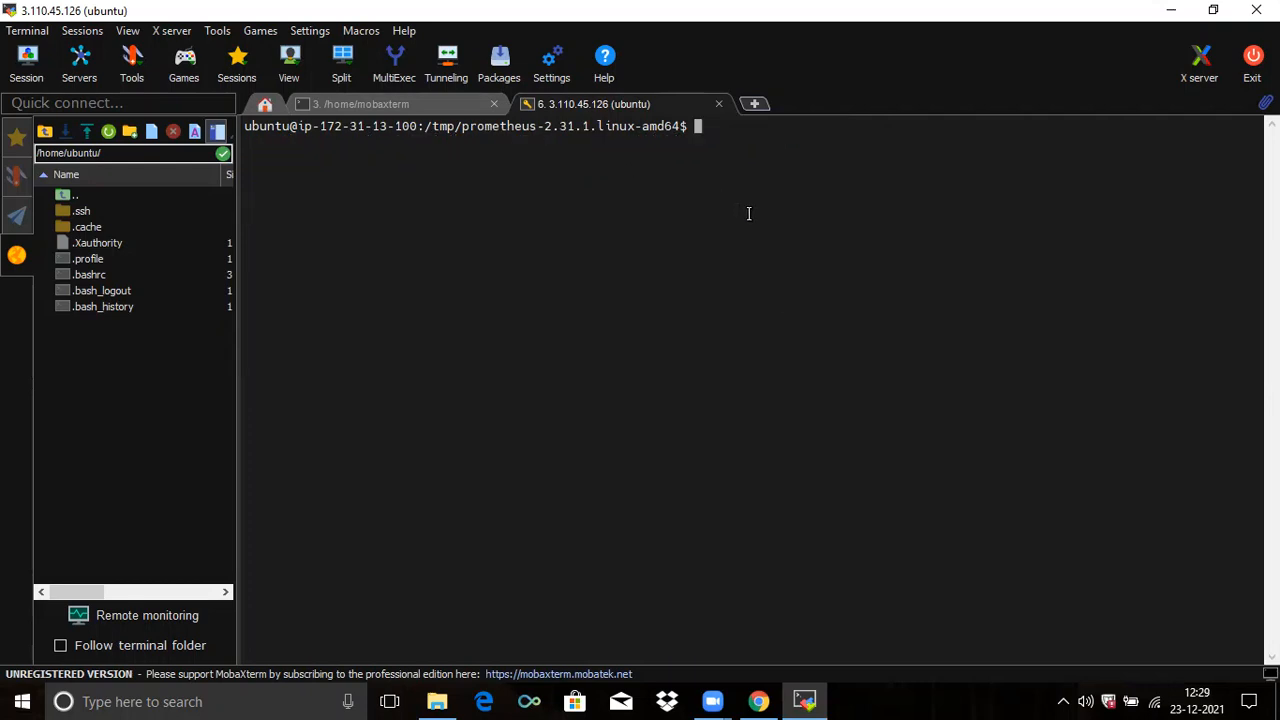
Step: Copy the guide's sudo nano command and open /etc/prometheus/prometheus.yml on the server
{"action": "left_click", "coordinate": [760, 700]}
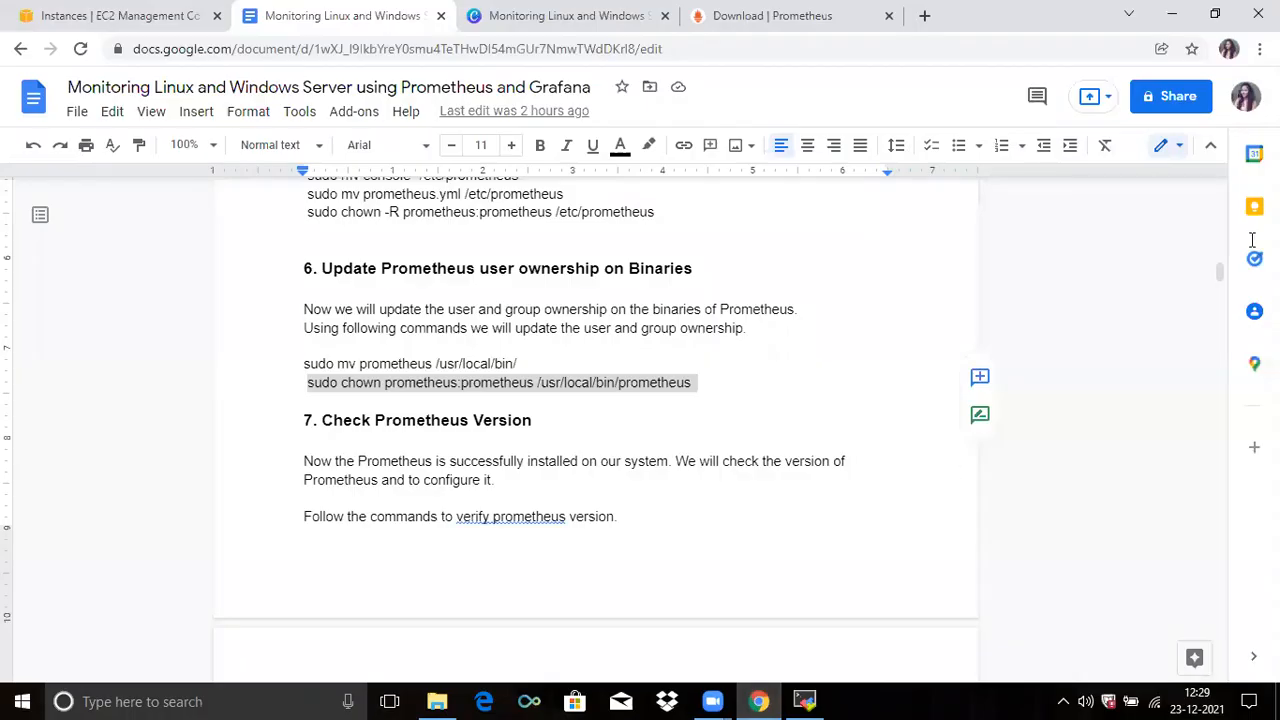
{"action": "left_click_drag", "start_coordinate": [1220, 271], "coordinate": [1225, 290]}
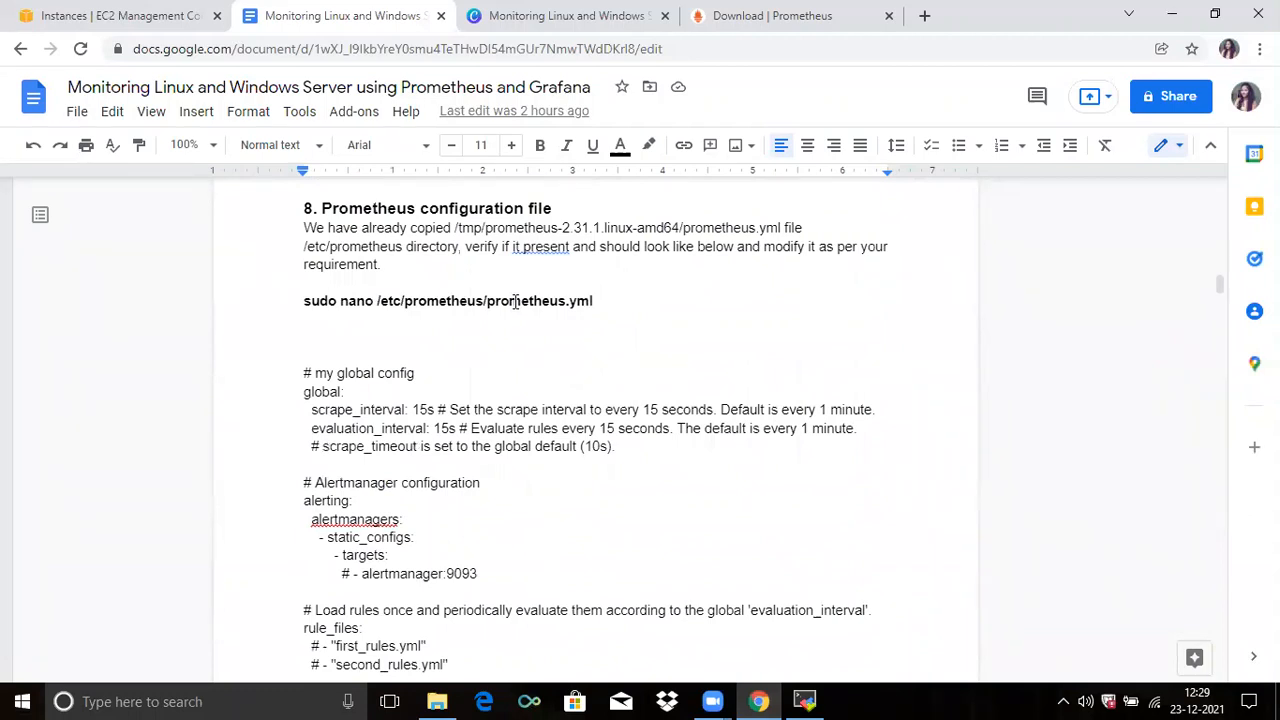
{"action": "left_click", "coordinate": [458, 228]}
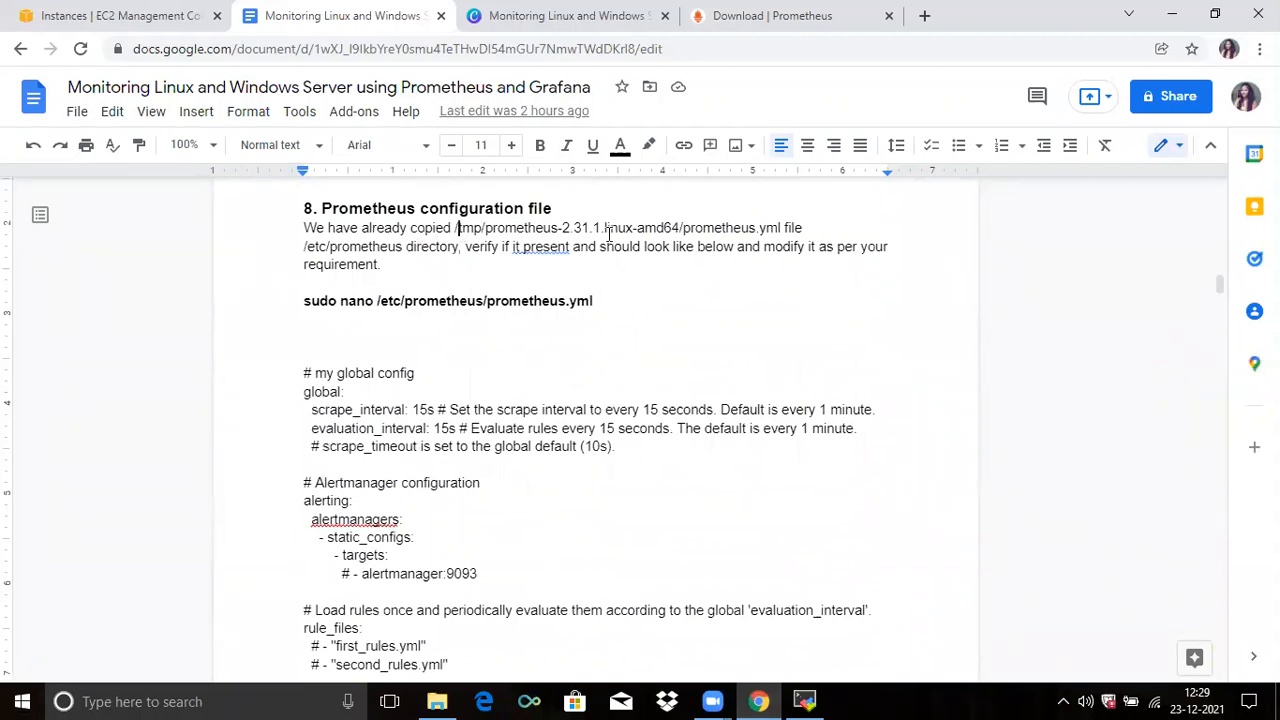
{"action": "left_click", "coordinate": [696, 229], "text": "shift"}
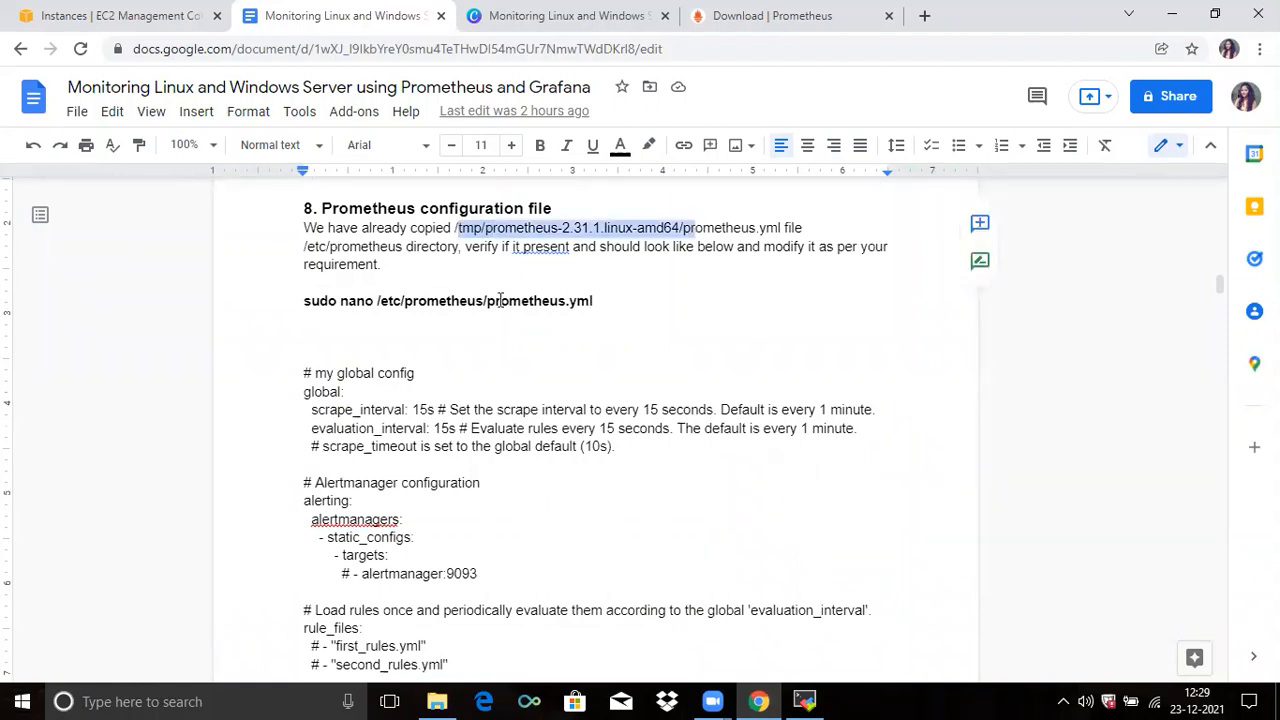
{"action": "left_click_drag", "start_coordinate": [303, 300], "coordinate": [614, 303]}
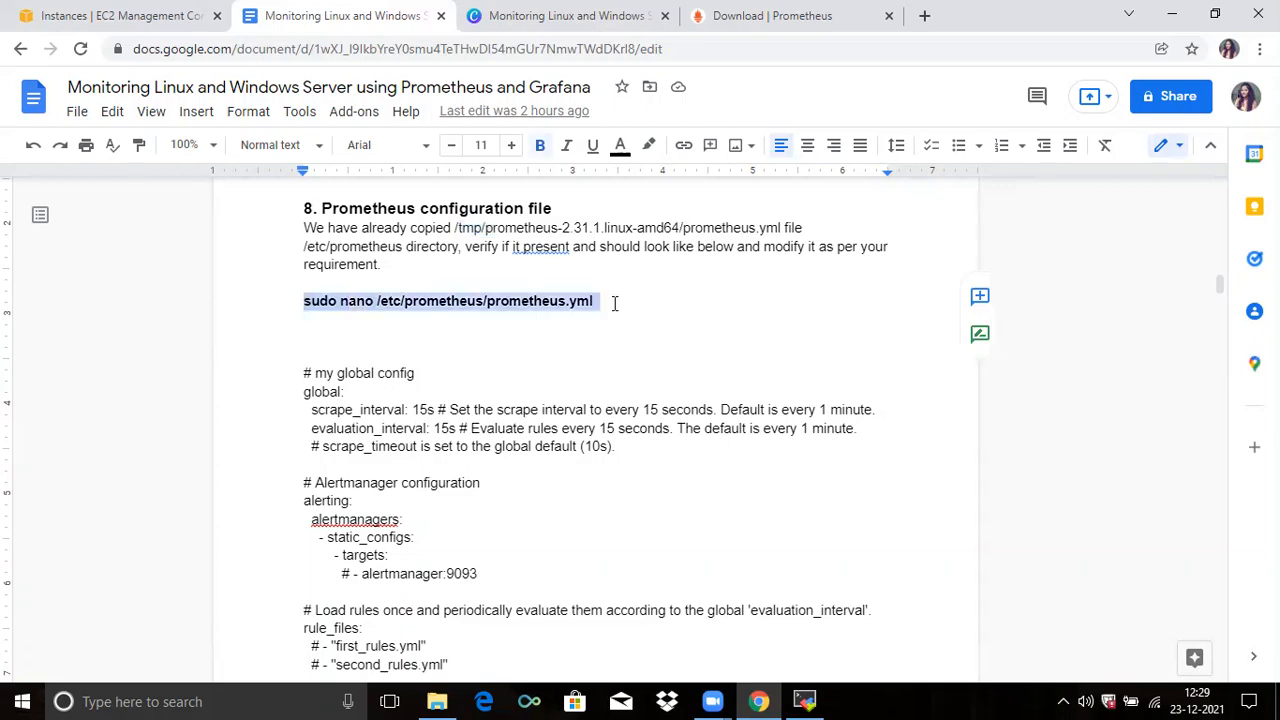
{"action": "left_click", "coordinate": [805, 701]}
{"action": "right_click", "coordinate": [688, 426]}
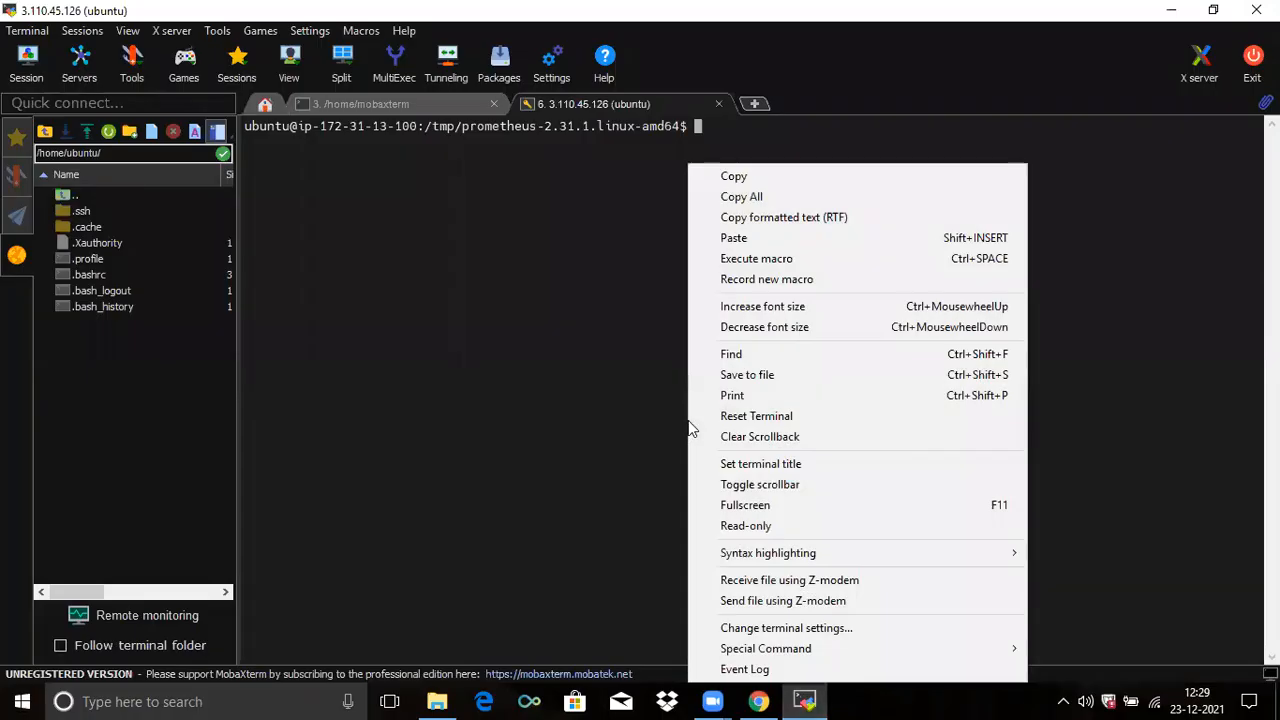
{"action": "left_click", "coordinate": [733, 238]}
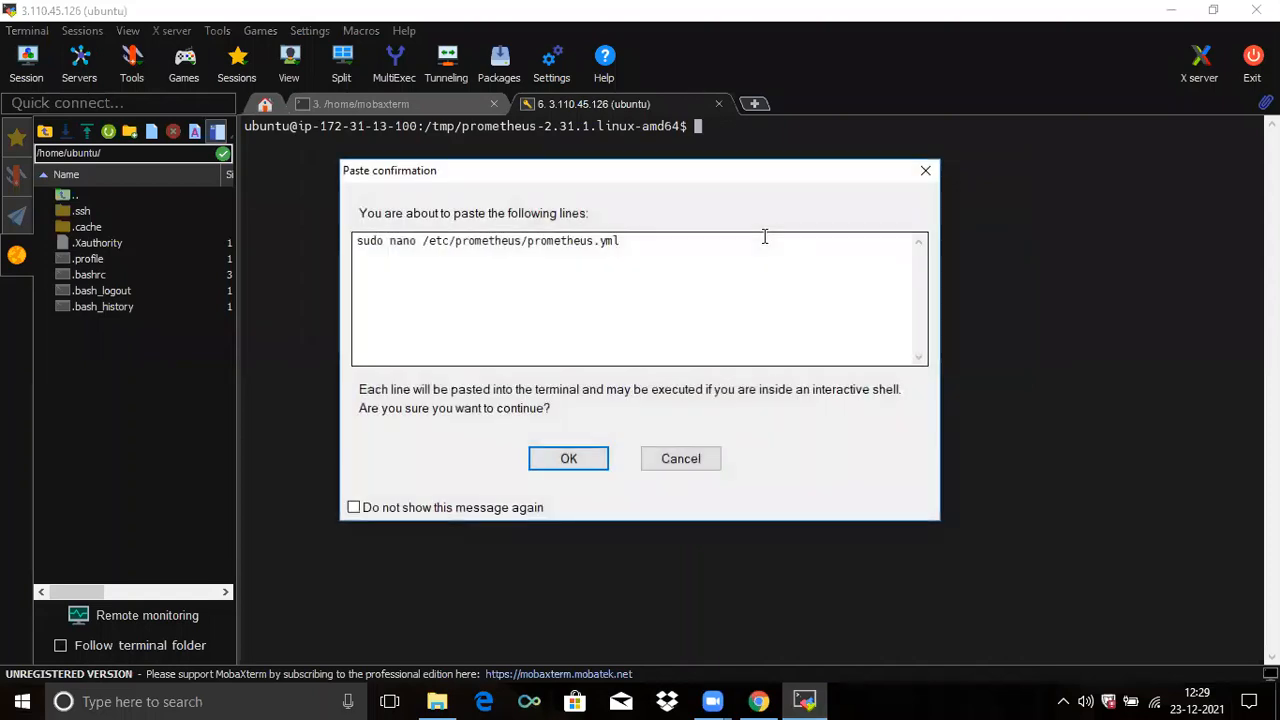
{"action": "key", "text": "Return"}
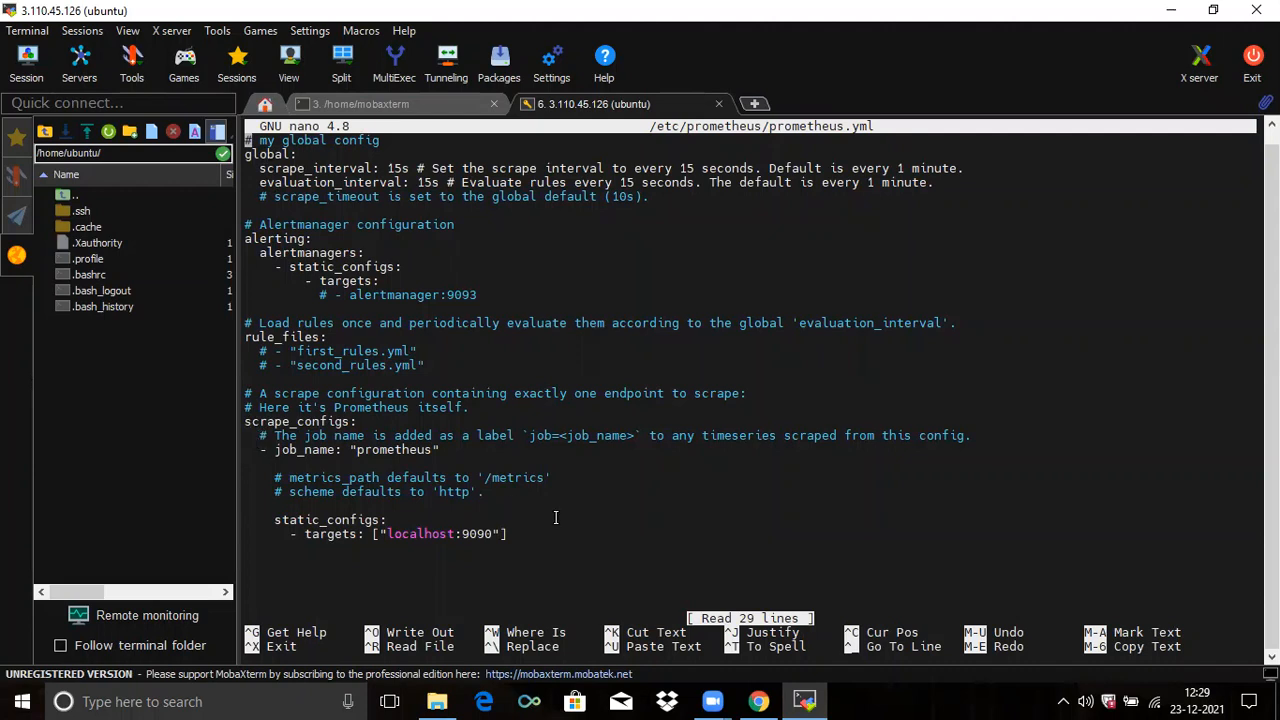
Step: Check the prometheus scrape job targets port 9090, then exit nano without changes
{"action": "left_click_drag", "start_coordinate": [261, 450], "coordinate": [577, 531]}
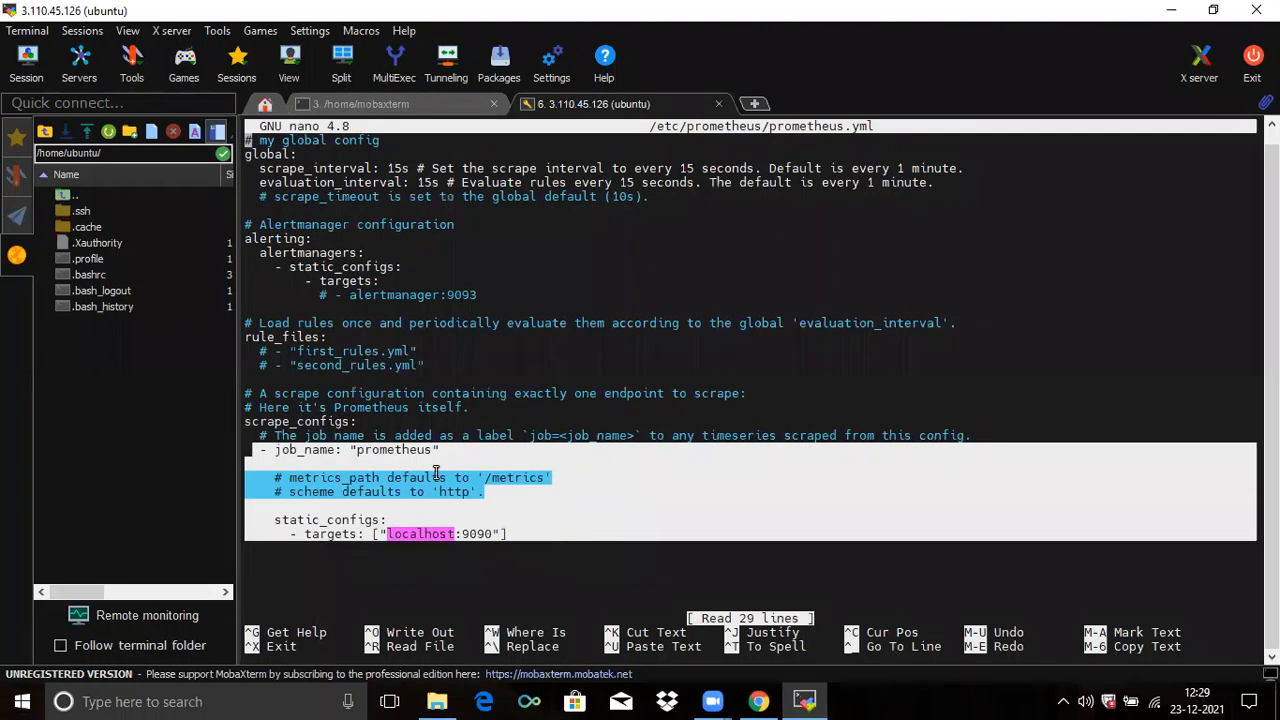
{"action": "double_click", "coordinate": [379, 451]}
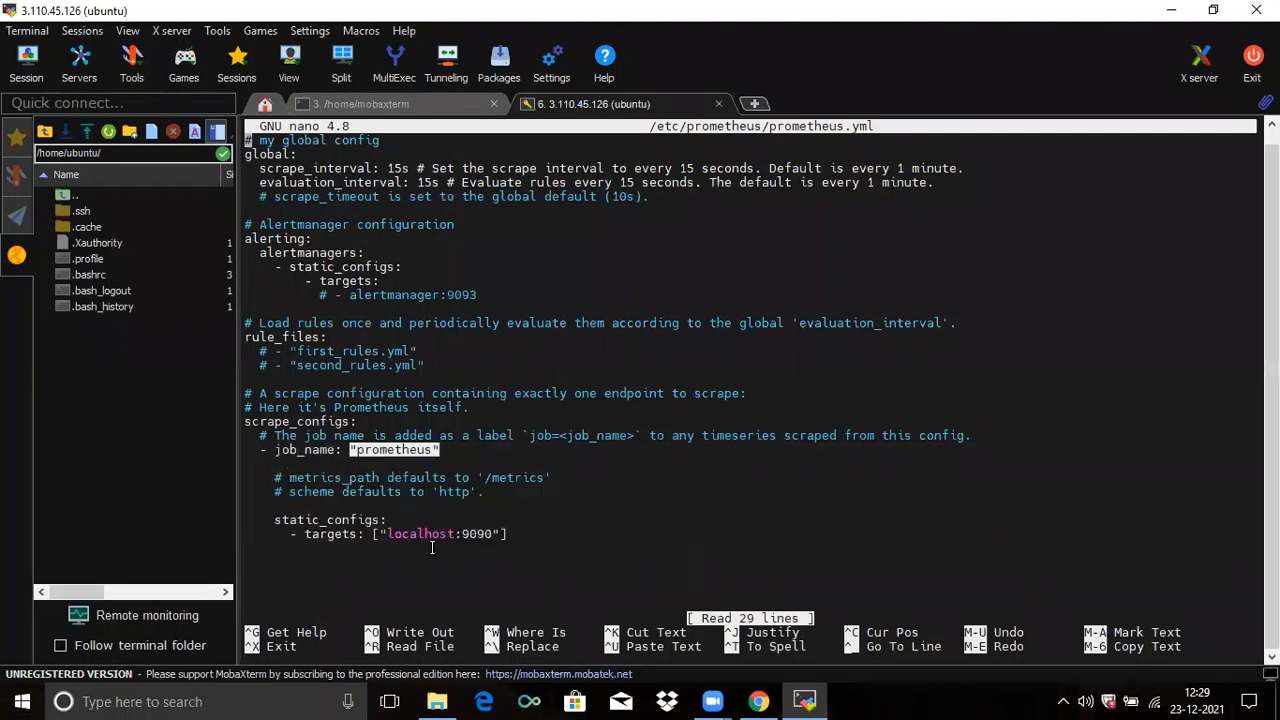
{"action": "double_click", "coordinate": [476, 535]}
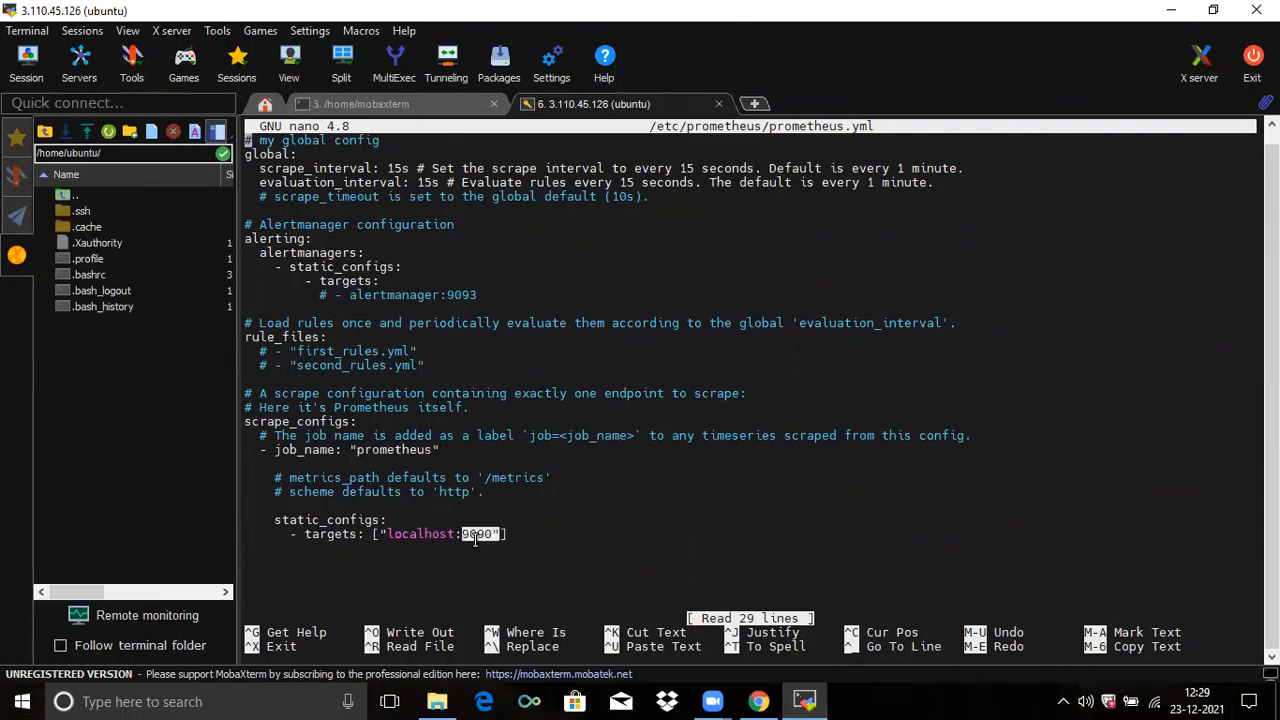
{"action": "left_click", "coordinate": [553, 534]}
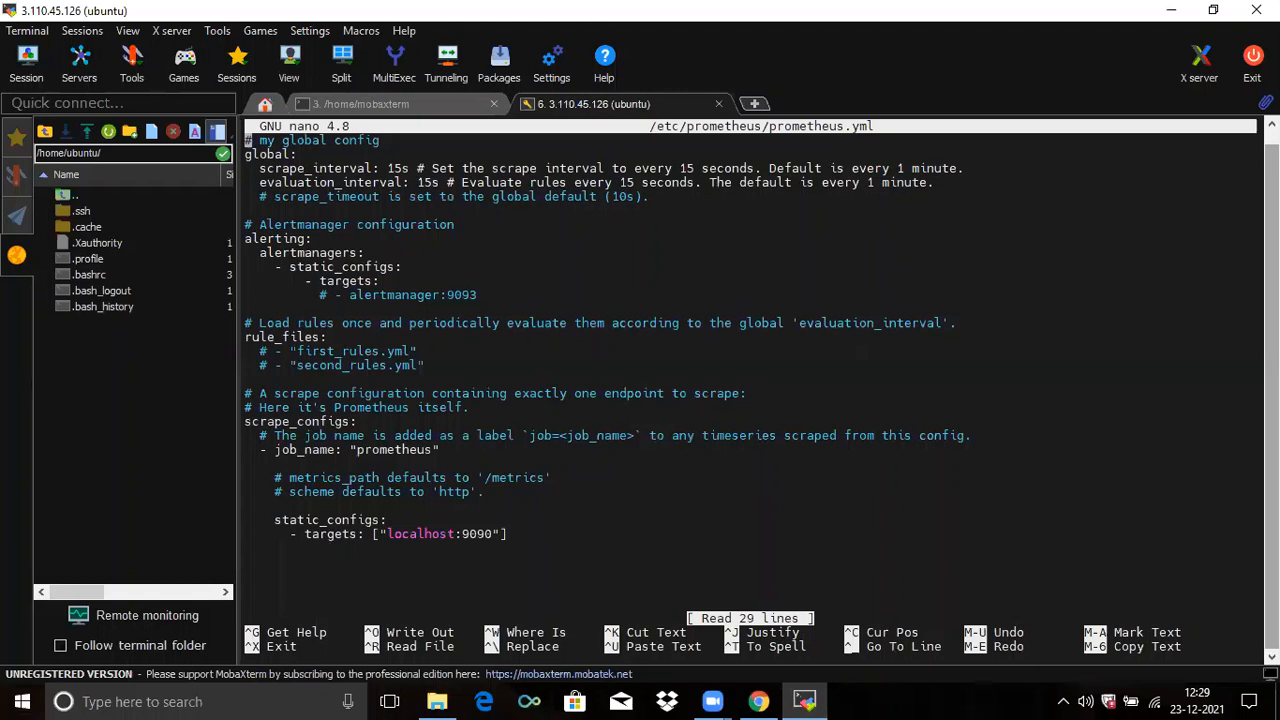
{"action": "scroll", "coordinate": [760, 390], "scroll_direction": "up", "scroll_amount": 1}
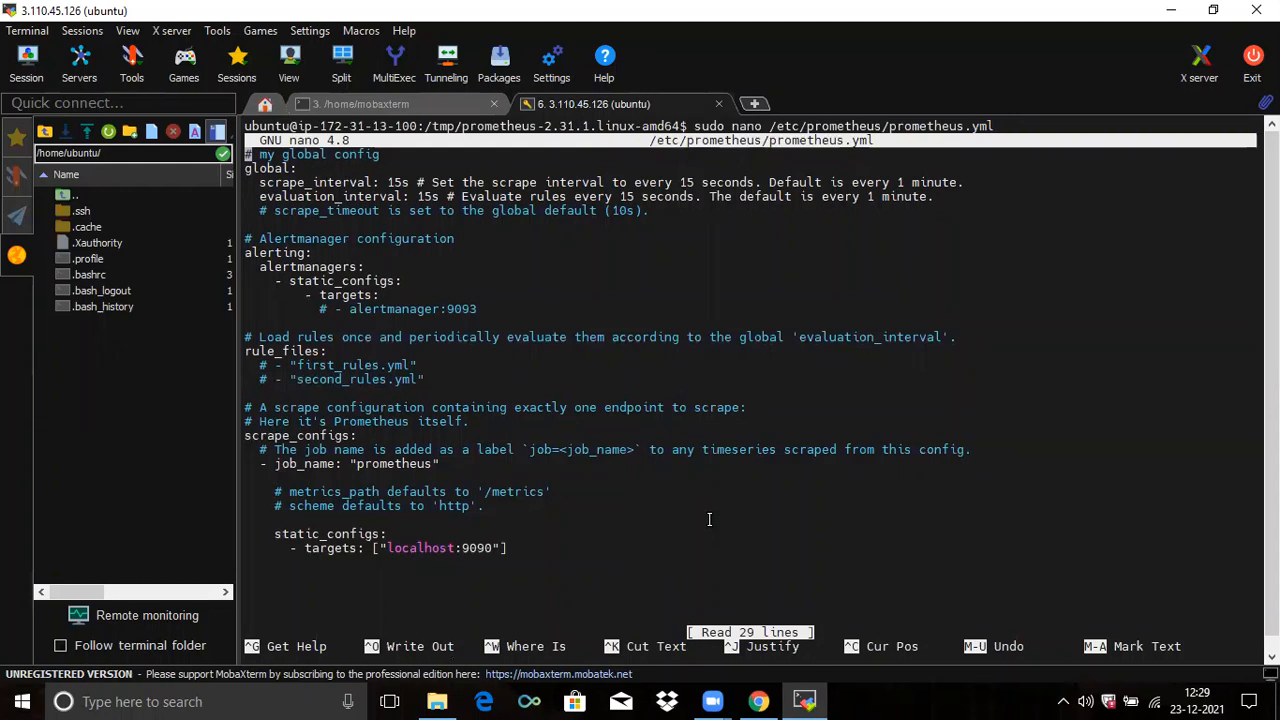
{"action": "scroll", "coordinate": [709, 519], "scroll_direction": "down", "scroll_amount": 1}
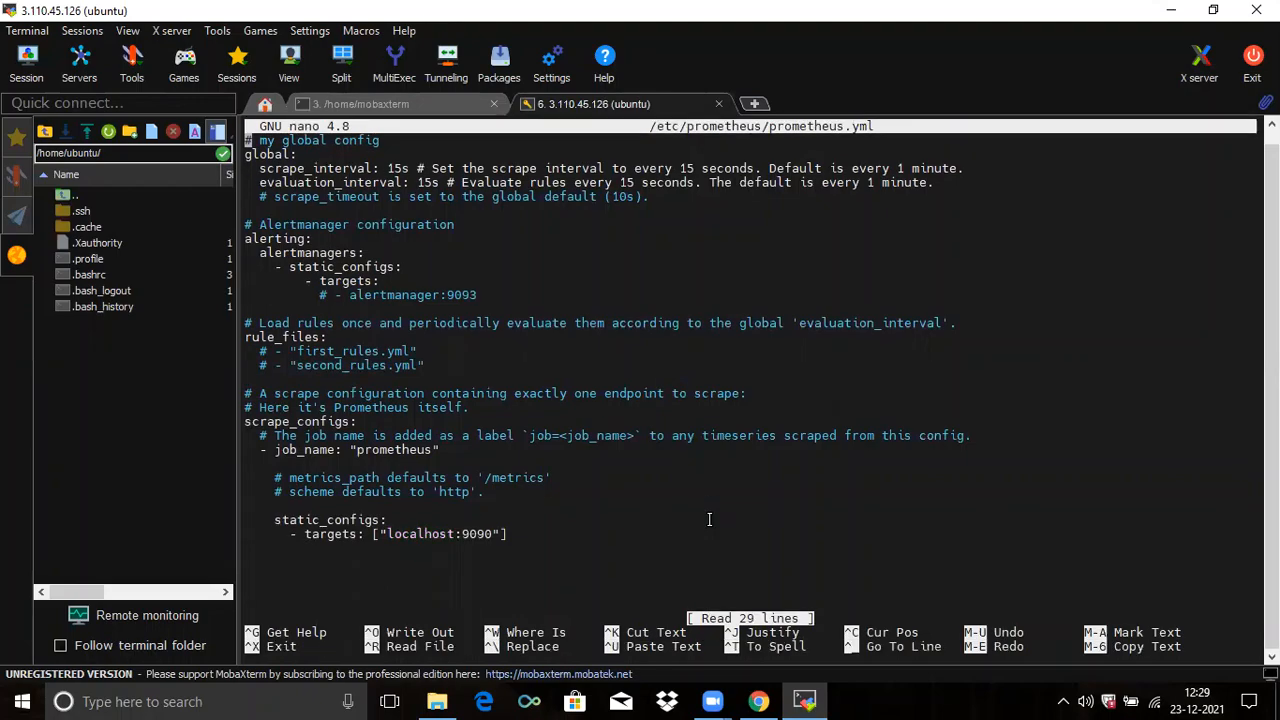
{"action": "key", "text": "ctrl+x"}
{"action": "left_click", "coordinate": [760, 700]}
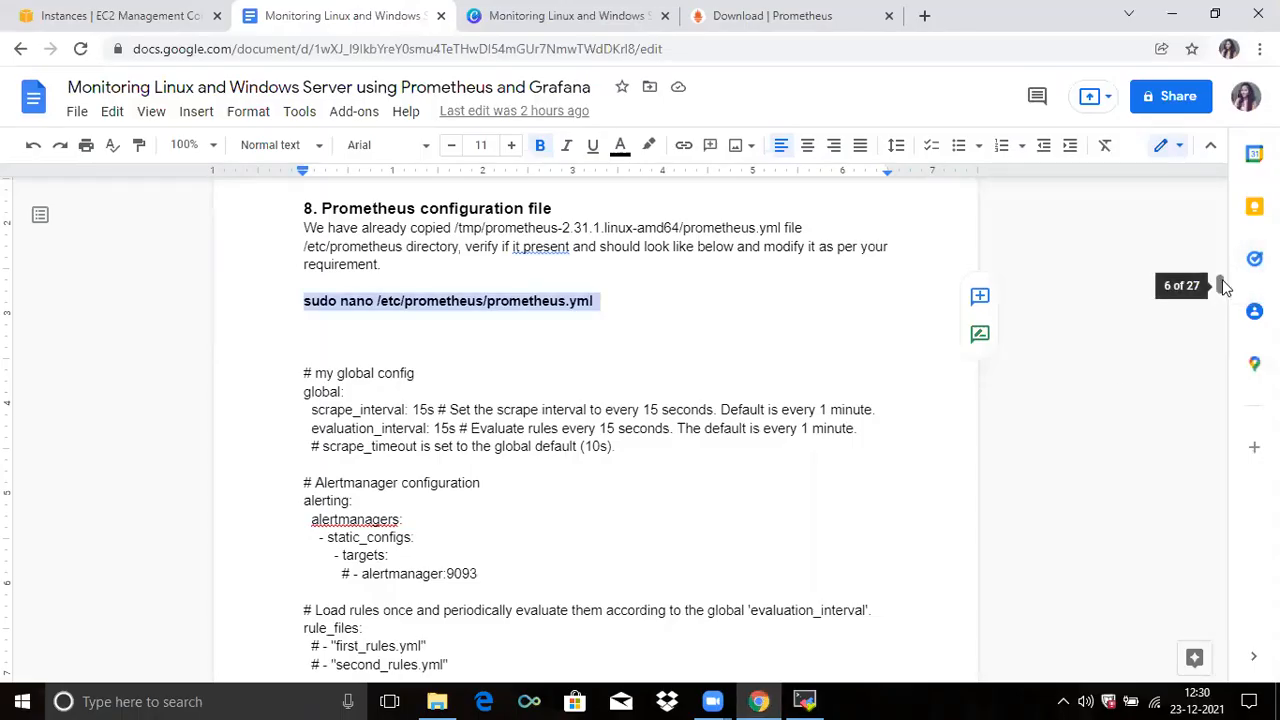
Step: Open a new /etc/systemd/system/prometheus.service file in nano using the guide's sudo nano command
{"action": "scroll", "coordinate": [1220, 285], "scroll_direction": "down", "scroll_amount": 2}
{"action": "left_click_drag", "start_coordinate": [1220, 290], "coordinate": [1222, 306]}
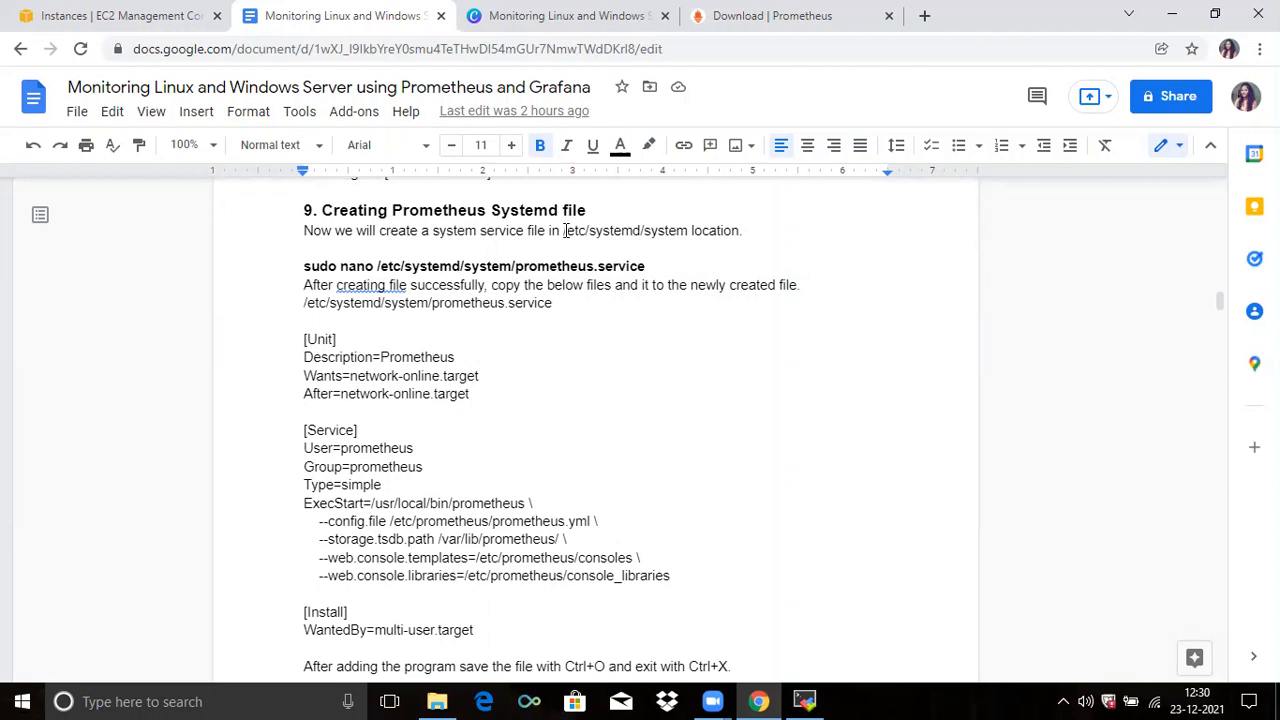
{"action": "left_click_drag", "start_coordinate": [565, 230], "coordinate": [688, 231]}
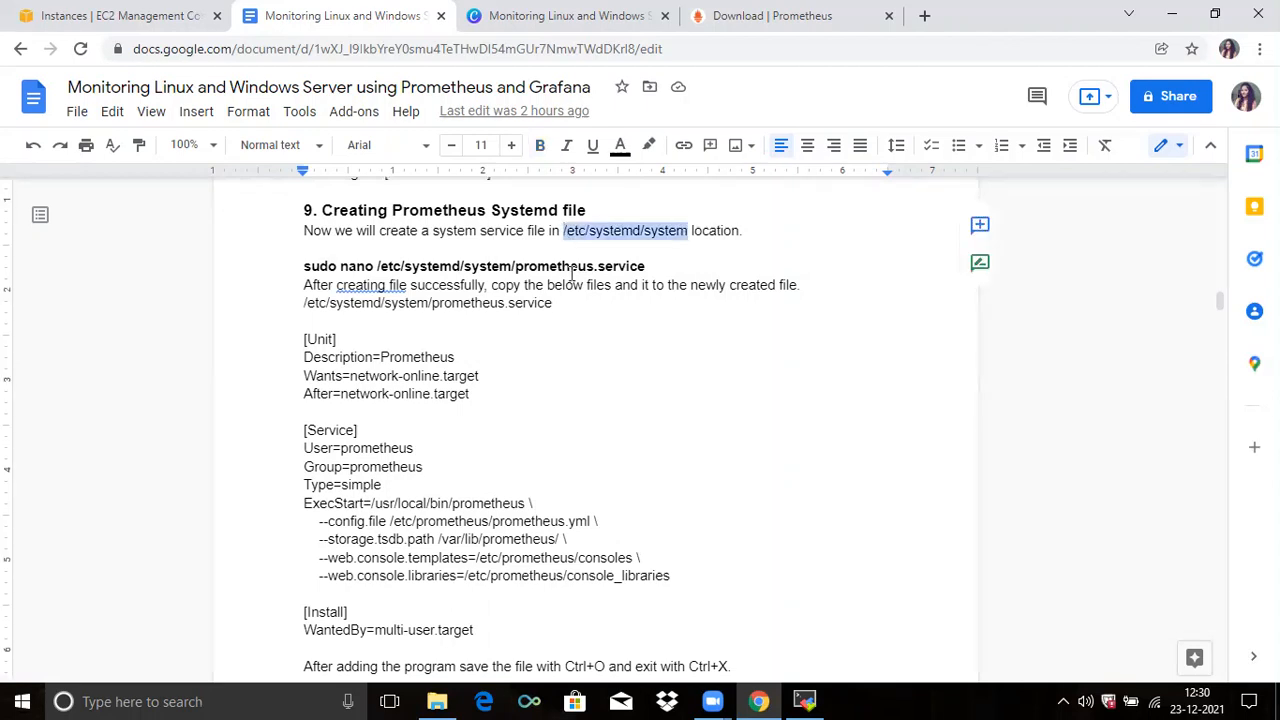
{"action": "left_click", "coordinate": [300, 266]}
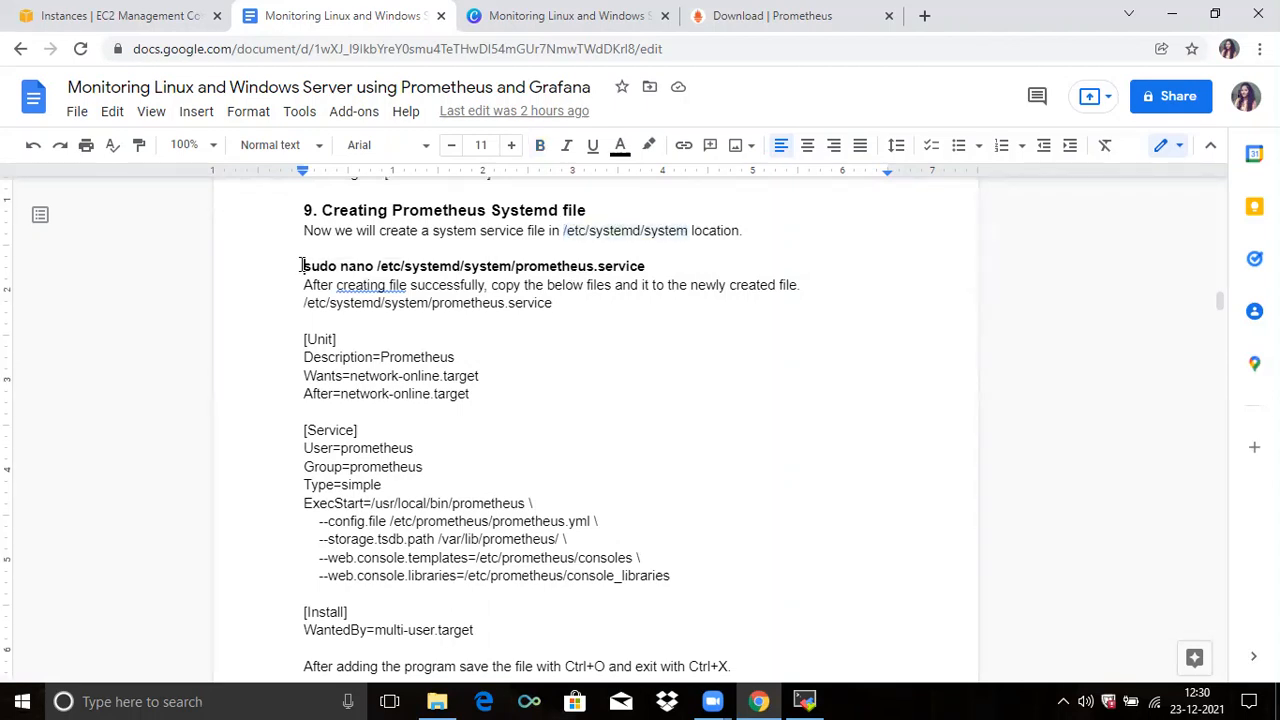
{"action": "left_click", "coordinate": [647, 265], "text": "shift"}
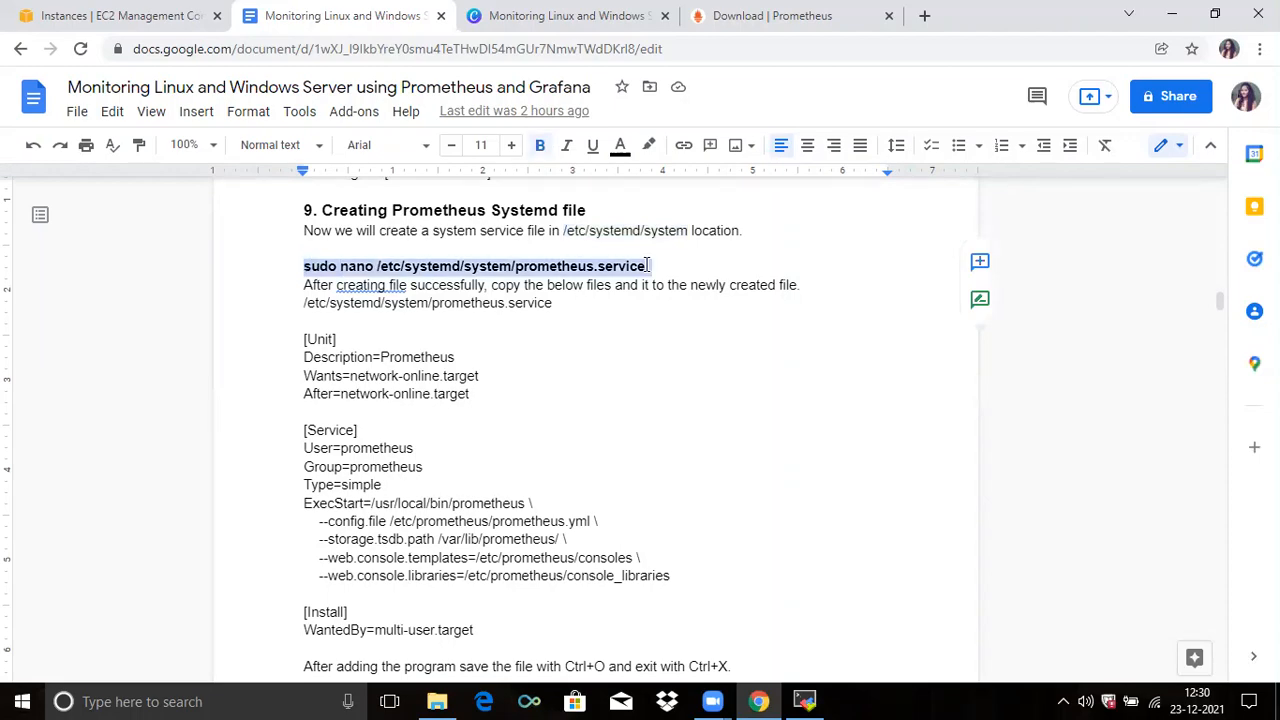
{"action": "left_click", "coordinate": [804, 700]}
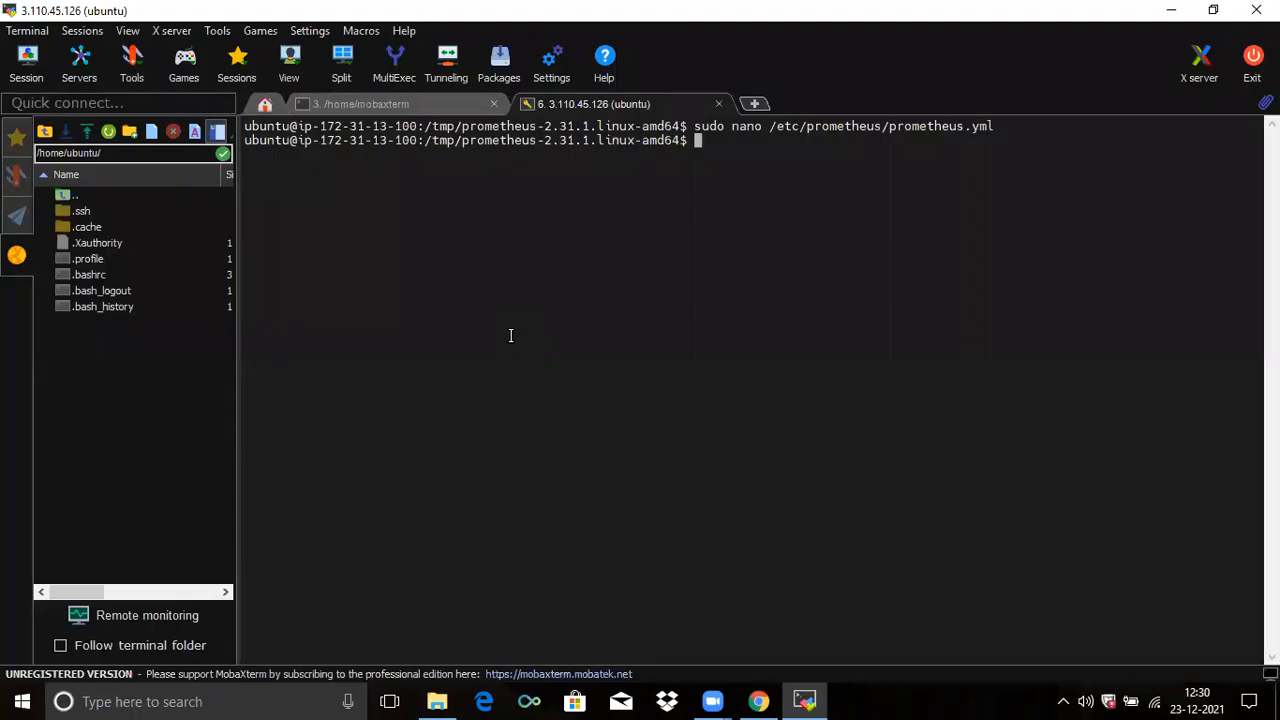
{"action": "right_click", "coordinate": [510, 335]}
{"action": "left_click", "coordinate": [545, 240]}
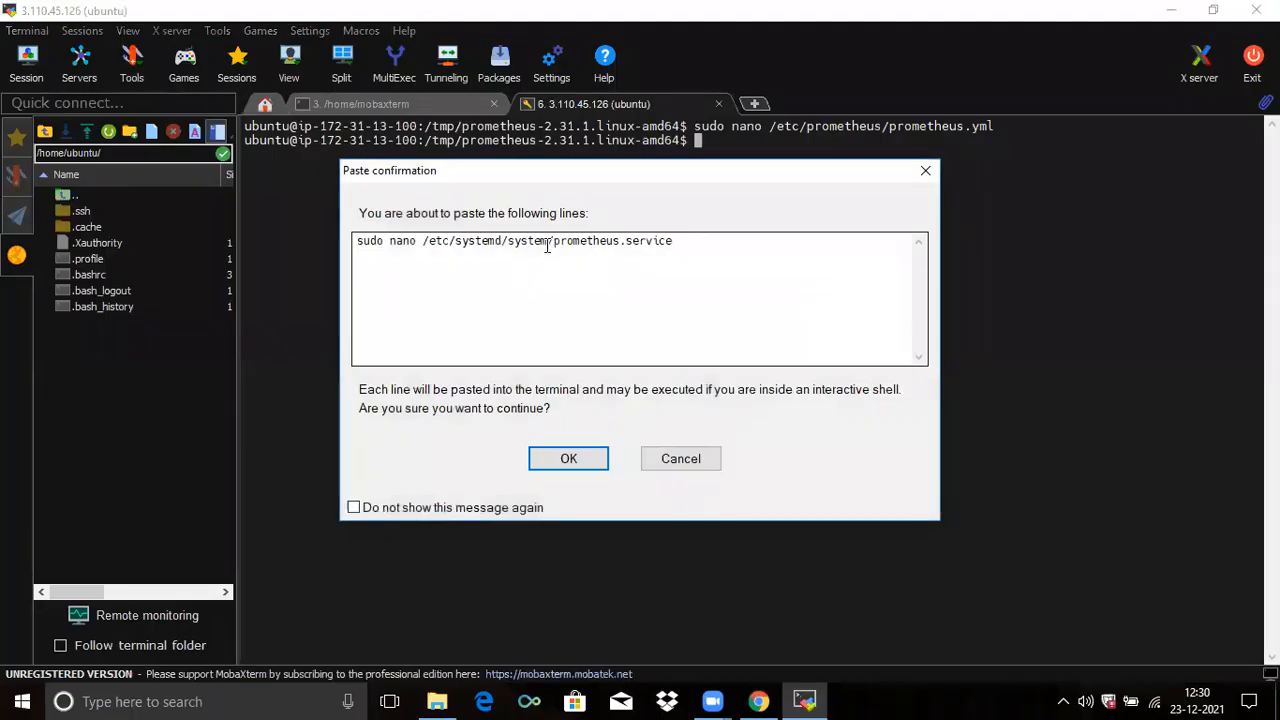
{"action": "key", "text": "Return"}
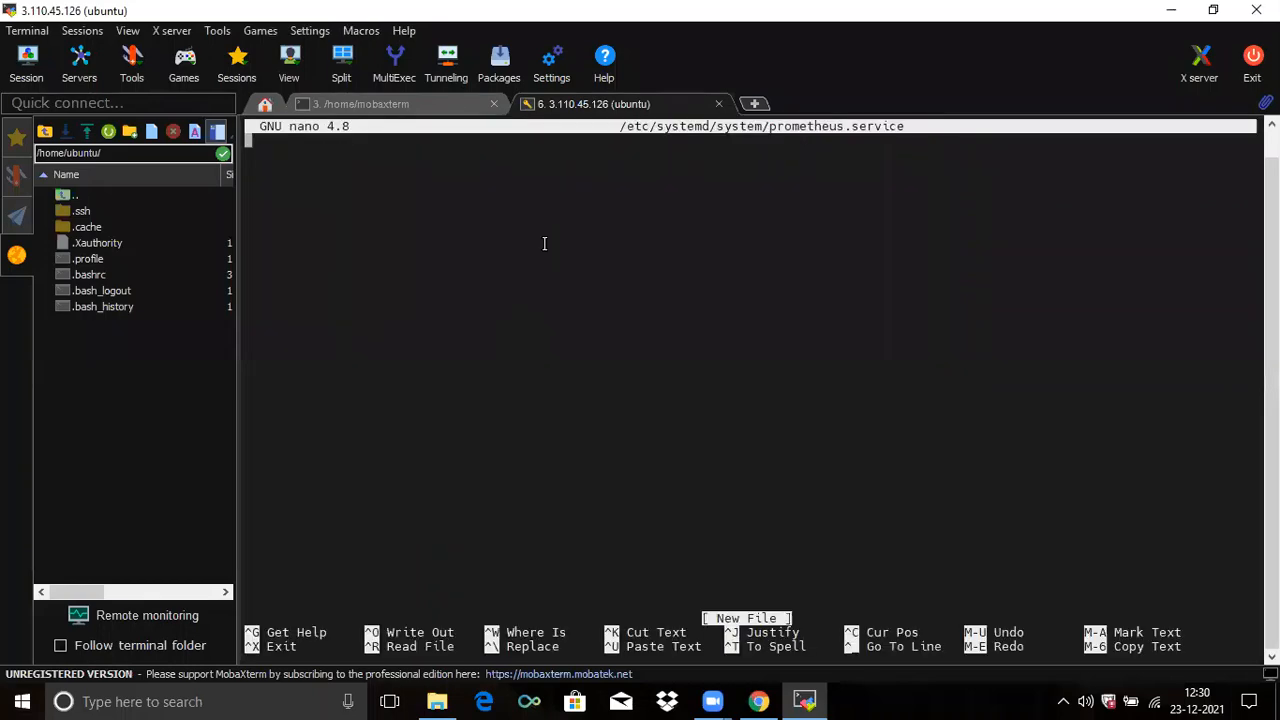
Step: Paste the guide's unit text, [Unit] through WantedBy, into the file and save it
{"action": "left_click", "coordinate": [758, 701]}
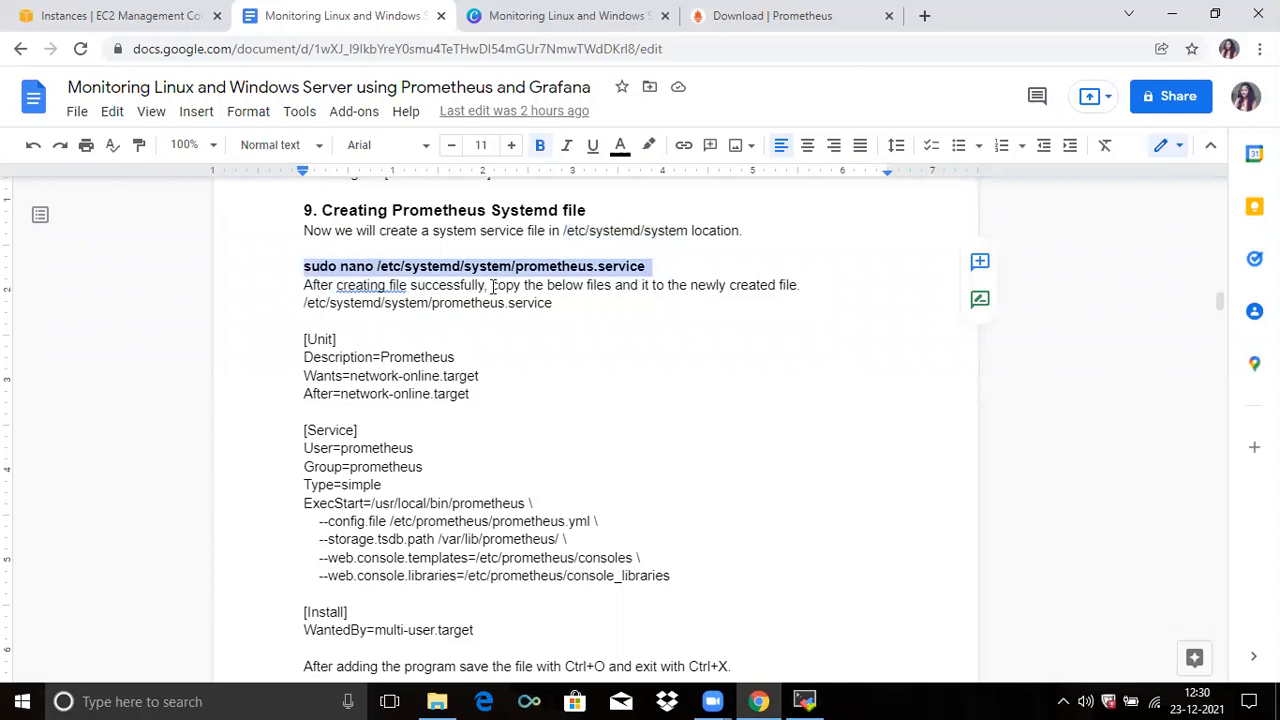
{"action": "left_click", "coordinate": [305, 332]}
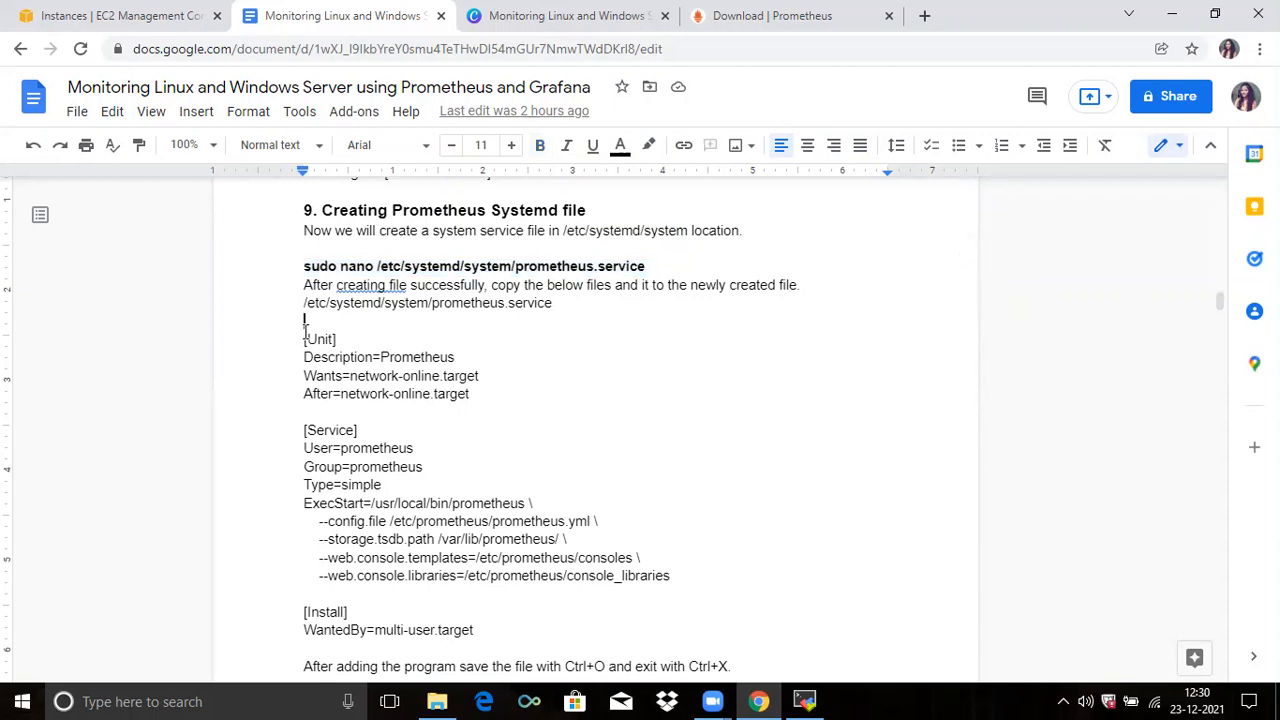
{"action": "left_click_drag", "start_coordinate": [305, 342], "coordinate": [537, 633]}
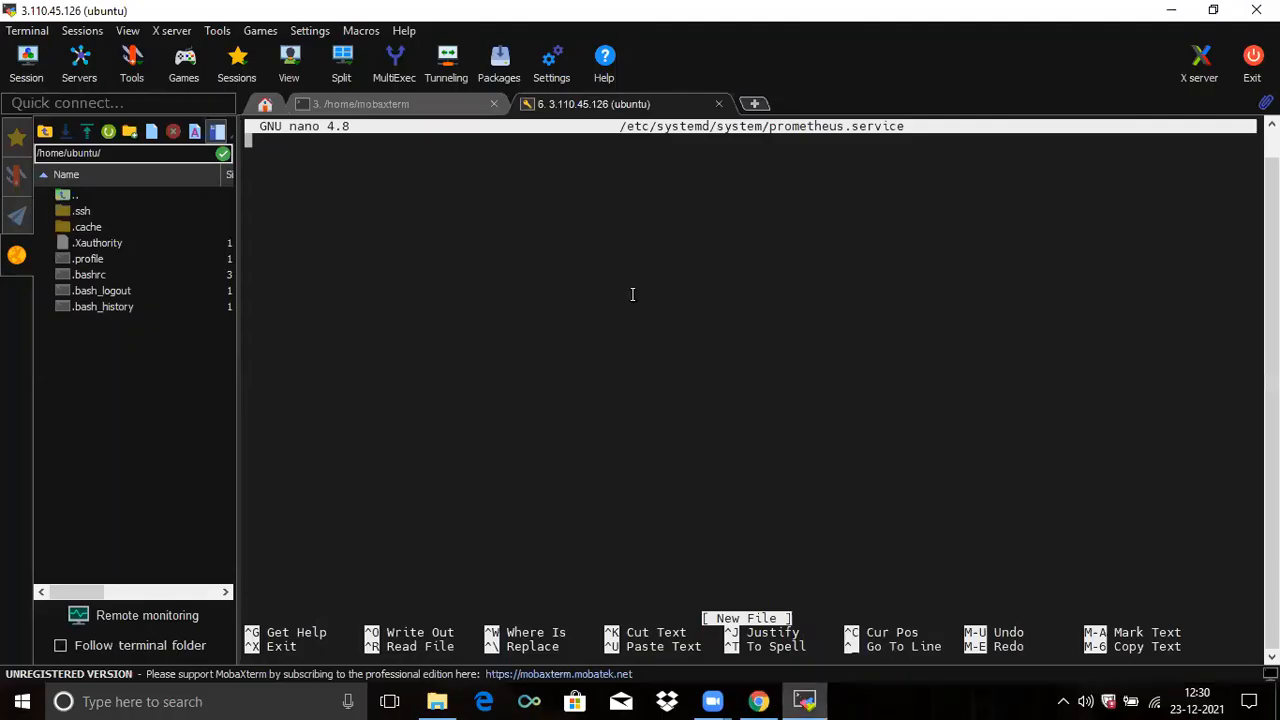
{"action": "left_click", "coordinate": [804, 701]}
{"action": "right_click", "coordinate": [634, 302]}
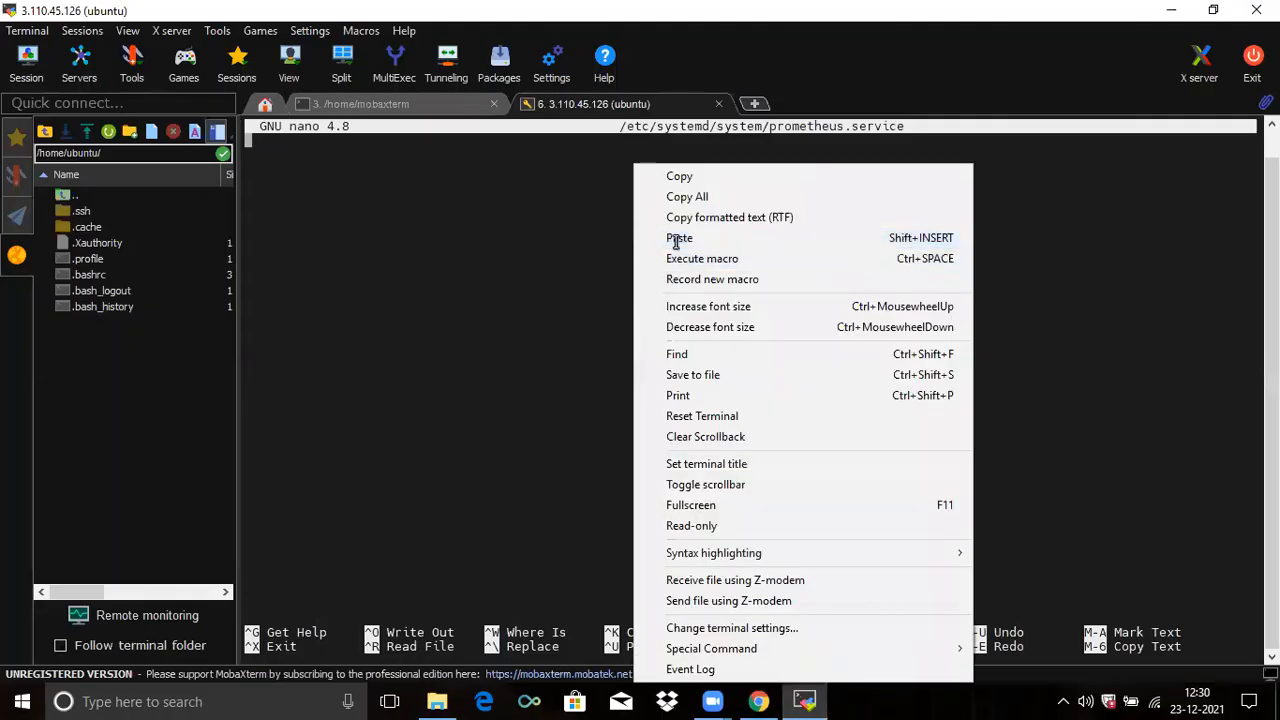
{"action": "left_click", "coordinate": [675, 239]}
{"action": "key", "text": "Return"}
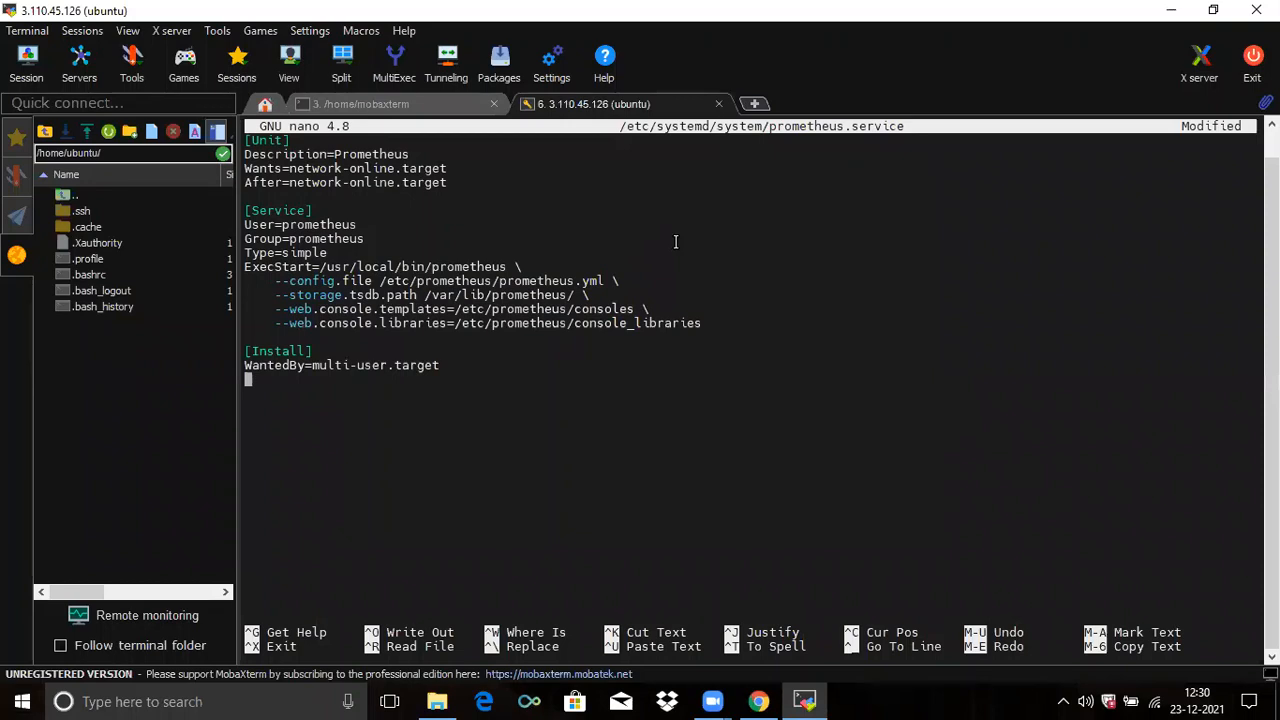
{"action": "key", "text": "ctrl+x"}
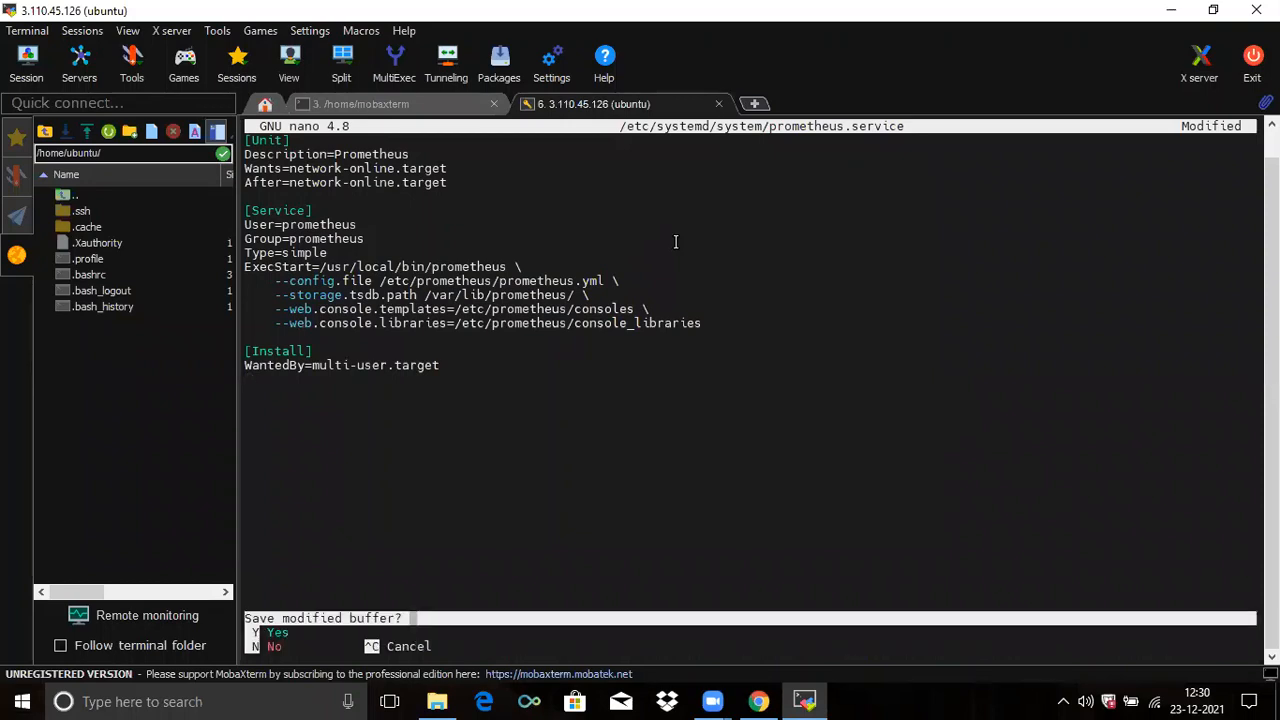
{"action": "key", "text": "y"}
{"action": "key", "text": "Return"}
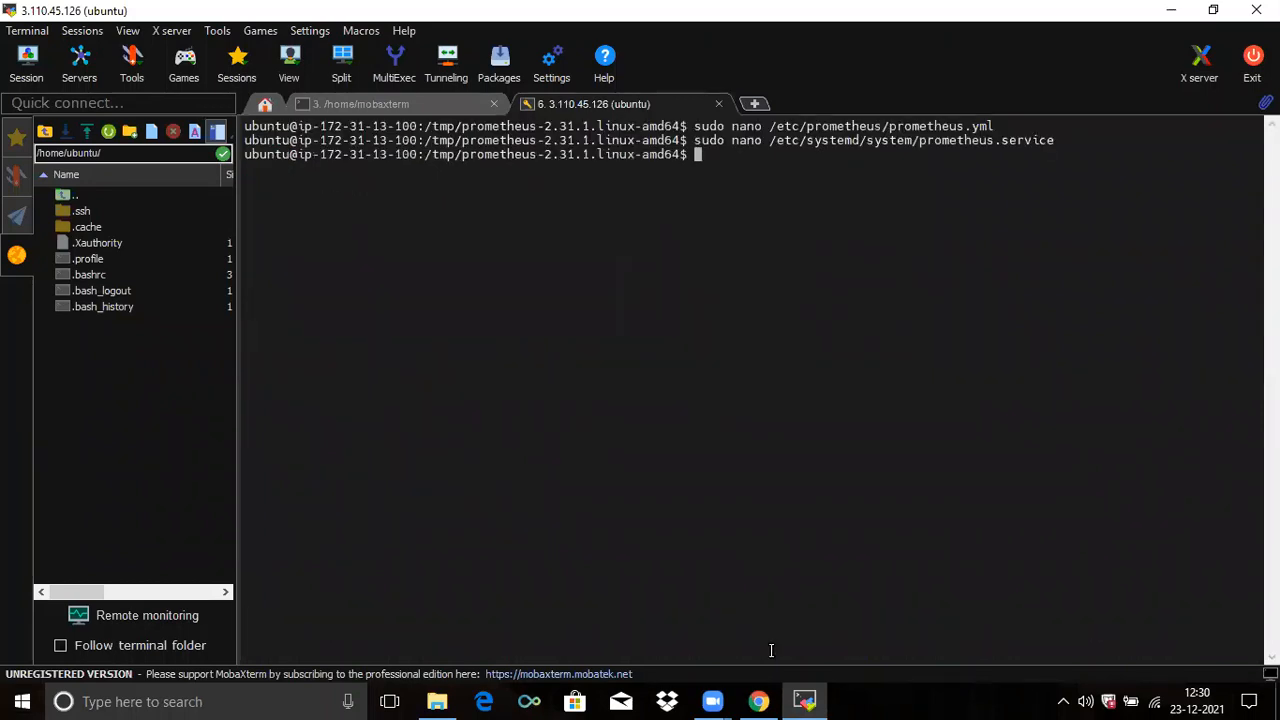
Step: Copy sudo systemctl daemon-reload from the guide and run it in the server terminal
{"action": "left_click", "coordinate": [759, 701]}
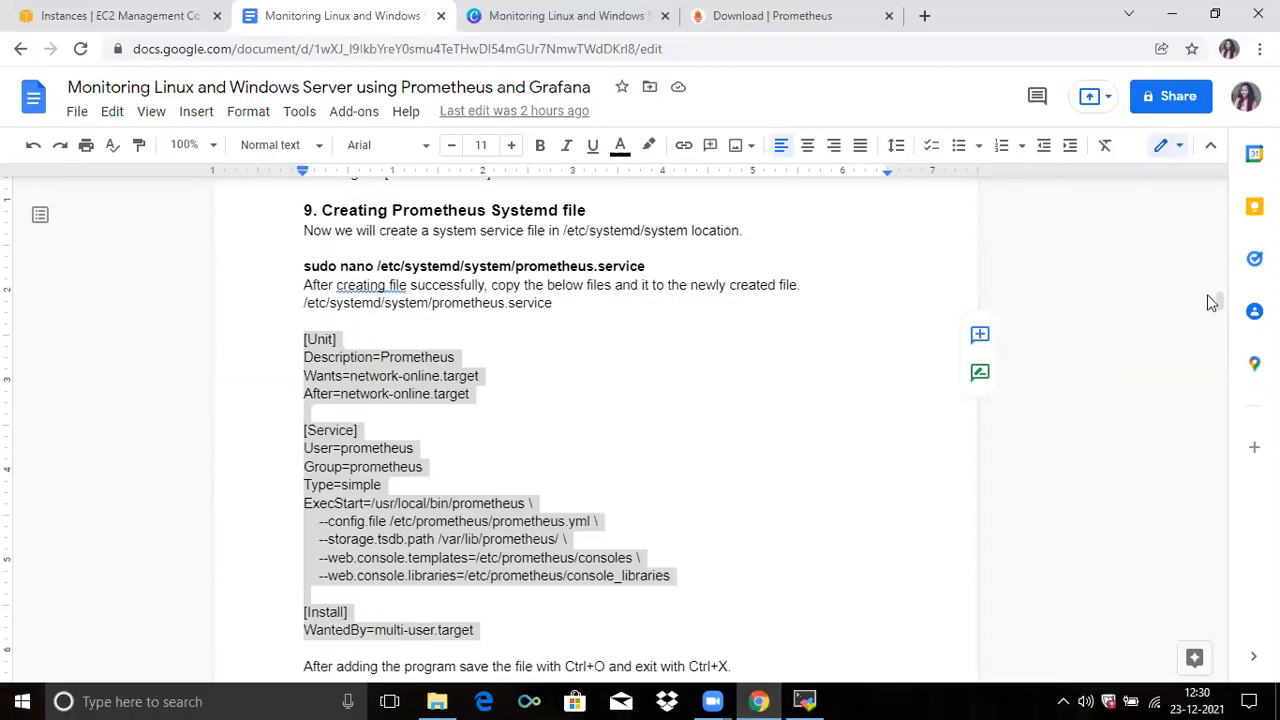
{"action": "left_click_drag", "start_coordinate": [1220, 310], "coordinate": [1222, 314]}
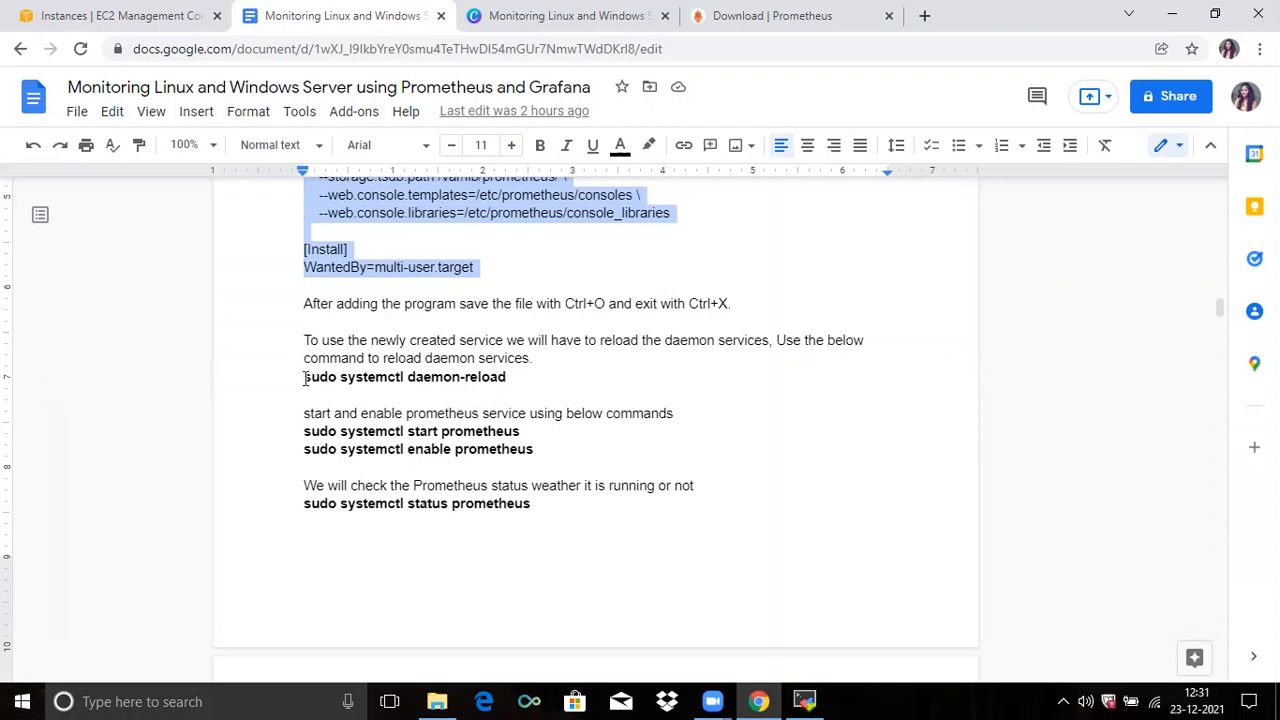
{"action": "left_click_drag", "start_coordinate": [303, 377], "coordinate": [514, 380]}
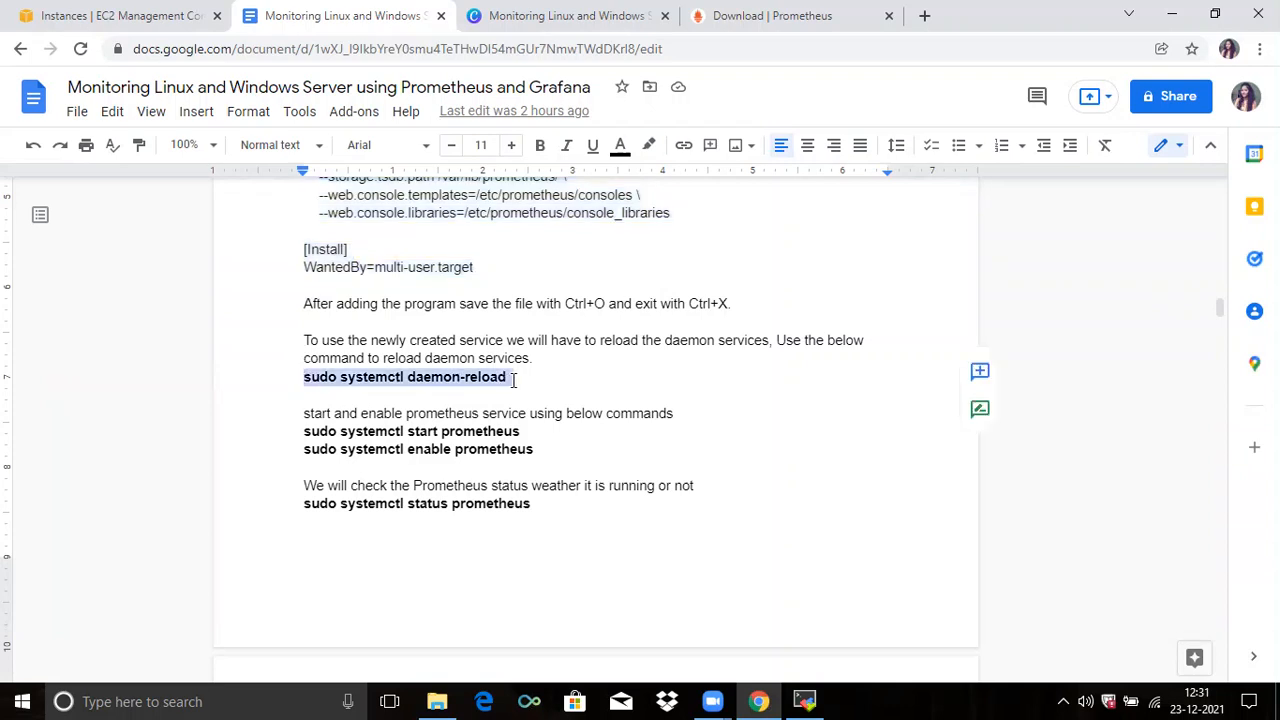
{"action": "left_click", "coordinate": [805, 701]}
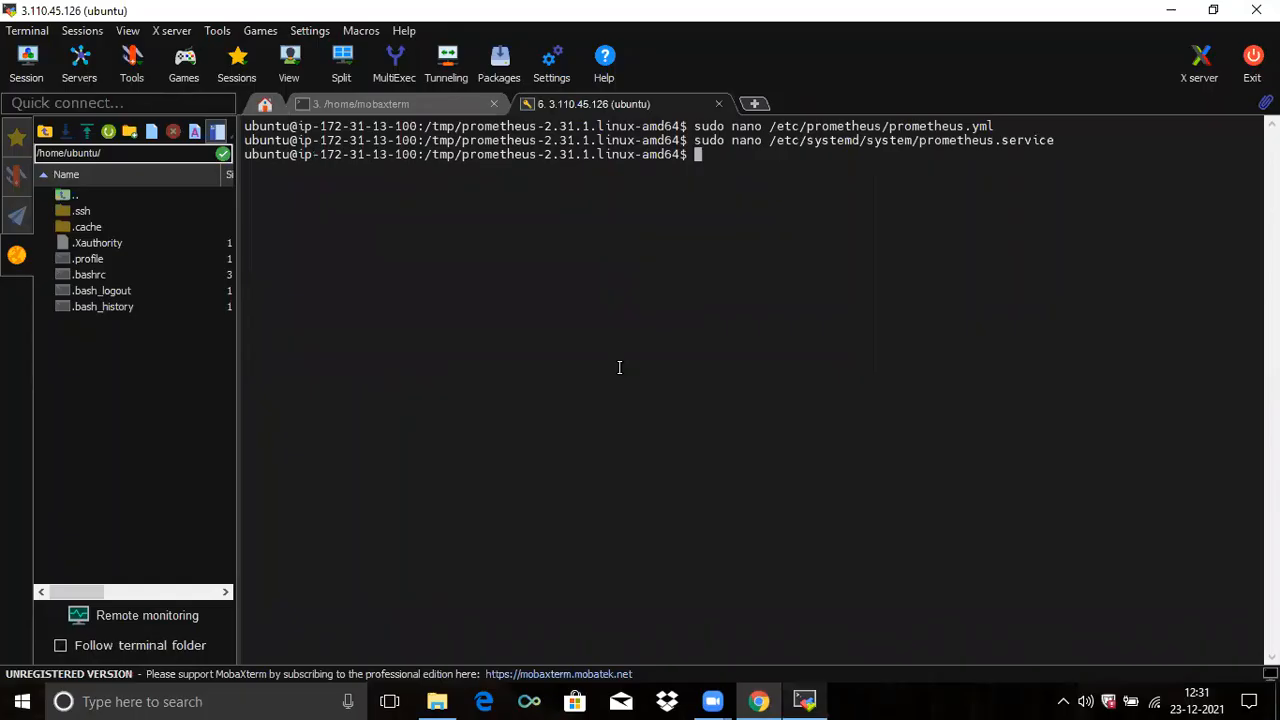
{"action": "right_click", "coordinate": [619, 367]}
{"action": "left_click", "coordinate": [654, 240]}
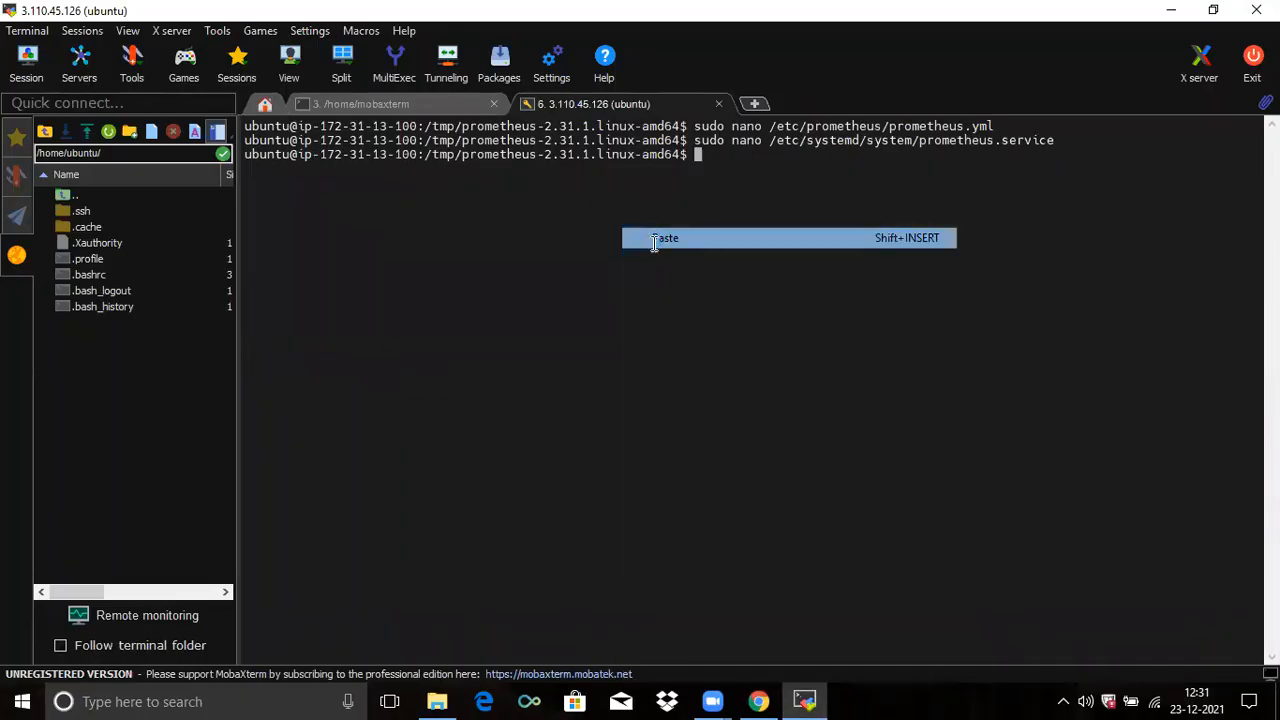
Step: Edit the recalled command into sudo systemctl start prometheus and run it
{"action": "key", "text": "Up"}
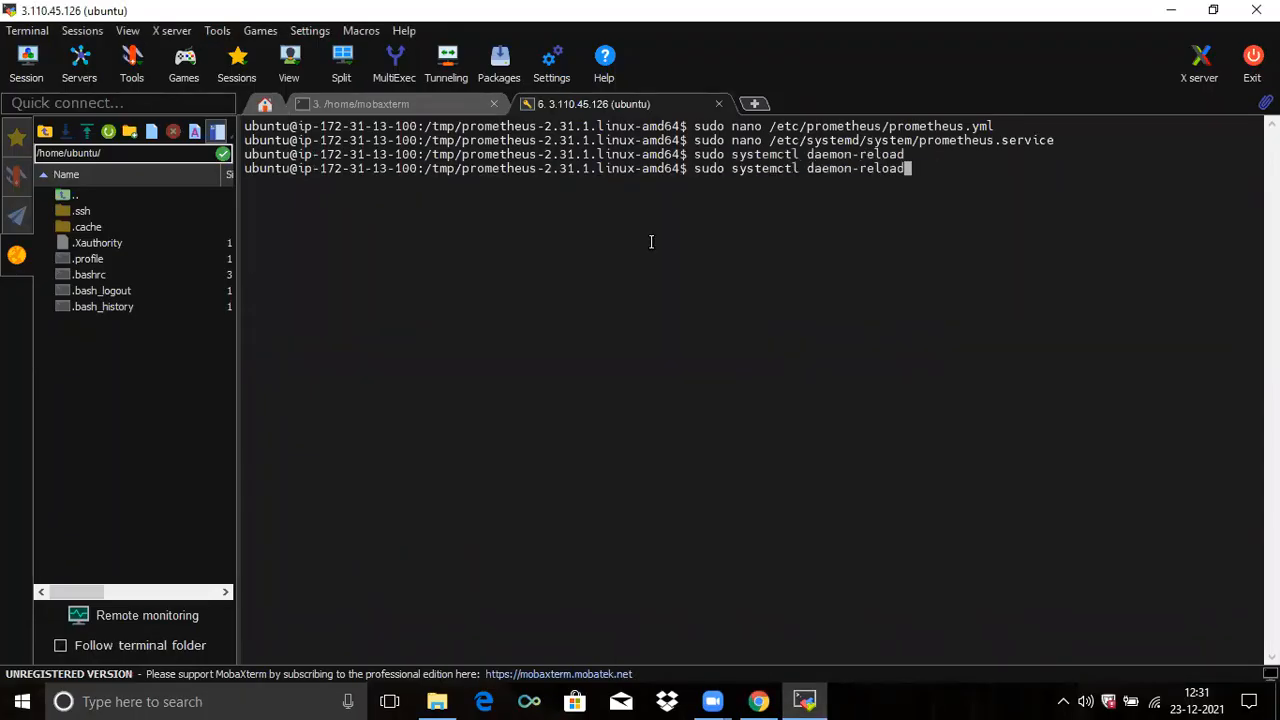
{"action": "key", "text": "Left"}
{"action": "key", "text": "Left"}
{"action": "key", "text": "Right"}
{"action": "key", "text": "Right"}
{"action": "key", "text": "BackSpace"}
{"action": "key", "text": "BackSpace"}
{"action": "key", "text": "BackSpace"}
{"action": "key", "text": "BackSpace"}
{"action": "key", "text": "BackSpace"}
{"action": "key", "text": "BackSpace"}
{"action": "key", "text": "BackSpace"}
{"action": "key", "text": "BackSpace"}
{"action": "key", "text": "BackSpace"}
{"action": "key", "text": "BackSpace"}
{"action": "key", "text": "BackSpace"}
{"action": "key", "text": "BackSpace"}
{"action": "key", "text": "BackSpace"}
{"action": "type", "text": "start p"}
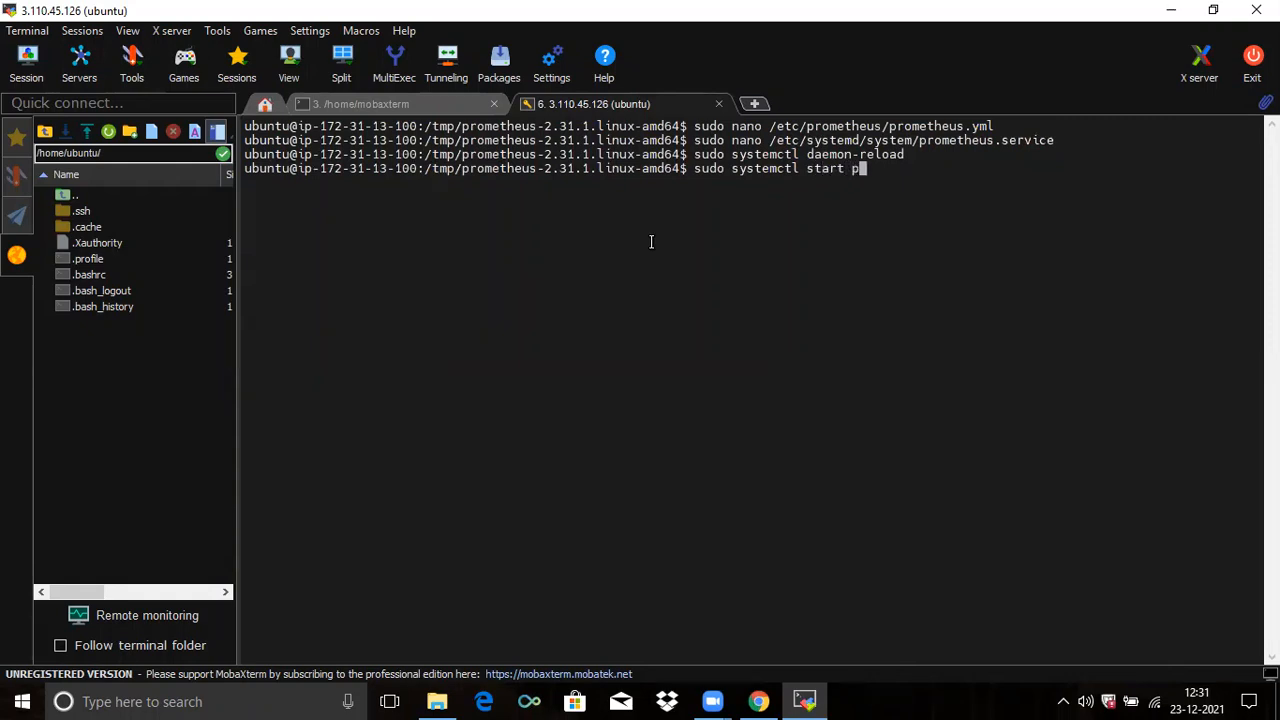
{"action": "type", "text": "rometheus"}
{"action": "key", "text": "Return"}
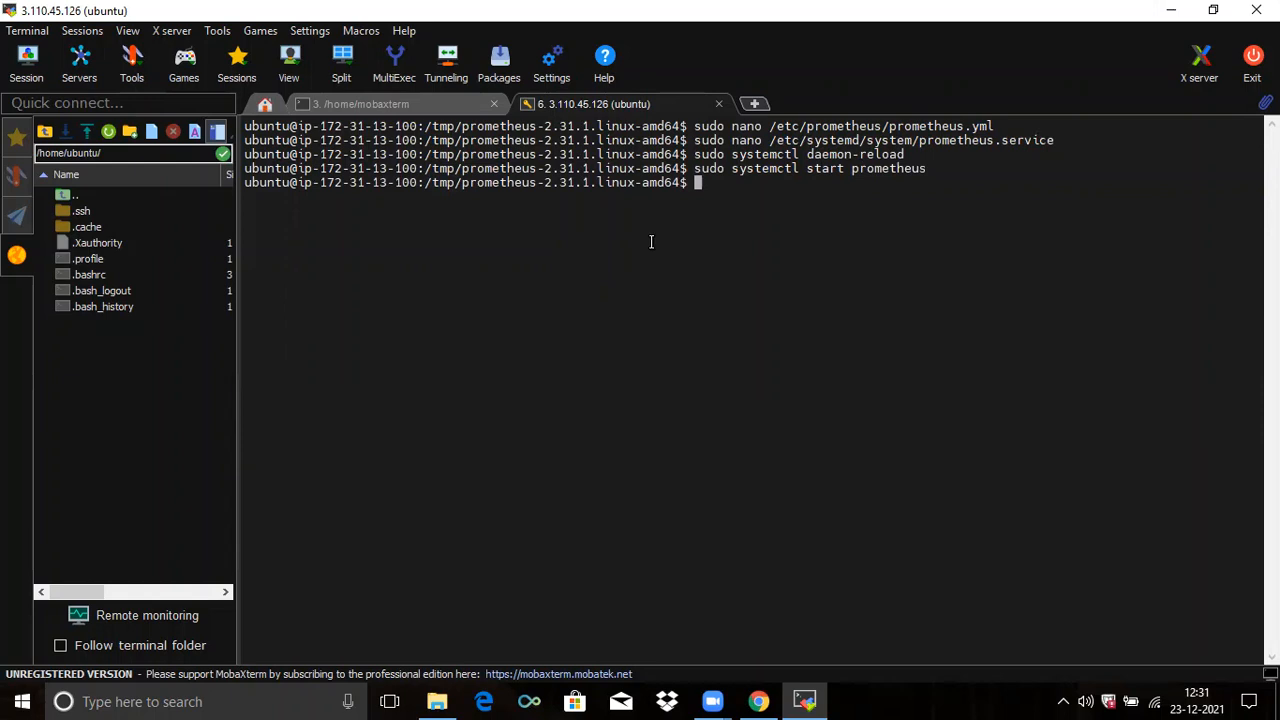
Step: Run sudo systemctl status prometheus and confirm it shows active (running)
{"action": "key", "text": "Up"}
{"action": "key", "text": "Left"}
{"action": "key", "text": "Left"}
{"action": "key", "text": "Left"}
{"action": "key", "text": "Left"}
{"action": "key", "text": "Left"}
{"action": "key", "text": "Left"}
{"action": "key", "text": "Left"}
{"action": "key", "text": "Left"}
{"action": "key", "text": "Left"}
{"action": "key", "text": "Left"}
{"action": "key", "text": "Left"}
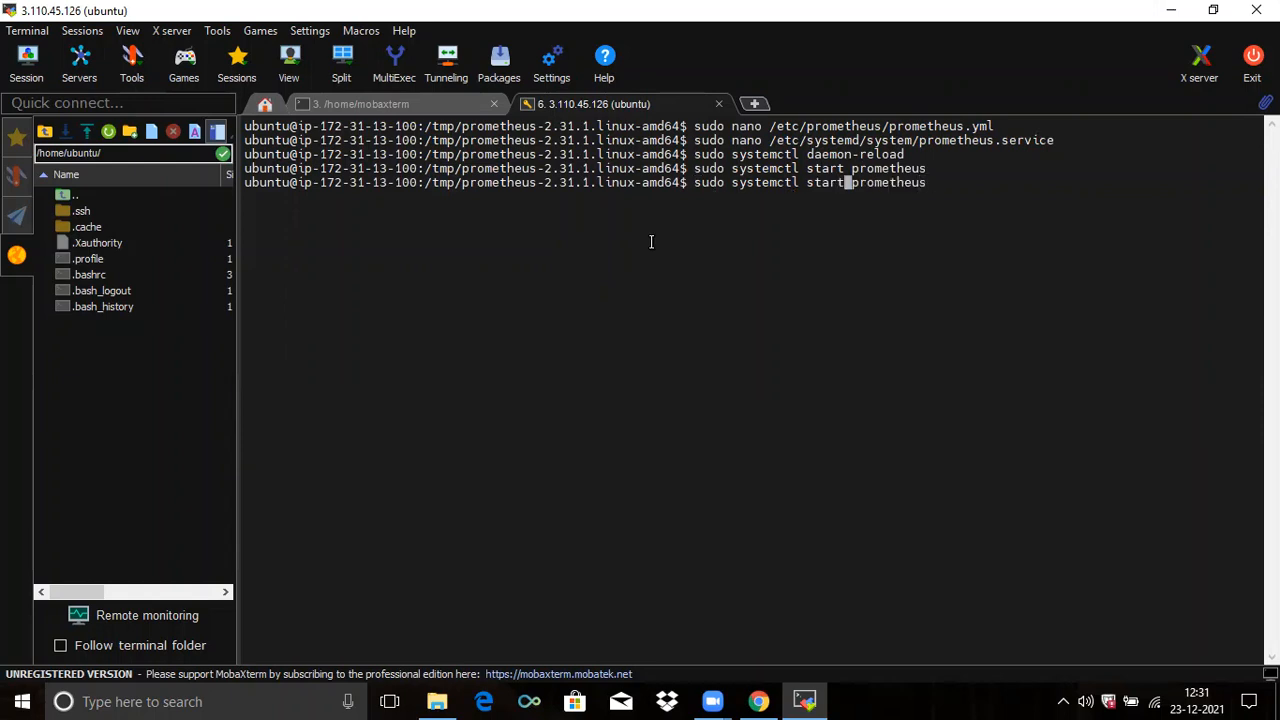
{"action": "key", "text": "BackSpace"}
{"action": "key", "text": "BackSpace"}
{"action": "type", "text": "tus"}
{"action": "key", "text": "Return"}
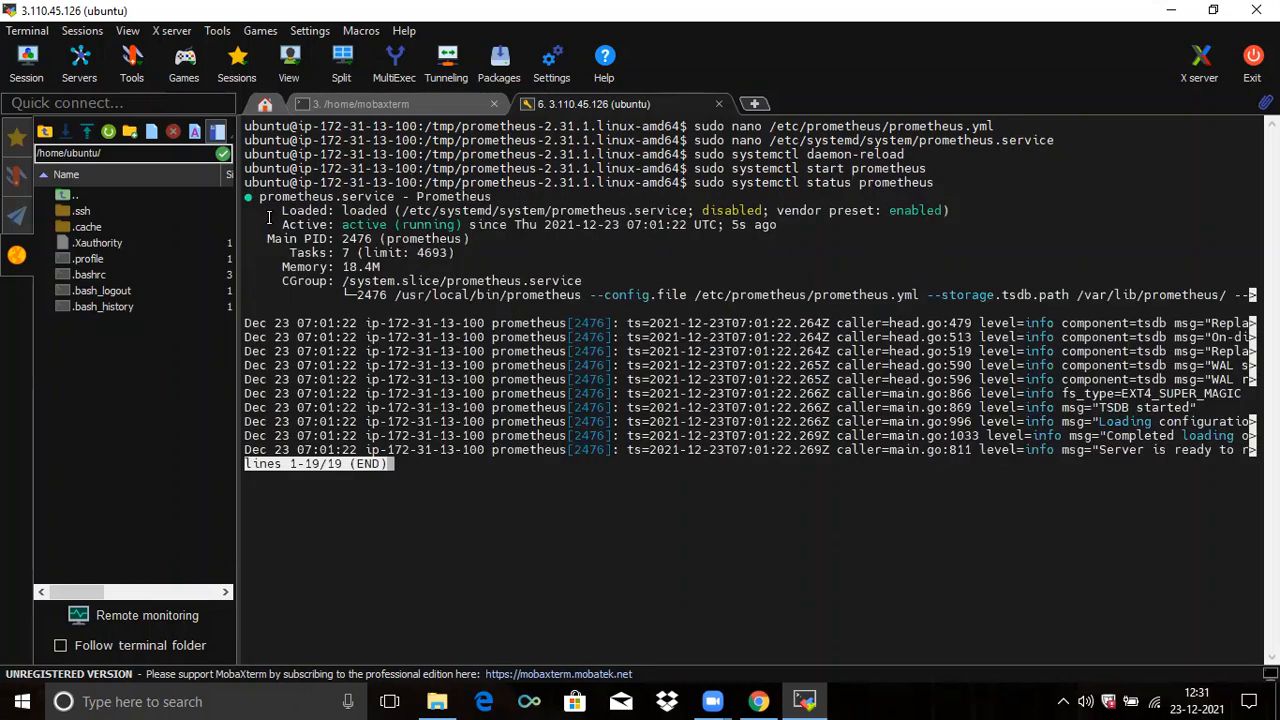
{"action": "left_click_drag", "start_coordinate": [268, 222], "coordinate": [462, 227]}
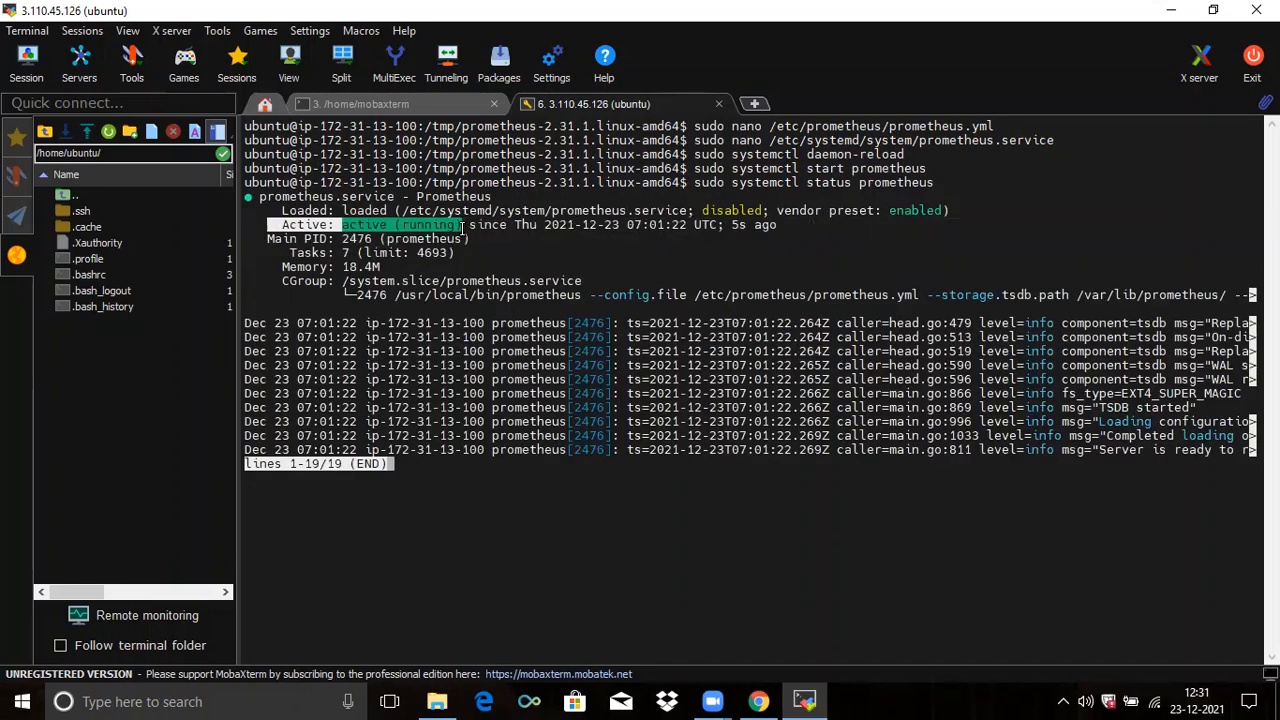
{"action": "left_click", "coordinate": [452, 498]}
{"action": "key", "text": "ctrl+z"}
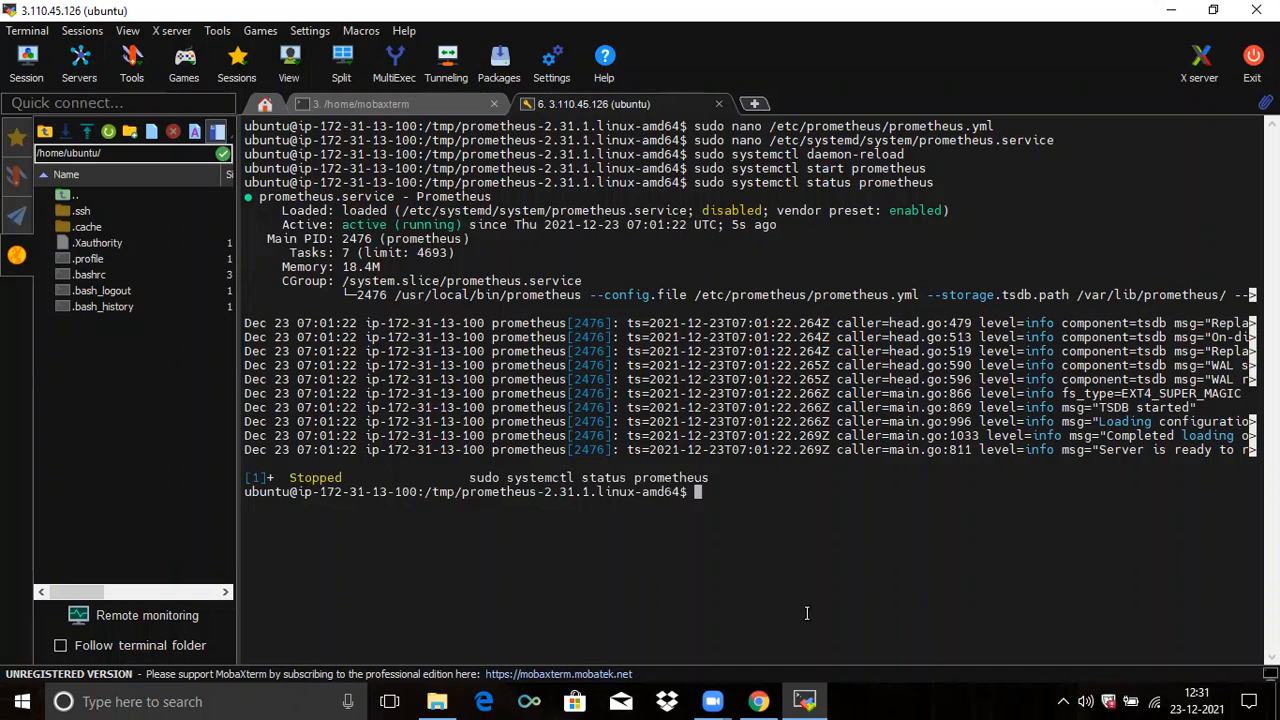
{"action": "left_click", "coordinate": [768, 700]}
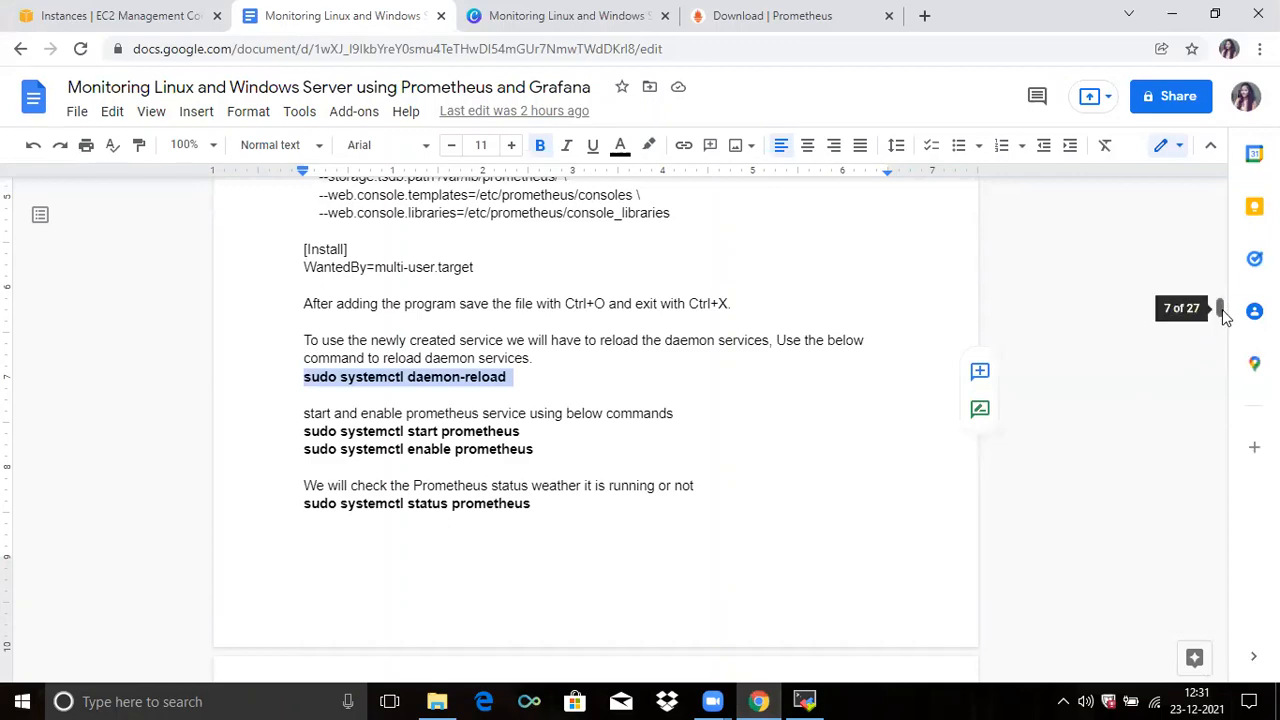
Step: Run the guide's sudo ufw allow 9090/tcp command on the server to open port 9090
{"action": "left_click_drag", "start_coordinate": [1223, 309], "coordinate": [1224, 330]}
{"action": "scroll", "coordinate": [1223, 330], "scroll_direction": "down", "scroll_amount": 1}
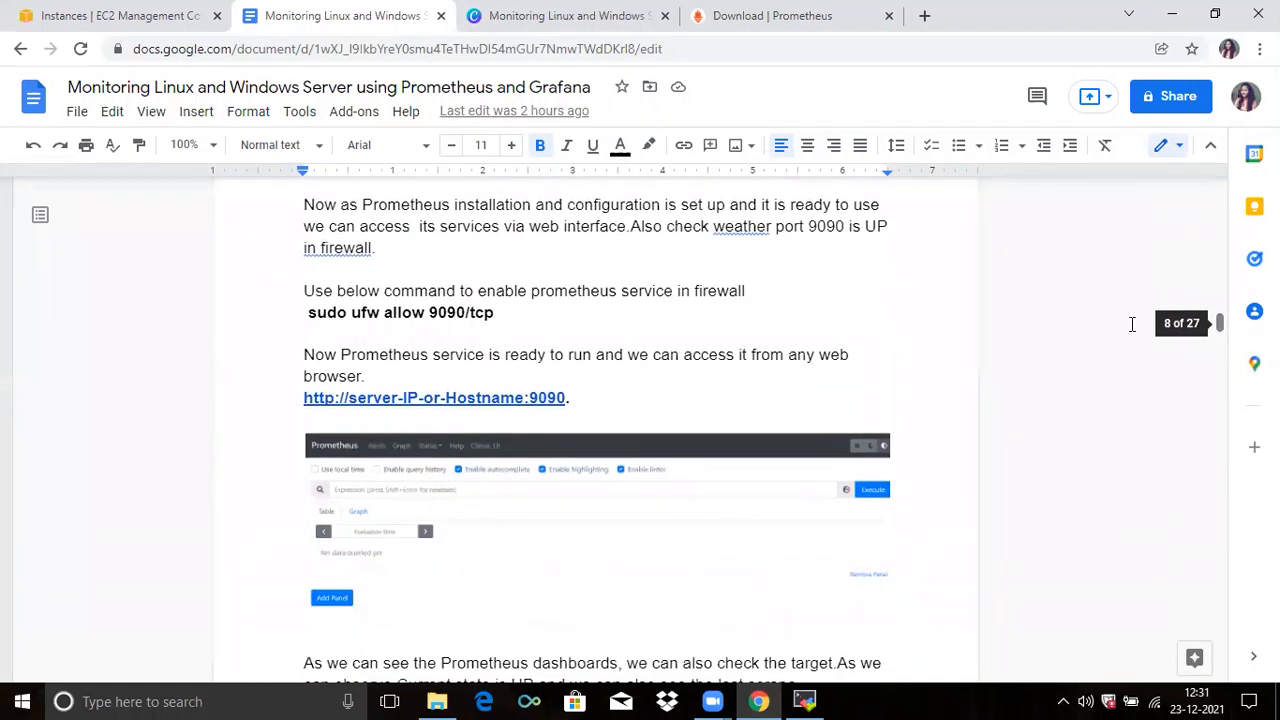
{"action": "triple_click", "coordinate": [519, 318]}
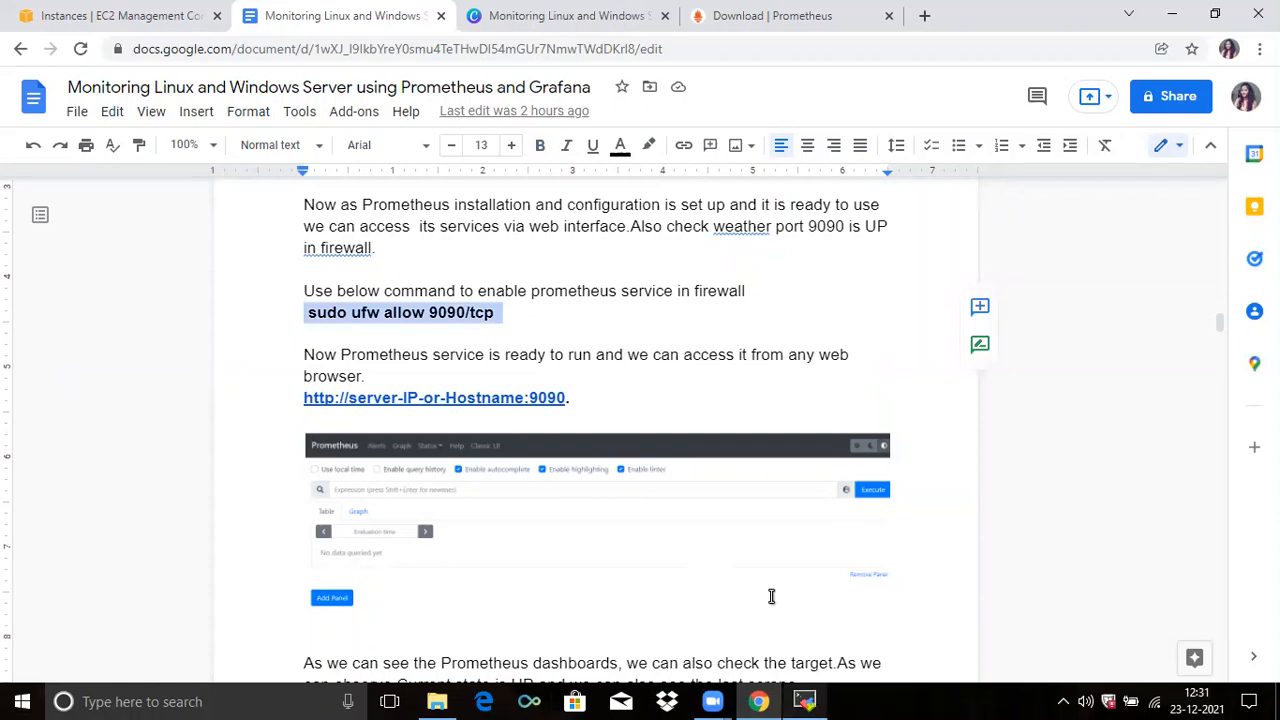
{"action": "key", "text": "alt+Tab"}
{"action": "right_click", "coordinate": [671, 360]}
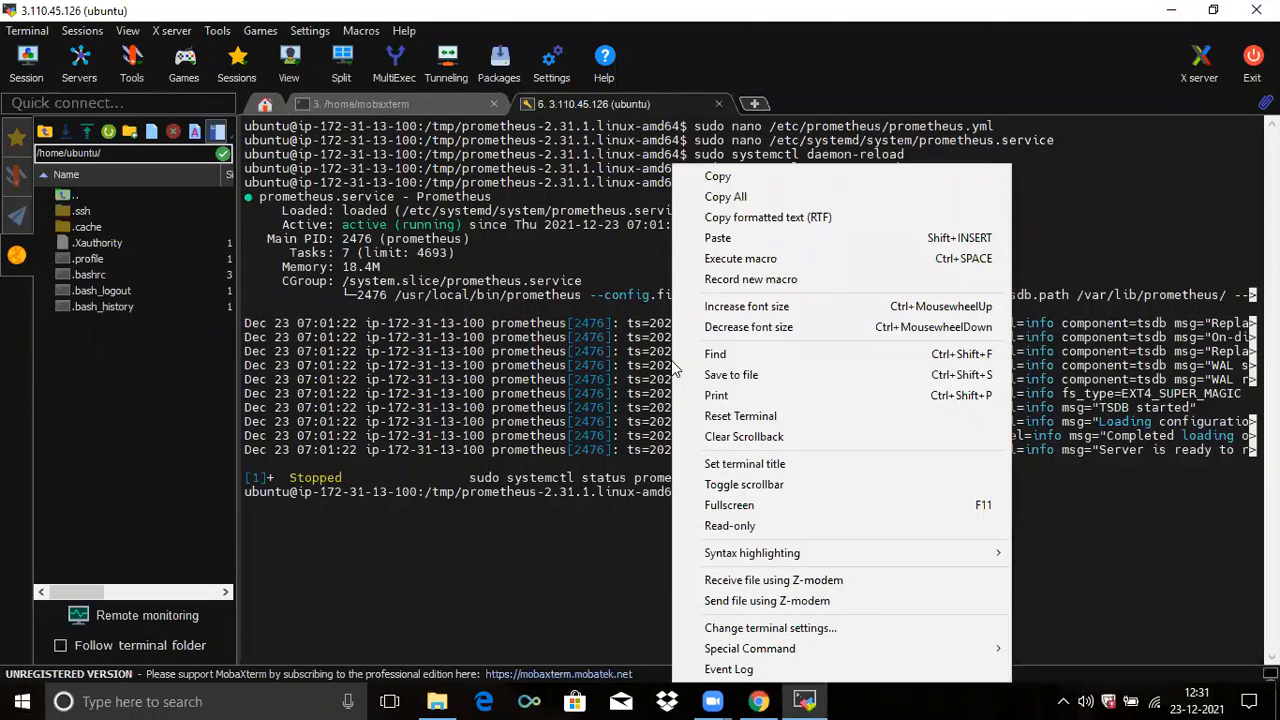
{"action": "left_click", "coordinate": [709, 240]}
{"action": "key", "text": "Return"}
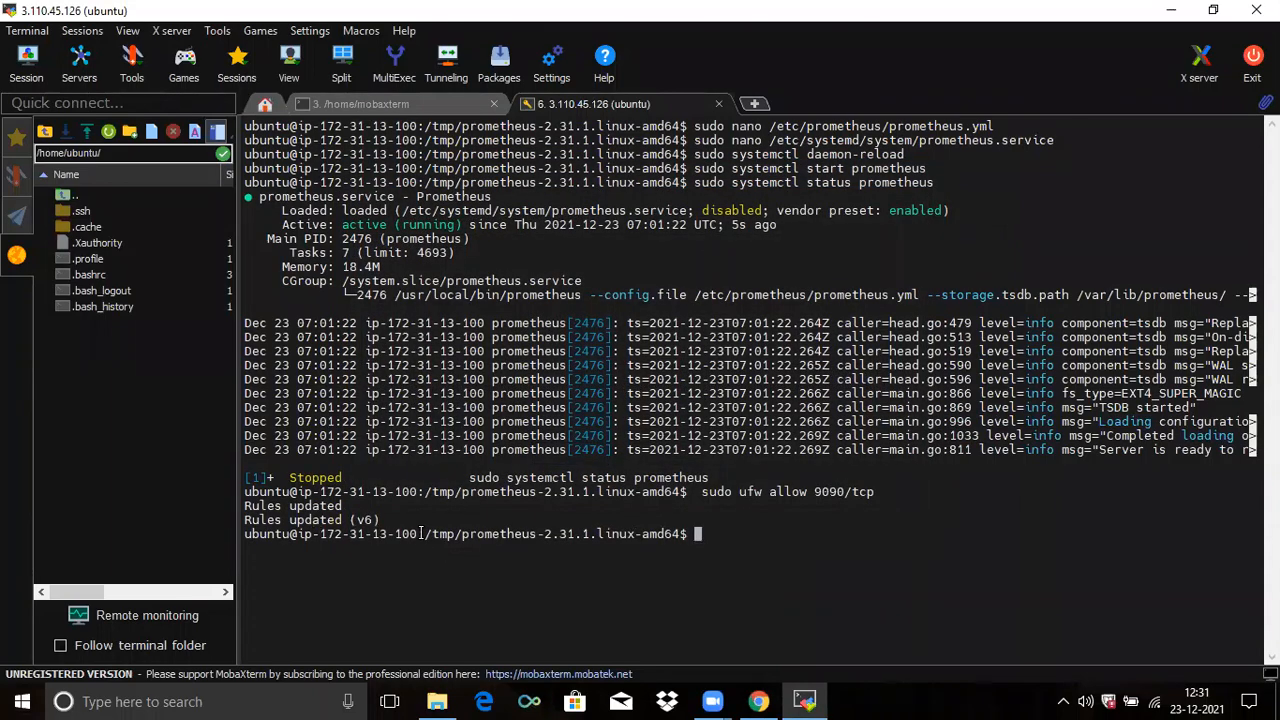
{"action": "left_click", "coordinate": [760, 700]}
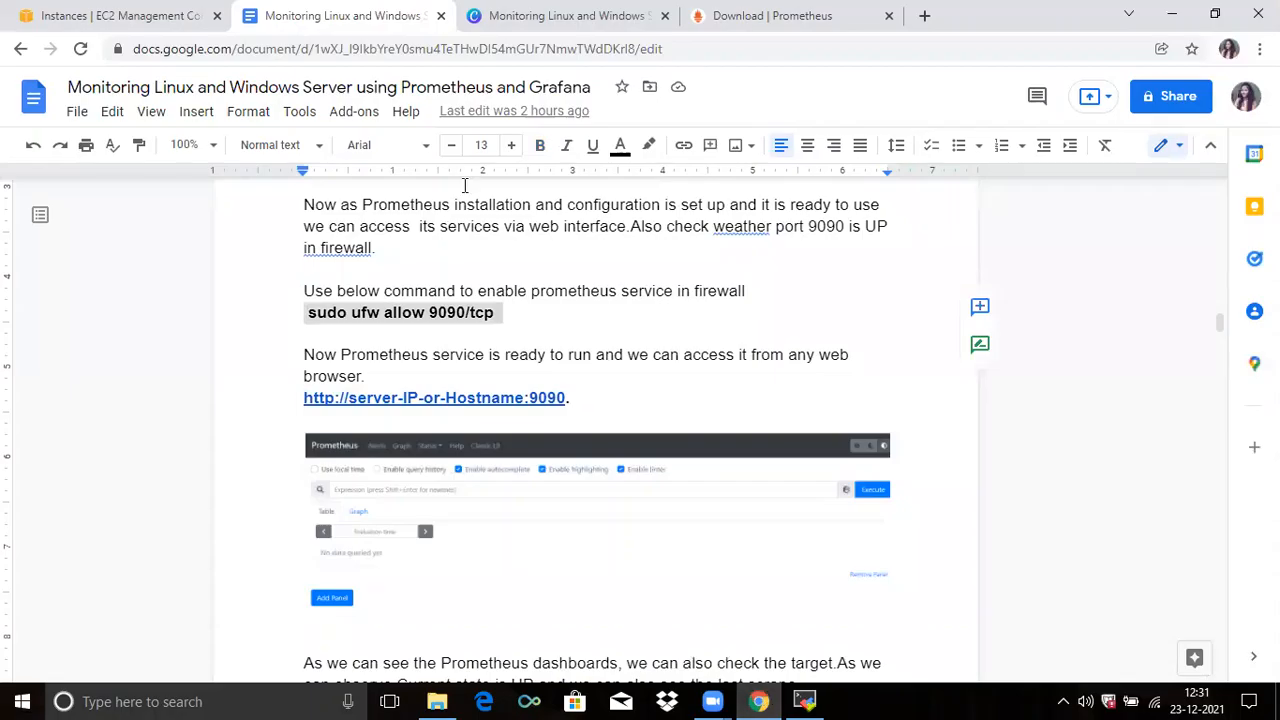
Step: Copy the instance's public IPv4 from EC2 and open 3.110.45.126:9090 in a new tab
{"action": "left_click", "coordinate": [110, 14]}
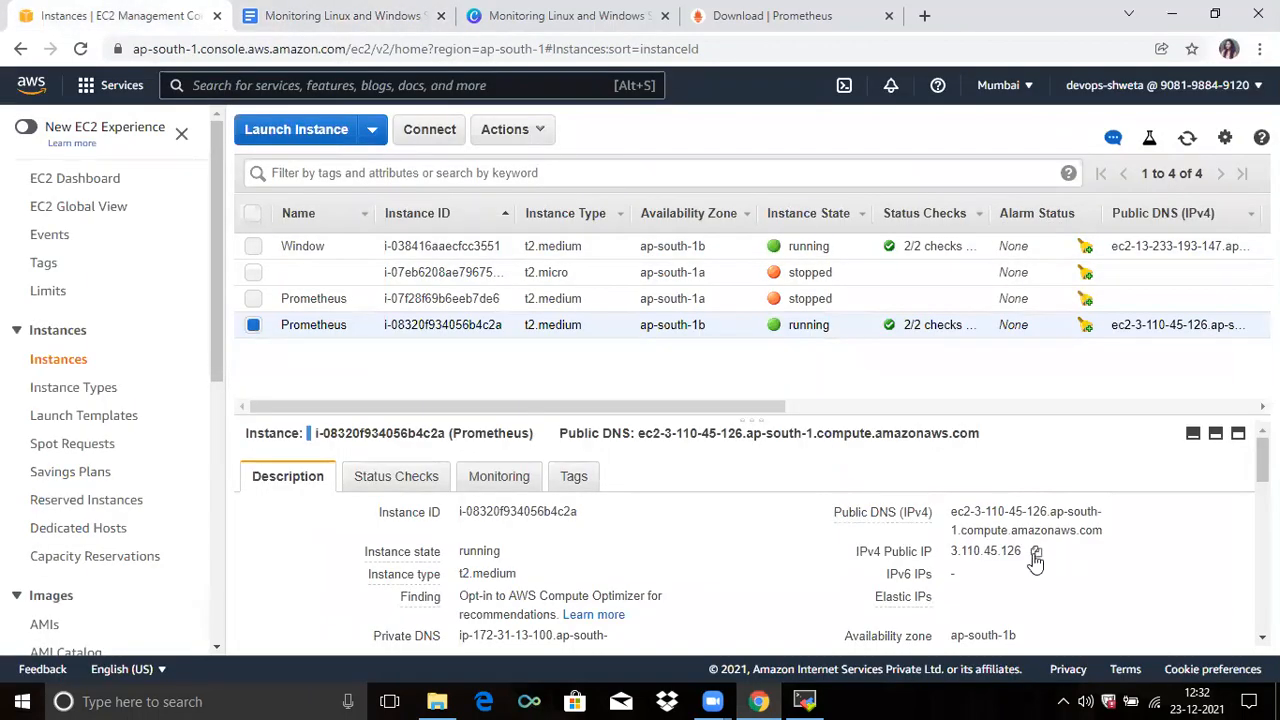
{"action": "left_click", "coordinate": [1036, 553]}
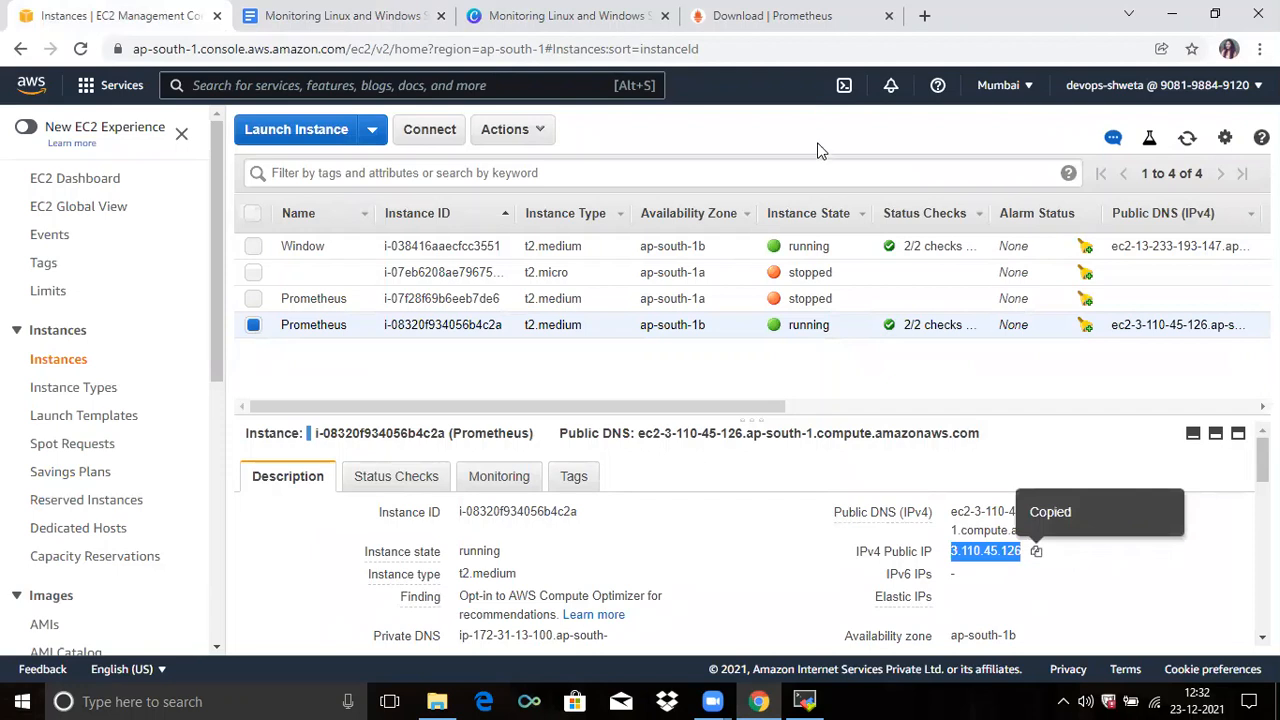
{"action": "left_click", "coordinate": [925, 15]}
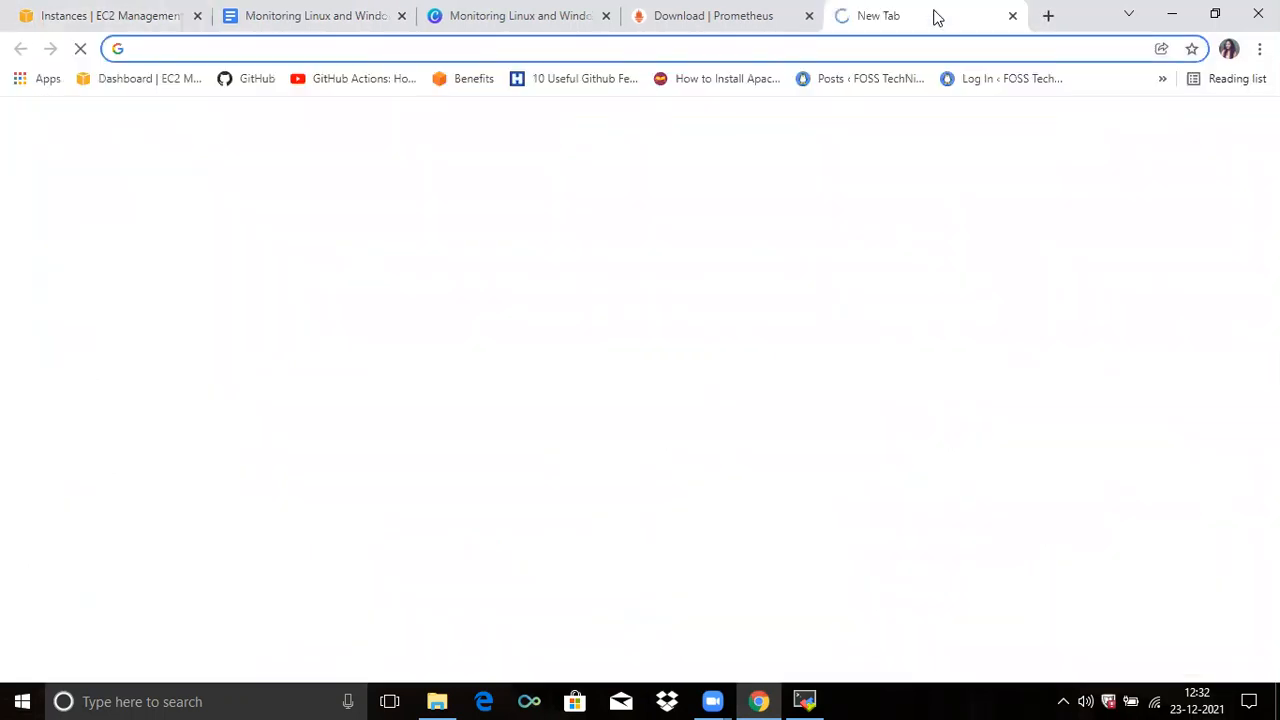
{"action": "key", "text": "ctrl+v"}
{"action": "type", "text": ":"}
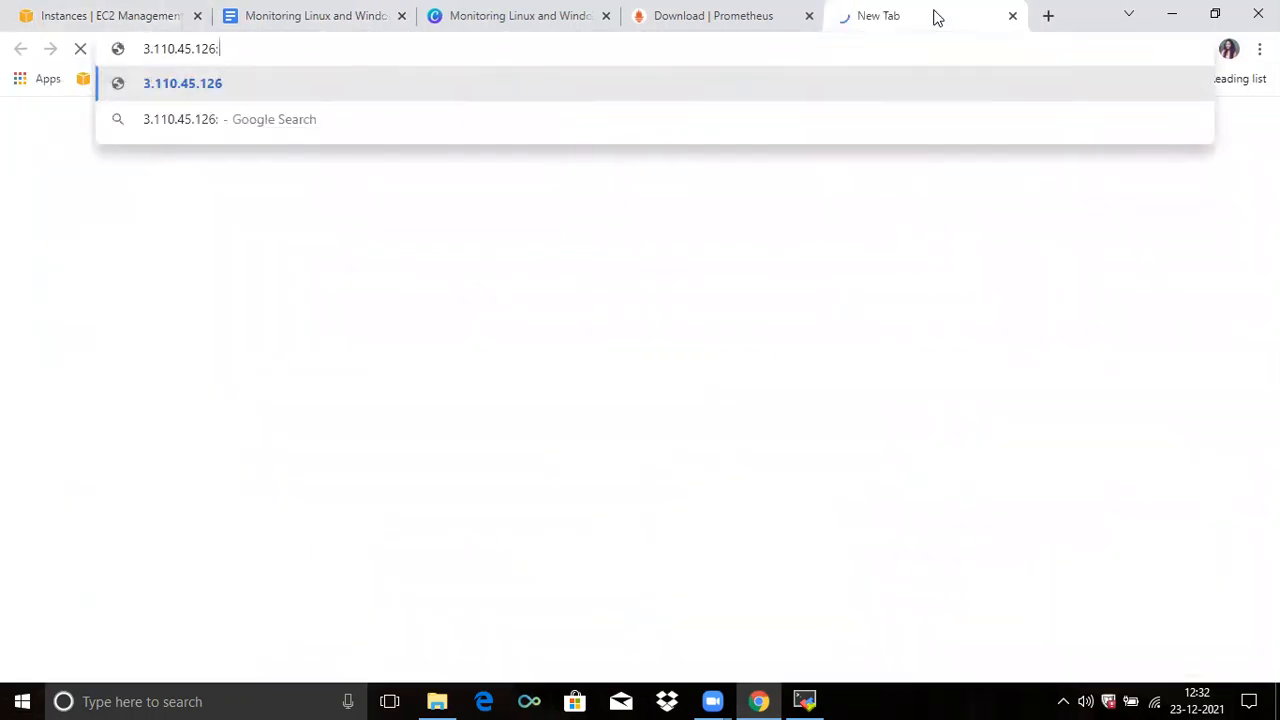
{"action": "type", "text": "9090"}
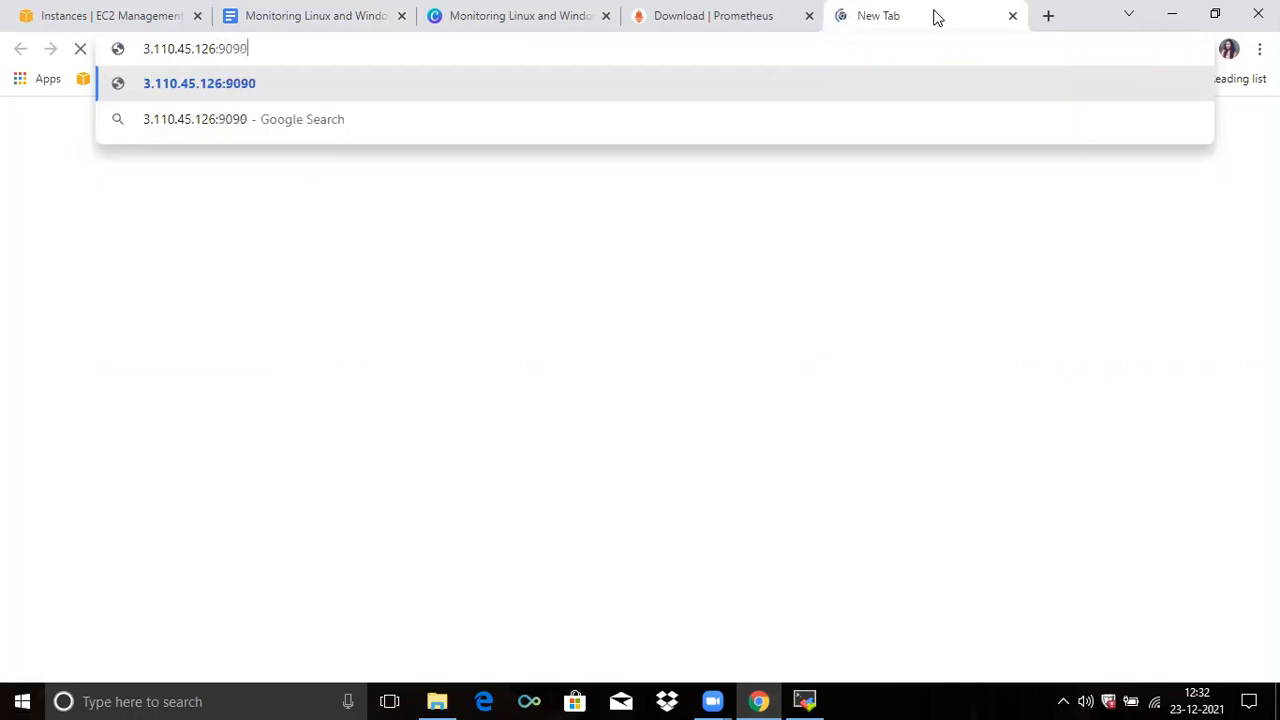
{"action": "key", "text": "Return"}
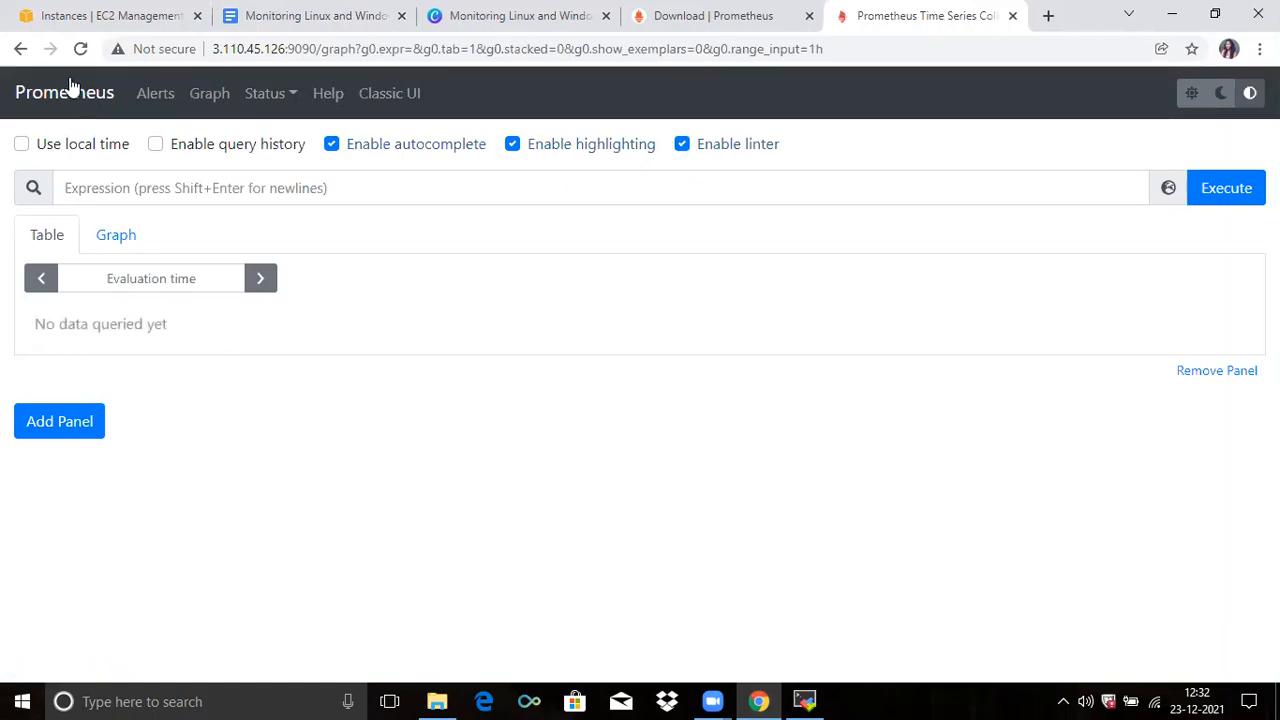
Step: Open Status > Targets and confirm the localhost:9090 target is UP
{"action": "left_click", "coordinate": [276, 100]}
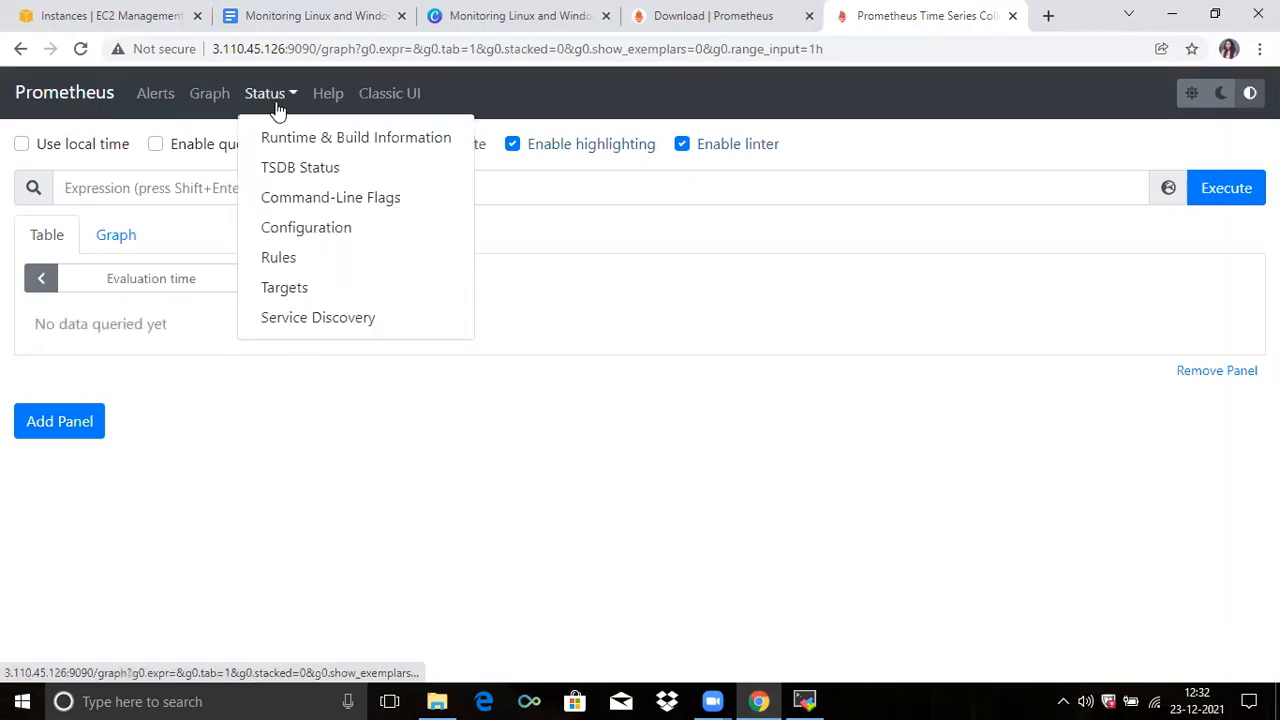
{"action": "left_click", "coordinate": [314, 292]}
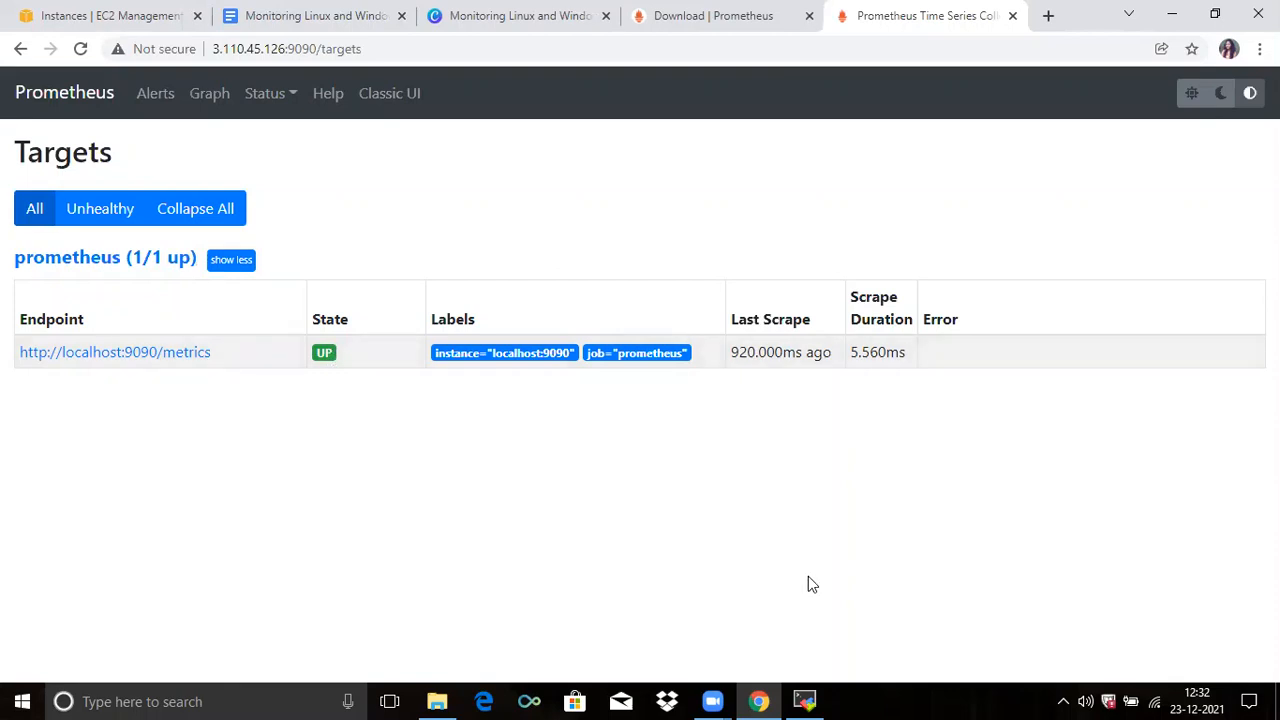
{"action": "left_click", "coordinate": [360, 9]}
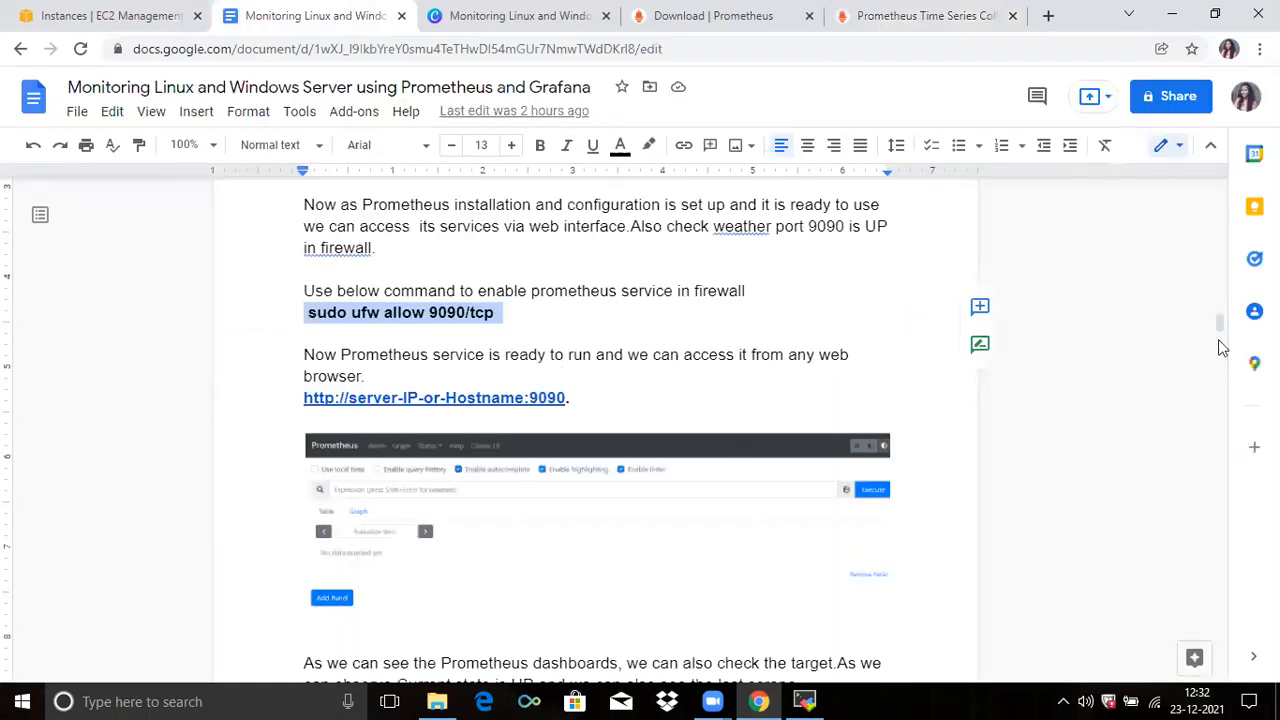
Step: Scroll to section 11, Installing Grafana, and select the wget command adding the Grafana GPG key
{"action": "left_click_drag", "start_coordinate": [1218, 326], "coordinate": [1220, 343]}
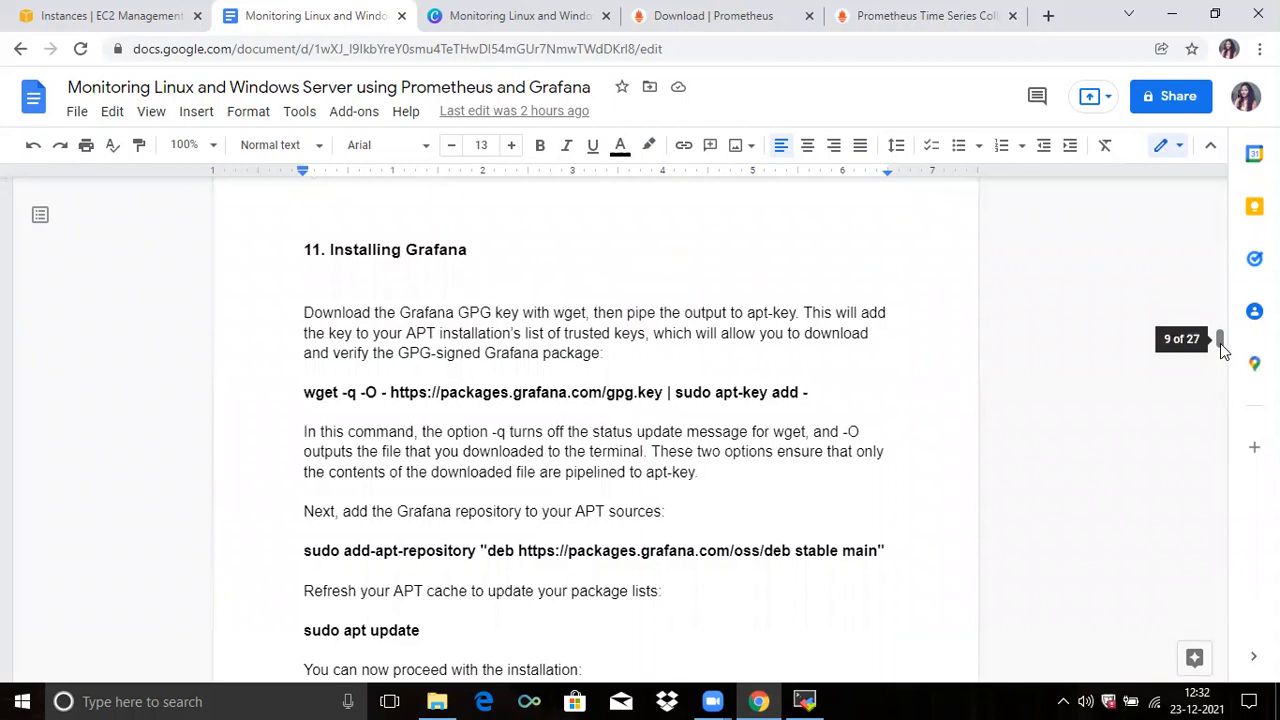
{"action": "left_click_drag", "start_coordinate": [1220, 343], "coordinate": [1220, 346]}
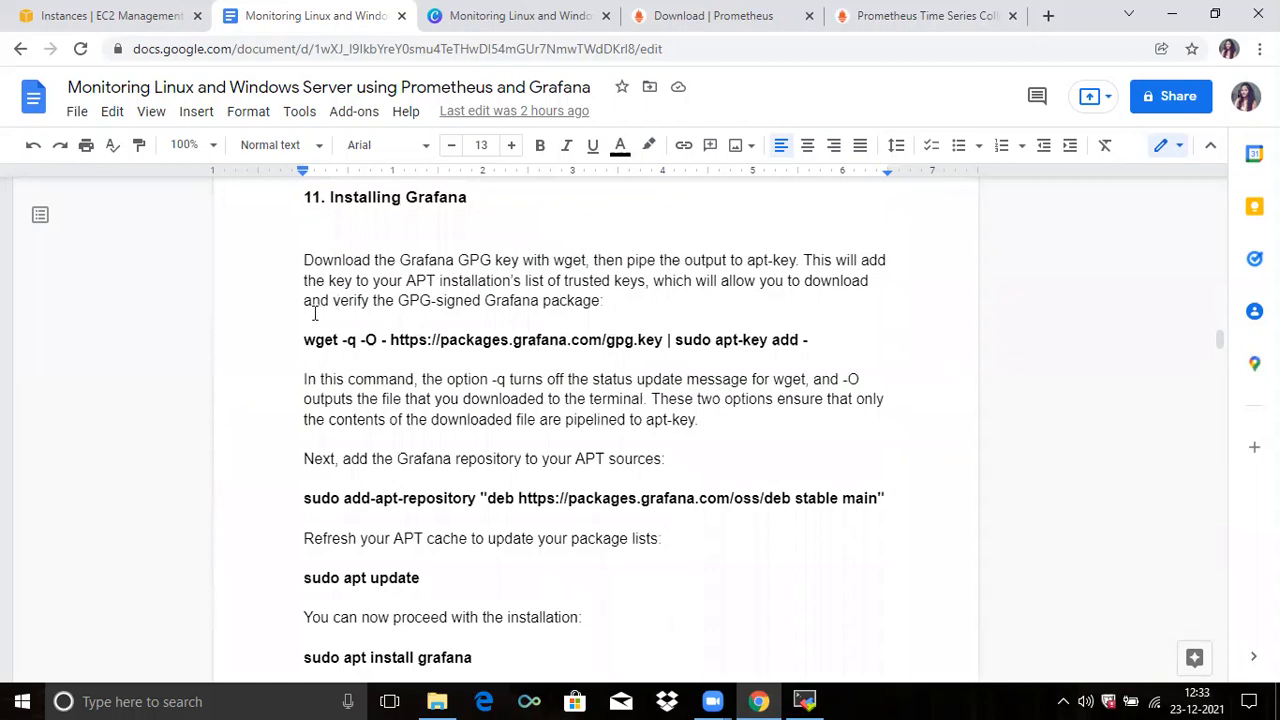
{"action": "left_click", "coordinate": [297, 344]}
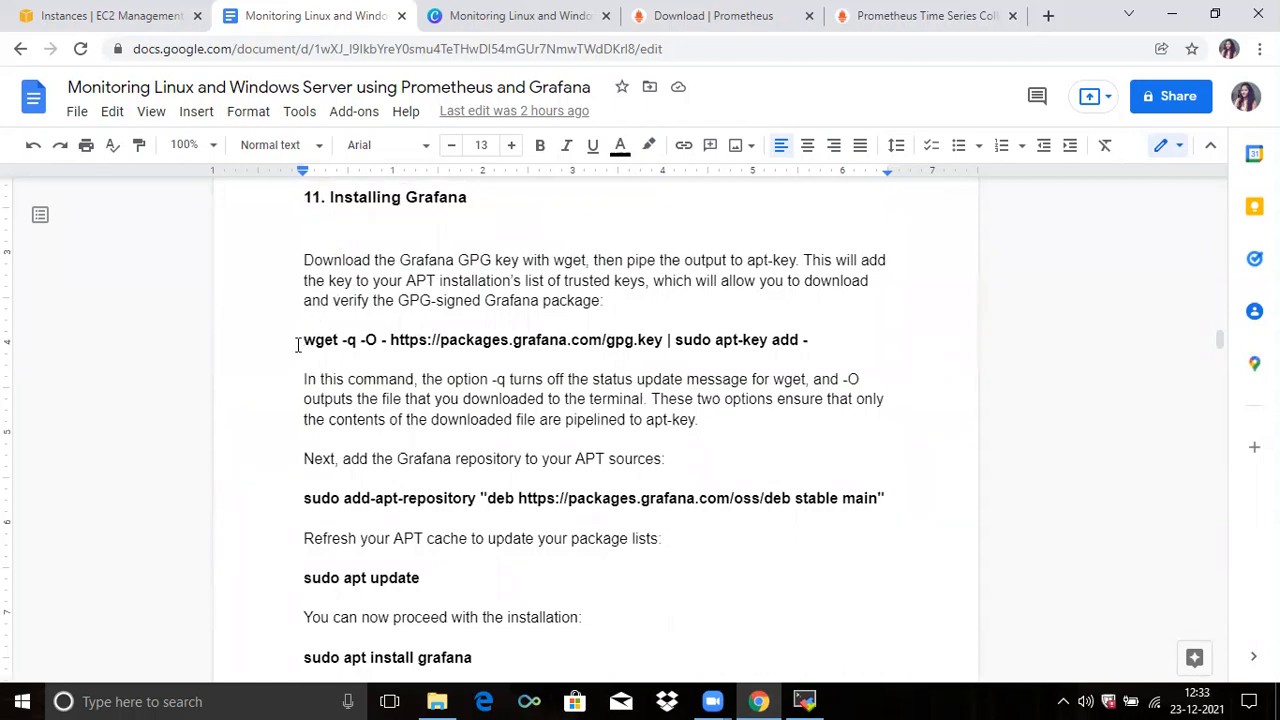
{"action": "left_click", "coordinate": [842, 348], "text": "shift"}
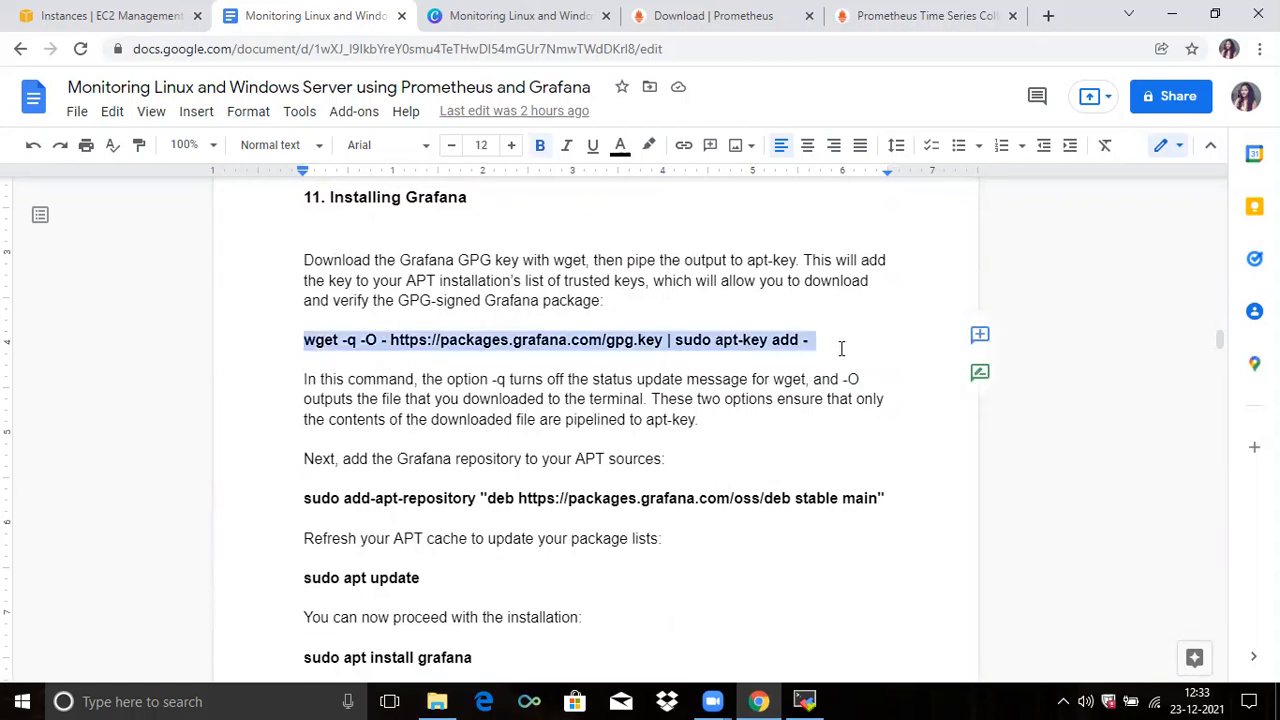
{"action": "left_click", "coordinate": [806, 700]}
Step: From a cleared home-directory prompt, run the wget | apt-key add Grafana key command, returning OK
{"action": "type", "text": "clear"}
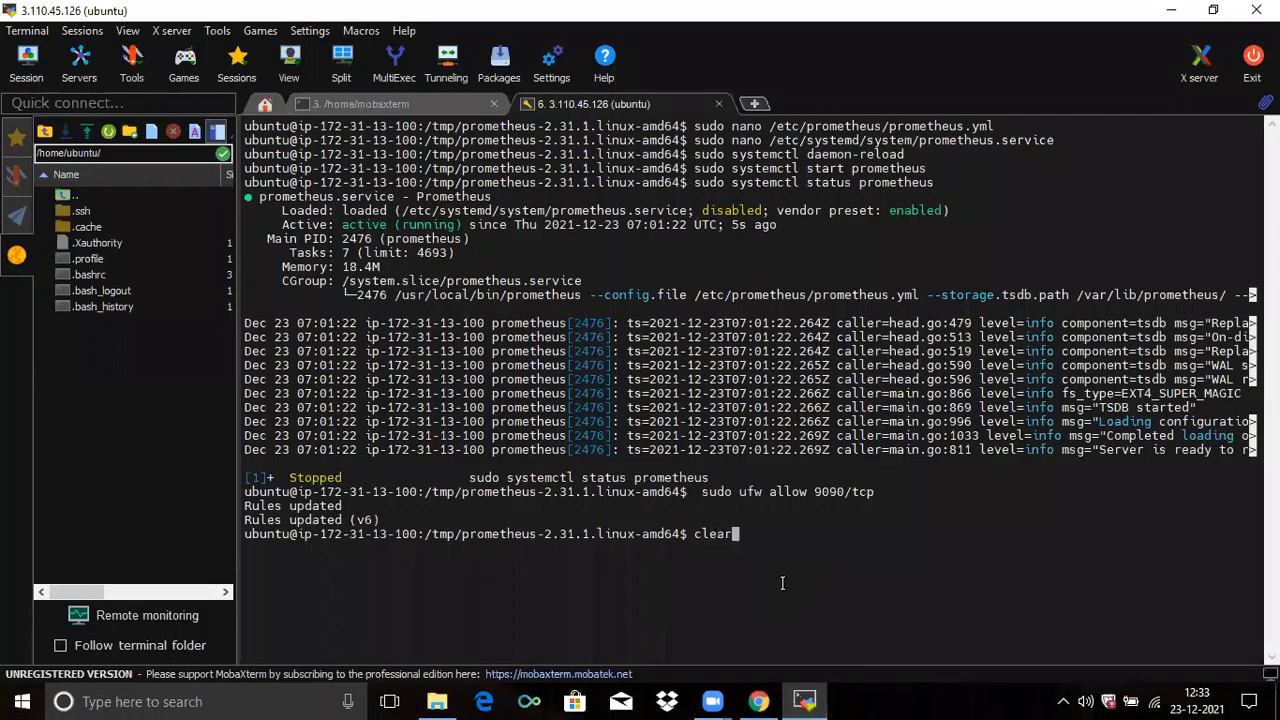
{"action": "key", "text": "Return"}
{"action": "type", "text": "cd"}
{"action": "key", "text": "Return"}
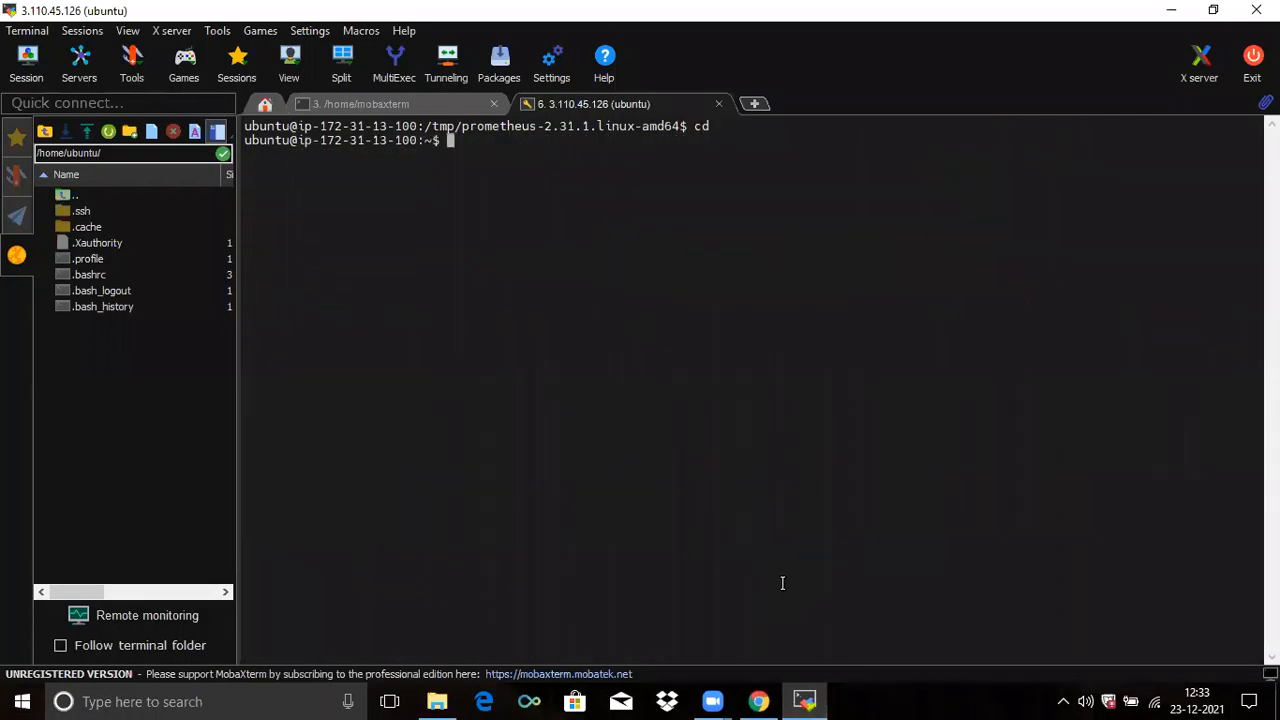
{"action": "type", "text": "clear"}
{"action": "key", "text": "Return"}
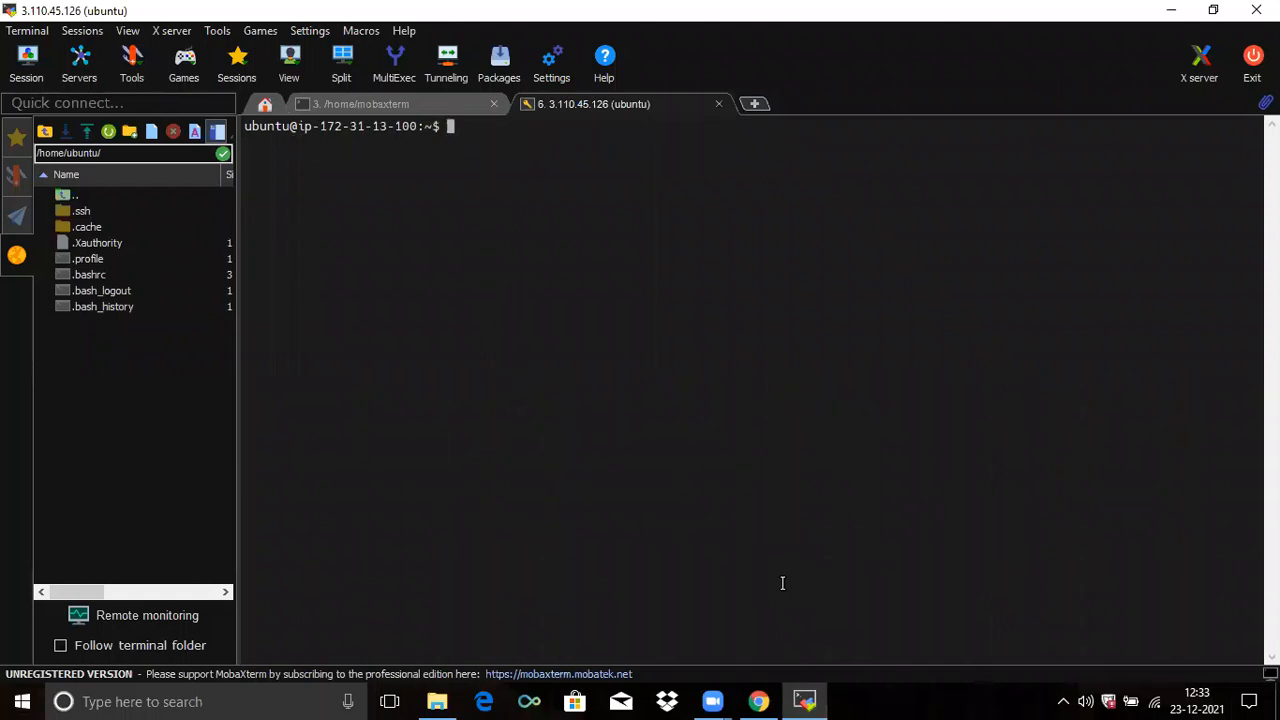
{"action": "right_click", "coordinate": [783, 583]}
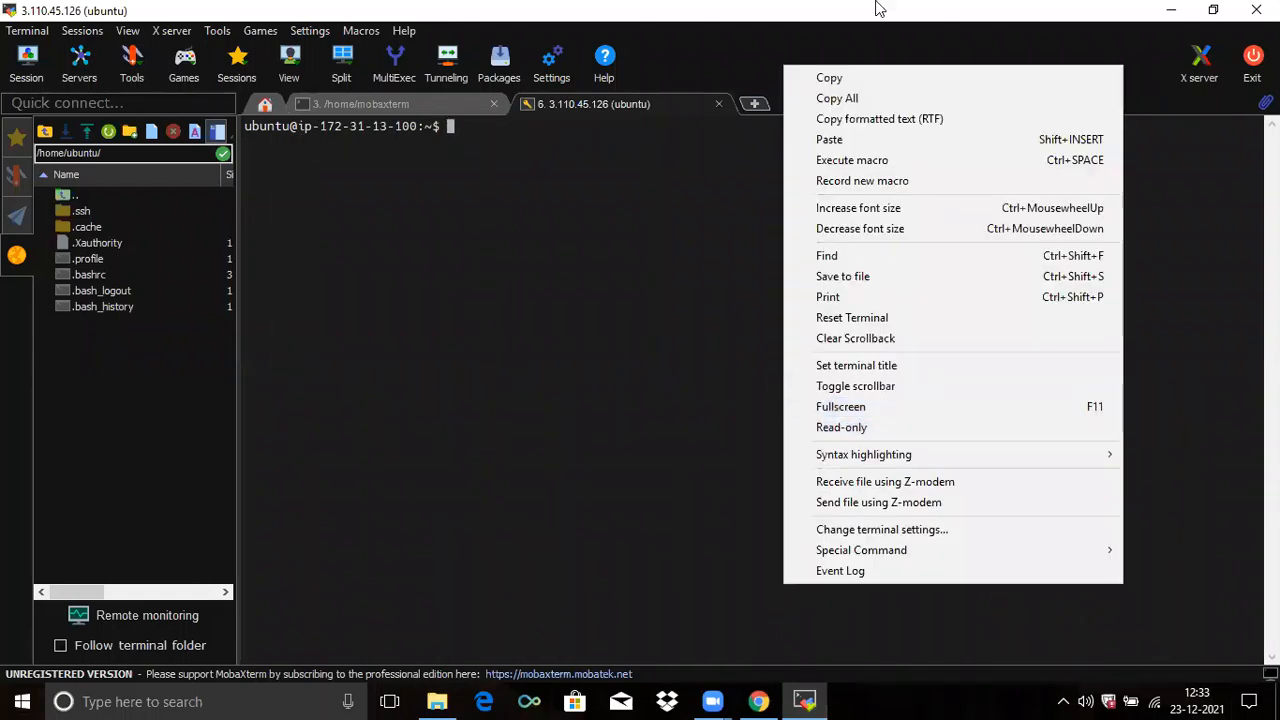
{"action": "left_click", "coordinate": [840, 140]}
{"action": "key", "text": "Return"}
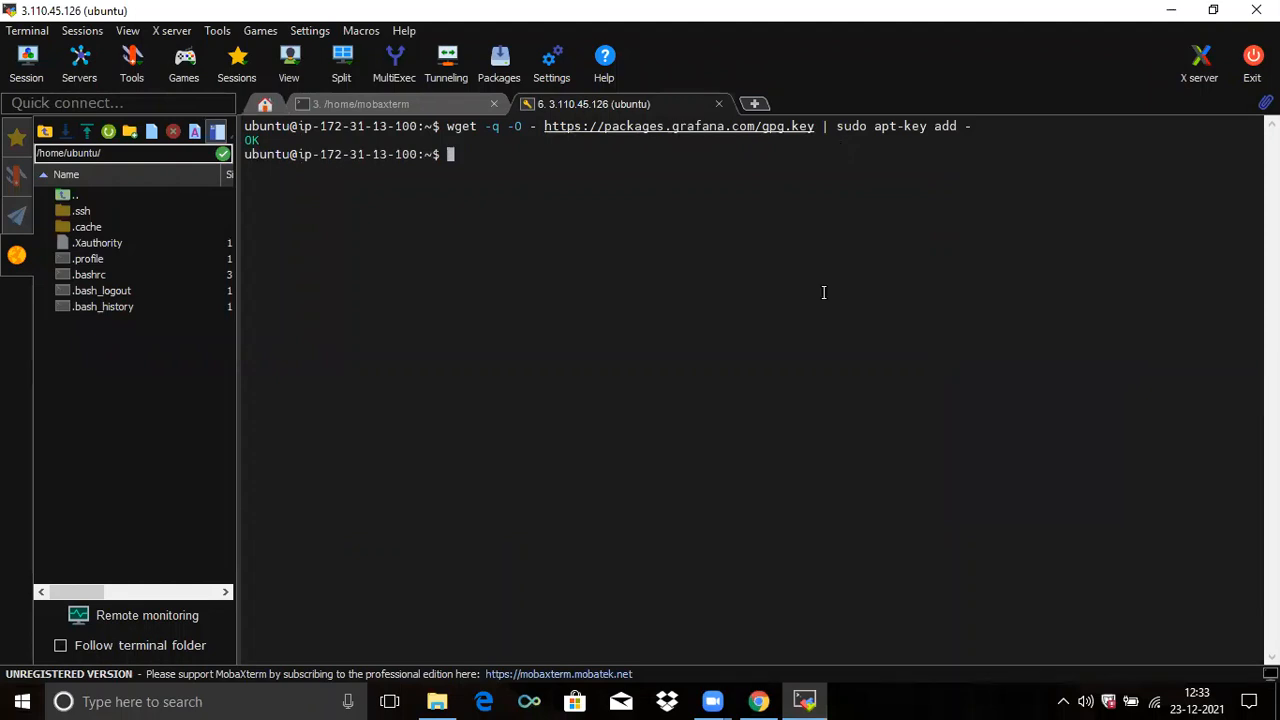
{"action": "left_click", "coordinate": [759, 701]}
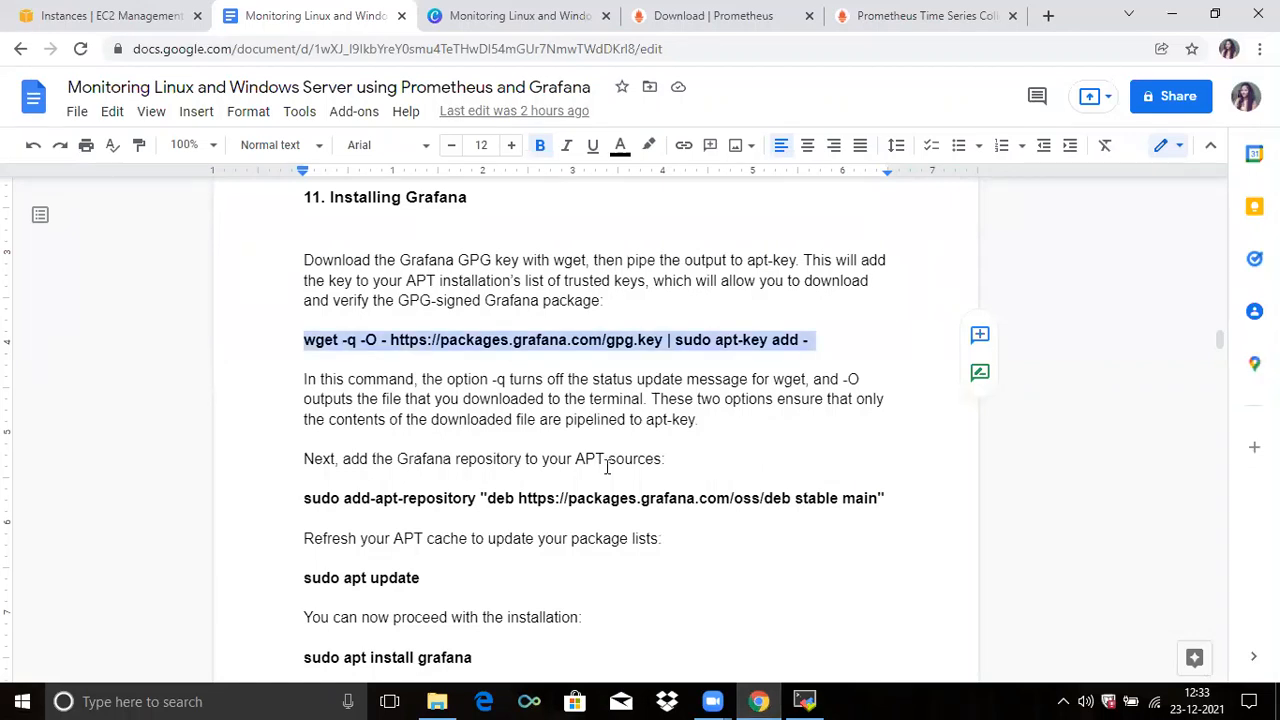
Step: Paste the guide's add-apt-repository command for Grafana, rejoin it into one line, run it, and clear
{"action": "left_click", "coordinate": [298, 497]}
{"action": "left_click", "coordinate": [897, 491], "text": "shift"}
{"action": "key", "text": "ctrl+c"}
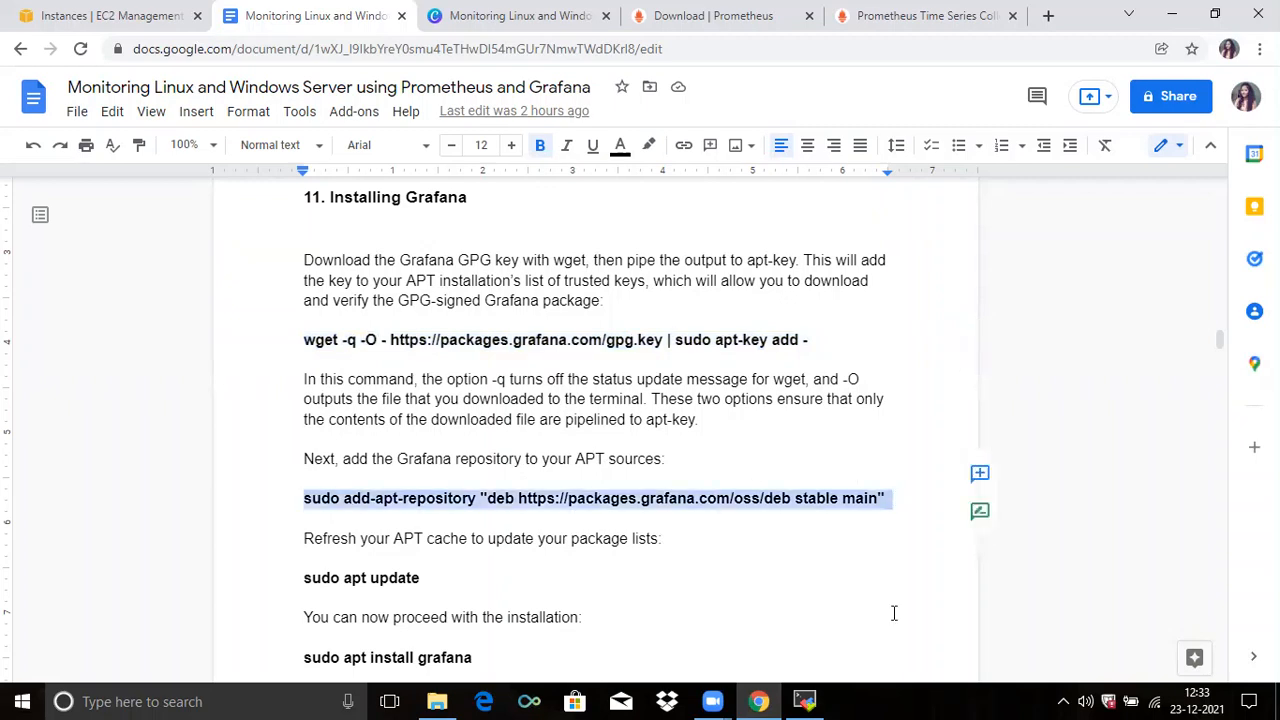
{"action": "left_click", "coordinate": [805, 700]}
{"action": "right_click", "coordinate": [604, 378]}
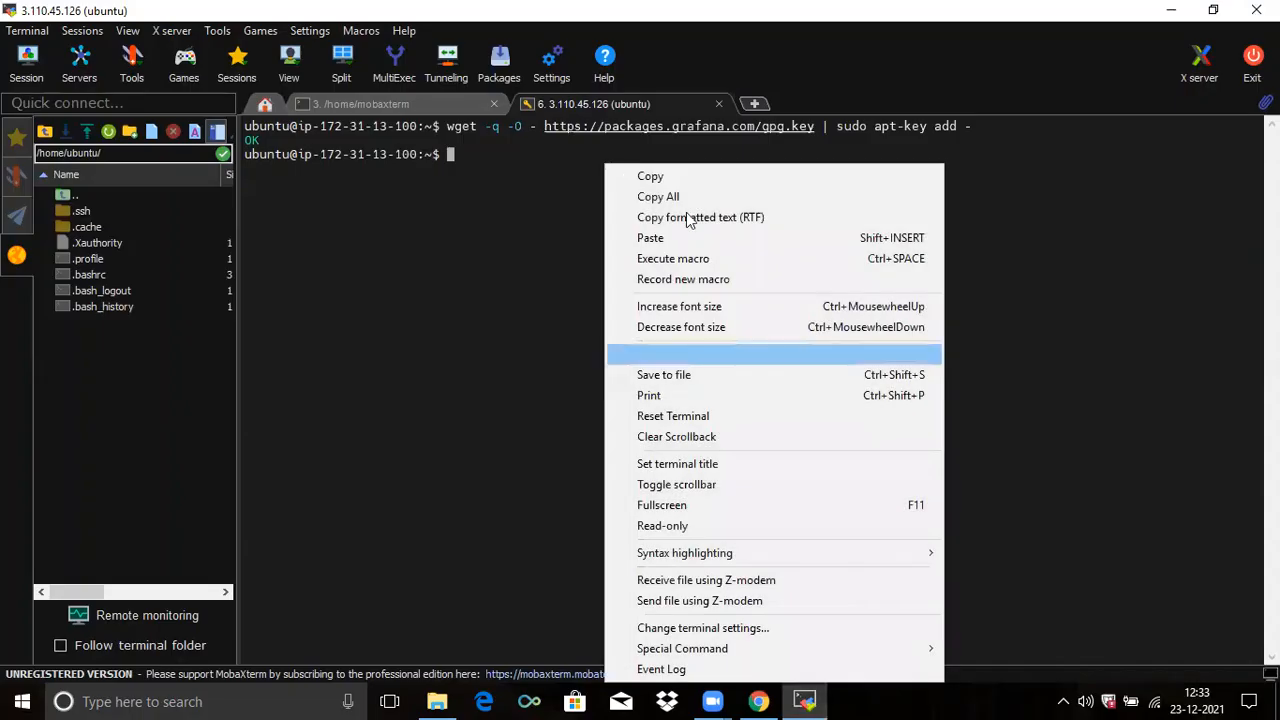
{"action": "left_click", "coordinate": [688, 238]}
{"action": "left_click", "coordinate": [687, 243]}
{"action": "key", "text": "Return"}
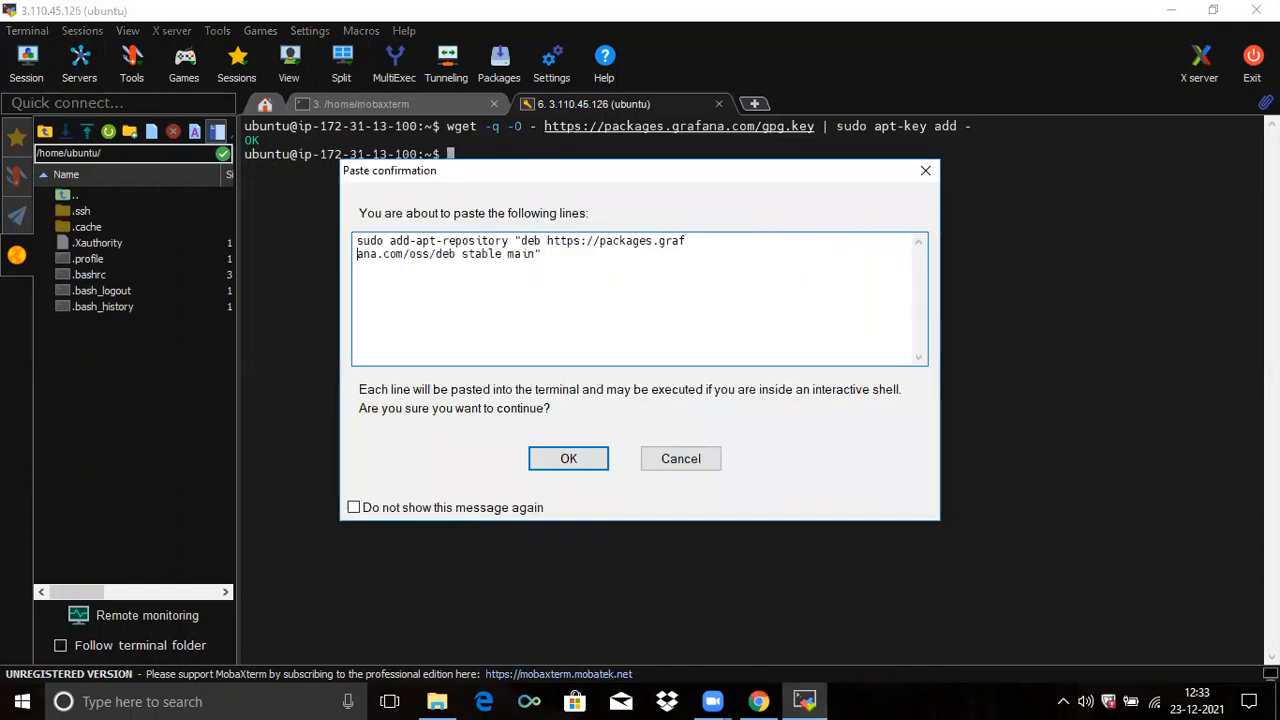
{"action": "key", "text": "BackSpace"}
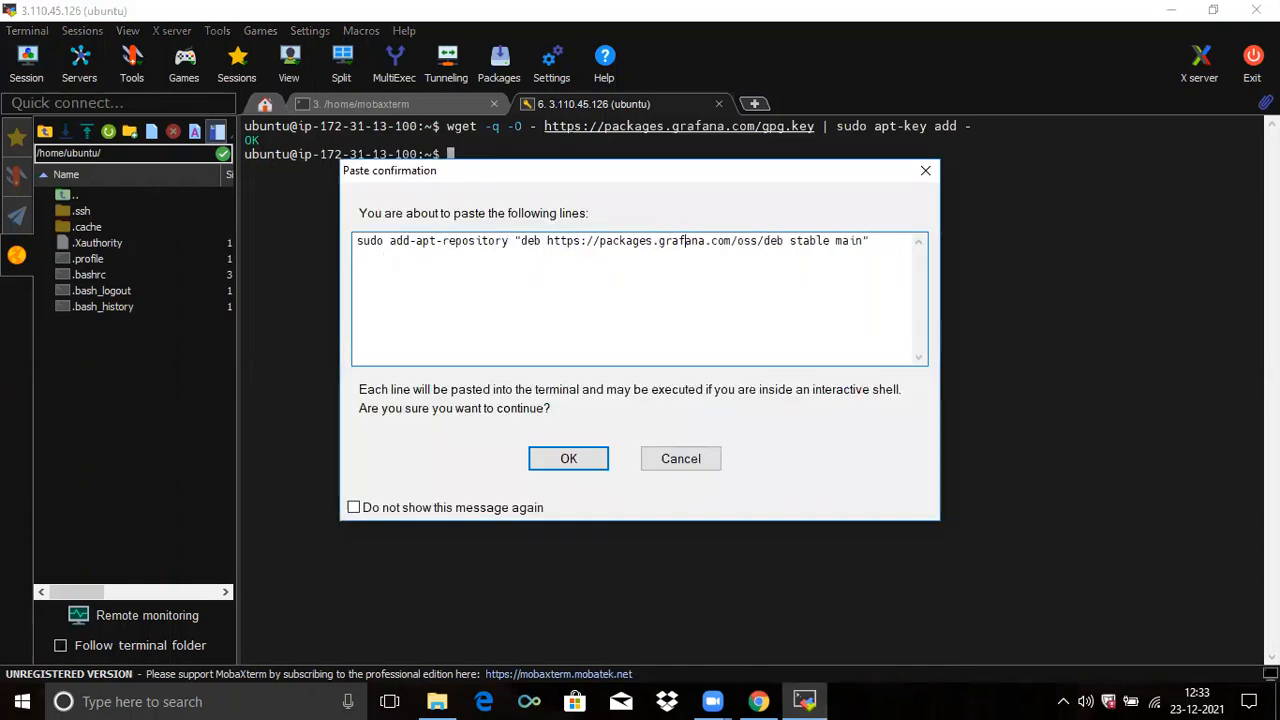
{"action": "left_click", "coordinate": [568, 459]}
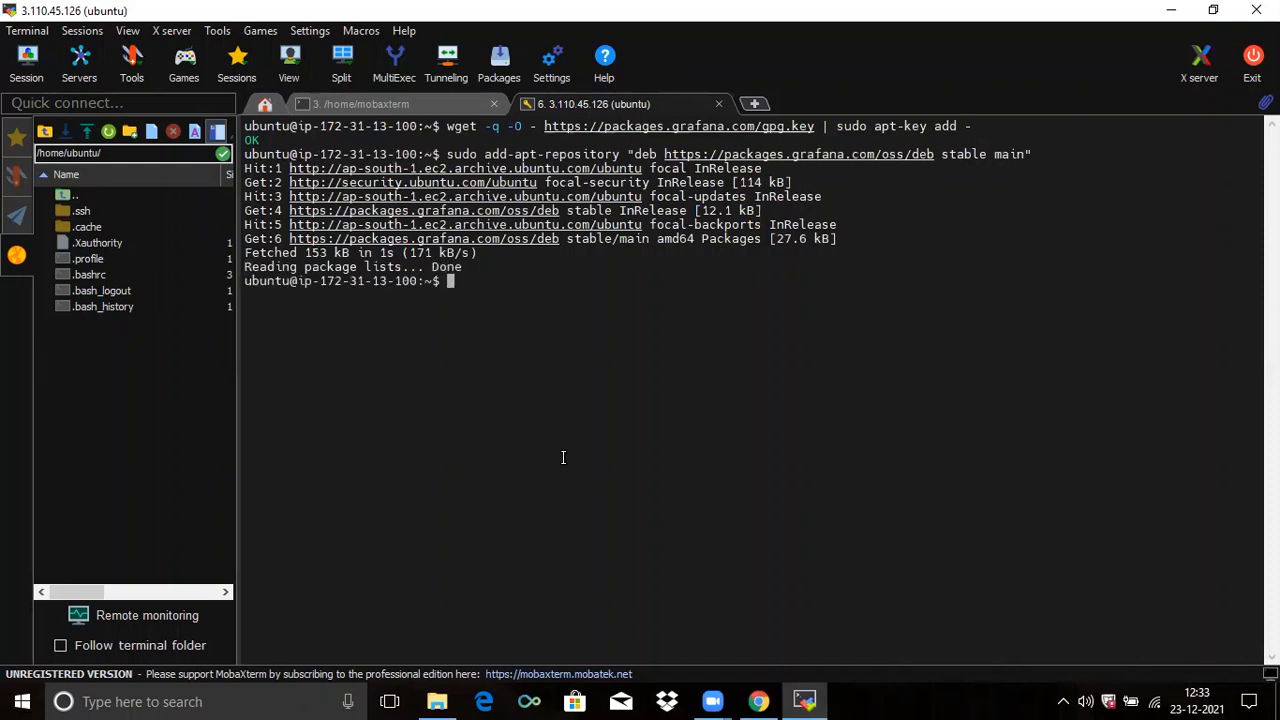
{"action": "type", "text": "clear"}
{"action": "key", "text": "Return"}
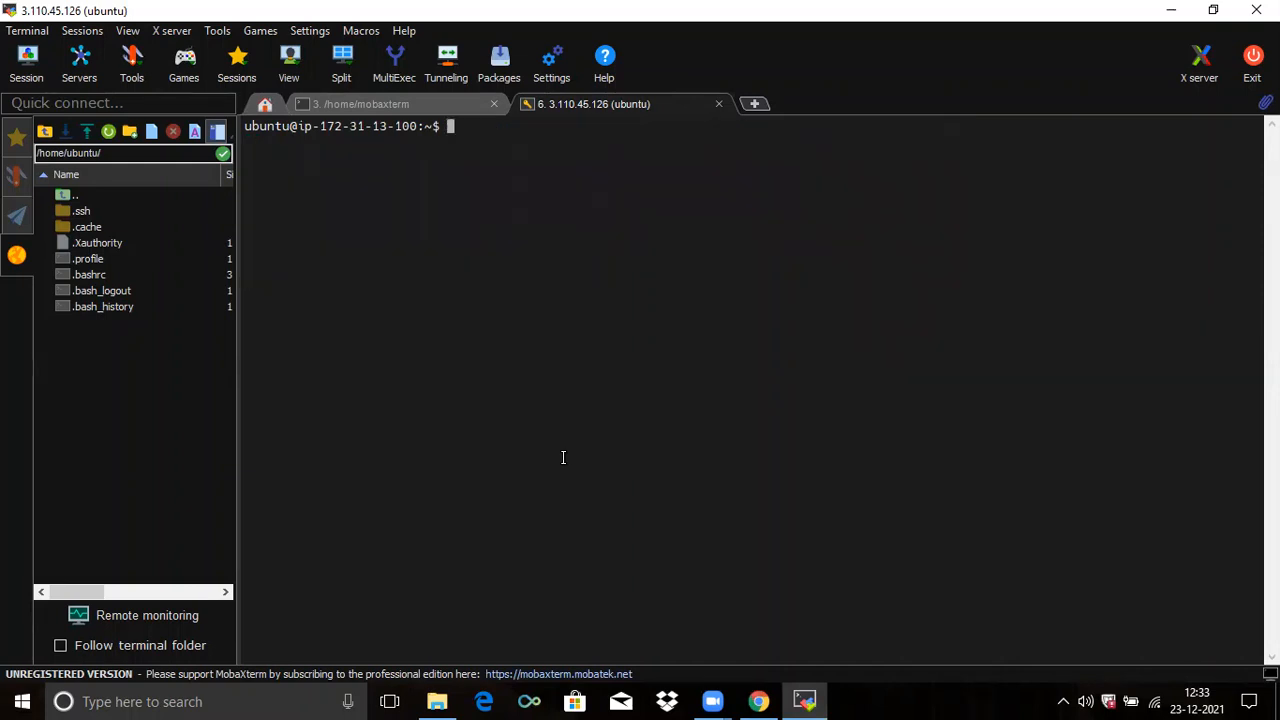
Step: Run sudo apt update from the guide to refresh package lists, then clear the terminal
{"action": "left_click", "coordinate": [759, 701]}
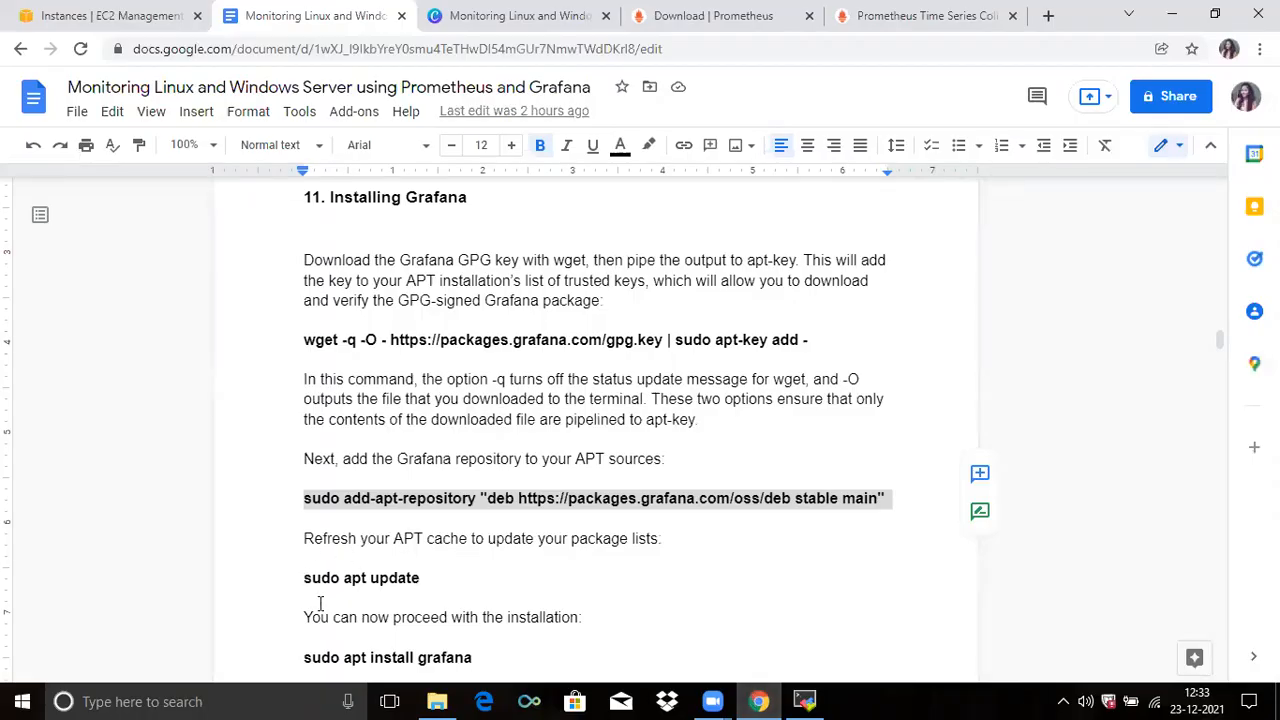
{"action": "left_click_drag", "start_coordinate": [307, 578], "coordinate": [422, 577]}
{"action": "key", "text": "ctrl+c"}
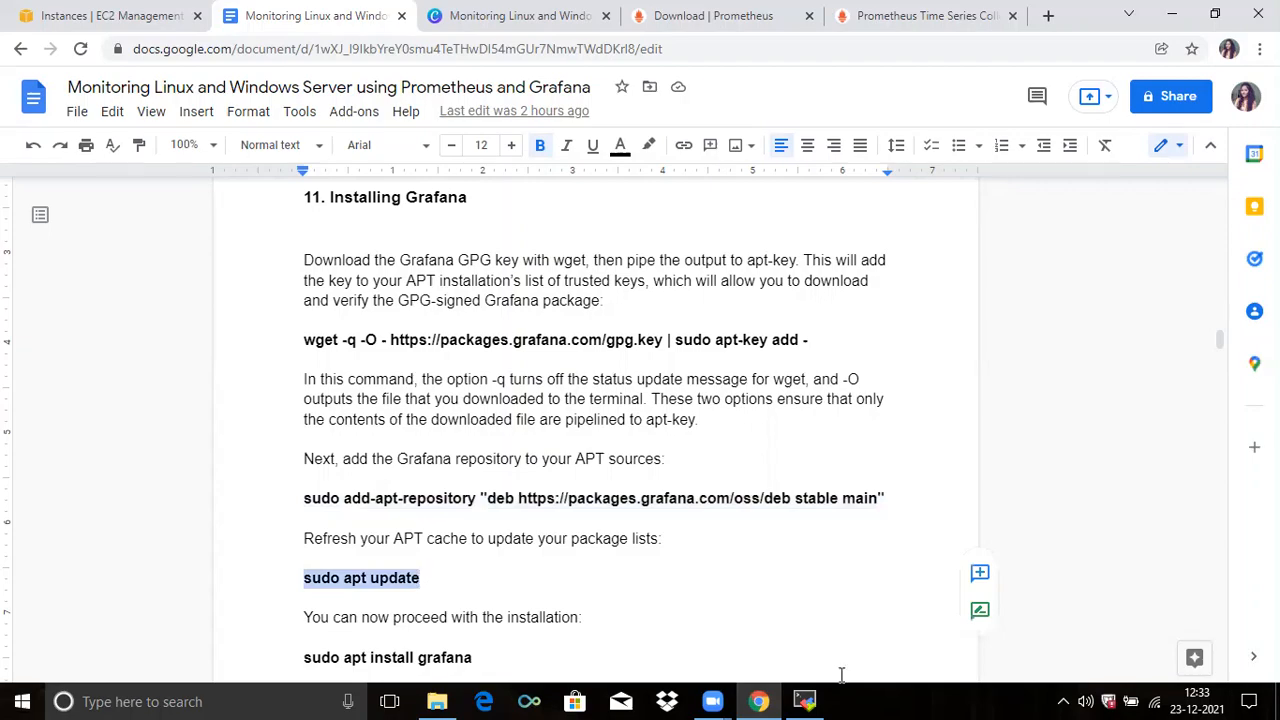
{"action": "key", "text": "alt+Tab"}
{"action": "right_click", "coordinate": [597, 326]}
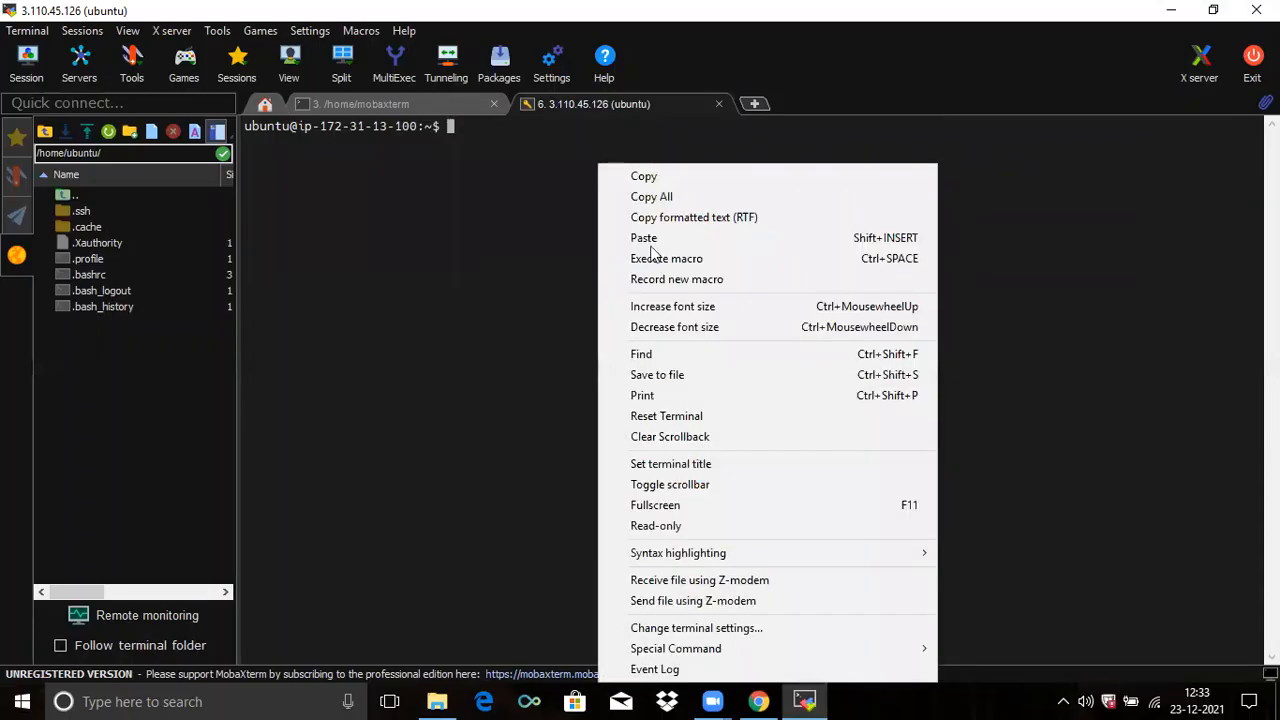
{"action": "left_click", "coordinate": [660, 240]}
{"action": "key", "text": "Return"}
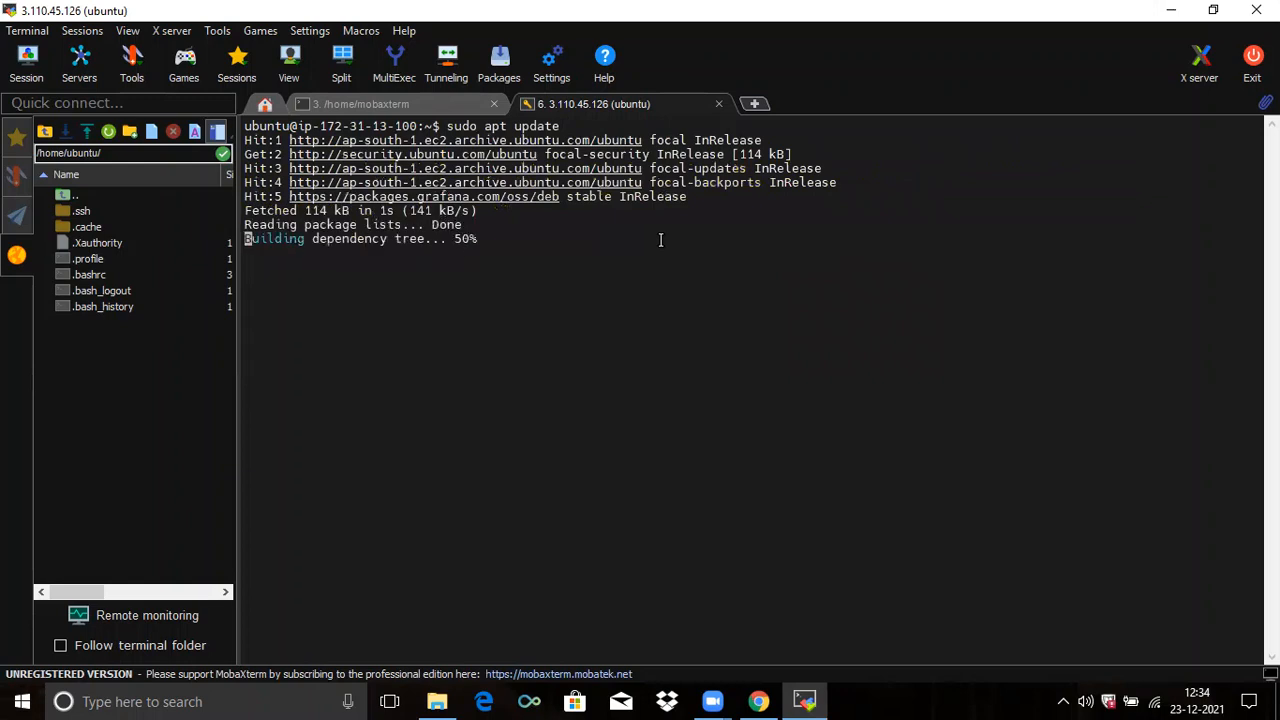
{"action": "type", "text": "clear"}
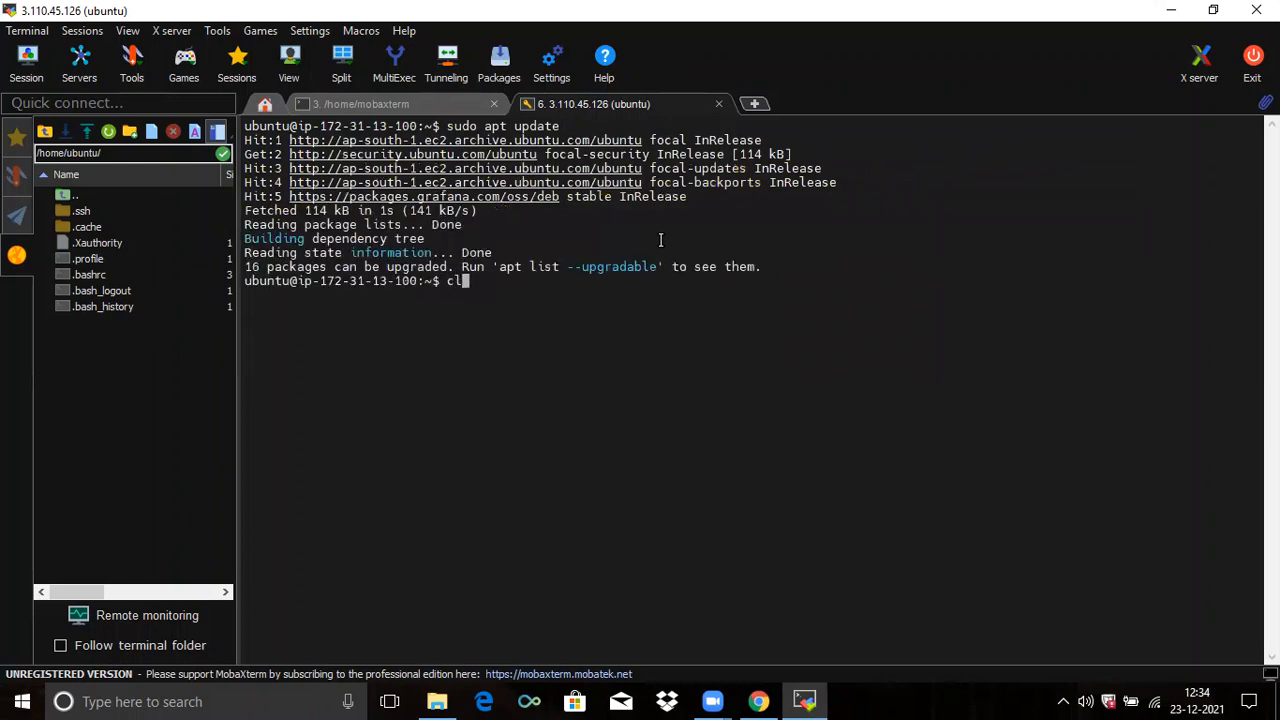
{"action": "key", "text": "Return"}
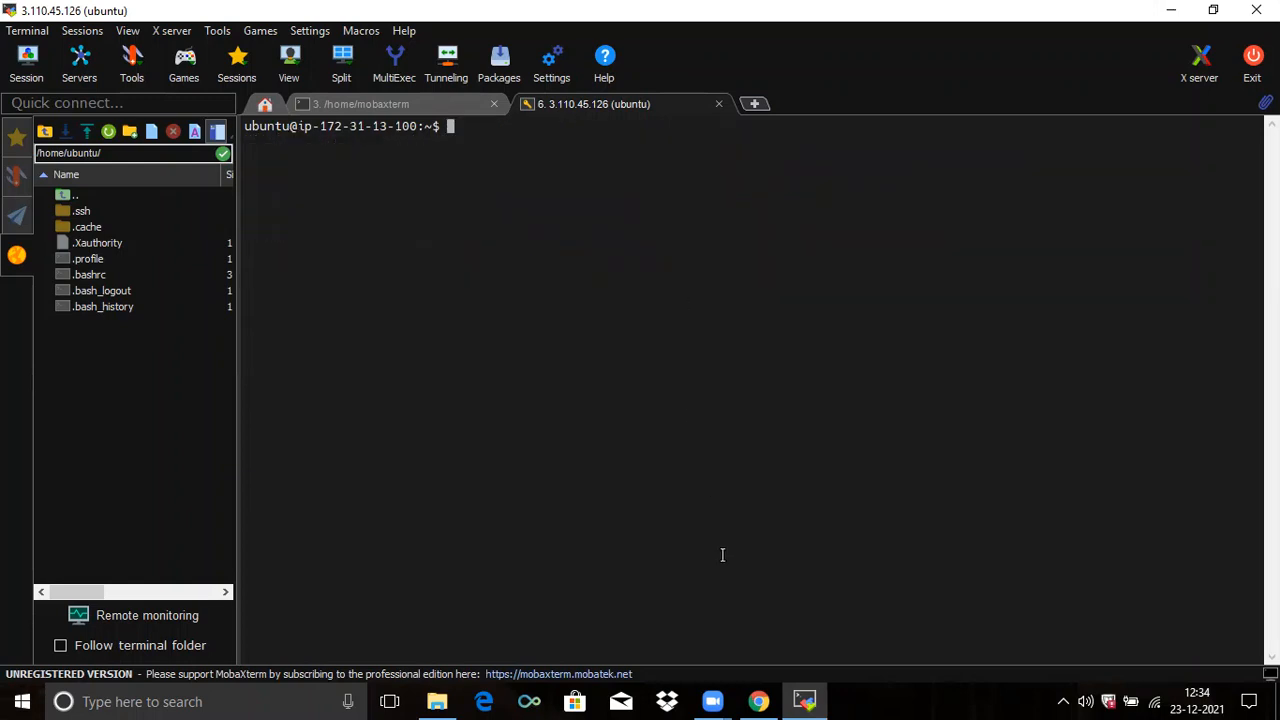
{"action": "left_click", "coordinate": [759, 701]}
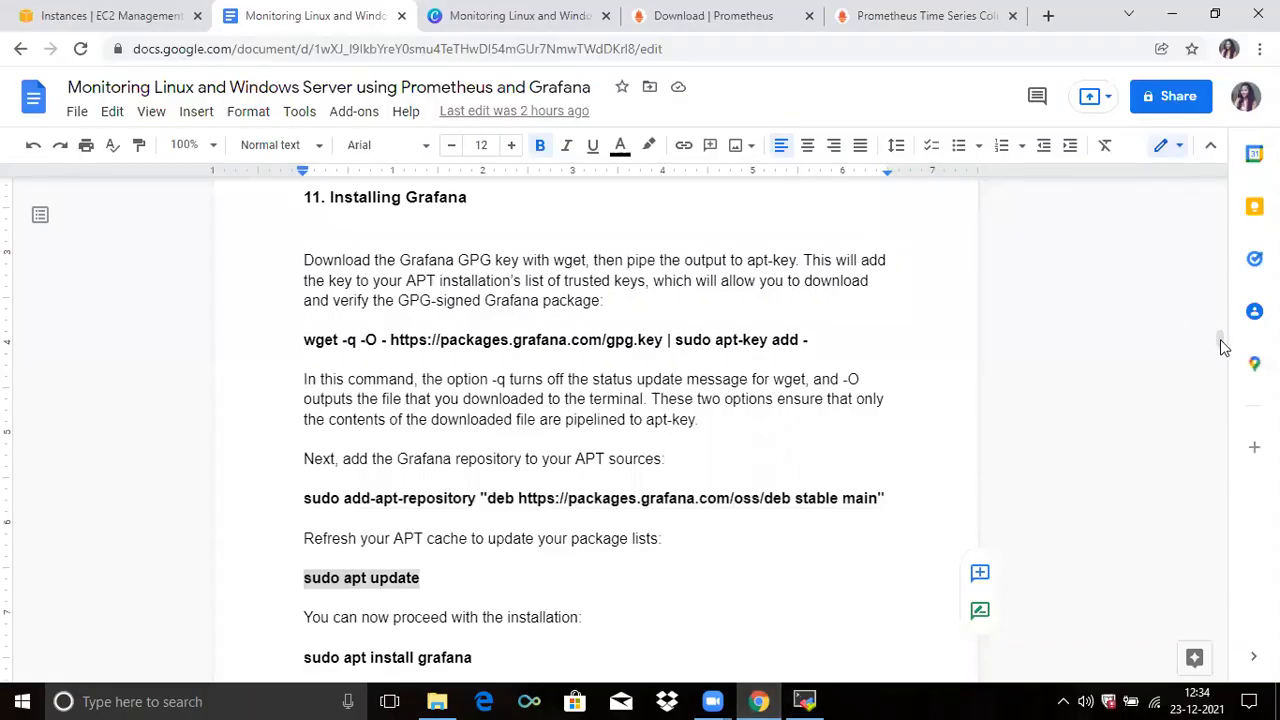
Step: Install grafana 8.3.3 via 'sudo apt install grafana' from the guide, accept with y, then clear the terminal
{"action": "left_click_drag", "start_coordinate": [1220, 345], "coordinate": [1222, 352]}
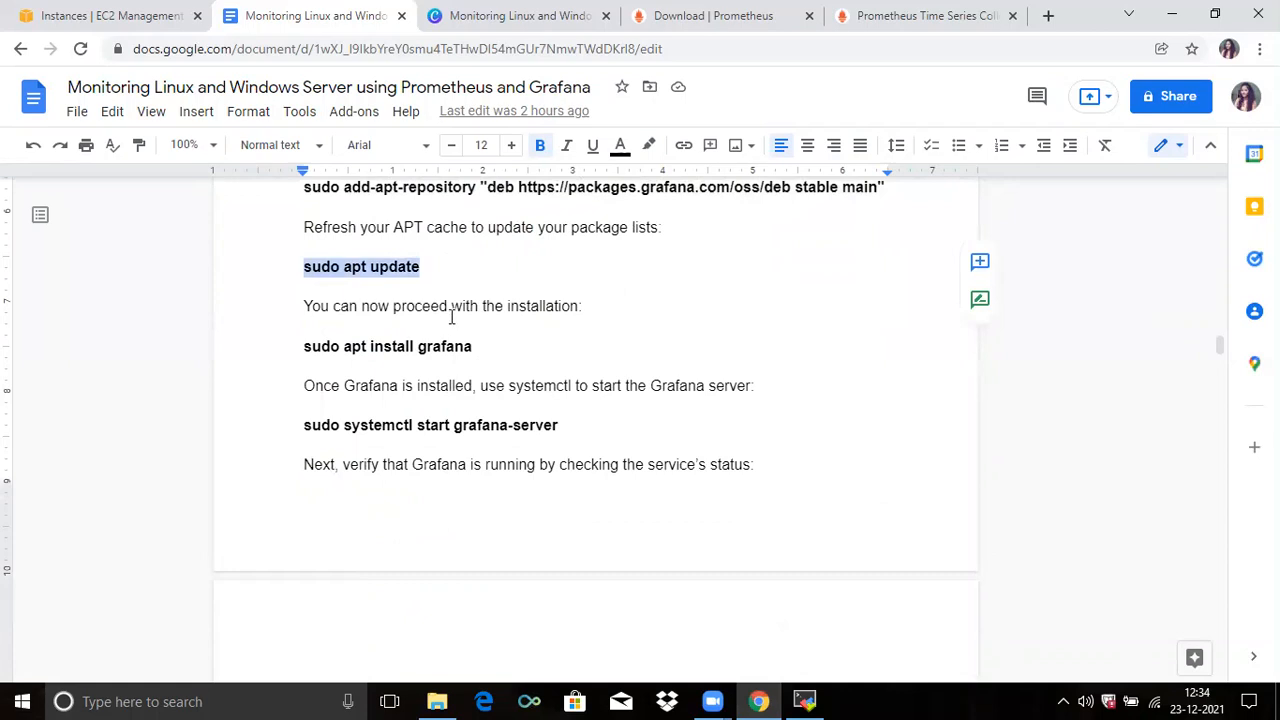
{"action": "left_click_drag", "start_coordinate": [294, 348], "coordinate": [483, 349]}
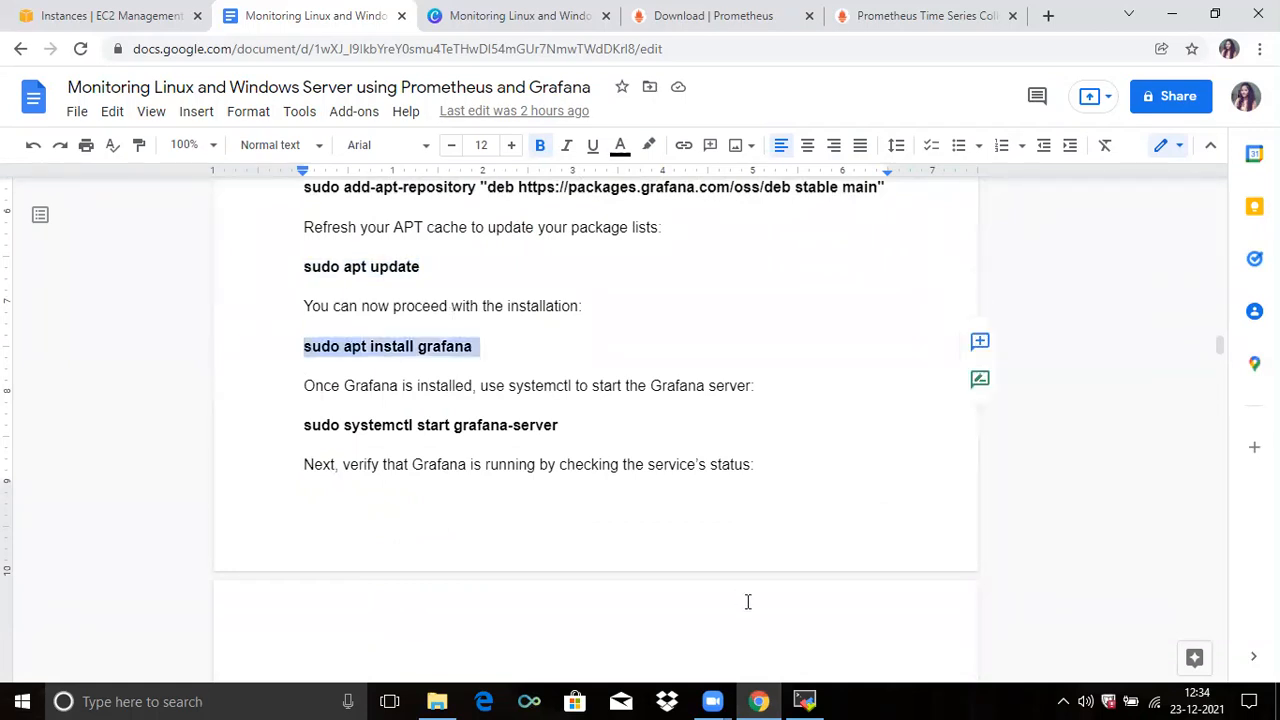
{"action": "left_click", "coordinate": [805, 701]}
{"action": "right_click", "coordinate": [604, 343]}
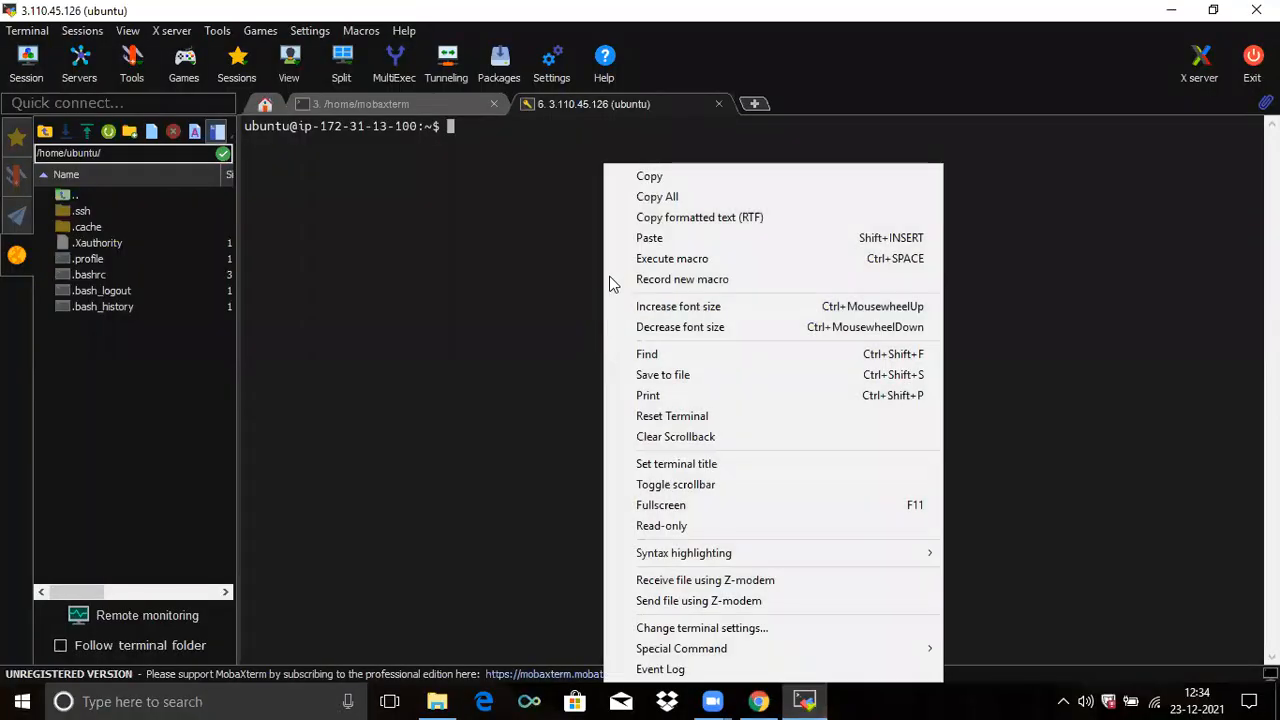
{"action": "left_click", "coordinate": [608, 240]}
{"action": "key", "text": "Return"}
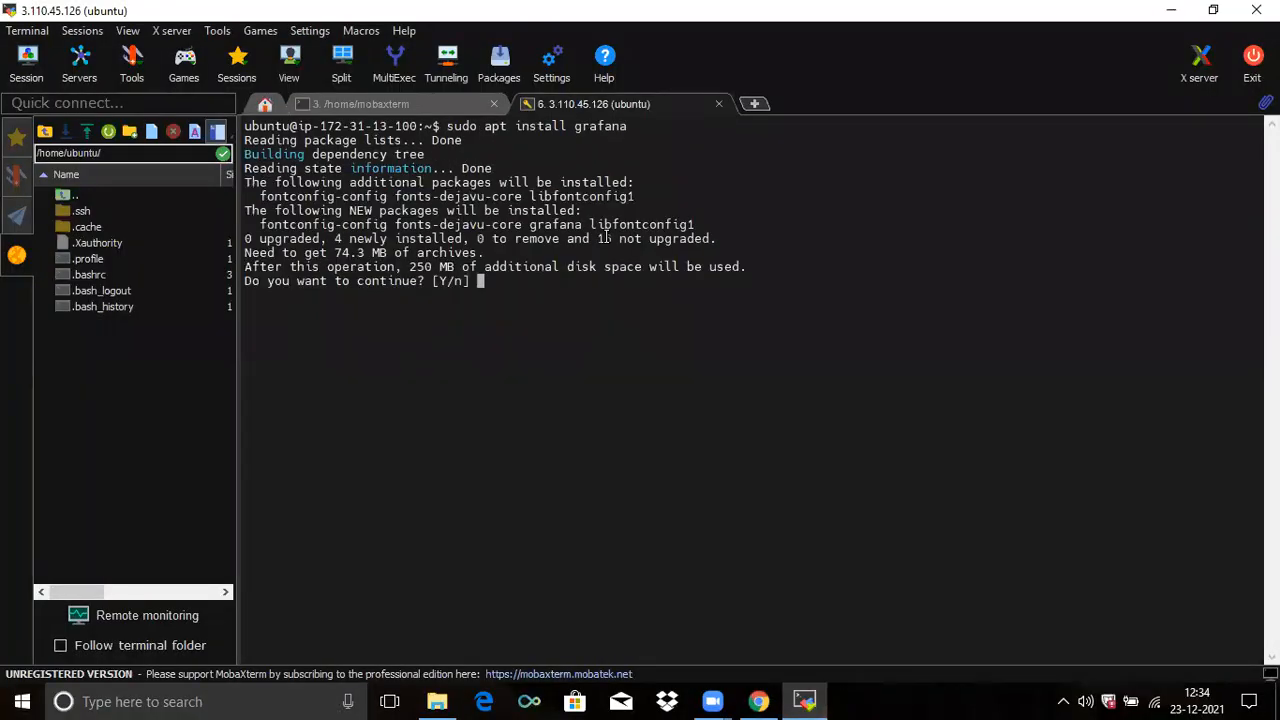
{"action": "type", "text": "y"}
{"action": "key", "text": "Return"}
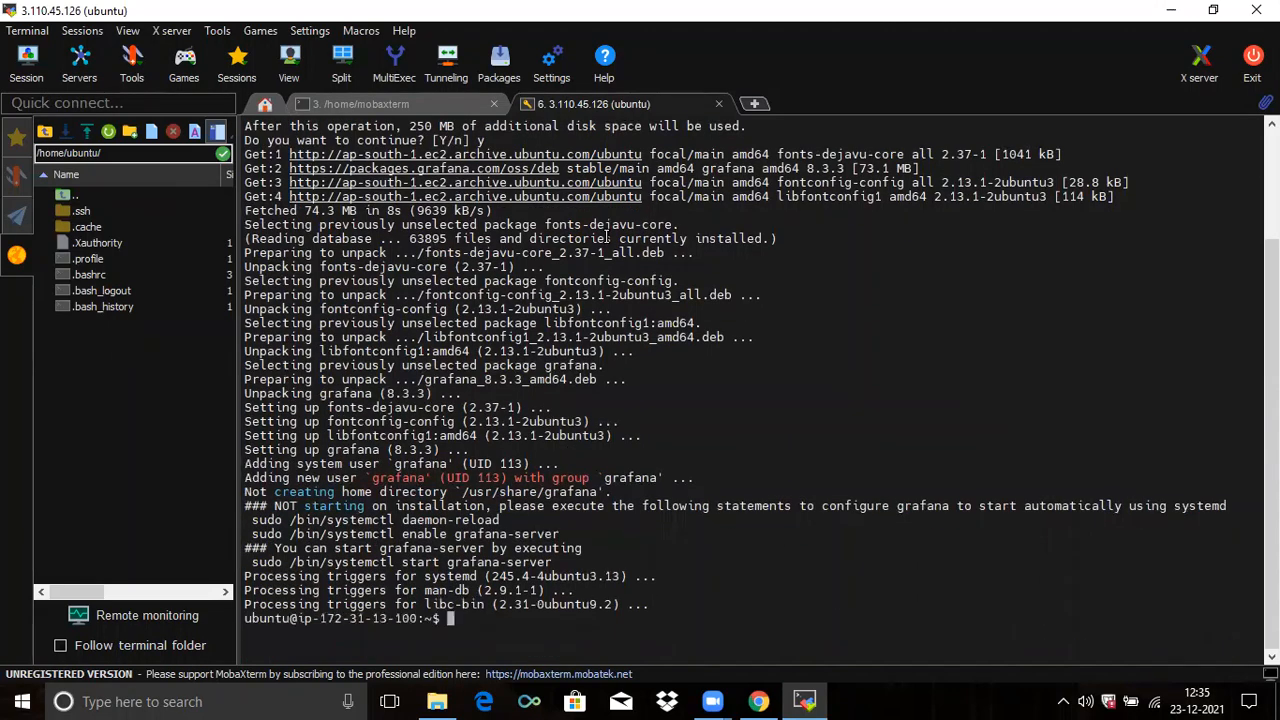
{"action": "type", "text": "clear"}
{"action": "key", "text": "Return"}
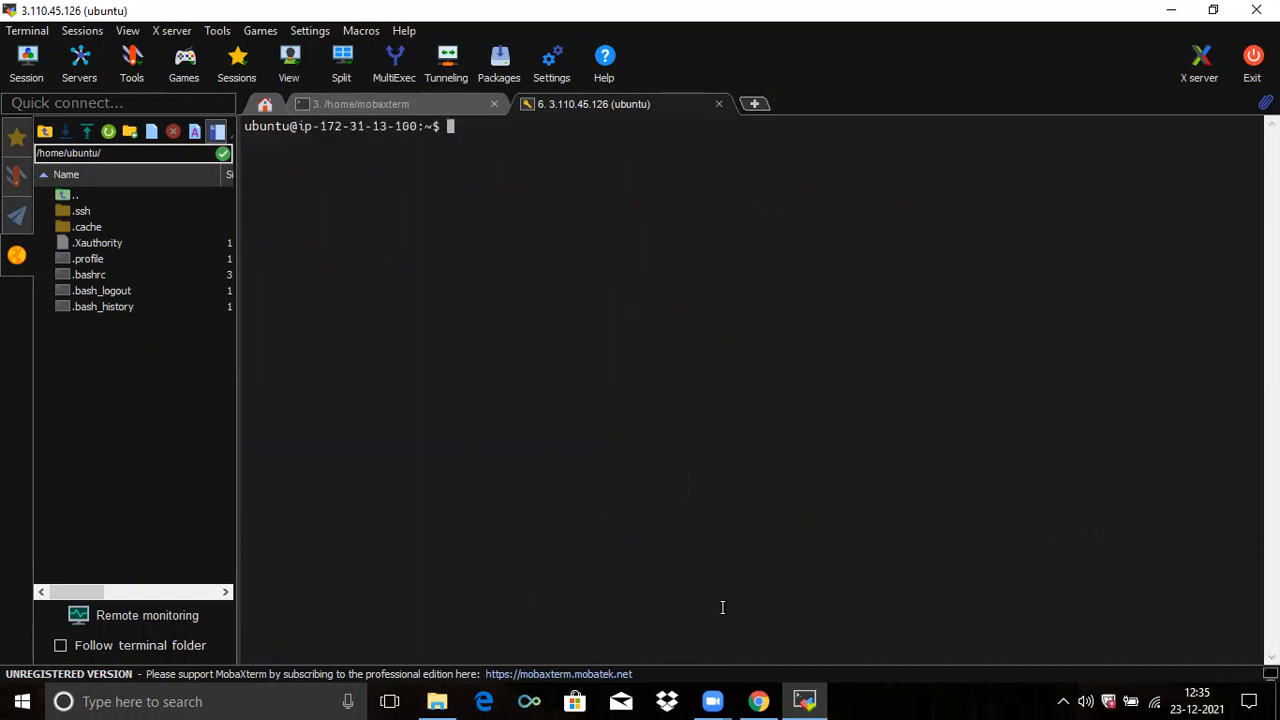
Step: Copy 'sudo systemctl start grafana-server' from the guide and run it on the server
{"action": "left_click", "coordinate": [760, 701]}
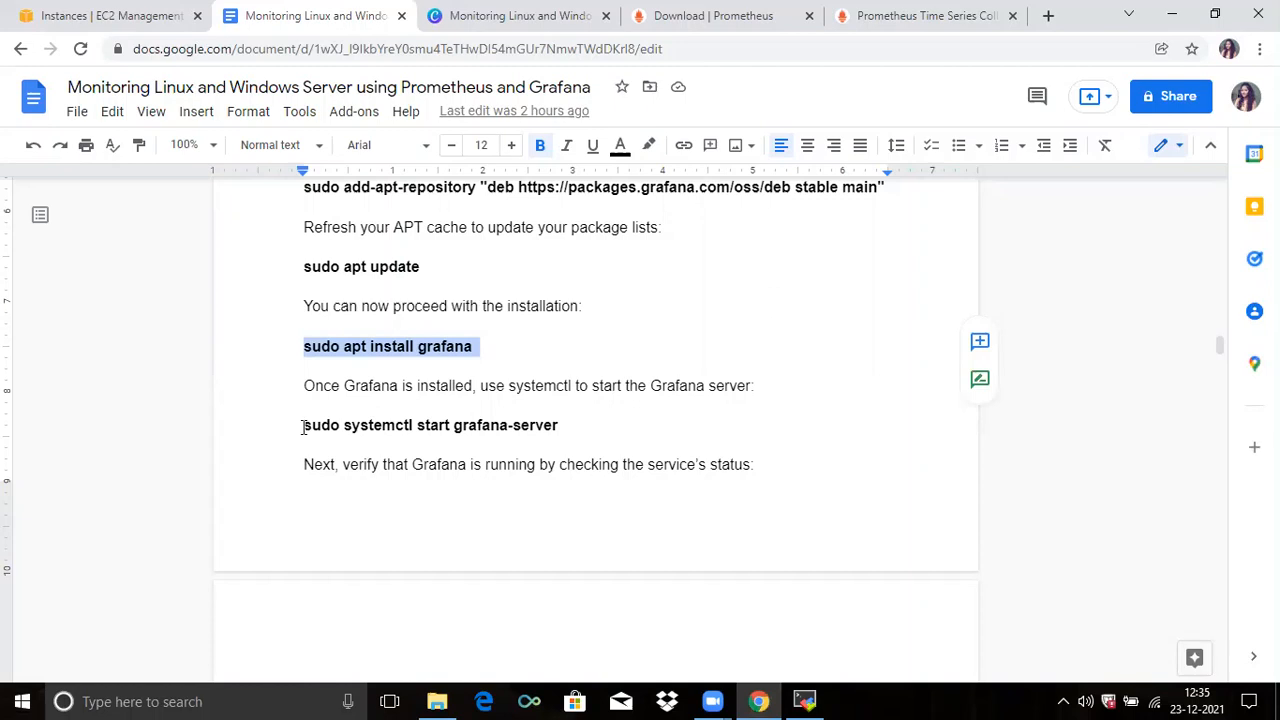
{"action": "left_click", "coordinate": [303, 425]}
{"action": "left_click", "coordinate": [573, 425], "text": "shift"}
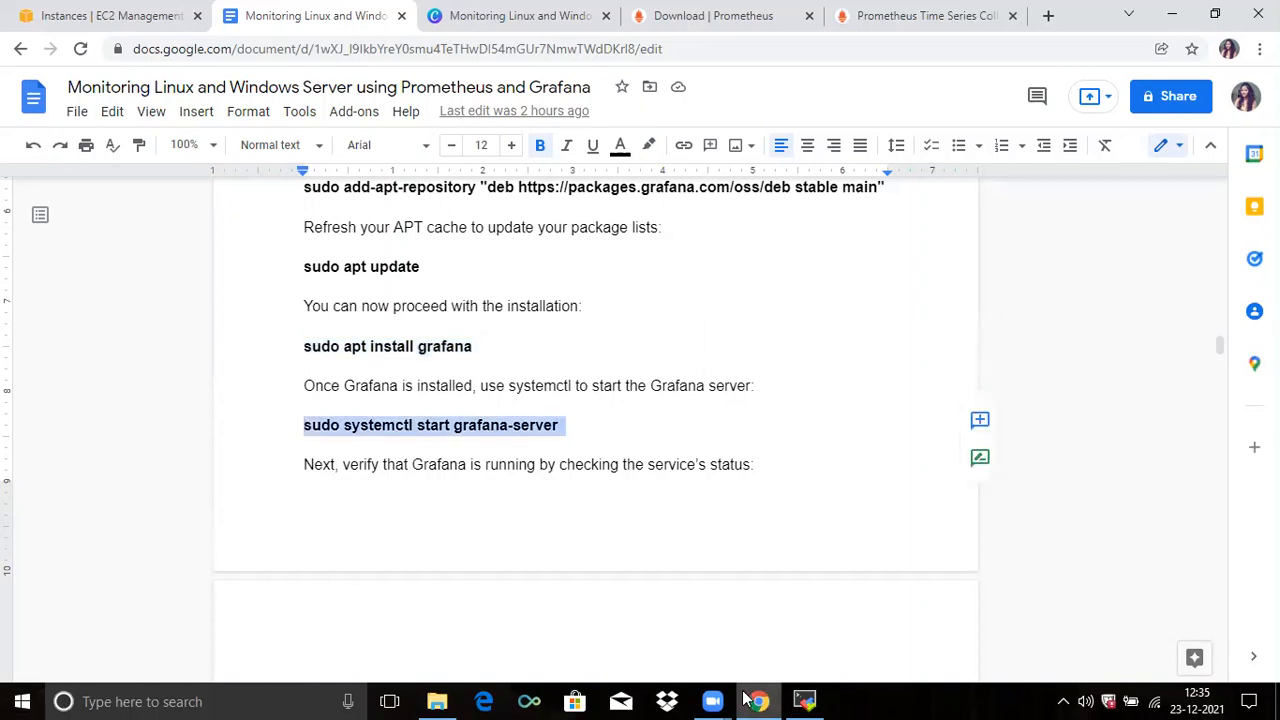
{"action": "left_click", "coordinate": [804, 701]}
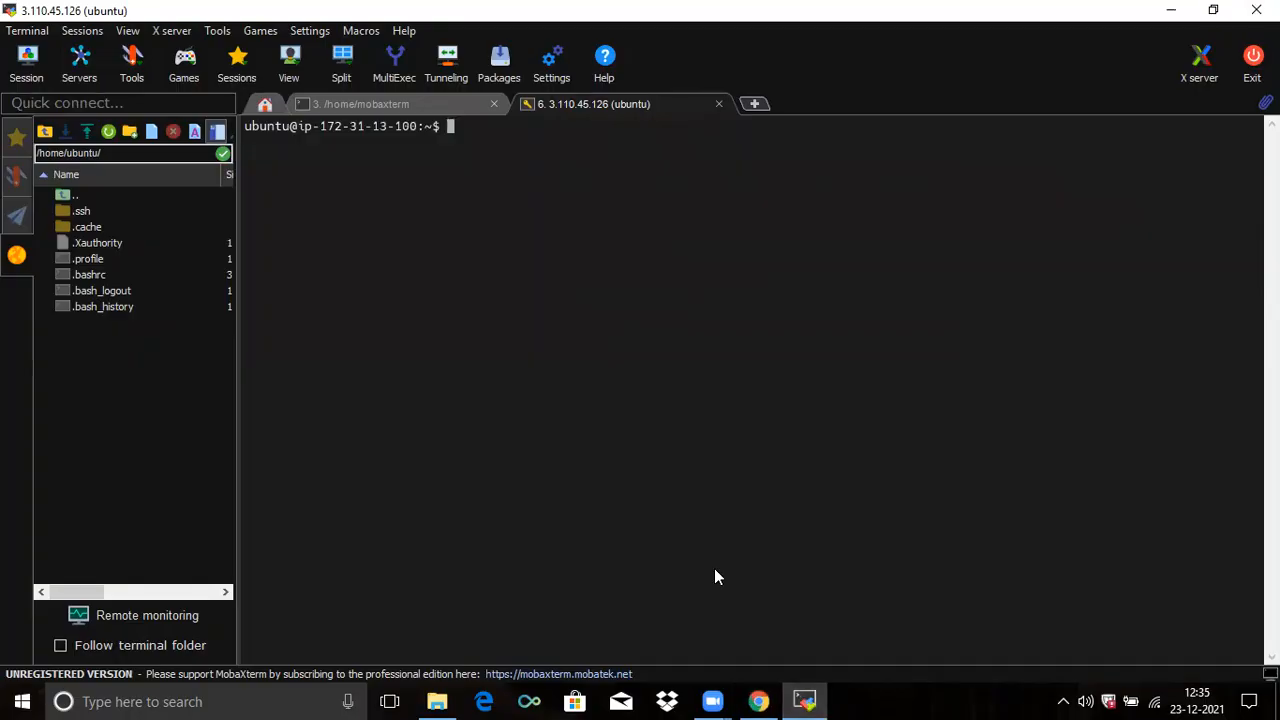
{"action": "right_click", "coordinate": [714, 568]}
{"action": "left_click", "coordinate": [759, 124]}
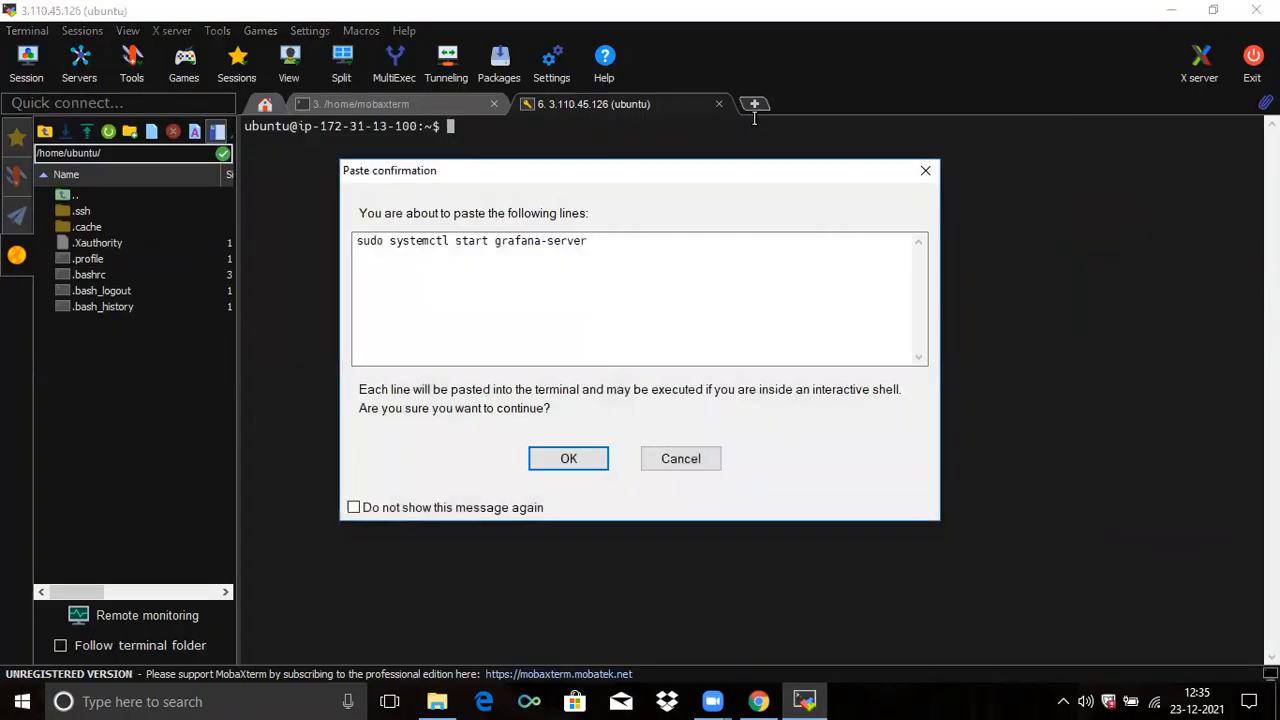
{"action": "key", "text": "Return"}
Step: Change the command to 'systemctl status grafana-server', confirm it shows active (running), and return to the guide
{"action": "key", "text": "Up"}
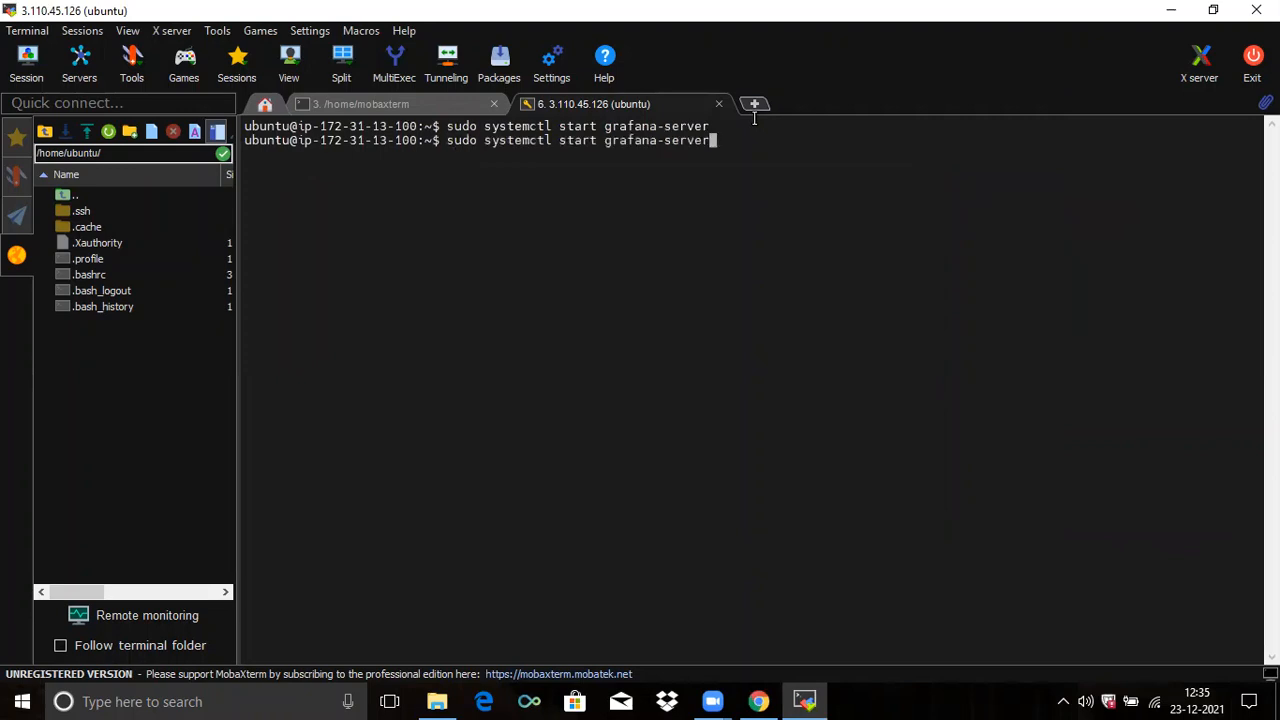
{"action": "key", "text": "Left"}
{"action": "key", "text": "Left"}
{"action": "key", "text": "Left"}
{"action": "key", "text": "Left"}
{"action": "key", "text": "Left"}
{"action": "key", "text": "Left"}
{"action": "key", "text": "Left"}
{"action": "key", "text": "Left"}
{"action": "key", "text": "Left"}
{"action": "key", "text": "Left"}
{"action": "key", "text": "Left"}
{"action": "key", "text": "Left"}
{"action": "key", "text": "Left"}
{"action": "key", "text": "Left"}
{"action": "key", "text": "Left"}
{"action": "key", "text": "BackSpace"}
{"action": "key", "text": "BackSpace"}
{"action": "type", "text": "tu"}
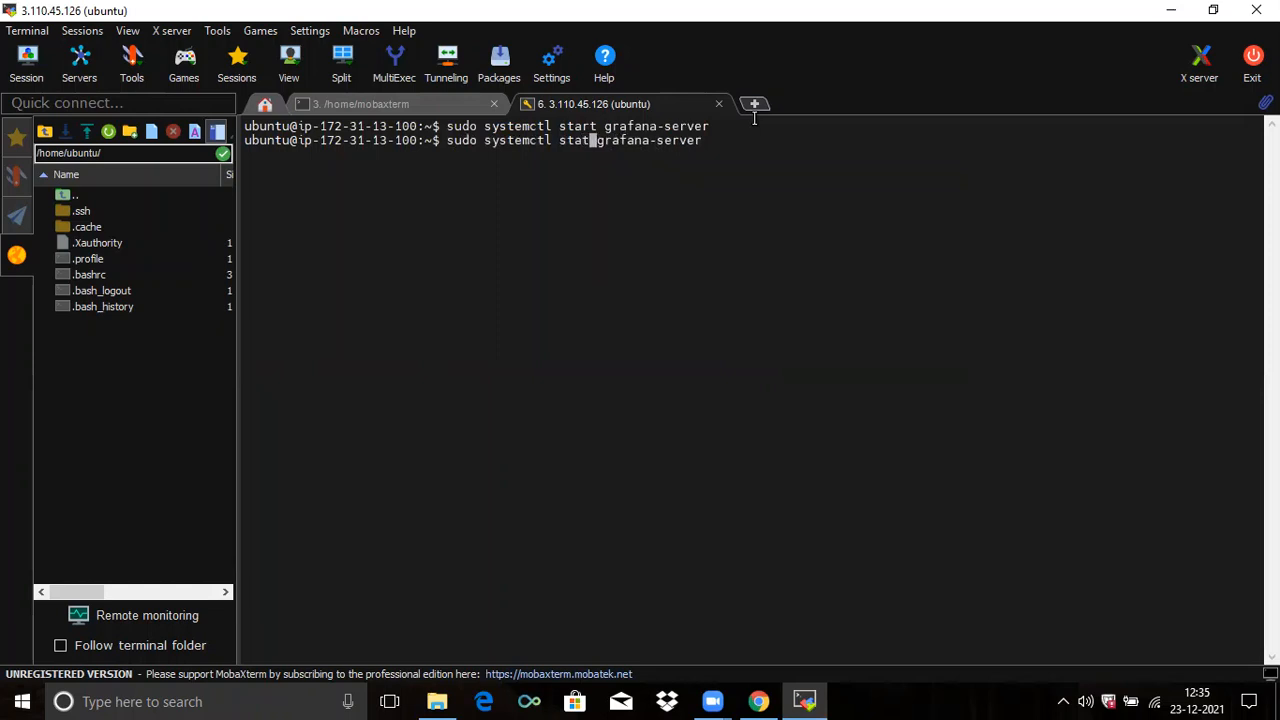
{"action": "type", "text": "s"}
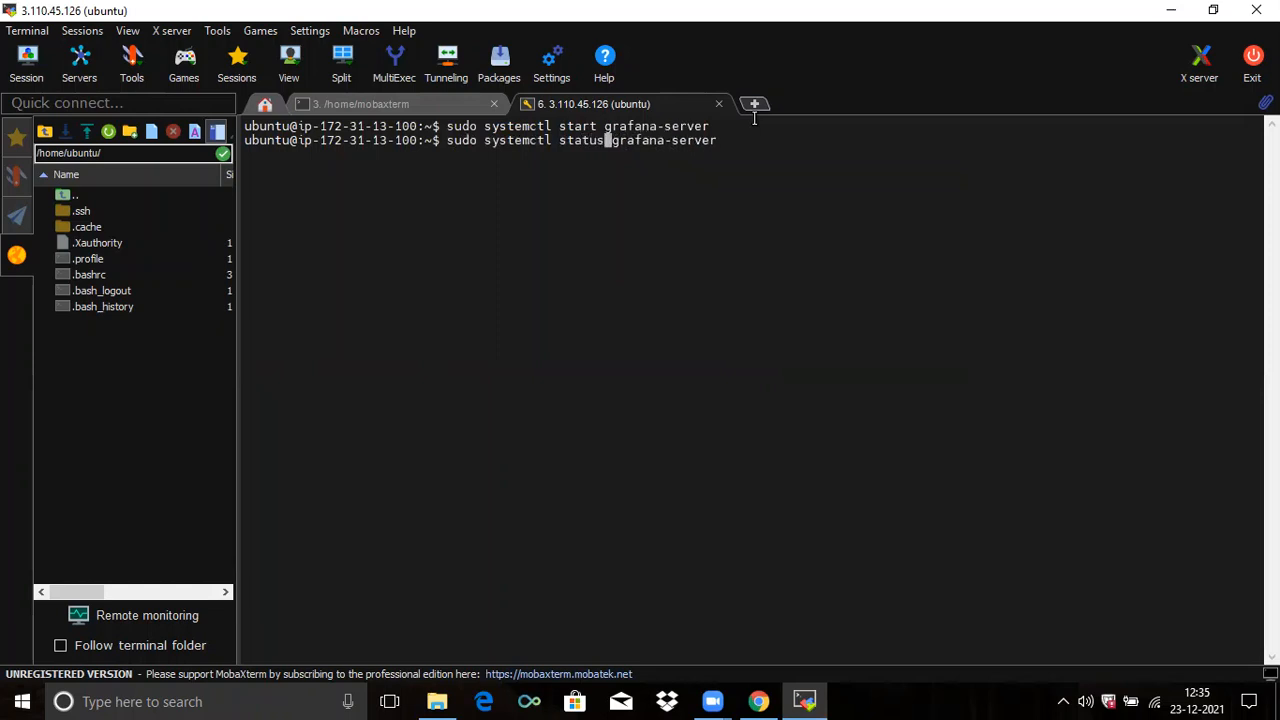
{"action": "key", "text": "Return"}
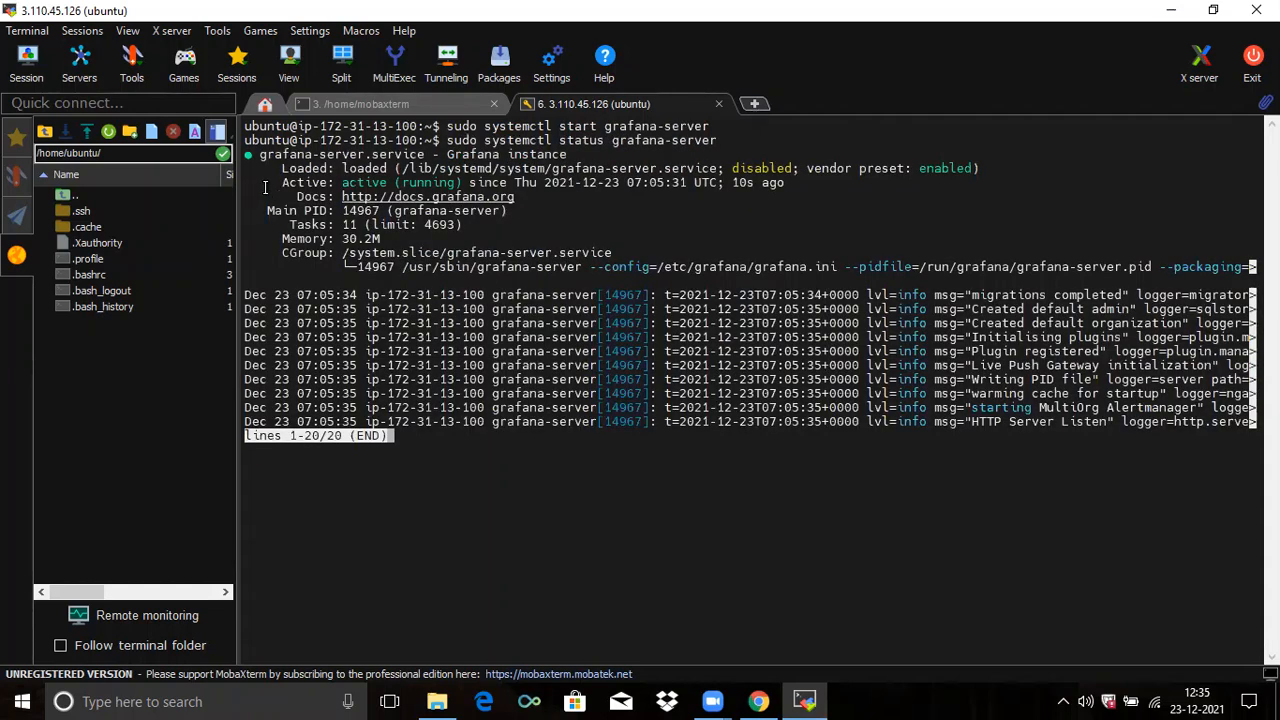
{"action": "left_click_drag", "start_coordinate": [267, 183], "coordinate": [463, 183]}
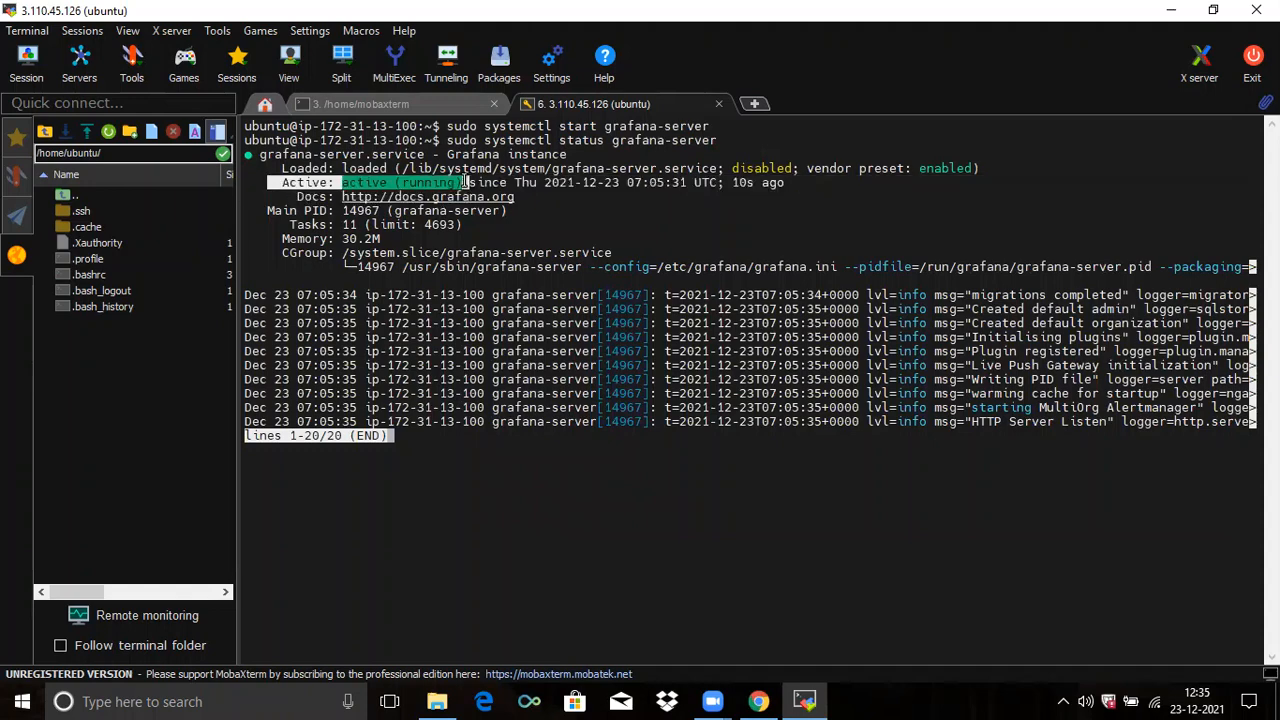
{"action": "left_click", "coordinate": [71, 701]}
{"action": "left_click", "coordinate": [206, 320]}
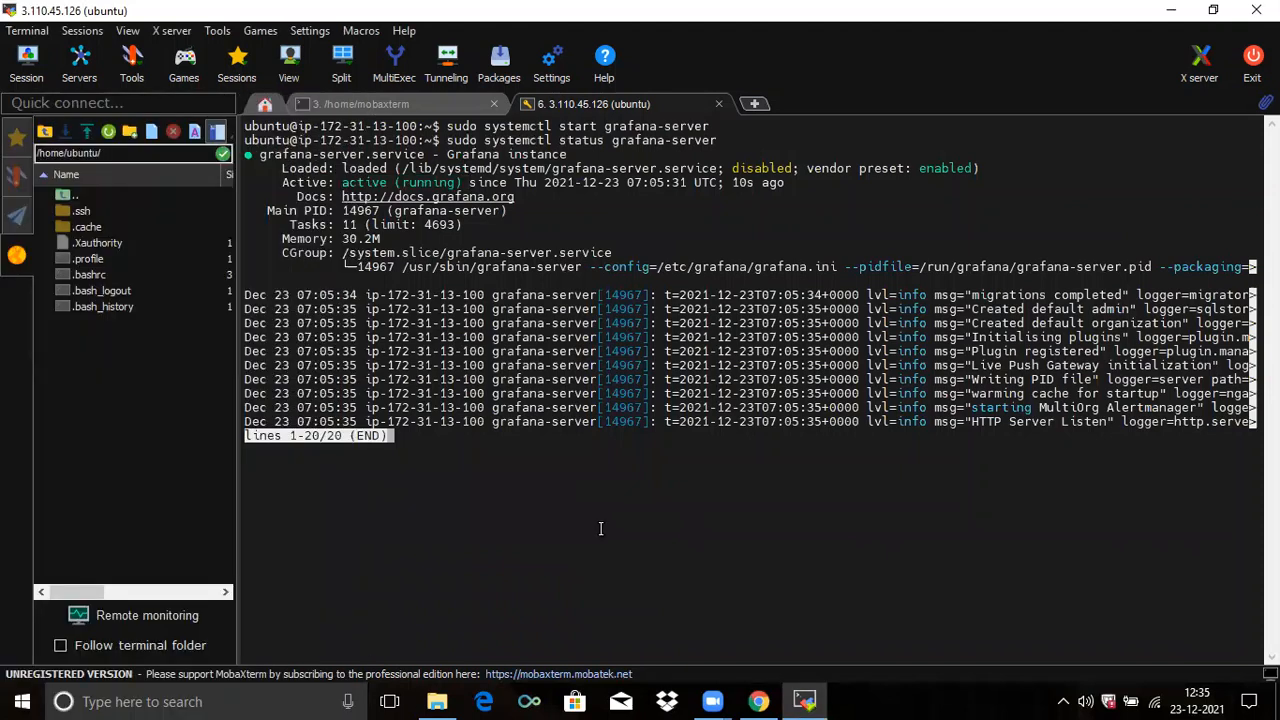
{"action": "key", "text": "ctrl+z"}
{"action": "left_click", "coordinate": [766, 700]}
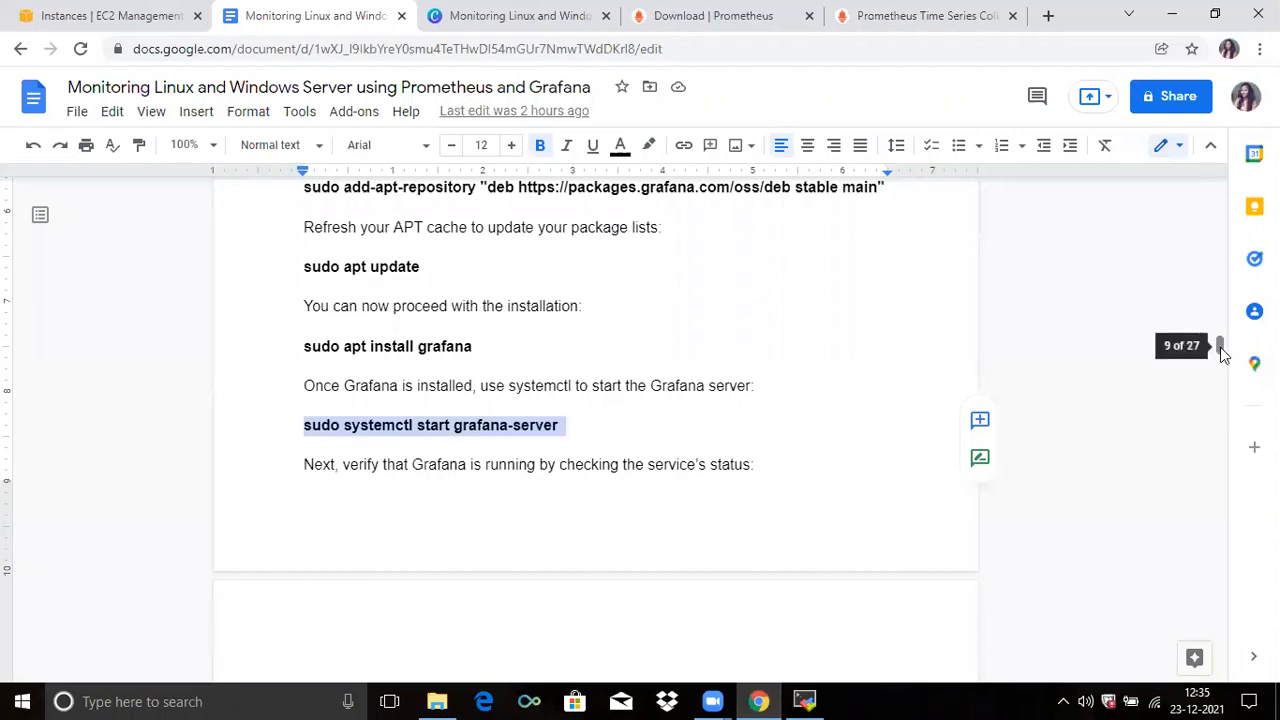
Step: Copy 'sudo systemctl enable grafana-server.service' from the guide and run it in the server terminal
{"action": "left_click_drag", "start_coordinate": [1220, 350], "coordinate": [1222, 361]}
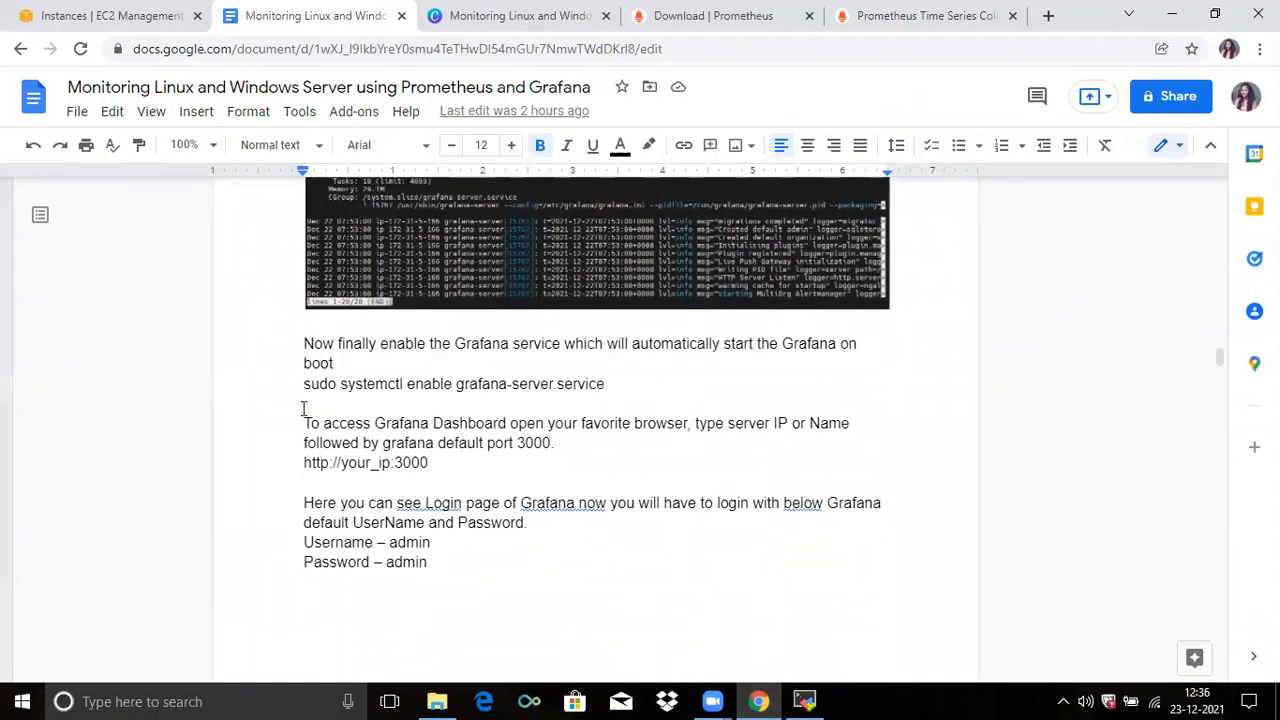
{"action": "left_click_drag", "start_coordinate": [303, 384], "coordinate": [618, 388]}
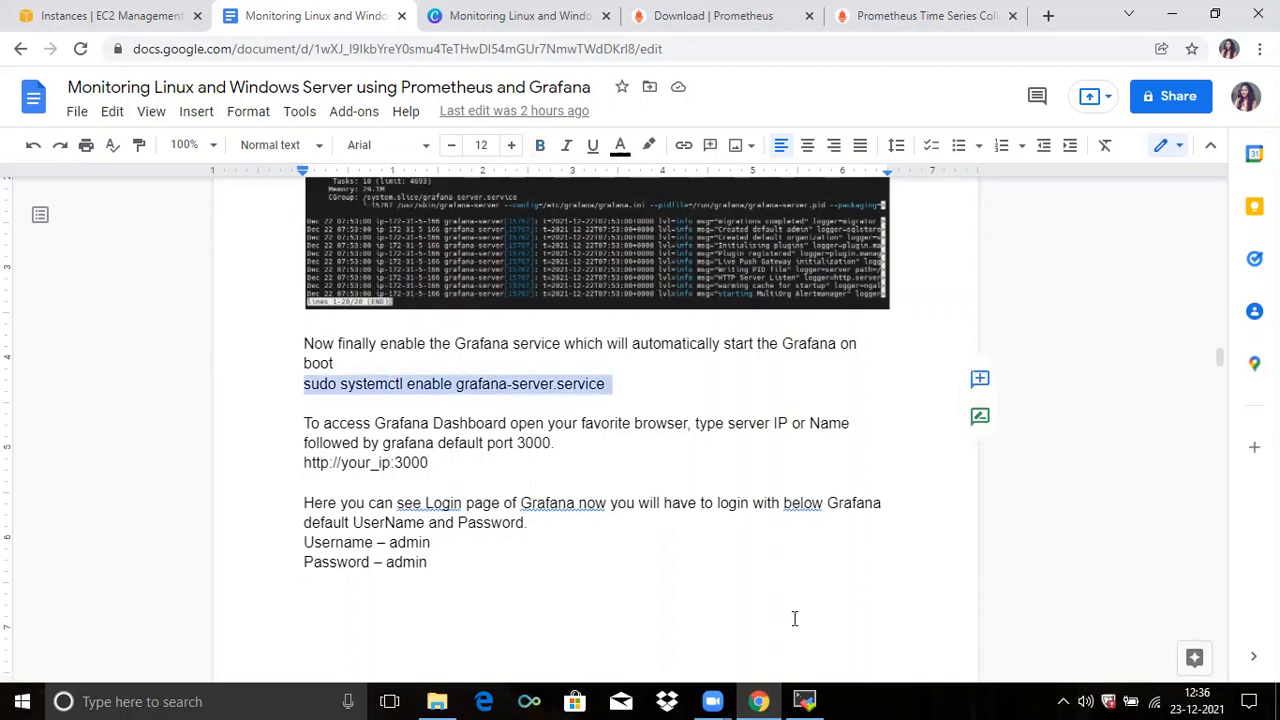
{"action": "left_click", "coordinate": [822, 700]}
{"action": "right_click", "coordinate": [647, 379]}
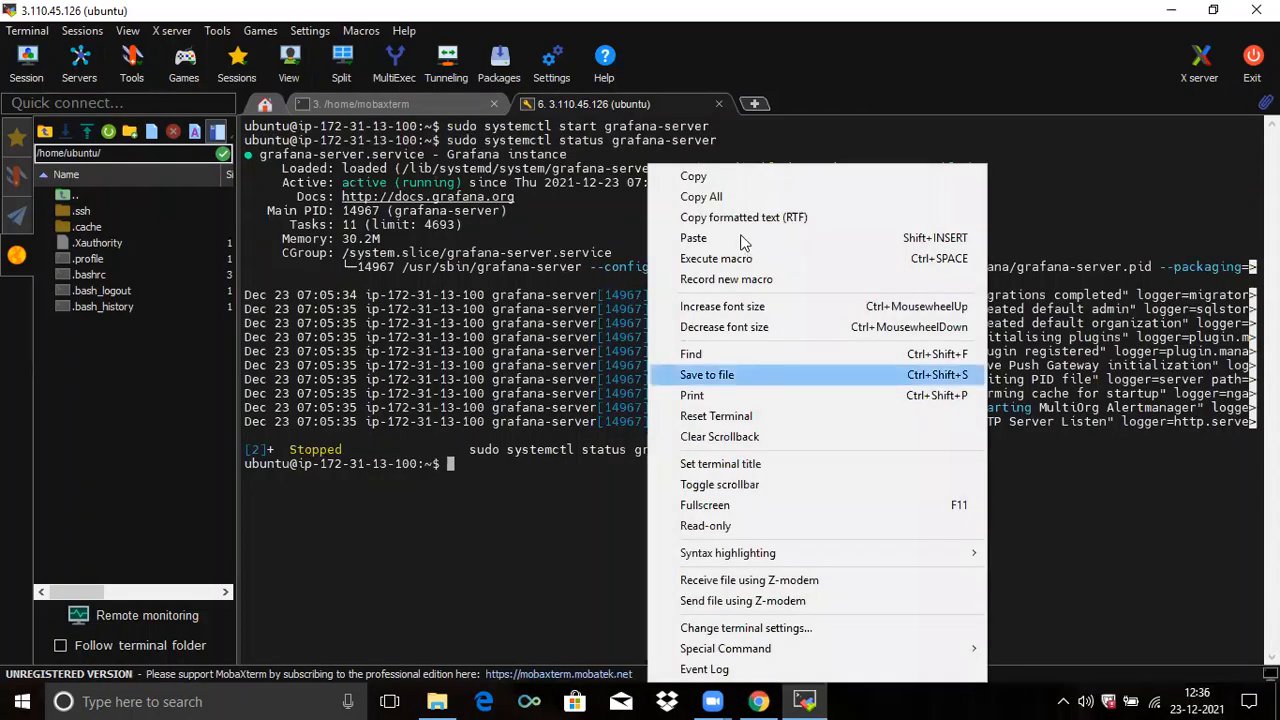
{"action": "left_click", "coordinate": [740, 236]}
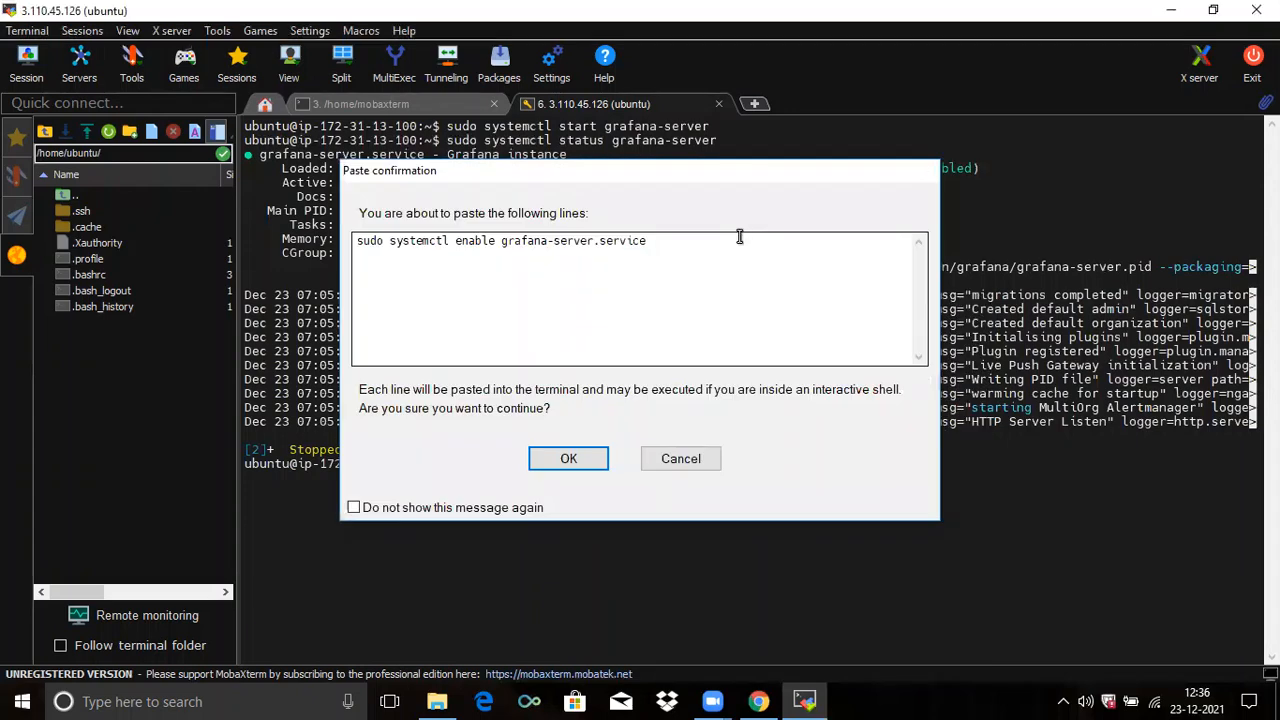
{"action": "key", "text": "Return"}
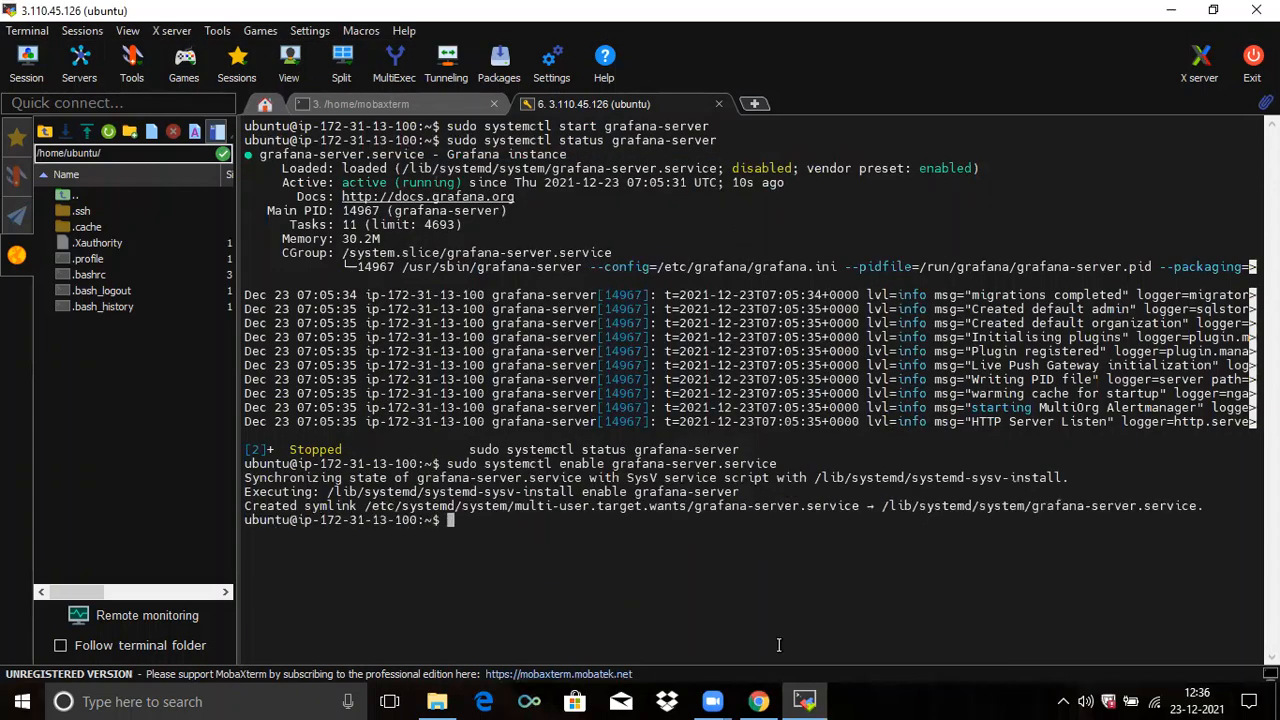
{"action": "left_click", "coordinate": [762, 698]}
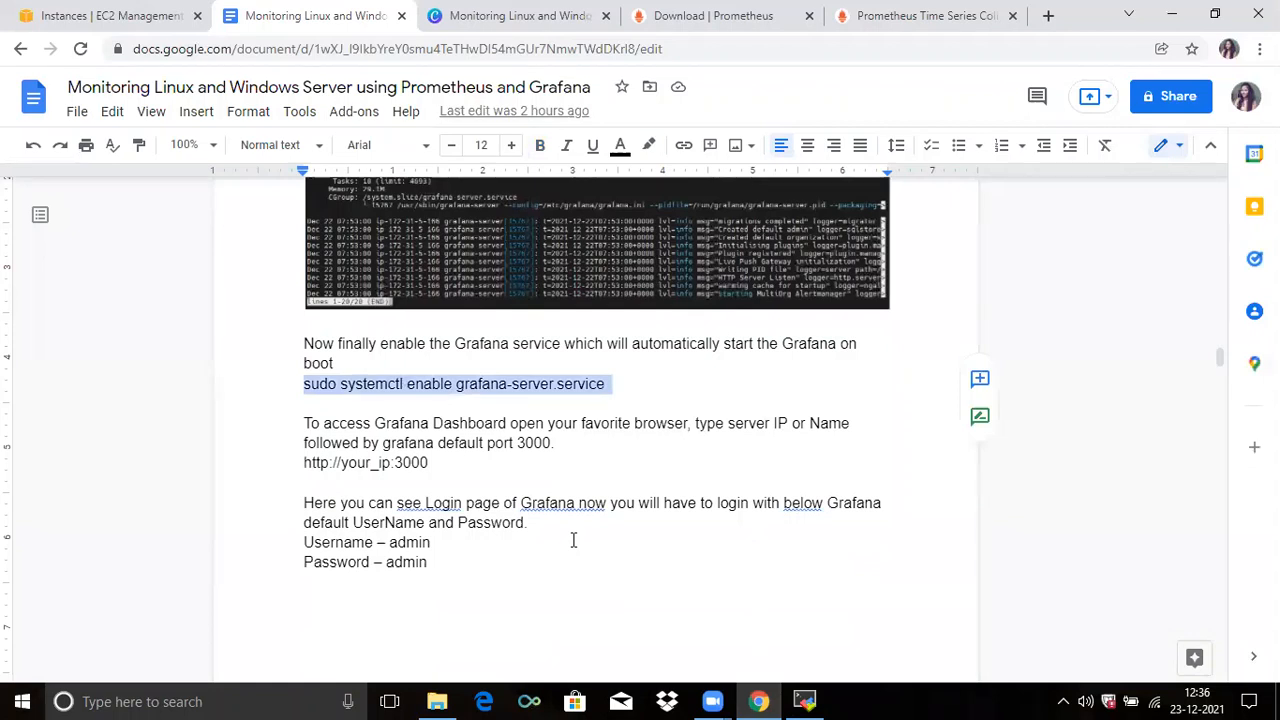
Step: Copy the EC2 instance's public IPv4 and load 3.110.45.126:3000 in a new browser tab
{"action": "left_click", "coordinate": [613, 463]}
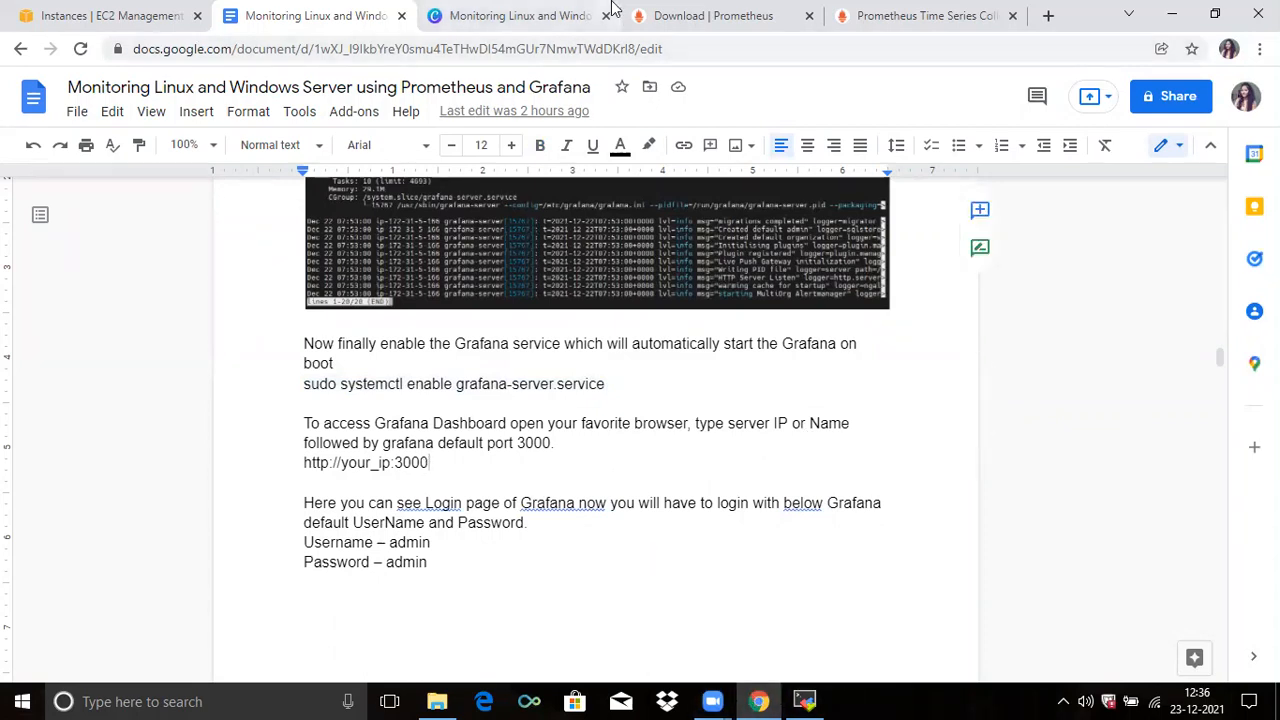
{"action": "left_click", "coordinate": [135, 10]}
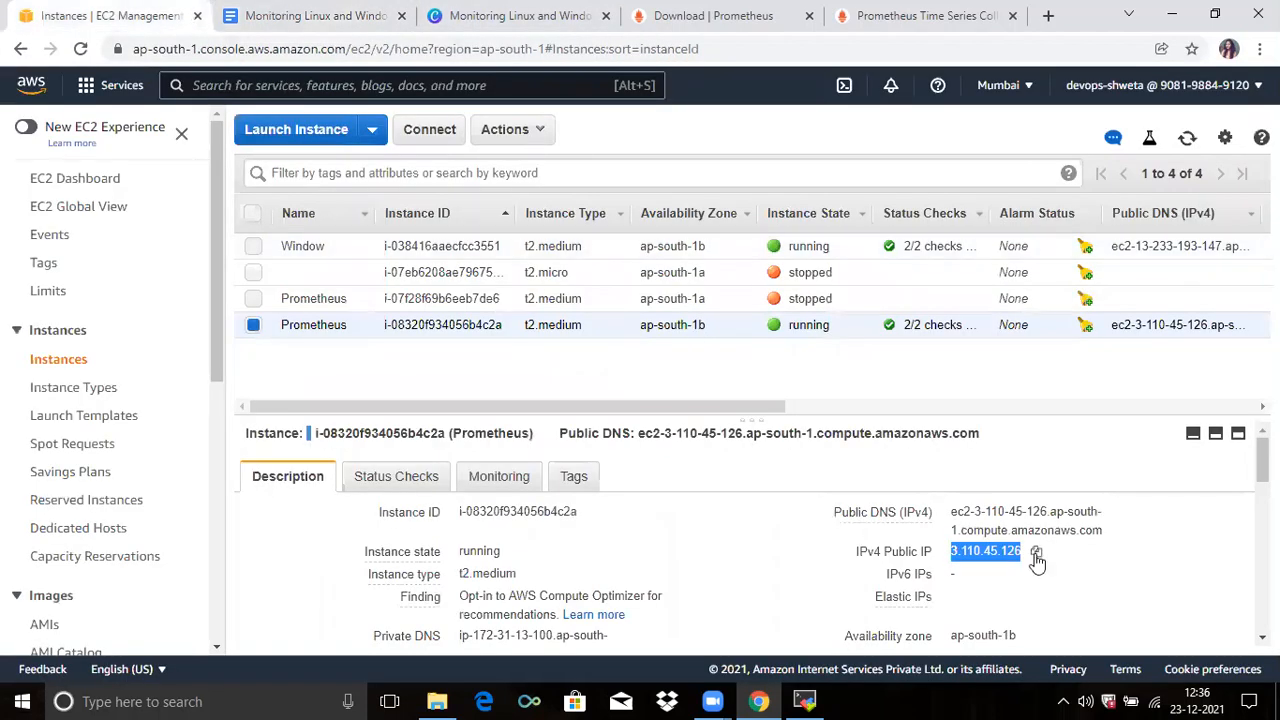
{"action": "left_click", "coordinate": [1036, 556]}
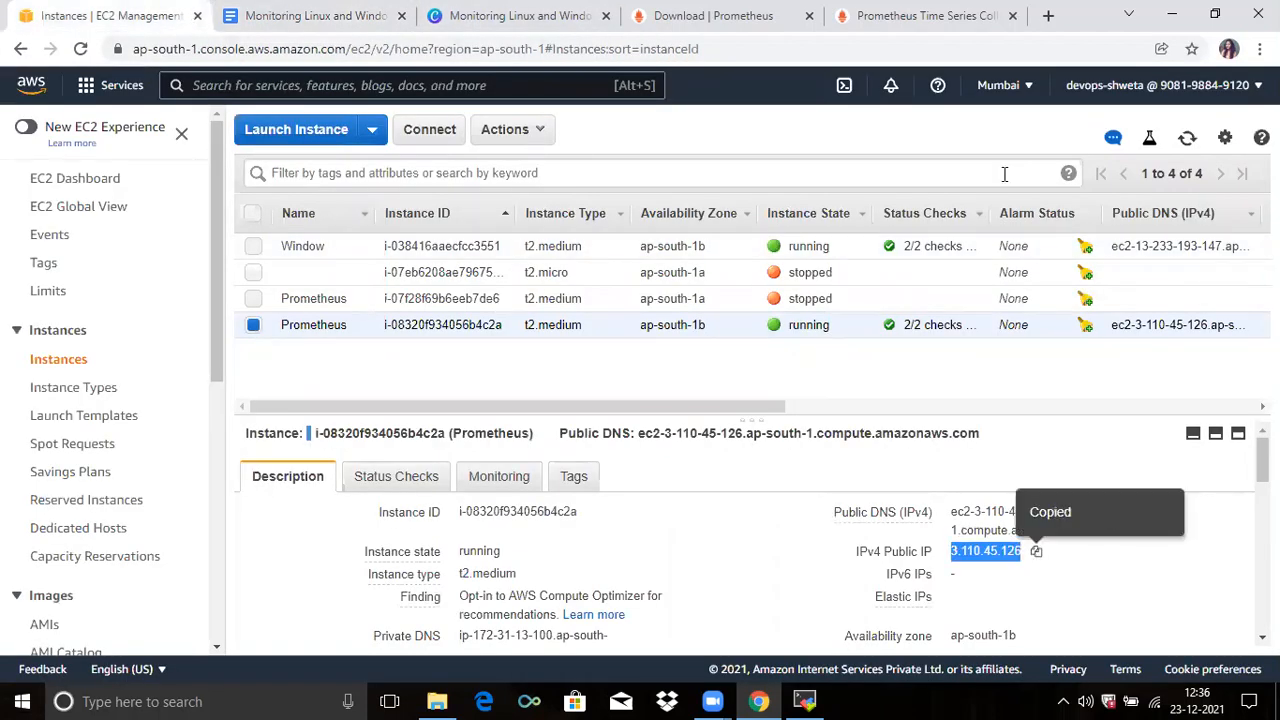
{"action": "left_click", "coordinate": [1048, 17]}
{"action": "key", "text": "ctrl+v"}
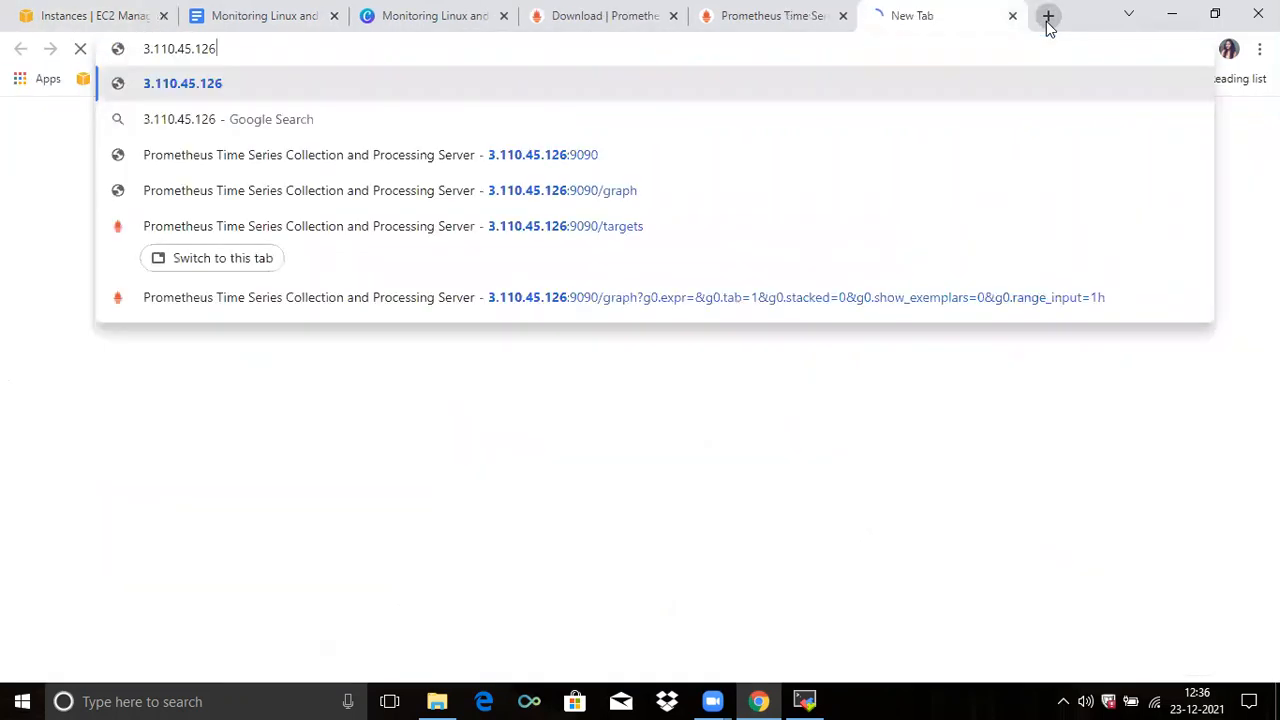
{"action": "type", "text": ":"}
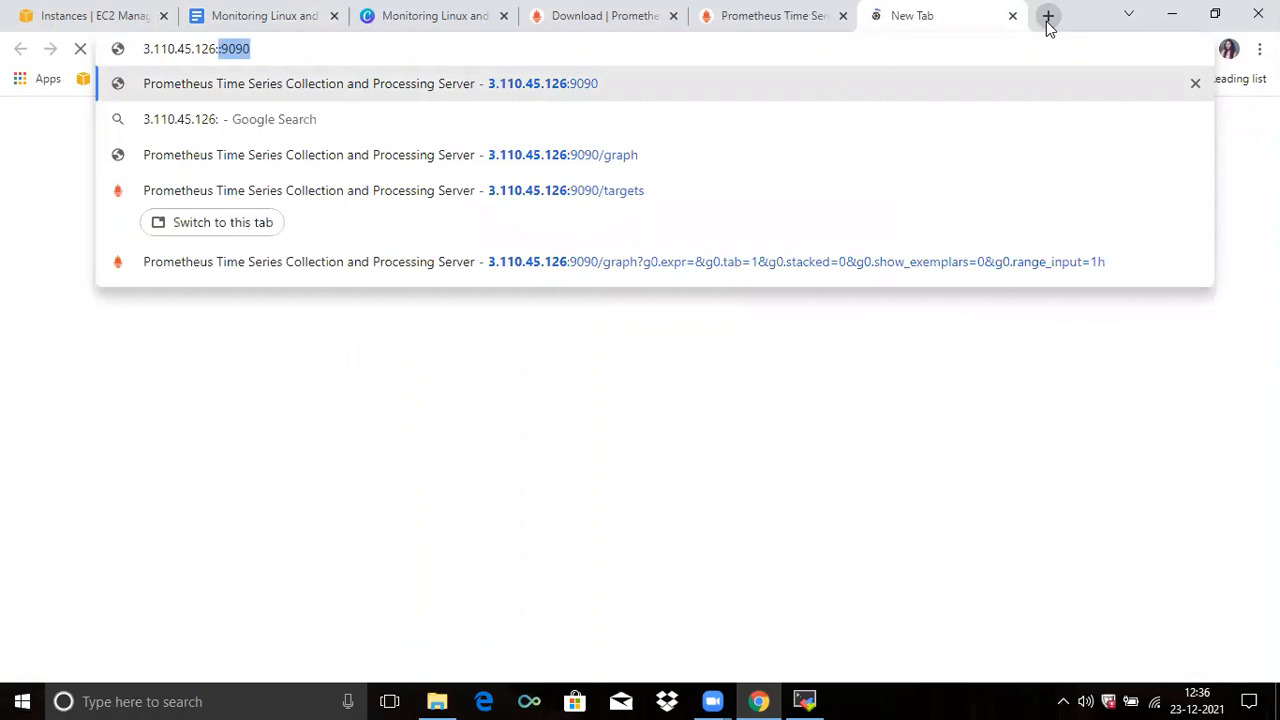
{"action": "type", "text": "3000"}
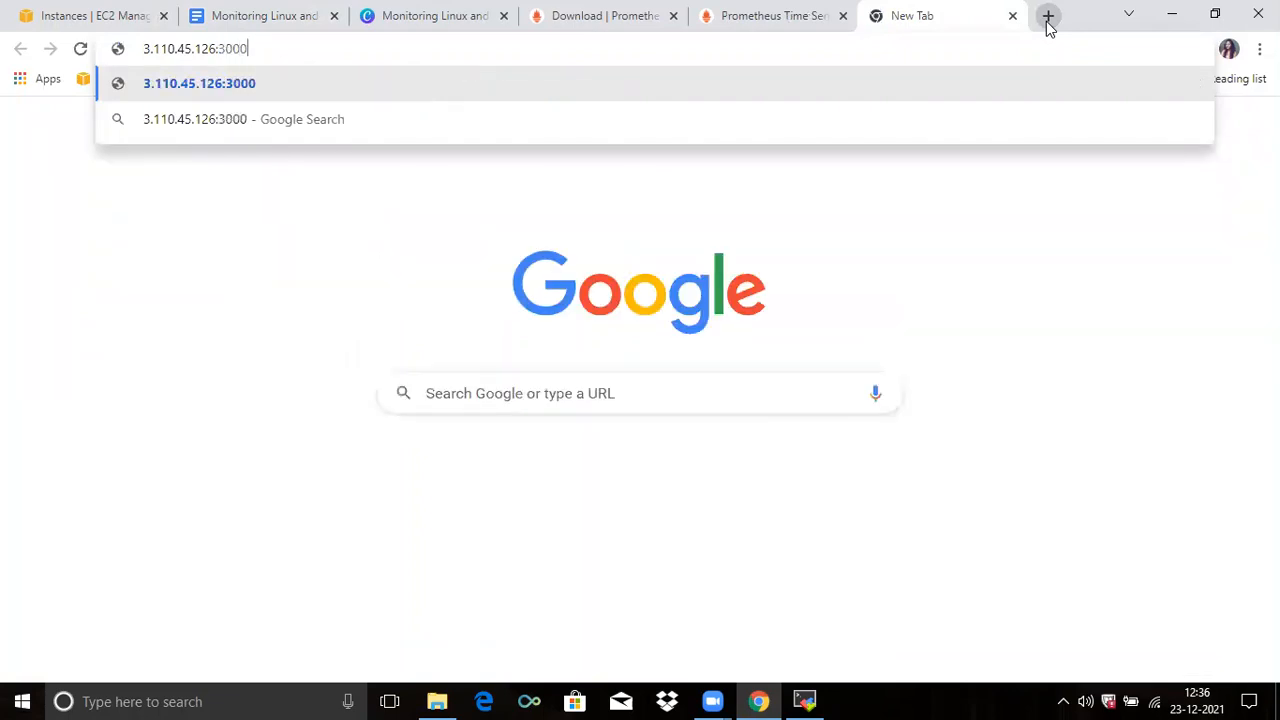
{"action": "key", "text": "Return"}
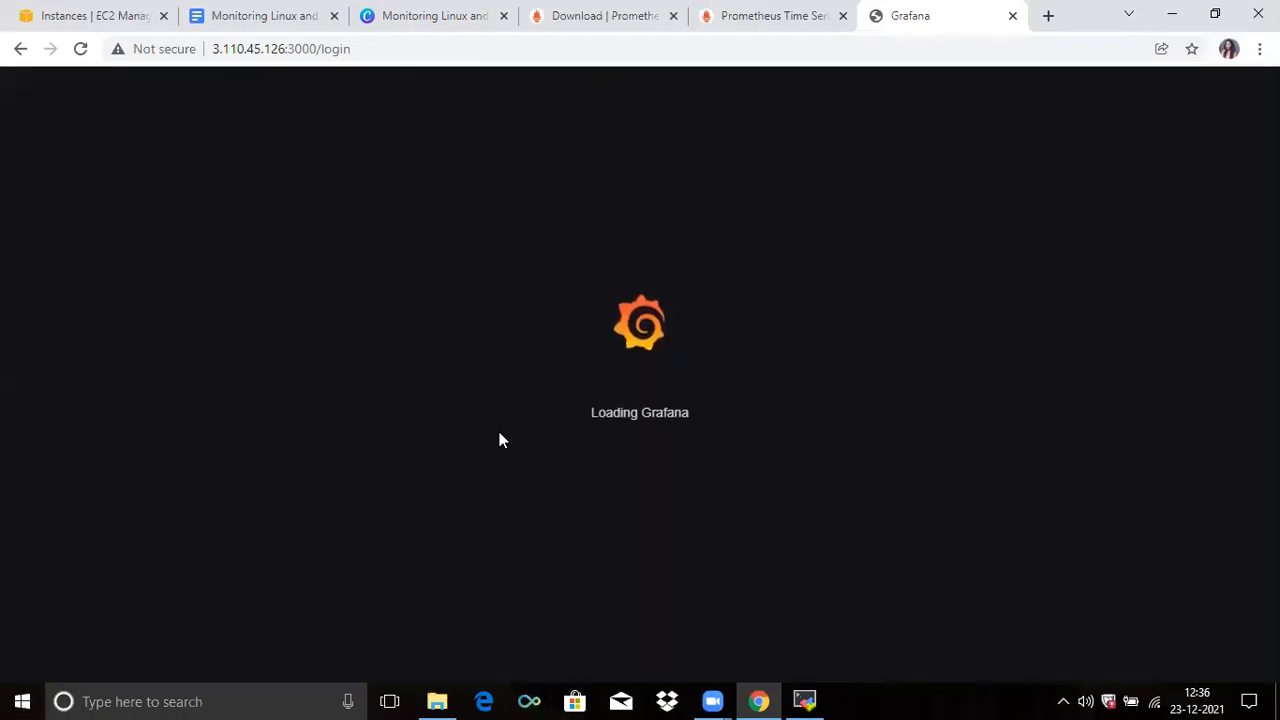
Step: Check the guide's default credentials, then enter username admin and the default password on Grafana's login
{"action": "left_click", "coordinate": [300, 8]}
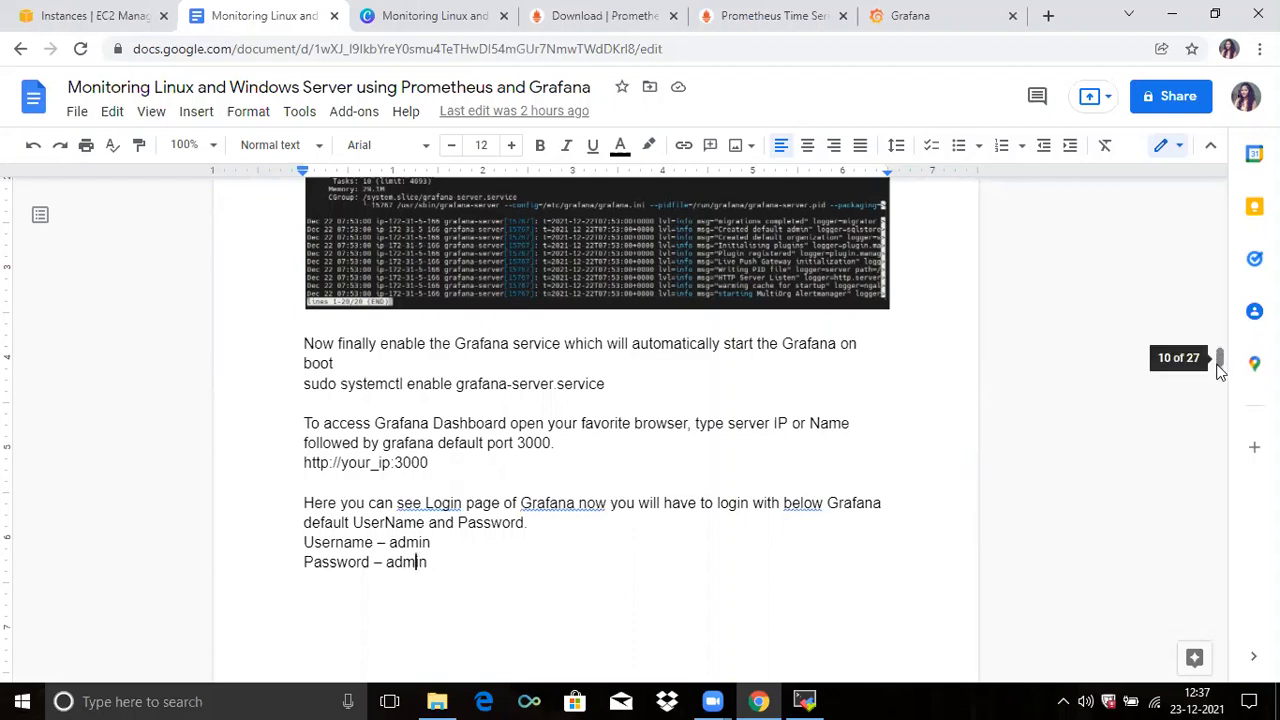
{"action": "scroll", "coordinate": [1220, 368], "scroll_direction": "down", "scroll_amount": 5}
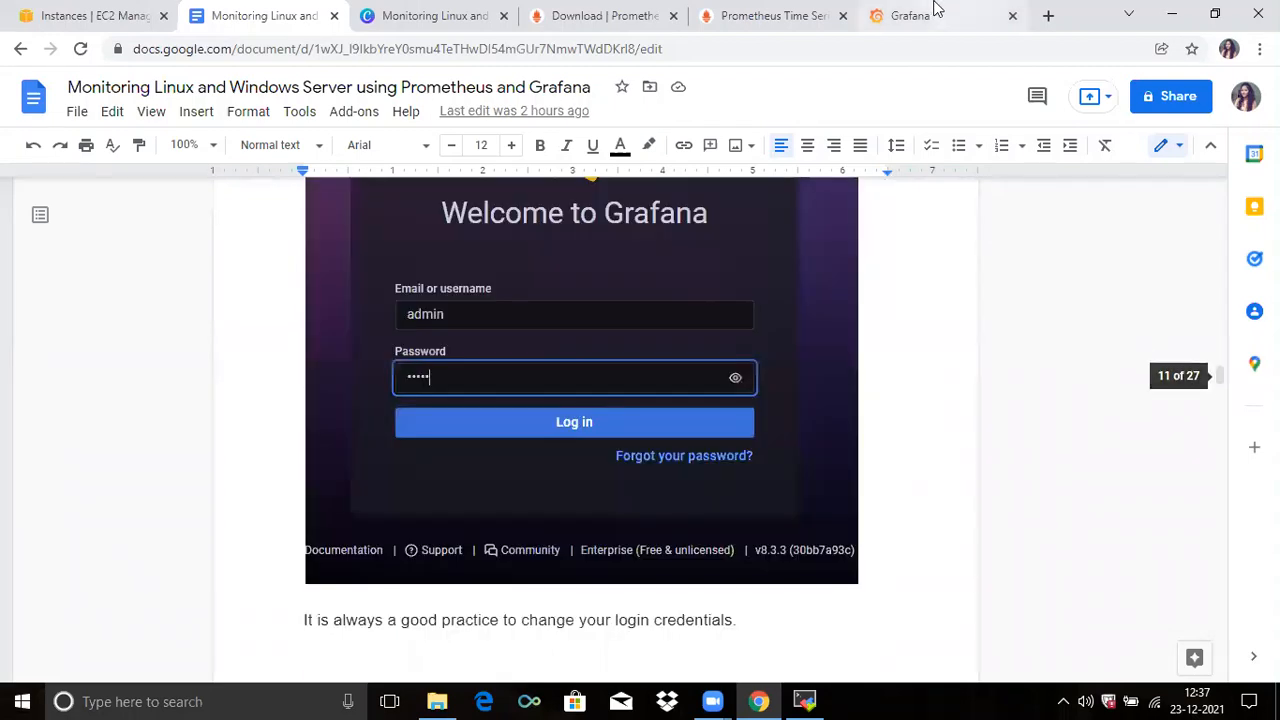
{"action": "left_click", "coordinate": [937, 8]}
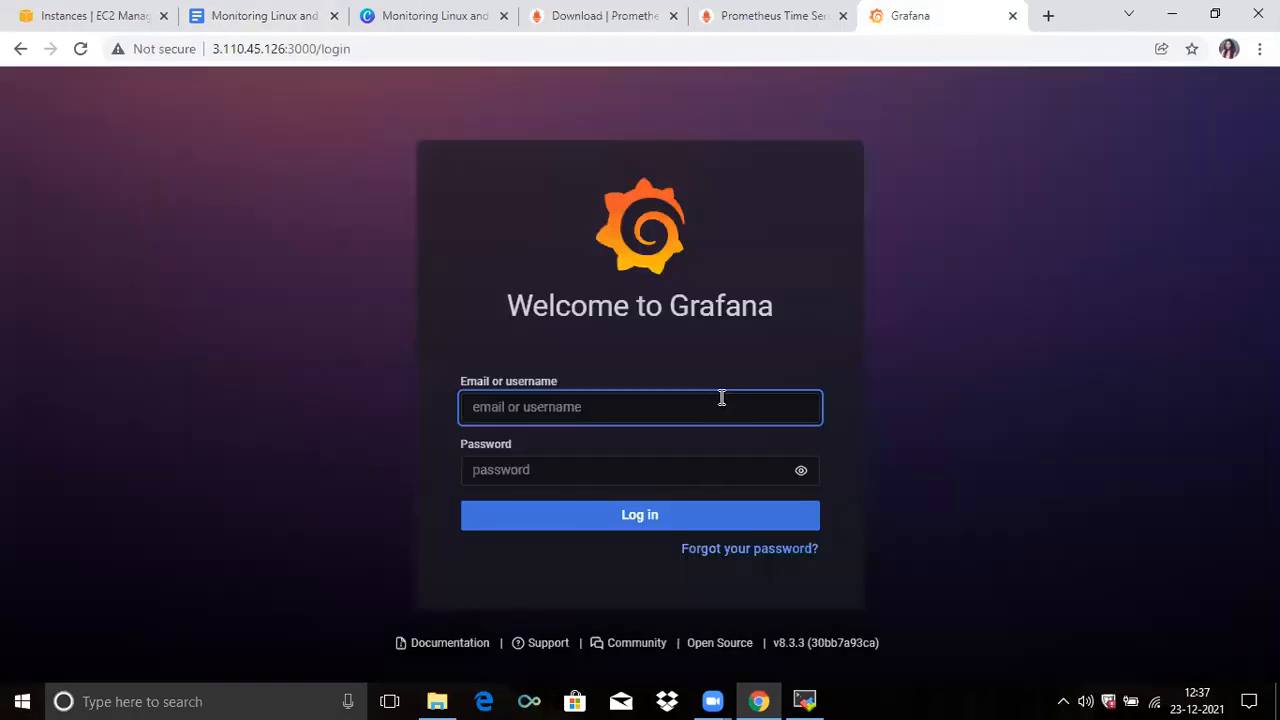
{"action": "left_click", "coordinate": [722, 398]}
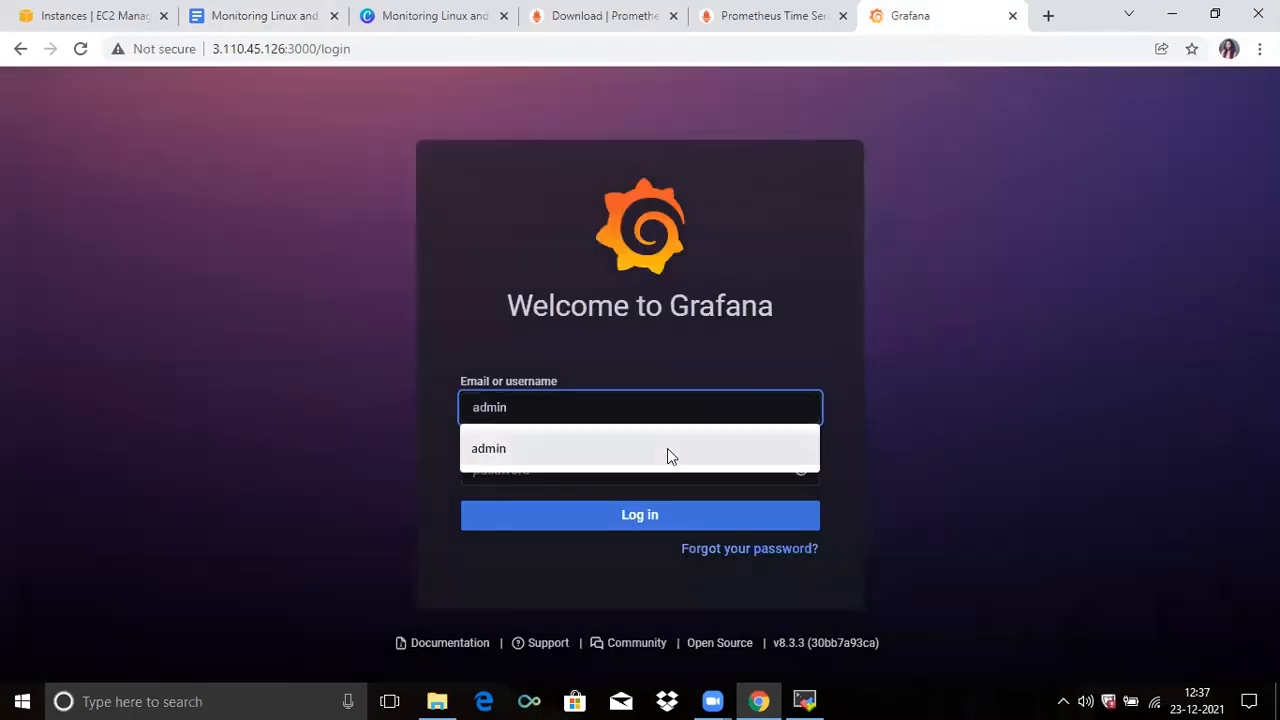
{"action": "left_click", "coordinate": [667, 448]}
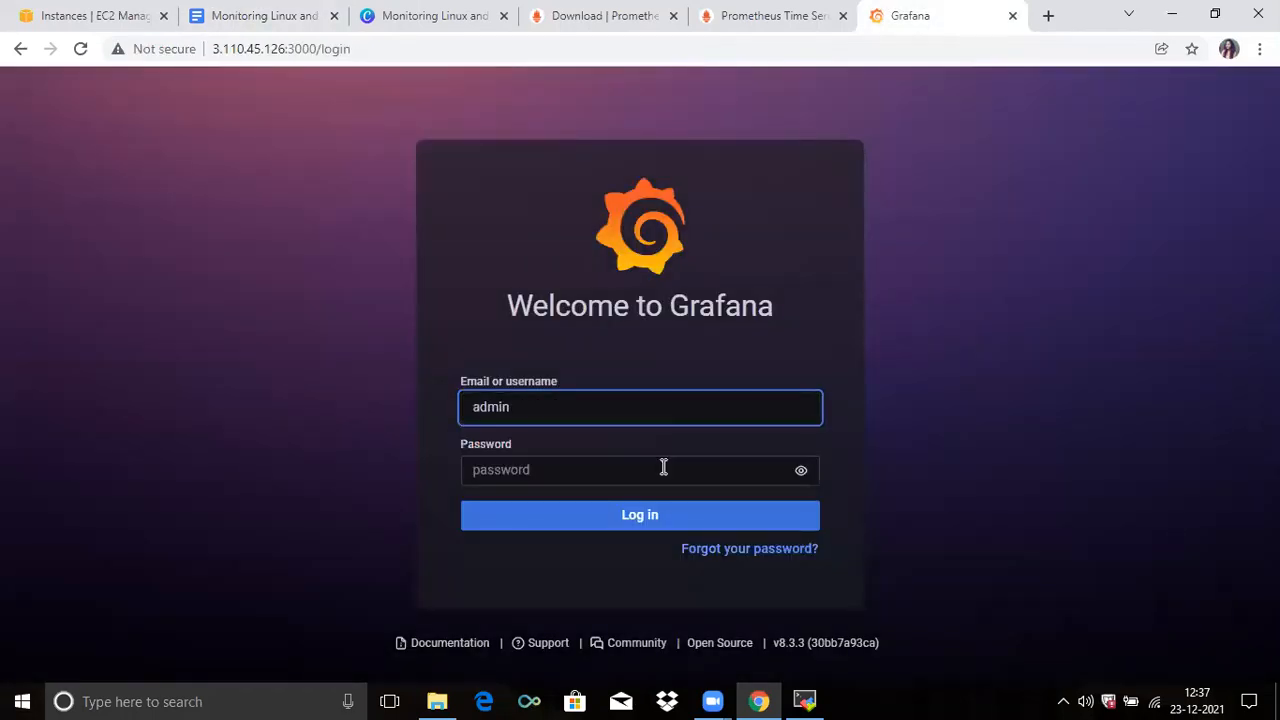
{"action": "left_click", "coordinate": [663, 467]}
{"action": "type", "text": "a"}
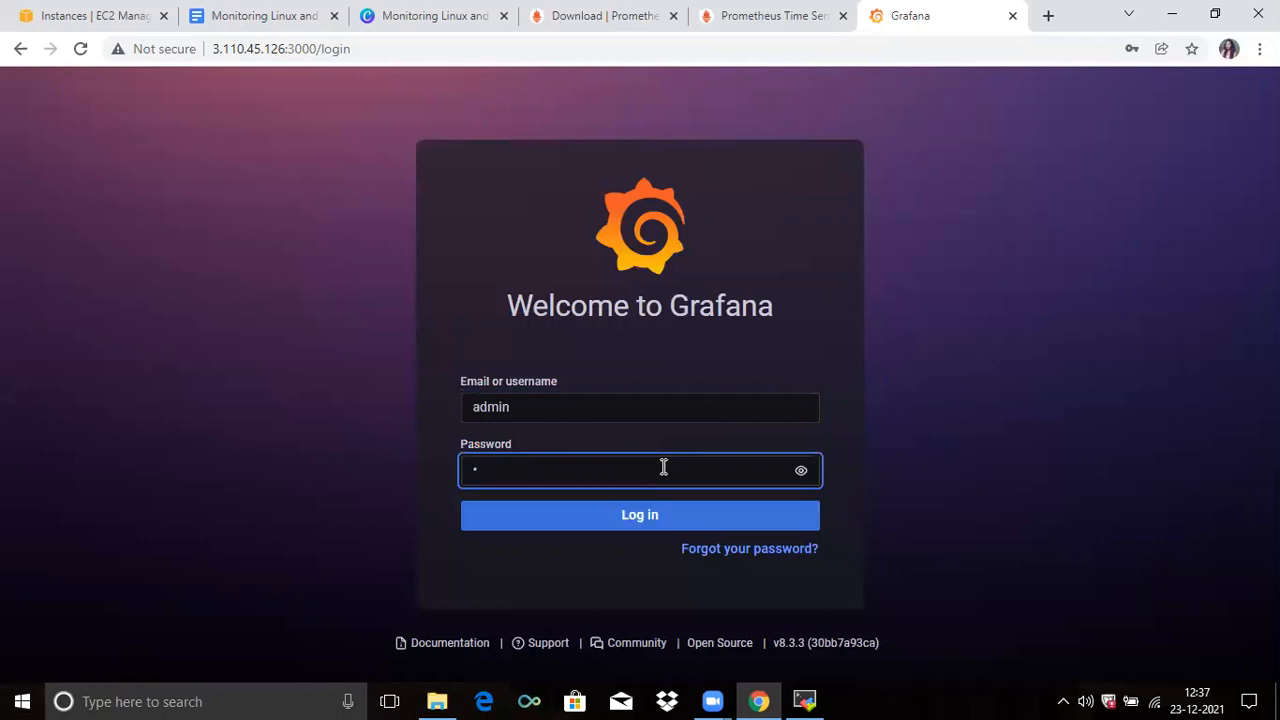
{"action": "type", "text": "dmin"}
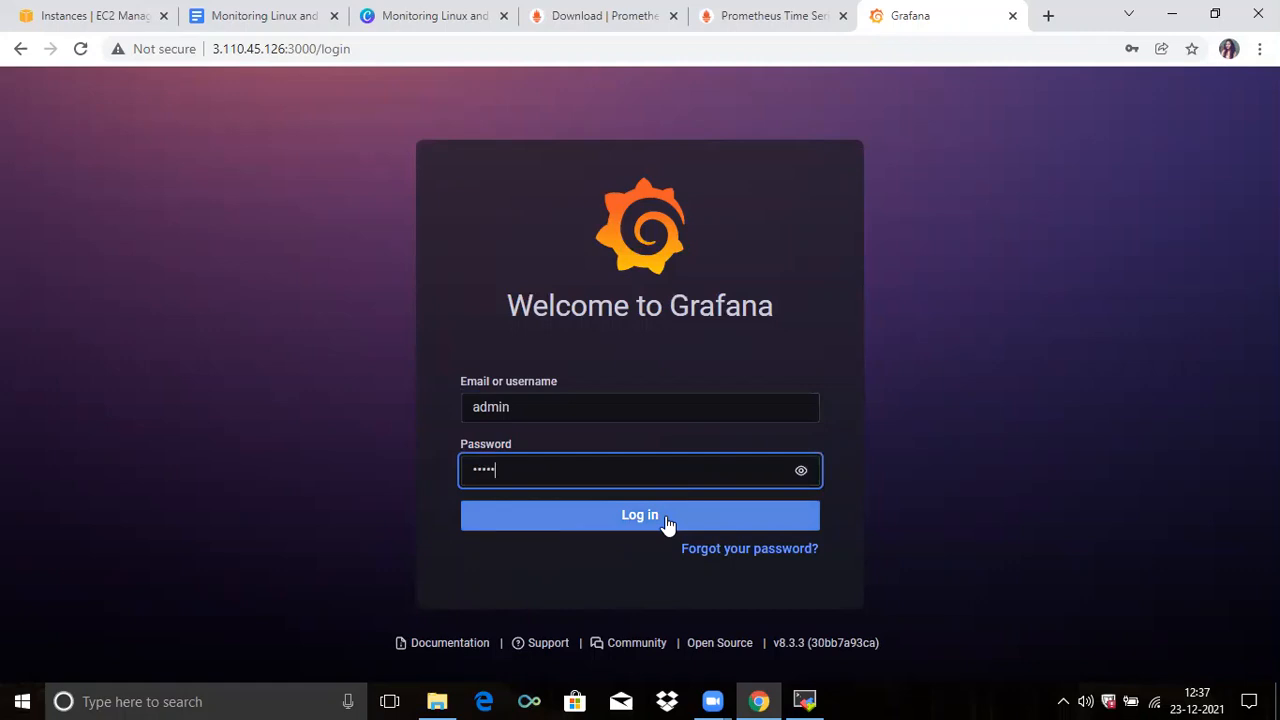
Step: Log in, enter a new admin password in New and Confirm new password, and submit it
{"action": "left_click", "coordinate": [640, 515]}
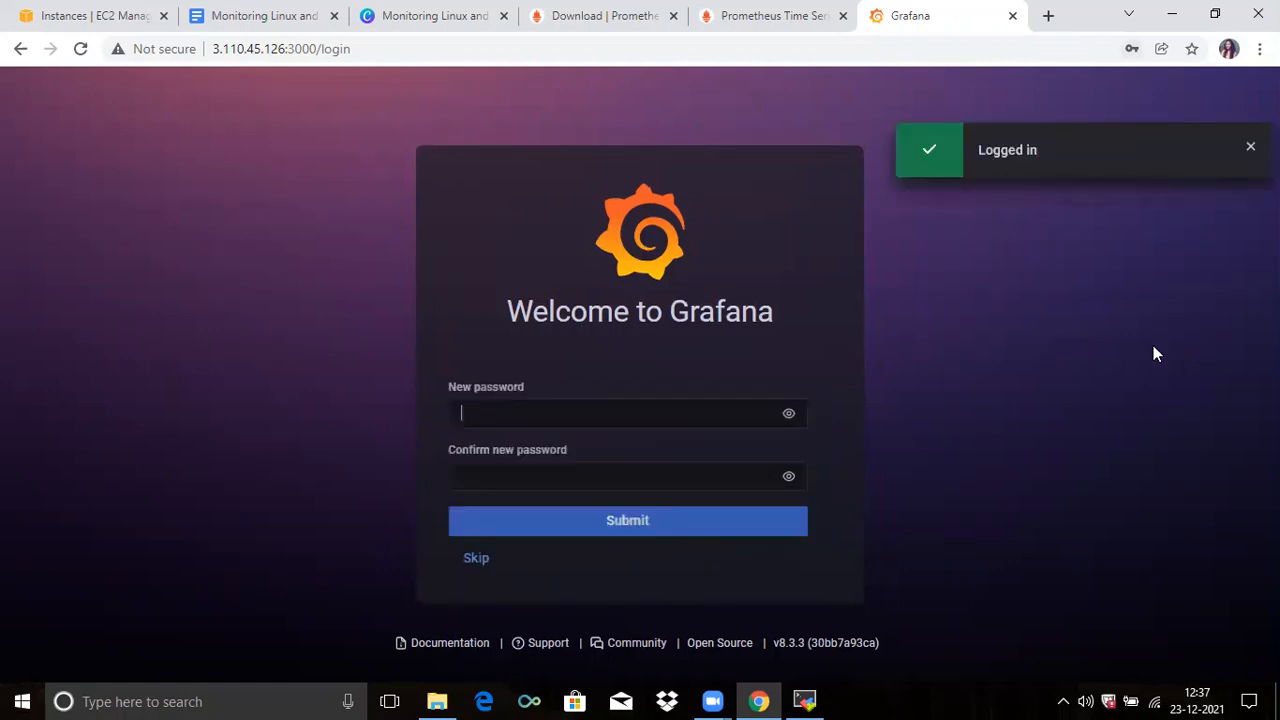
{"action": "left_click", "coordinate": [811, 328]}
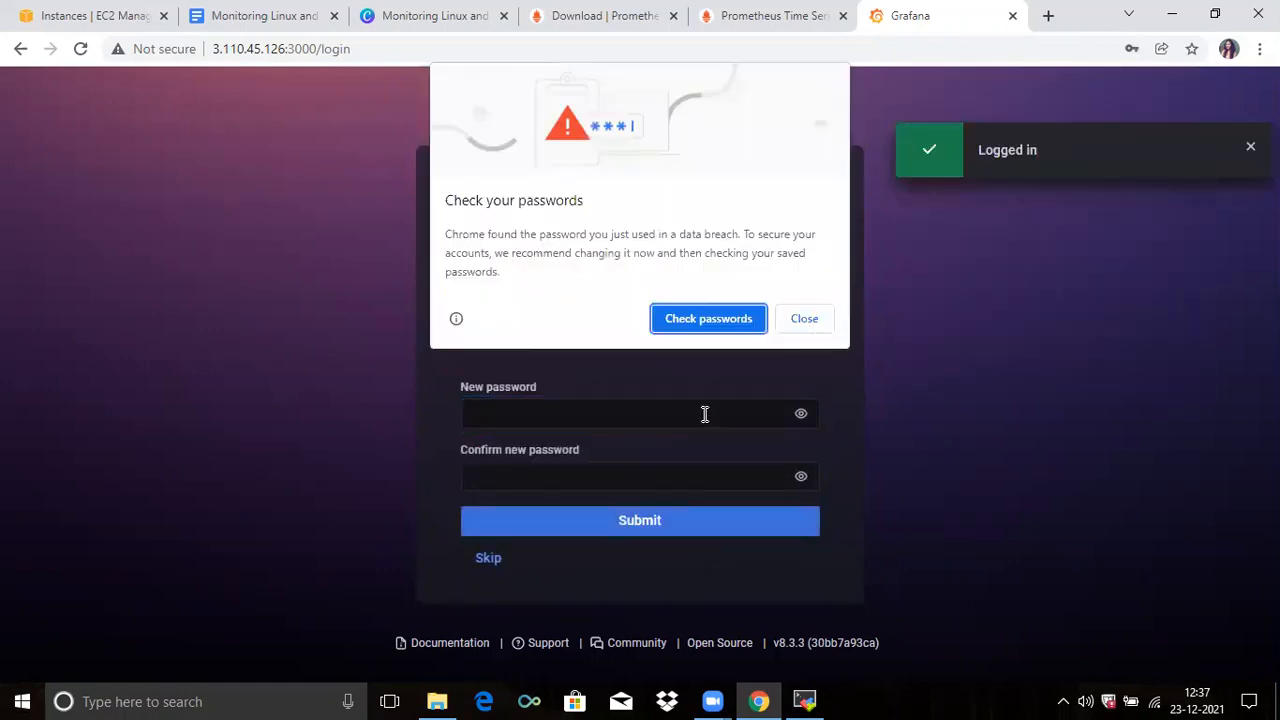
{"action": "left_click", "coordinate": [761, 418]}
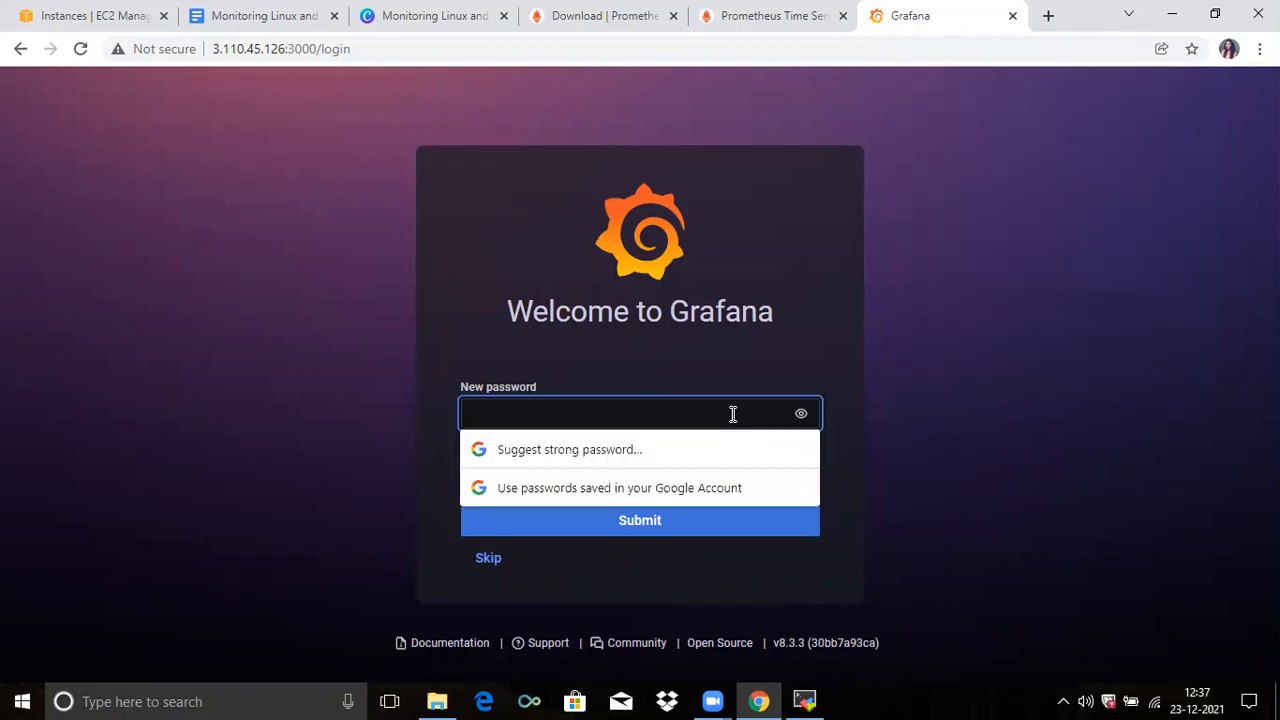
{"action": "left_click", "coordinate": [268, 425]}
{"action": "left_click", "coordinate": [538, 412]}
{"action": "type", "text": "••••••"}
{"action": "left_click", "coordinate": [349, 465]}
{"action": "left_click", "coordinate": [573, 483]}
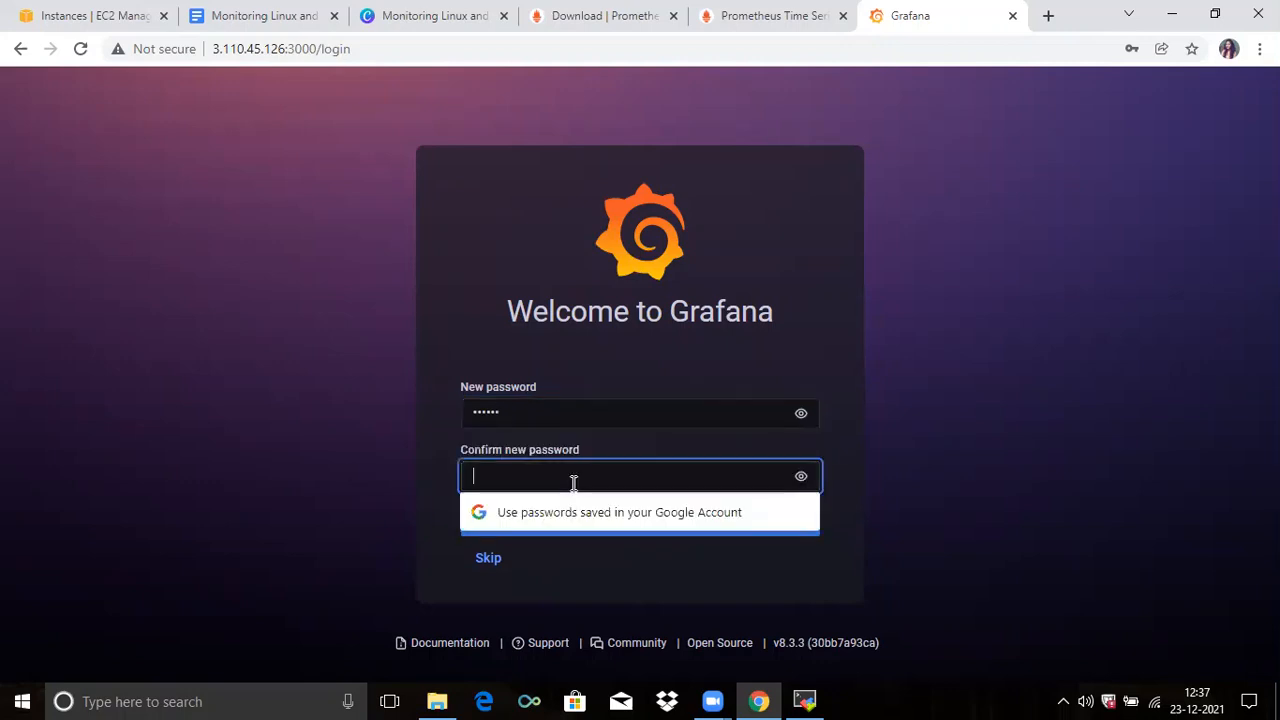
{"action": "type", "text": "••••••"}
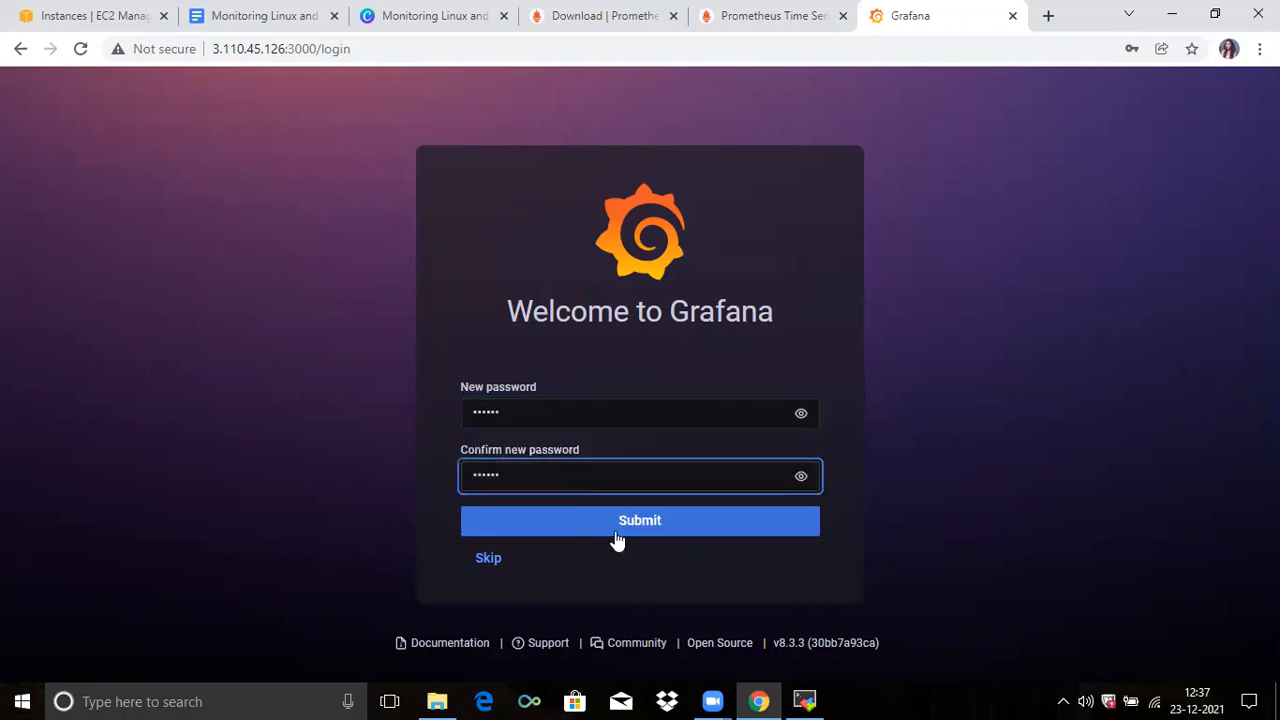
{"action": "left_click", "coordinate": [617, 535]}
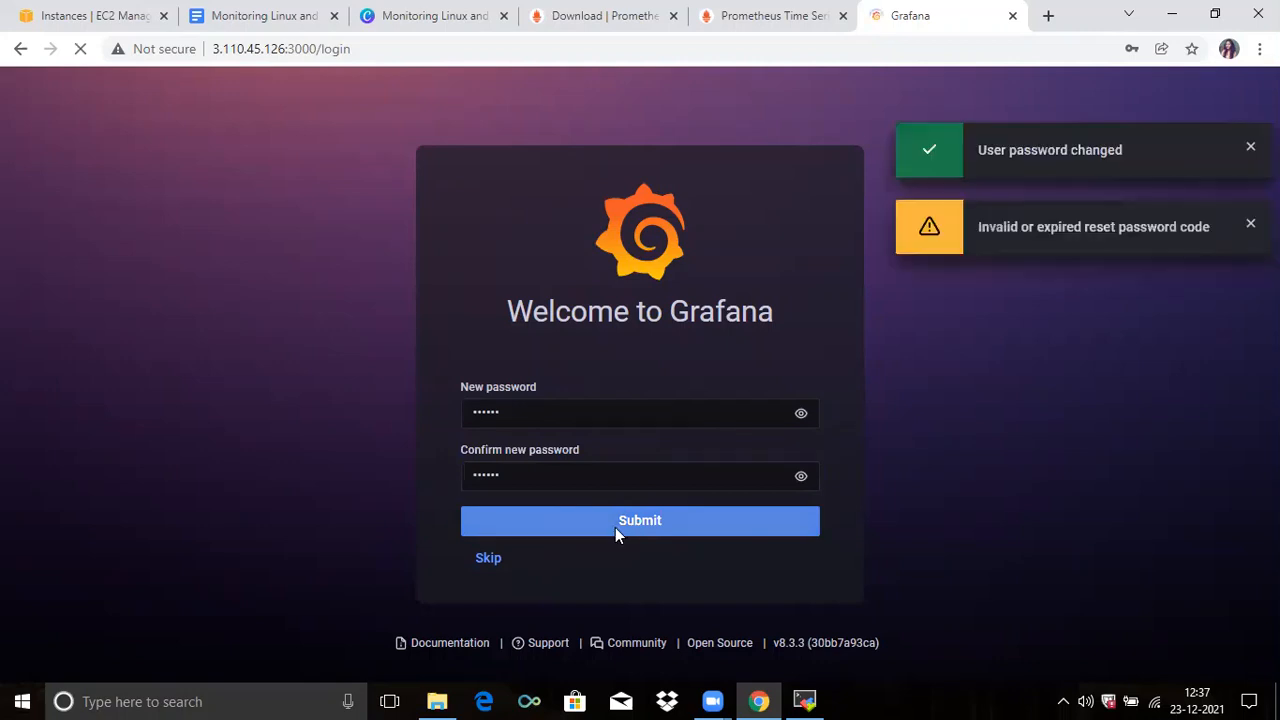
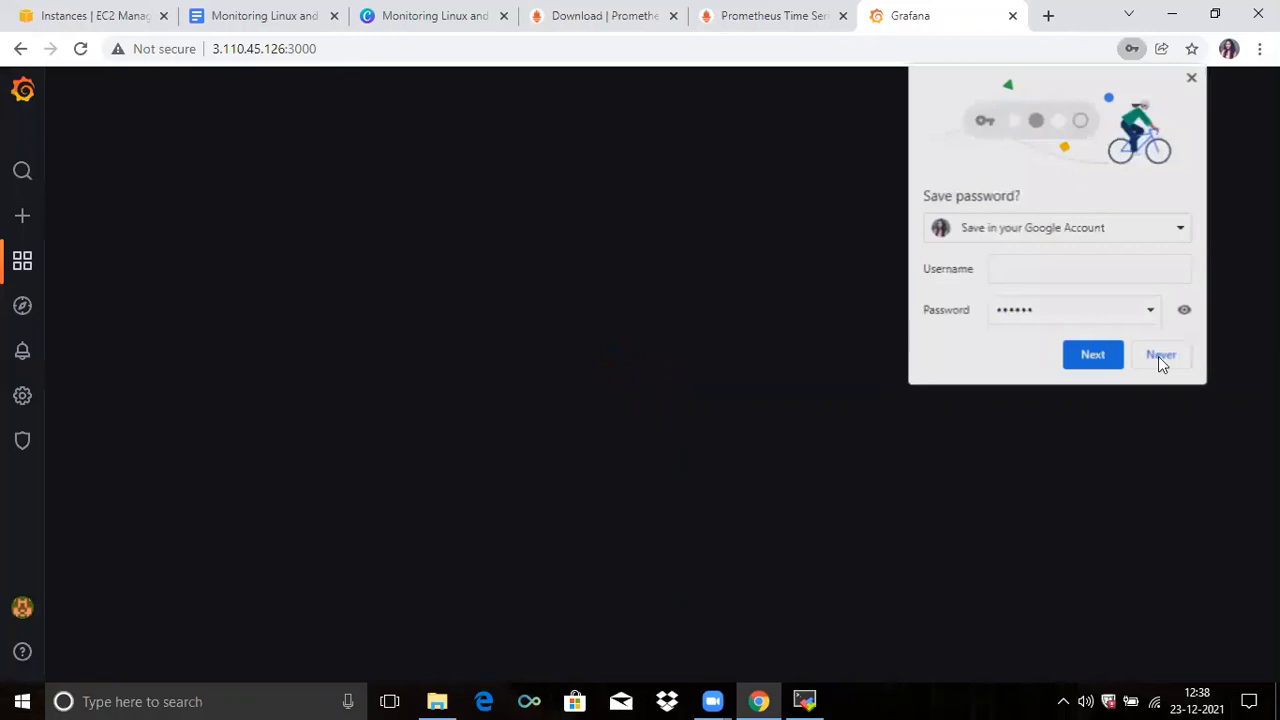
Step: Decline saving the Grafana password, check the guide's data source step, and return to Grafana Home
{"action": "left_click", "coordinate": [1161, 356]}
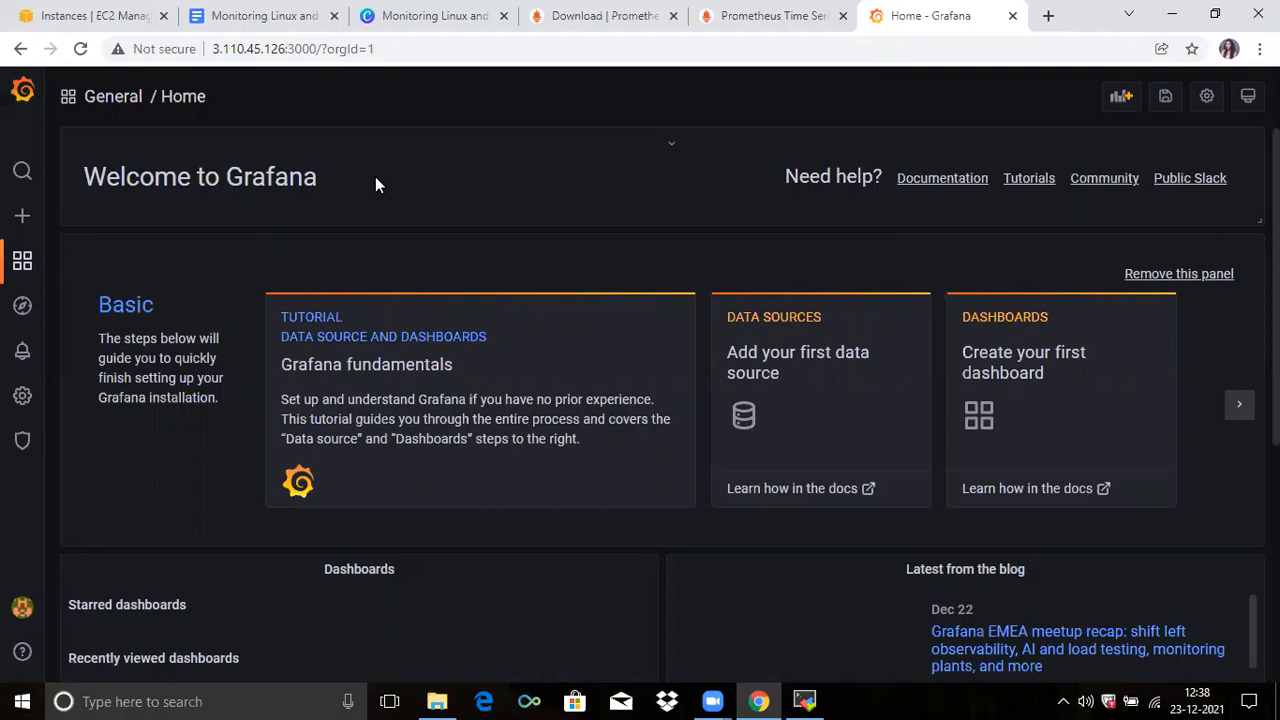
{"action": "left_click", "coordinate": [288, 8]}
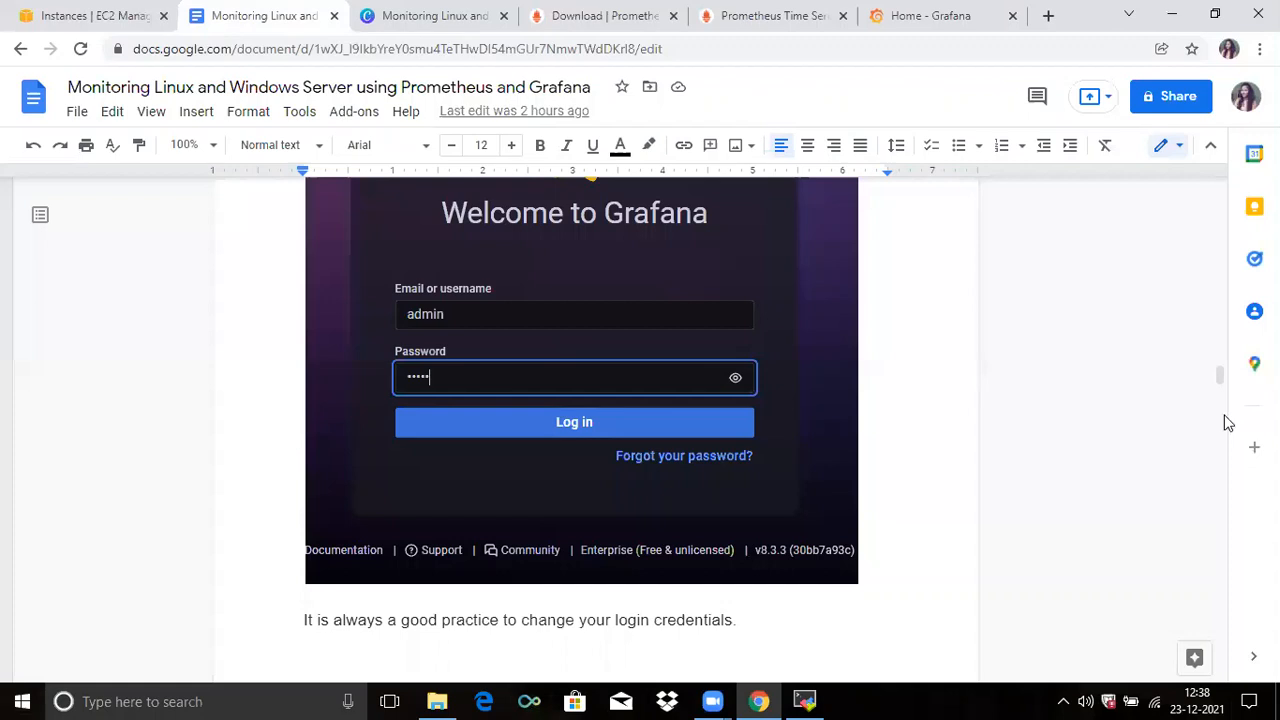
{"action": "left_click_drag", "start_coordinate": [1221, 377], "coordinate": [1231, 415]}
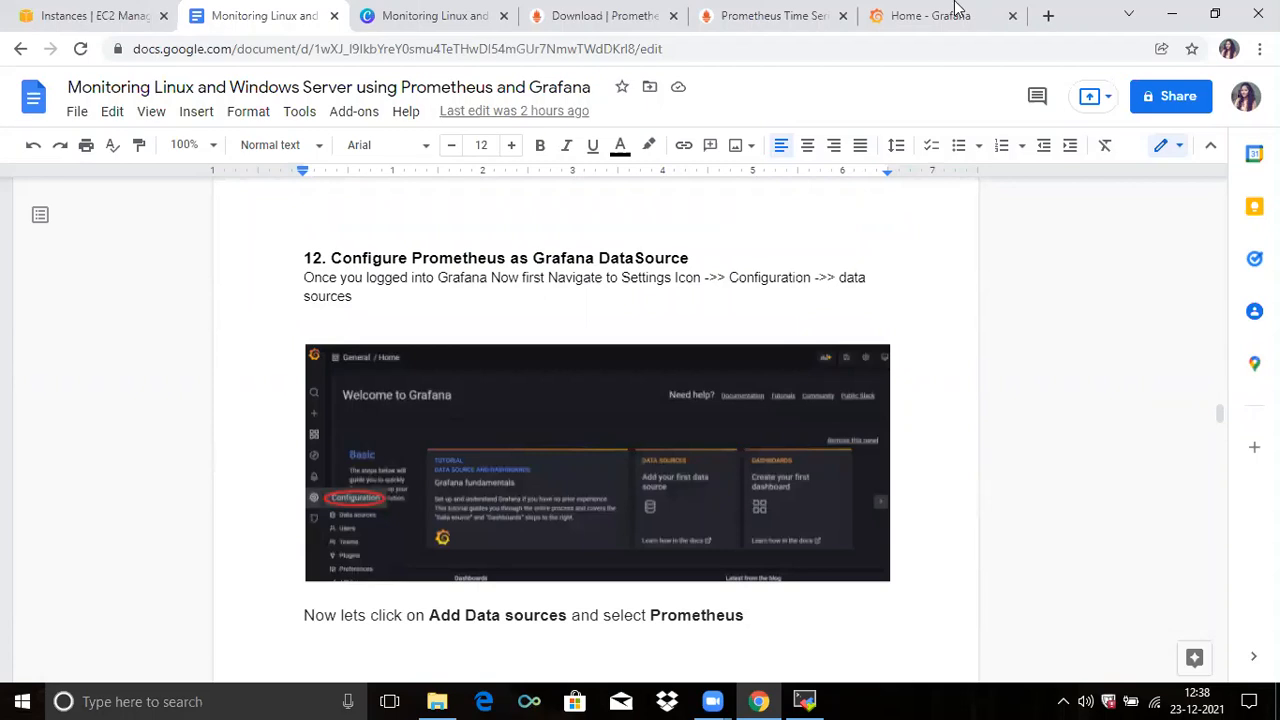
{"action": "left_click", "coordinate": [925, 17]}
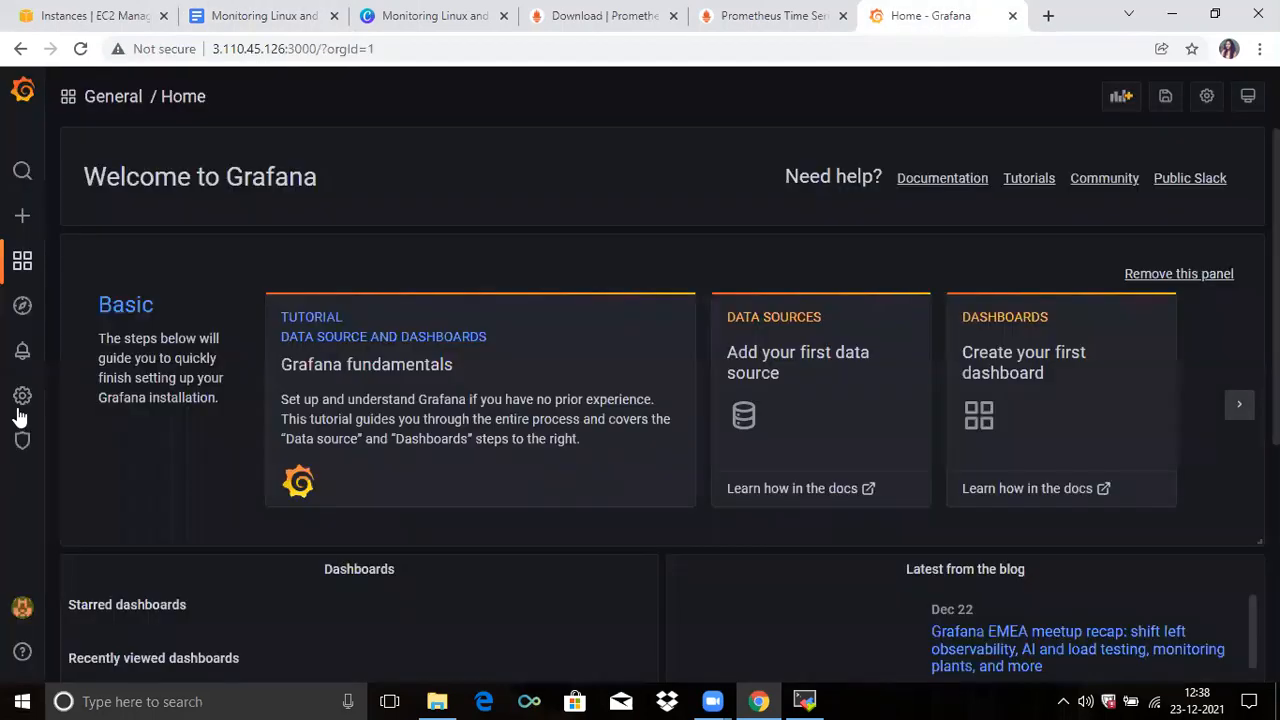
{"action": "mouse_move", "coordinate": [16, 406]}
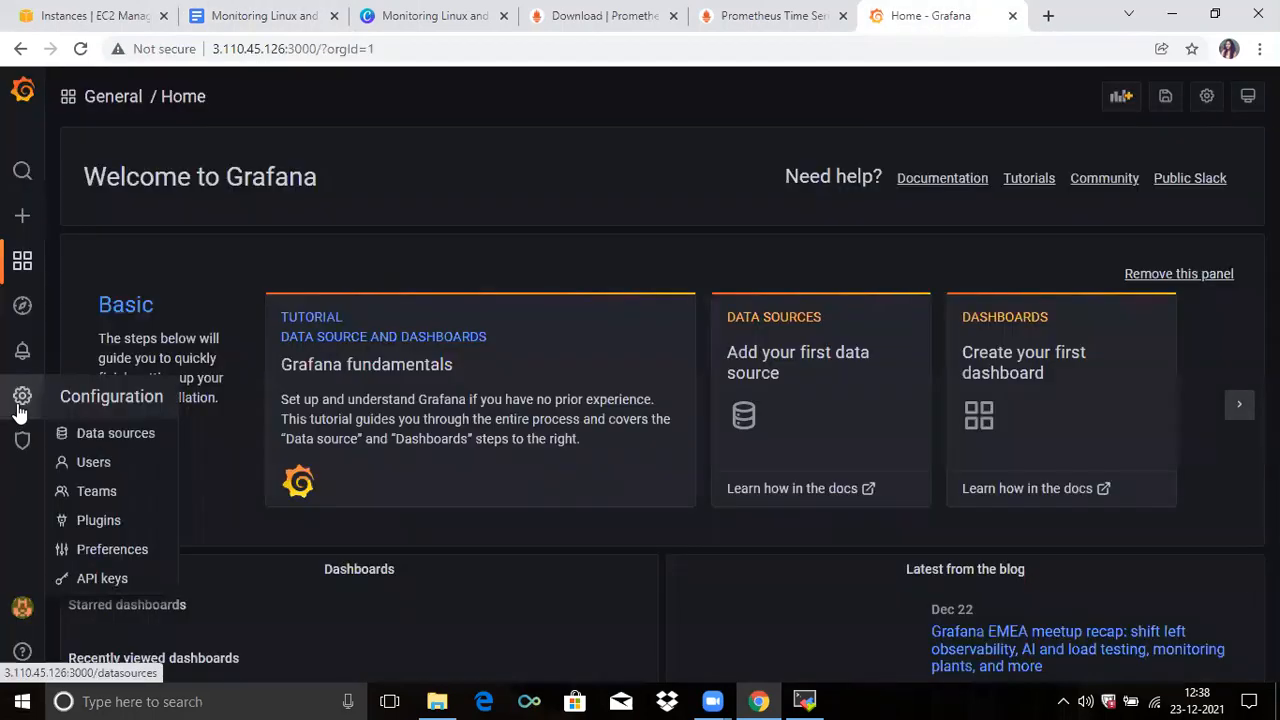
{"action": "left_click", "coordinate": [85, 420]}
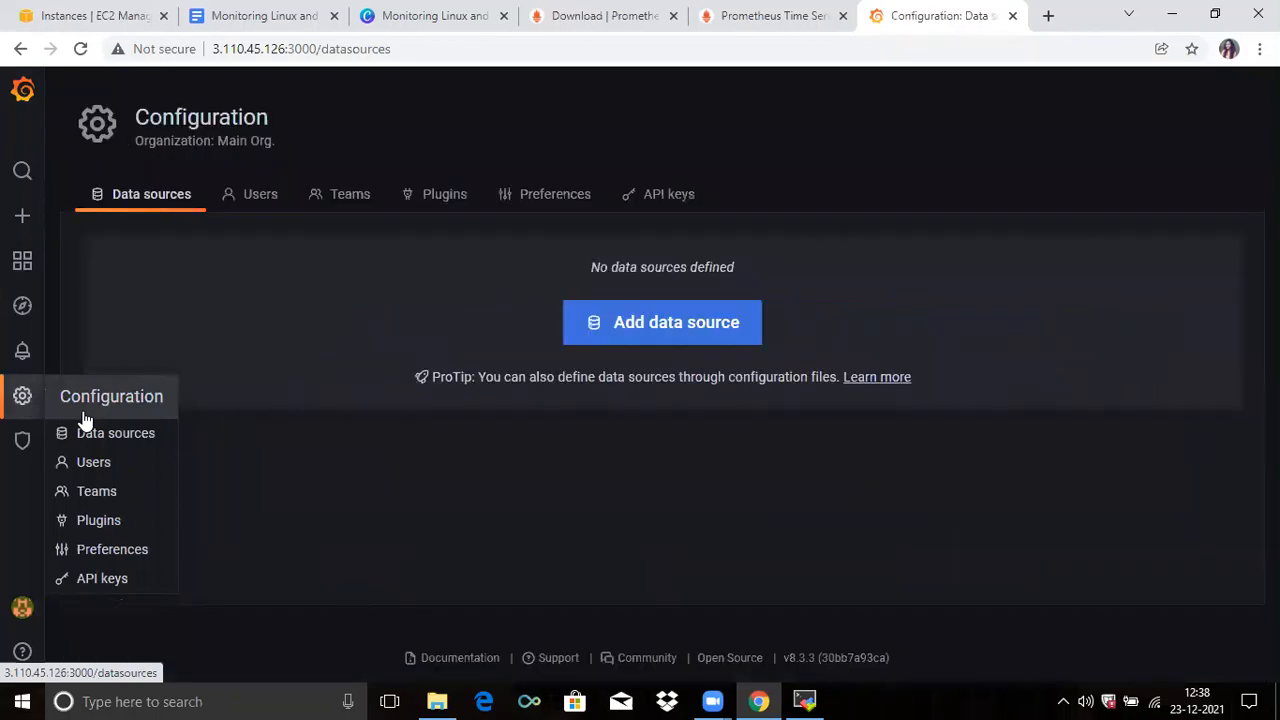
{"action": "left_click", "coordinate": [650, 340]}
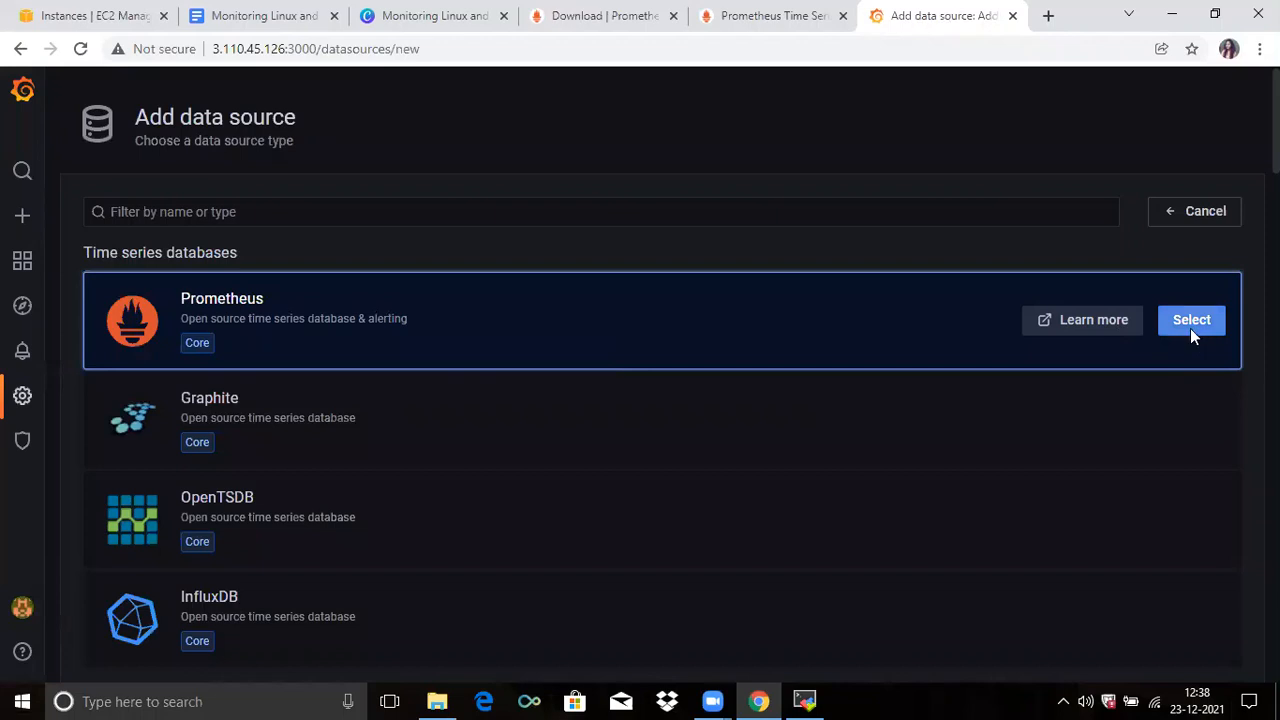
{"action": "left_click", "coordinate": [1190, 322]}
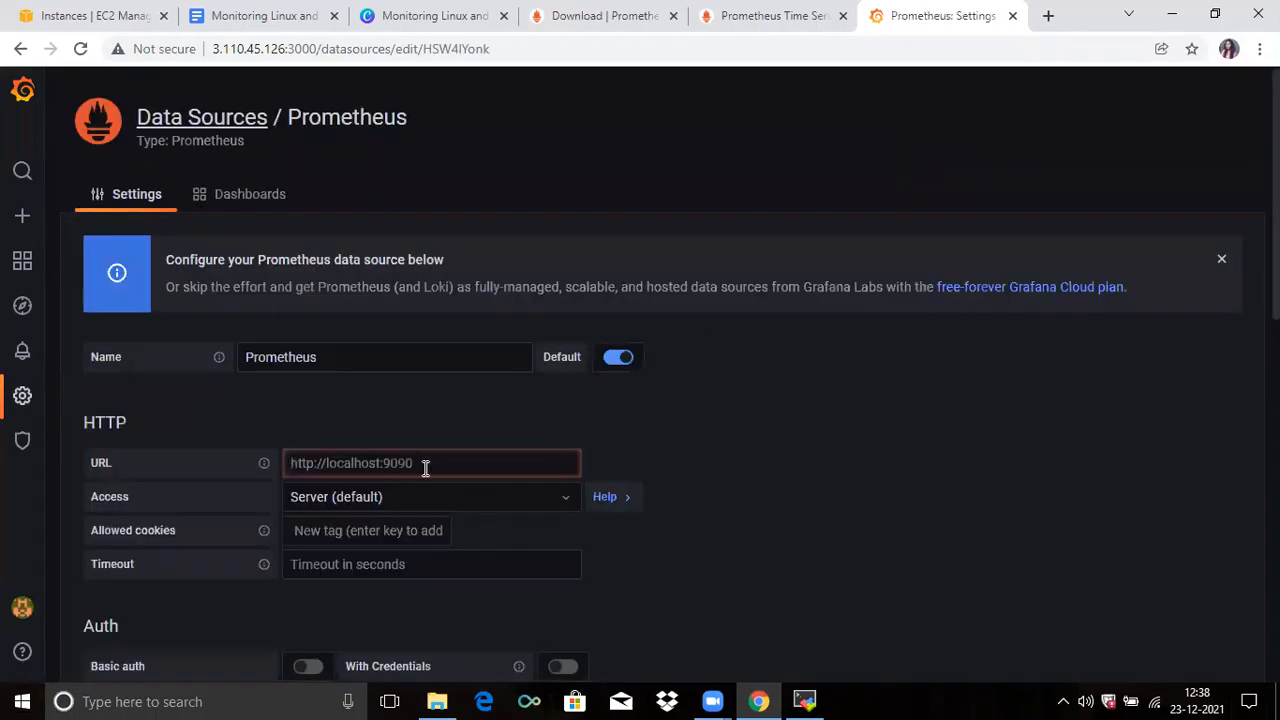
{"action": "left_click", "coordinate": [423, 465]}
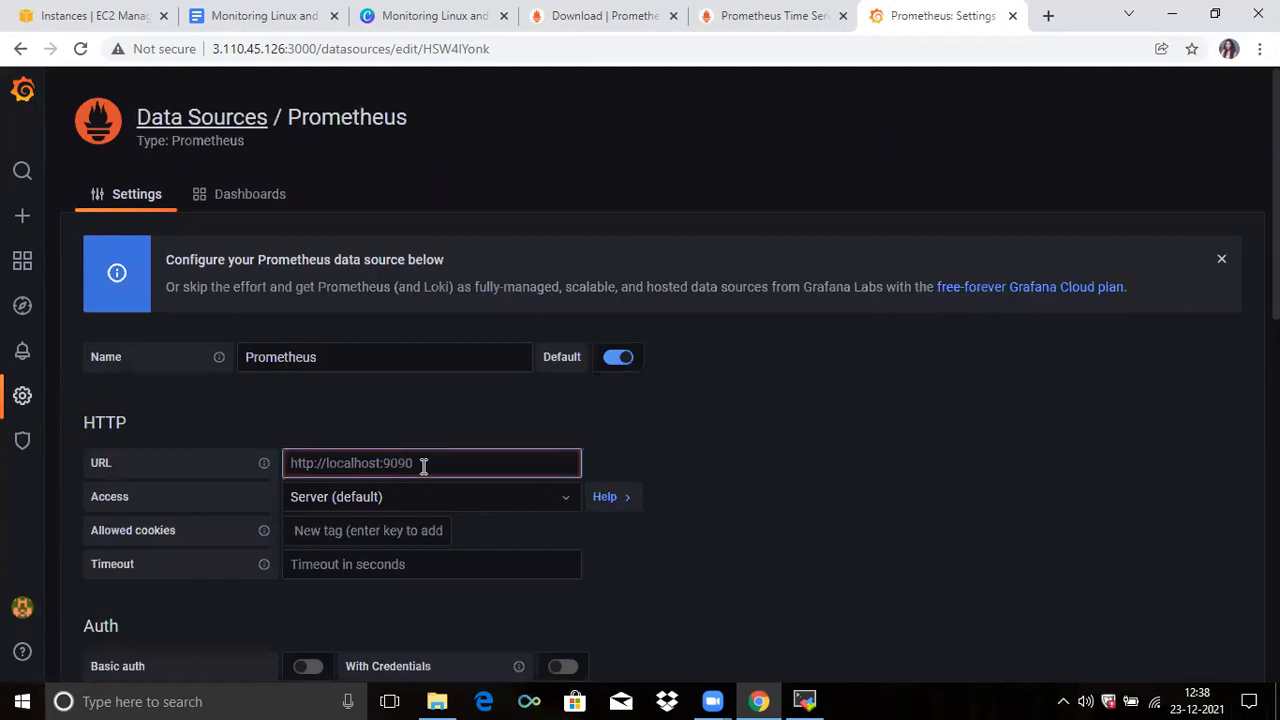
{"action": "left_click", "coordinate": [779, 12]}
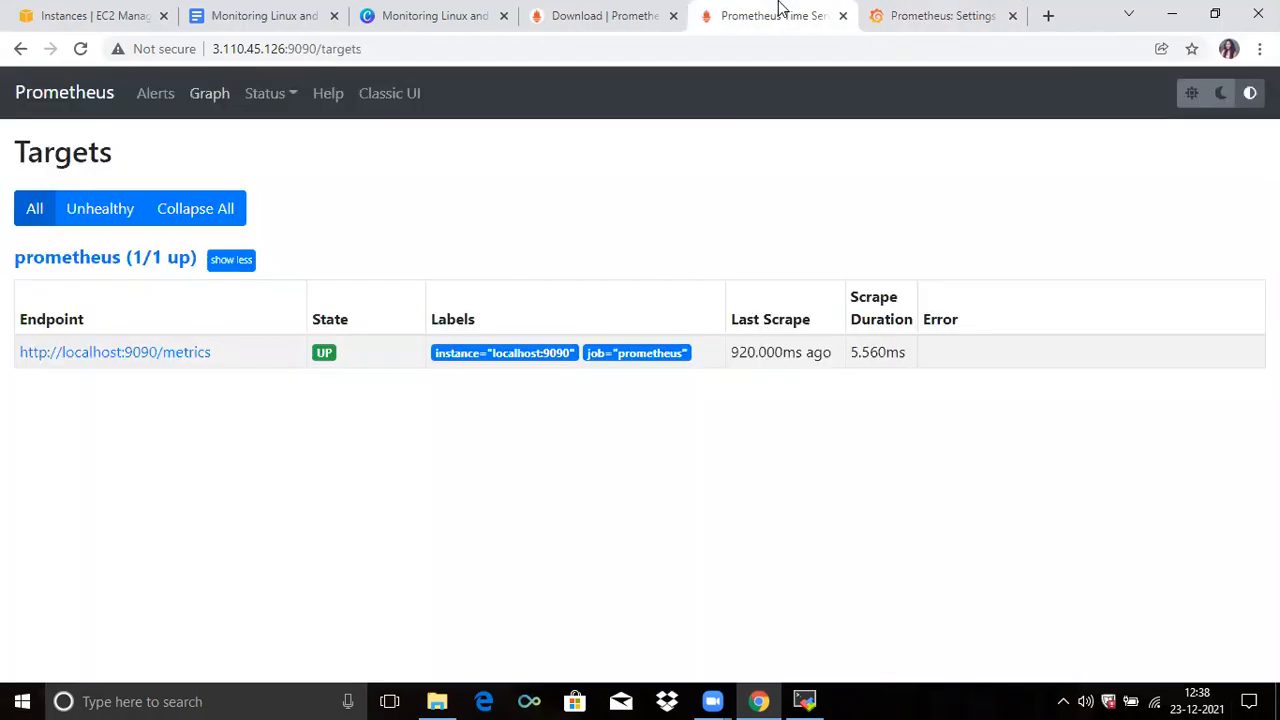
{"action": "key", "text": "ctrl+l"}
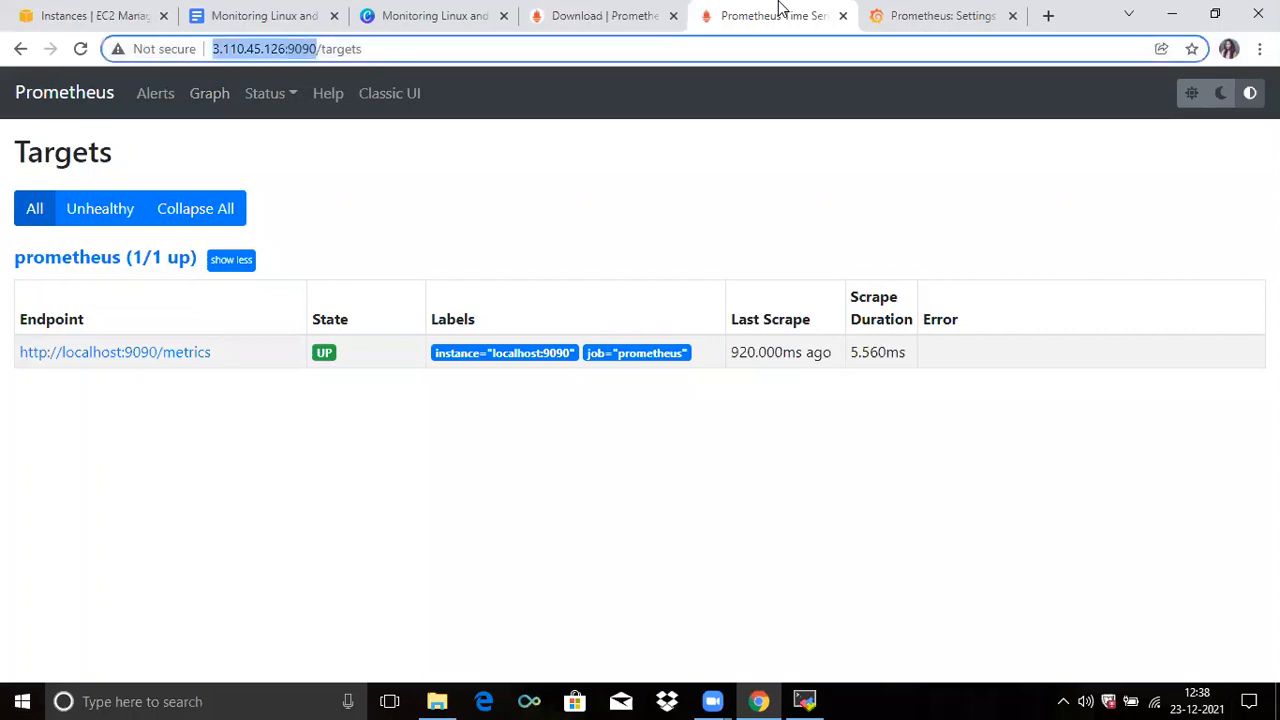
{"action": "key", "text": "shift+Right"}
{"action": "key", "text": "ctrl+c"}
{"action": "key", "text": "ctrl+Tab"}
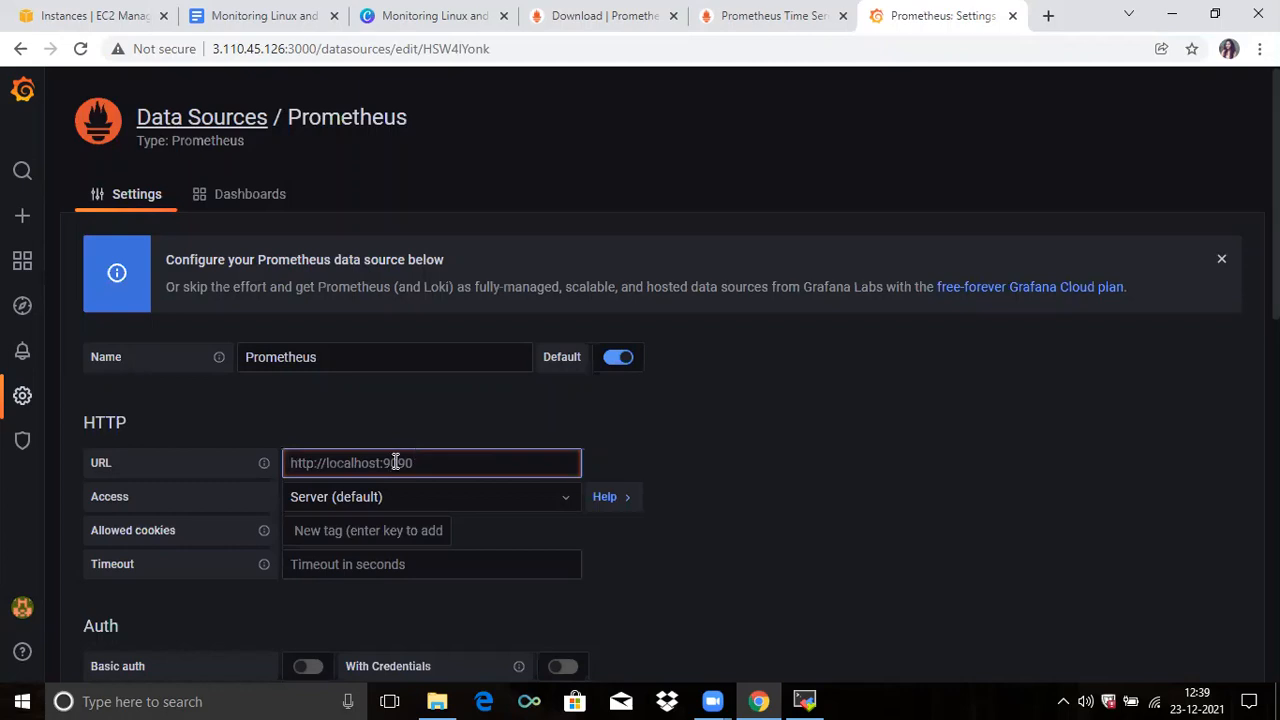
{"action": "key", "text": "ctrl+v"}
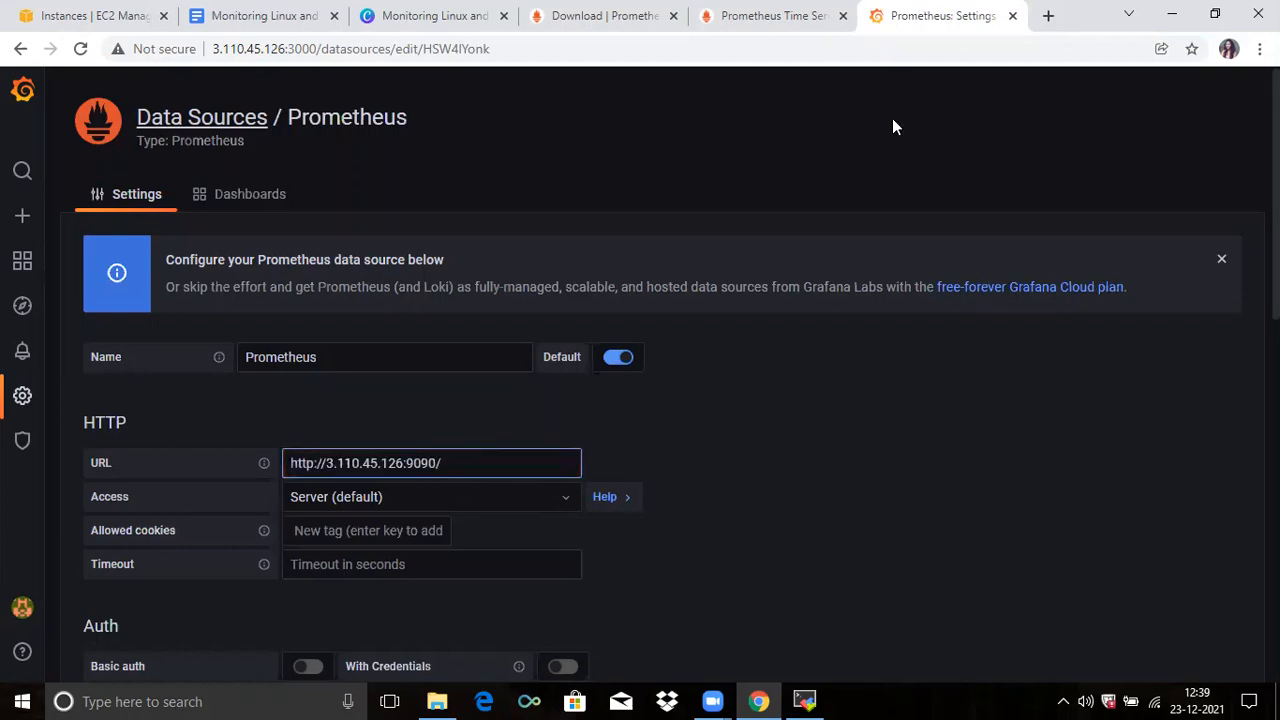
Step: Check the guide, then Save & test the Prometheus data source and confirm it works
{"action": "left_click", "coordinate": [286, 14]}
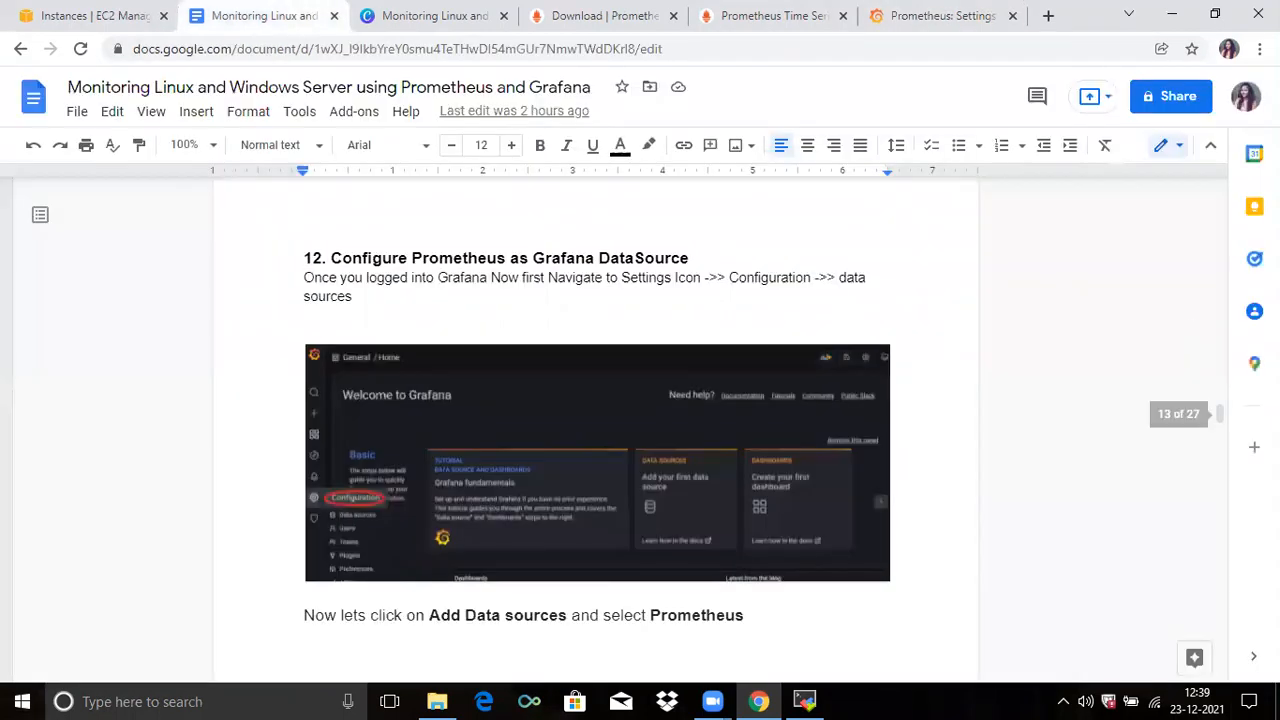
{"action": "left_click_drag", "start_coordinate": [1223, 409], "coordinate": [1233, 452]}
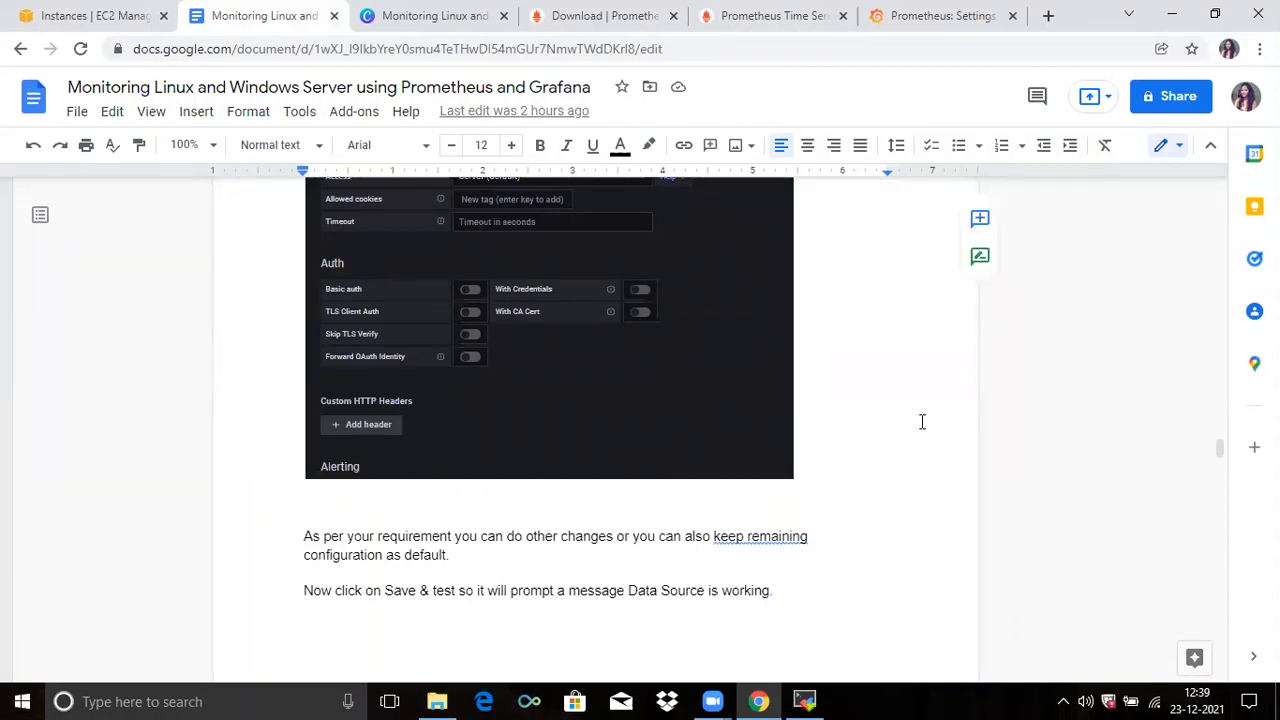
{"action": "left_click", "coordinate": [950, 16]}
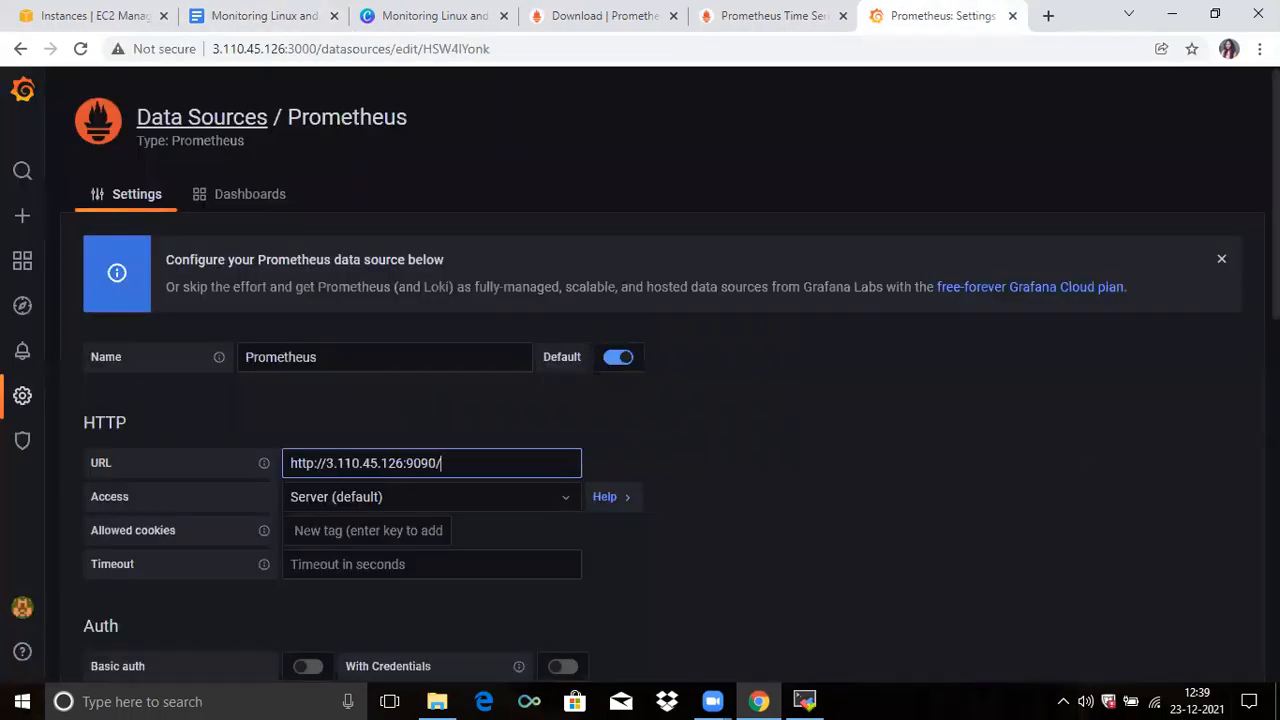
{"action": "scroll", "coordinate": [660, 400], "scroll_direction": "down", "scroll_amount": 3}
{"action": "scroll", "coordinate": [660, 400], "scroll_direction": "down", "scroll_amount": 5}
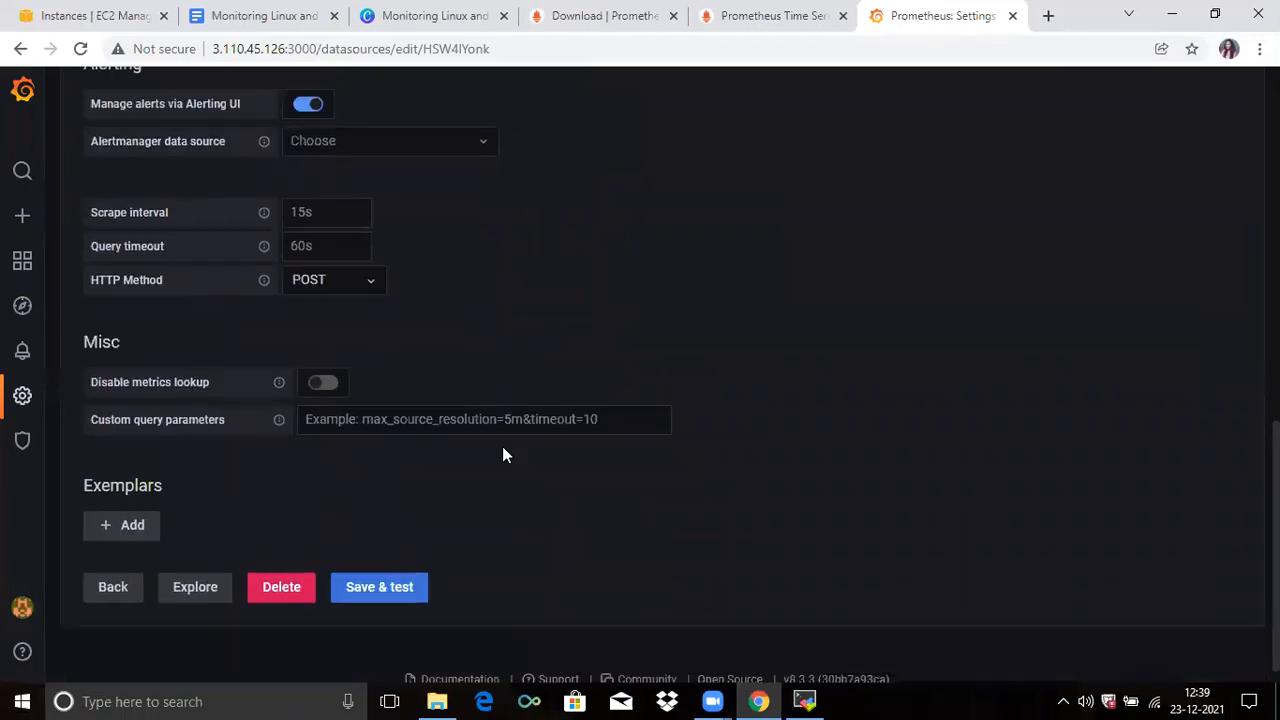
{"action": "left_click", "coordinate": [370, 599]}
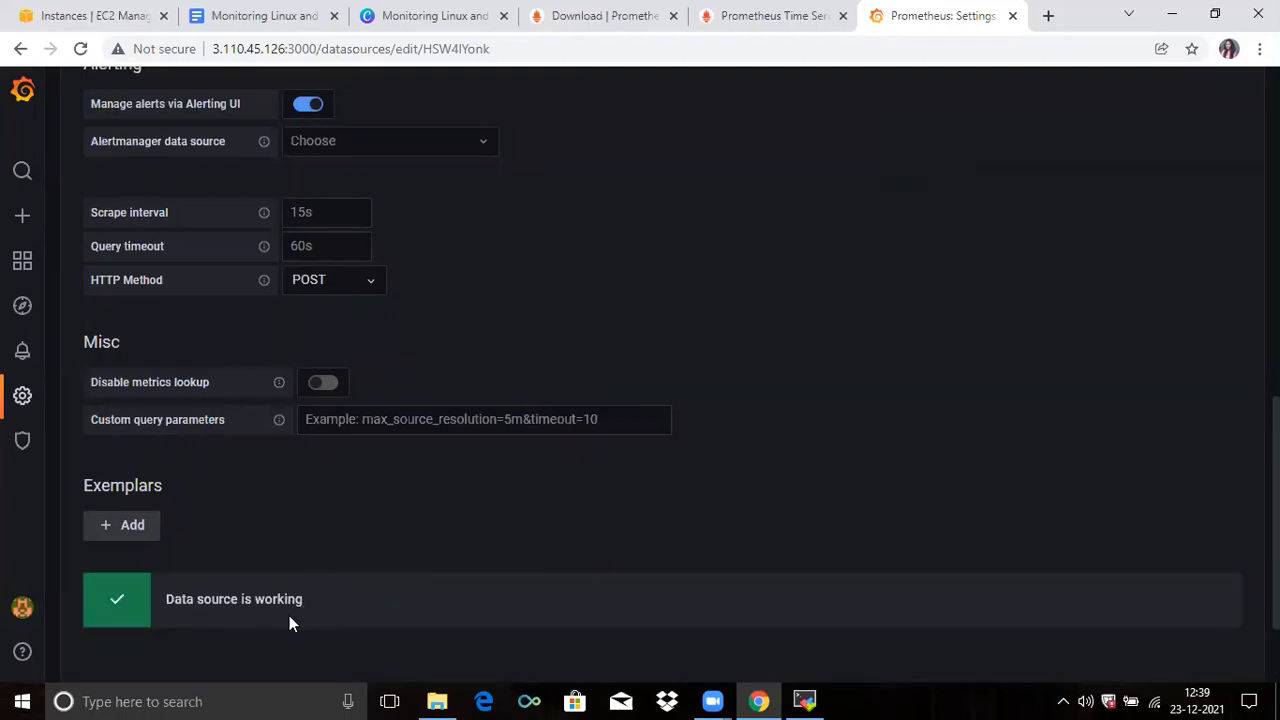
{"action": "left_click", "coordinate": [300, 12]}
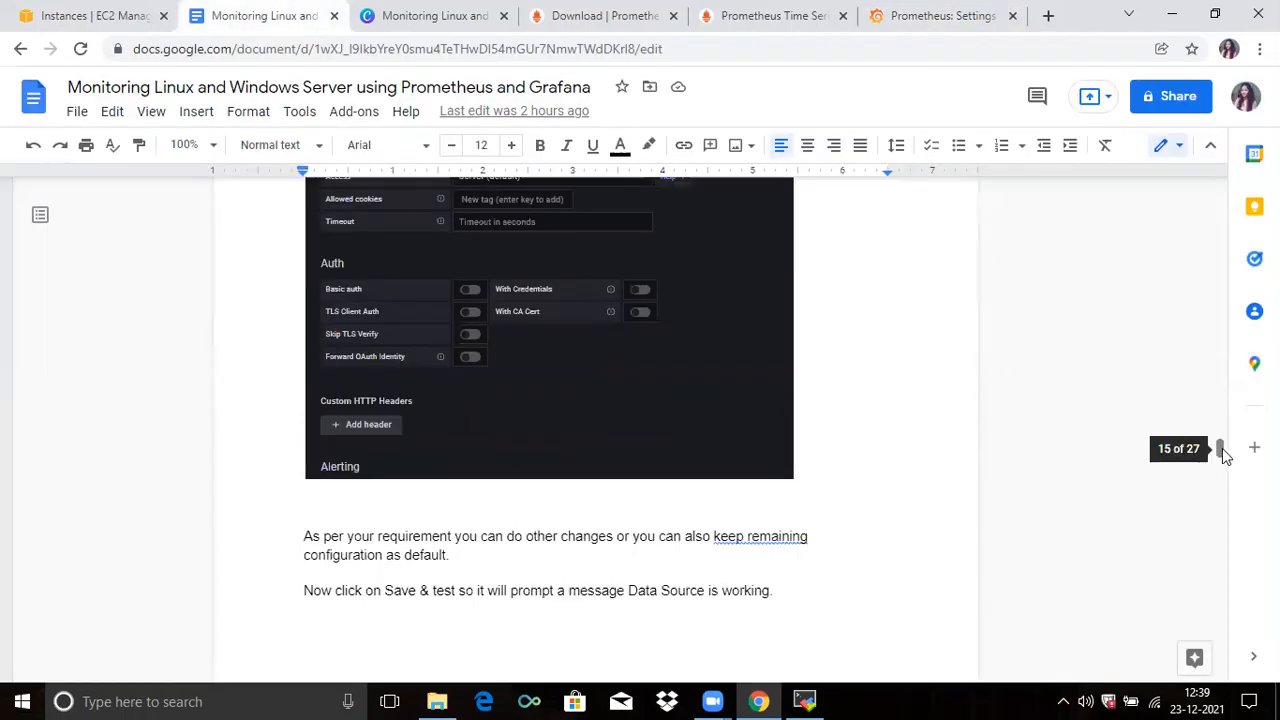
Step: Scroll the guide down to step 13, Install Node Exporter
{"action": "left_click_drag", "start_coordinate": [1222, 448], "coordinate": [1227, 474]}
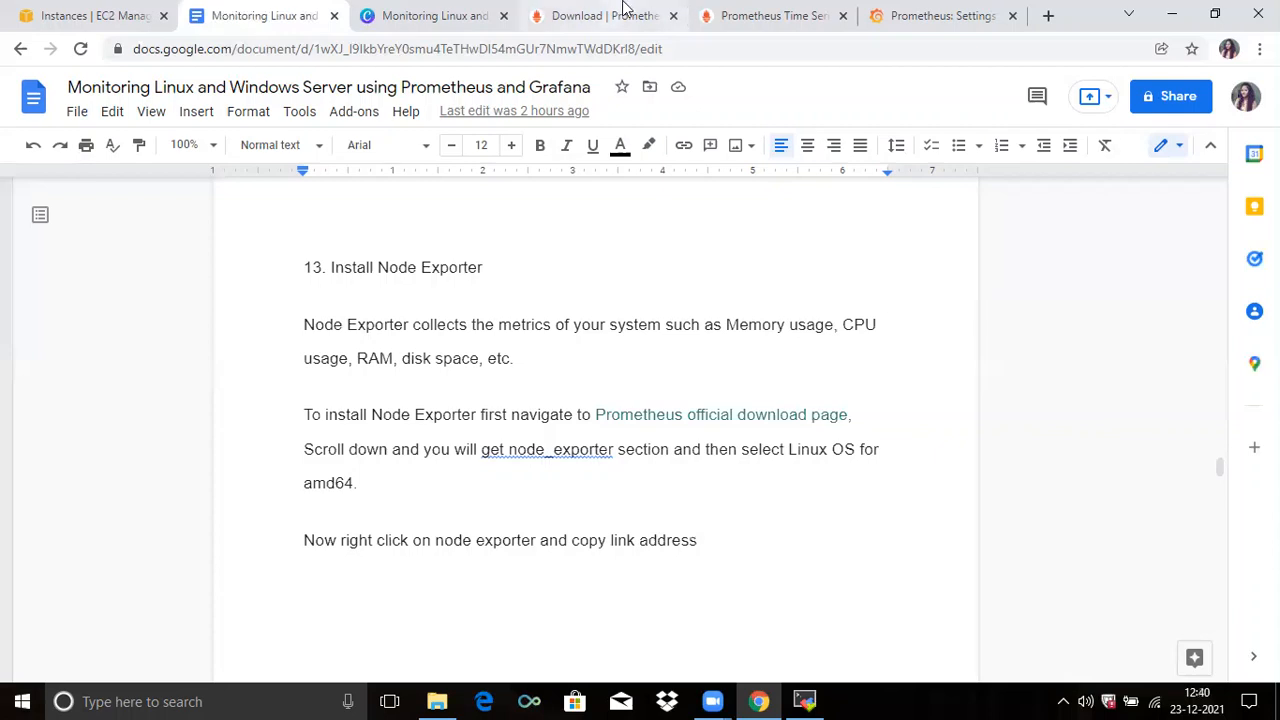
Step: Copy the node_exporter-1.3.1.linux-amd64.tar.gz link address from the Prometheus download page
{"action": "left_click", "coordinate": [624, 10]}
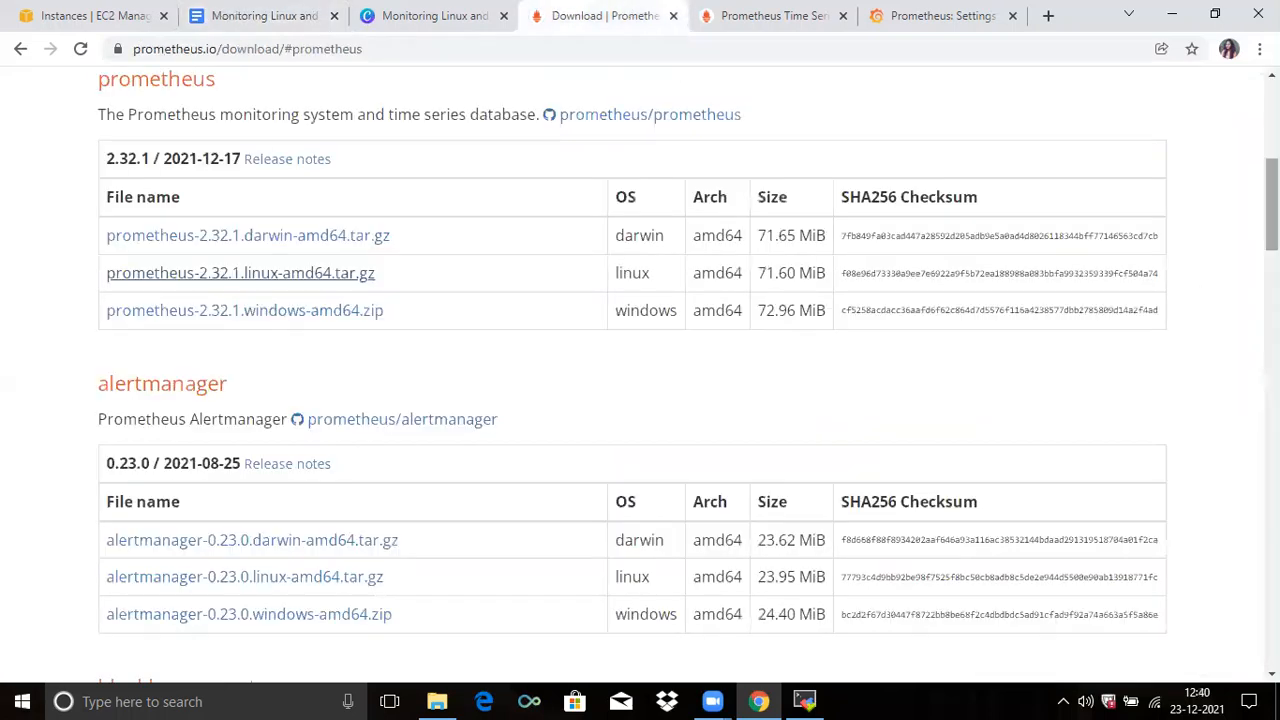
{"action": "scroll", "coordinate": [890, 240], "scroll_direction": "up", "scroll_amount": 5}
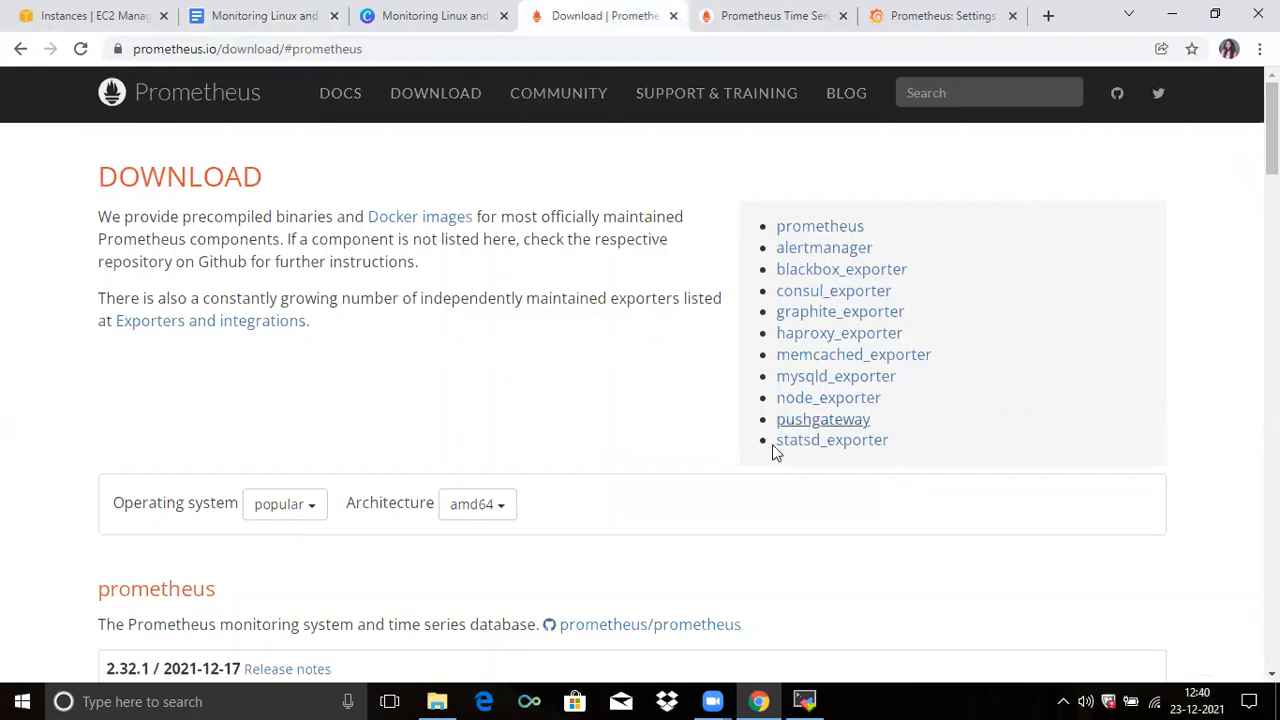
{"action": "left_click", "coordinate": [812, 405]}
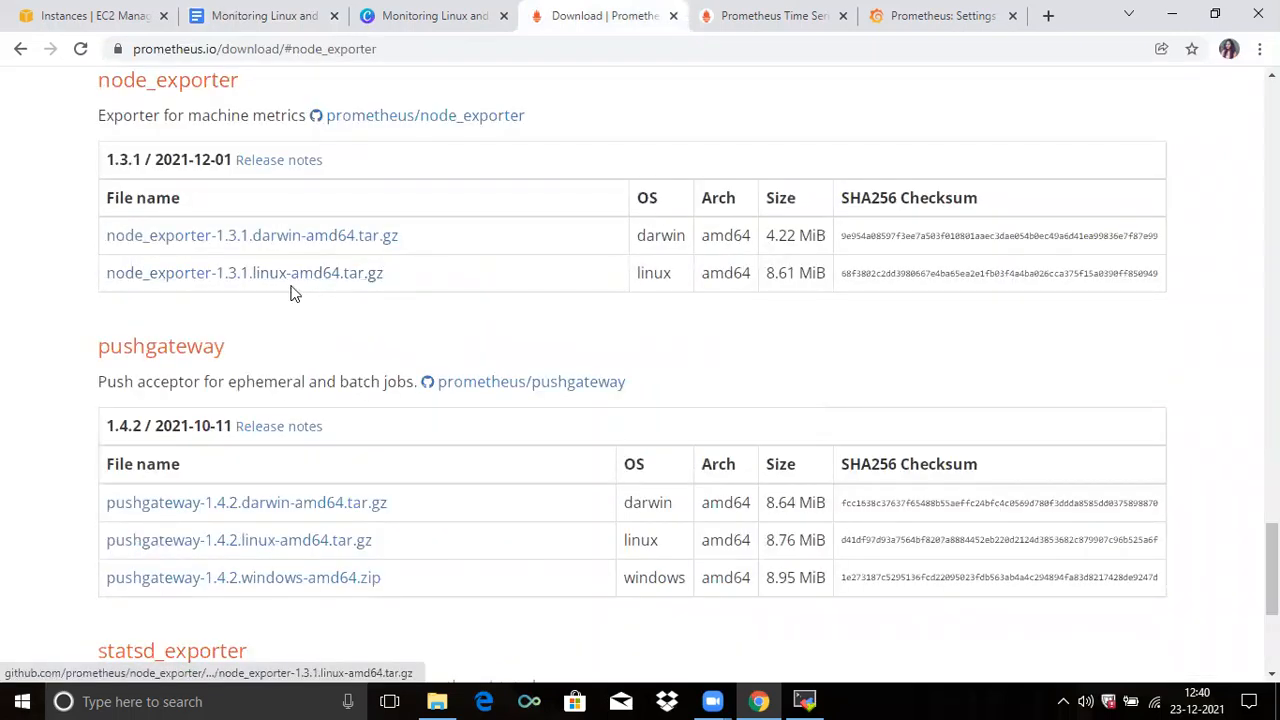
{"action": "right_click", "coordinate": [205, 281]}
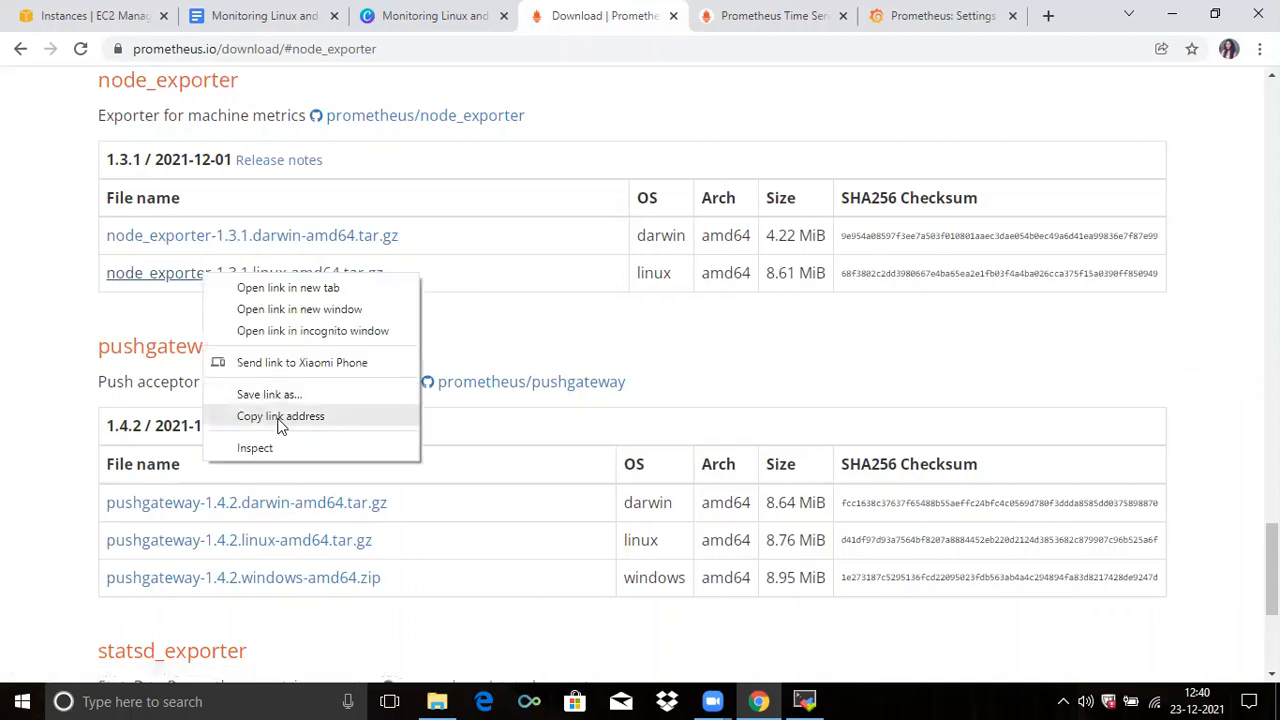
{"action": "left_click", "coordinate": [285, 12]}
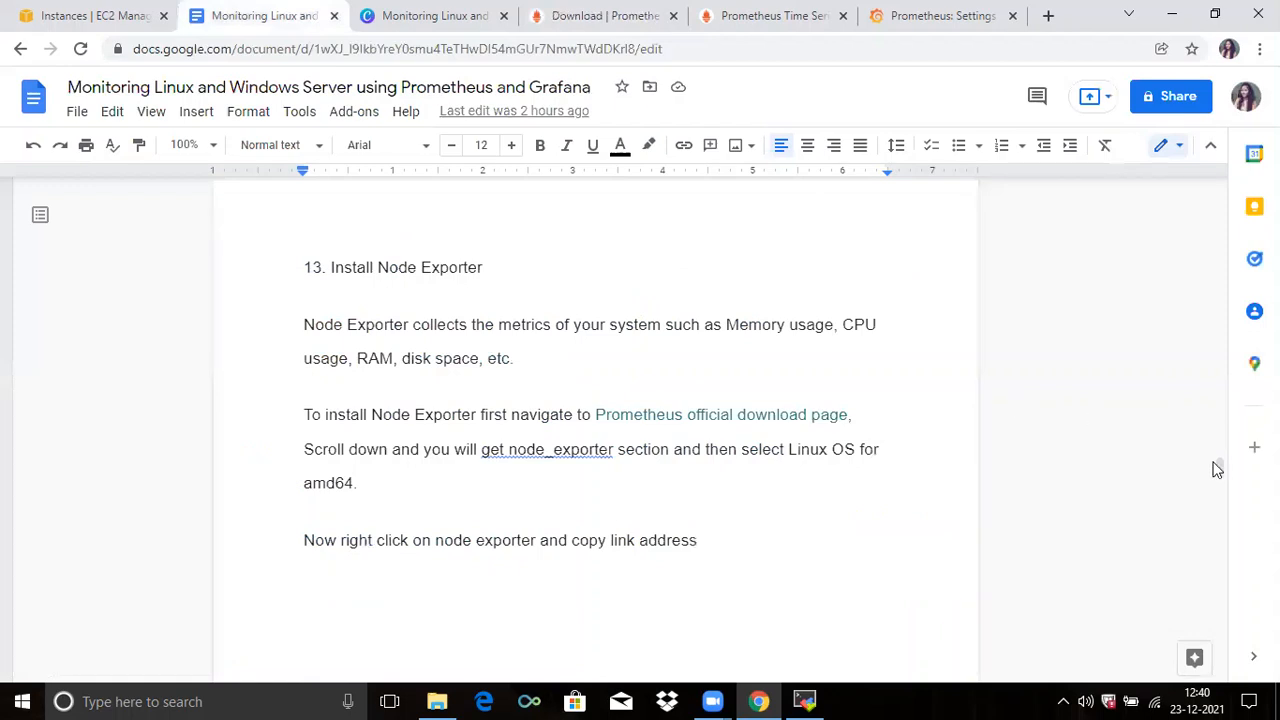
Step: Clear the terminal and run the guide's cd /tmp command on the server
{"action": "left_click_drag", "start_coordinate": [1222, 471], "coordinate": [1224, 484]}
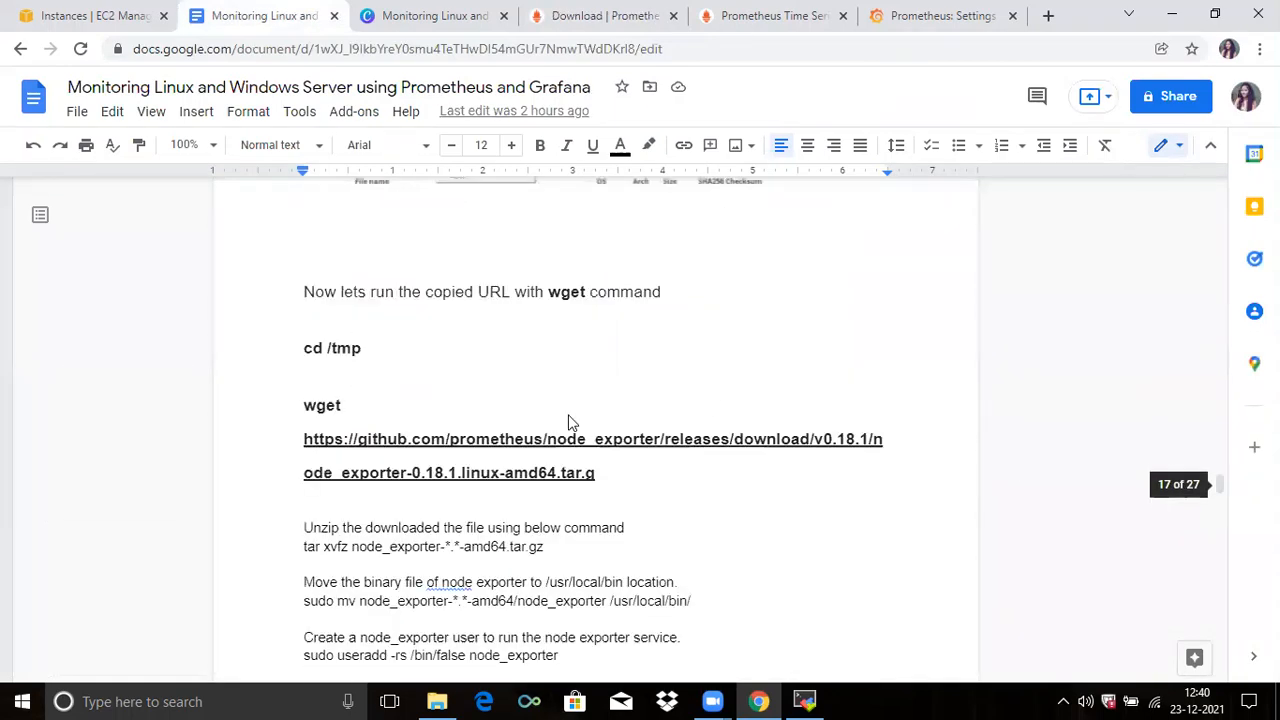
{"action": "left_click_drag", "start_coordinate": [300, 350], "coordinate": [406, 352]}
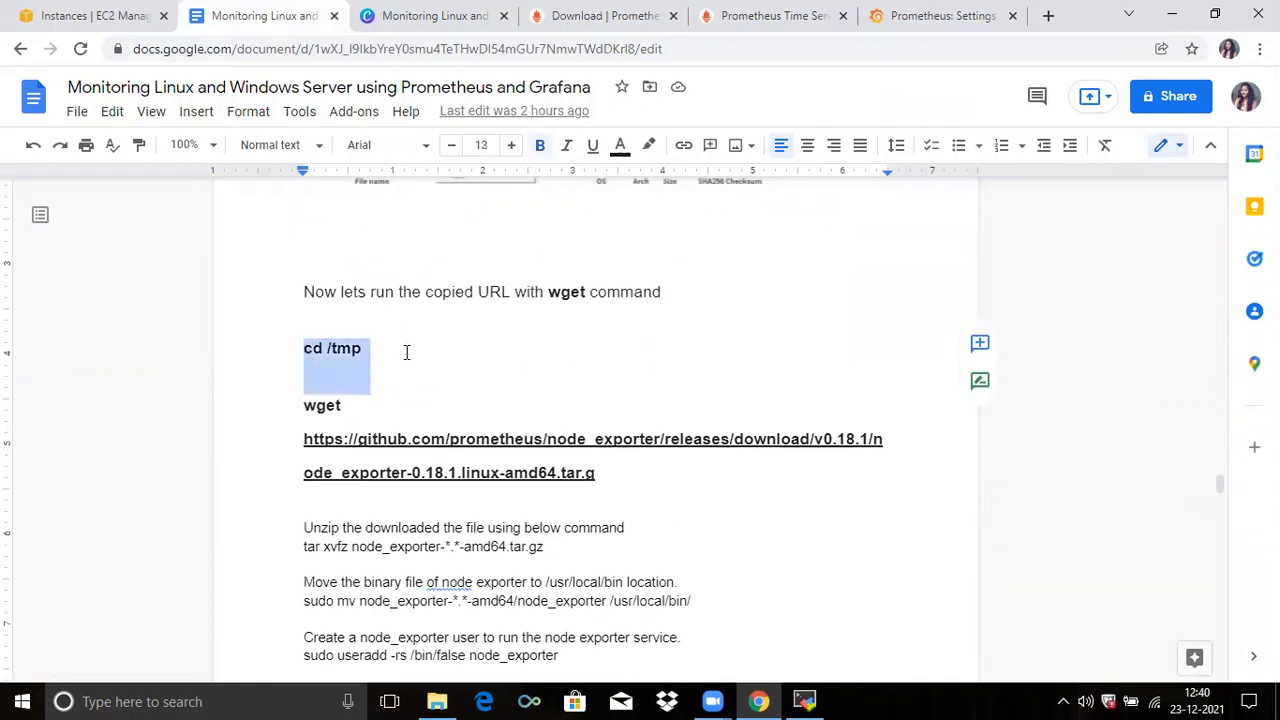
{"action": "left_click", "coordinate": [808, 700]}
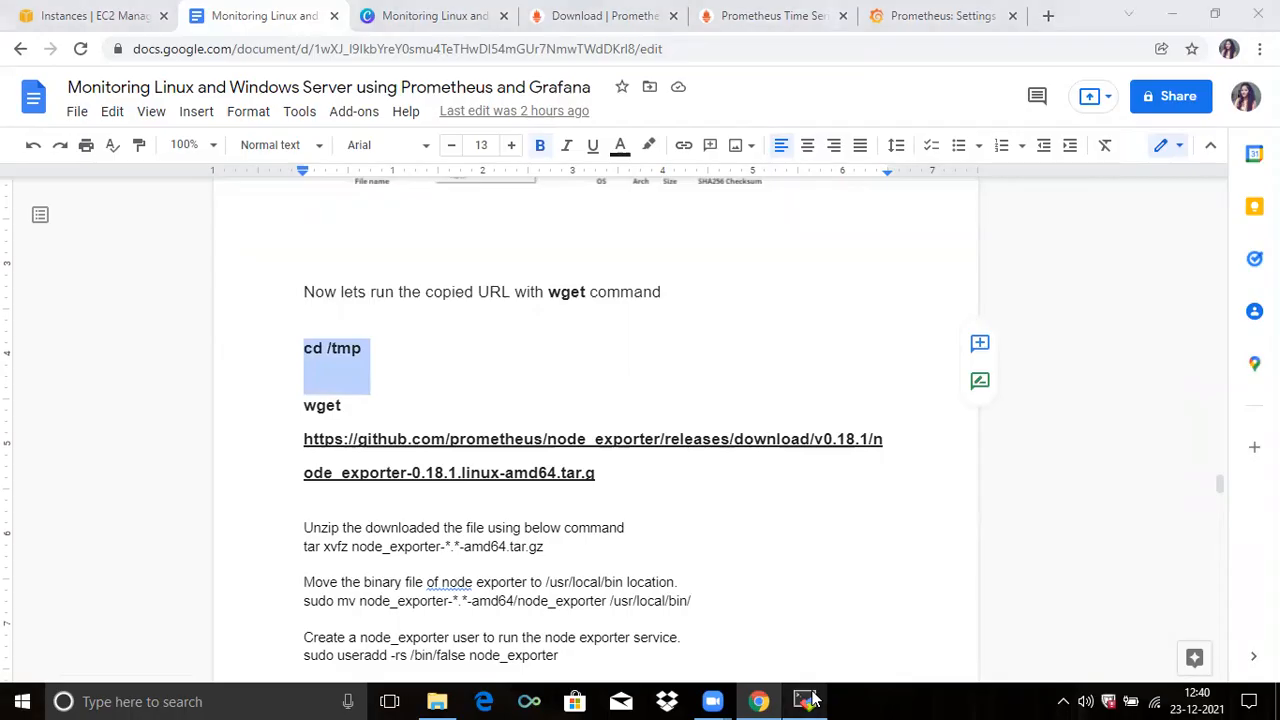
{"action": "type", "text": "clear"}
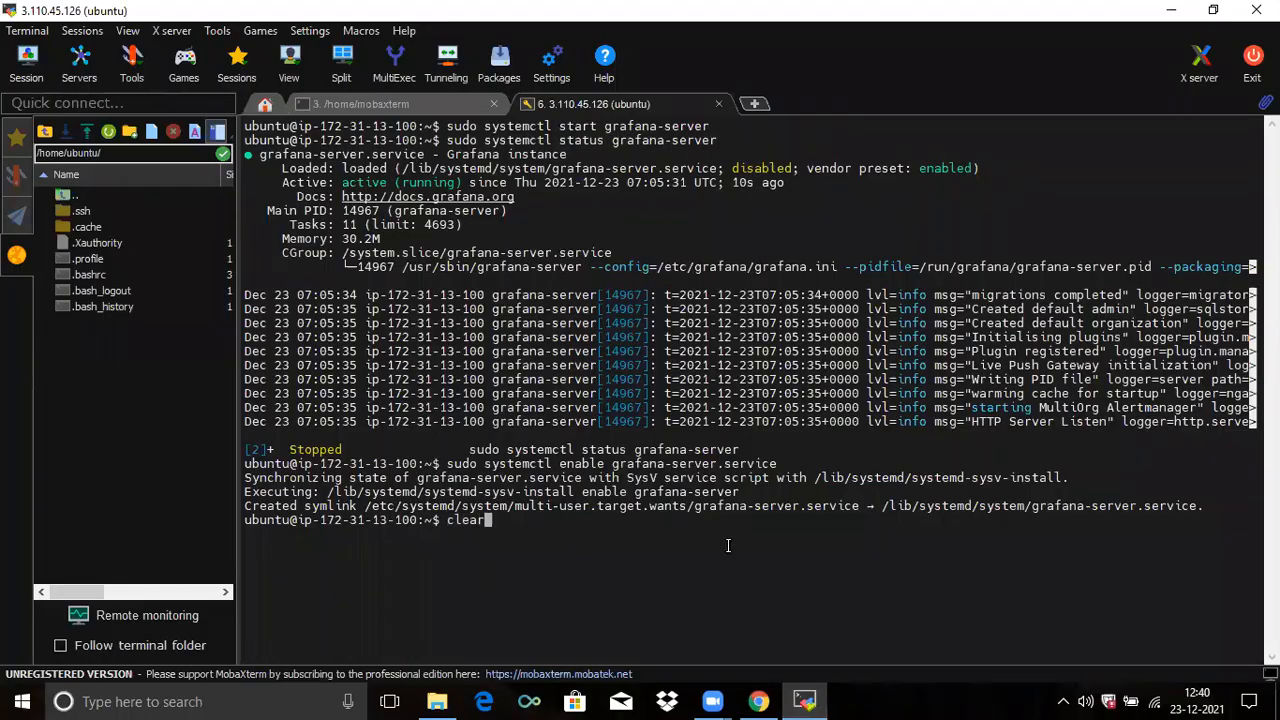
{"action": "key", "text": "Return"}
{"action": "right_click", "coordinate": [729, 546]}
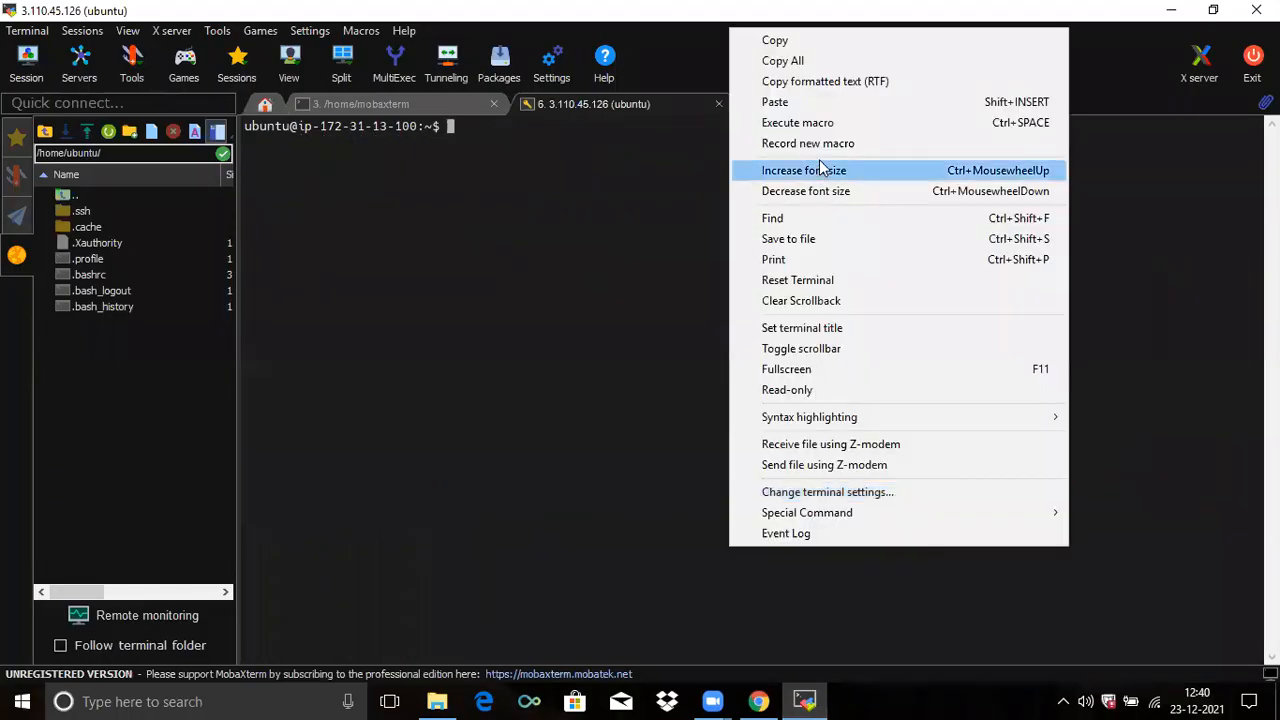
{"action": "left_click", "coordinate": [800, 103]}
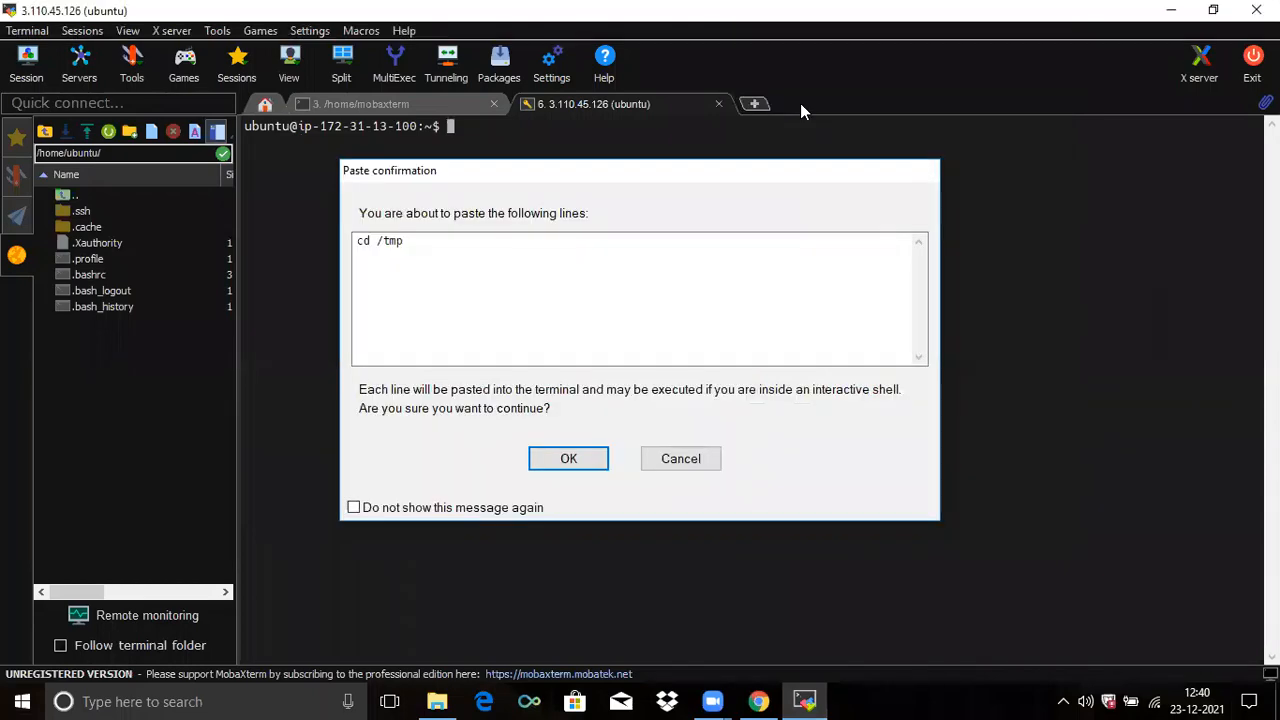
{"action": "key", "text": "Return"}
Step: Download node_exporter-0.18.1.linux-amd64.tar.gz with wget, correcting the URL to .tar.gz, then clear
{"action": "left_click", "coordinate": [759, 701]}
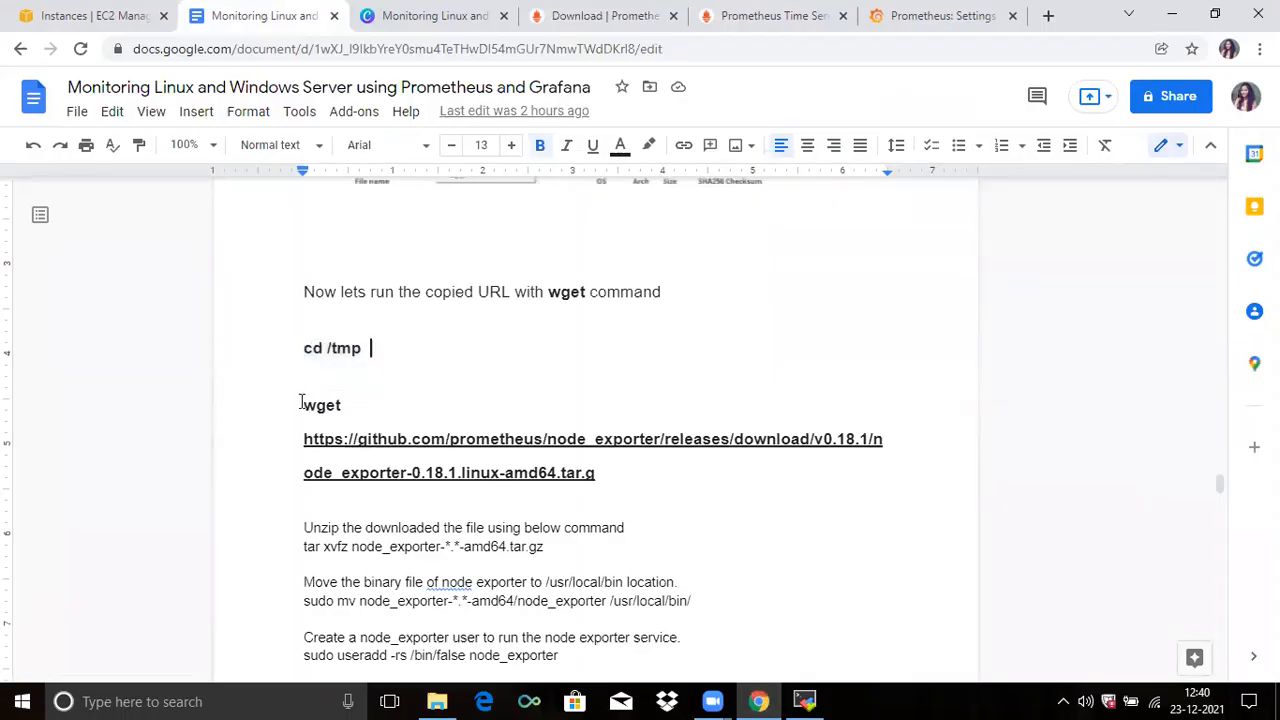
{"action": "left_click_drag", "start_coordinate": [301, 402], "coordinate": [604, 483]}
{"action": "key", "text": "ctrl+c"}
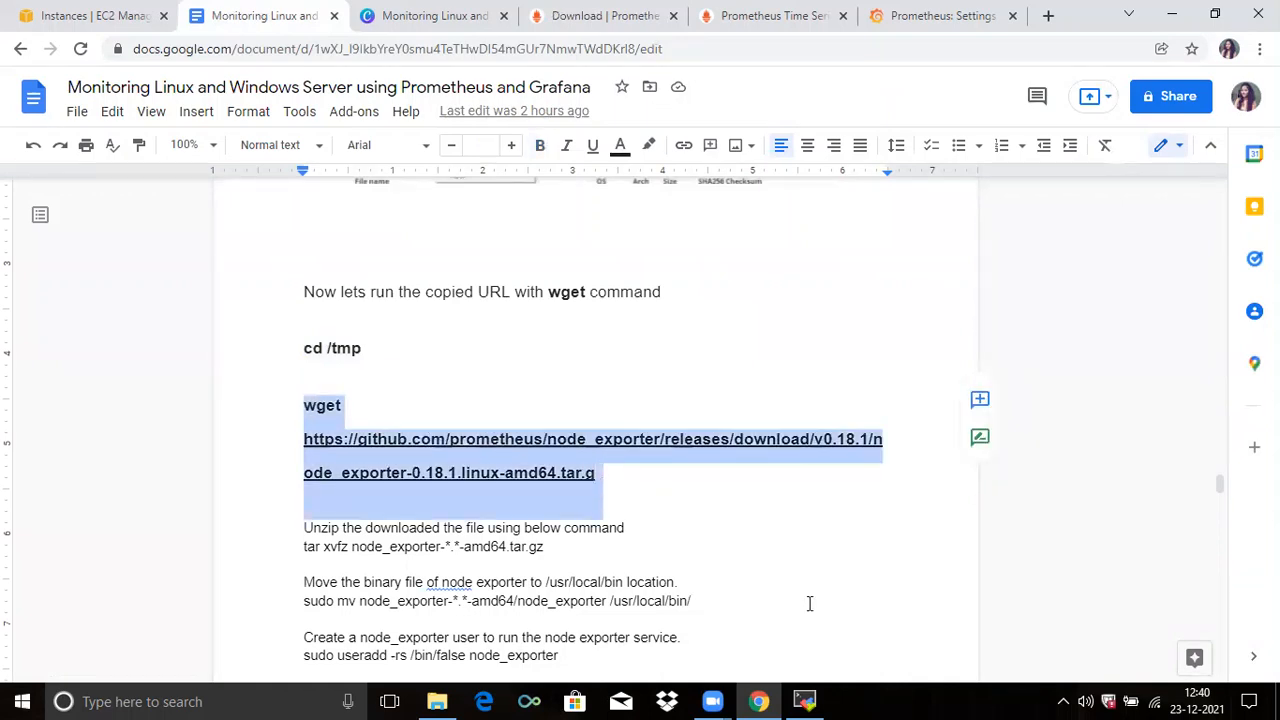
{"action": "left_click", "coordinate": [818, 700]}
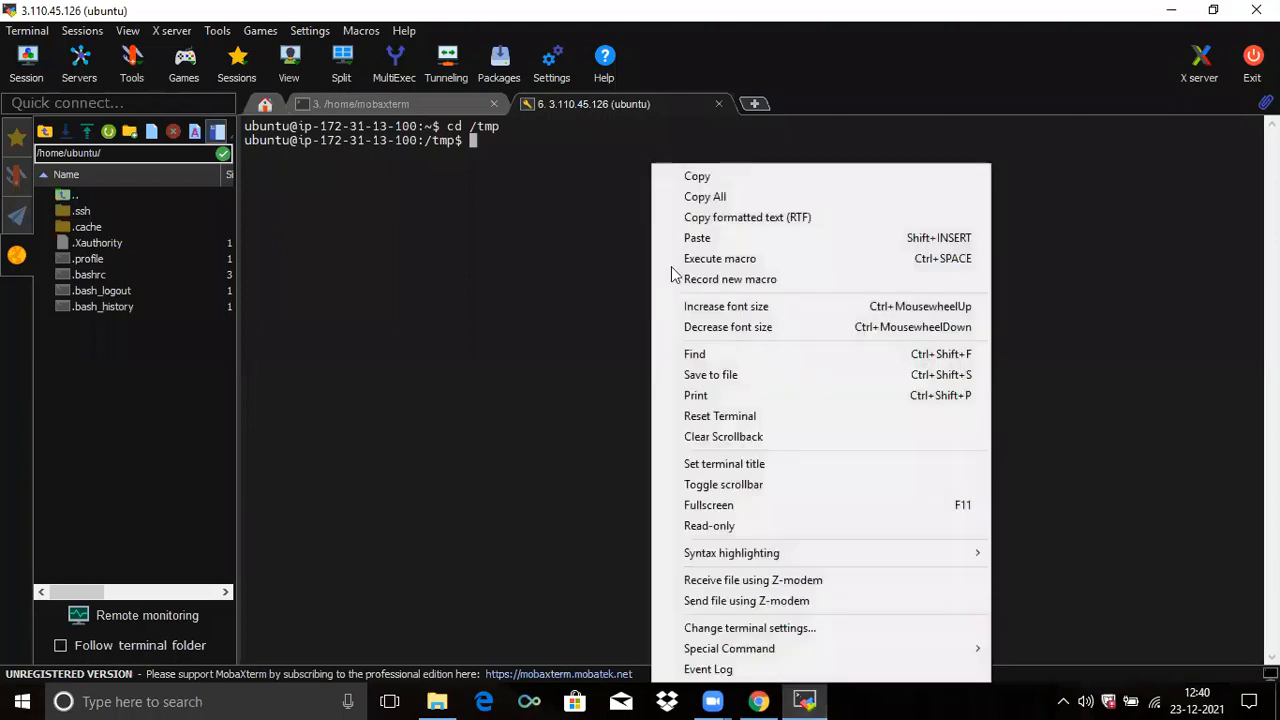
{"action": "right_click", "coordinate": [651, 297]}
{"action": "left_click", "coordinate": [680, 240]}
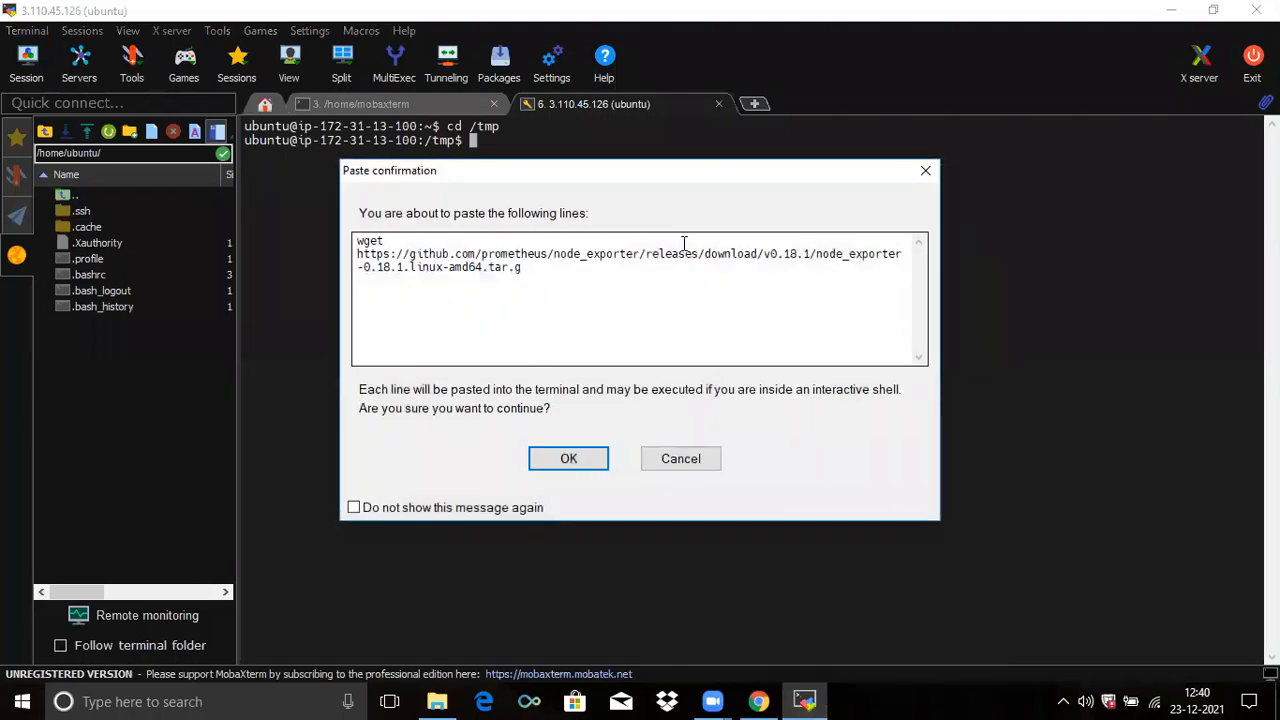
{"action": "key", "text": "Return"}
{"action": "key", "text": "Up"}
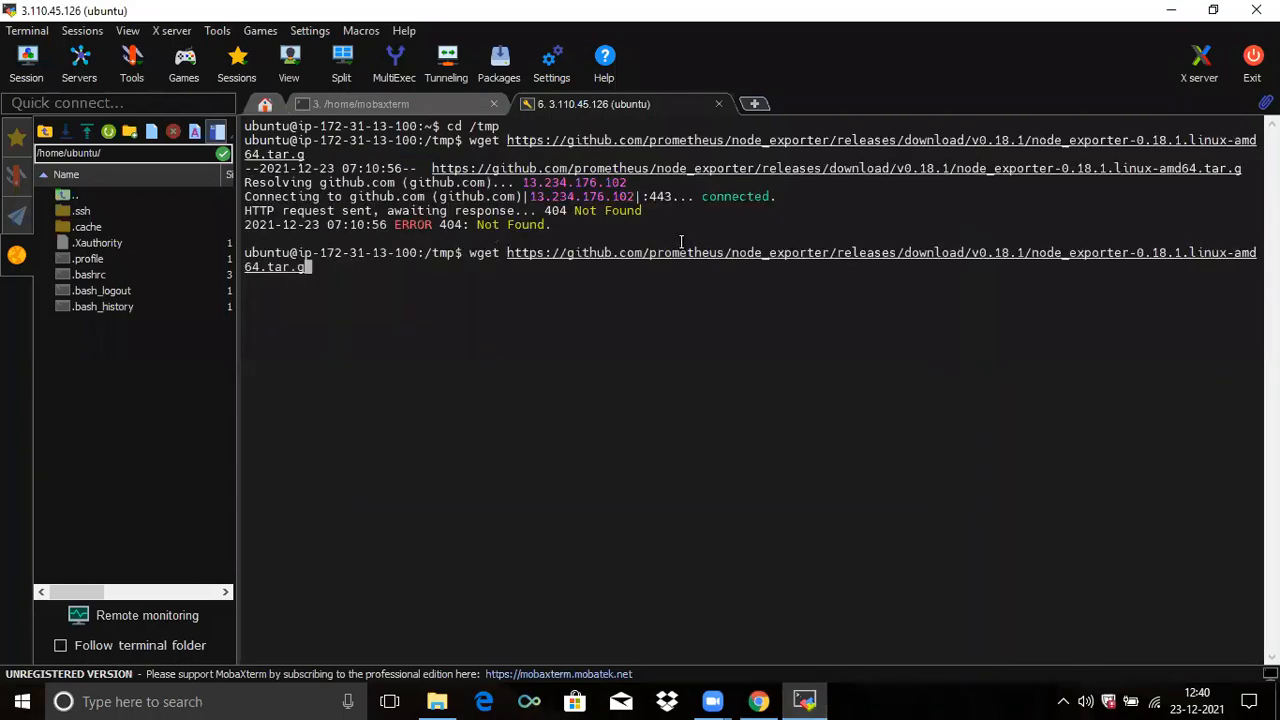
{"action": "type", "text": "z"}
{"action": "key", "text": "Return"}
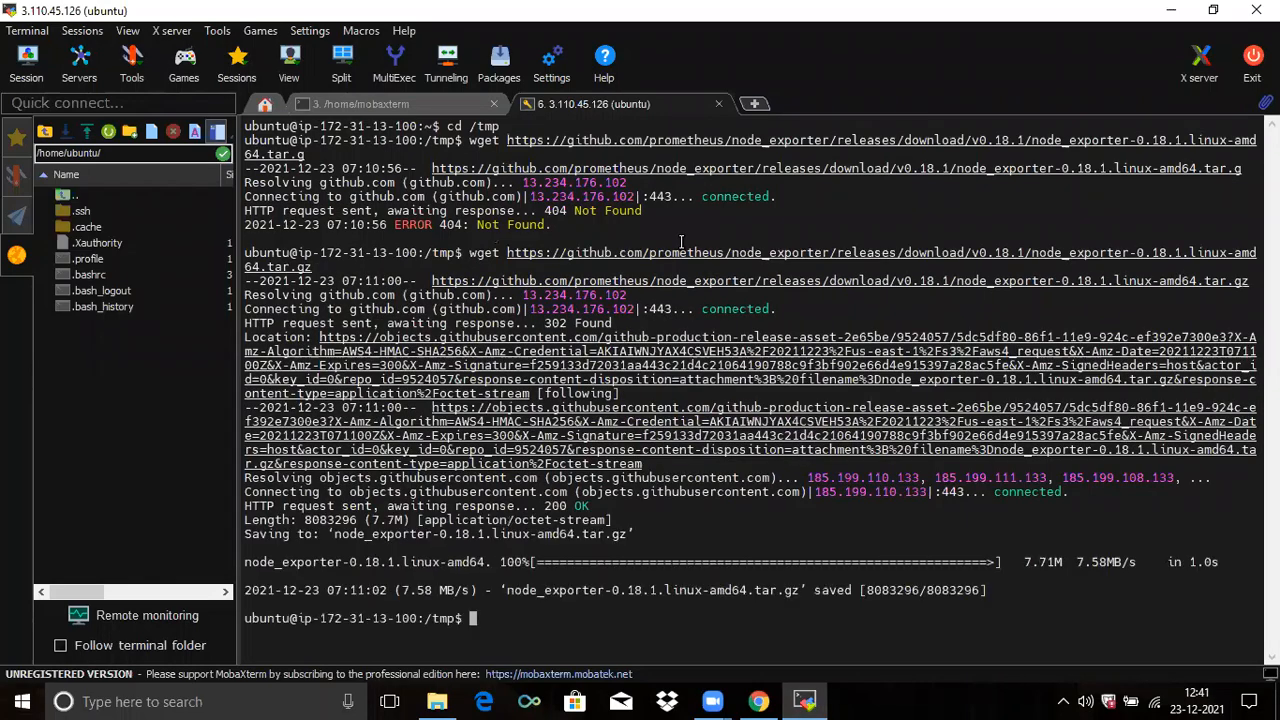
{"action": "type", "text": "clear"}
{"action": "key", "text": "Return"}
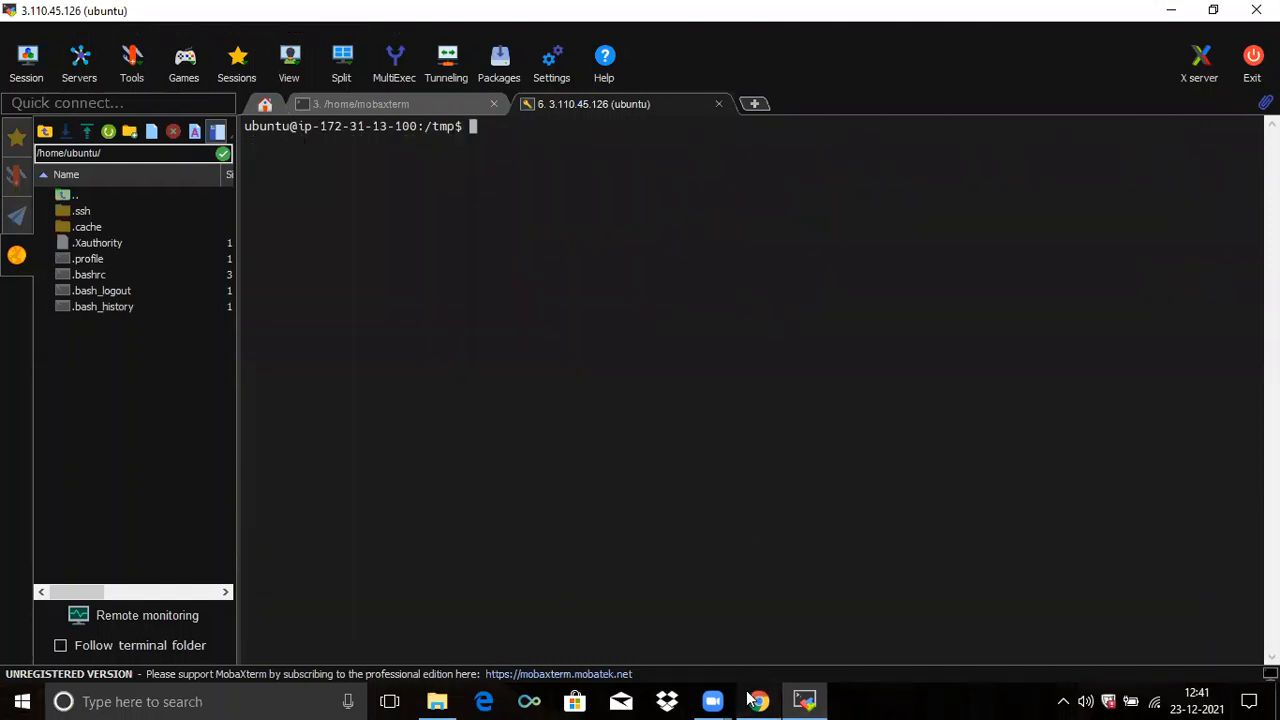
Step: Extract the node_exporter archive in /tmp with the guide's tar xvfz command
{"action": "left_click", "coordinate": [757, 701]}
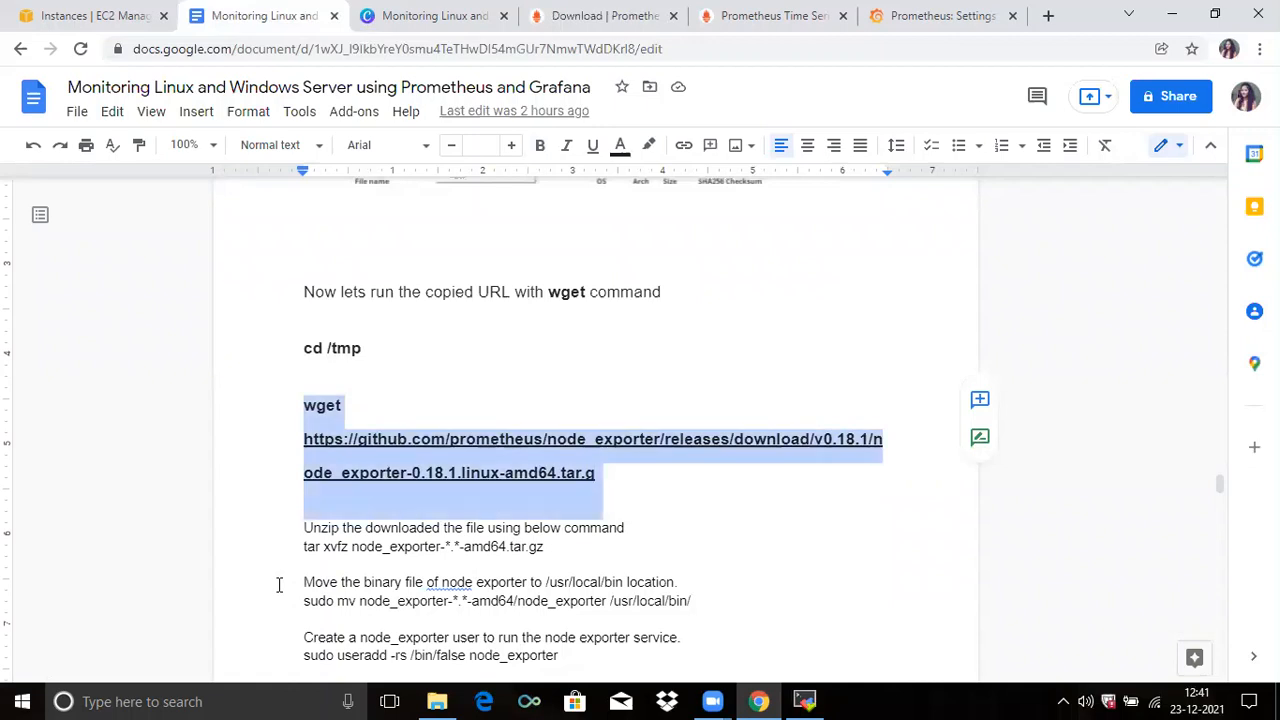
{"action": "left_click_drag", "start_coordinate": [302, 547], "coordinate": [557, 557]}
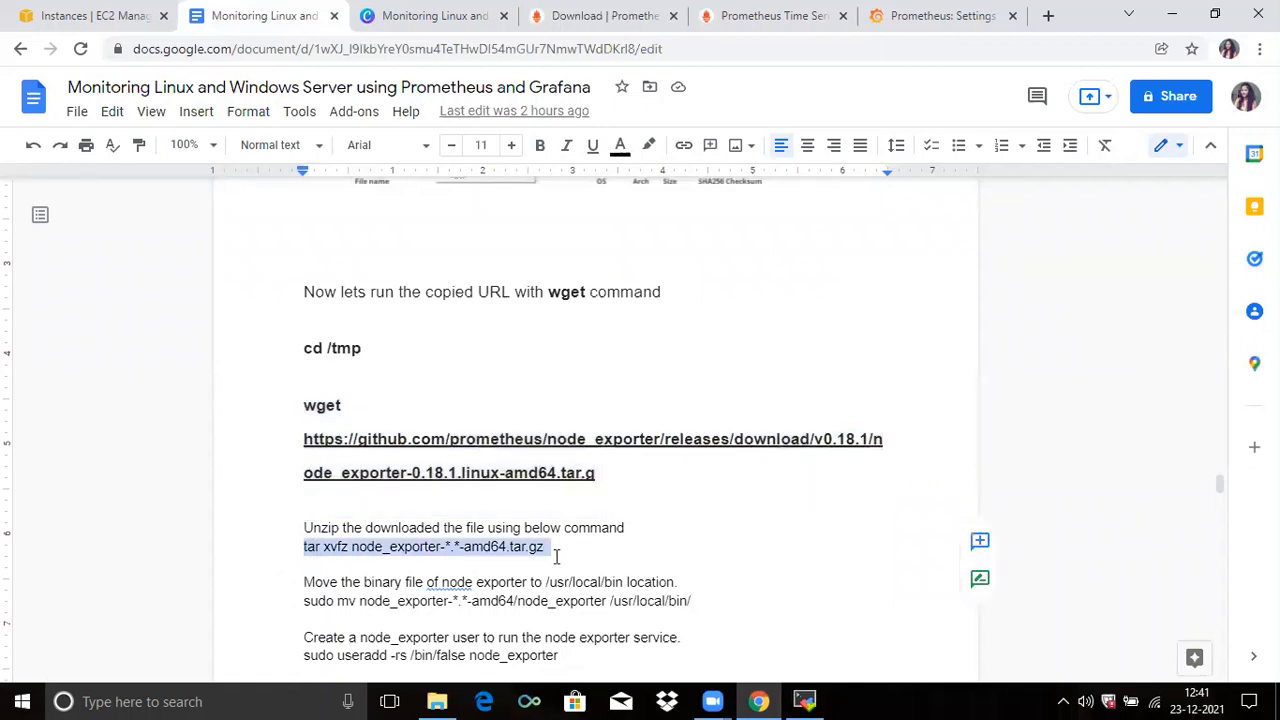
{"action": "left_click", "coordinate": [805, 701]}
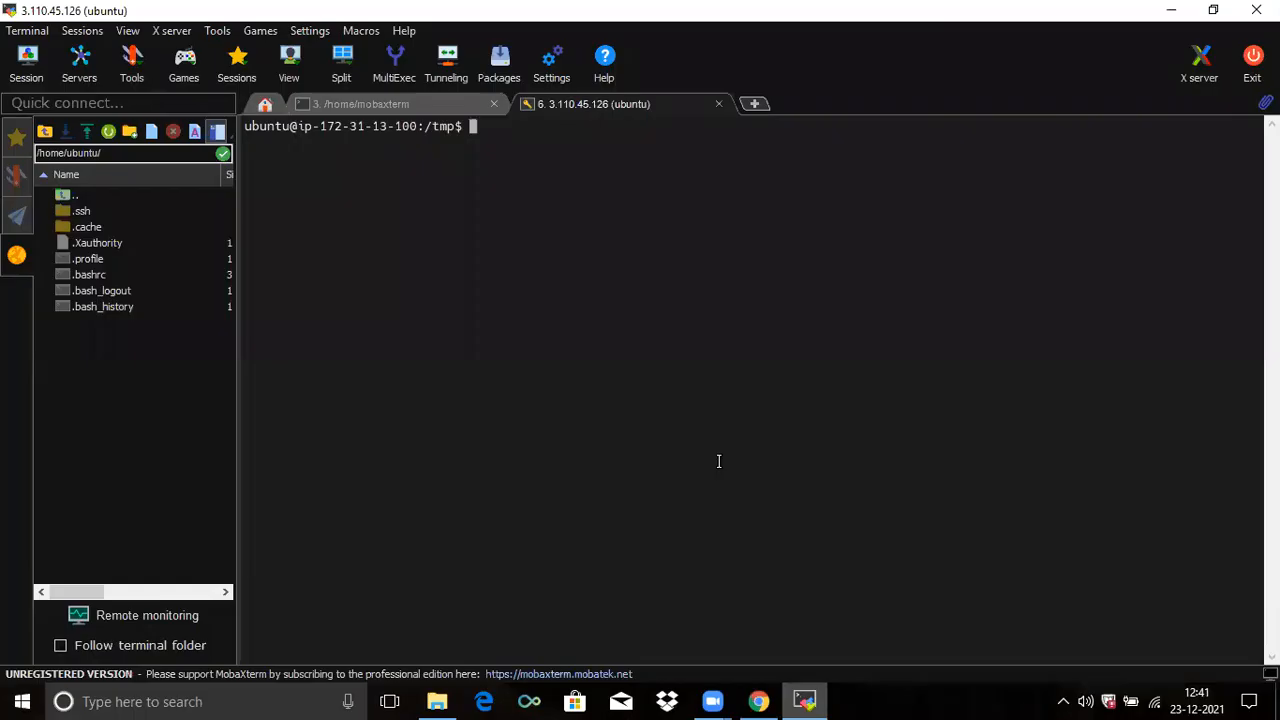
{"action": "right_click", "coordinate": [594, 196]}
{"action": "left_click", "coordinate": [610, 237]}
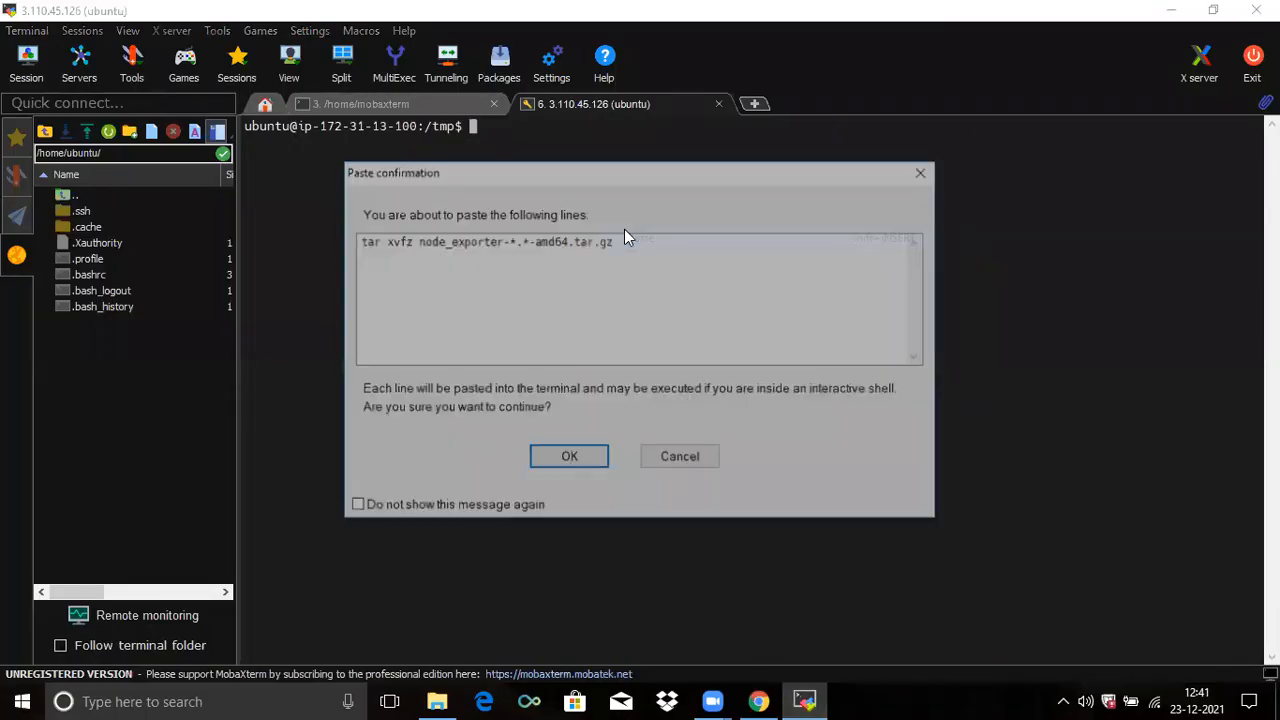
{"action": "key", "text": "Return"}
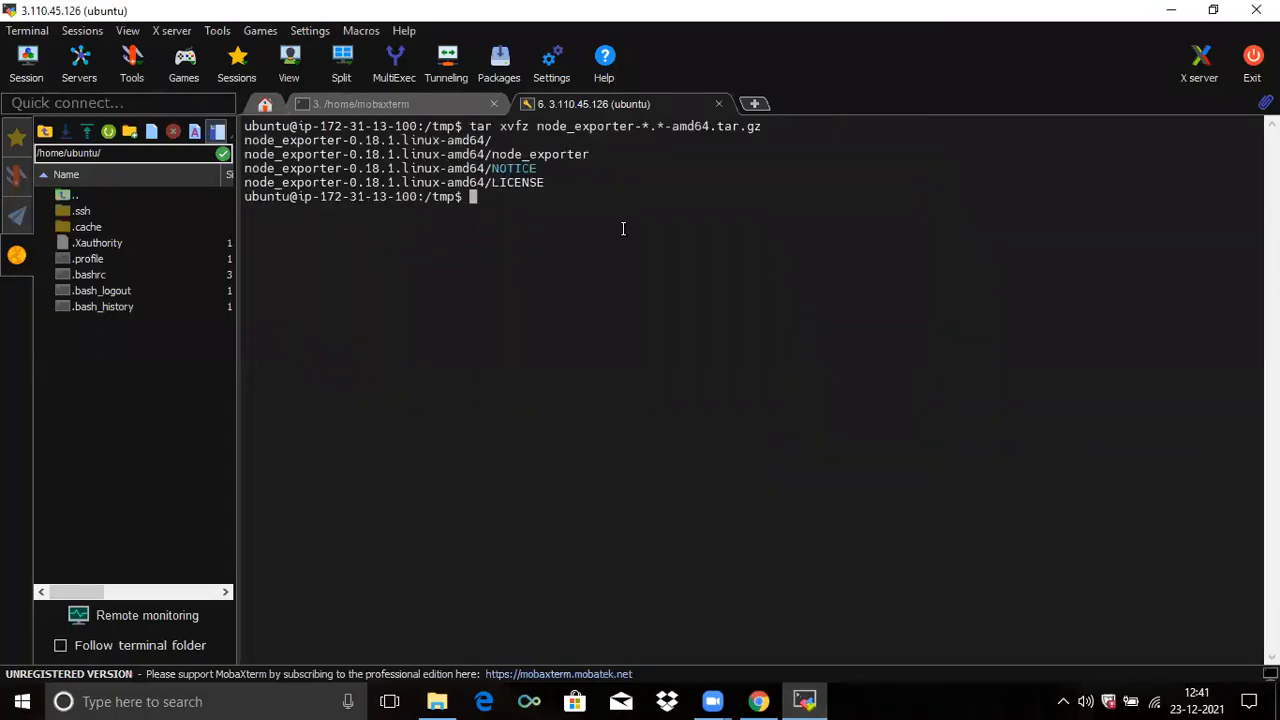
Step: Move the node_exporter binary into /usr/local/bin with sudo mv
{"action": "left_click", "coordinate": [759, 701]}
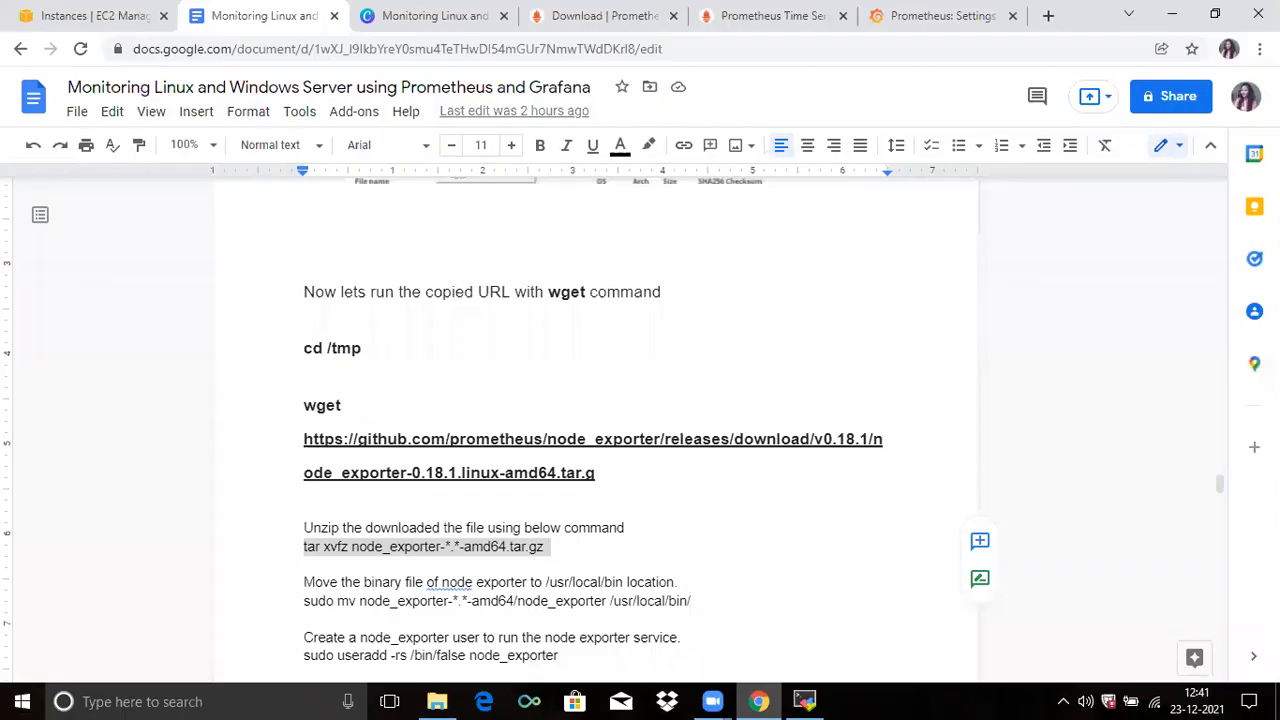
{"action": "scroll", "coordinate": [1218, 491], "scroll_direction": "down", "scroll_amount": 2}
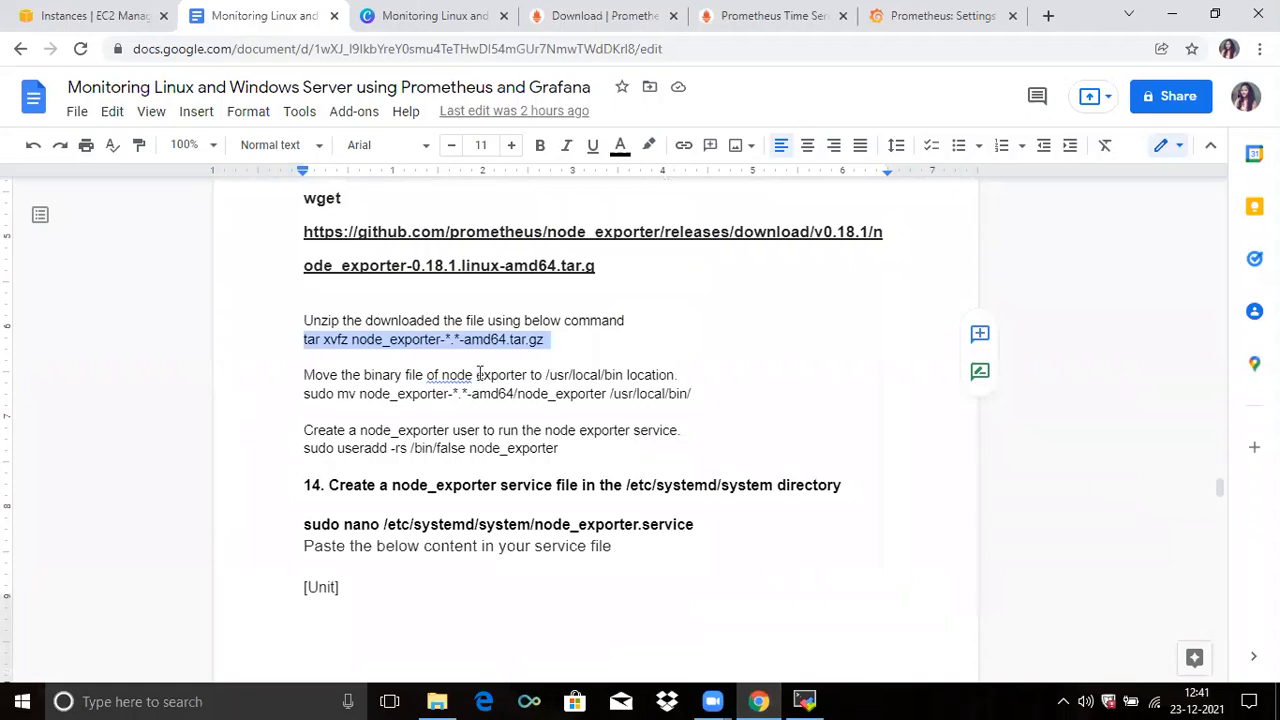
{"action": "left_click", "coordinate": [548, 376]}
{"action": "left_click_drag", "start_coordinate": [548, 376], "coordinate": [626, 378]}
{"action": "left_click_drag", "start_coordinate": [302, 396], "coordinate": [693, 393]}
{"action": "key", "text": "ctrl+c"}
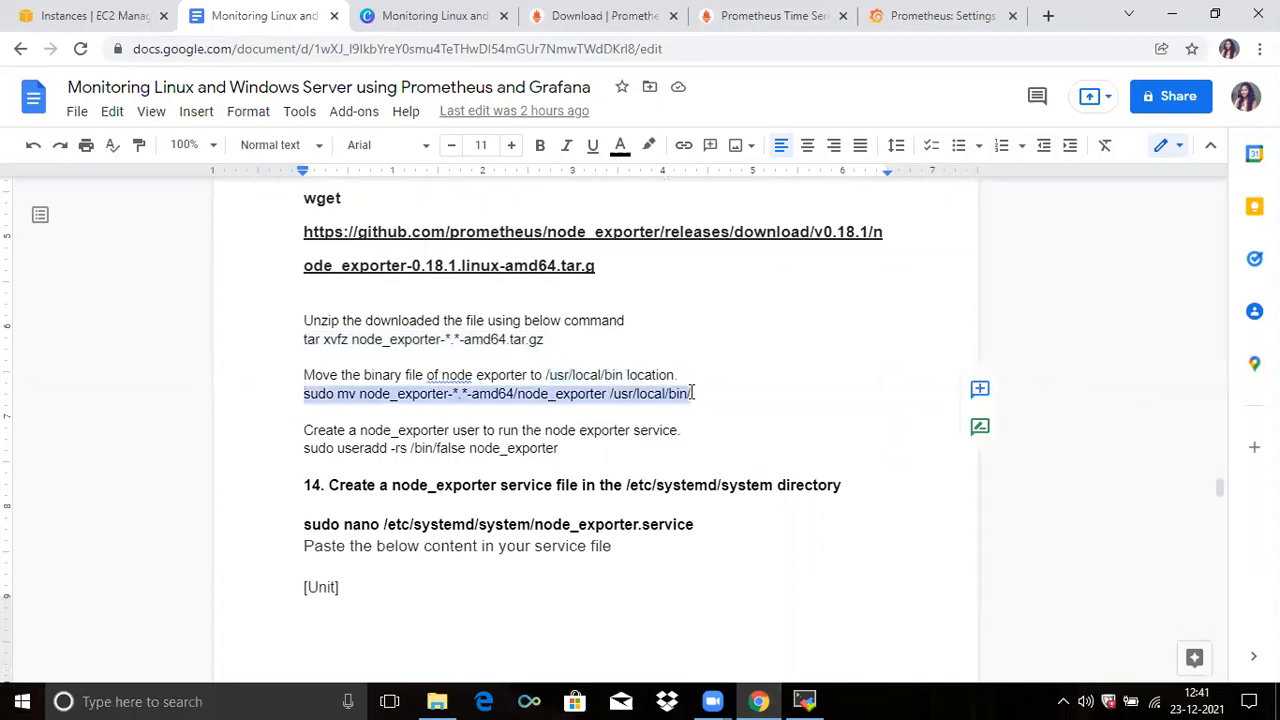
{"action": "left_click", "coordinate": [804, 701]}
{"action": "right_click", "coordinate": [641, 312]}
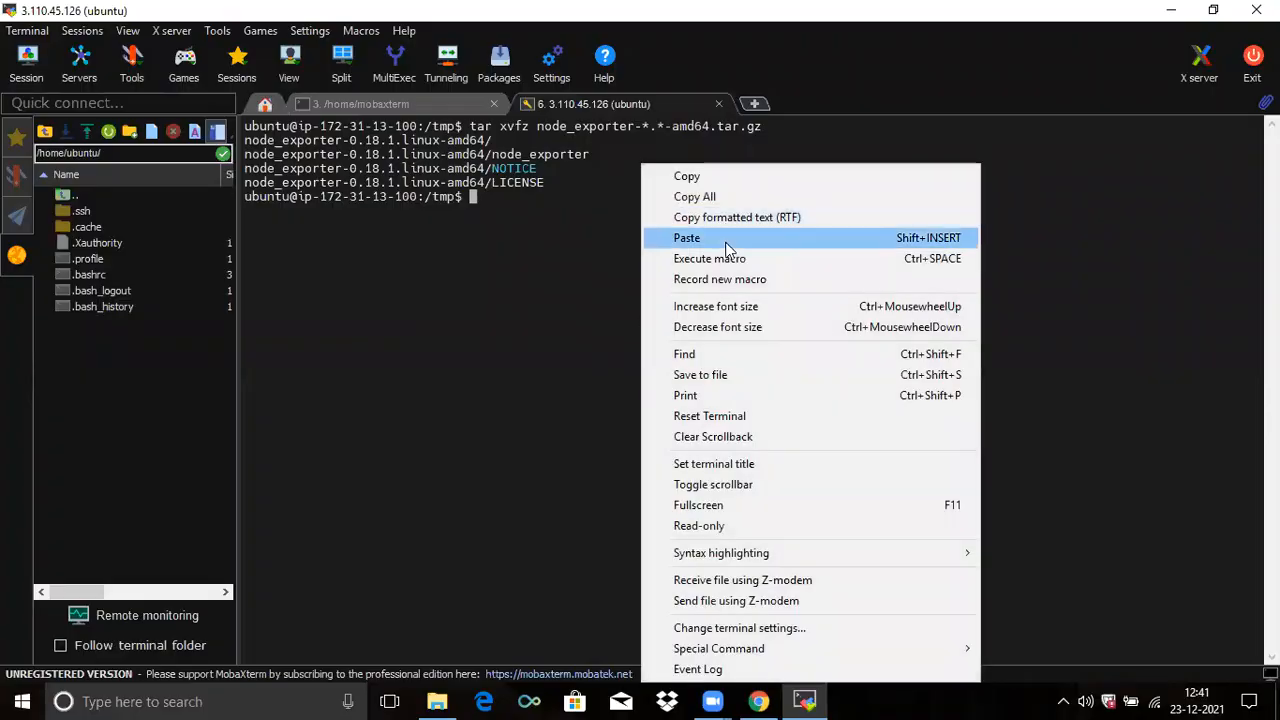
{"action": "left_click", "coordinate": [724, 238]}
{"action": "key", "text": "Return"}
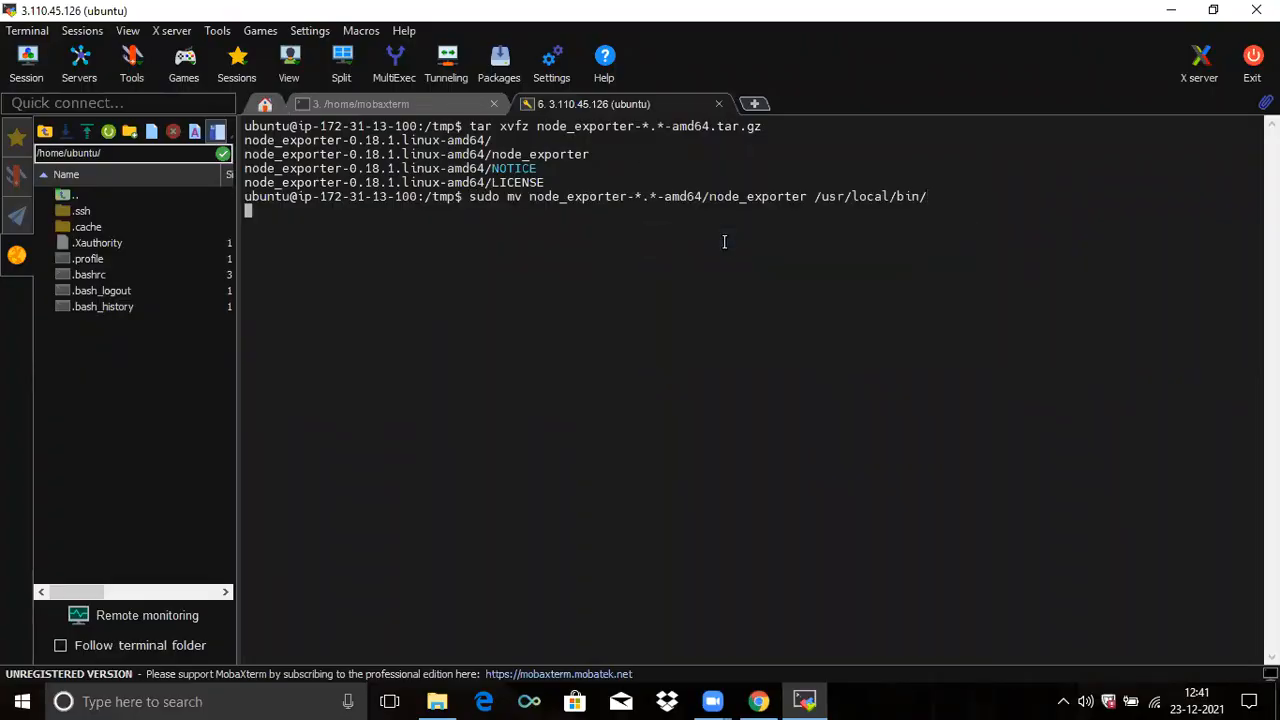
Step: Create the node_exporter user with sudo useradd, then clear the terminal
{"action": "left_click", "coordinate": [758, 701]}
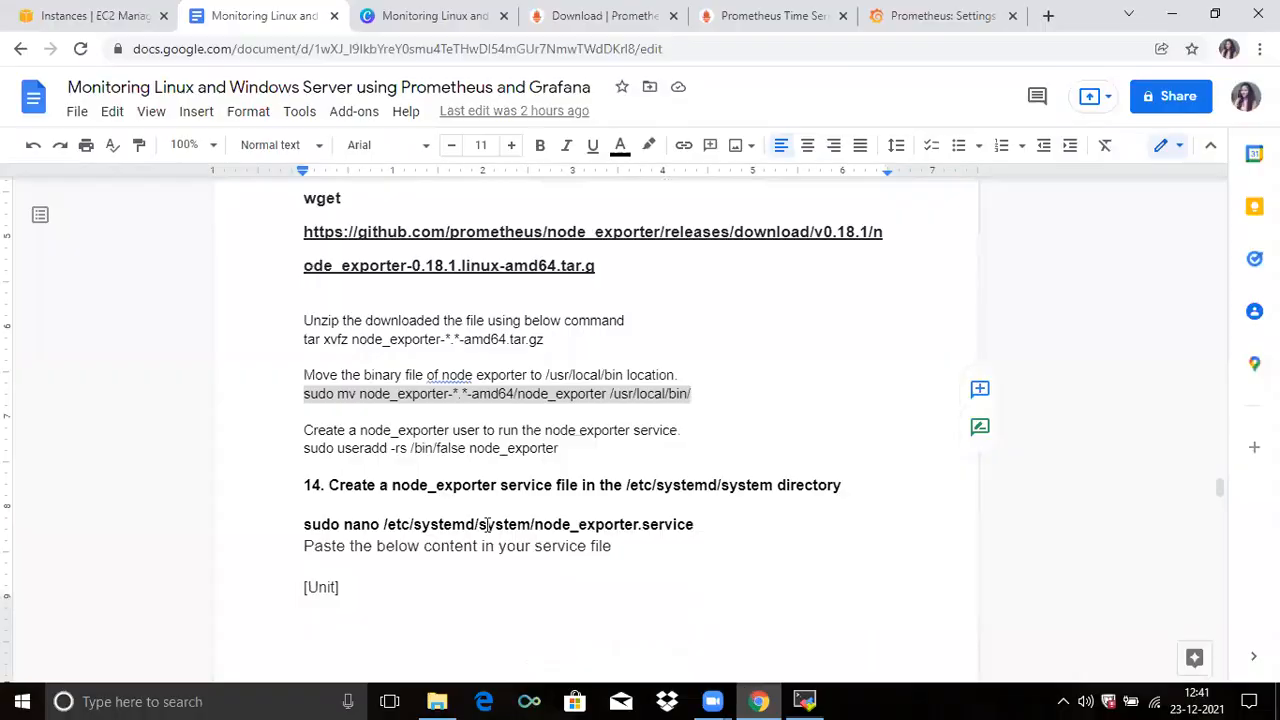
{"action": "left_click", "coordinate": [292, 451]}
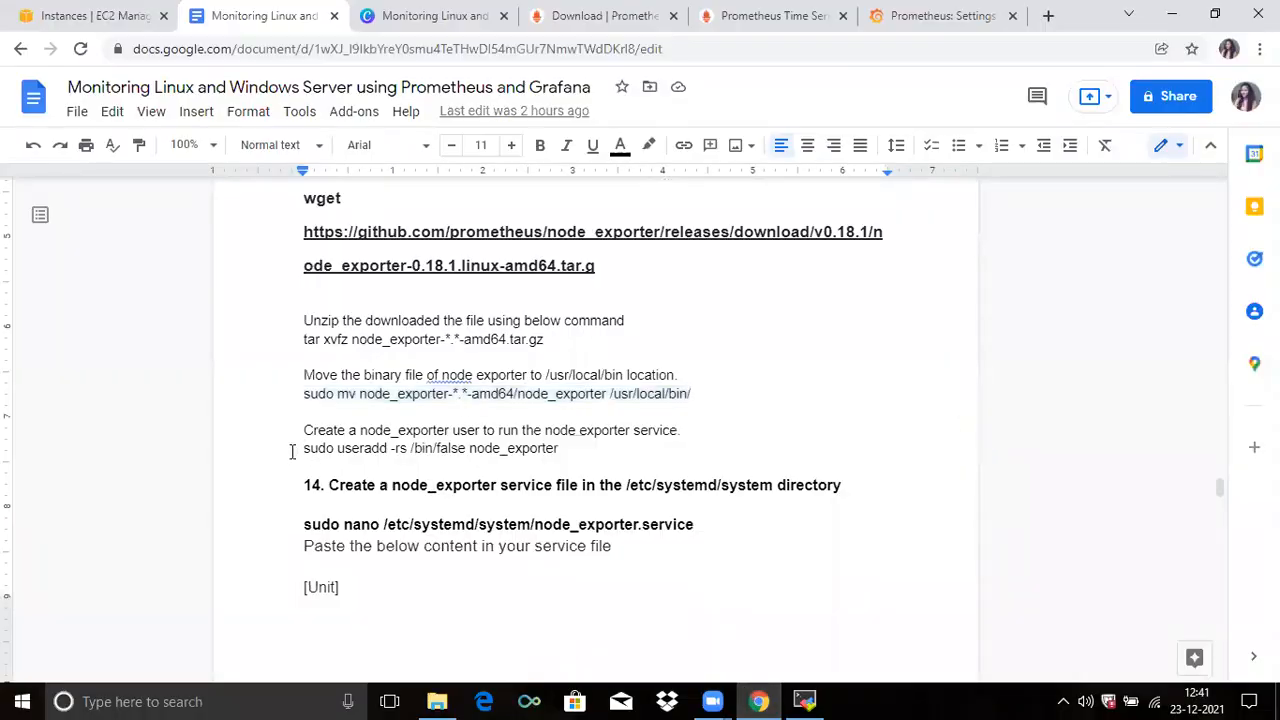
{"action": "left_click", "coordinate": [562, 448], "text": "shift"}
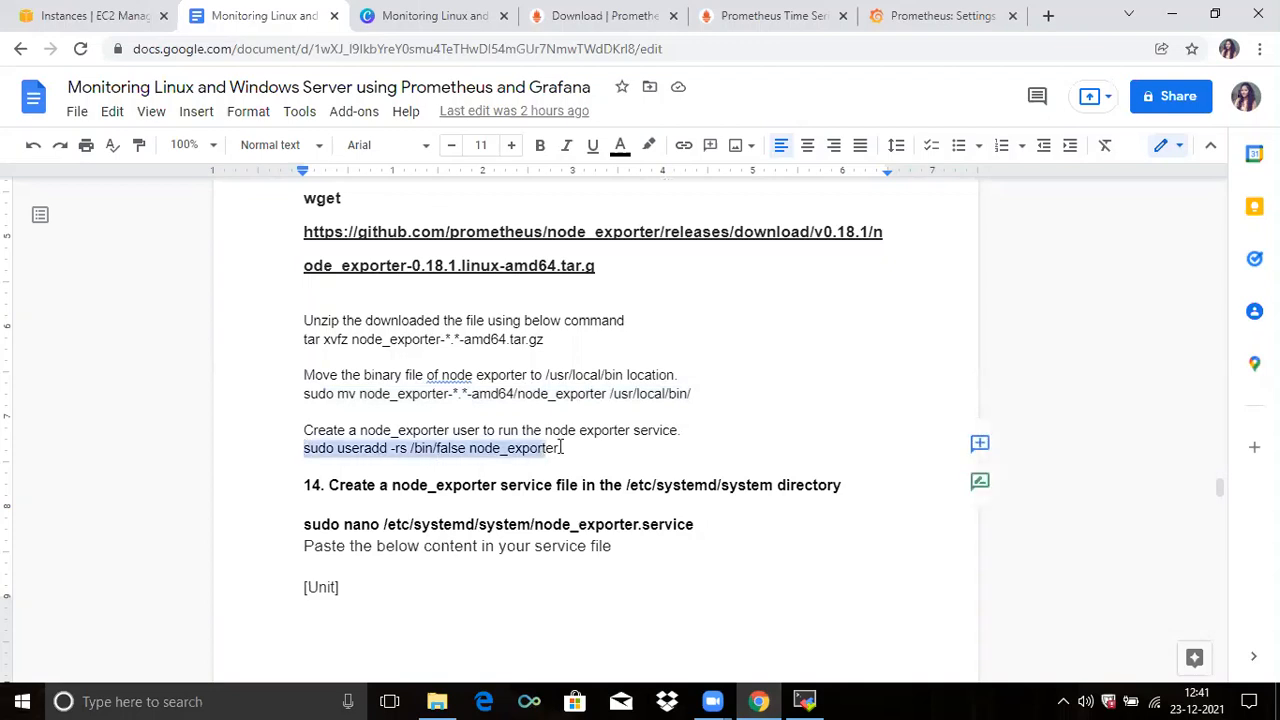
{"action": "left_click_drag", "start_coordinate": [561, 447], "coordinate": [563, 449]}
{"action": "key", "text": "ctrl+c"}
{"action": "left_click", "coordinate": [805, 701]}
{"action": "right_click", "coordinate": [620, 340]}
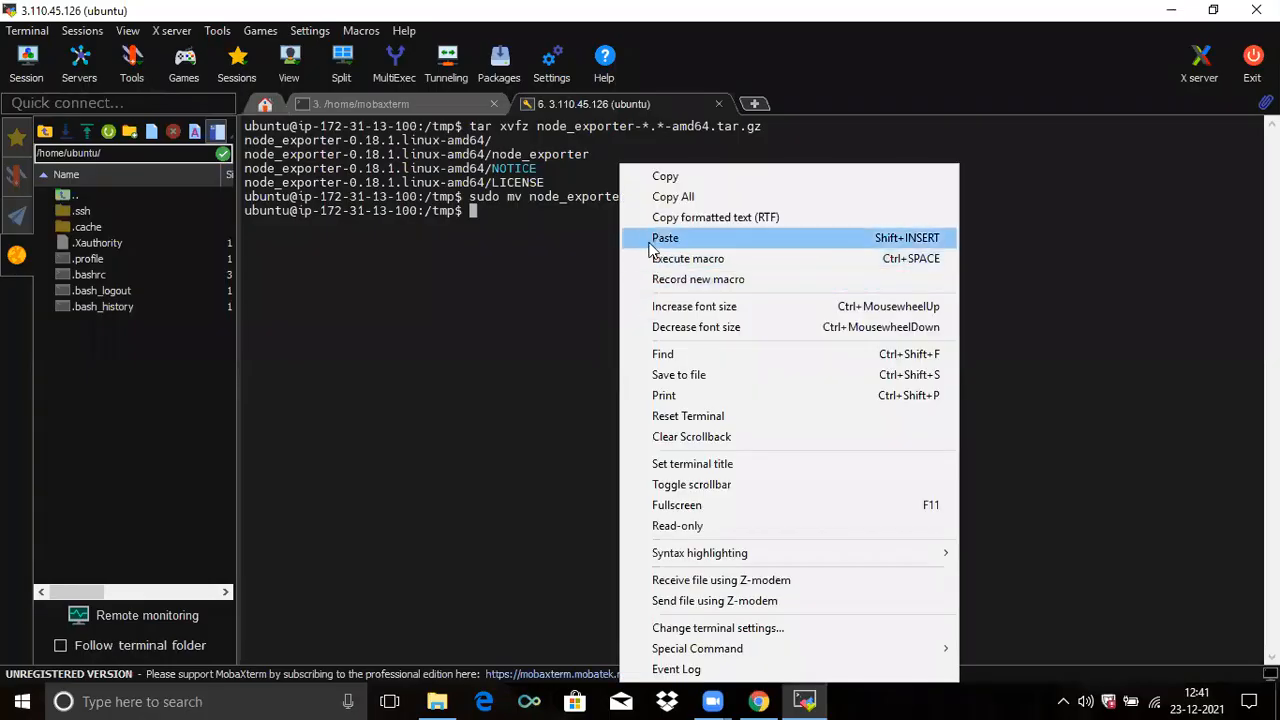
{"action": "left_click", "coordinate": [648, 239]}
{"action": "key", "text": "Return"}
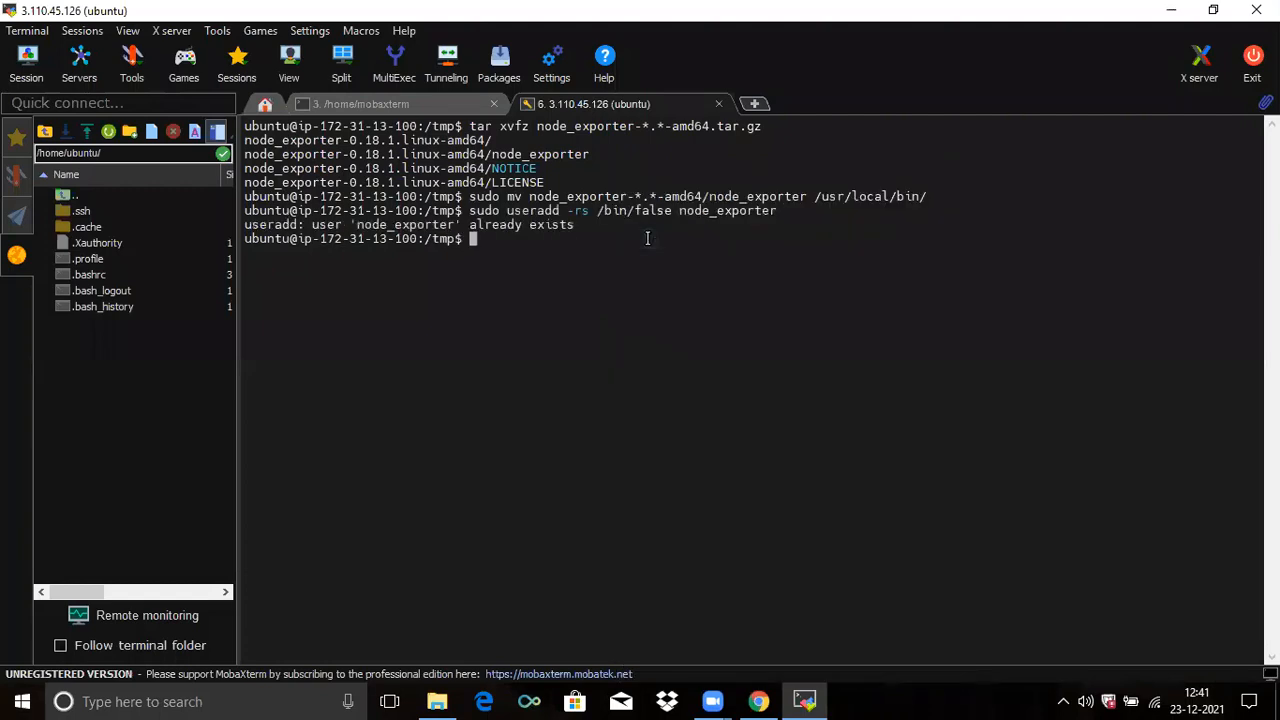
{"action": "type", "text": "clear"}
{"action": "key", "text": "Return"}
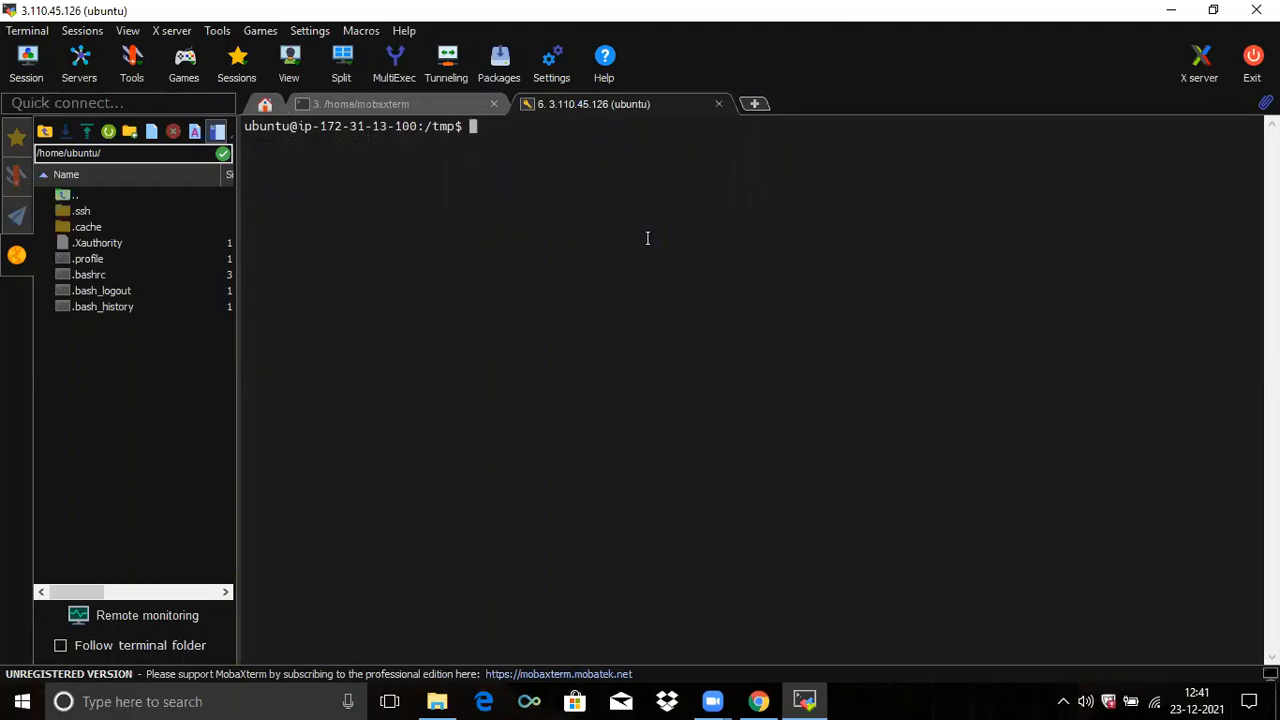
{"action": "left_click", "coordinate": [758, 699]}
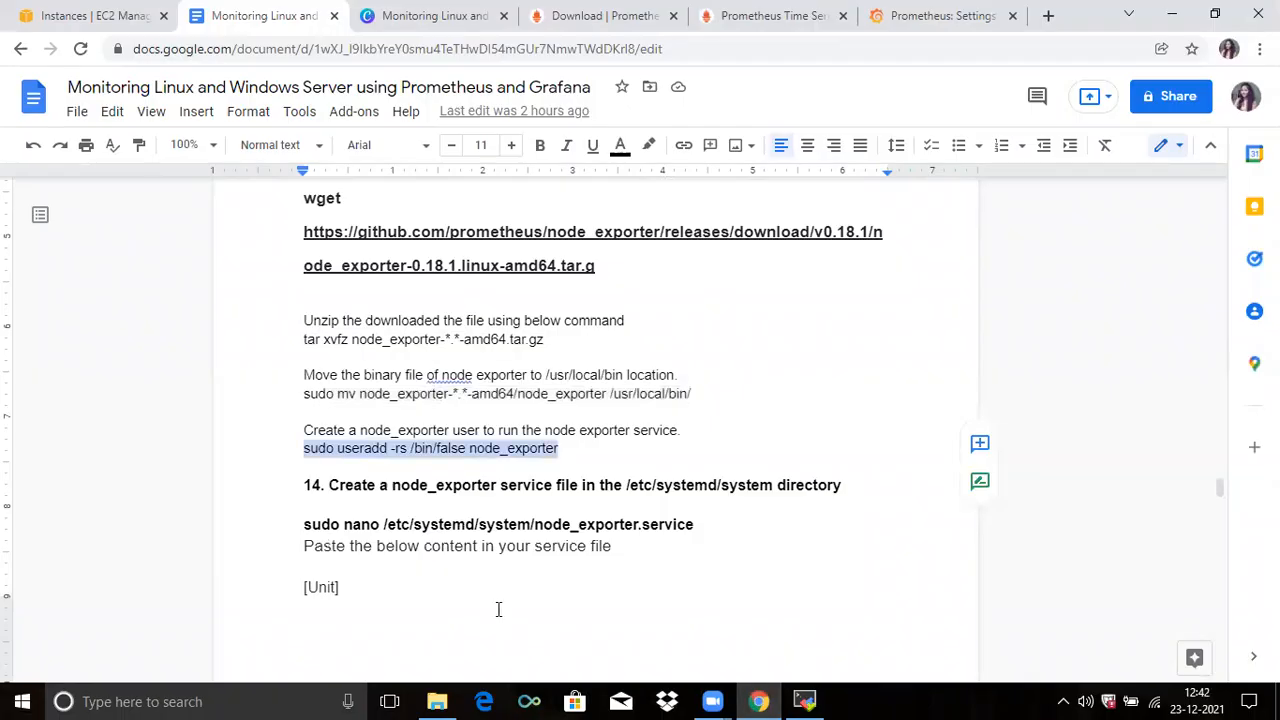
Step: Open /etc/systemd/system/node_exporter.service in nano with the guide's sudo nano command
{"action": "left_click", "coordinate": [628, 485]}
{"action": "left_click_drag", "start_coordinate": [736, 485], "coordinate": [772, 486]}
{"action": "left_click", "coordinate": [302, 524]}
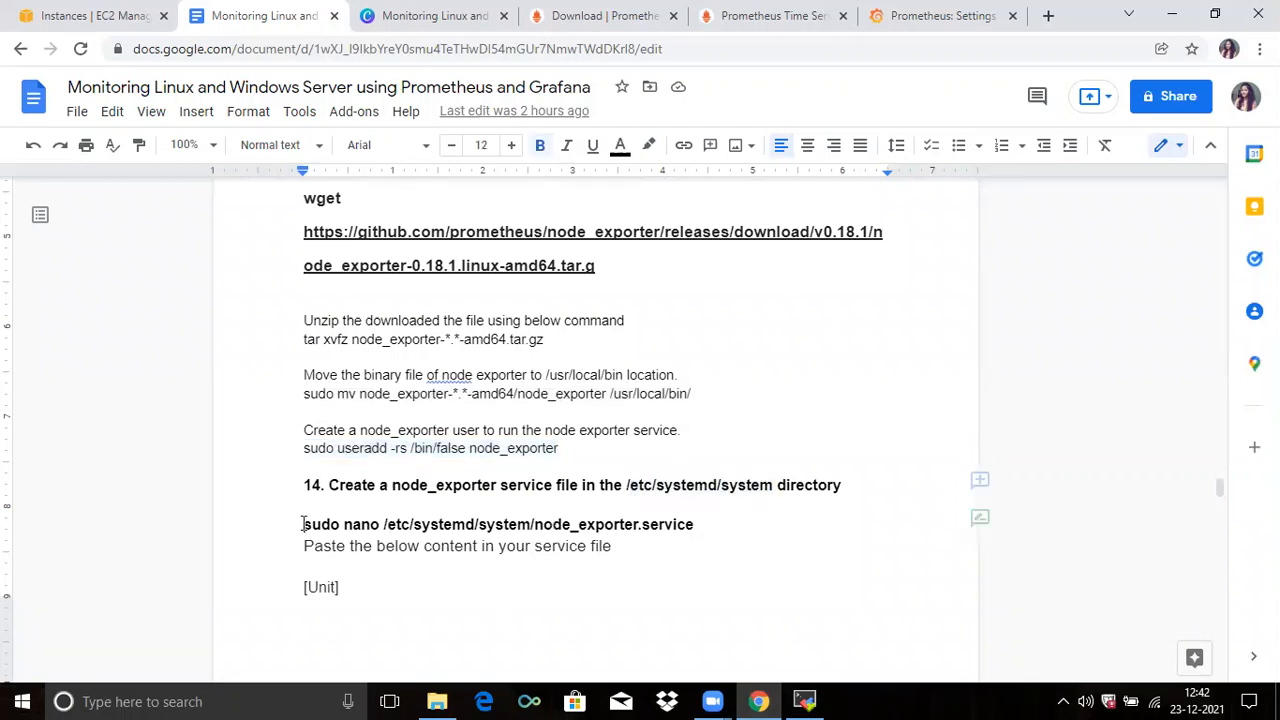
{"action": "left_click_drag", "start_coordinate": [669, 535], "coordinate": [706, 531]}
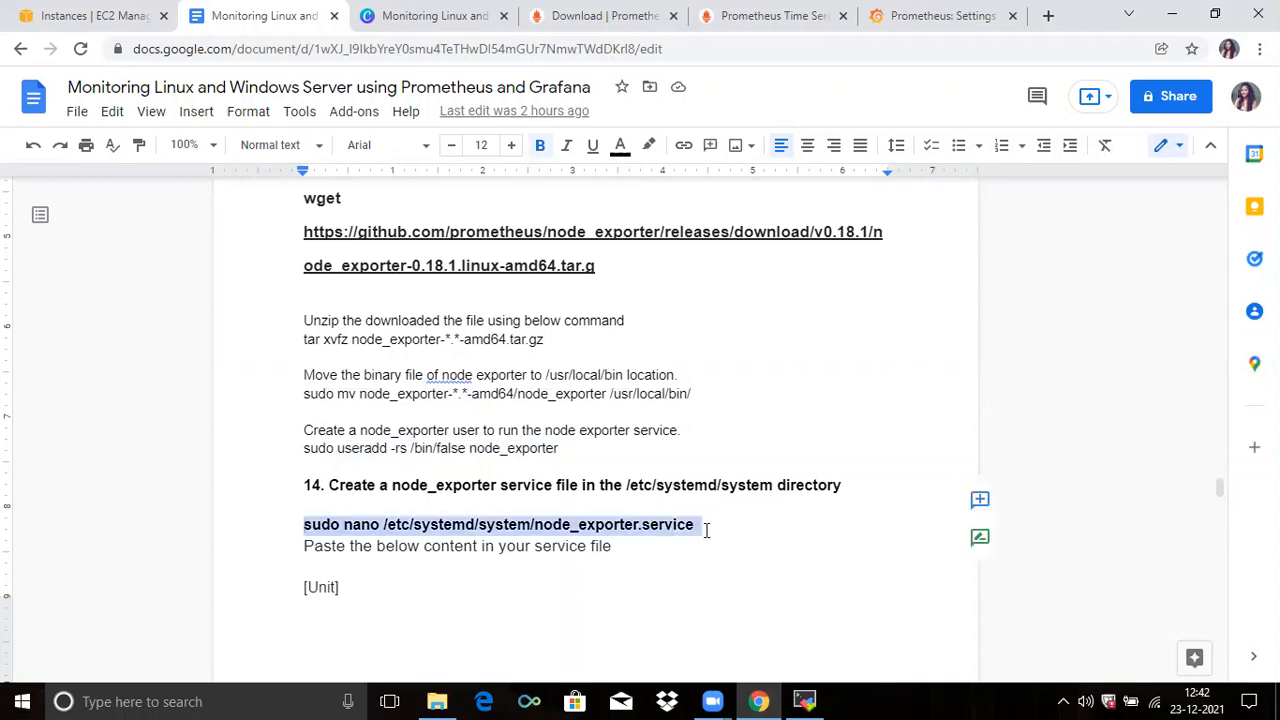
{"action": "left_click", "coordinate": [804, 701]}
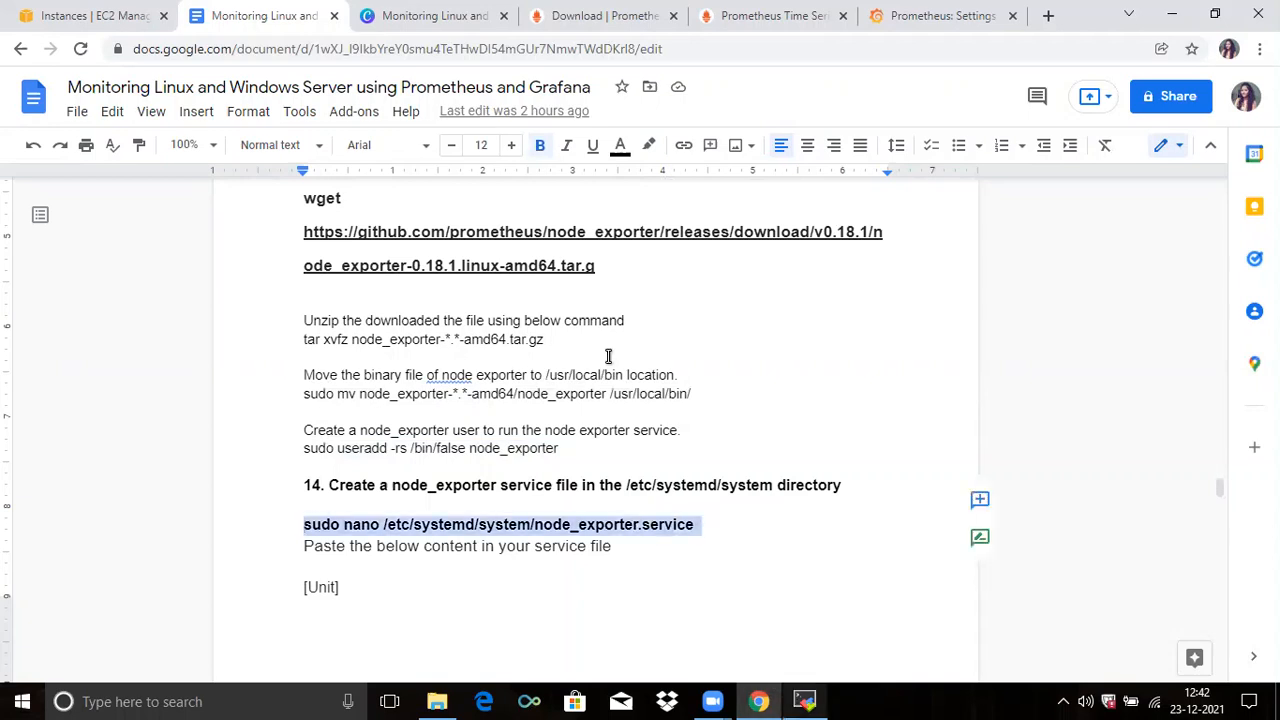
{"action": "right_click", "coordinate": [609, 357]}
{"action": "left_click", "coordinate": [649, 240]}
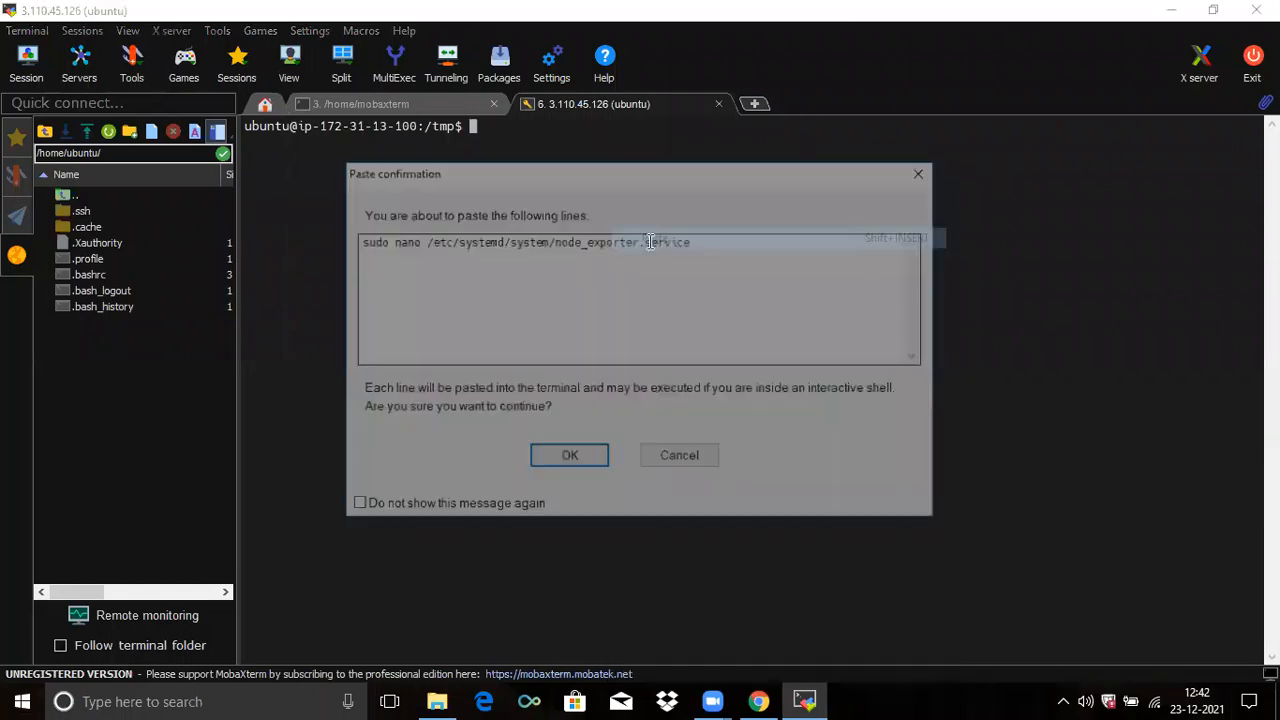
{"action": "key", "text": "Return"}
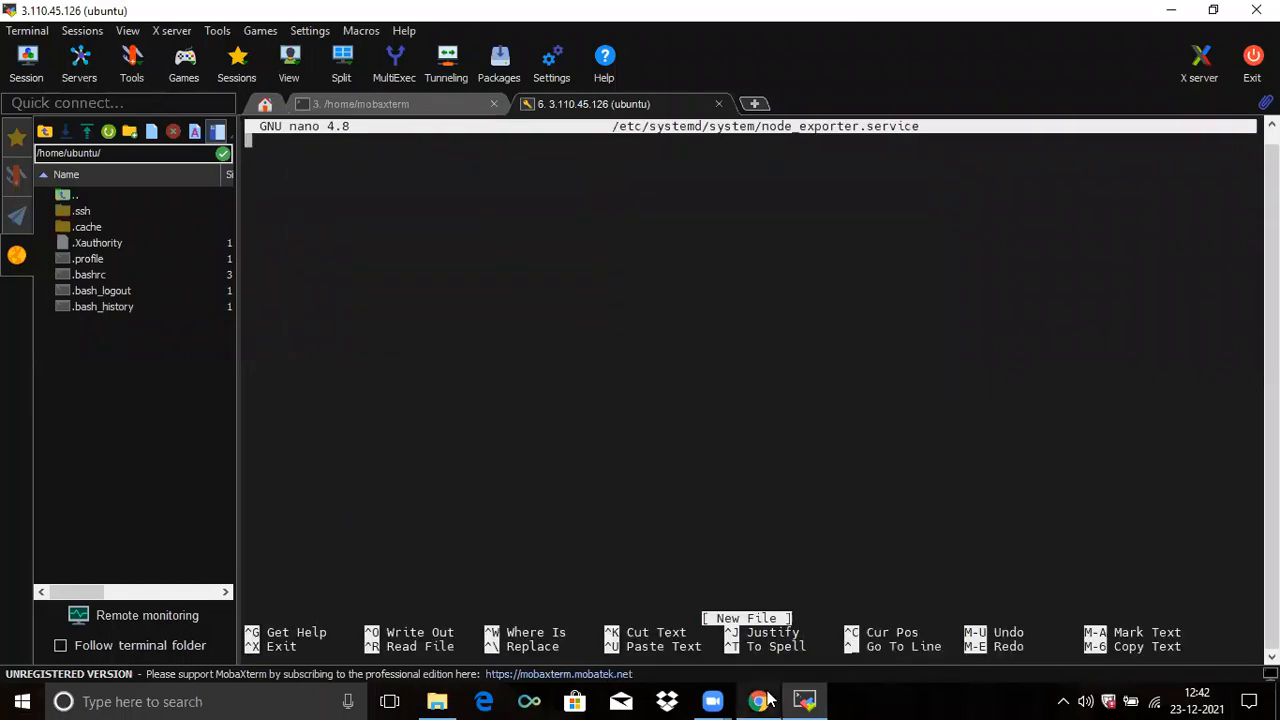
Step: Paste the [Unit] through WantedBy service definition, save the file and exit nano
{"action": "left_click", "coordinate": [760, 701]}
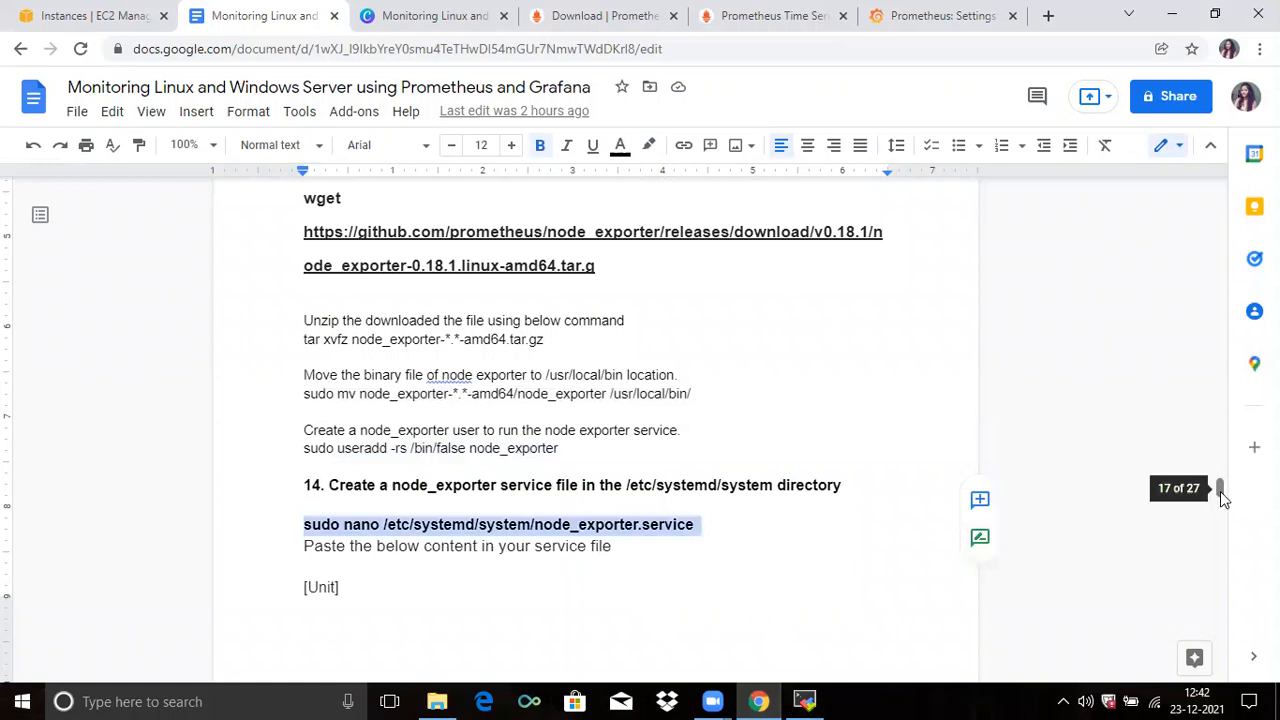
{"action": "left_click_drag", "start_coordinate": [1220, 491], "coordinate": [1220, 488]}
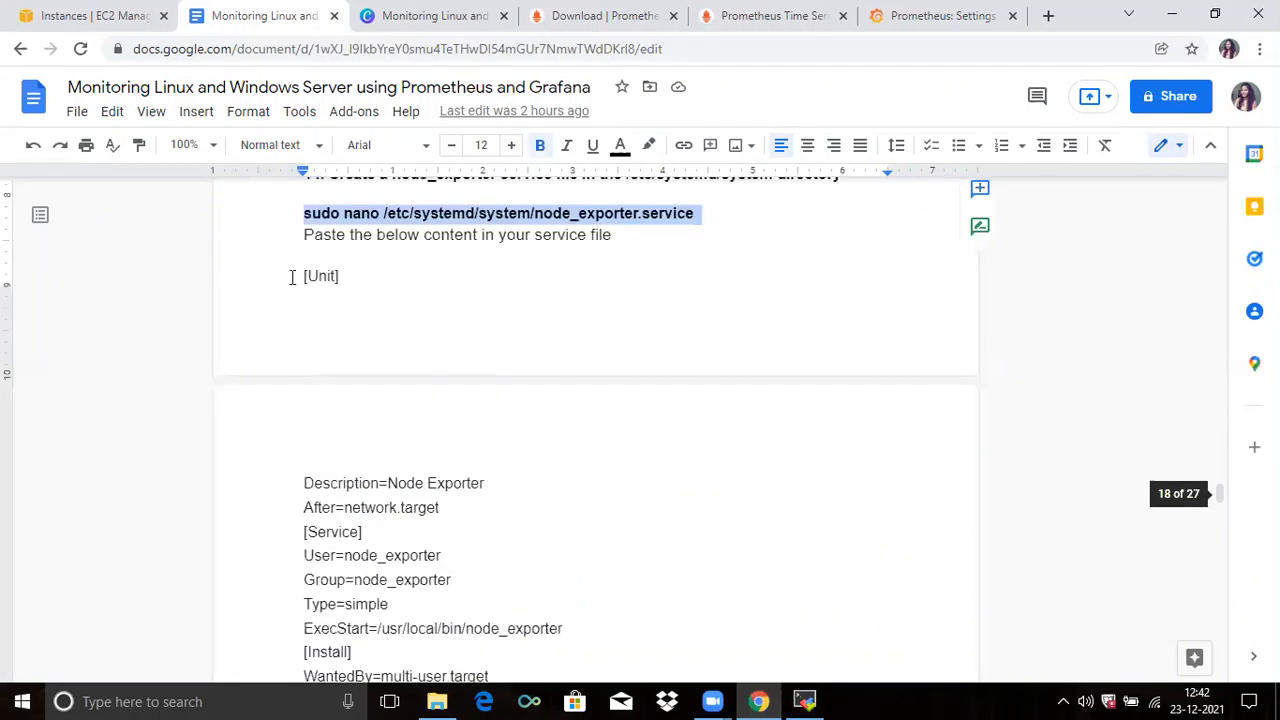
{"action": "left_click_drag", "start_coordinate": [304, 277], "coordinate": [508, 672]}
{"action": "scroll", "coordinate": [509, 552], "scroll_direction": "down", "scroll_amount": 1}
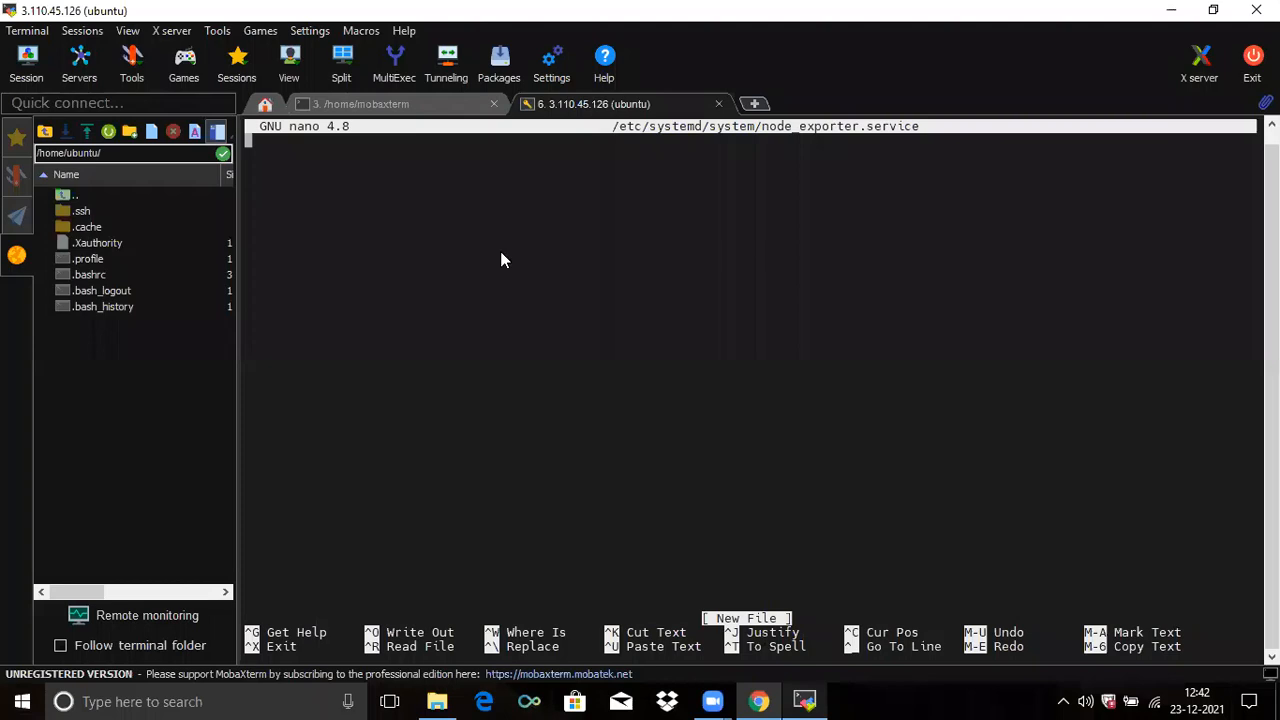
{"action": "right_click", "coordinate": [500, 251]}
{"action": "left_click", "coordinate": [535, 238]}
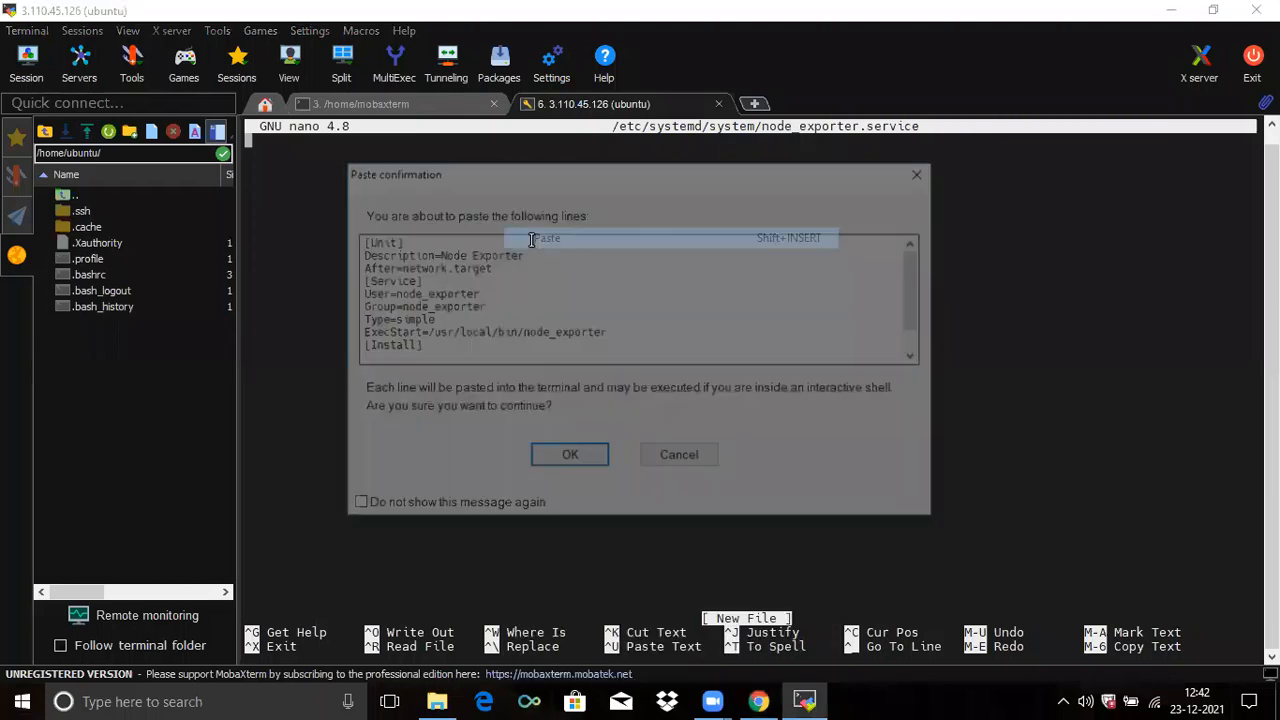
{"action": "key", "text": "Return"}
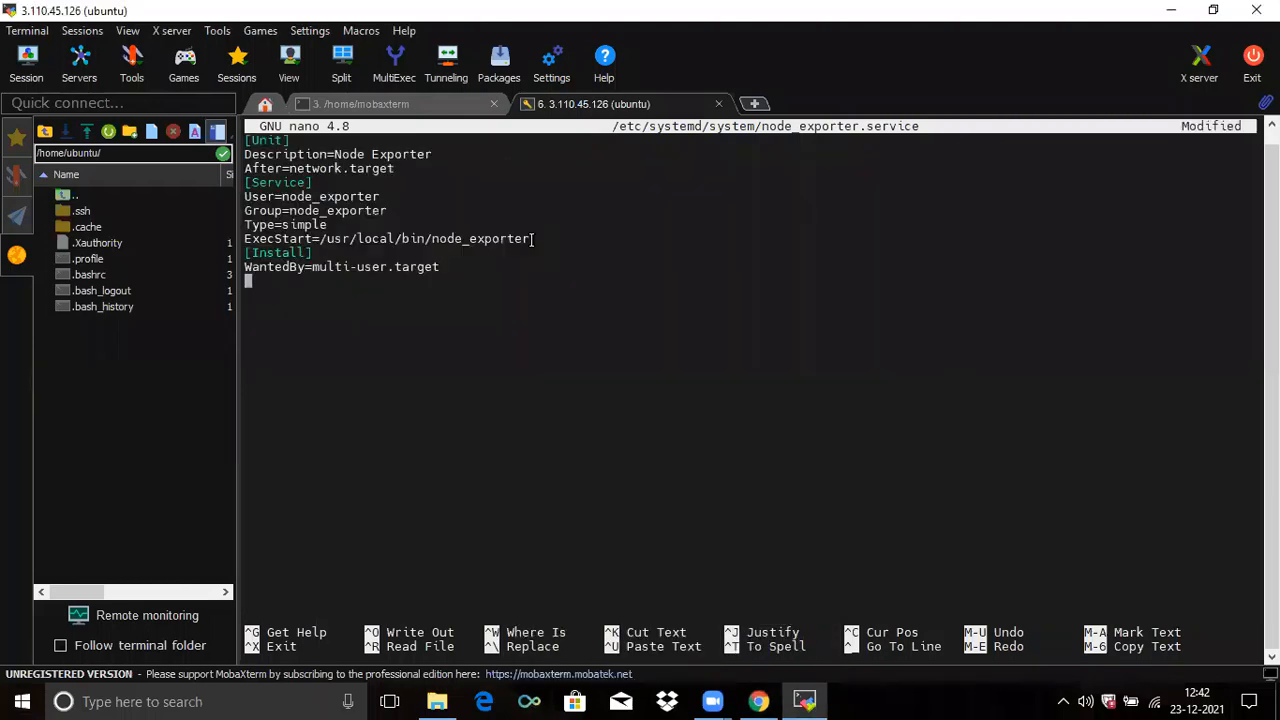
{"action": "key", "text": "ctrl+x"}
{"action": "key", "text": "y"}
{"action": "key", "text": "Return"}
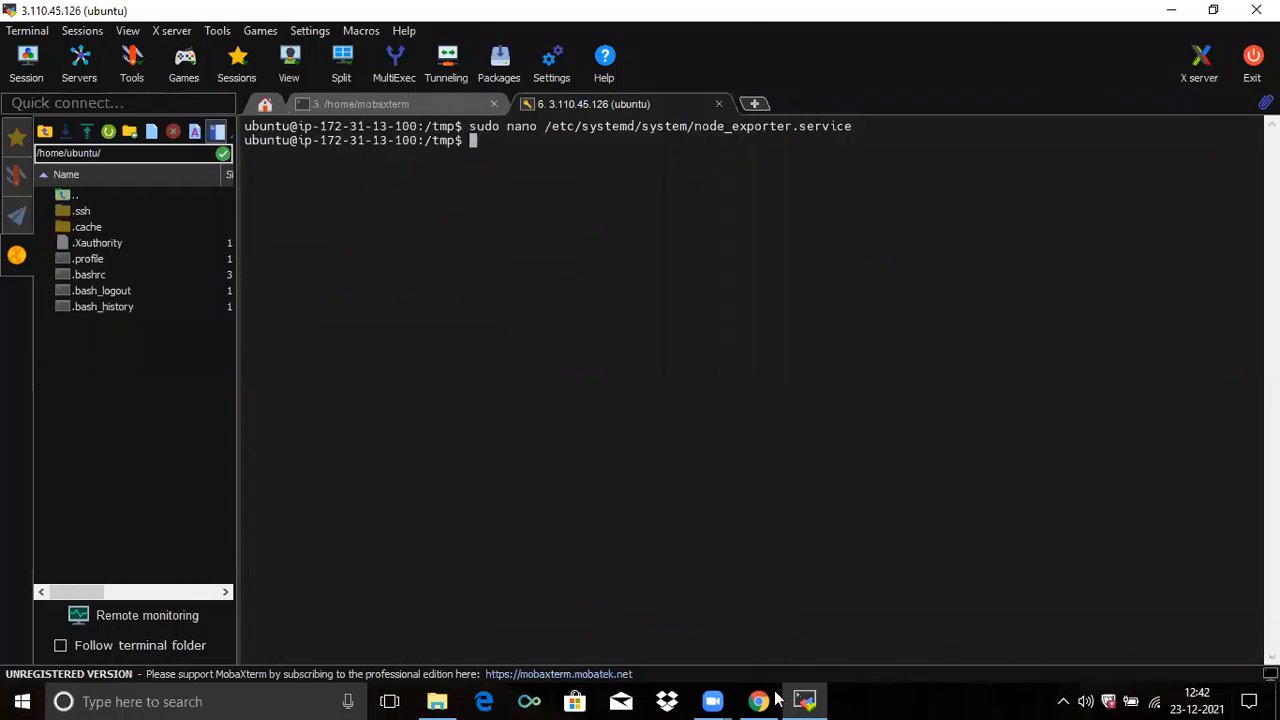
Step: Reload systemd with sudo systemctl daemon-reload
{"action": "left_click", "coordinate": [776, 700]}
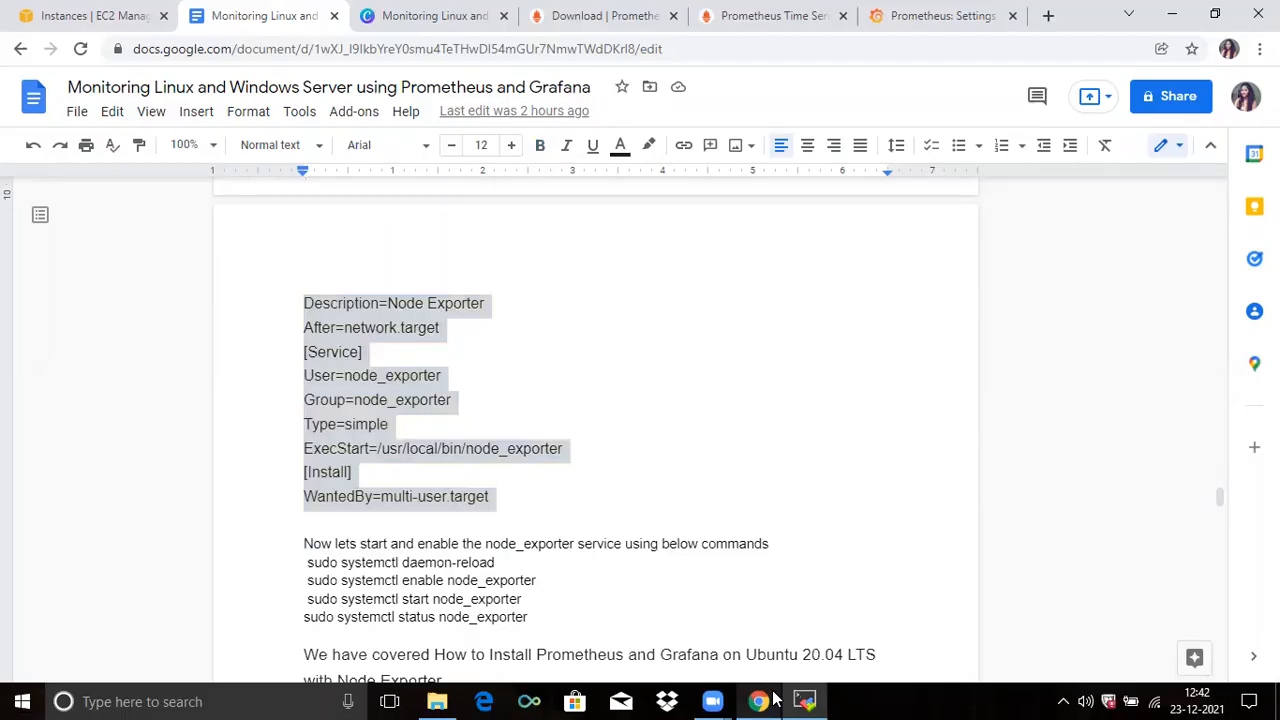
{"action": "left_click", "coordinate": [273, 575]}
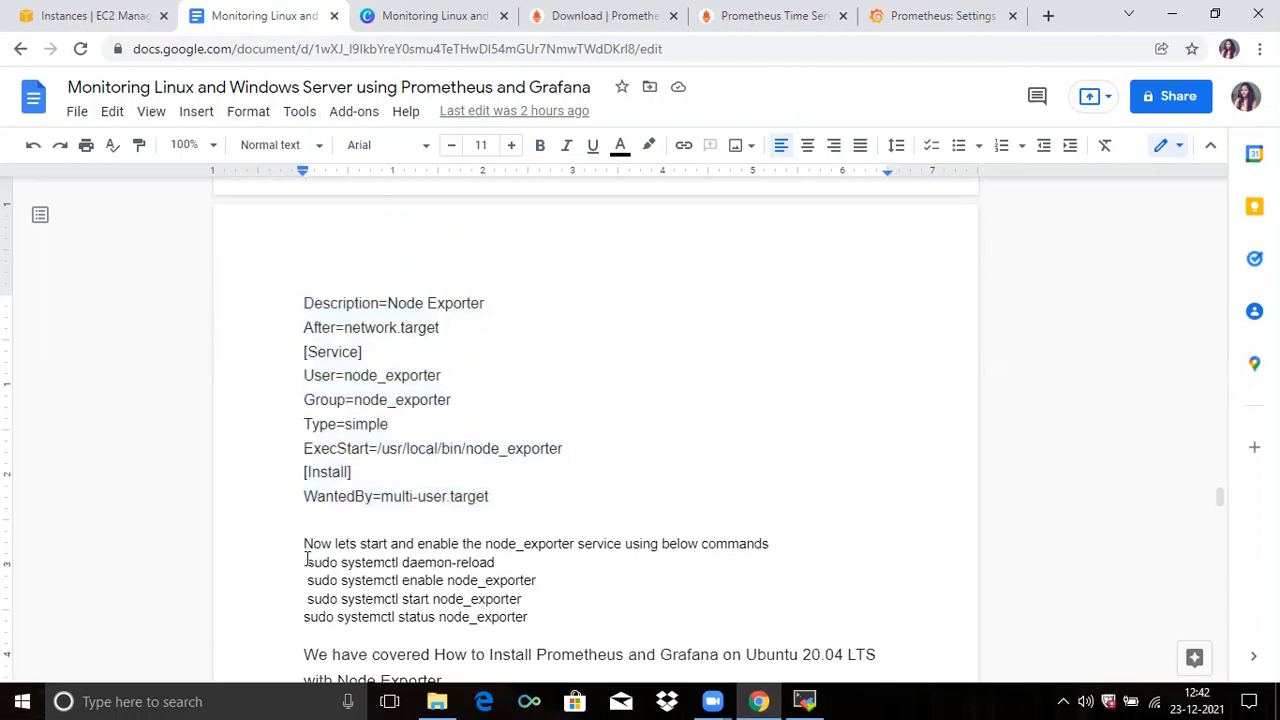
{"action": "left_click_drag", "start_coordinate": [305, 562], "coordinate": [500, 565]}
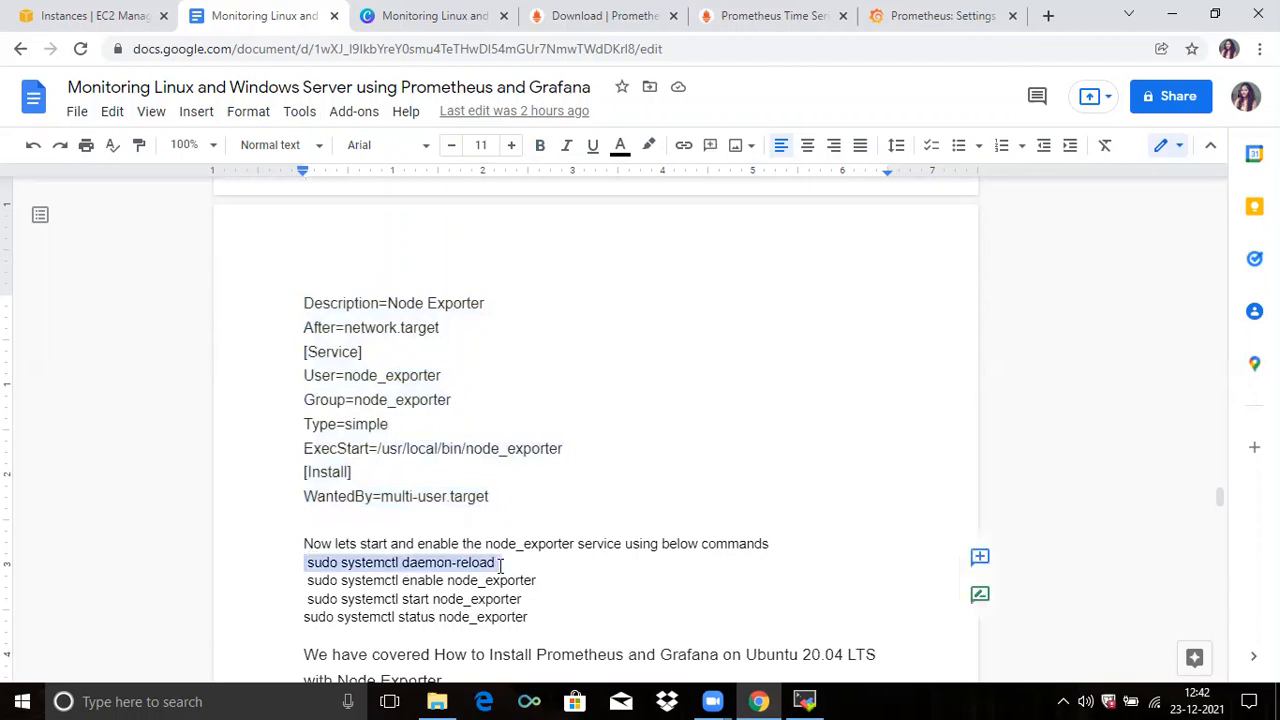
{"action": "left_click", "coordinate": [805, 701]}
{"action": "right_click", "coordinate": [563, 285]}
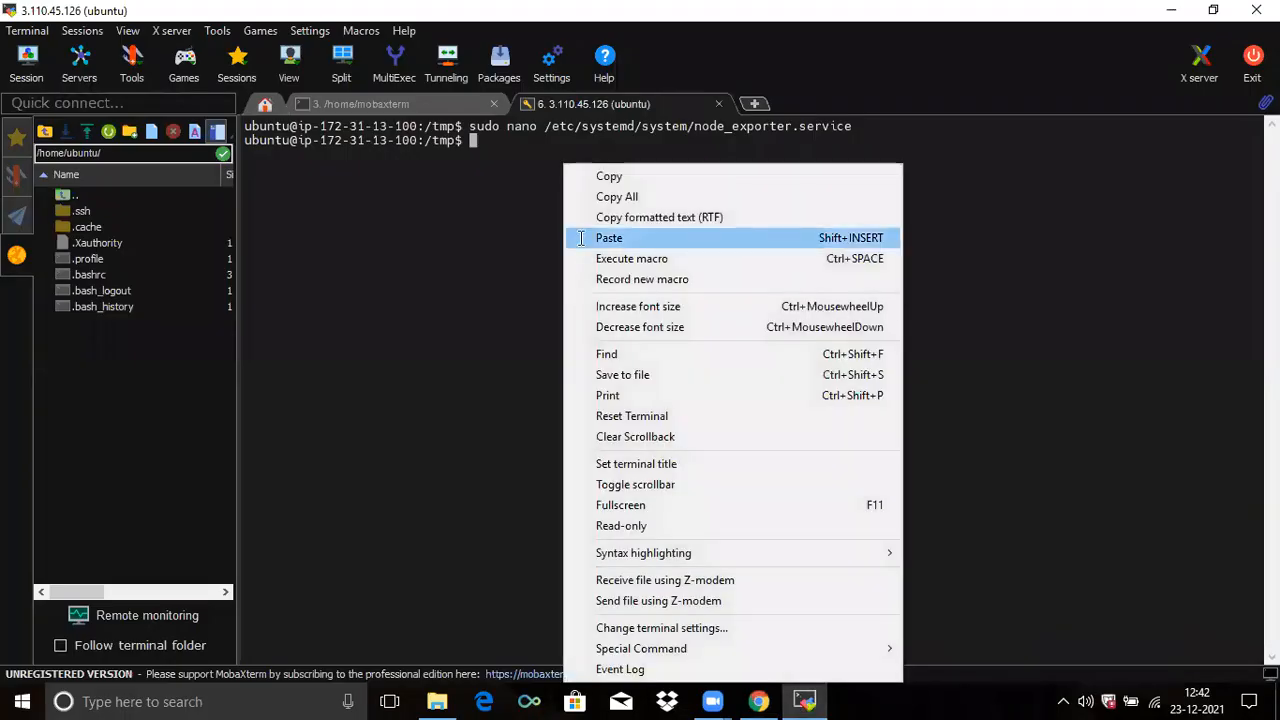
{"action": "left_click", "coordinate": [584, 238]}
{"action": "key", "text": "Return"}
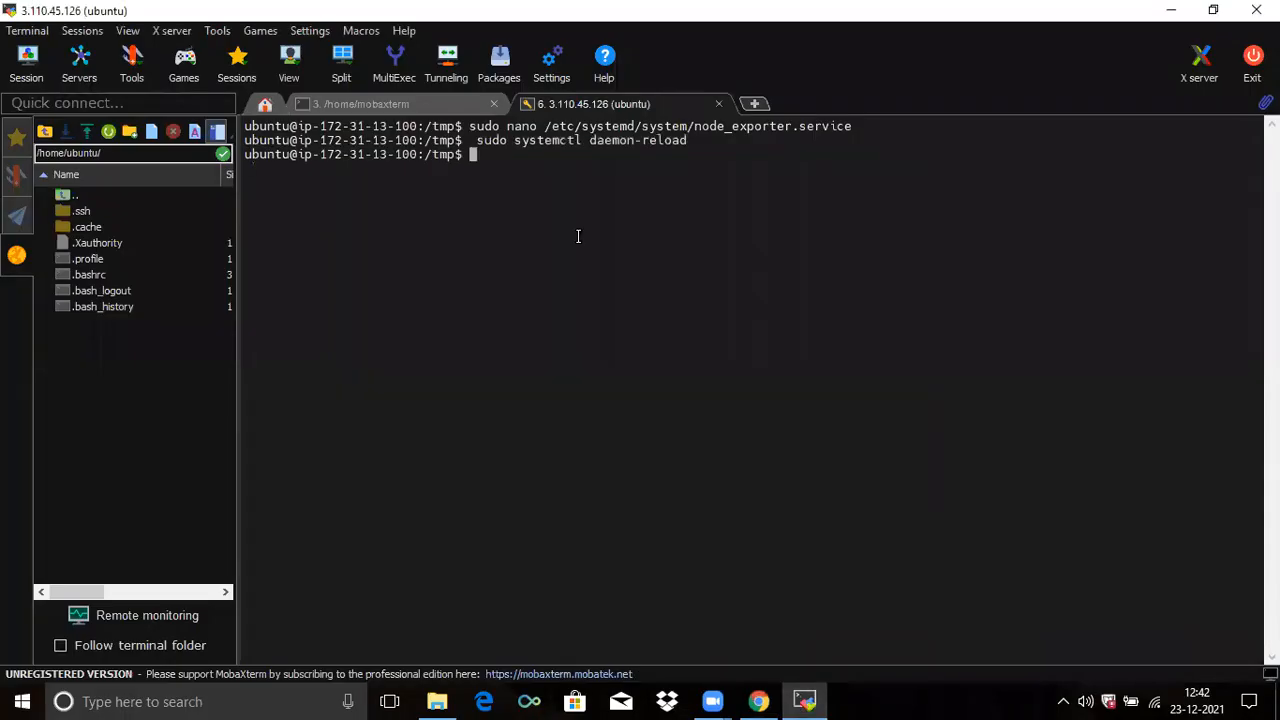
Step: Enable the node_exporter service with sudo systemctl enable node_exporter
{"action": "left_click", "coordinate": [763, 700]}
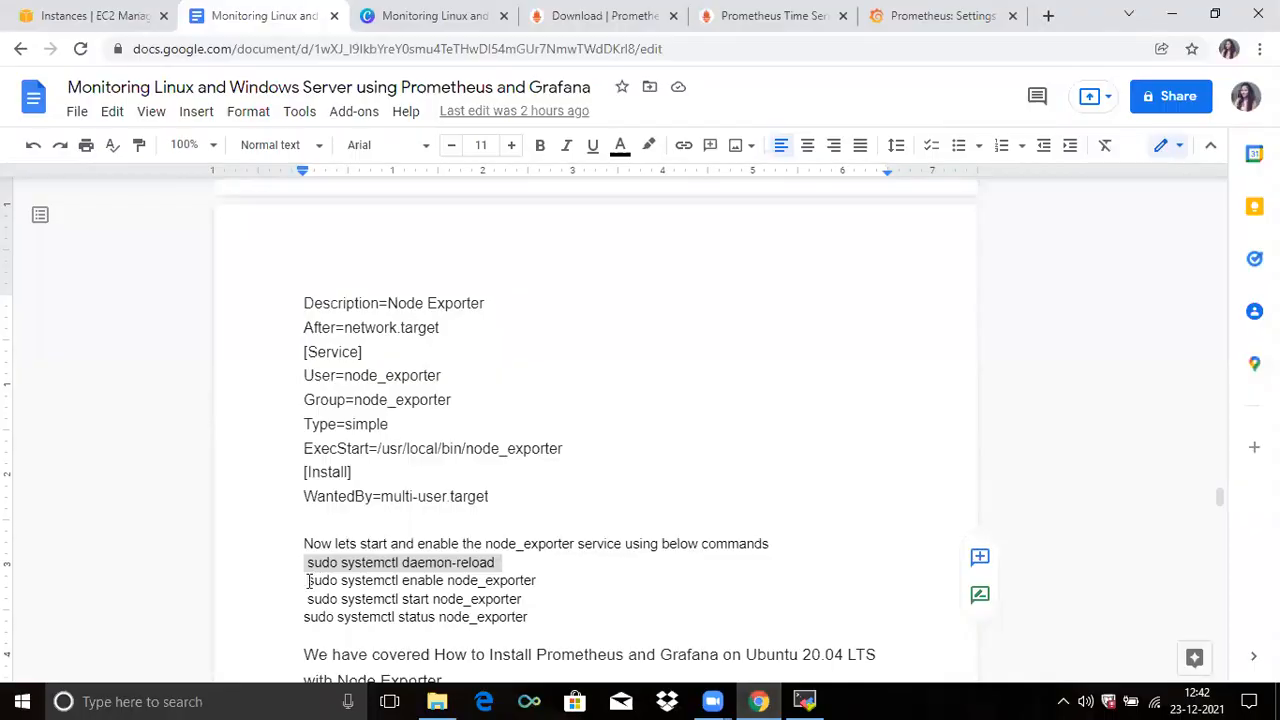
{"action": "left_click_drag", "start_coordinate": [309, 580], "coordinate": [536, 584]}
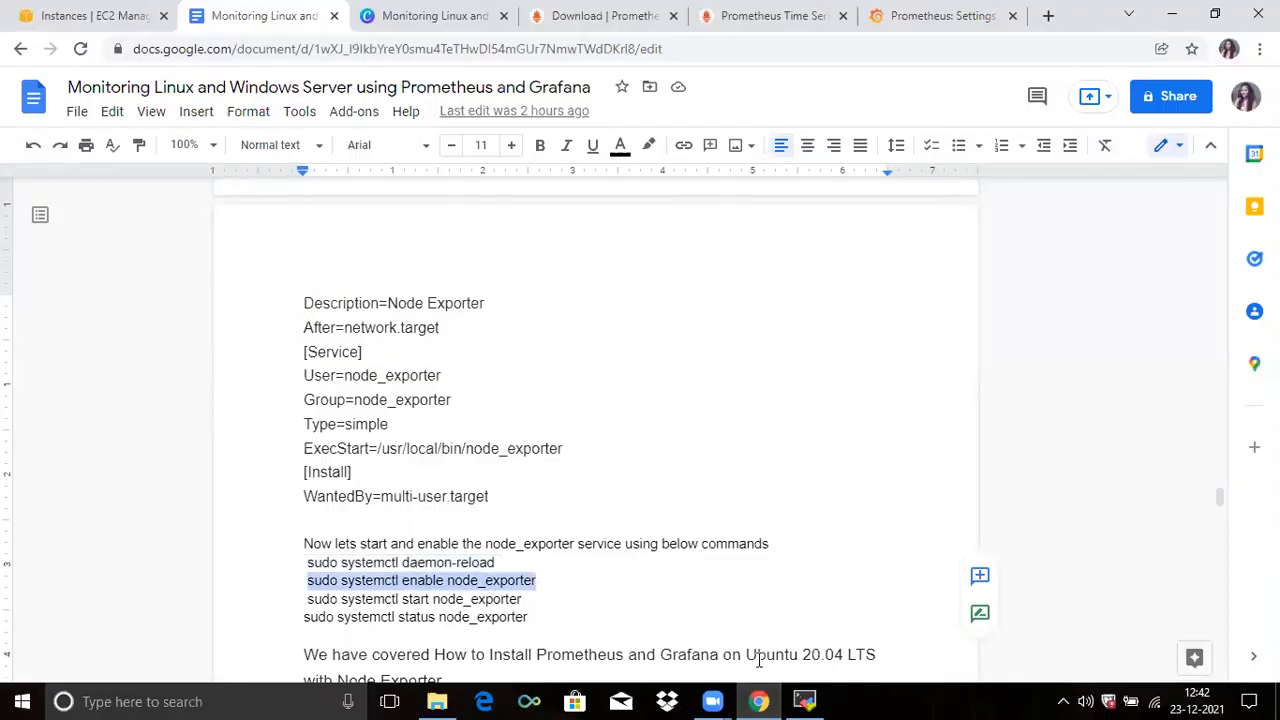
{"action": "left_click", "coordinate": [804, 701]}
{"action": "right_click", "coordinate": [587, 260]}
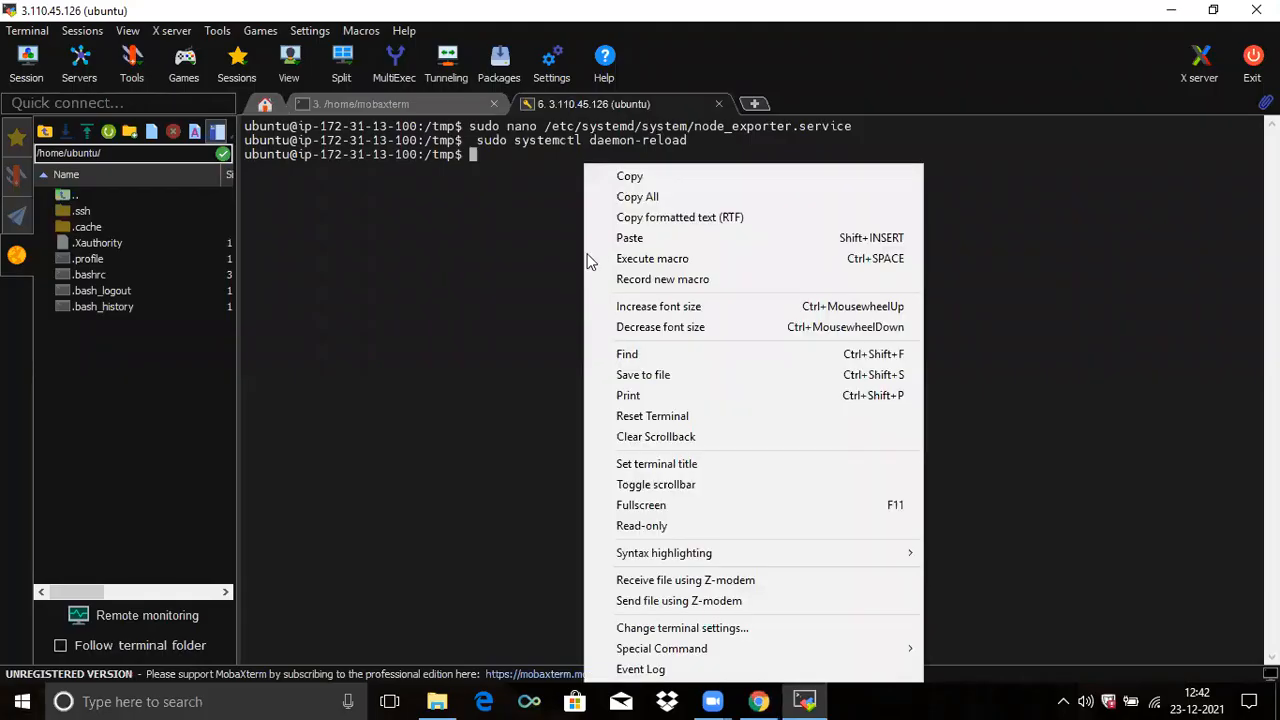
{"action": "left_click", "coordinate": [596, 238]}
{"action": "key", "text": "Return"}
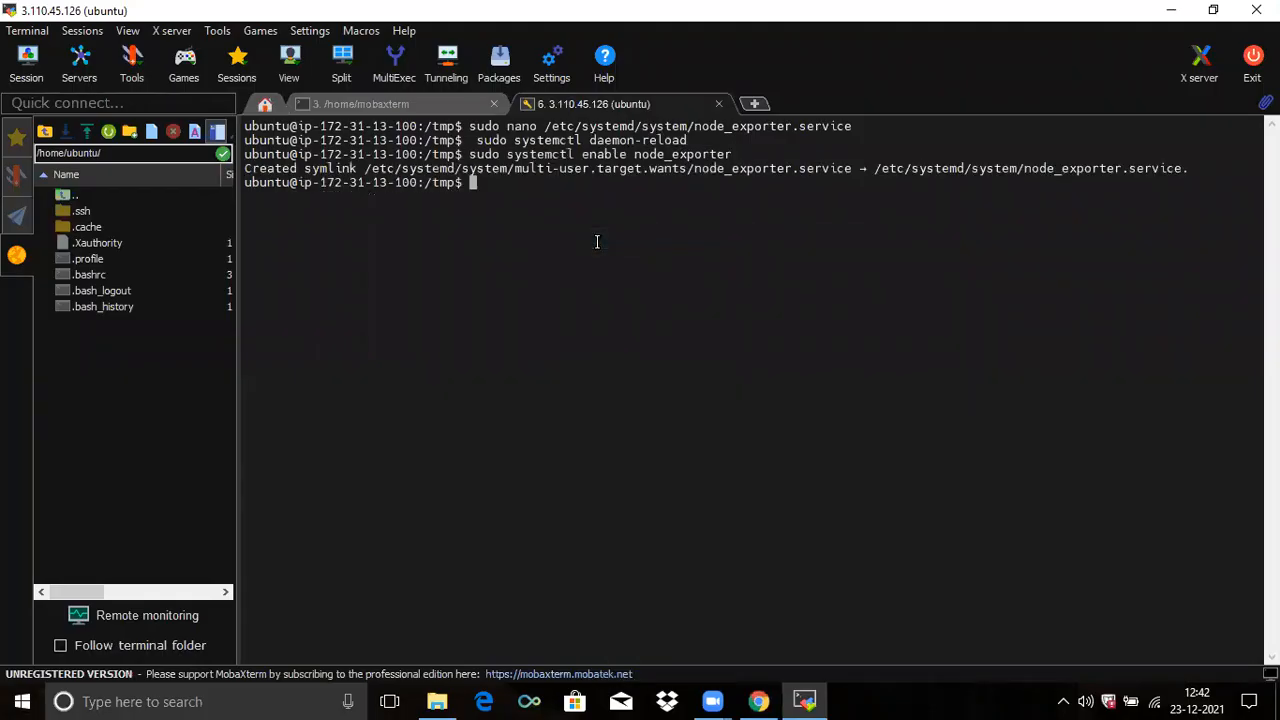
Step: Start the node_exporter service by editing the previous command to systemctl start
{"action": "key", "text": "Up"}
{"action": "key", "text": "Left"}
{"action": "key", "text": "Left"}
{"action": "key", "text": "Left"}
{"action": "key", "text": "Left"}
{"action": "key", "text": "Left"}
{"action": "key", "text": "Left"}
{"action": "key", "text": "Left"}
{"action": "key", "text": "Left"}
{"action": "key", "text": "Left"}
{"action": "key", "text": "Left"}
{"action": "key", "text": "Left"}
{"action": "key", "text": "Left"}
{"action": "key", "text": "Left"}
{"action": "key", "text": "Left"}
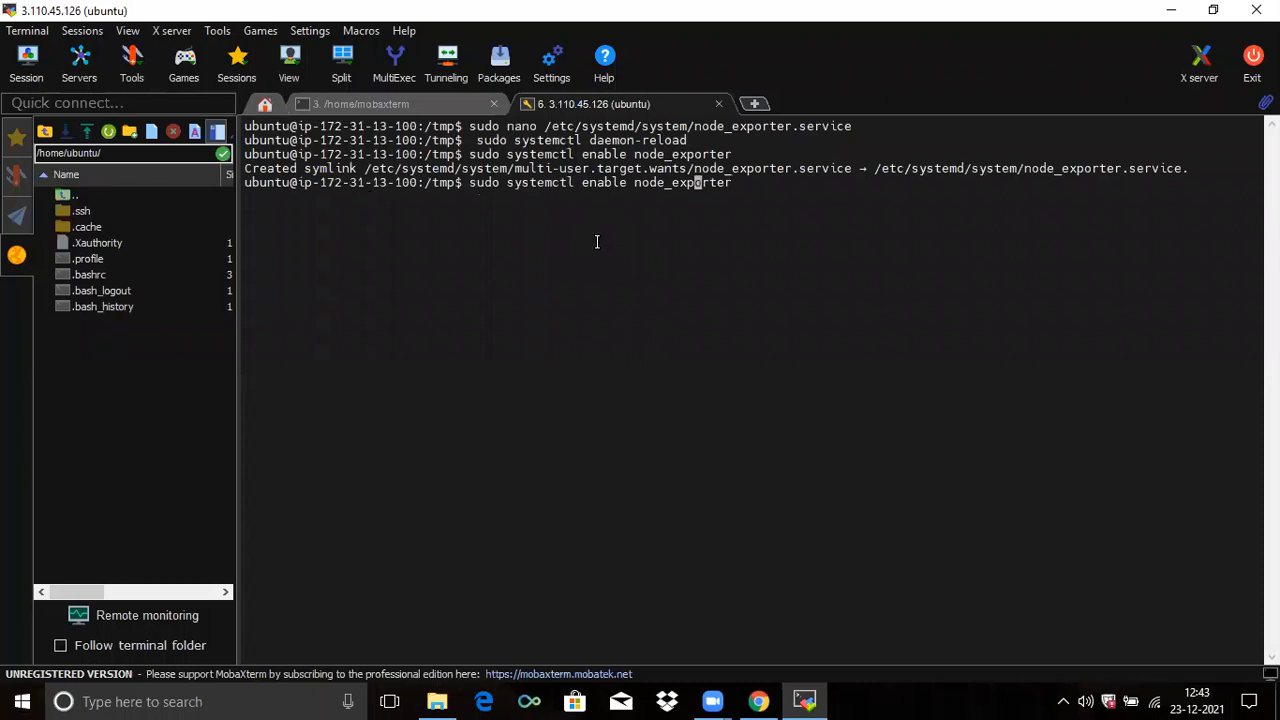
{"action": "key", "text": "BackSpace"}
{"action": "key", "text": "BackSpace"}
{"action": "key", "text": "BackSpace"}
{"action": "key", "text": "BackSpace"}
{"action": "key", "text": "BackSpace"}
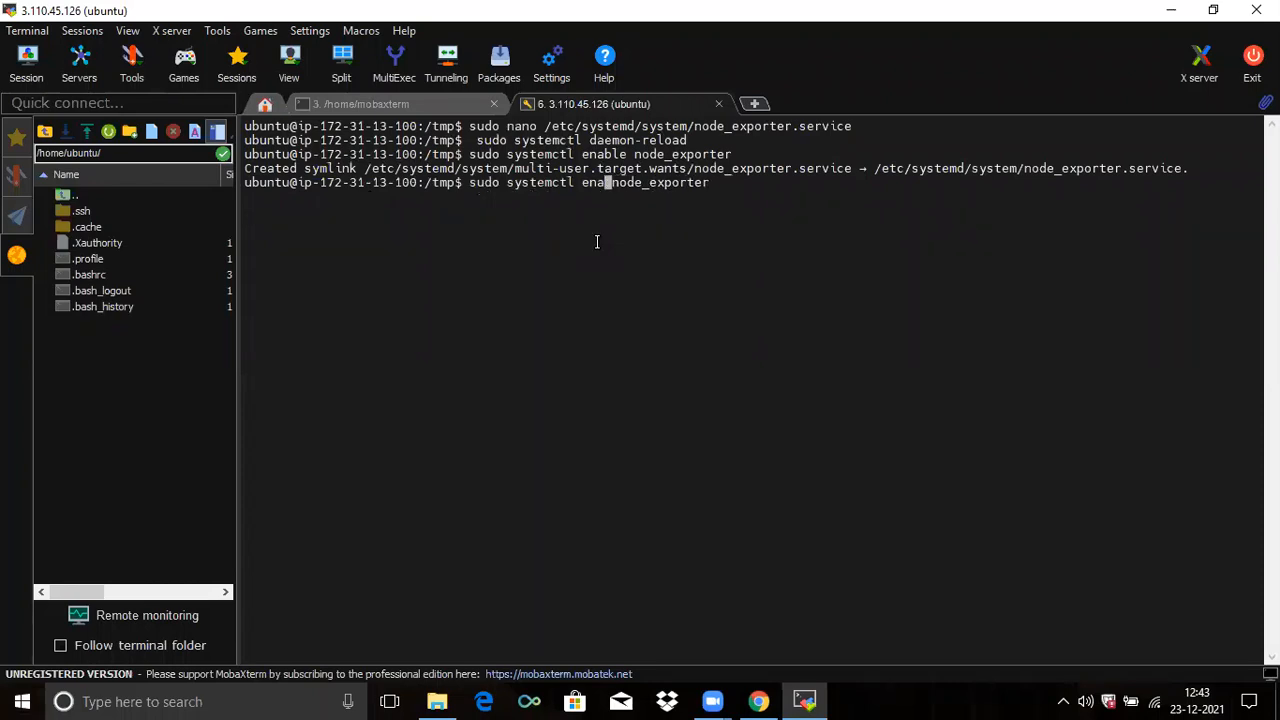
{"action": "key", "text": "BackSpace"}
{"action": "type", "text": "star"}
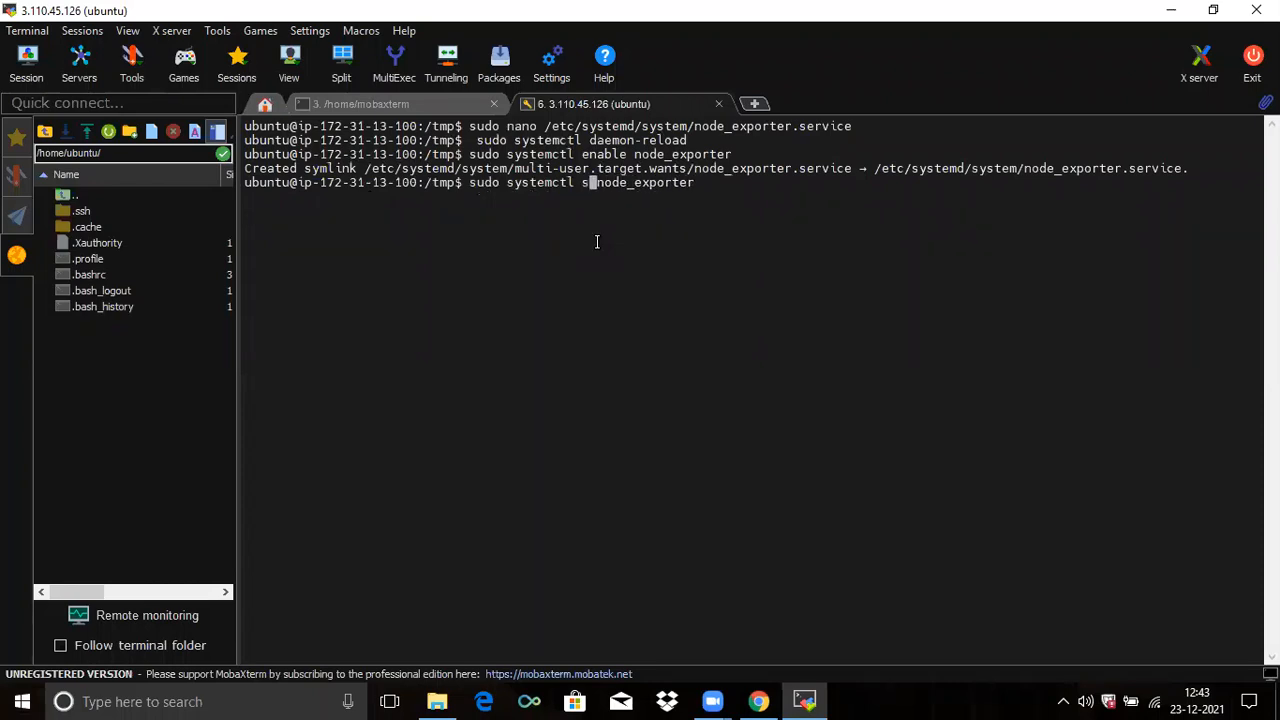
{"action": "type", "text": "t"}
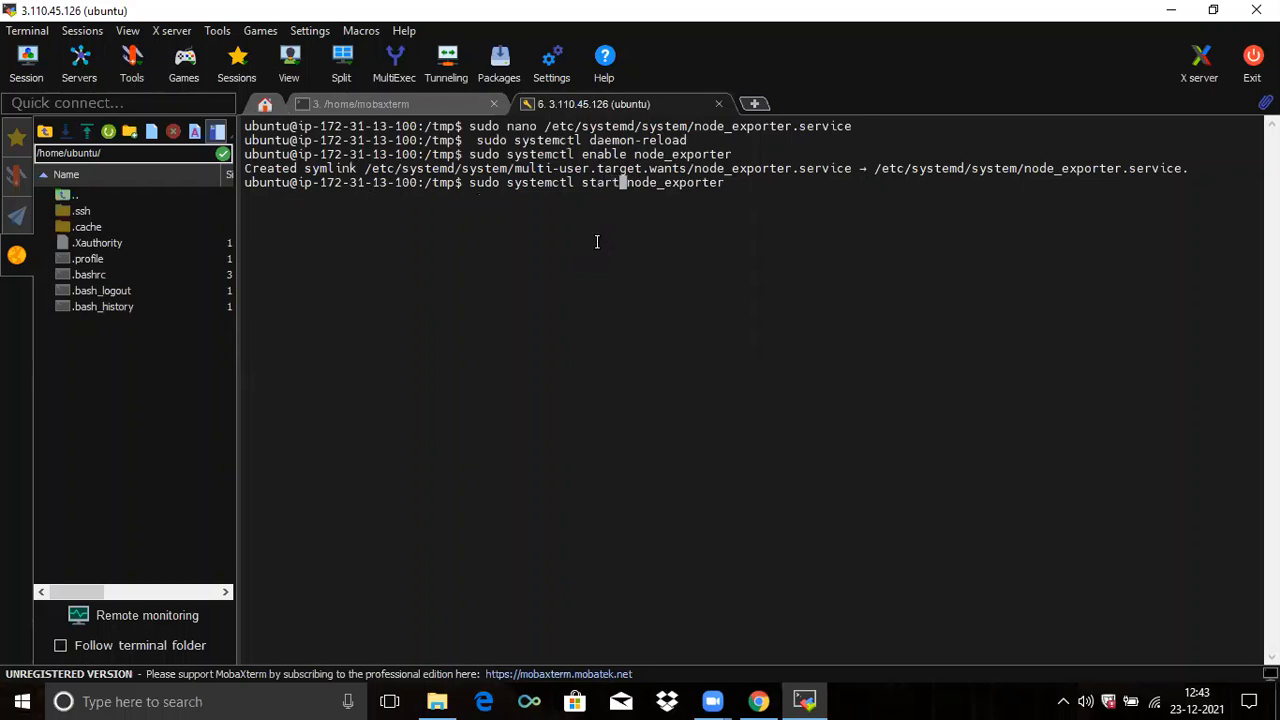
{"action": "key", "text": "Return"}
Step: Check node_exporter status shows active (running), then return to the prompt
{"action": "key", "text": "Up"}
{"action": "key", "text": "Left"}
{"action": "key", "text": "Left"}
{"action": "key", "text": "Left"}
{"action": "key", "text": "Left"}
{"action": "key", "text": "Left"}
{"action": "key", "text": "Left"}
{"action": "key", "text": "Left"}
{"action": "key", "text": "Left"}
{"action": "key", "text": "Left"}
{"action": "key", "text": "Left"}
{"action": "key", "text": "Left"}
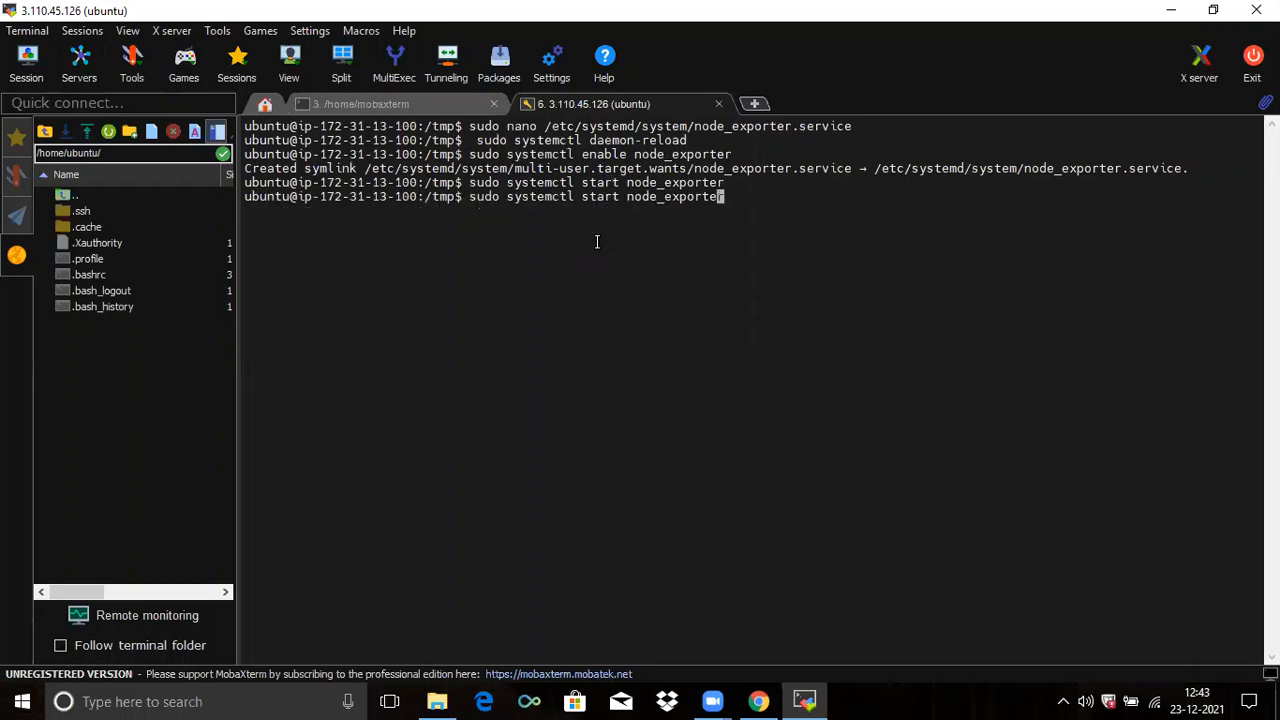
{"action": "key", "text": "Left"}
{"action": "key", "text": "Left"}
{"action": "key", "text": "Left"}
{"action": "key", "text": "BackSpace"}
{"action": "key", "text": "BackSpace"}
{"action": "type", "text": "tus"}
{"action": "key", "text": "Return"}
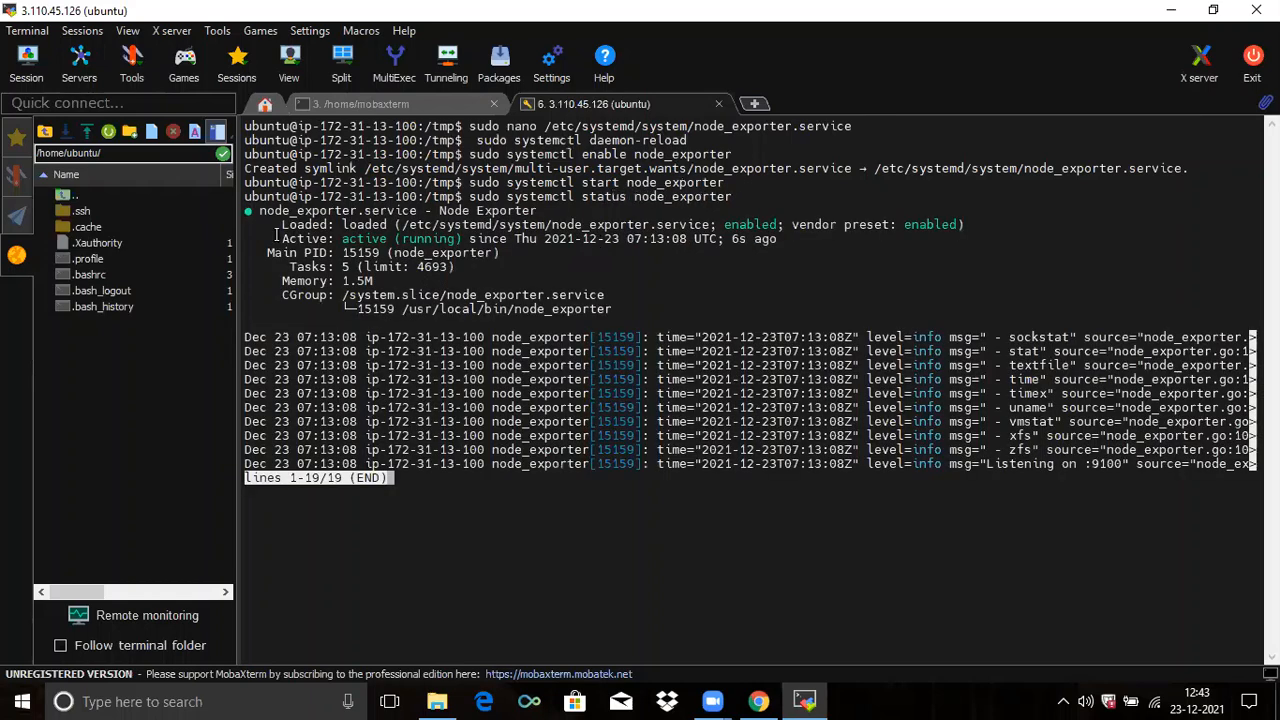
{"action": "left_click_drag", "start_coordinate": [276, 238], "coordinate": [463, 236]}
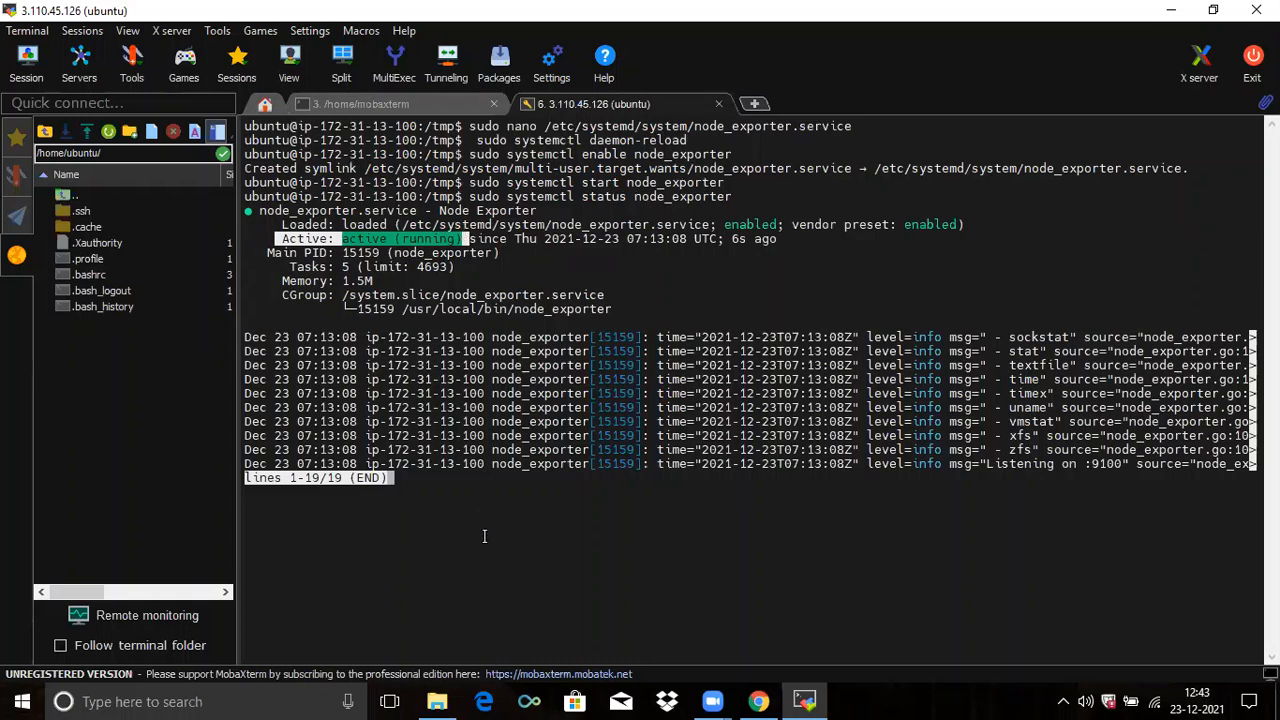
{"action": "left_click", "coordinate": [478, 517]}
{"action": "key", "text": "ctrl+z"}
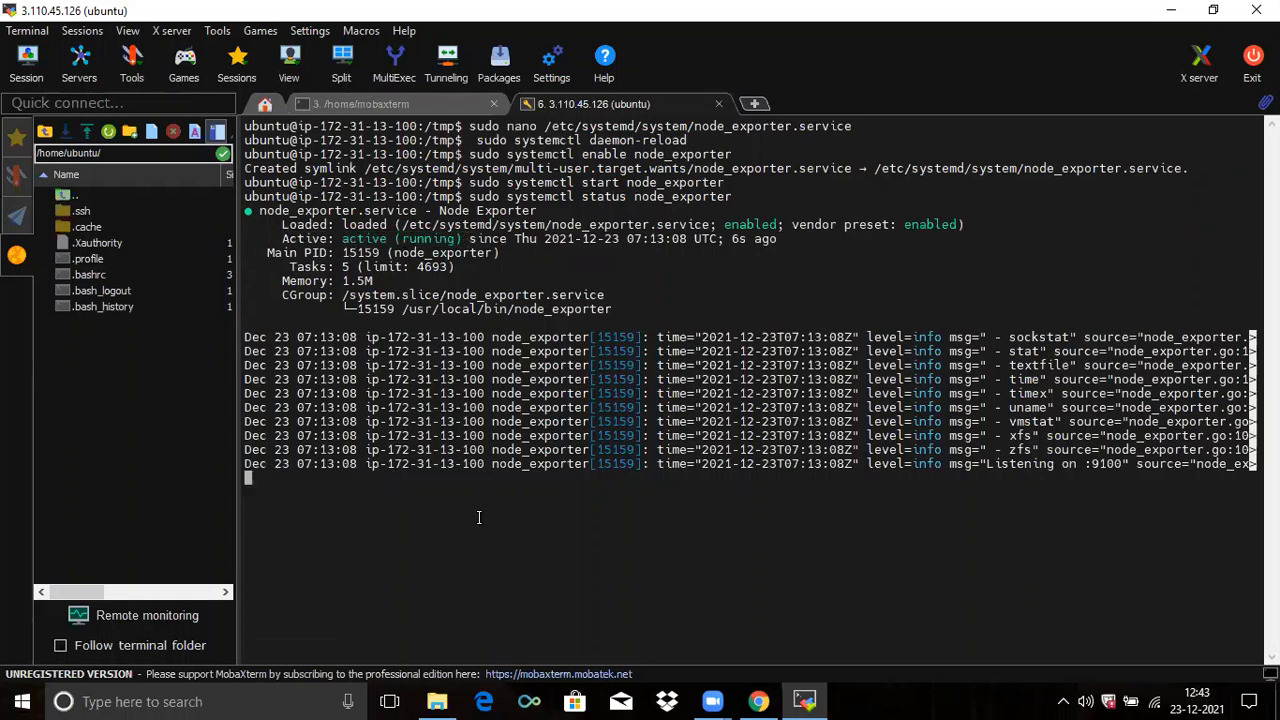
Step: Scroll the guide to step 15 and copy 'sudo nano /etc/prometheus/prometheus.yml'
{"action": "left_click", "coordinate": [762, 701]}
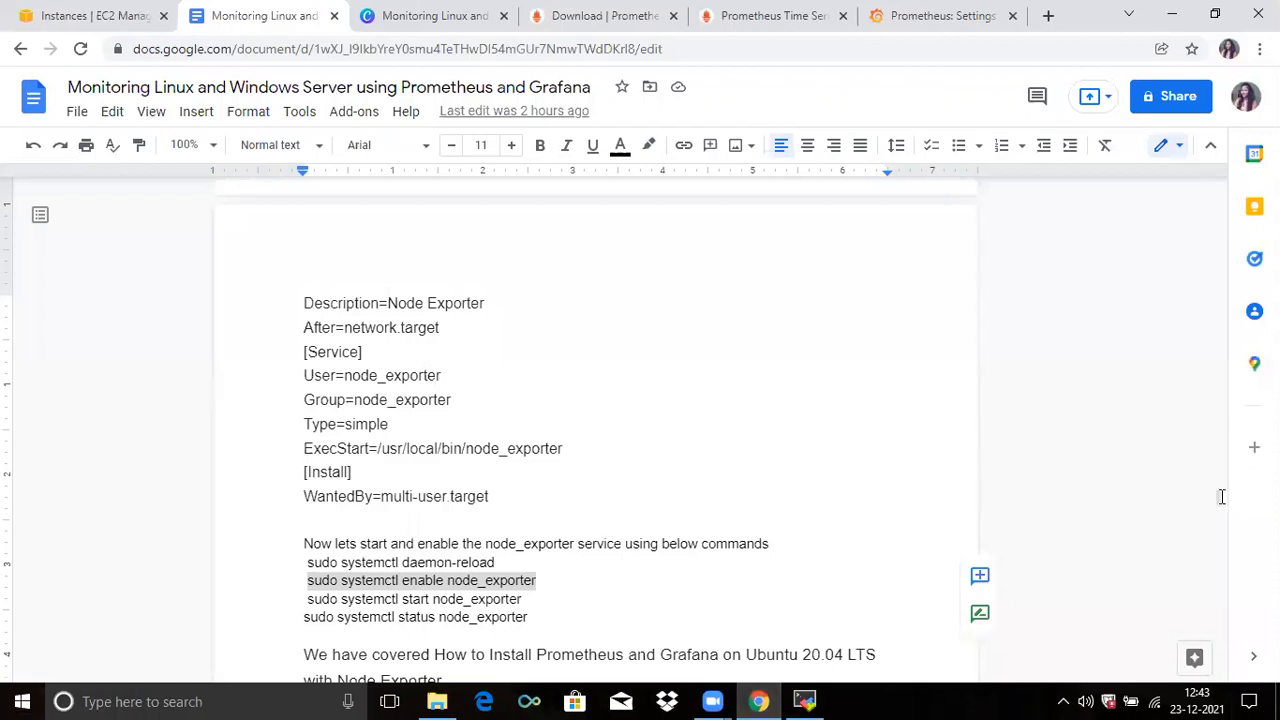
{"action": "scroll", "coordinate": [1220, 497], "scroll_direction": "down", "scroll_amount": 3}
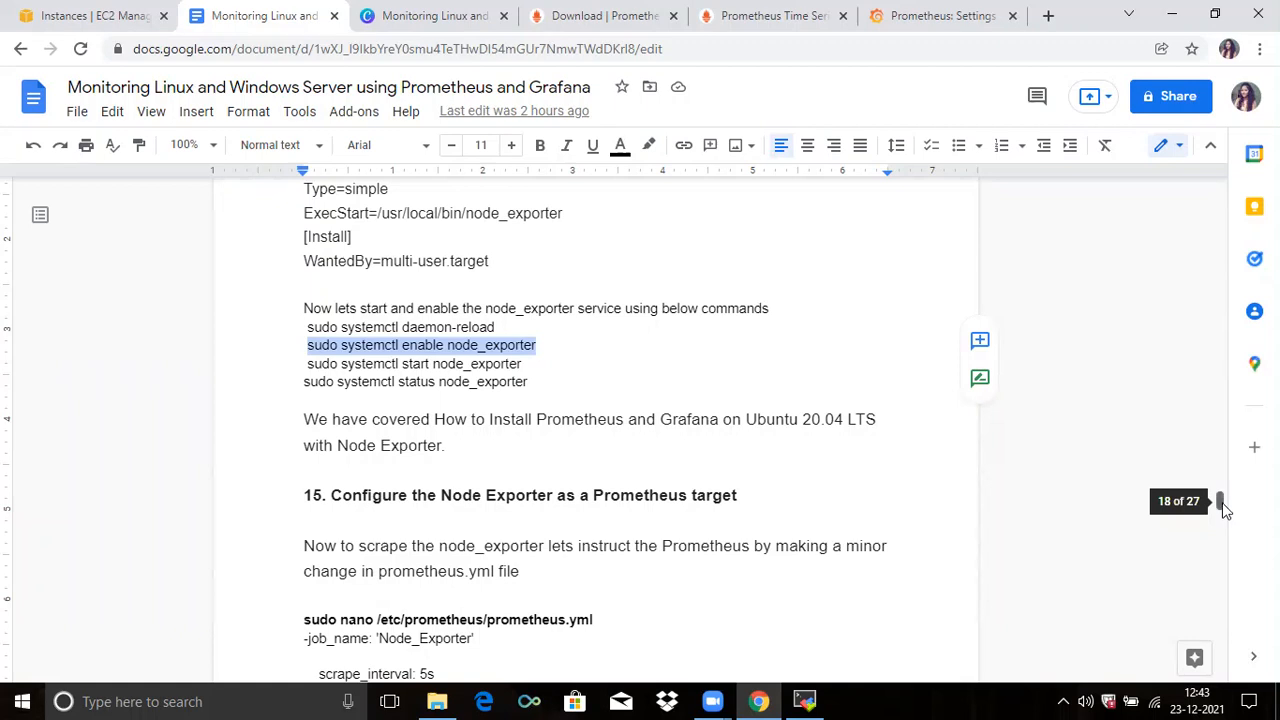
{"action": "left_click_drag", "start_coordinate": [1221, 504], "coordinate": [1221, 509]}
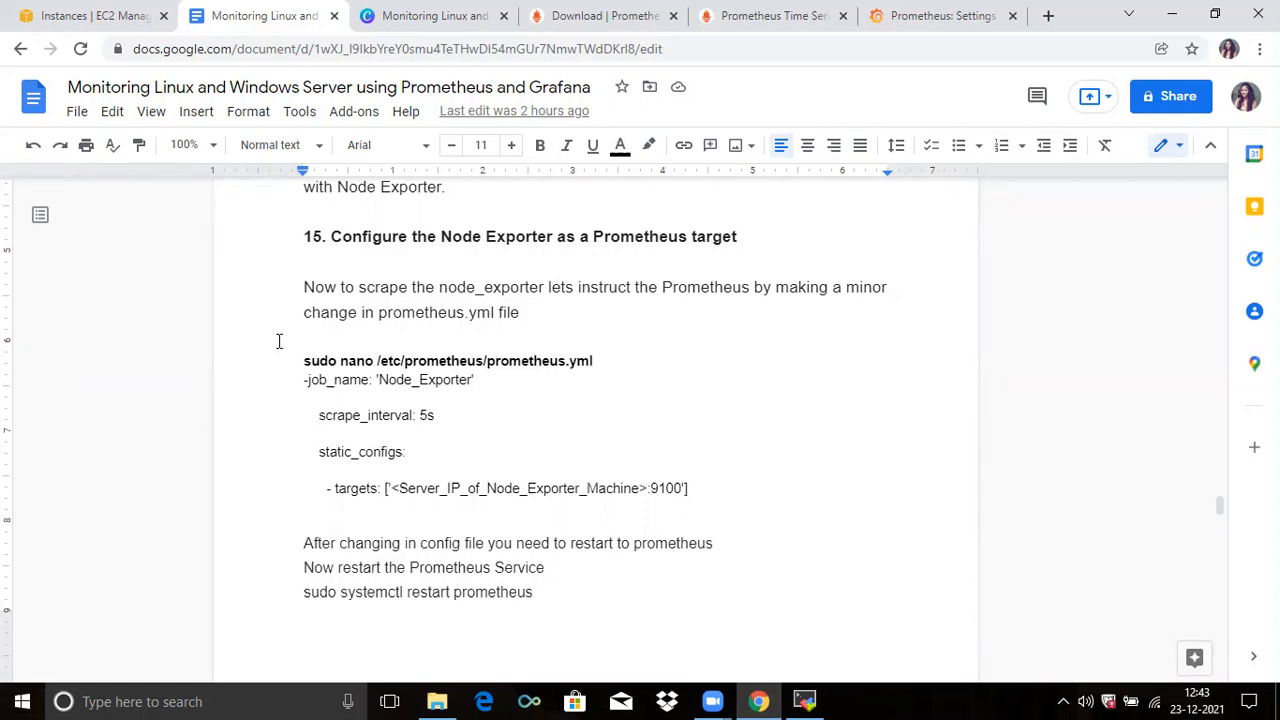
{"action": "left_click", "coordinate": [303, 360]}
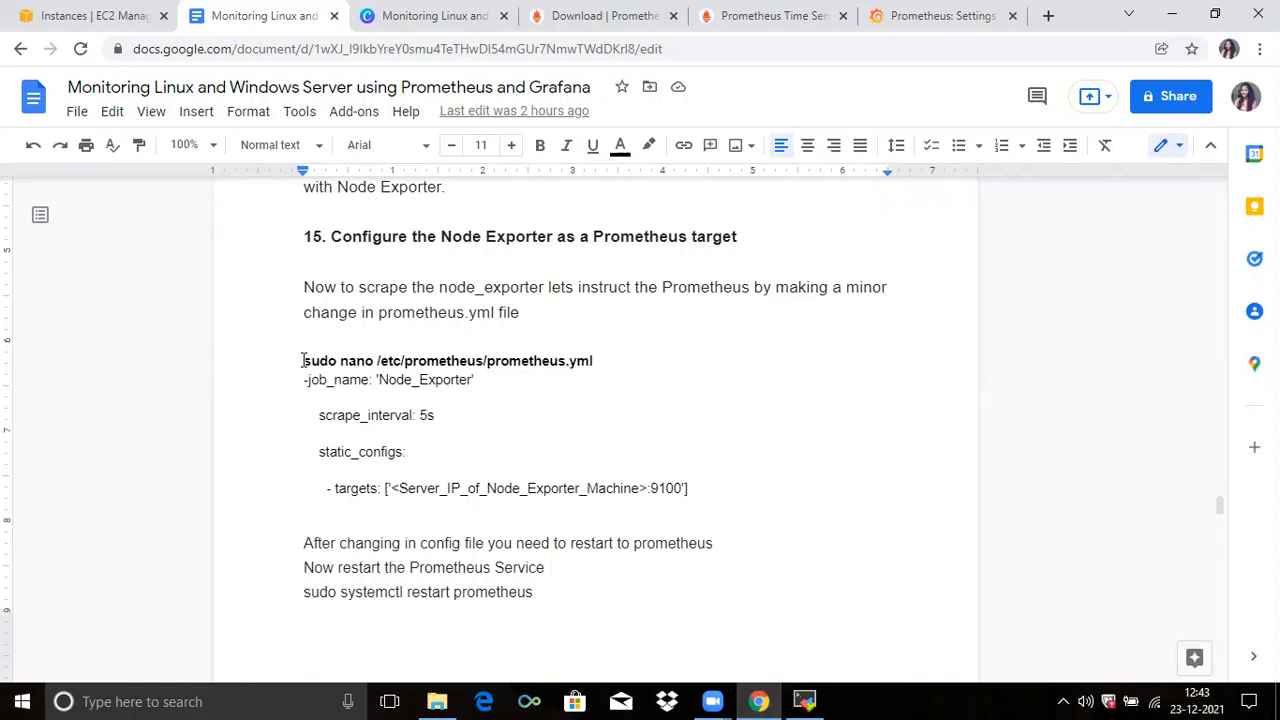
{"action": "left_click", "coordinate": [596, 361], "text": "shift"}
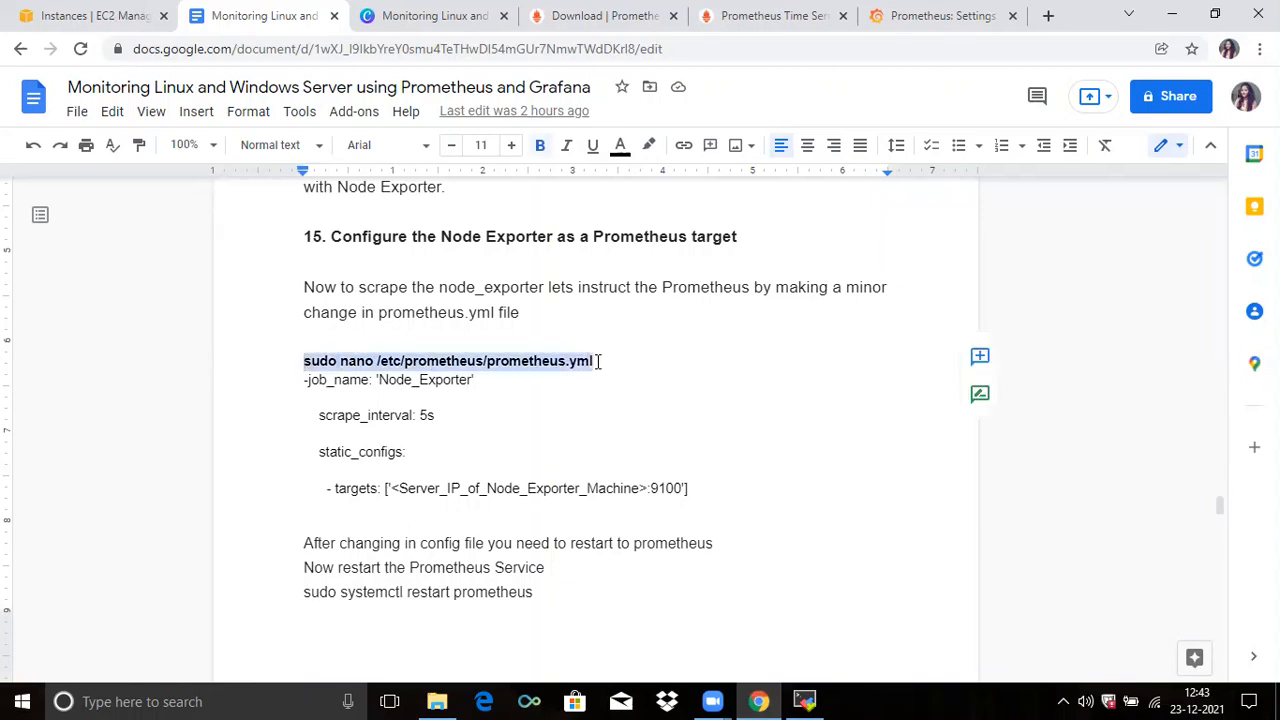
{"action": "left_click", "coordinate": [805, 701]}
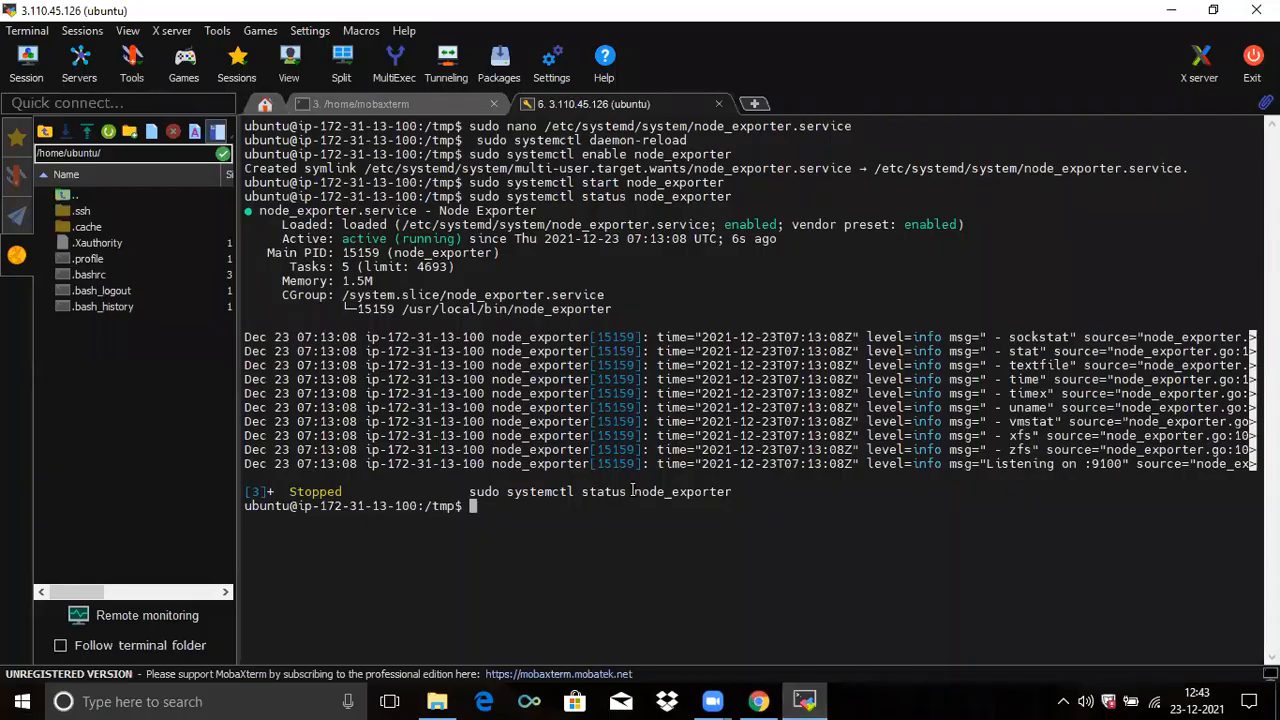
Step: Clear the terminal and open /etc/prometheus/prometheus.yml in nano
{"action": "type", "text": "clear"}
{"action": "key", "text": "Return"}
{"action": "right_click", "coordinate": [623, 407]}
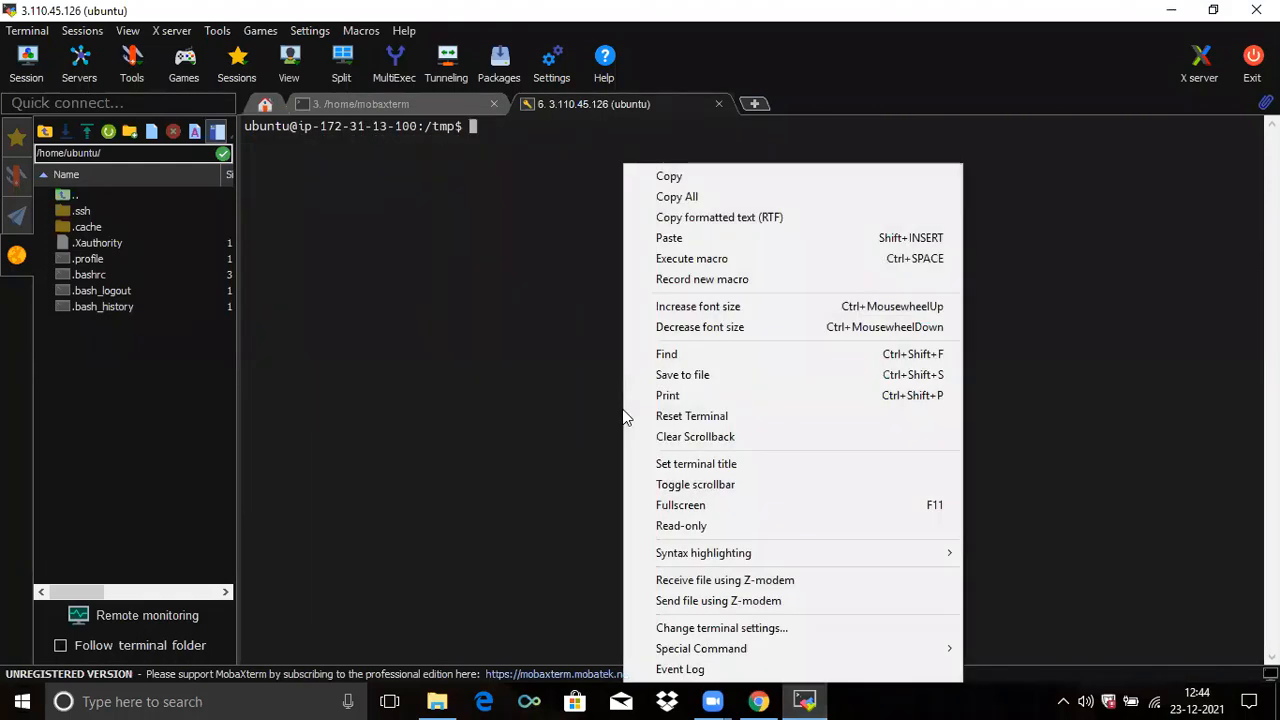
{"action": "left_click", "coordinate": [726, 238]}
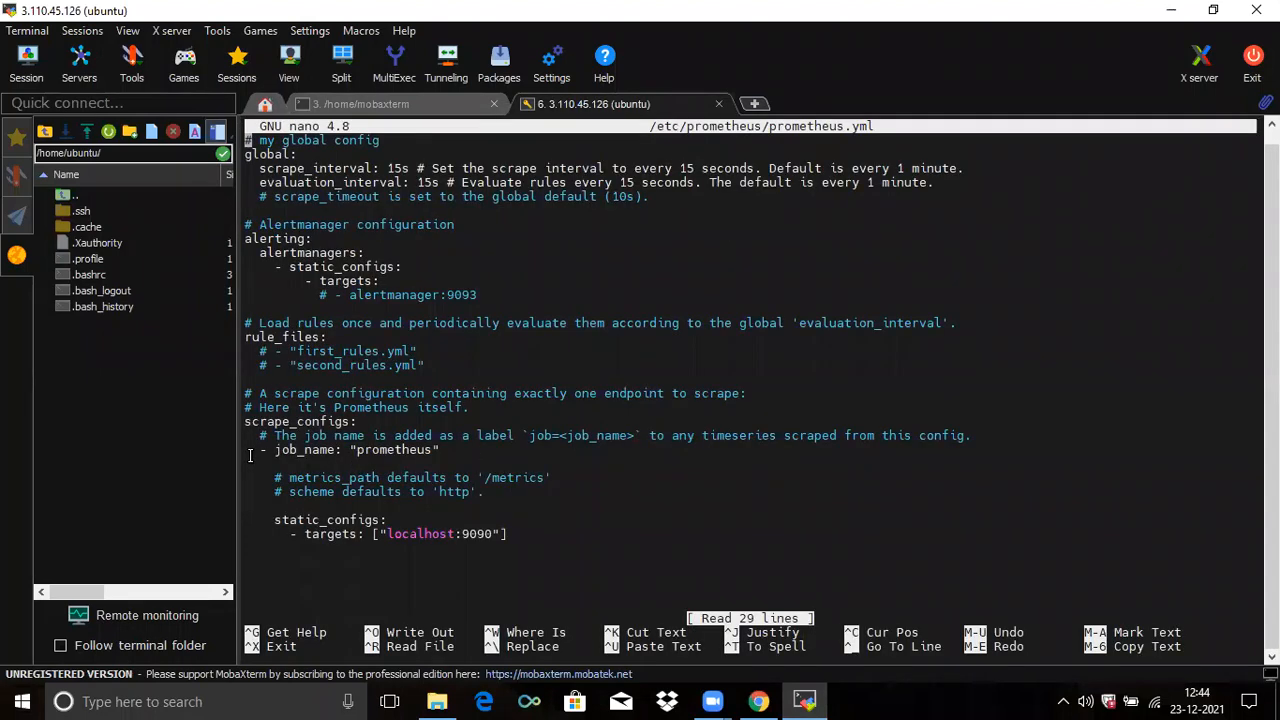
Step: Copy the prometheus job block from its job_name line through the localhost:9090 targets line
{"action": "left_click_drag", "start_coordinate": [250, 449], "coordinate": [619, 530]}
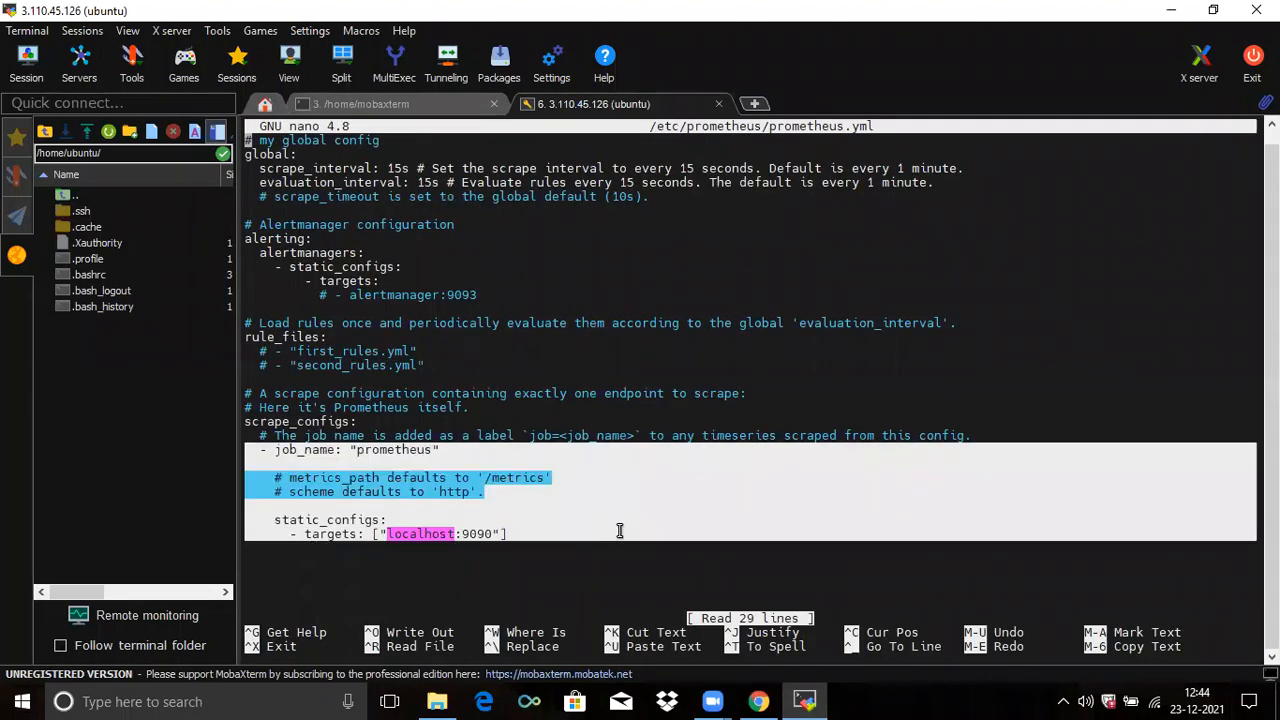
{"action": "left_click", "coordinate": [619, 530]}
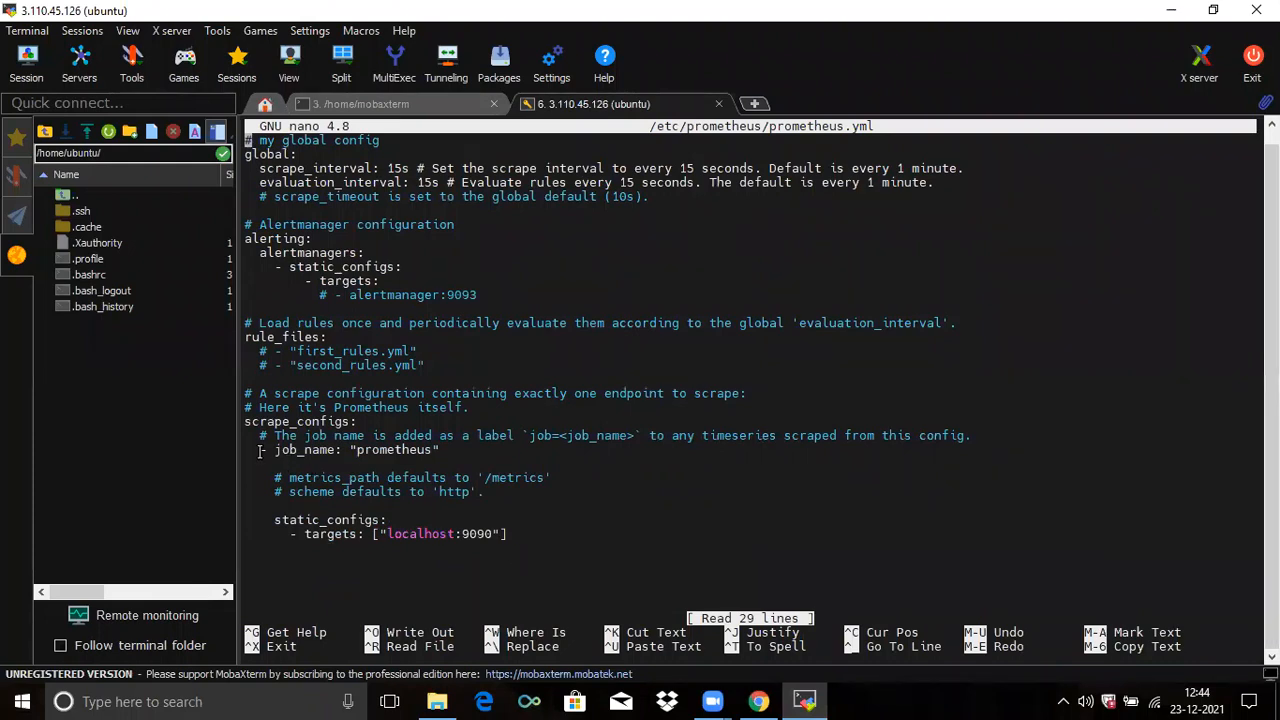
{"action": "left_click_drag", "start_coordinate": [258, 451], "coordinate": [519, 532]}
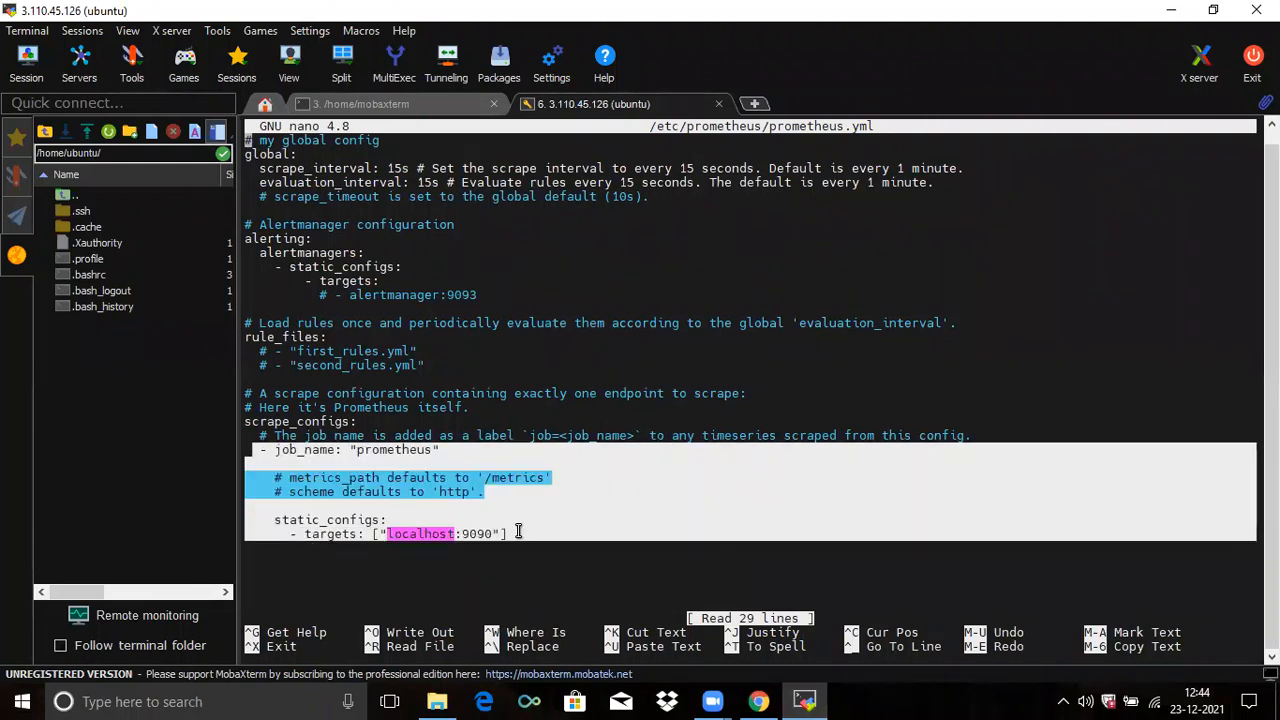
{"action": "right_click", "coordinate": [518, 531]}
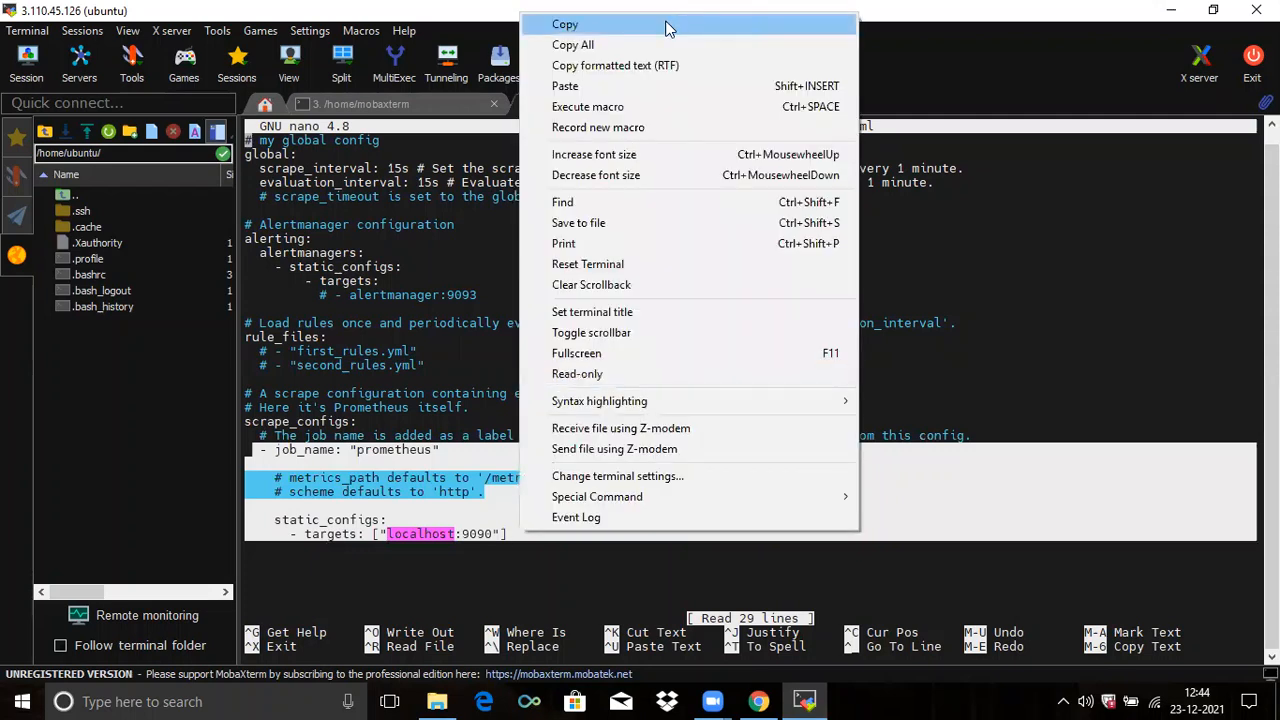
{"action": "left_click", "coordinate": [668, 28]}
{"action": "left_click", "coordinate": [276, 566]}
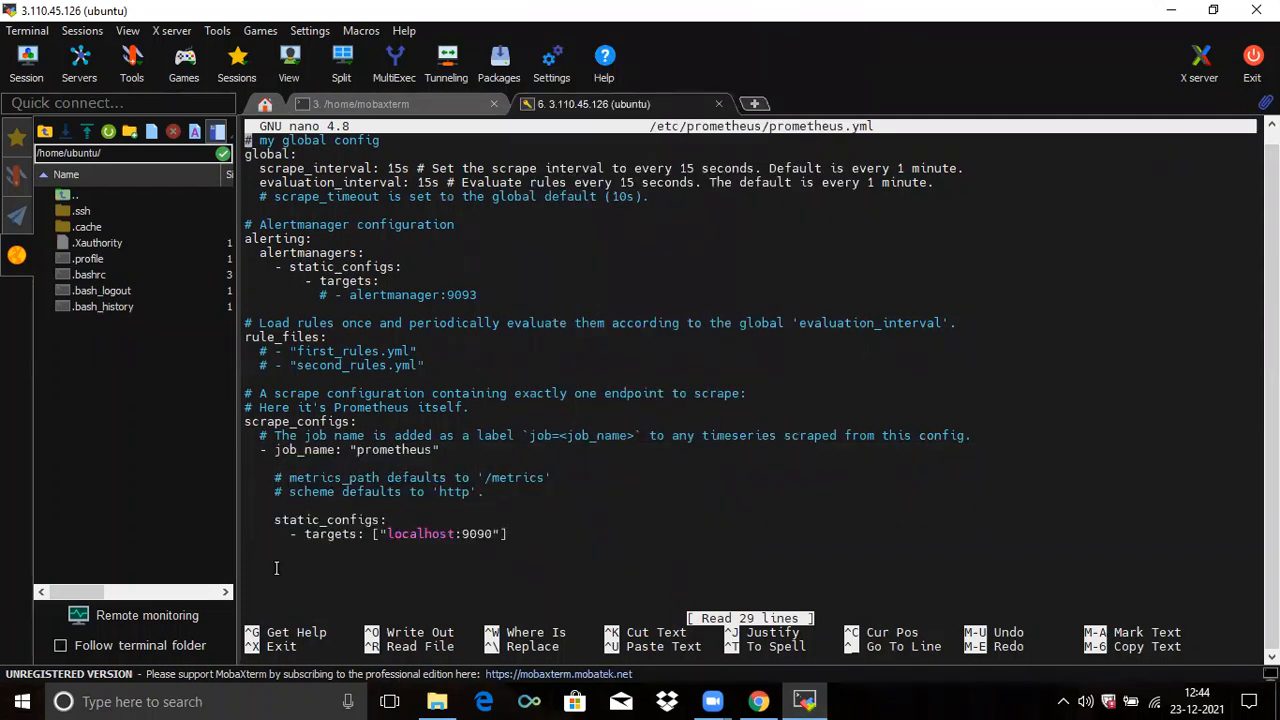
{"action": "key", "text": "Down"}
{"action": "key", "text": "Down"}
{"action": "key", "text": "Down"}
{"action": "key", "text": "Down"}
{"action": "key", "text": "Down"}
{"action": "key", "text": "Down"}
{"action": "key", "text": "Down"}
{"action": "key", "text": "Down"}
{"action": "key", "text": "Down"}
{"action": "key", "text": "Down"}
{"action": "key", "text": "Down"}
{"action": "key", "text": "Down"}
{"action": "key", "text": "Down"}
{"action": "key", "text": "Down"}
{"action": "key", "text": "Down"}
{"action": "key", "text": "Down"}
{"action": "key", "text": "Down"}
{"action": "key", "text": "Down"}
{"action": "key", "text": "Down"}
{"action": "key", "text": "Down"}
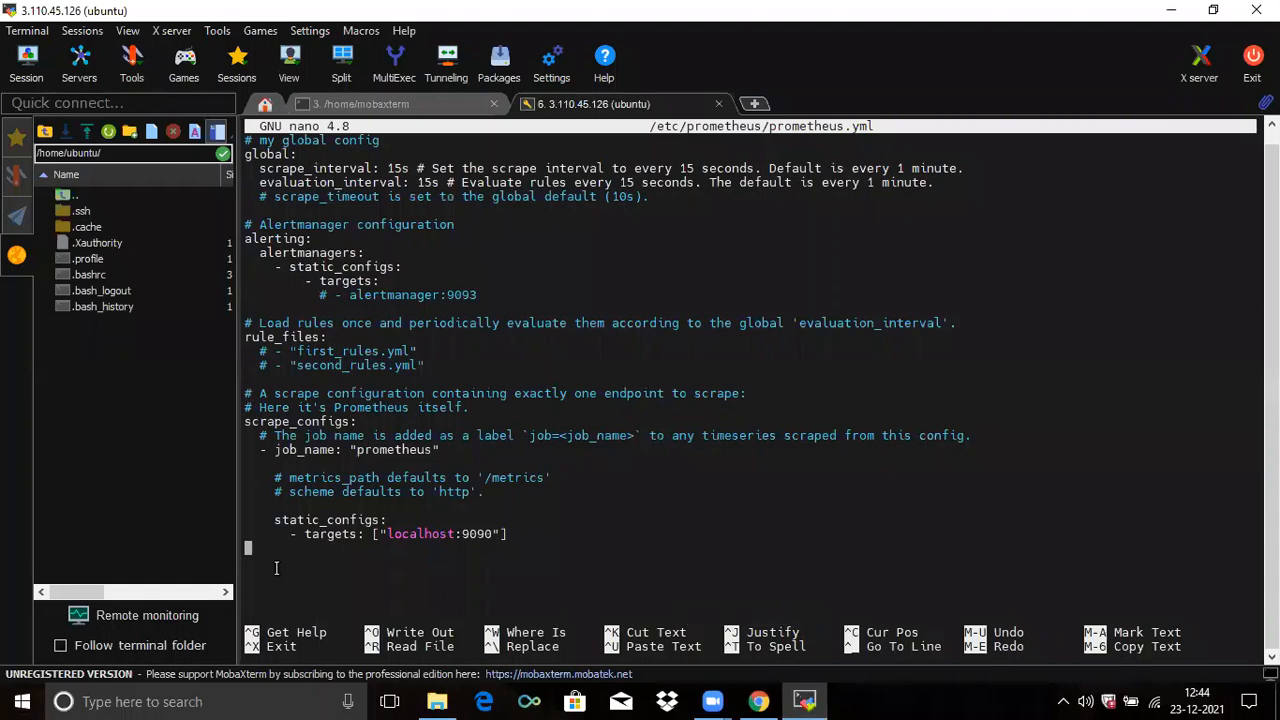
Step: Paste a duplicate of the job block below the original and rename its job to Node_Exporter
{"action": "right_click", "coordinate": [276, 567]}
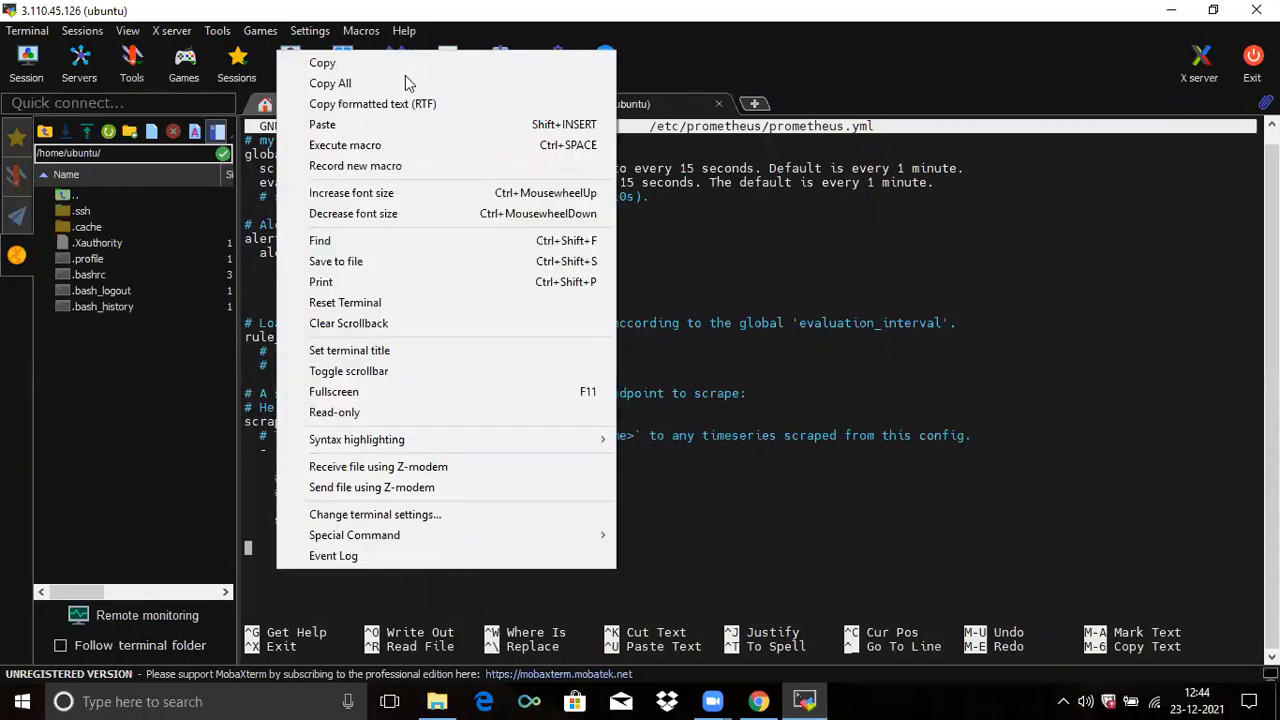
{"action": "left_click", "coordinate": [377, 133]}
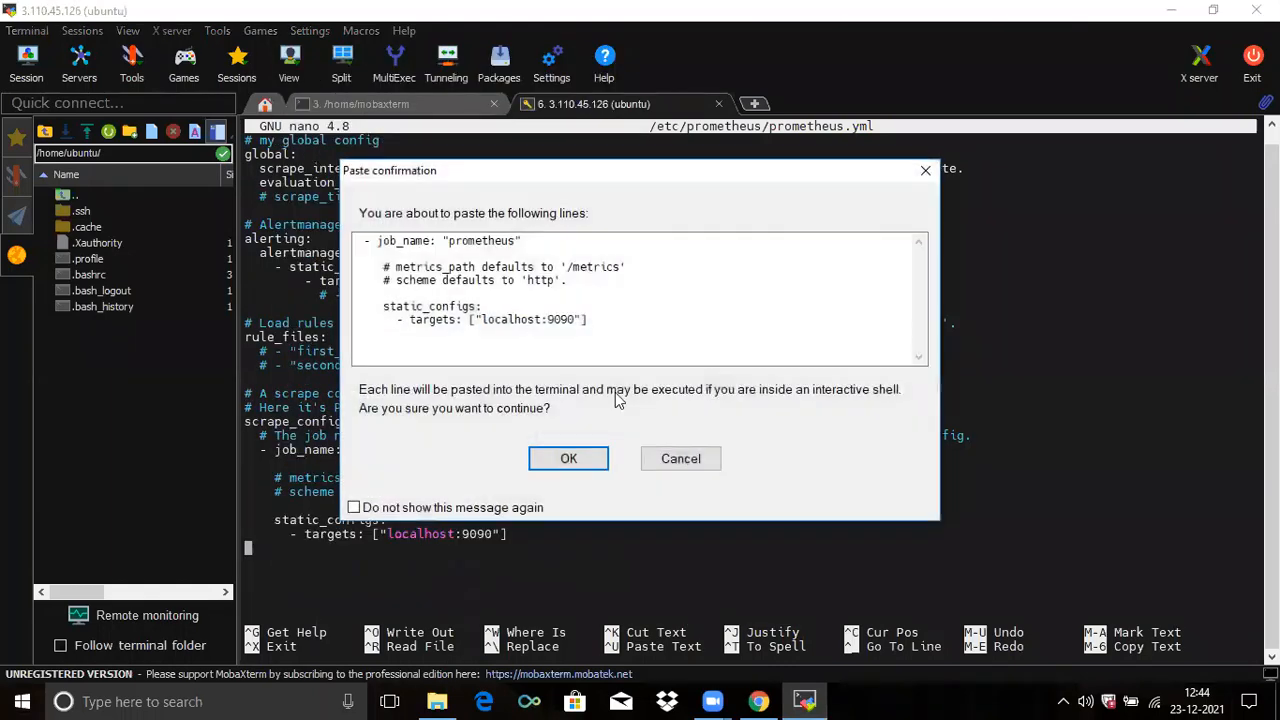
{"action": "left_click", "coordinate": [591, 457]}
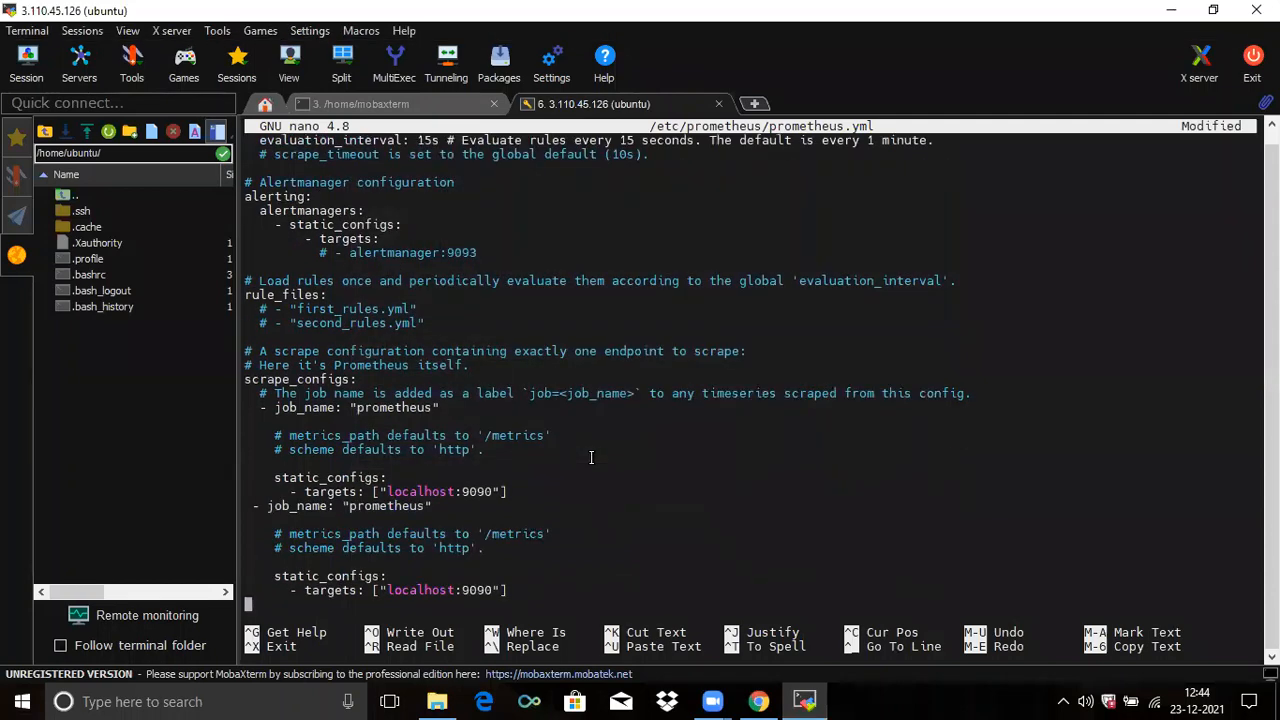
{"action": "key", "text": "Up"}
{"action": "key", "text": "Up"}
{"action": "key", "text": "Up"}
{"action": "key", "text": "Up"}
{"action": "key", "text": "Up"}
{"action": "key", "text": "Up"}
{"action": "key", "text": "Up"}
{"action": "key", "text": "Right"}
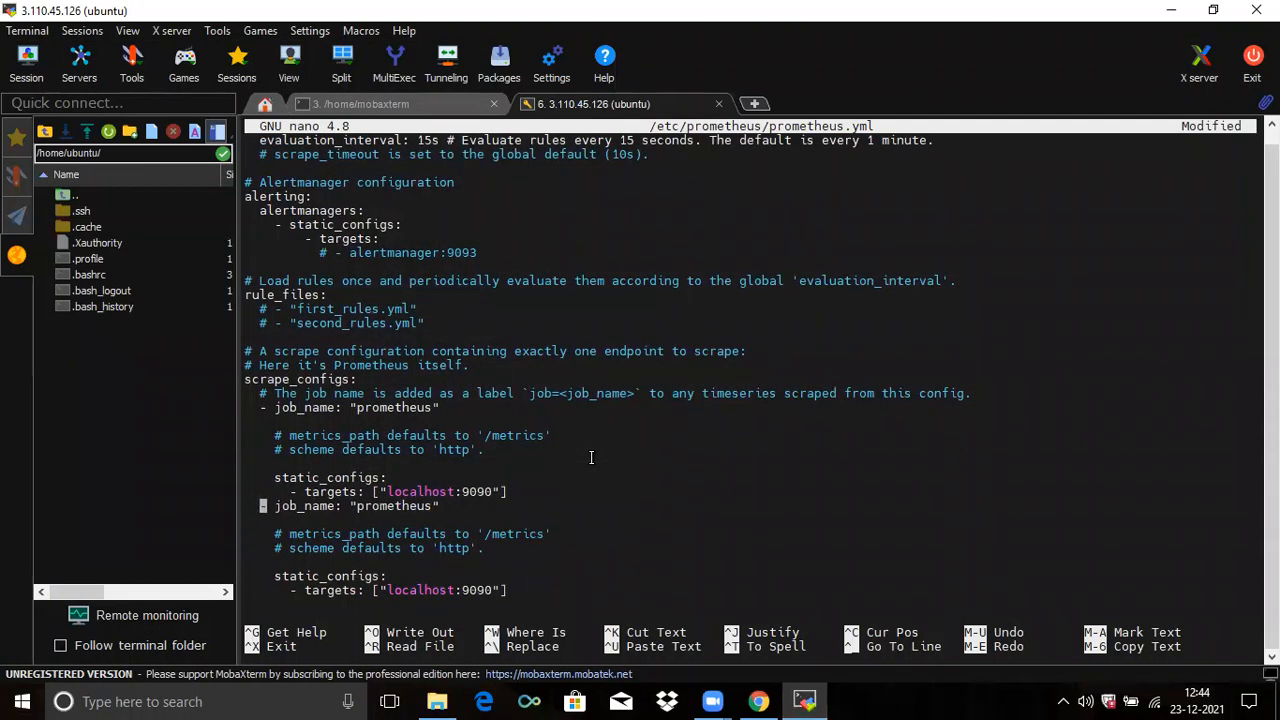
{"action": "key", "text": "Right"}
{"action": "key", "text": "Right"}
{"action": "key", "text": "Right"}
{"action": "key", "text": "Right"}
{"action": "key", "text": "Right"}
{"action": "key", "text": "Right"}
{"action": "key", "text": "Right"}
{"action": "key", "text": "Right"}
{"action": "key", "text": "Right"}
{"action": "key", "text": "Right"}
{"action": "key", "text": "Right"}
{"action": "key", "text": "Right"}
{"action": "key", "text": "Right"}
{"action": "key", "text": "Right"}
{"action": "key", "text": "Right"}
{"action": "key", "text": "Right"}
{"action": "key", "text": "Right"}
{"action": "key", "text": "Right"}
{"action": "key", "text": "Right"}
{"action": "key", "text": "Right"}
{"action": "key", "text": "Right"}
{"action": "key", "text": "Right"}
{"action": "key", "text": "Right"}
{"action": "key", "text": "Right"}
{"action": "key", "text": "BackSpace"}
{"action": "key", "text": "BackSpace"}
{"action": "key", "text": "BackSpace"}
{"action": "key", "text": "BackSpace"}
{"action": "key", "text": "BackSpace"}
{"action": "key", "text": "BackSpace"}
{"action": "key", "text": "BackSpace"}
{"action": "key", "text": "BackSpace"}
{"action": "key", "text": "BackSpace"}
{"action": "key", "text": "BackSpace"}
{"action": "key", "text": "BackSpace"}
{"action": "type", "text": "Node"}
{"action": "key", "text": "BackSpace"}
{"action": "type", "text": "_Ex"}
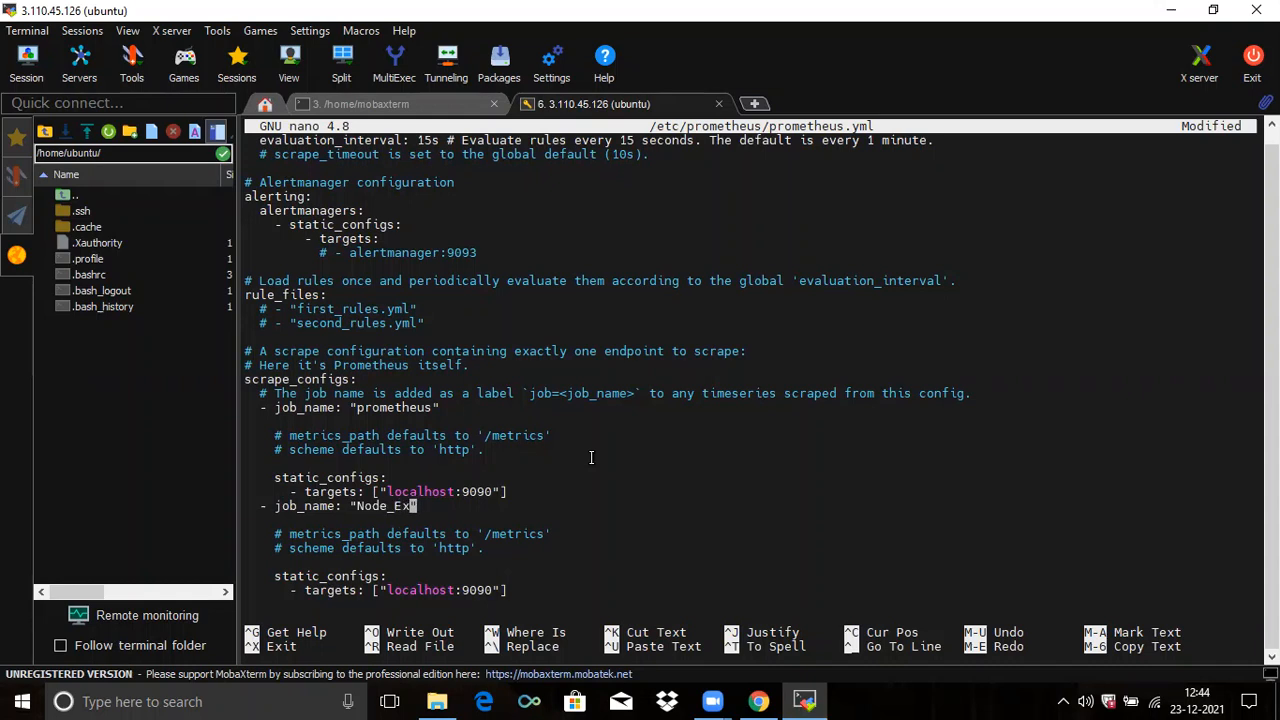
{"action": "type", "text": "porter"}
Step: Delete localhost from the Node_Exporter targets line
{"action": "key", "text": "Down"}
{"action": "key", "text": "Down"}
{"action": "key", "text": "Down"}
{"action": "key", "text": "Down"}
{"action": "key", "text": "Down"}
{"action": "key", "text": "BackSpace"}
{"action": "key", "text": "BackSpace"}
{"action": "key", "text": "BackSpace"}
{"action": "key", "text": "BackSpace"}
{"action": "key", "text": "BackSpace"}
{"action": "key", "text": "BackSpace"}
{"action": "key", "text": "BackSpace"}
{"action": "key", "text": "BackSpace"}
{"action": "key", "text": "BackSpace"}
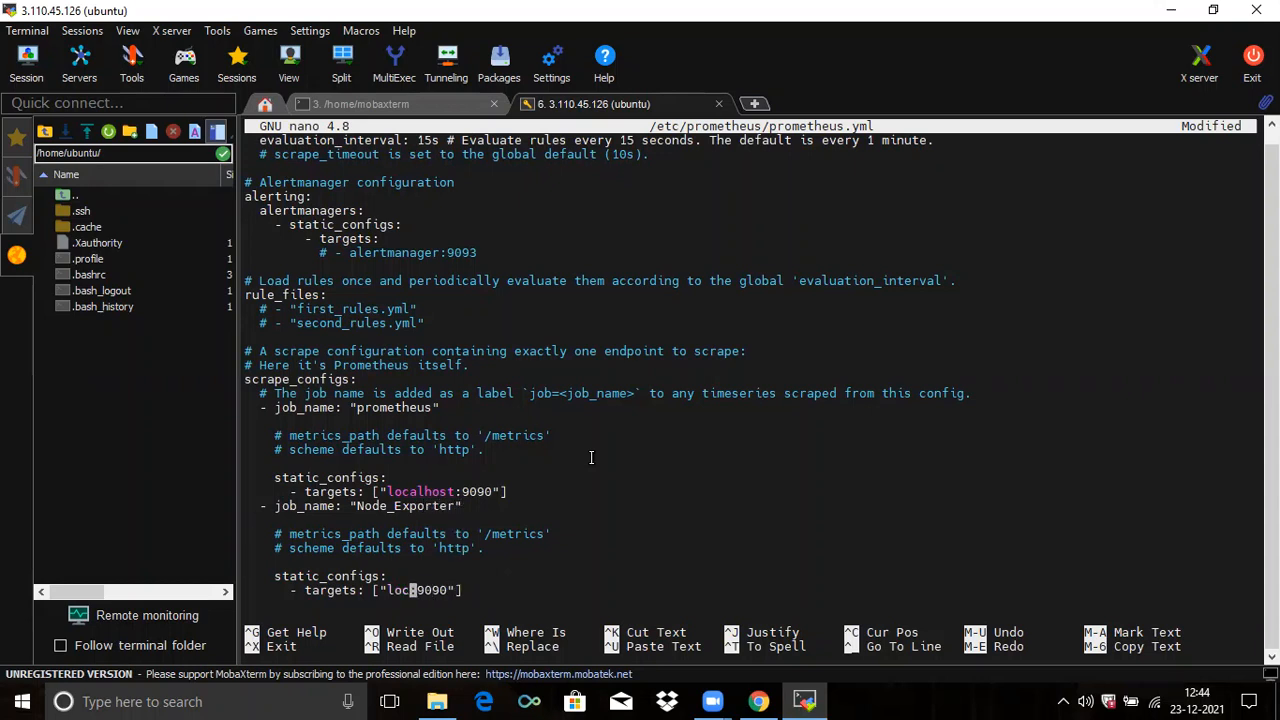
{"action": "left_click", "coordinate": [758, 701]}
{"action": "left_click", "coordinate": [95, 16]}
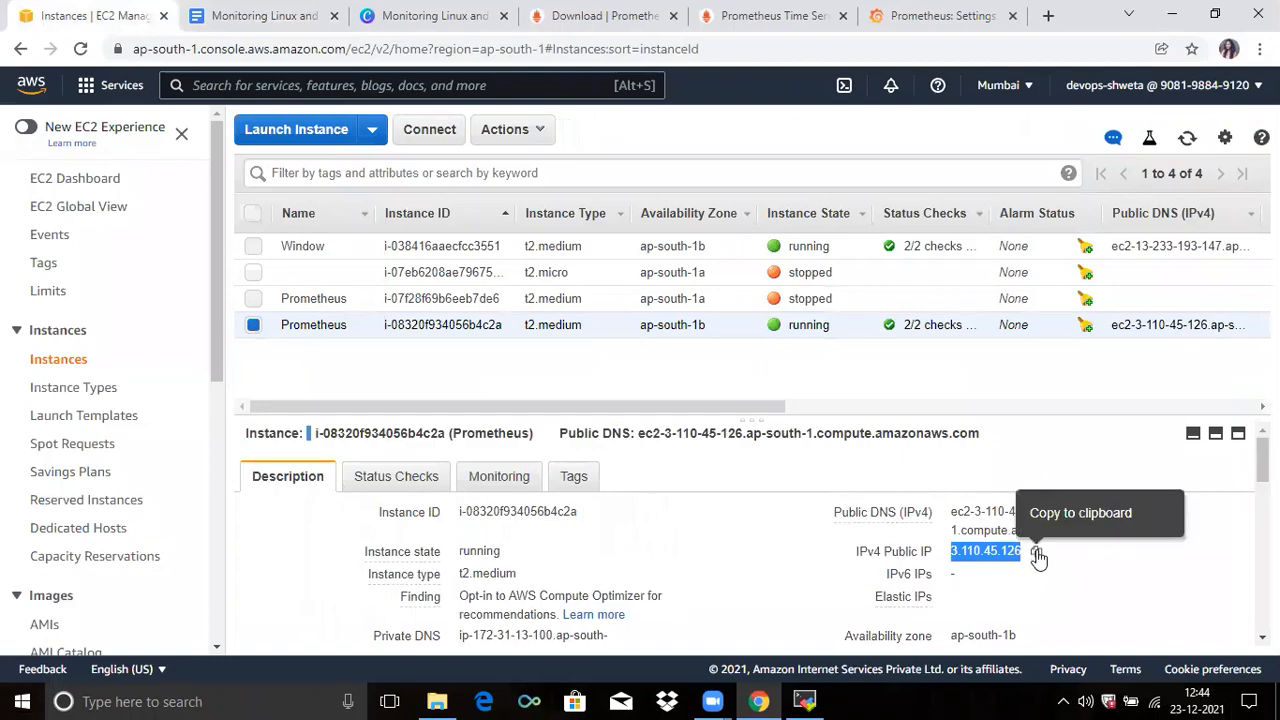
Step: Set the Node_Exporter target to 3.110.45.126:9100 using the EC2 public IP
{"action": "left_click", "coordinate": [1036, 551]}
{"action": "left_click", "coordinate": [804, 701]}
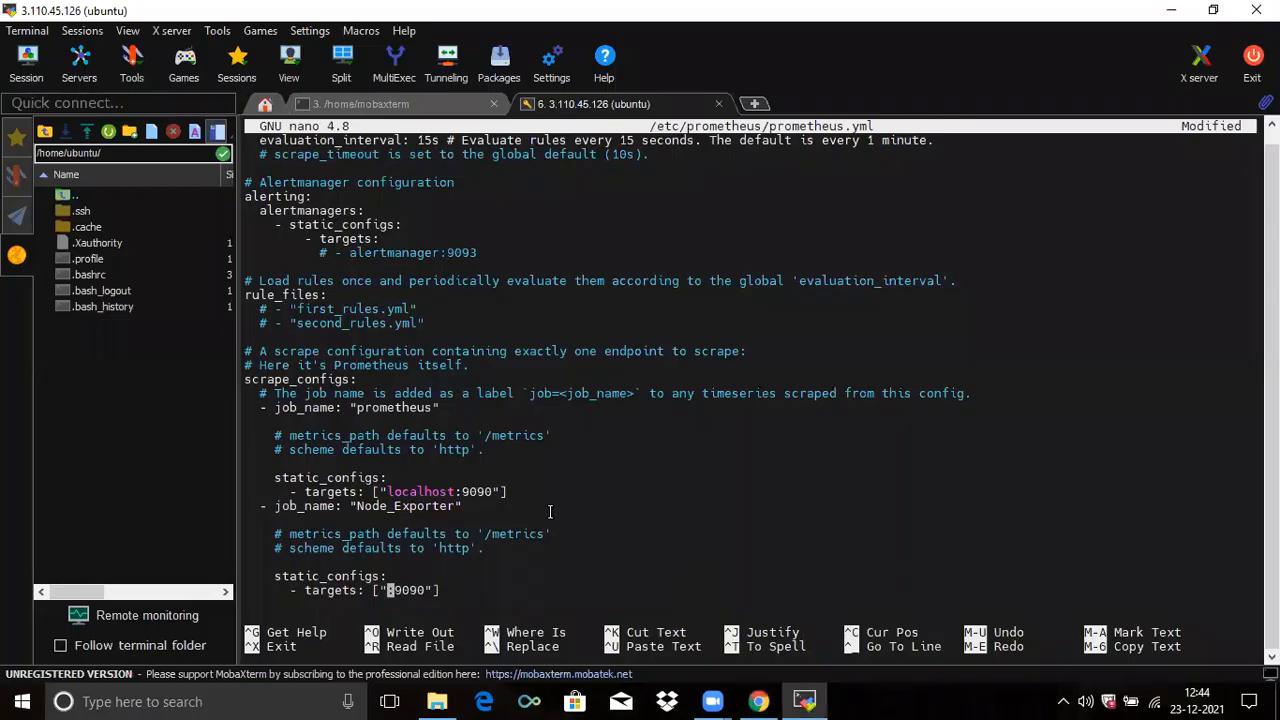
{"action": "right_click", "coordinate": [553, 166]}
{"action": "left_click", "coordinate": [622, 238]}
{"action": "key", "text": "Right"}
{"action": "key", "text": "Right"}
{"action": "key", "text": "Right"}
{"action": "key", "text": "Right"}
{"action": "key", "text": "Right"}
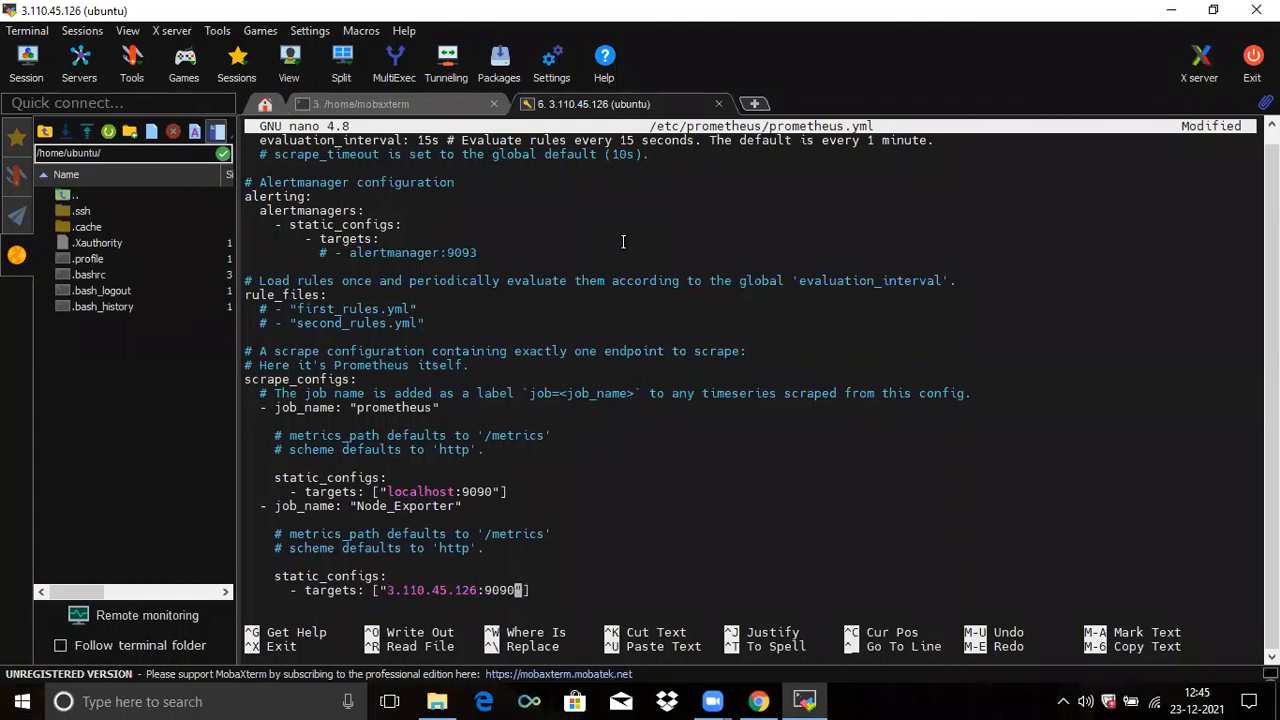
{"action": "key", "text": "BackSpace"}
{"action": "key", "text": "BackSpace"}
{"action": "key", "text": "BackSpace"}
{"action": "type", "text": "100"}
Step: Check the job lines' indentation, then save prometheus.yml and exit nano
{"action": "key", "text": "Left"}
{"action": "key", "text": "Left"}
{"action": "key", "text": "Left"}
{"action": "key", "text": "Left"}
{"action": "key", "text": "Left"}
{"action": "key", "text": "Left"}
{"action": "key", "text": "Left"}
{"action": "key", "text": "Left"}
{"action": "key", "text": "Left"}
{"action": "key", "text": "Left"}
{"action": "key", "text": "Left"}
{"action": "key", "text": "Left"}
{"action": "key", "text": "Left"}
{"action": "key", "text": "Left"}
{"action": "key", "text": "Left"}
{"action": "key", "text": "Left"}
{"action": "key", "text": "Left"}
{"action": "key", "text": "Left"}
{"action": "key", "text": "Left"}
{"action": "key", "text": "Left"}
{"action": "key", "text": "Left"}
{"action": "key", "text": "Left"}
{"action": "key", "text": "Left"}
{"action": "key", "text": "Left"}
{"action": "key", "text": "Left"}
{"action": "key", "text": "Left"}
{"action": "key", "text": "Left"}
{"action": "key", "text": "Left"}
{"action": "key", "text": "Left"}
{"action": "key", "text": "Up"}
{"action": "key", "text": "Up"}
{"action": "key", "text": "Up"}
{"action": "key", "text": "Up"}
{"action": "key", "text": "Up"}
{"action": "key", "text": "Up"}
{"action": "key", "text": "Left"}
{"action": "key", "text": "Up"}
{"action": "key", "text": "Up"}
{"action": "key", "text": "Up"}
{"action": "key", "text": "Up"}
{"action": "key", "text": "Up"}
{"action": "key", "text": "Up"}
{"action": "key", "text": "Up"}
{"action": "key", "text": "Down"}
{"action": "key", "text": "Down"}
{"action": "key", "text": "Down"}
{"action": "key", "text": "Down"}
{"action": "key", "text": "Down"}
{"action": "key", "text": "Down"}
{"action": "key", "text": "Down"}
{"action": "key", "text": "Down"}
{"action": "key", "text": "Down"}
{"action": "key", "text": "Down"}
{"action": "key", "text": "Right"}
{"action": "key", "text": "Right"}
{"action": "key", "text": "ctrl+x"}
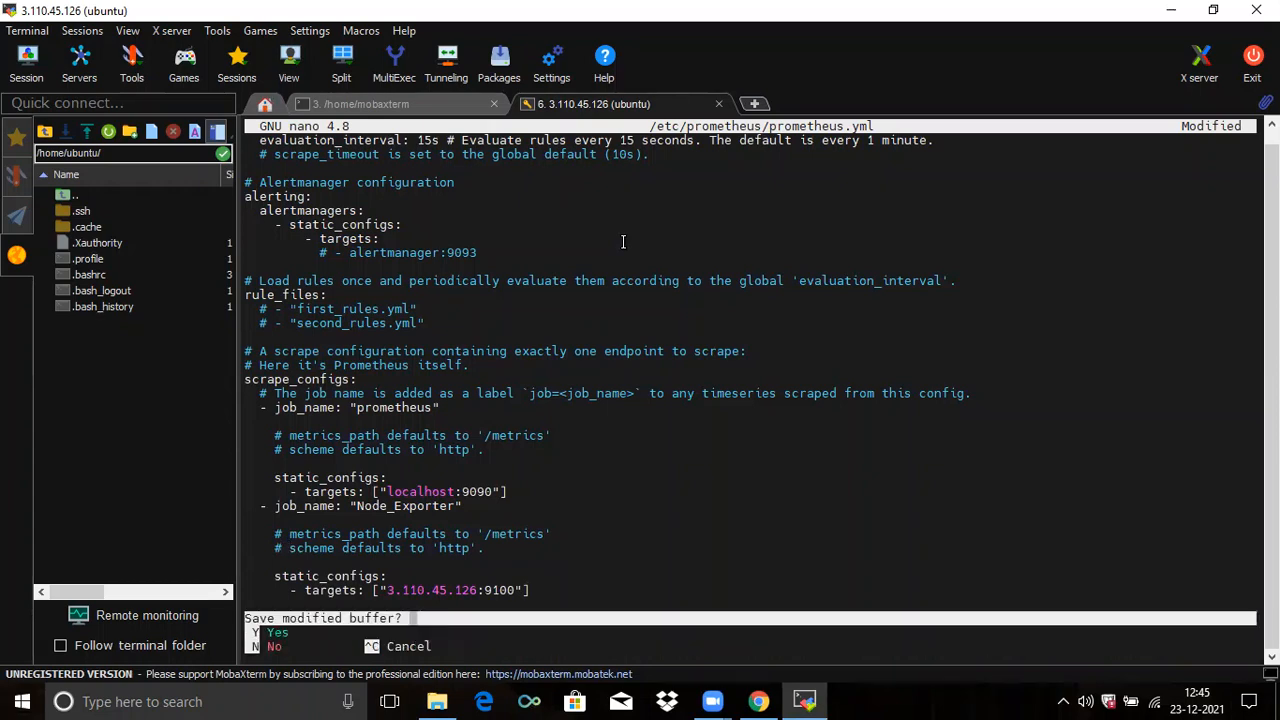
{"action": "key", "text": "y"}
{"action": "key", "text": "Return"}
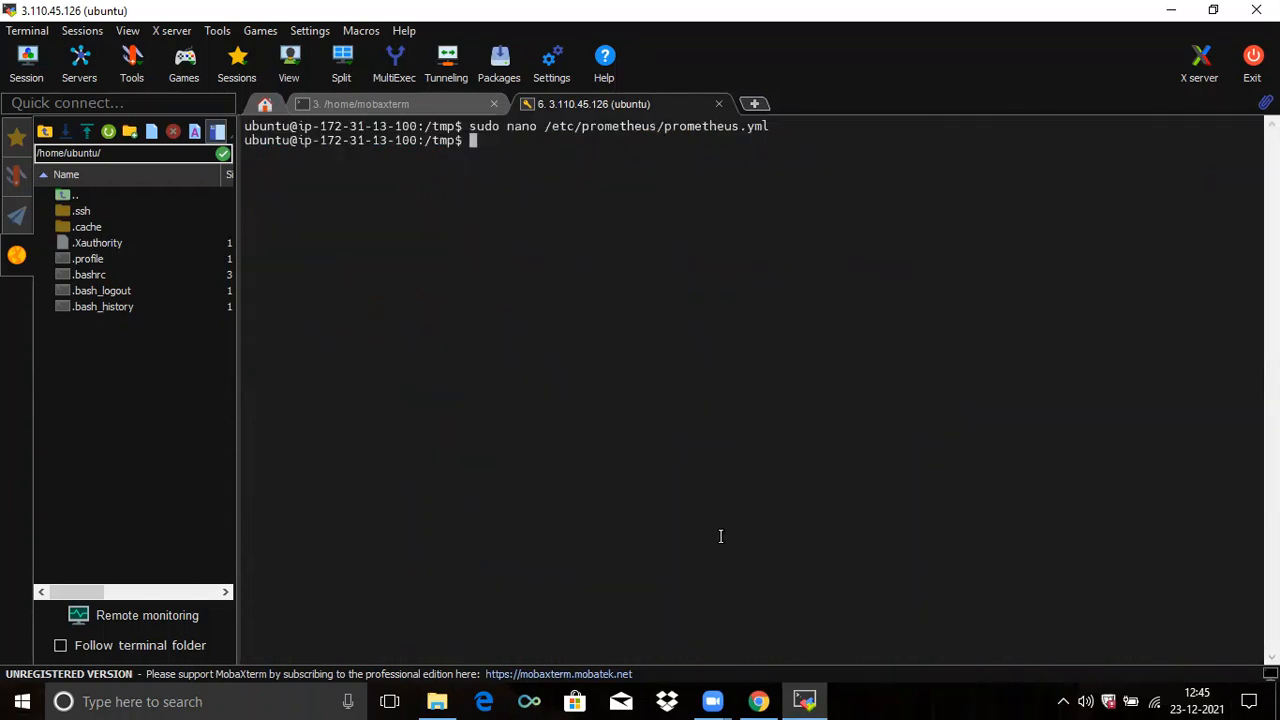
Step: Run 'sudo systemctl restart prometheus', copied from the guide, in the terminal
{"action": "left_click", "coordinate": [757, 700]}
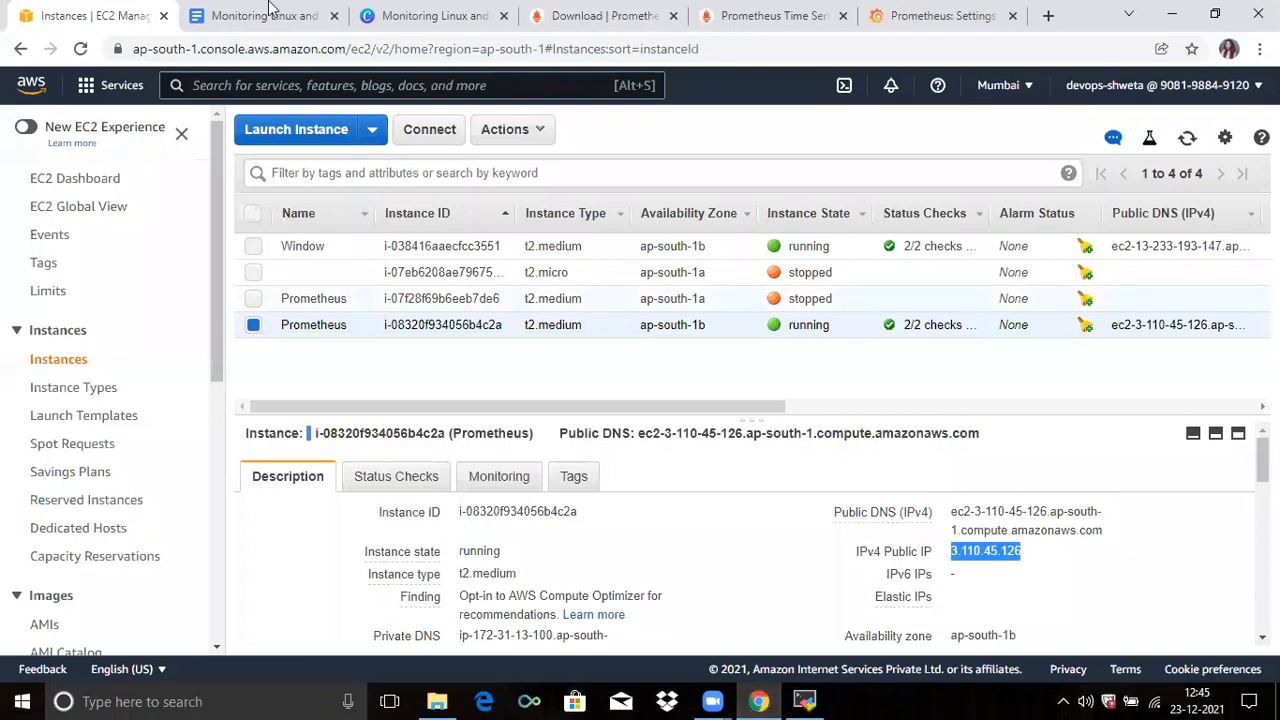
{"action": "left_click", "coordinate": [265, 15]}
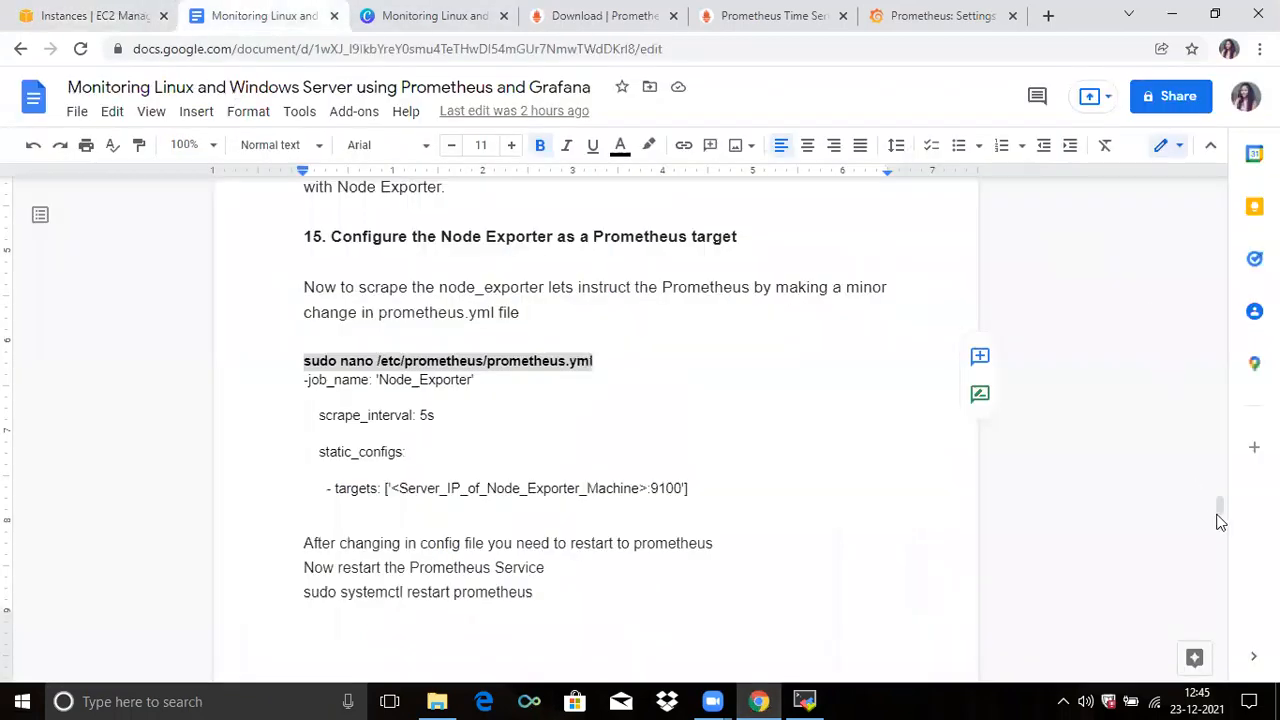
{"action": "mouse_move", "coordinate": [1219, 515]}
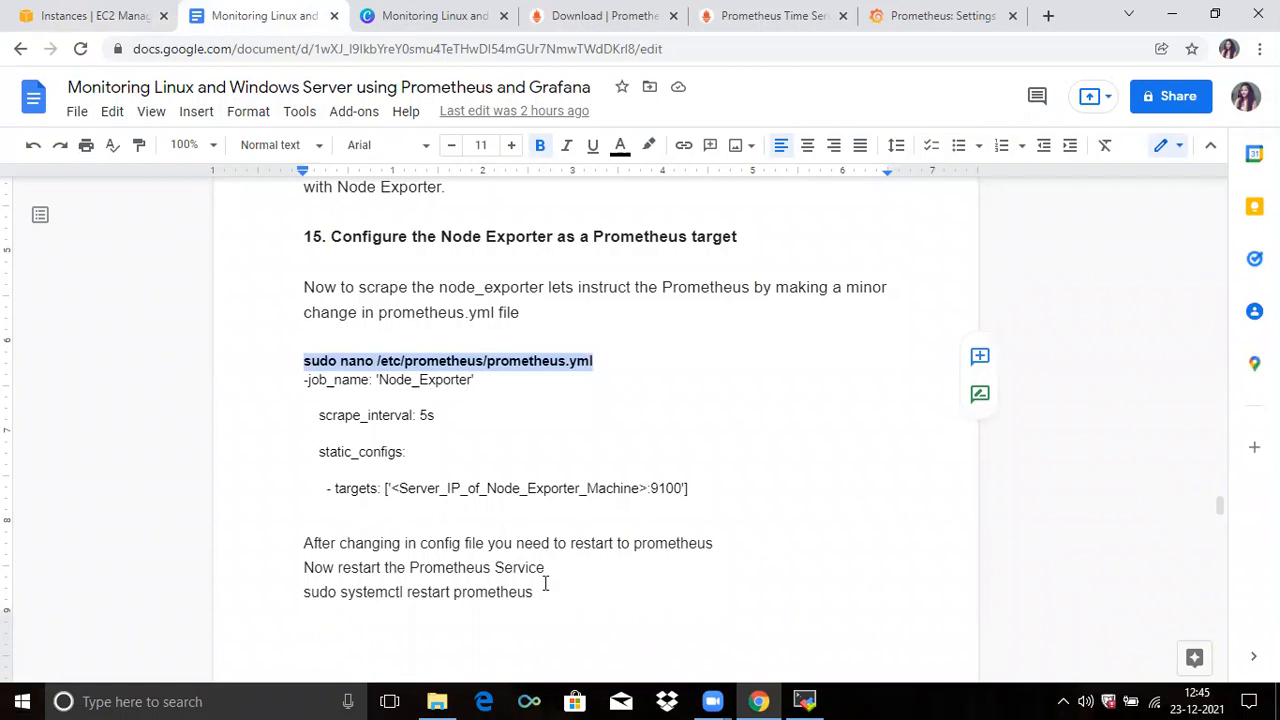
{"action": "left_click_drag", "start_coordinate": [302, 592], "coordinate": [541, 597]}
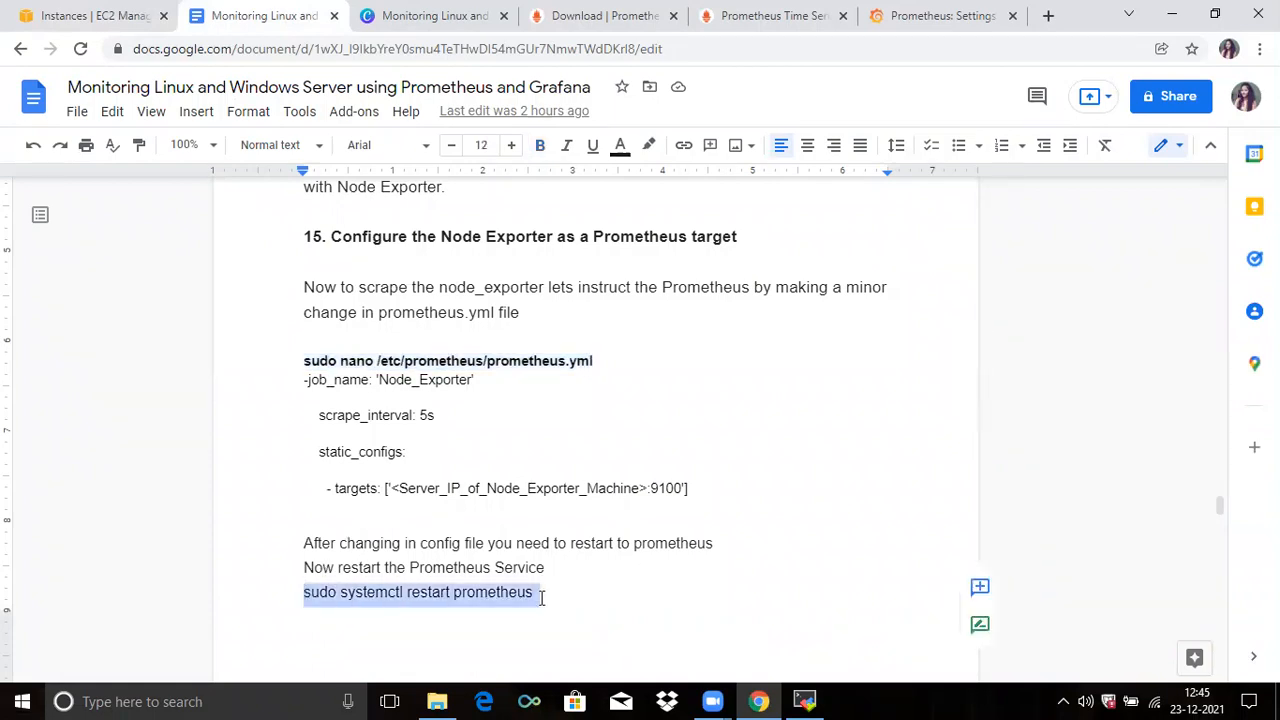
{"action": "left_click", "coordinate": [806, 700]}
{"action": "right_click", "coordinate": [677, 486]}
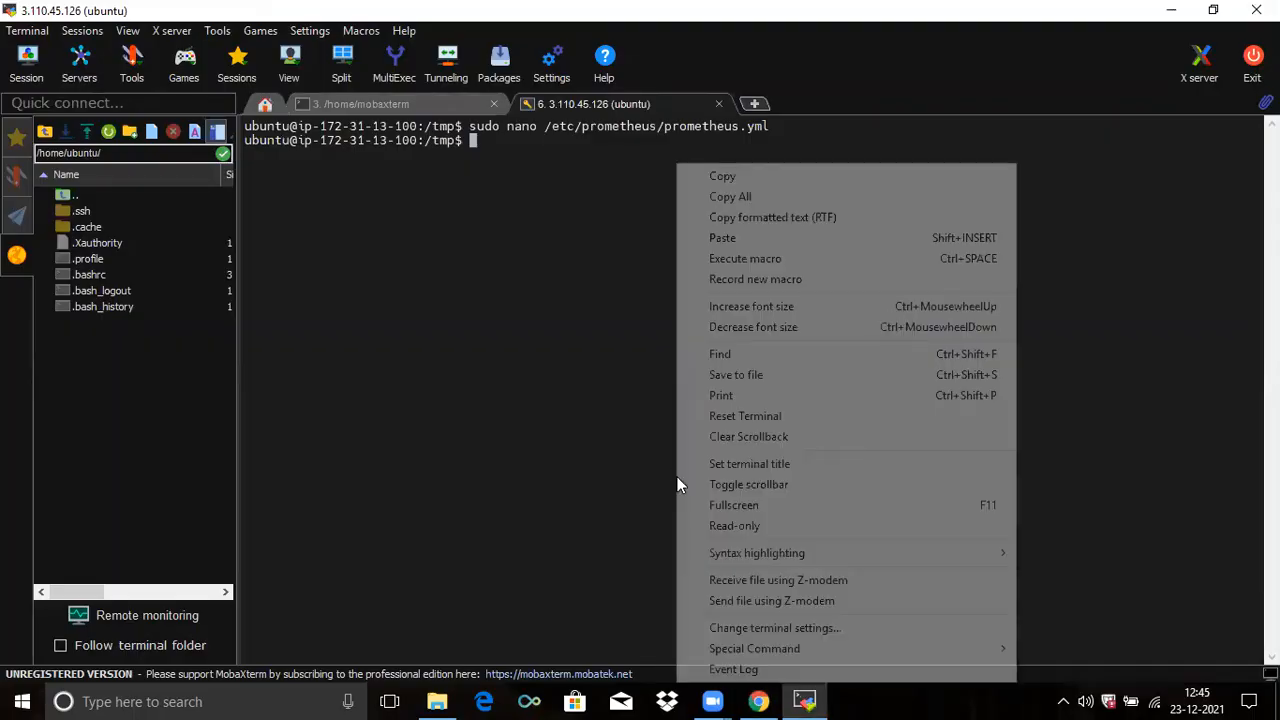
{"action": "left_click", "coordinate": [791, 238]}
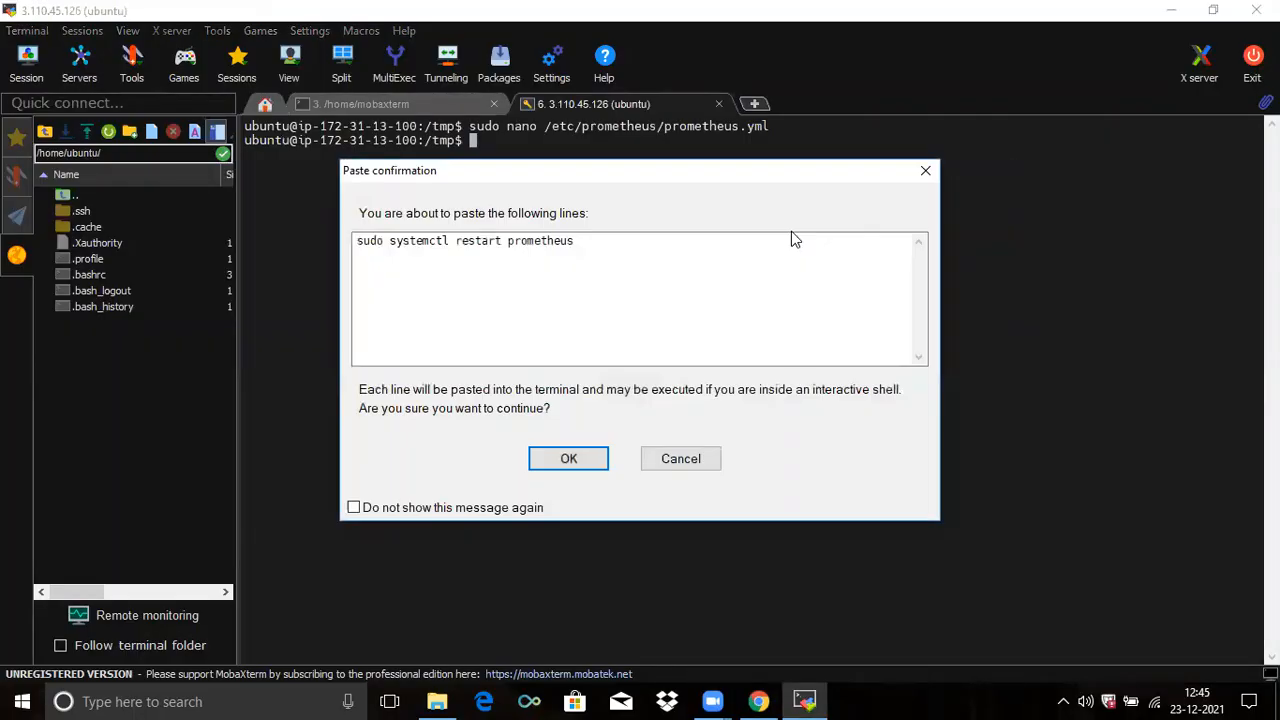
{"action": "key", "text": "Return"}
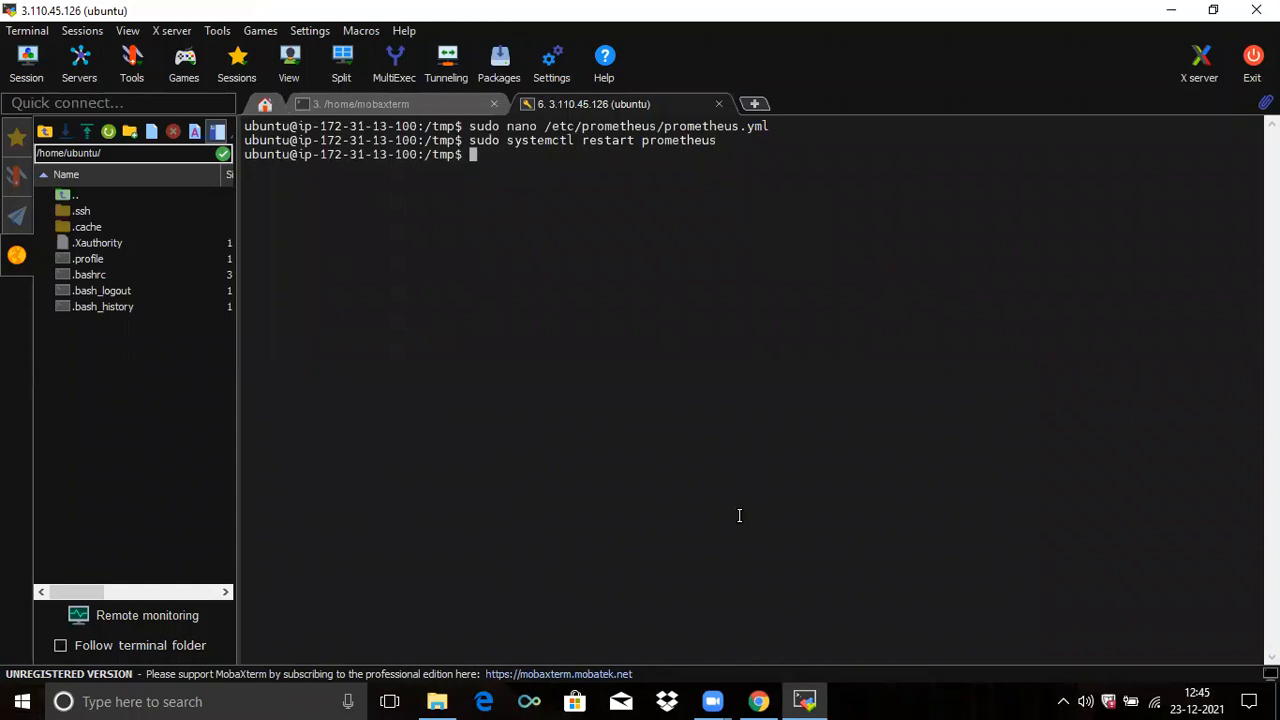
Step: Copy the instance's public IPv4 address 3.110.45.126 from the EC2 console
{"action": "left_click", "coordinate": [758, 700]}
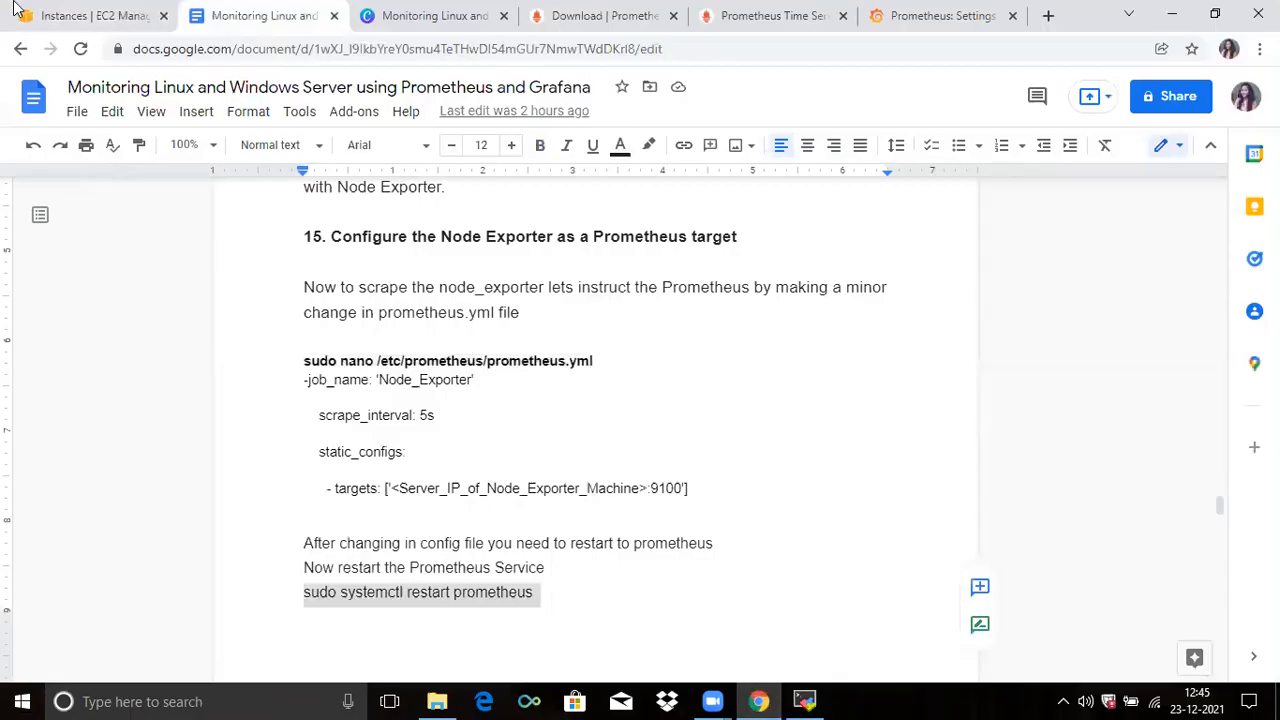
{"action": "left_click", "coordinate": [15, 10]}
{"action": "double_click", "coordinate": [985, 551]}
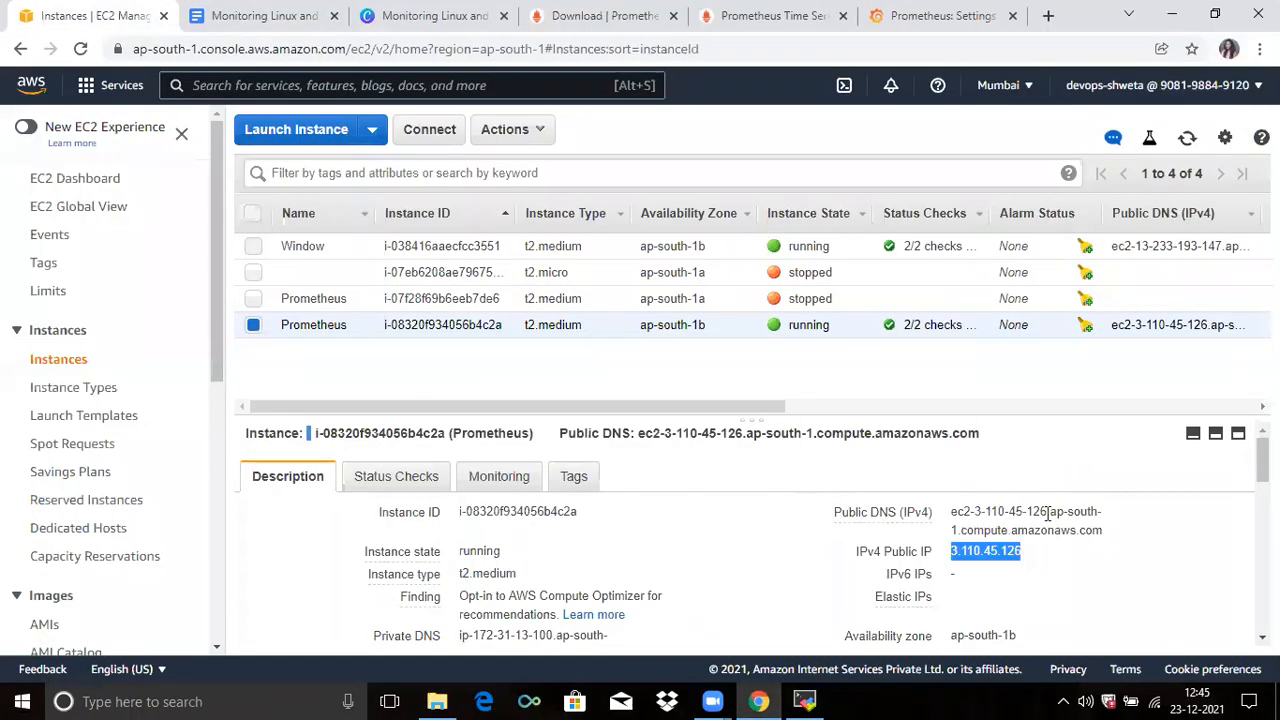
{"action": "left_click", "coordinate": [1036, 551]}
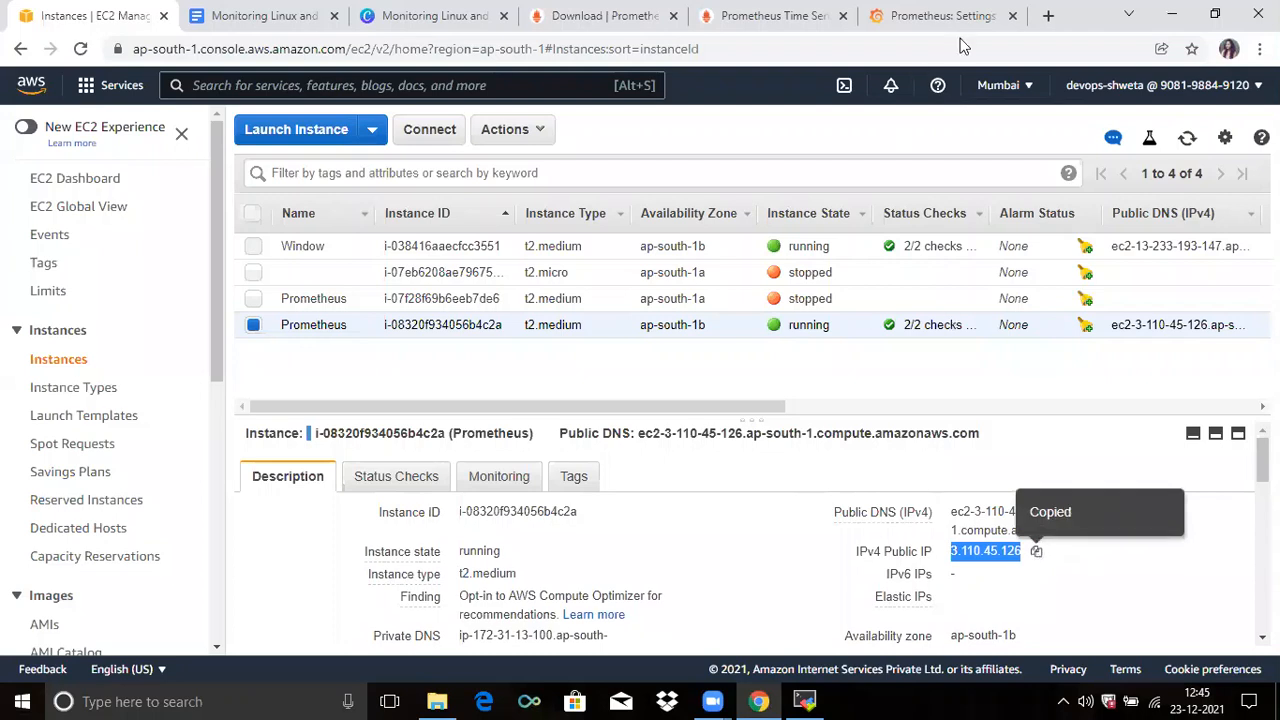
Step: Open 3.110.45.126:9100 in a new tab, view its /metrics output, and return to the guide
{"action": "left_click", "coordinate": [1047, 18]}
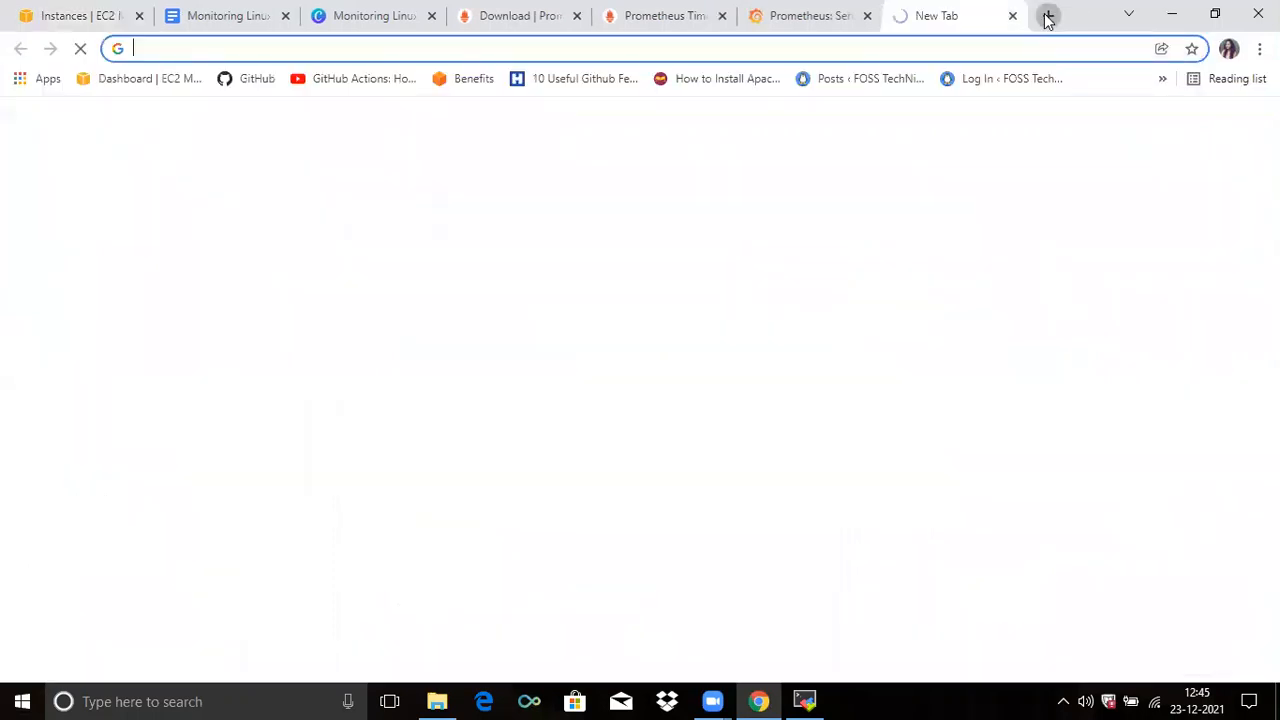
{"action": "key", "text": "ctrl+v"}
{"action": "type", "text": ":"}
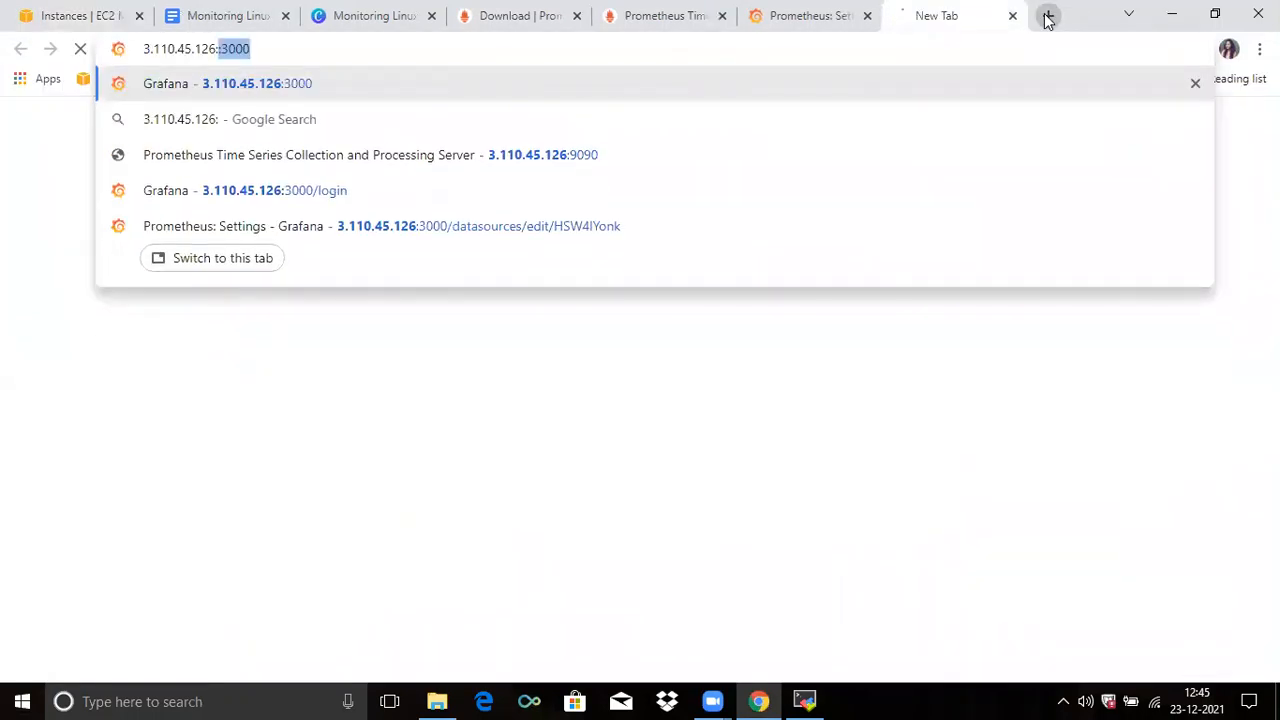
{"action": "type", "text": "9100"}
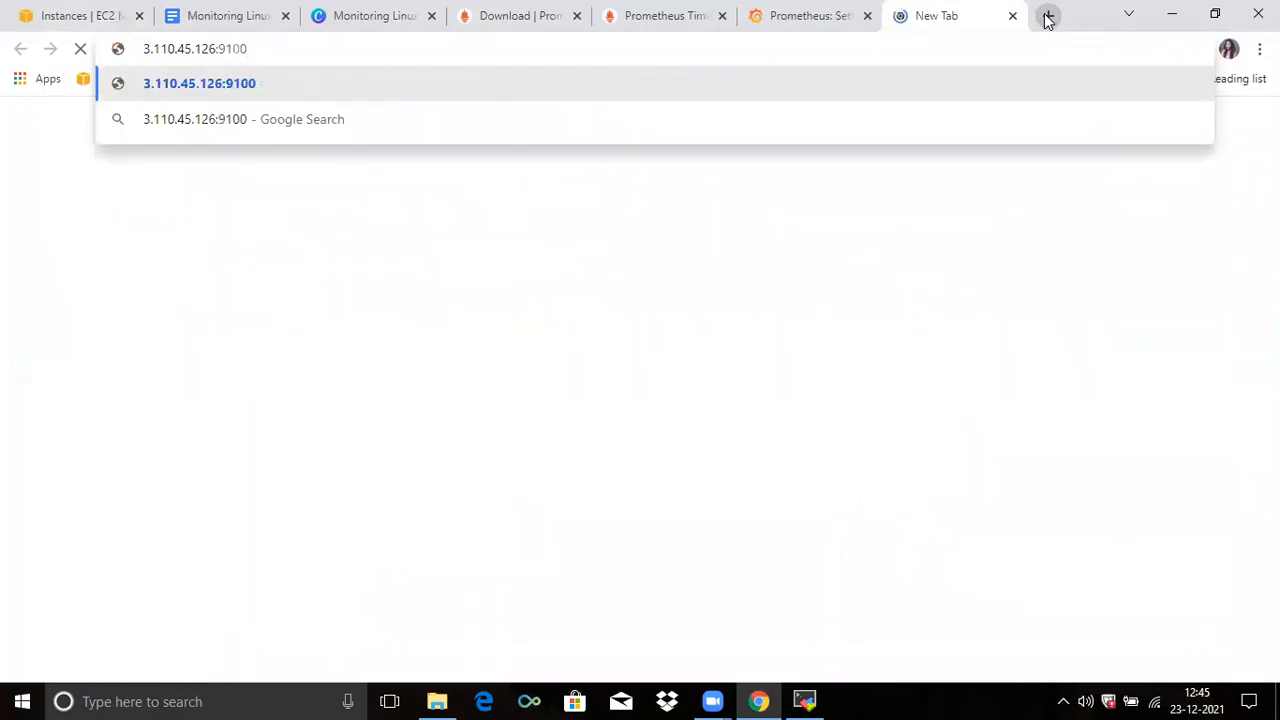
{"action": "key", "text": "Return"}
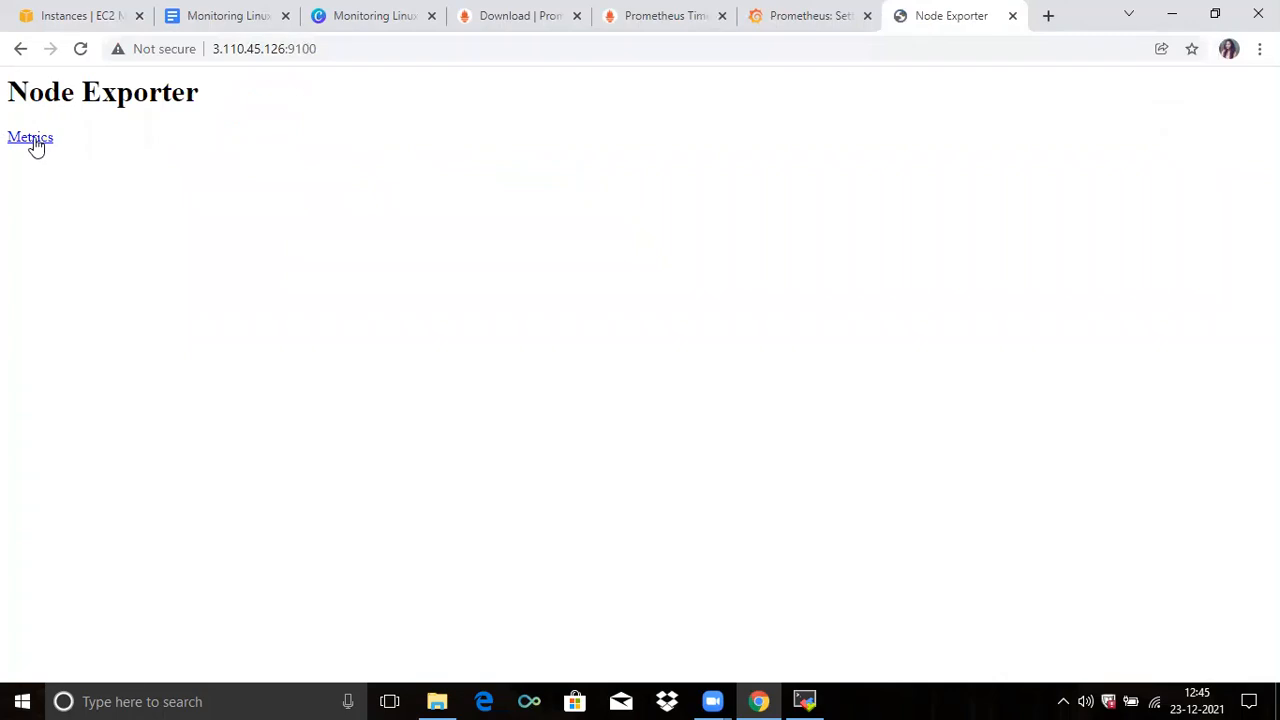
{"action": "left_click", "coordinate": [34, 139]}
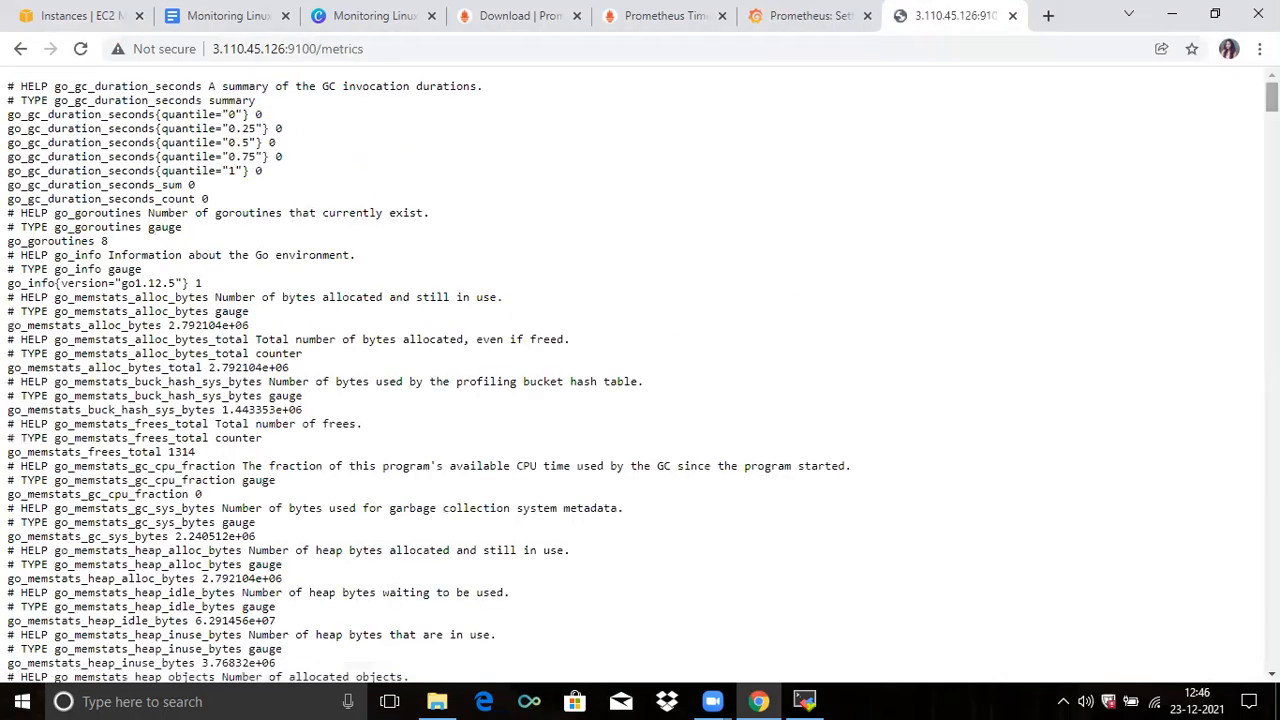
{"action": "mouse_move", "coordinate": [1272, 97]}
{"action": "left_mouse_down"}
{"action": "mouse_move", "coordinate": [1272, 148]}
{"action": "mouse_move", "coordinate": [1272, 97]}
{"action": "left_mouse_up"}
{"action": "key", "text": "ctrl+2"}
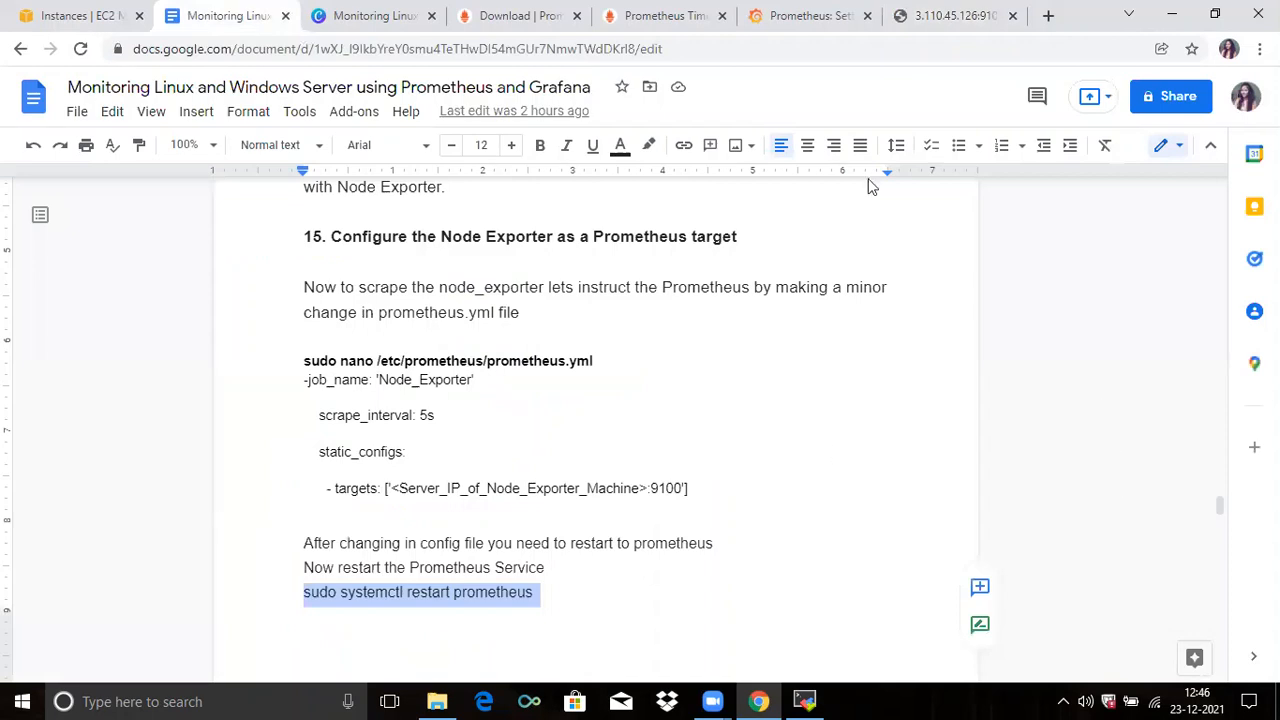
Step: Open Prometheus Status > Targets and expand Node_Exporter, showing 3.110.45.126:9100 up
{"action": "left_click", "coordinate": [810, 15]}
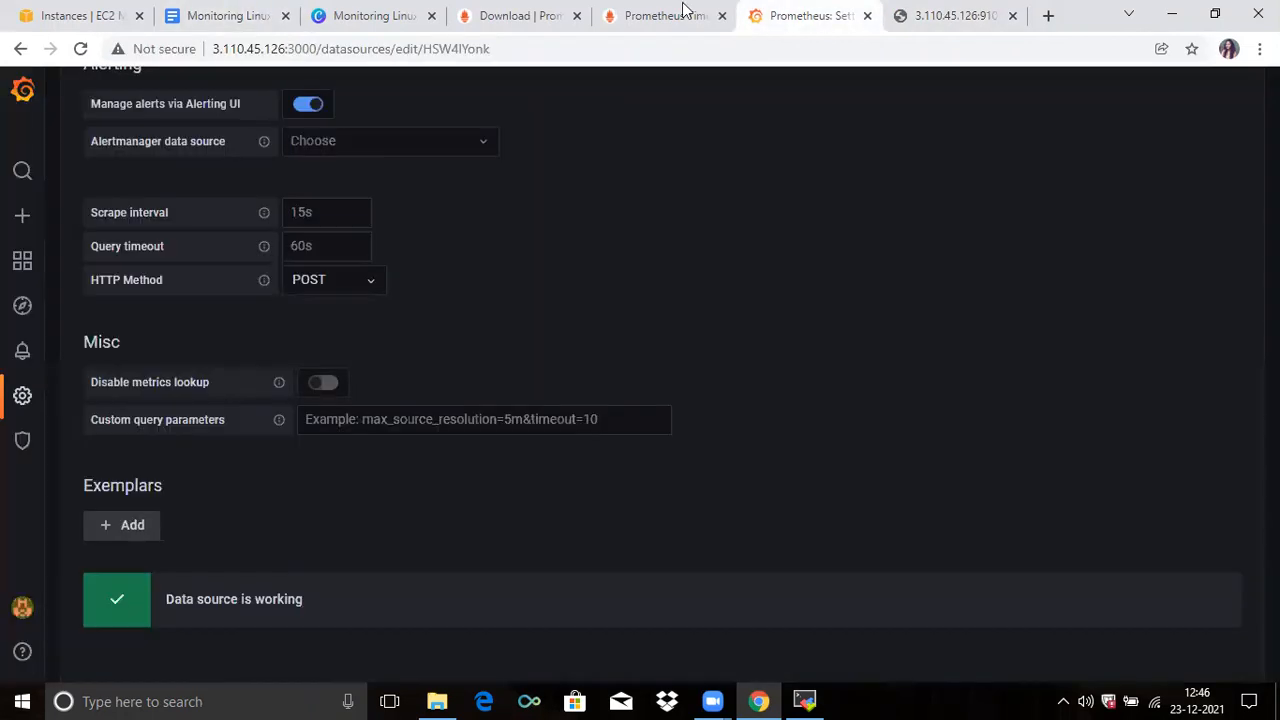
{"action": "left_click", "coordinate": [680, 12]}
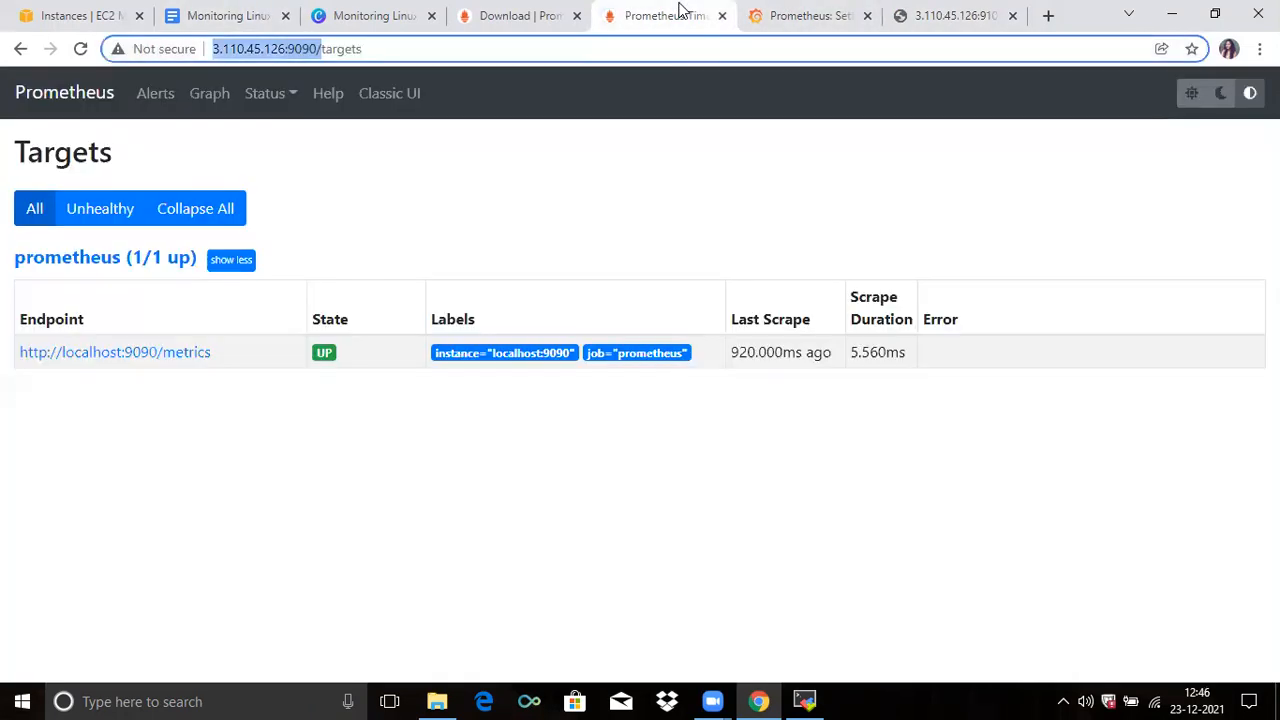
{"action": "left_click", "coordinate": [43, 95]}
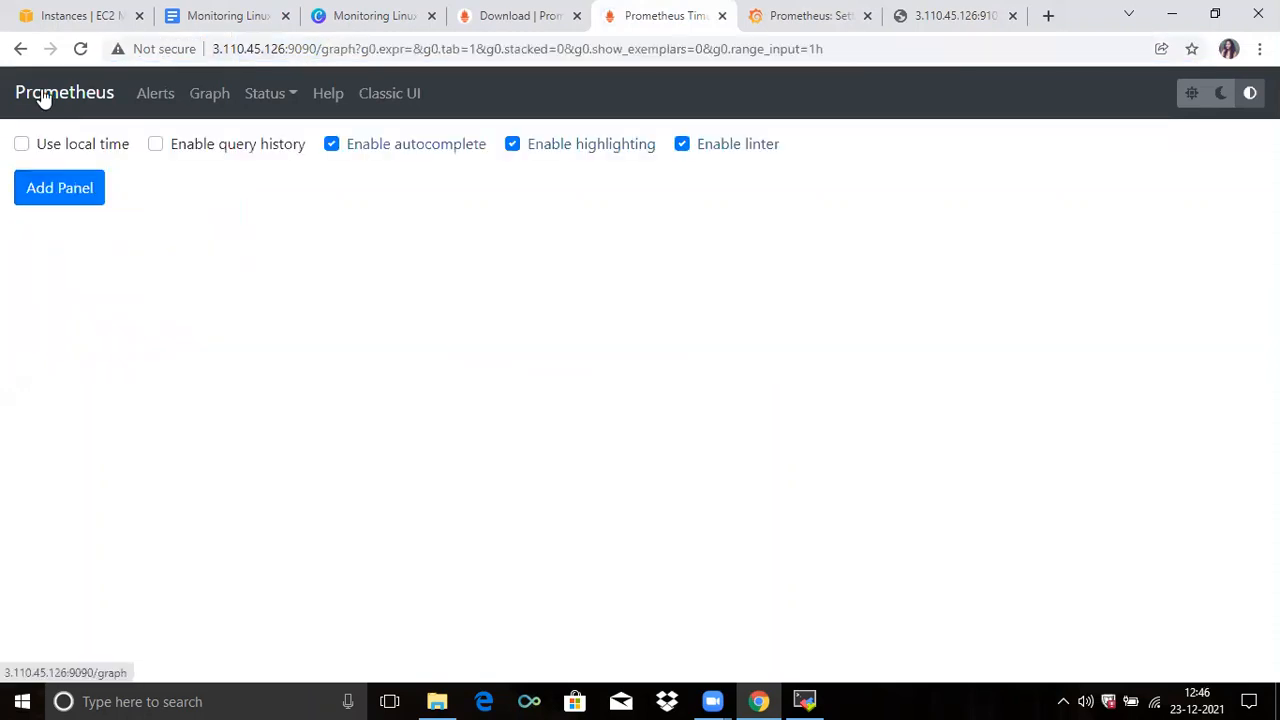
{"action": "left_click", "coordinate": [242, 108]}
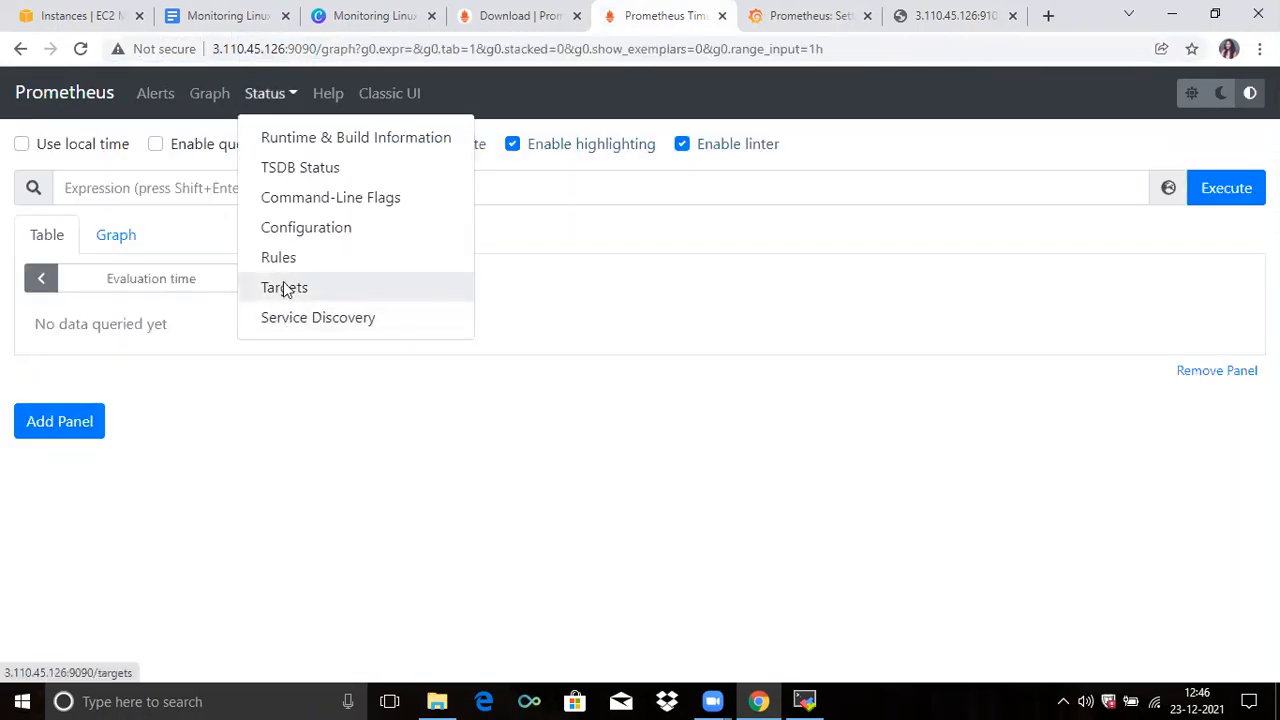
{"action": "left_click", "coordinate": [285, 289]}
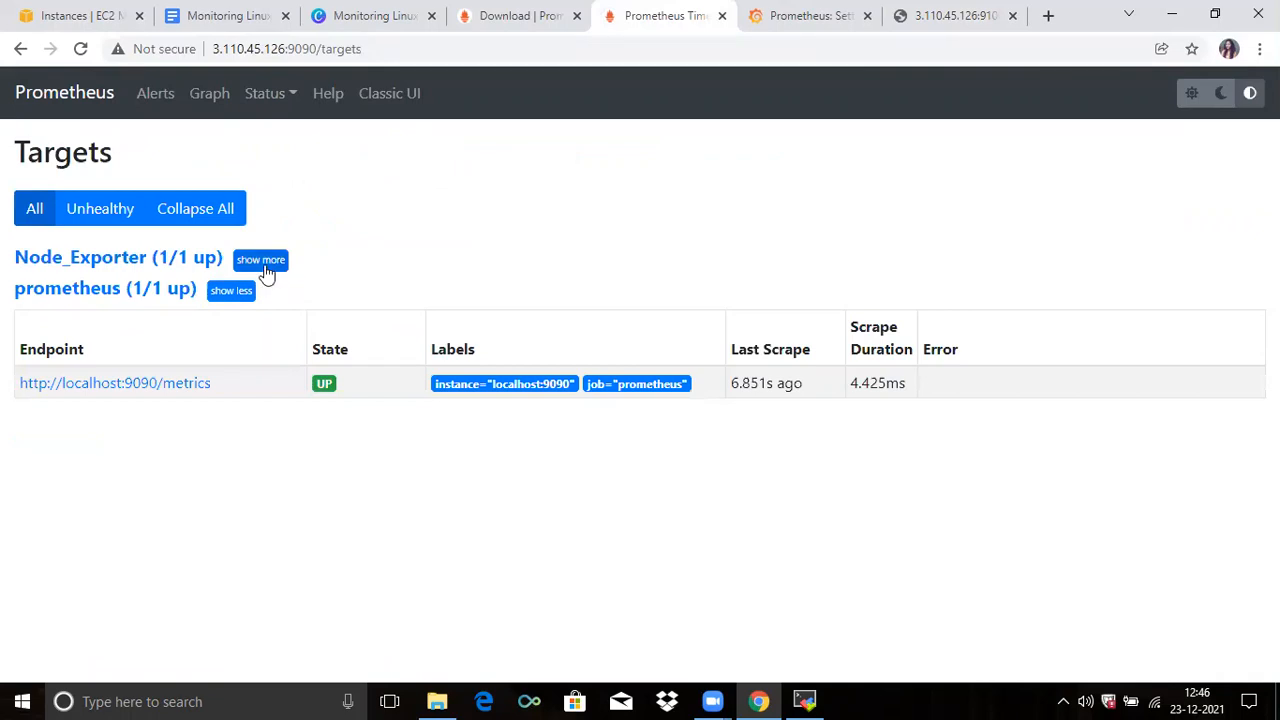
{"action": "left_click", "coordinate": [262, 262]}
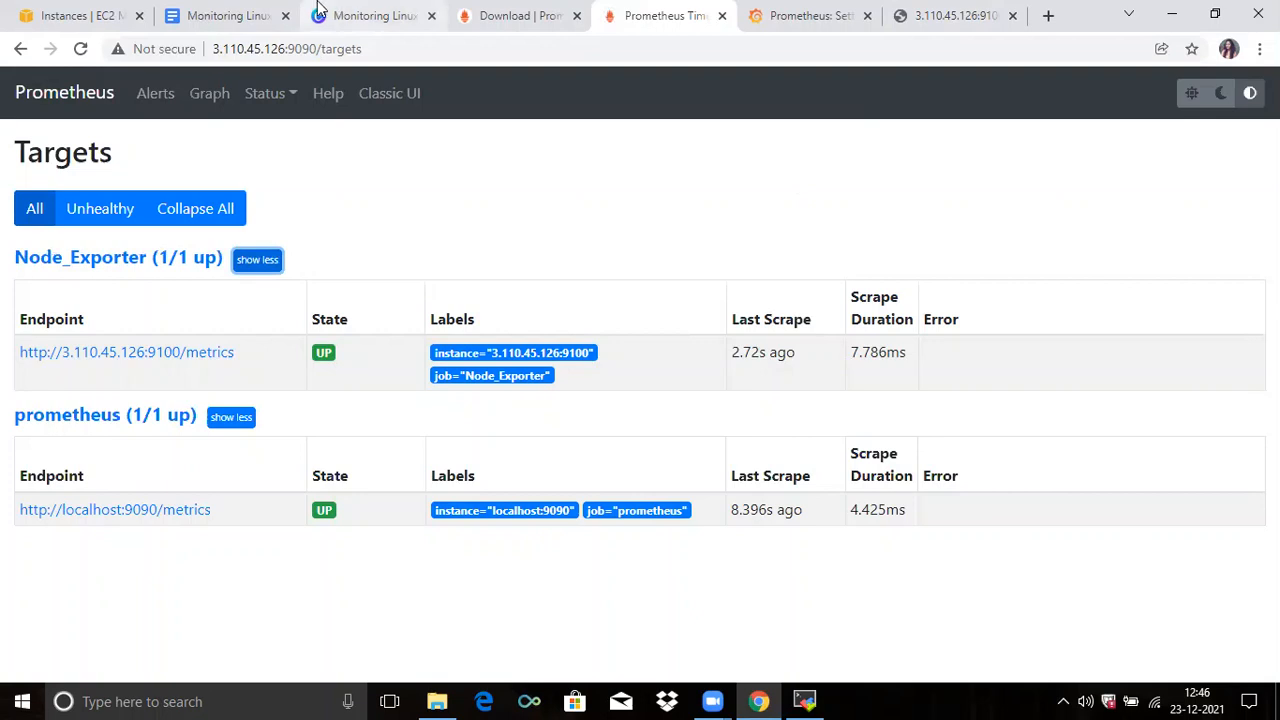
{"action": "left_click", "coordinate": [219, 8]}
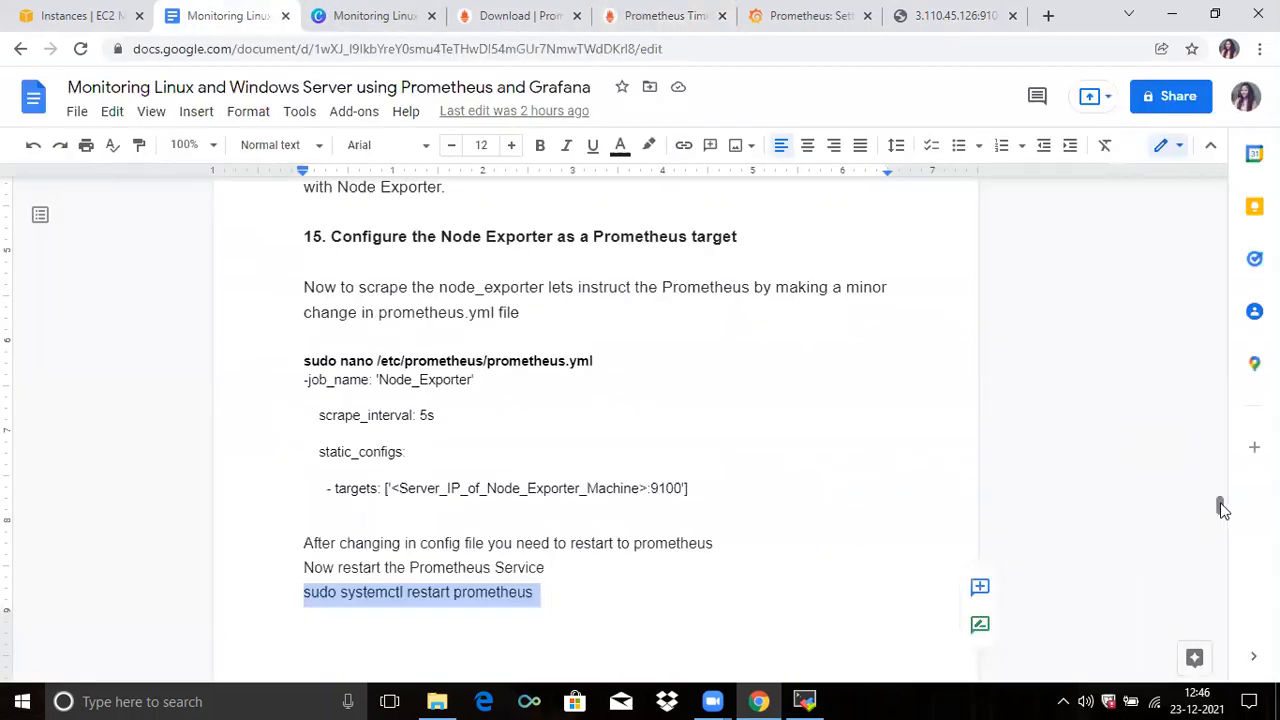
Step: Scroll the guide to section 16 on importing dashboard 14513, then return to Grafana
{"action": "left_click_drag", "start_coordinate": [1220, 504], "coordinate": [1224, 526]}
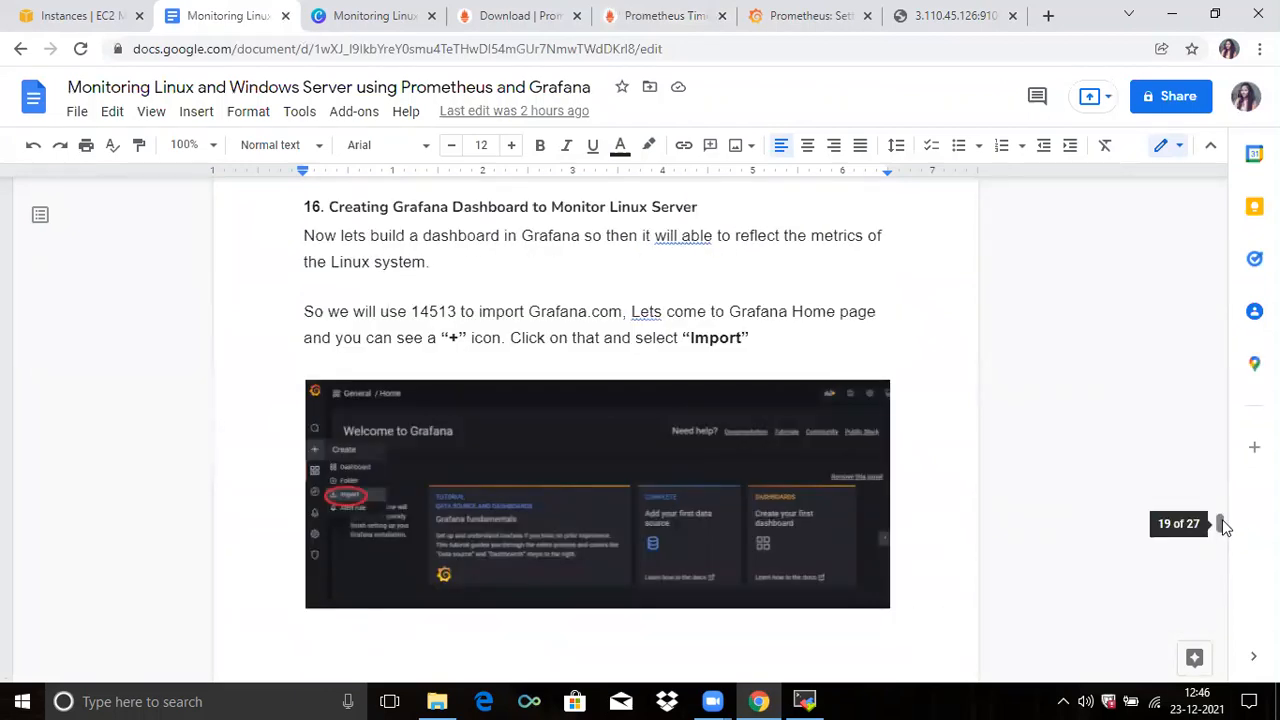
{"action": "scroll", "coordinate": [1222, 523], "scroll_direction": "up", "scroll_amount": 3}
{"action": "scroll", "coordinate": [1224, 527], "scroll_direction": "down", "scroll_amount": 3}
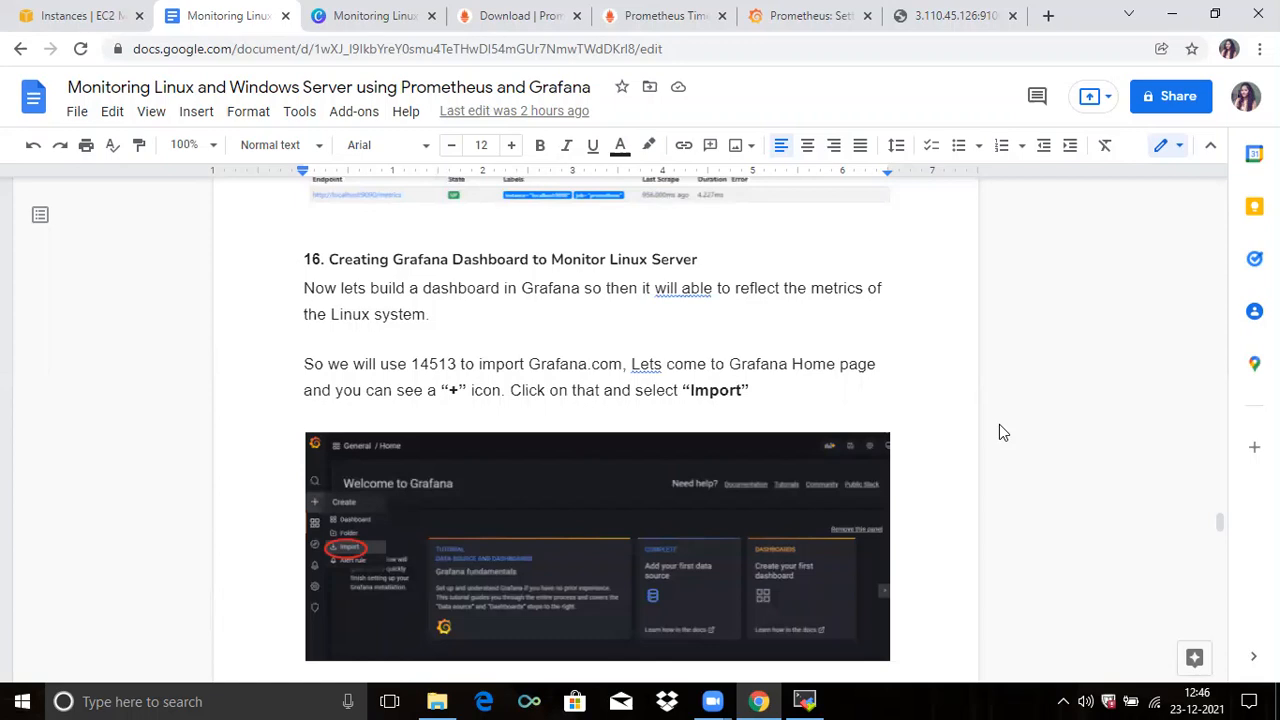
{"action": "left_click", "coordinate": [785, 12]}
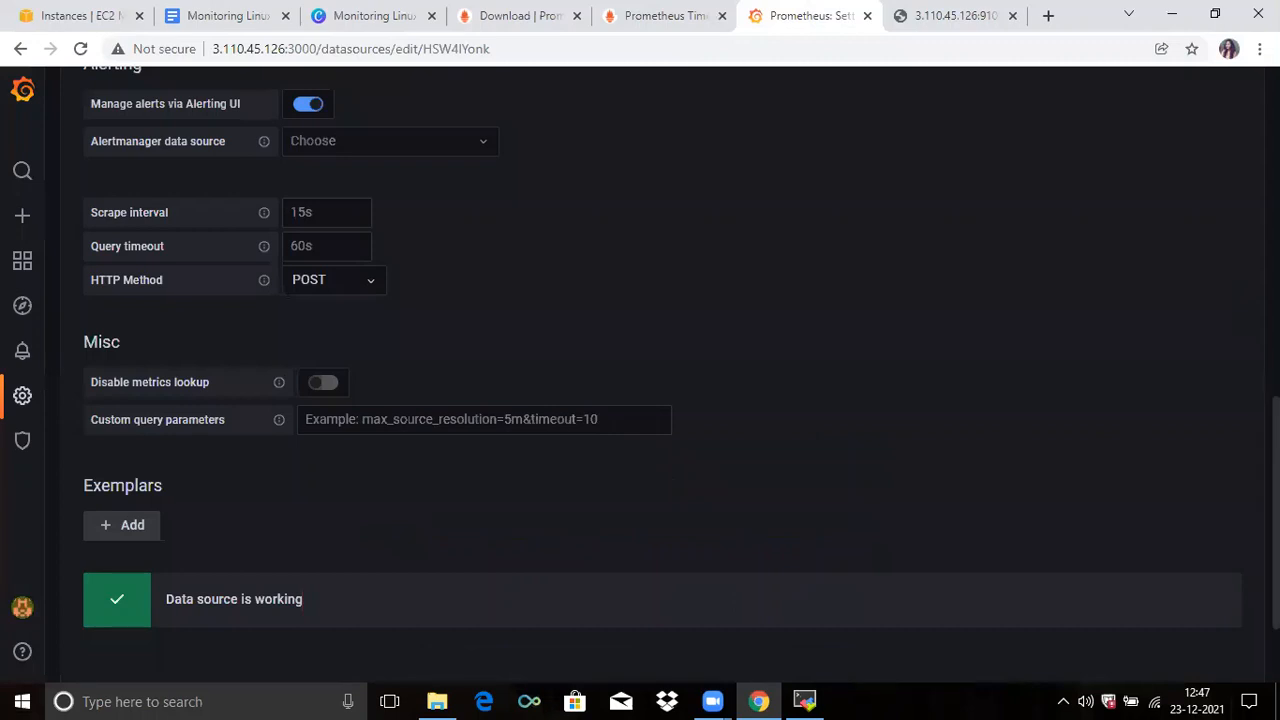
Step: Open Grafana's dashboard import page and load dashboard ID 14513 from Grafana.com
{"action": "left_click_drag", "start_coordinate": [1276, 490], "coordinate": [1276, 135]}
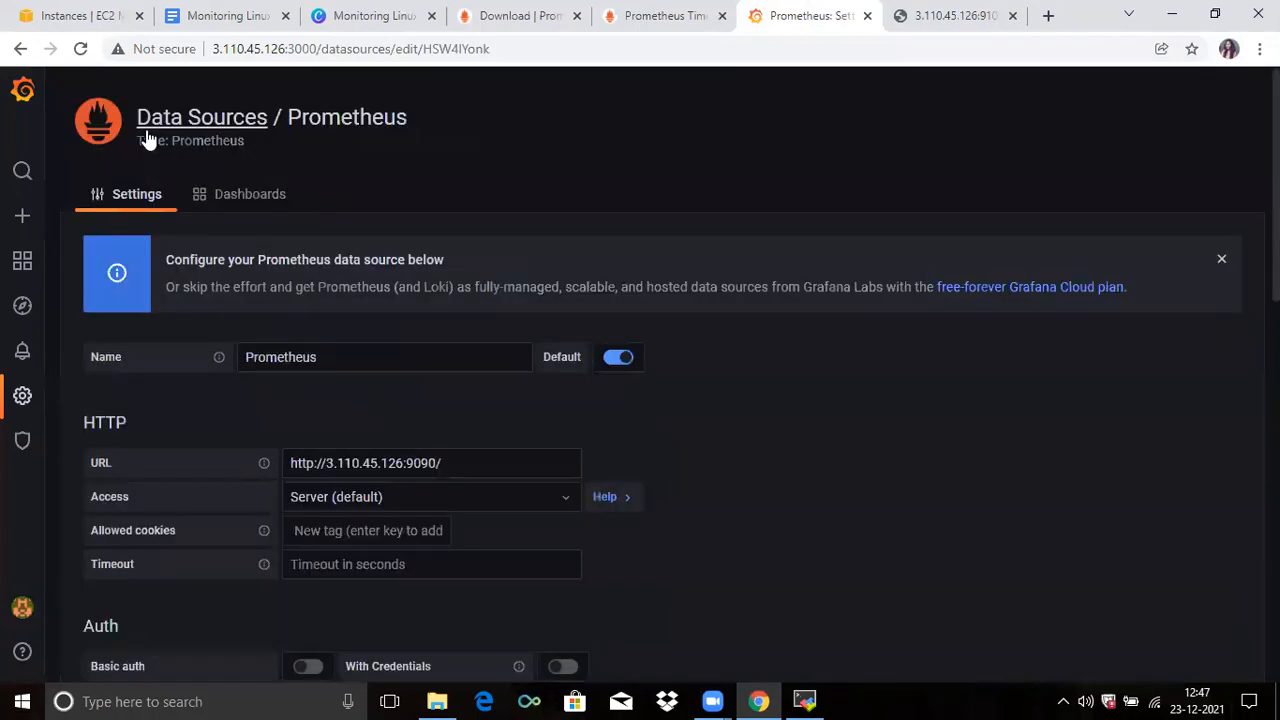
{"action": "left_click", "coordinate": [148, 118]}
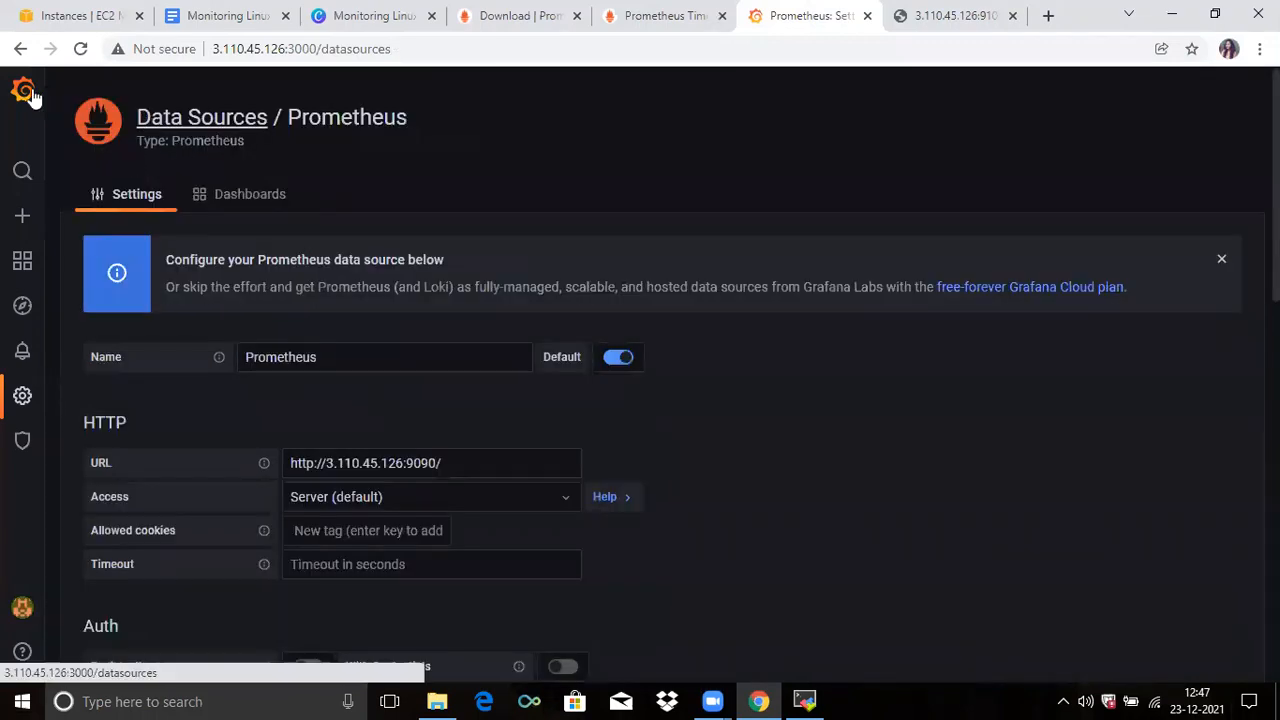
{"action": "left_click", "coordinate": [28, 91]}
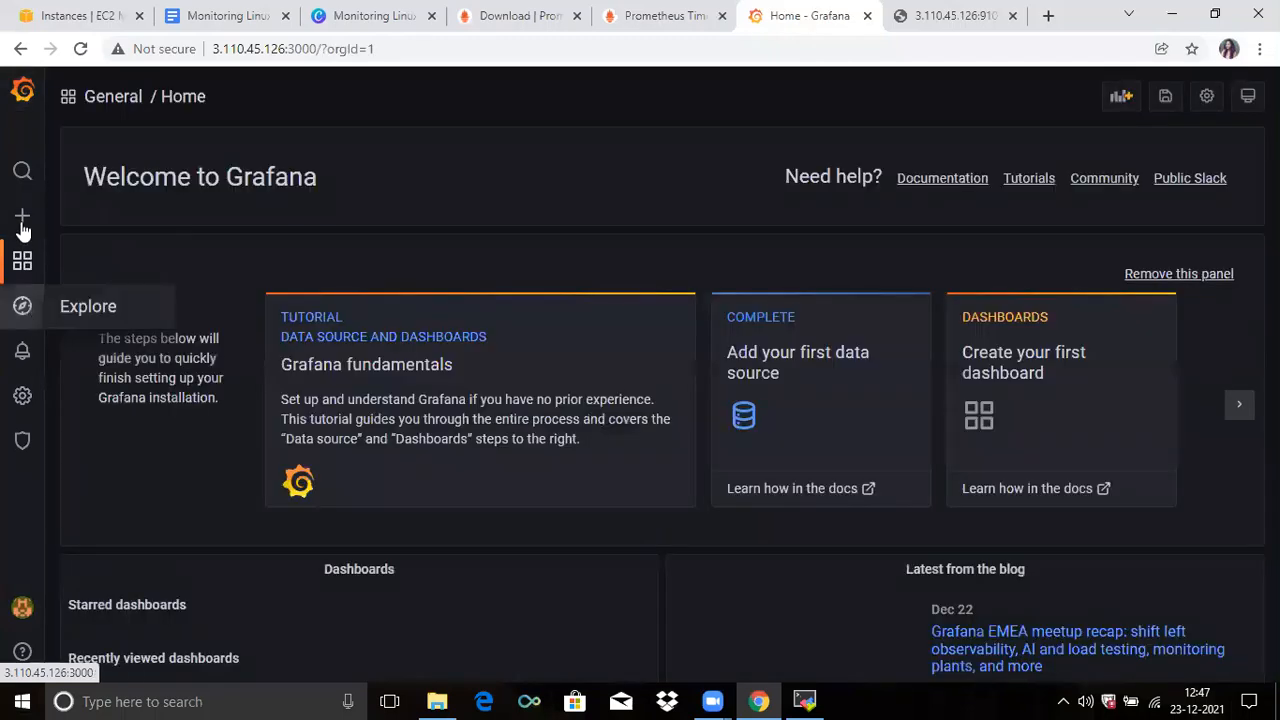
{"action": "mouse_move", "coordinate": [22, 222]}
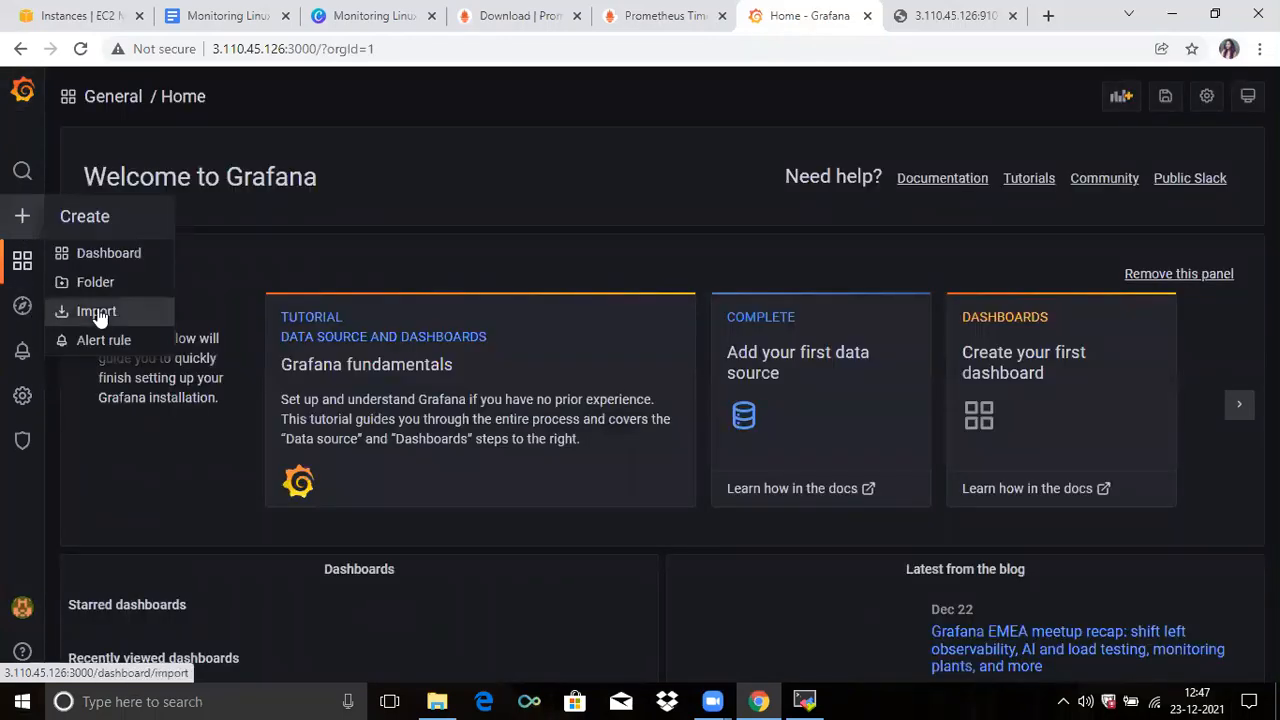
{"action": "left_click", "coordinate": [99, 316]}
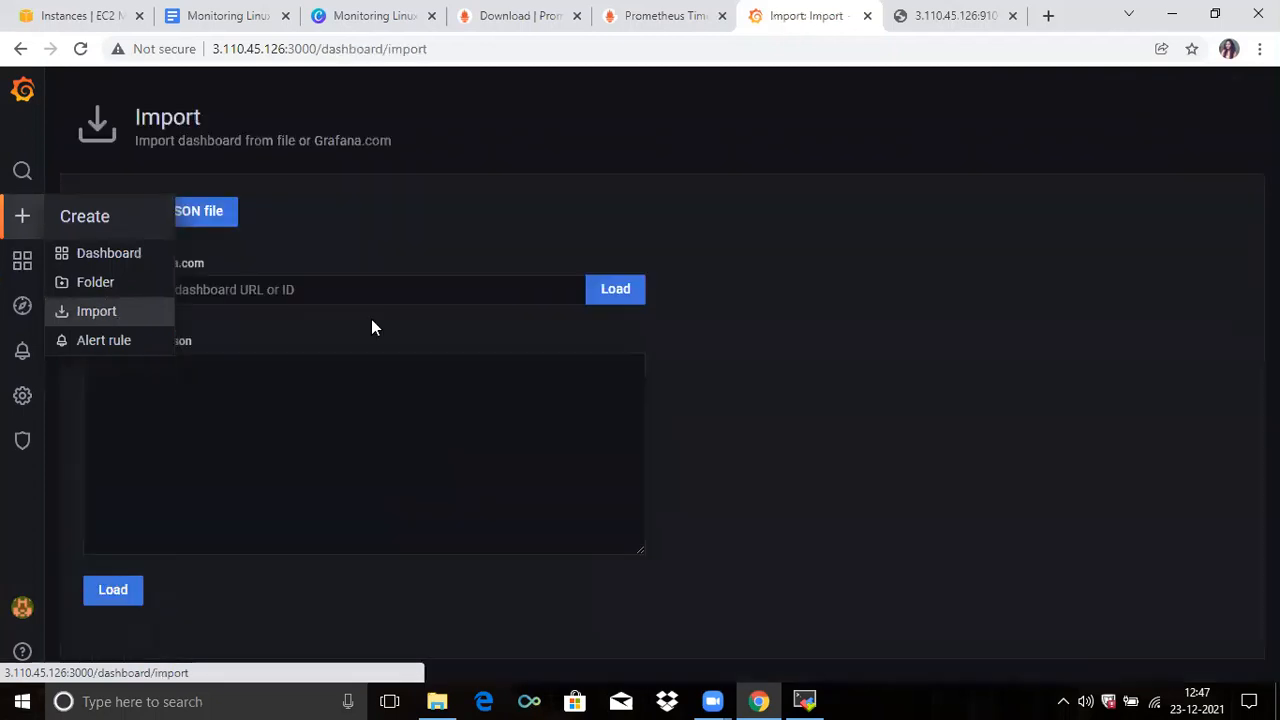
{"action": "left_click", "coordinate": [364, 293]}
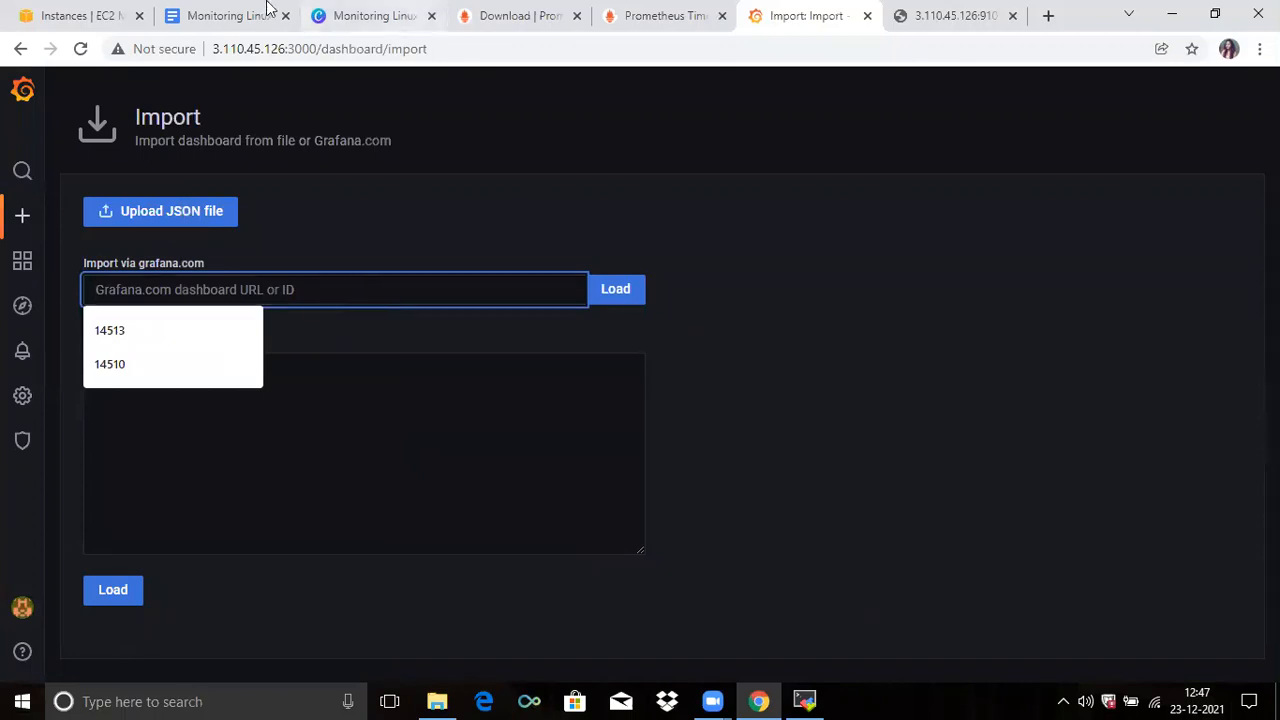
{"action": "left_click", "coordinate": [228, 16]}
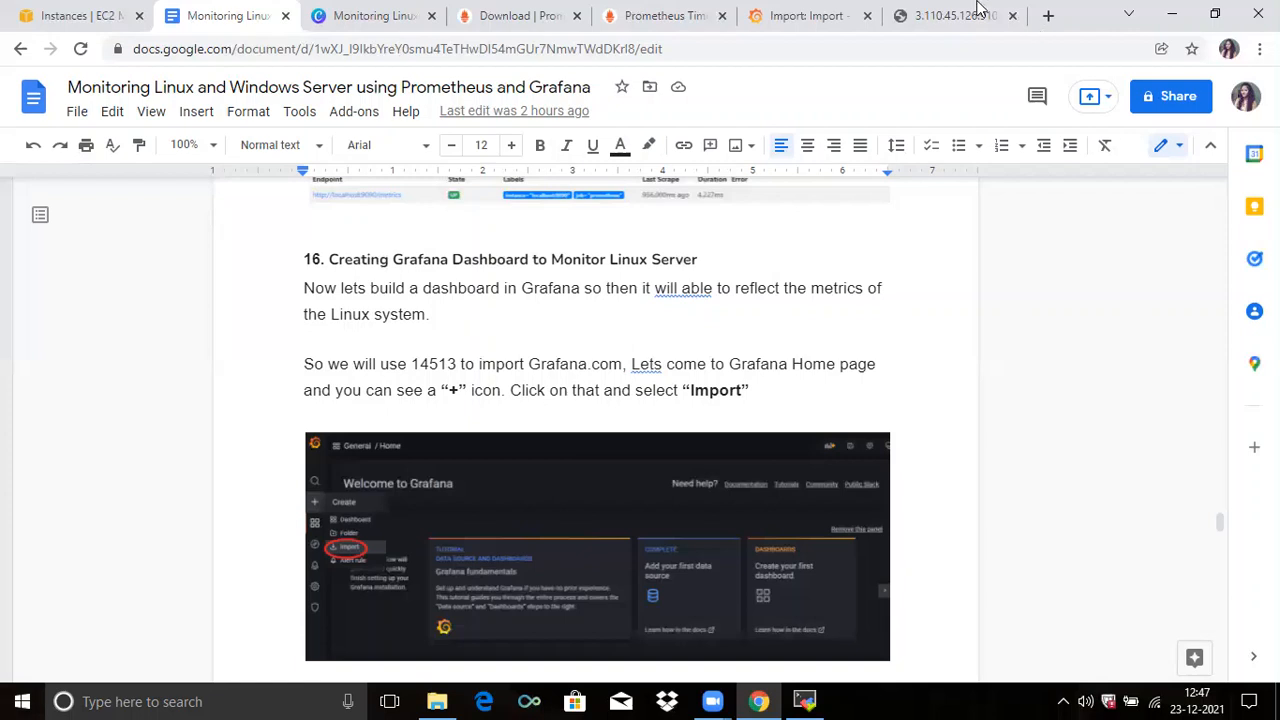
{"action": "left_click", "coordinate": [833, 8]}
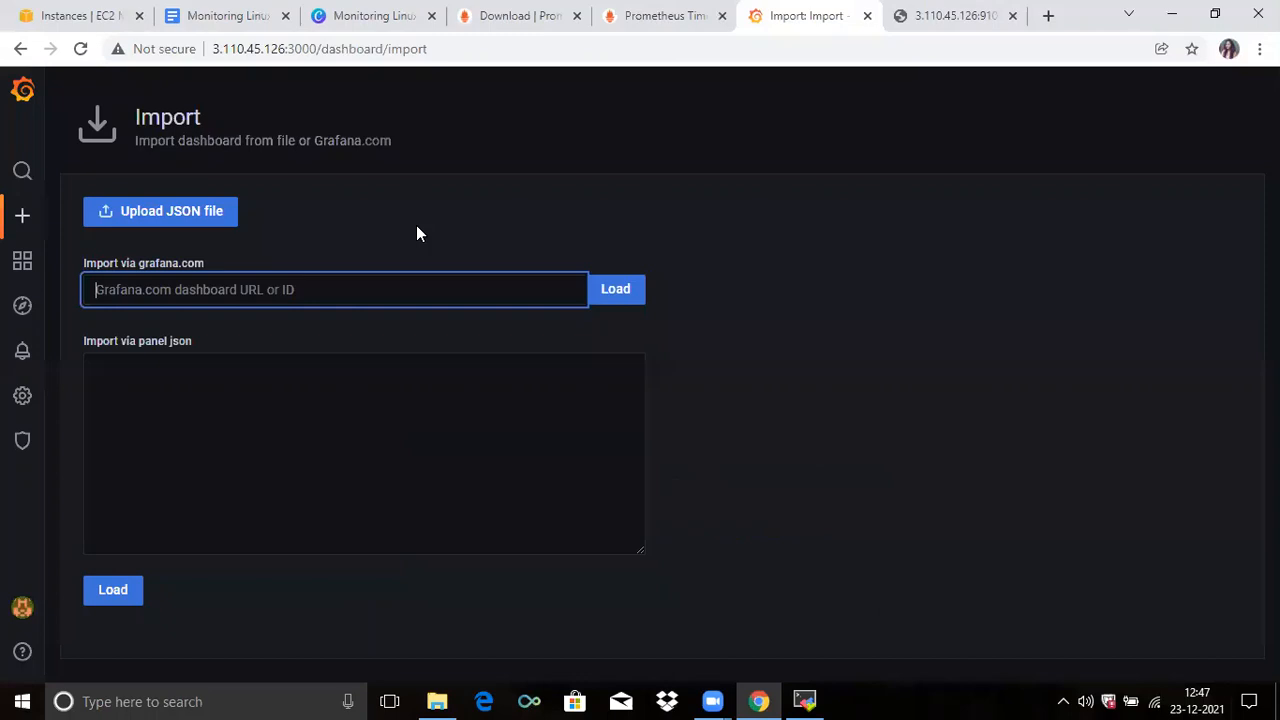
{"action": "left_click", "coordinate": [366, 291]}
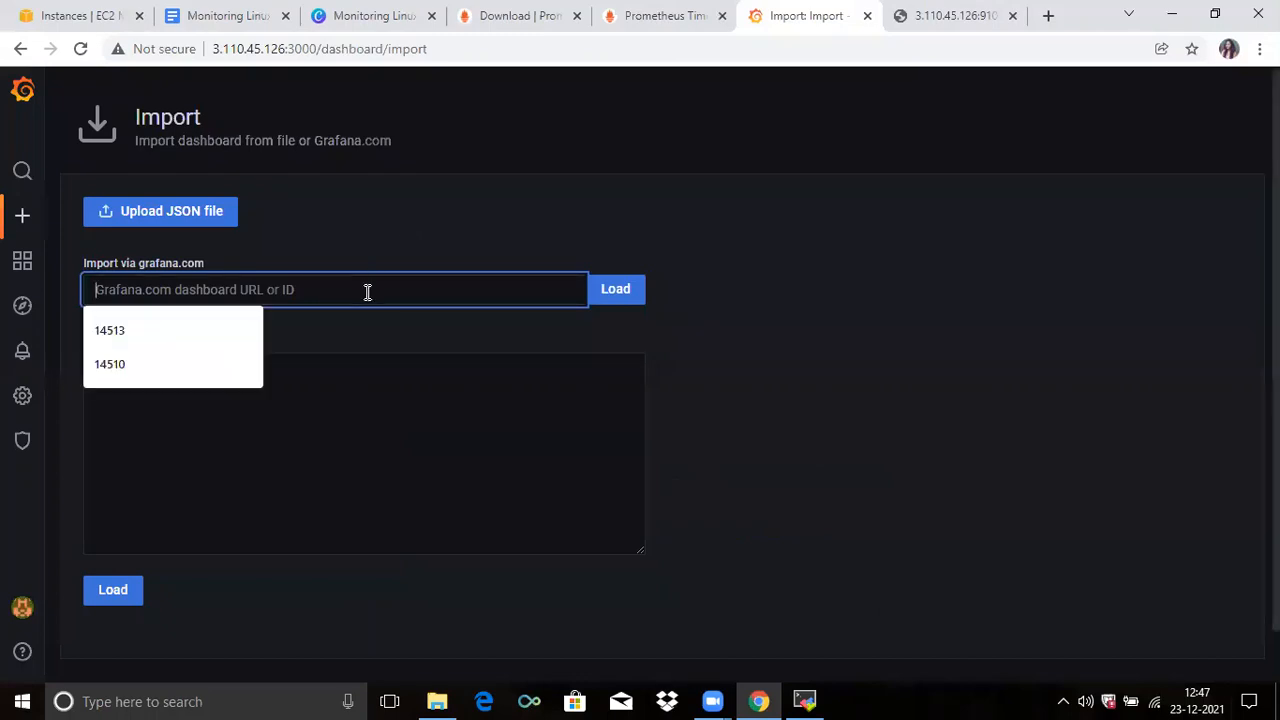
{"action": "left_click", "coordinate": [192, 321]}
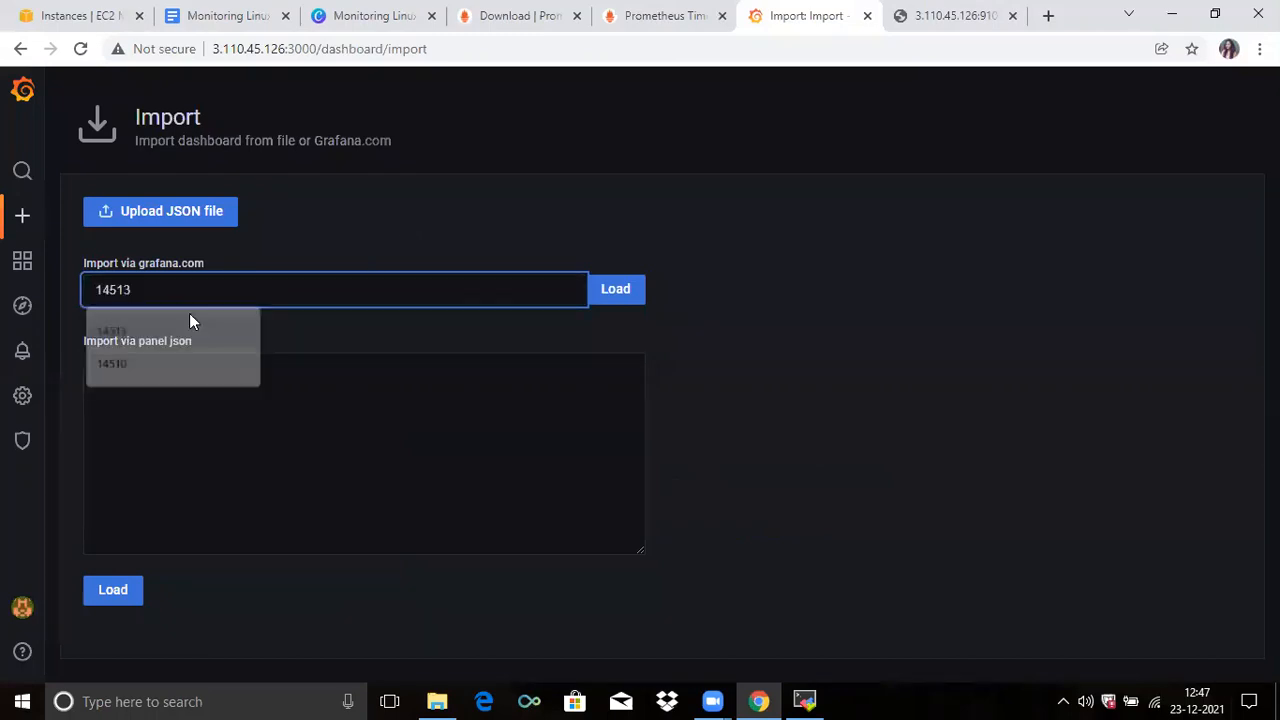
{"action": "left_click", "coordinate": [622, 293]}
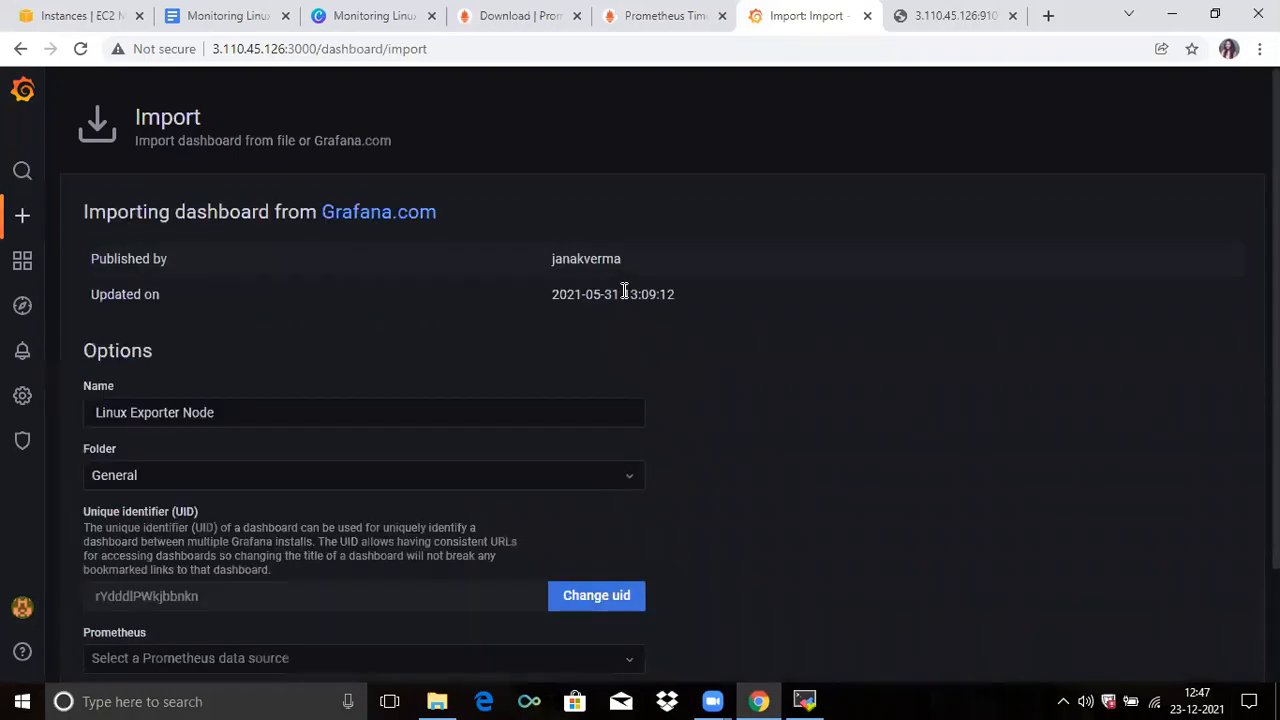
Step: Keep the name Linux Exporter Node, choose the Prometheus data source, and import
{"action": "left_click", "coordinate": [232, 413]}
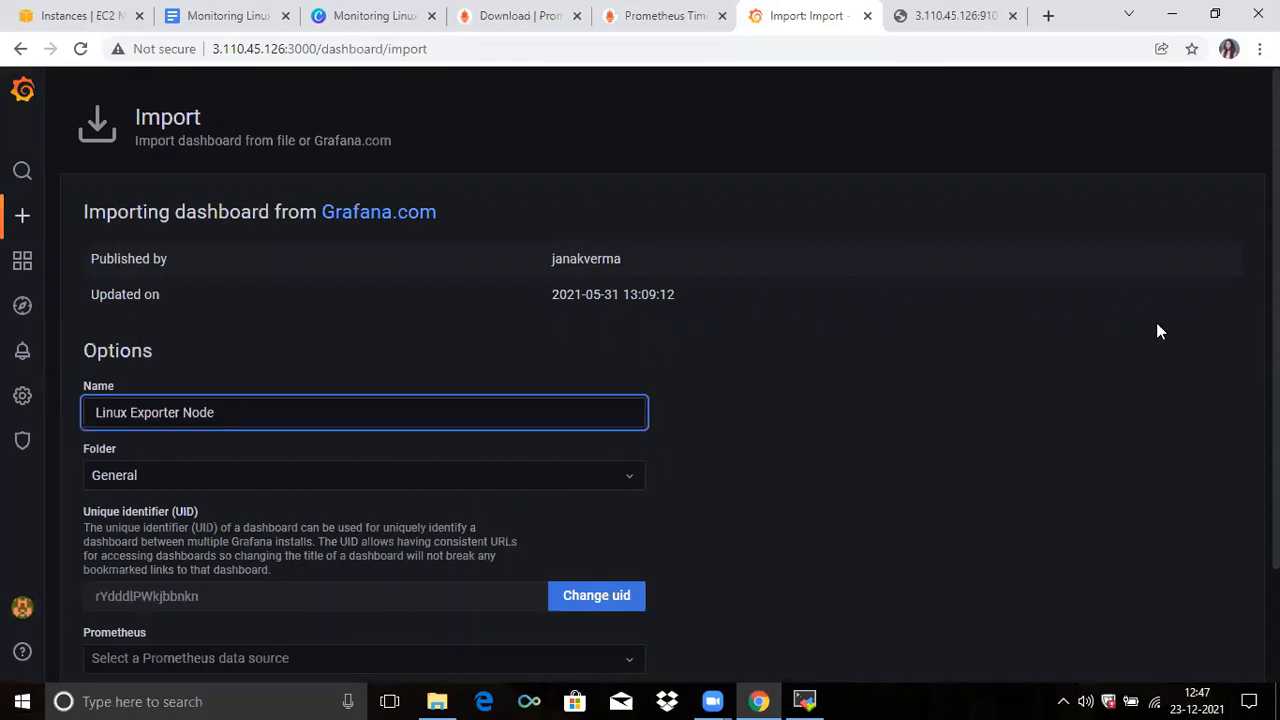
{"action": "scroll", "coordinate": [970, 425], "scroll_direction": "down", "scroll_amount": 2}
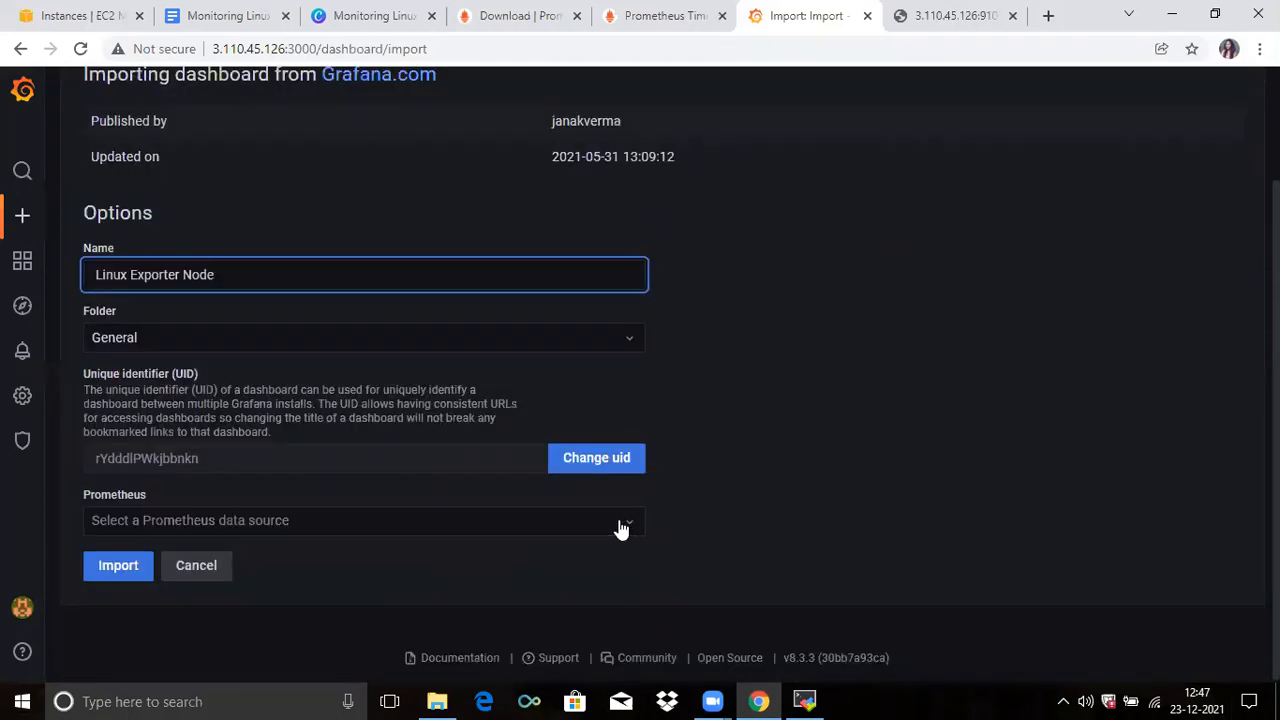
{"action": "left_click", "coordinate": [470, 530]}
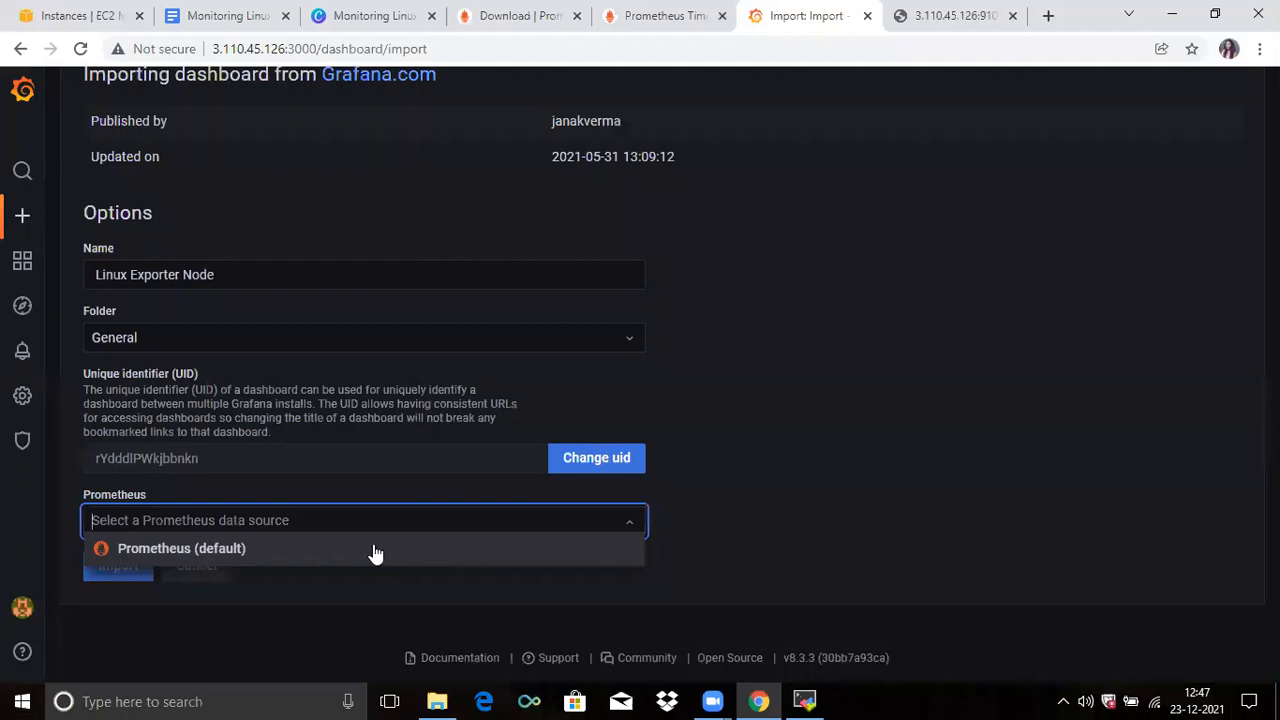
{"action": "left_click", "coordinate": [375, 550]}
{"action": "left_click", "coordinate": [120, 568]}
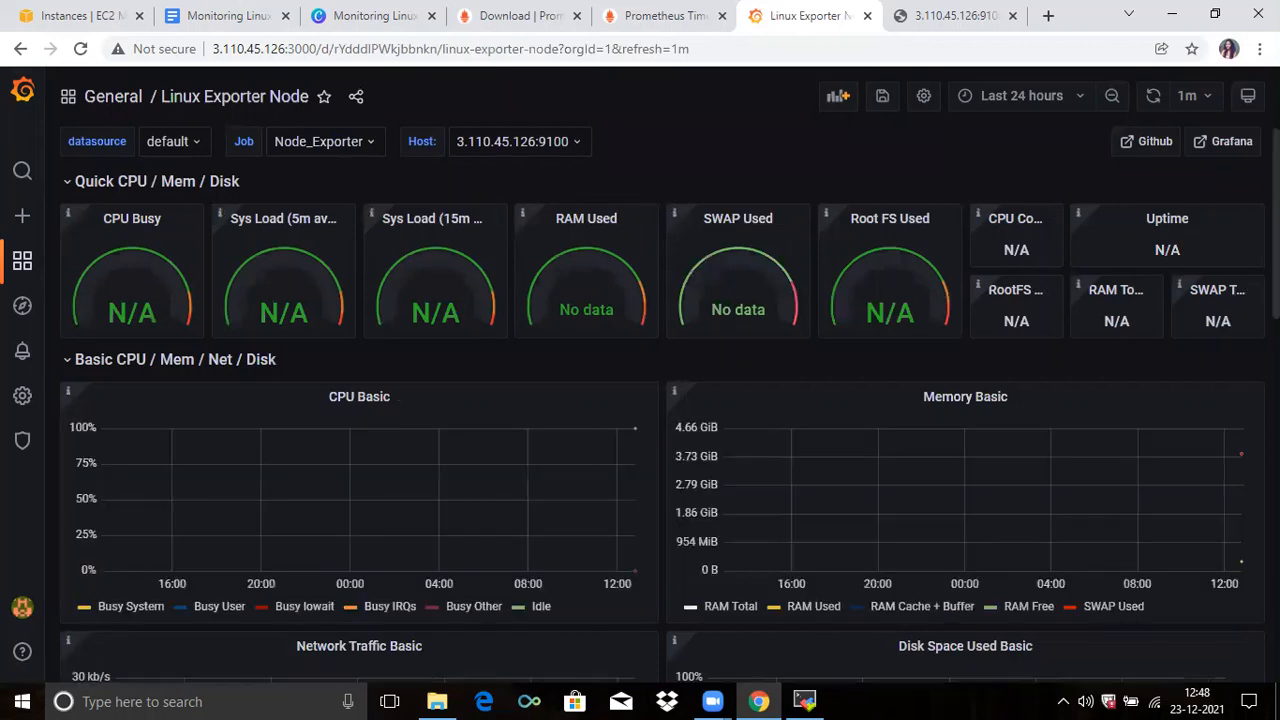
Step: Scroll through the Linux Exporter Node dashboard panels, then return to the Google Docs guide
{"action": "scroll", "coordinate": [660, 400], "scroll_direction": "down", "scroll_amount": 2}
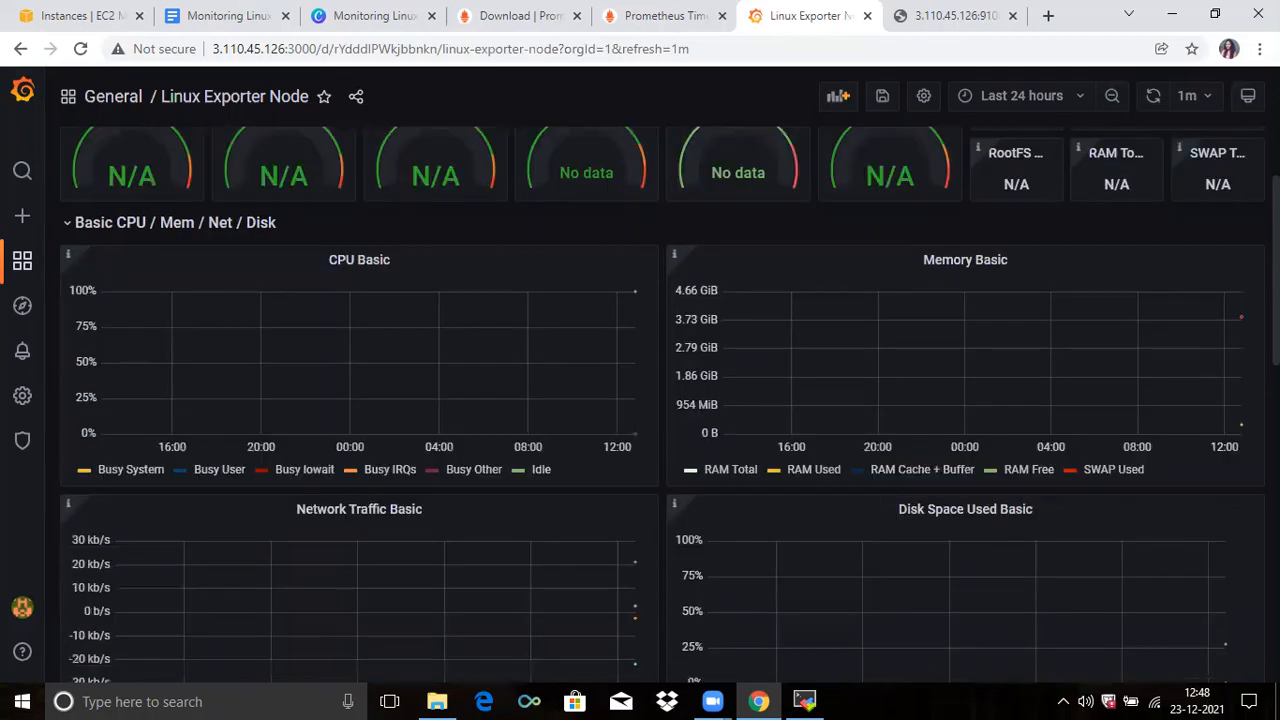
{"action": "scroll", "coordinate": [660, 400], "scroll_direction": "down", "scroll_amount": 3}
{"action": "scroll", "coordinate": [660, 400], "scroll_direction": "down", "scroll_amount": 2}
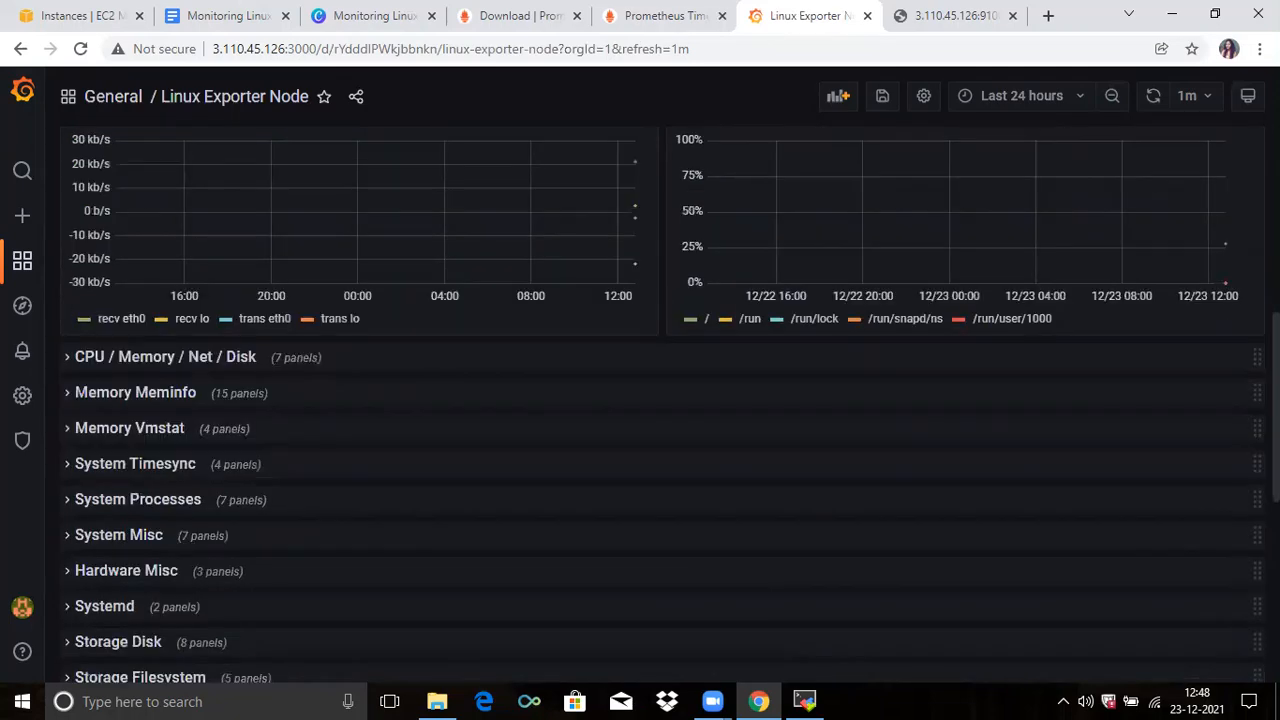
{"action": "scroll", "coordinate": [660, 400], "scroll_direction": "up", "scroll_amount": 6}
{"action": "scroll", "coordinate": [660, 400], "scroll_direction": "up", "scroll_amount": 1}
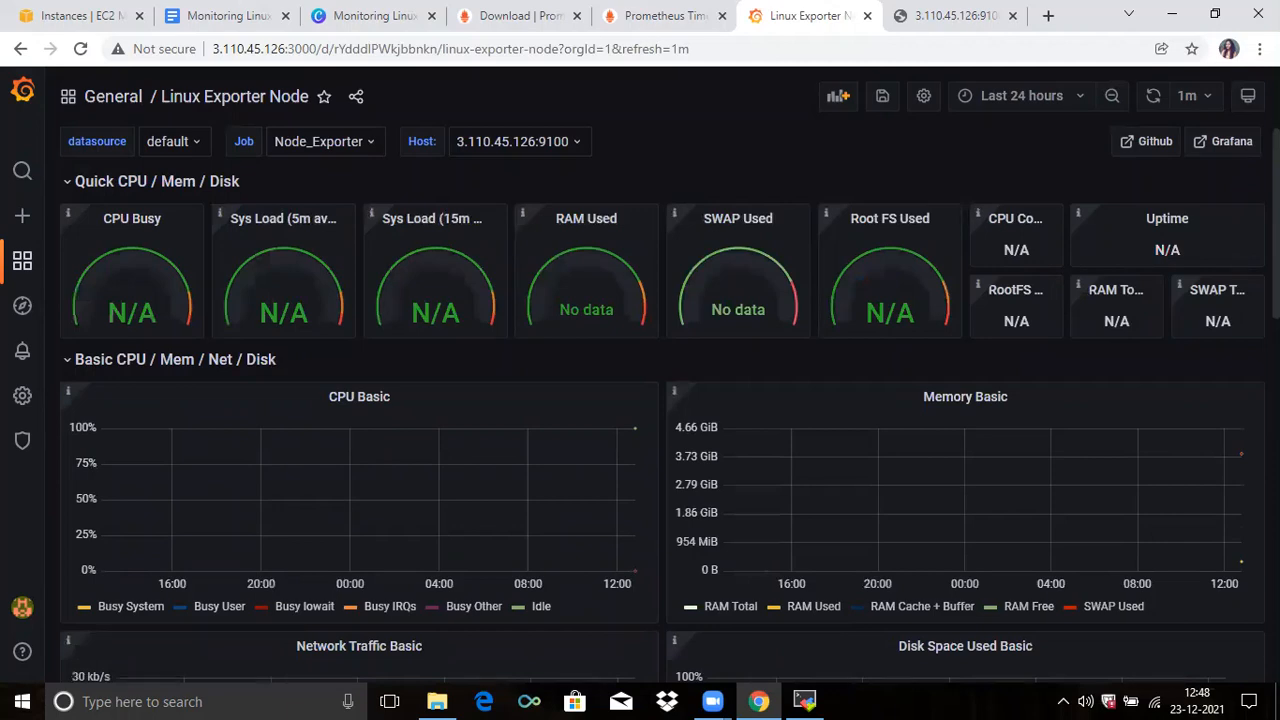
{"action": "scroll", "coordinate": [660, 400], "scroll_direction": "down", "scroll_amount": 2}
{"action": "scroll", "coordinate": [660, 400], "scroll_direction": "down", "scroll_amount": 1}
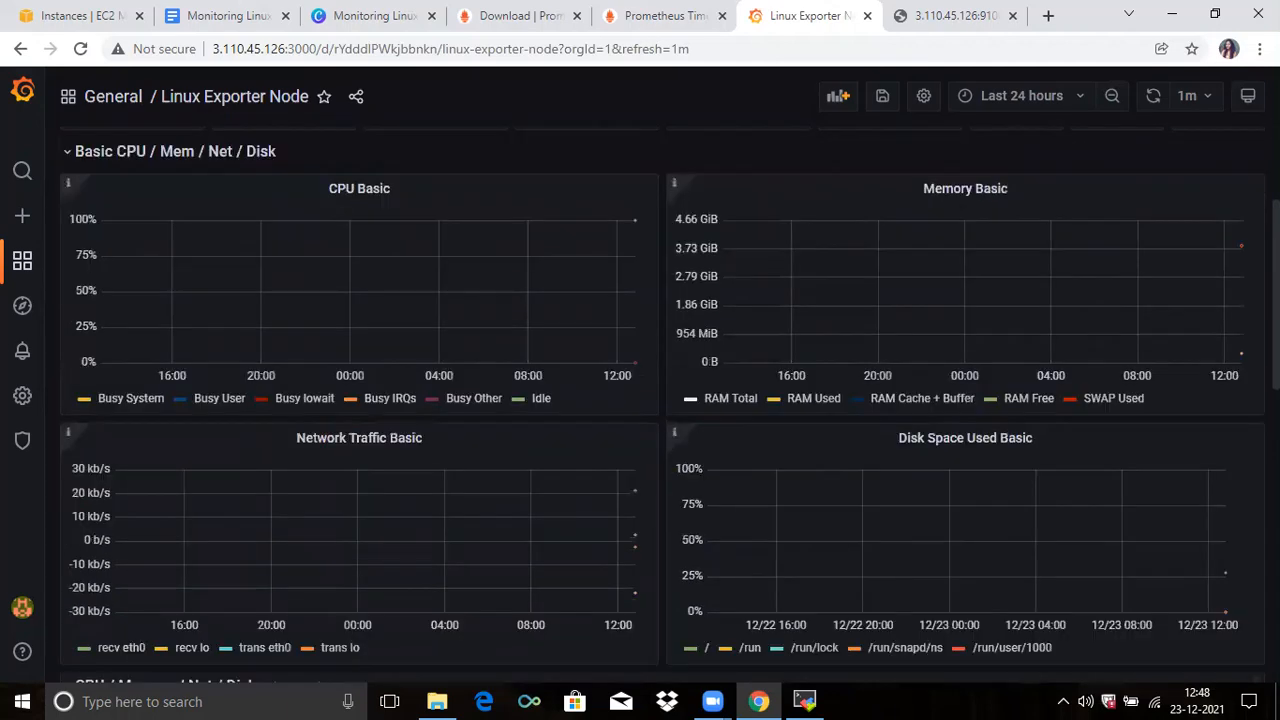
{"action": "scroll", "coordinate": [660, 400], "scroll_direction": "up", "scroll_amount": 2}
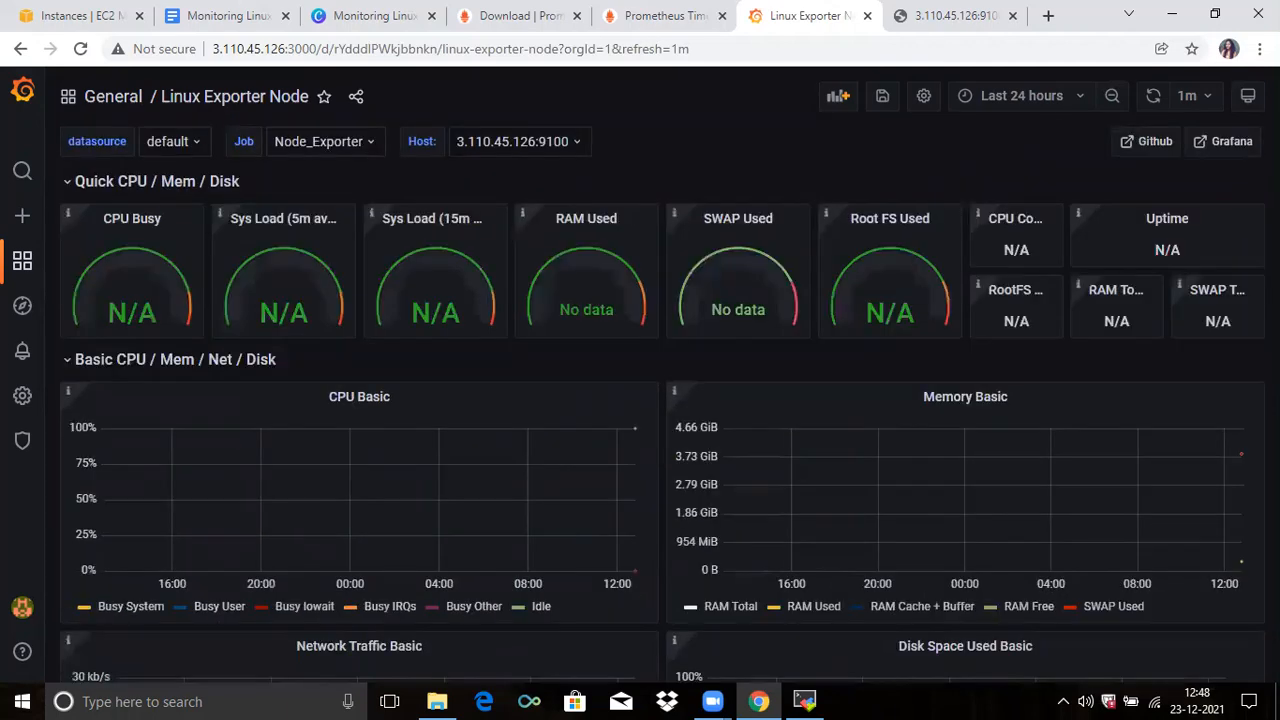
{"action": "left_click", "coordinate": [279, 10]}
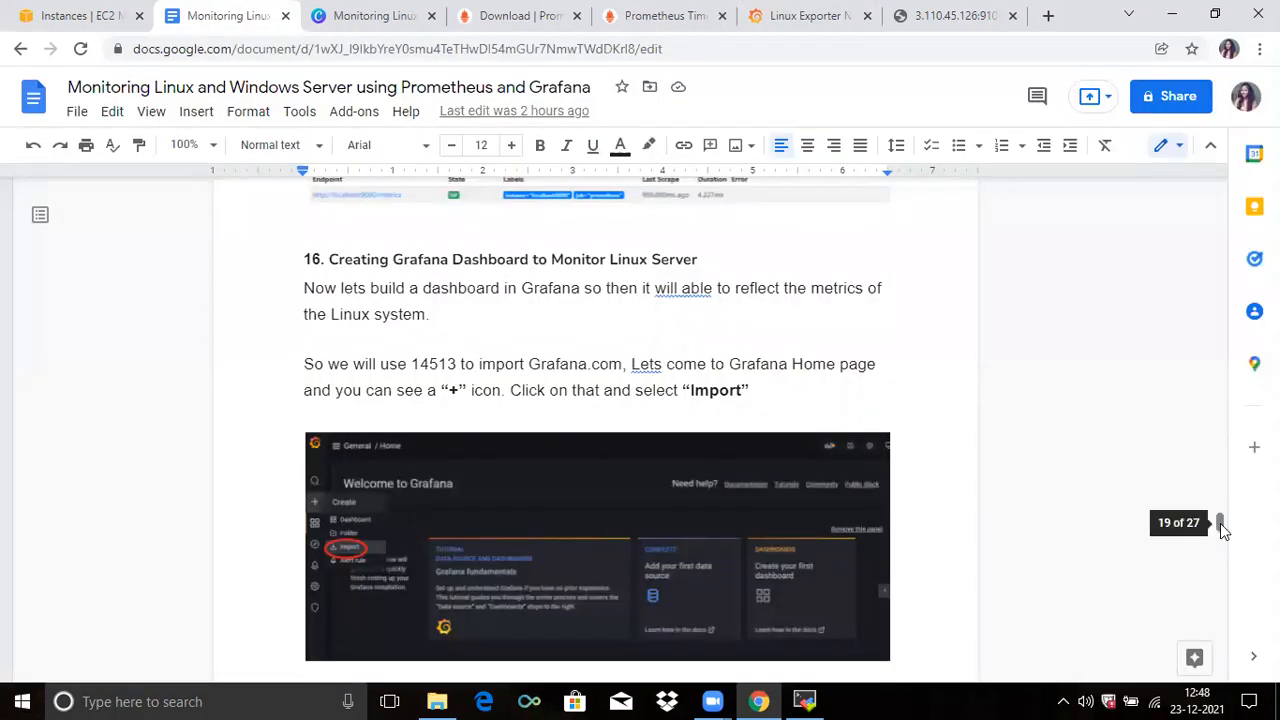
Step: Scroll the guide to the Installing WMI Exporter section, then go to the EC2 instances page
{"action": "left_click_drag", "start_coordinate": [1220, 525], "coordinate": [1222, 527]}
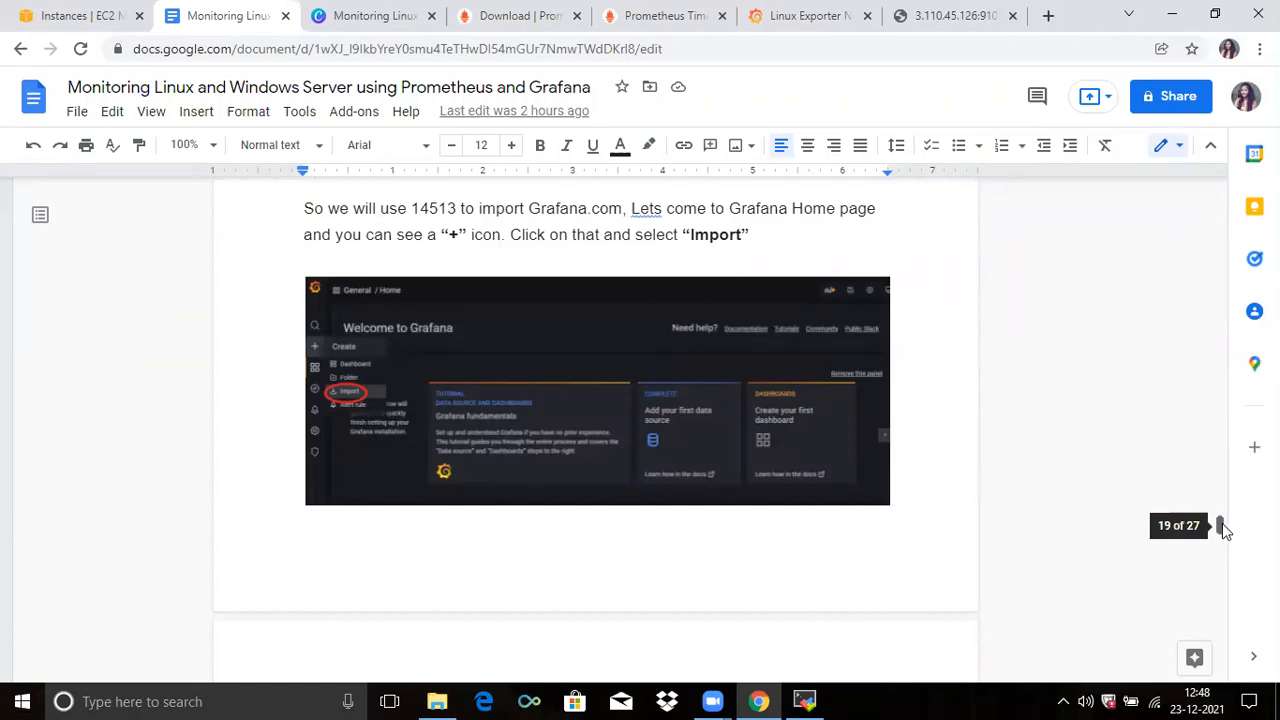
{"action": "left_click_drag", "start_coordinate": [1228, 540], "coordinate": [1234, 583]}
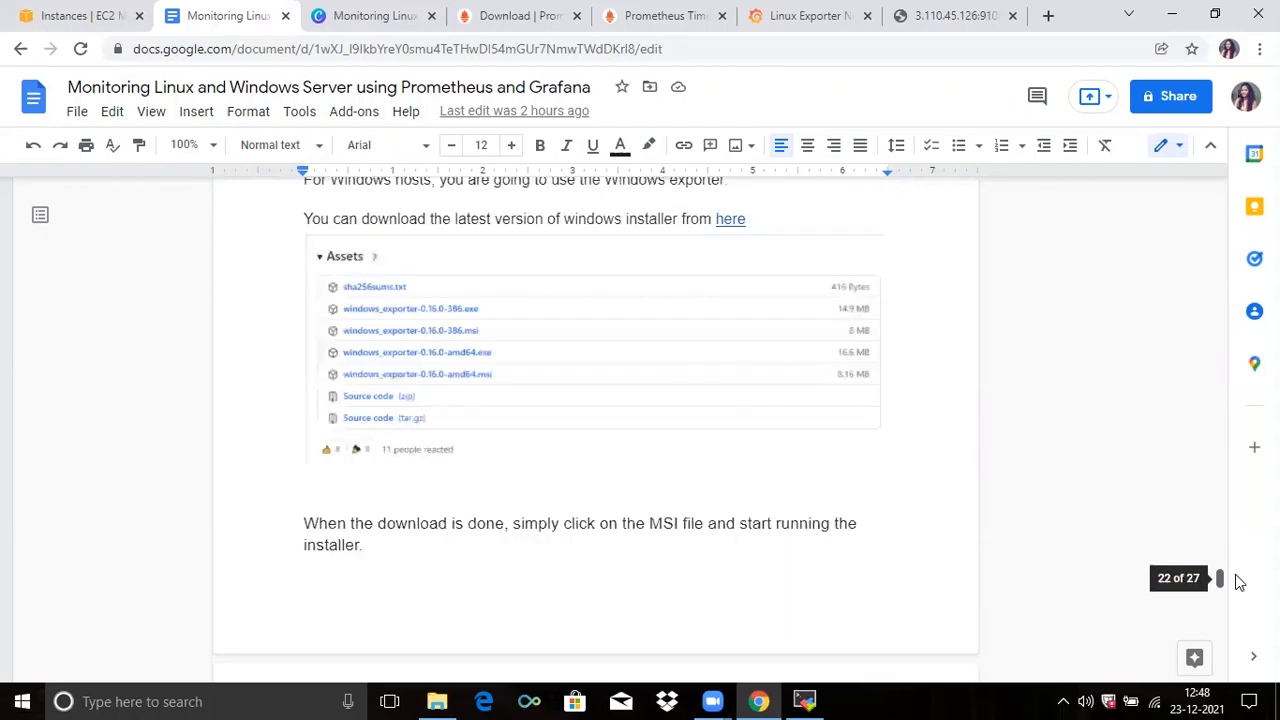
{"action": "scroll", "coordinate": [944, 354], "scroll_direction": "up", "scroll_amount": 3}
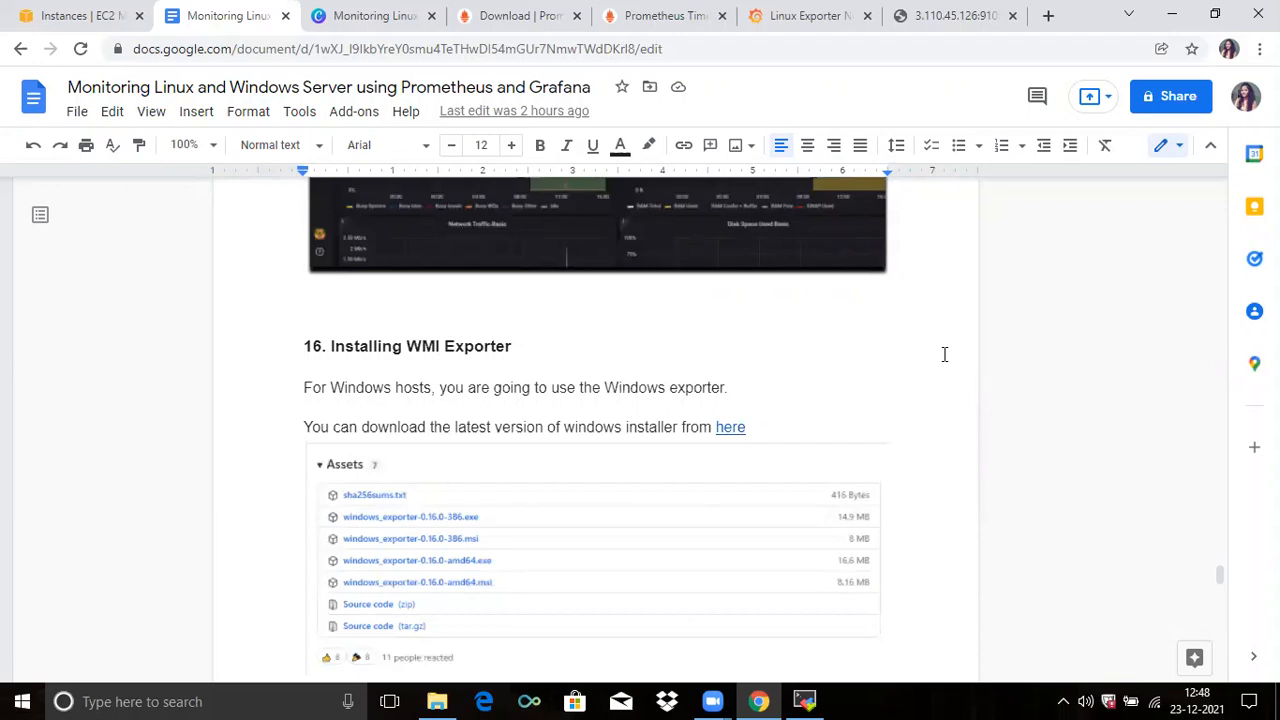
{"action": "left_click", "coordinate": [115, 12]}
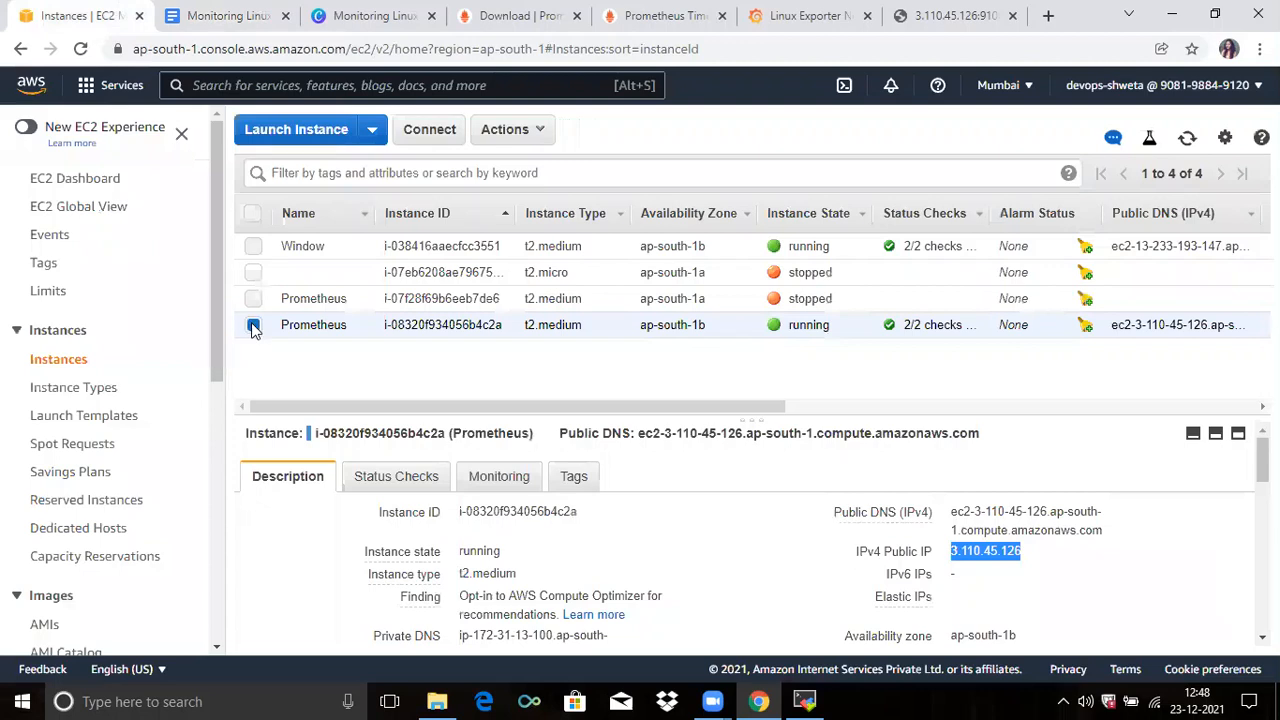
Step: Decrypt the Window instance's Administrator password with the key pair and copy it
{"action": "left_click", "coordinate": [254, 326]}
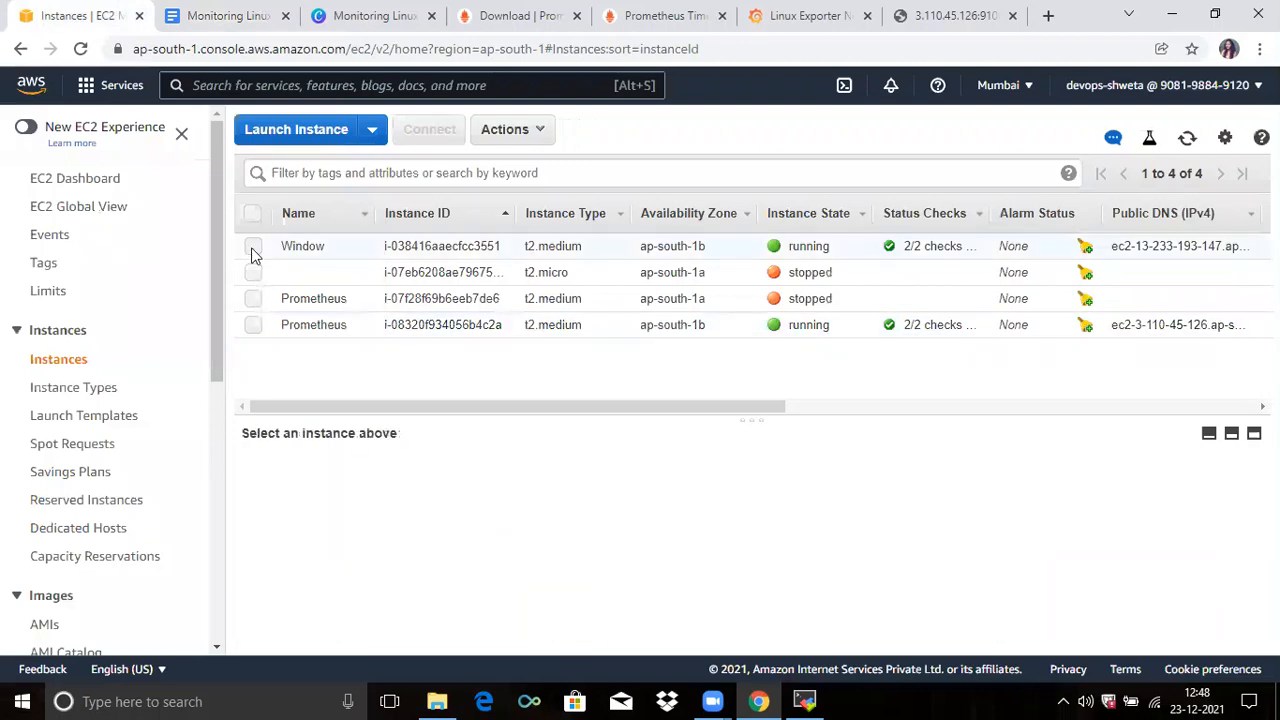
{"action": "left_click", "coordinate": [253, 247]}
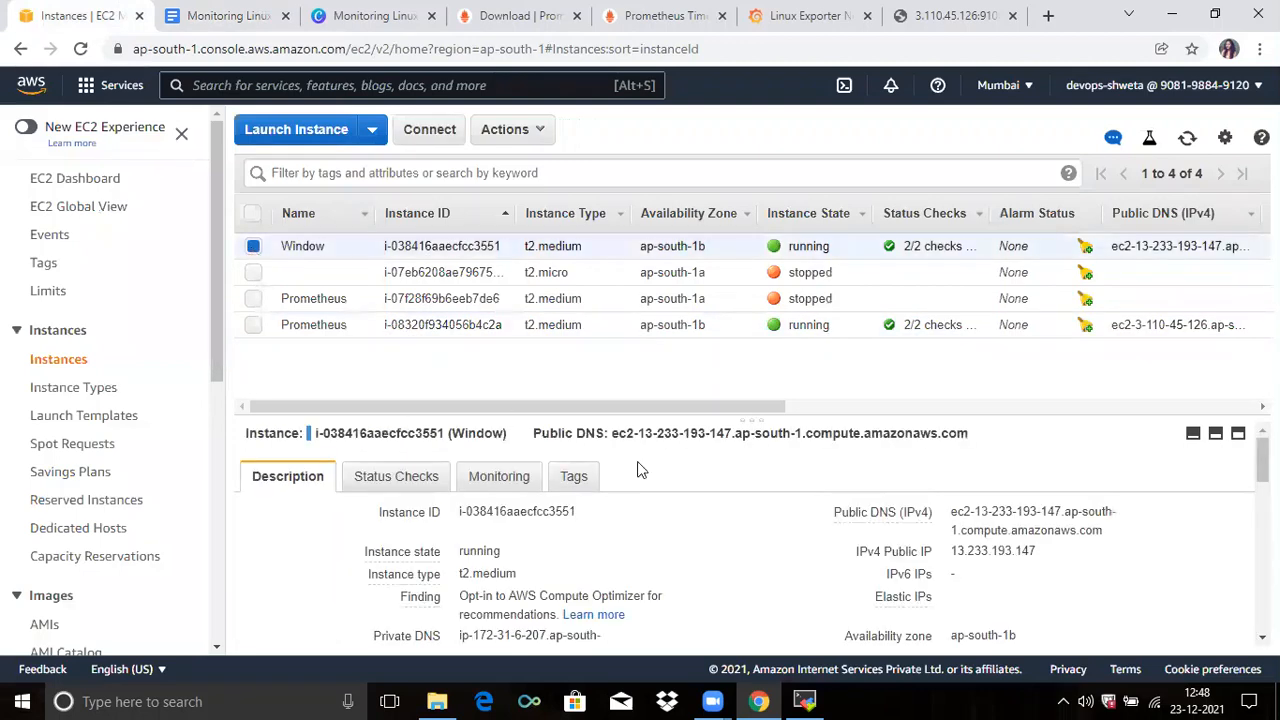
{"action": "left_click", "coordinate": [438, 140]}
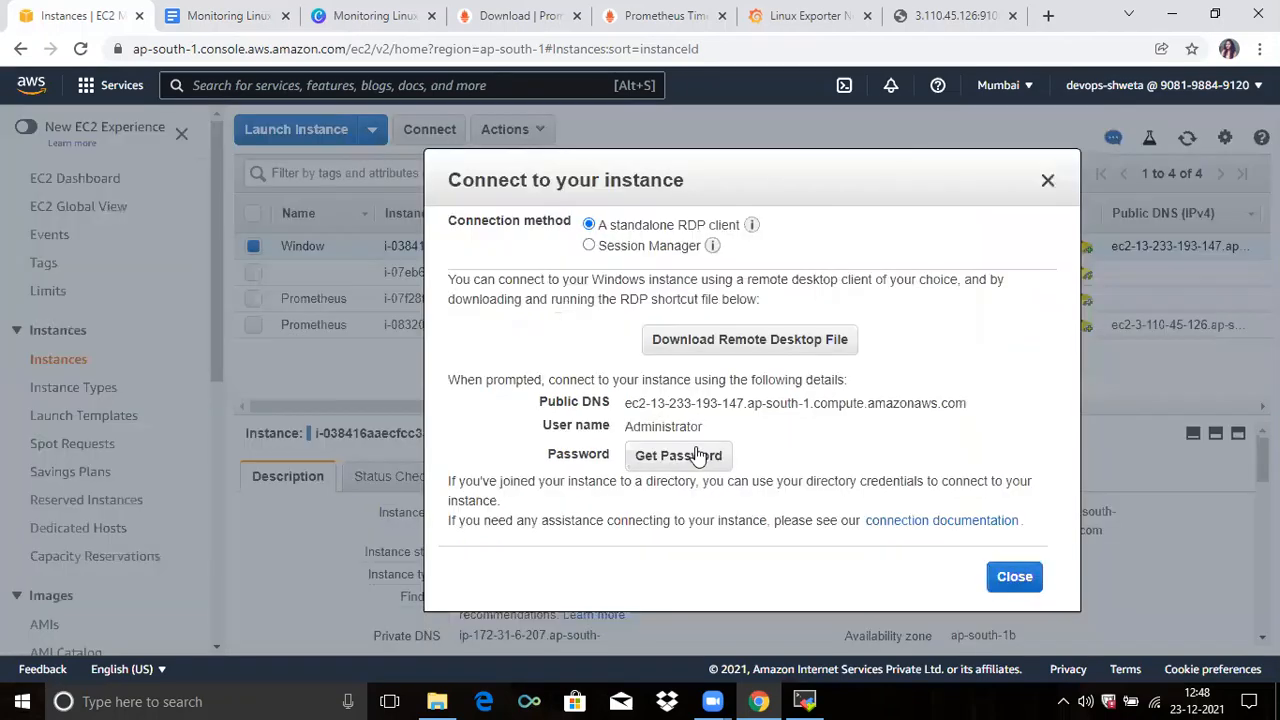
{"action": "left_click", "coordinate": [693, 456]}
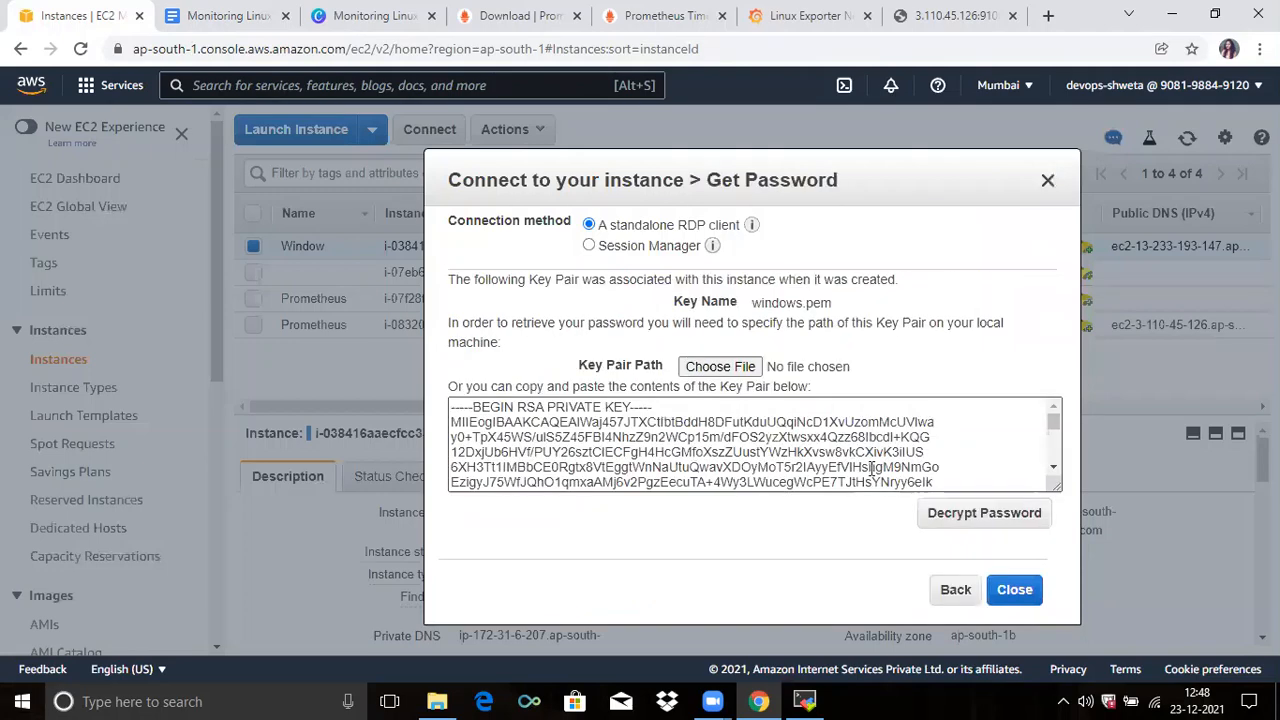
{"action": "left_click", "coordinate": [942, 515]}
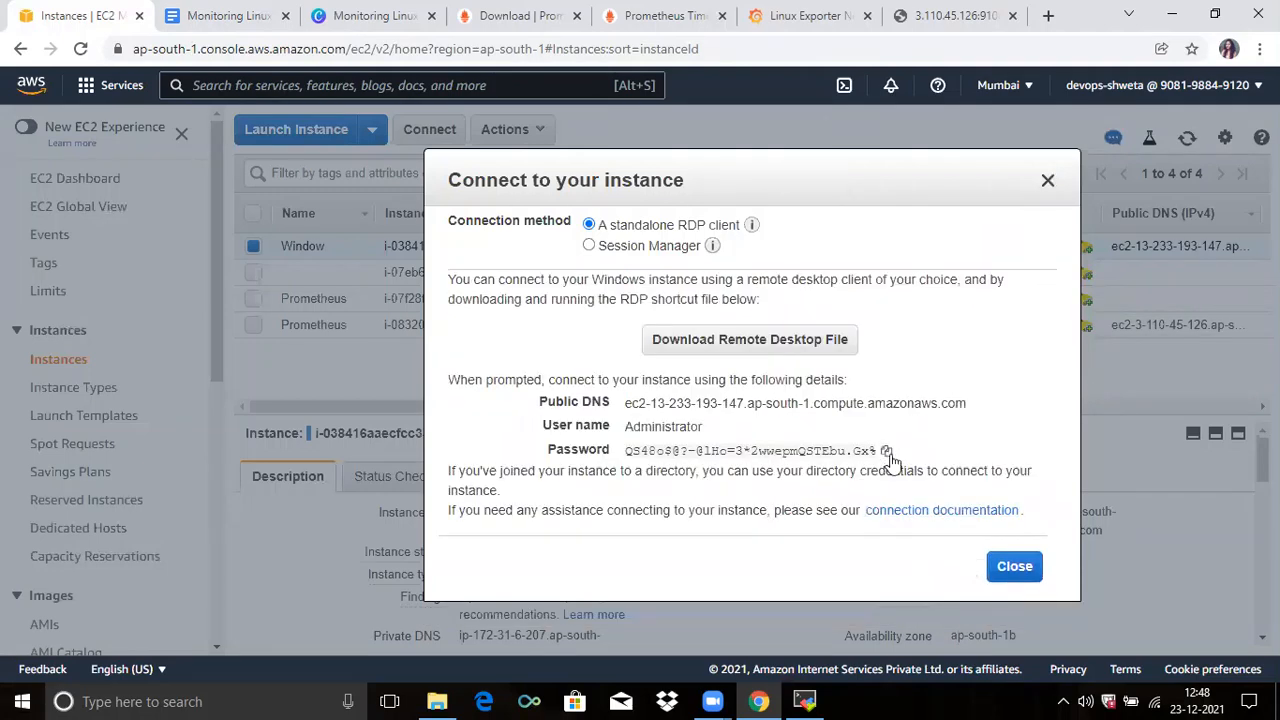
{"action": "left_click", "coordinate": [886, 451]}
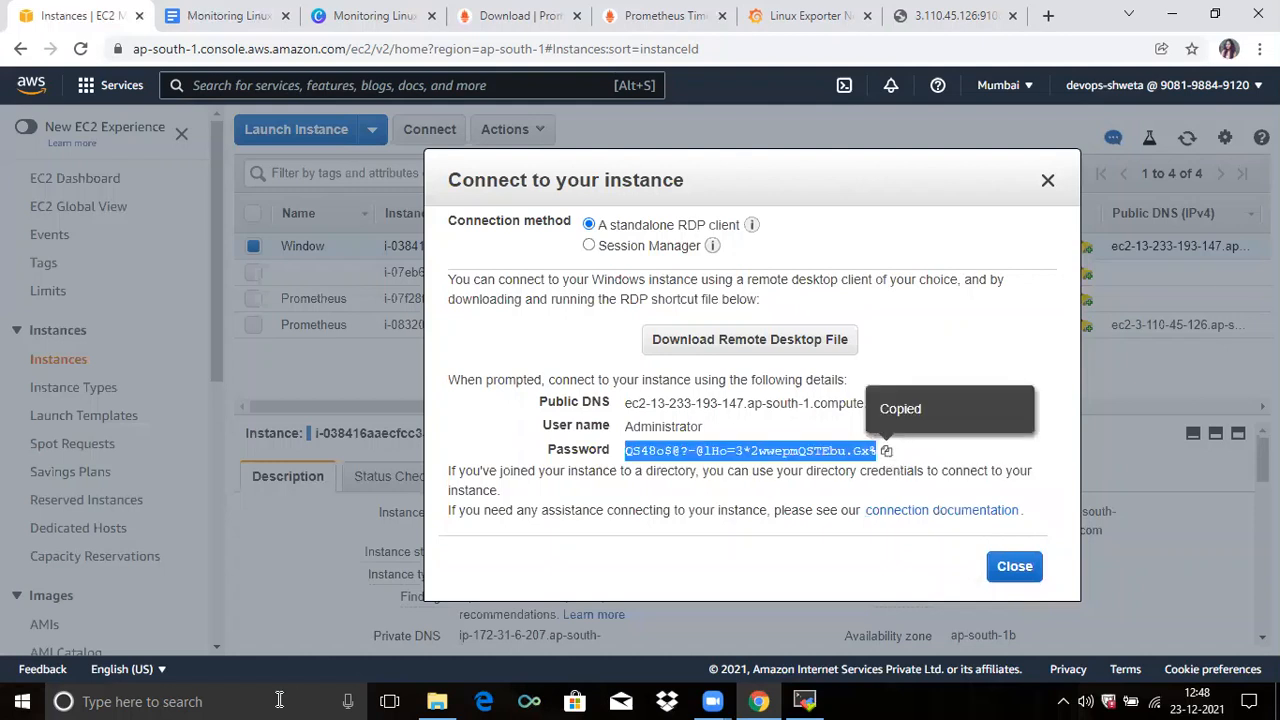
{"action": "left_click", "coordinate": [279, 701]}
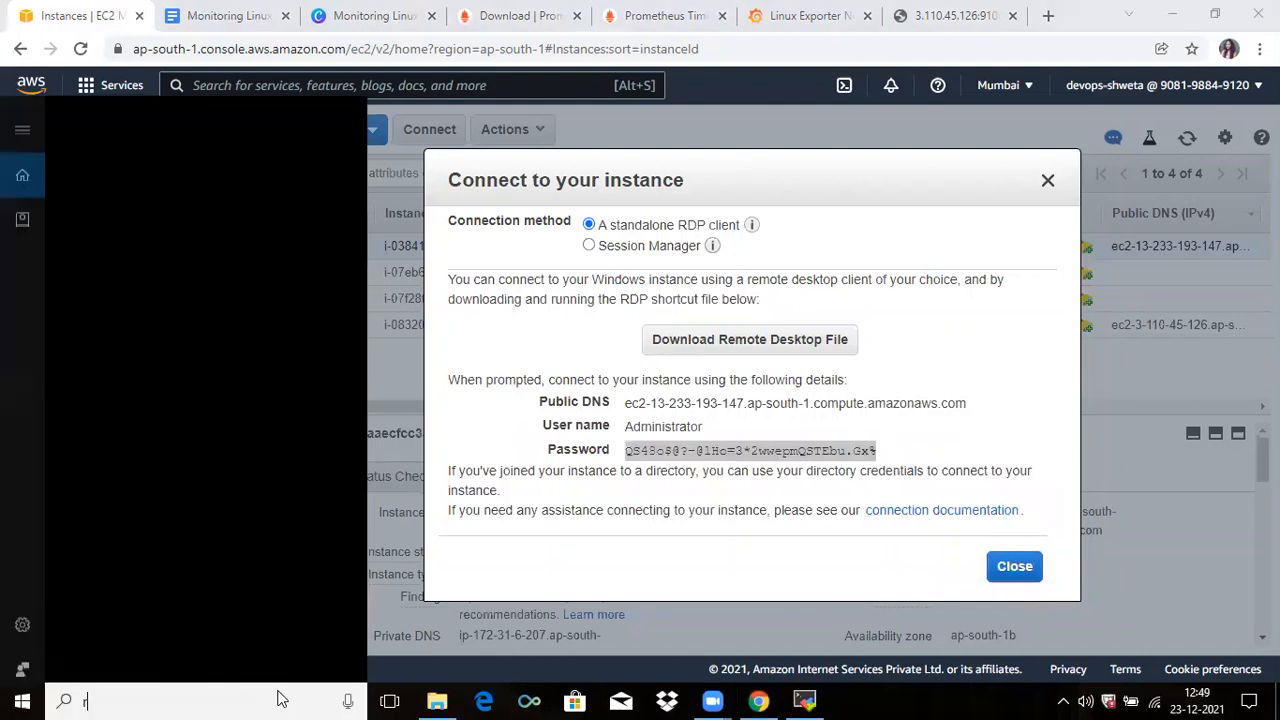
Step: Launch Remote Desktop Connection via 'rdc' and log in as Administrator, accepting the certificate
{"action": "type", "text": "r"}
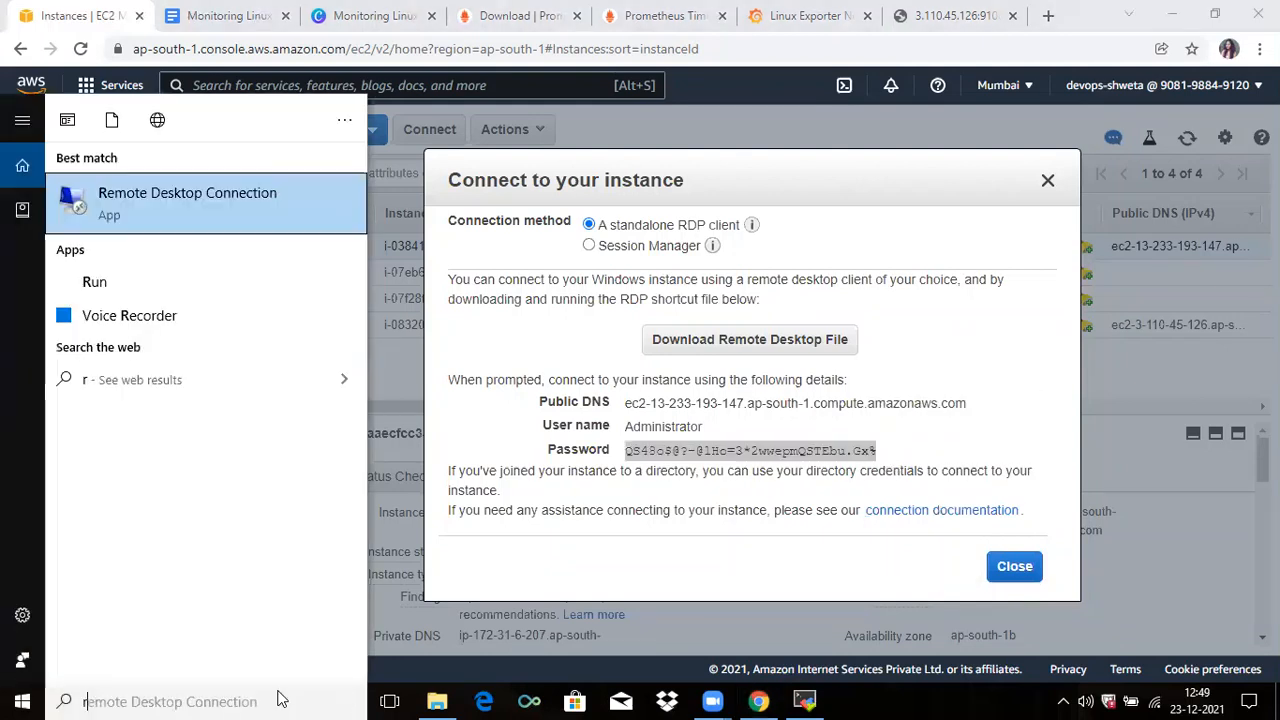
{"action": "type", "text": "dc"}
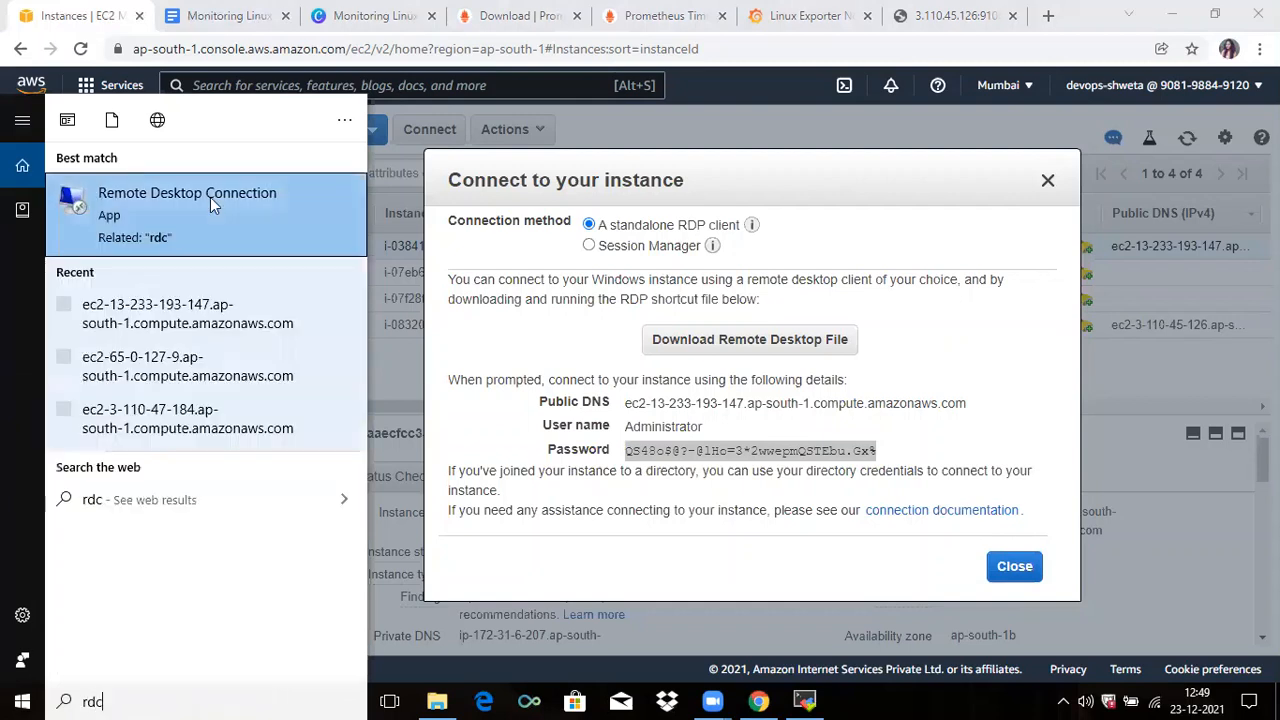
{"action": "left_click", "coordinate": [210, 197]}
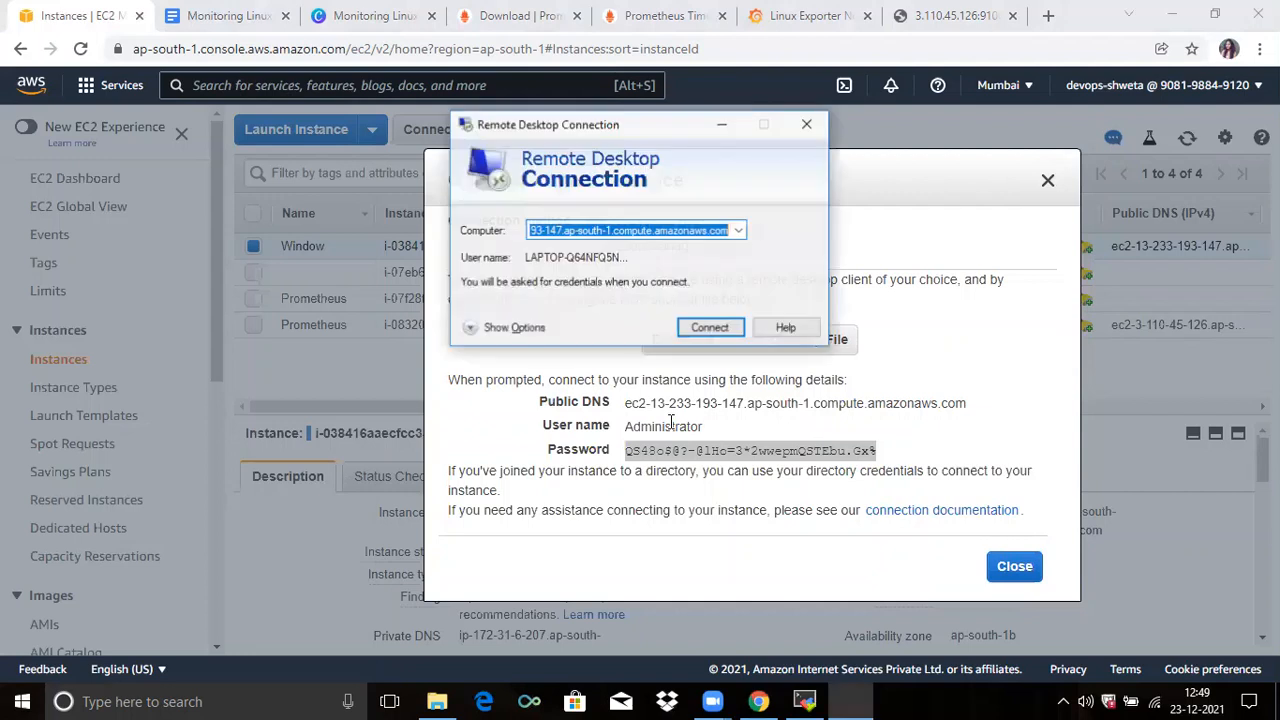
{"action": "left_click", "coordinate": [712, 329]}
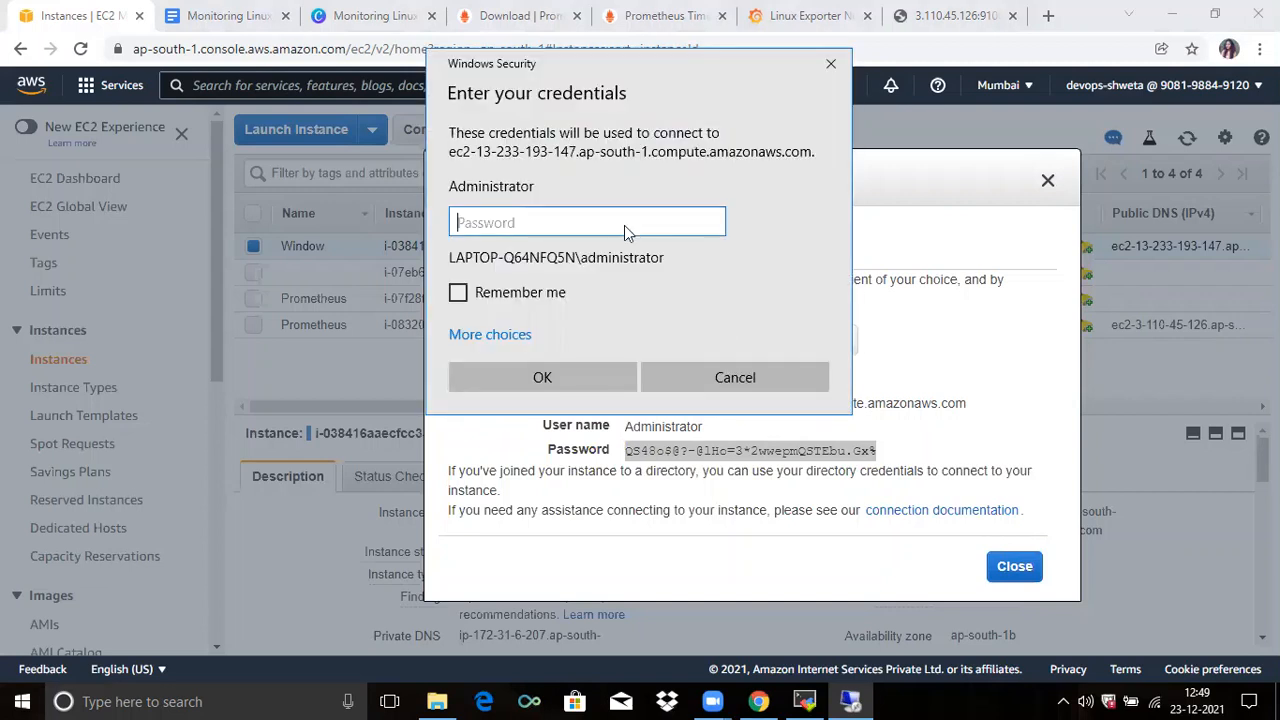
{"action": "key", "text": "ctrl+v"}
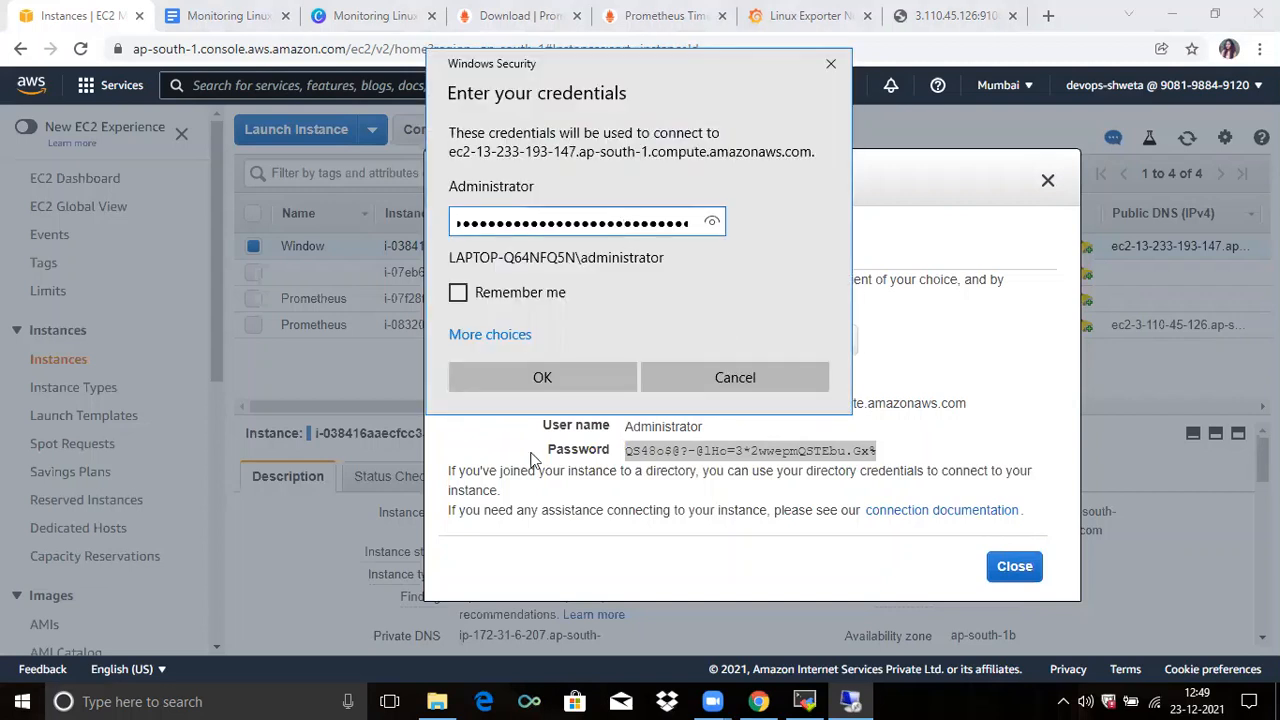
{"action": "left_click", "coordinate": [530, 376]}
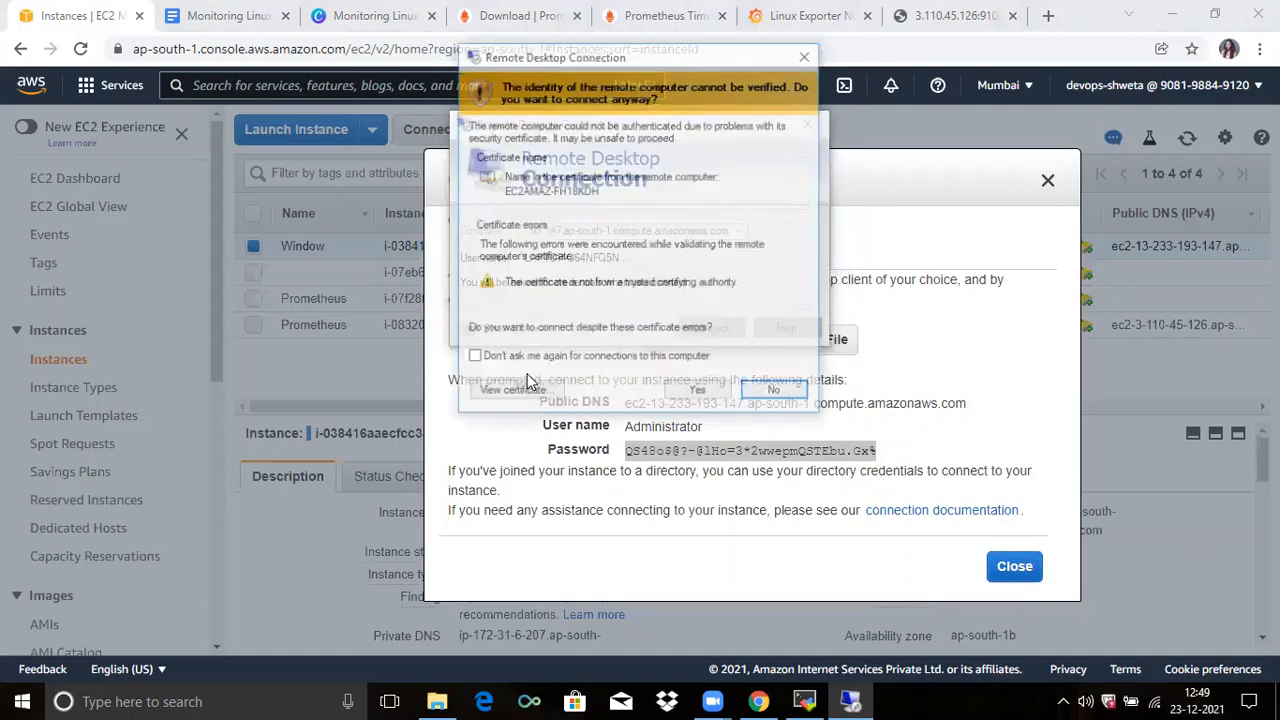
{"action": "left_click", "coordinate": [694, 390]}
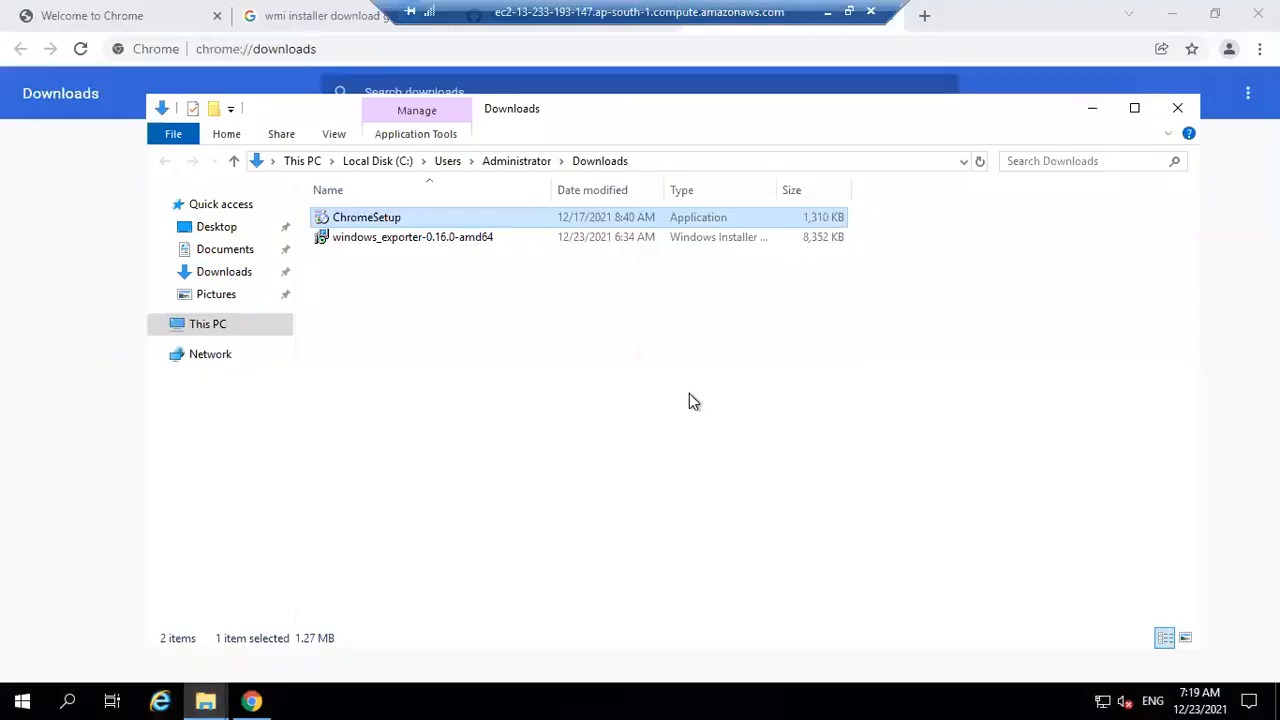
Step: Check the guide's WMI exporter notes, then run windows_exporter-0.16.0-amd64.msi from remote Downloads
{"action": "left_click", "coordinate": [441, 250]}
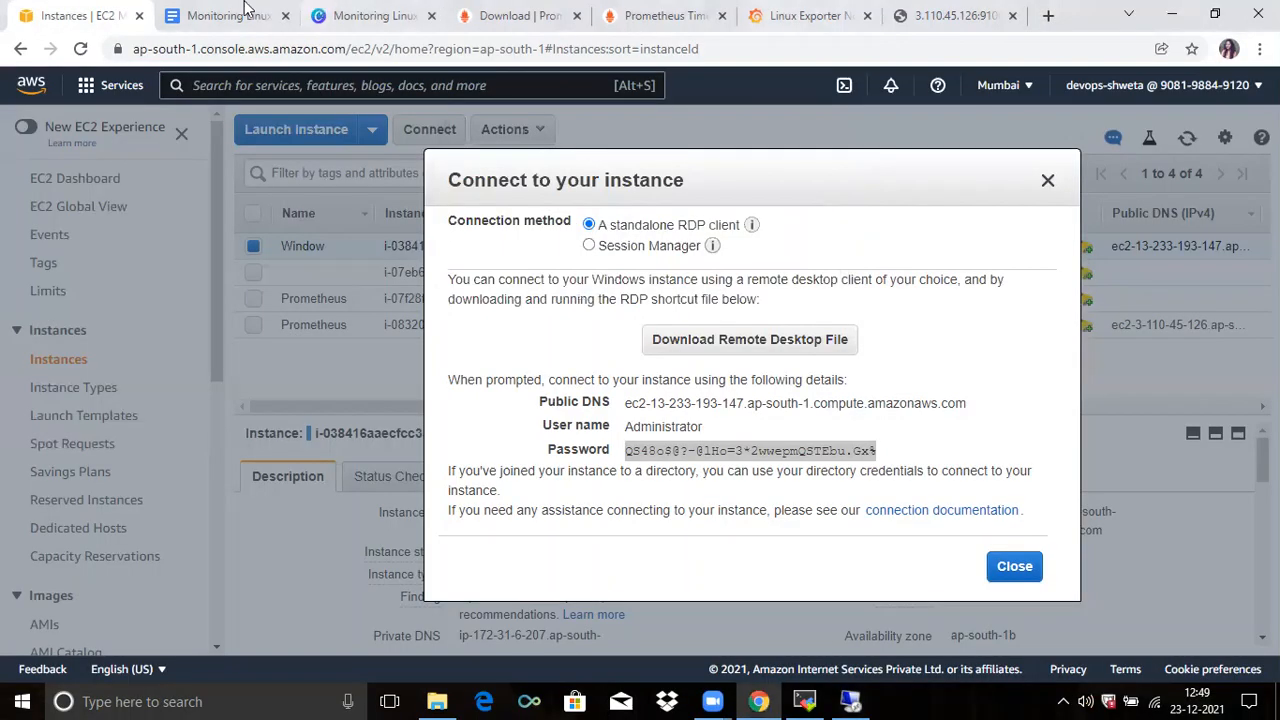
{"action": "left_click", "coordinate": [244, 8]}
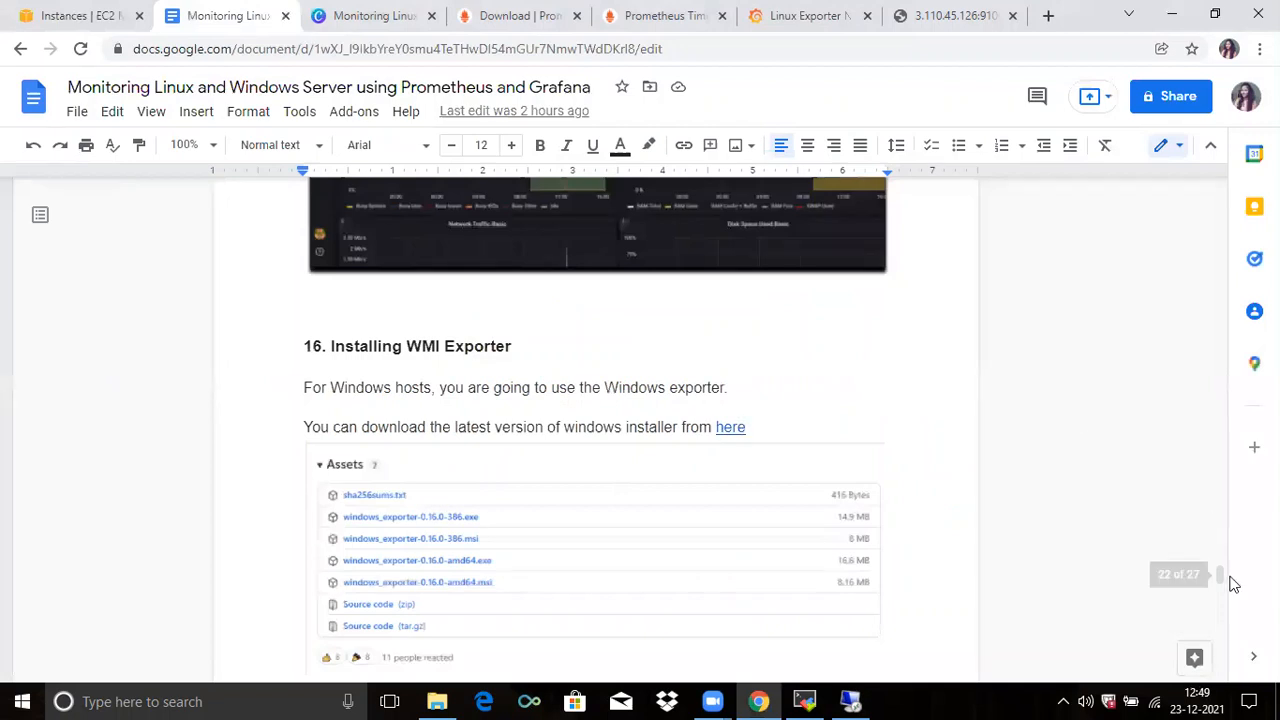
{"action": "scroll", "coordinate": [1220, 574], "scroll_direction": "down", "scroll_amount": 1}
{"action": "scroll", "coordinate": [1220, 580], "scroll_direction": "down", "scroll_amount": 1}
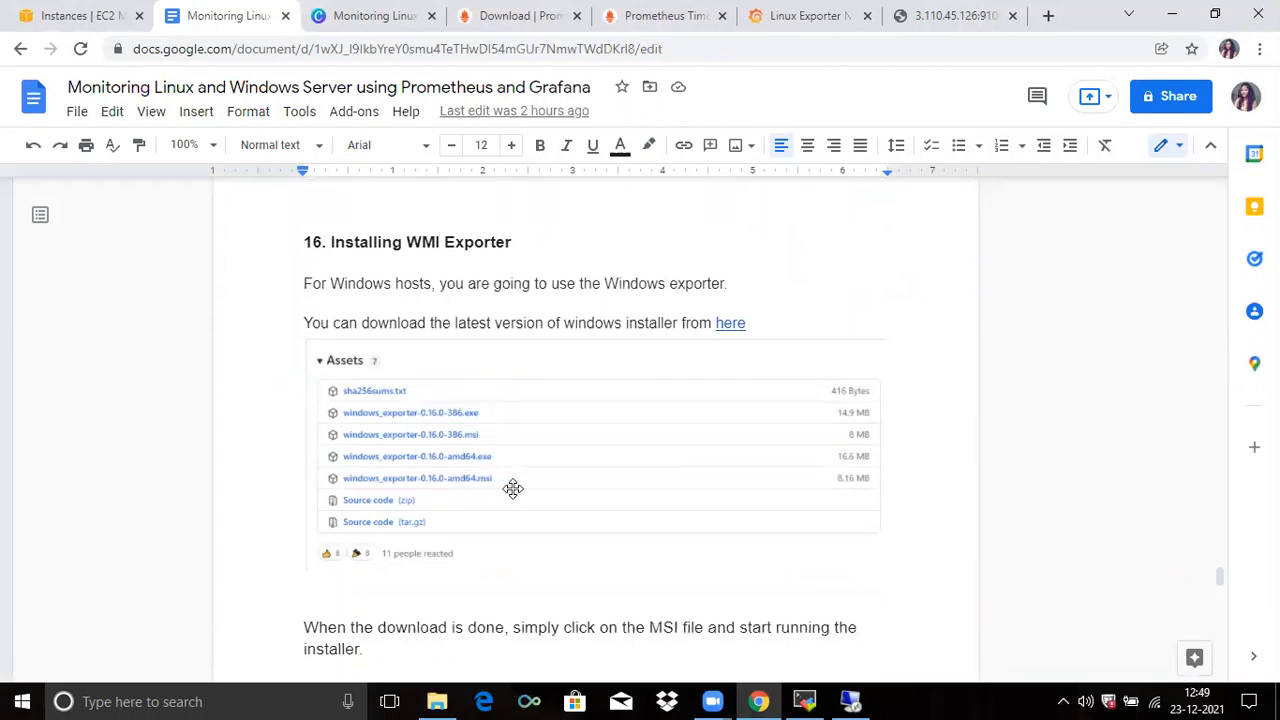
{"action": "left_click", "coordinate": [855, 690]}
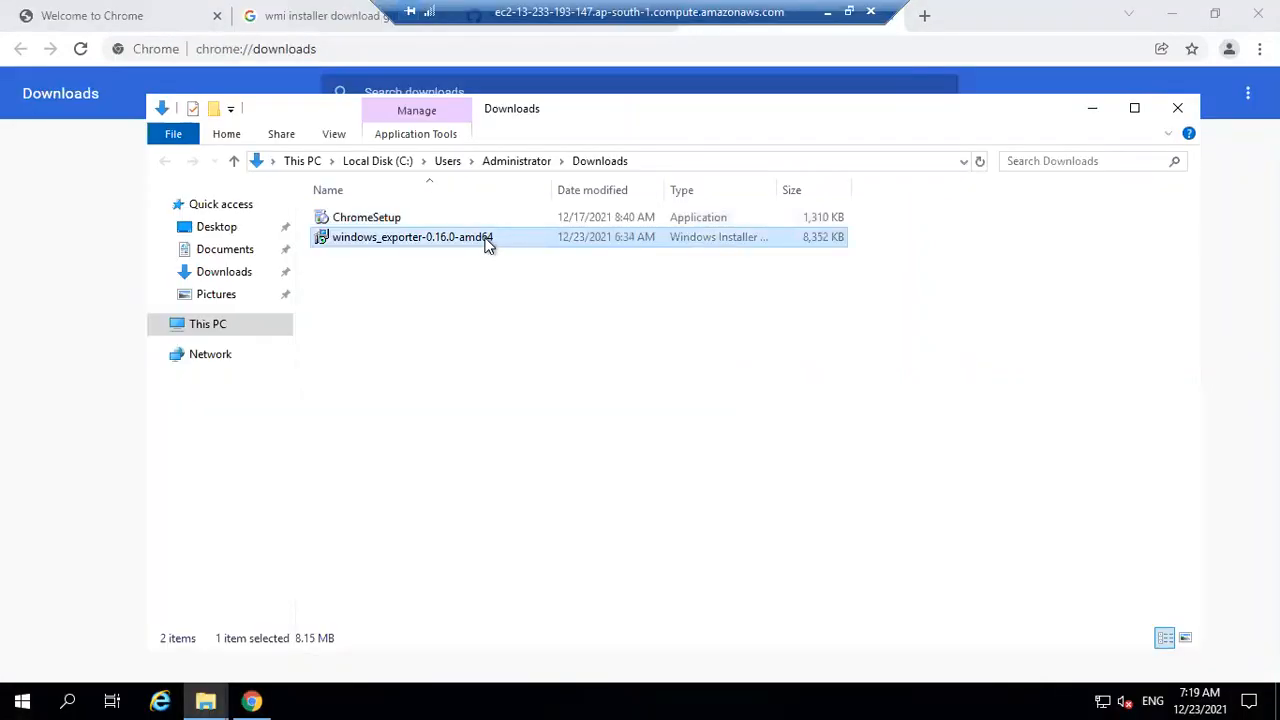
{"action": "double_click", "coordinate": [488, 240]}
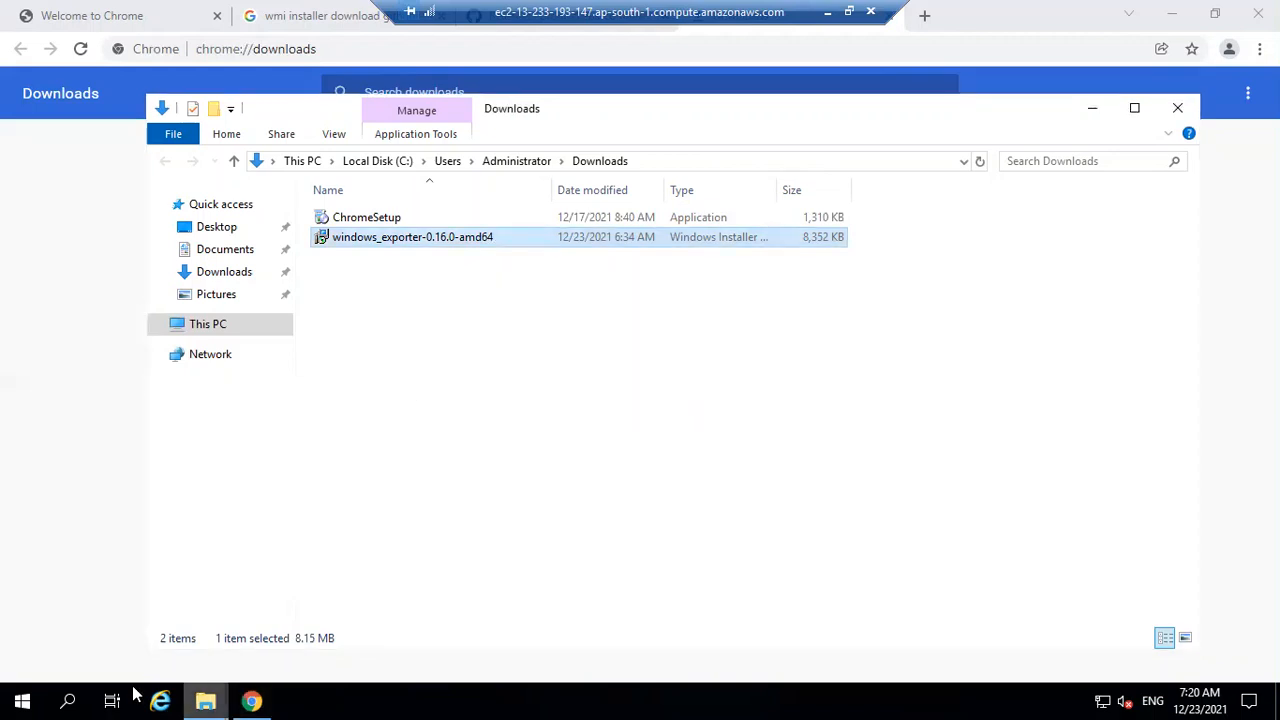
Step: Confirm in Services that windows_exporter is Running with Automatic startup, then minimise the session
{"action": "left_click", "coordinate": [12, 693]}
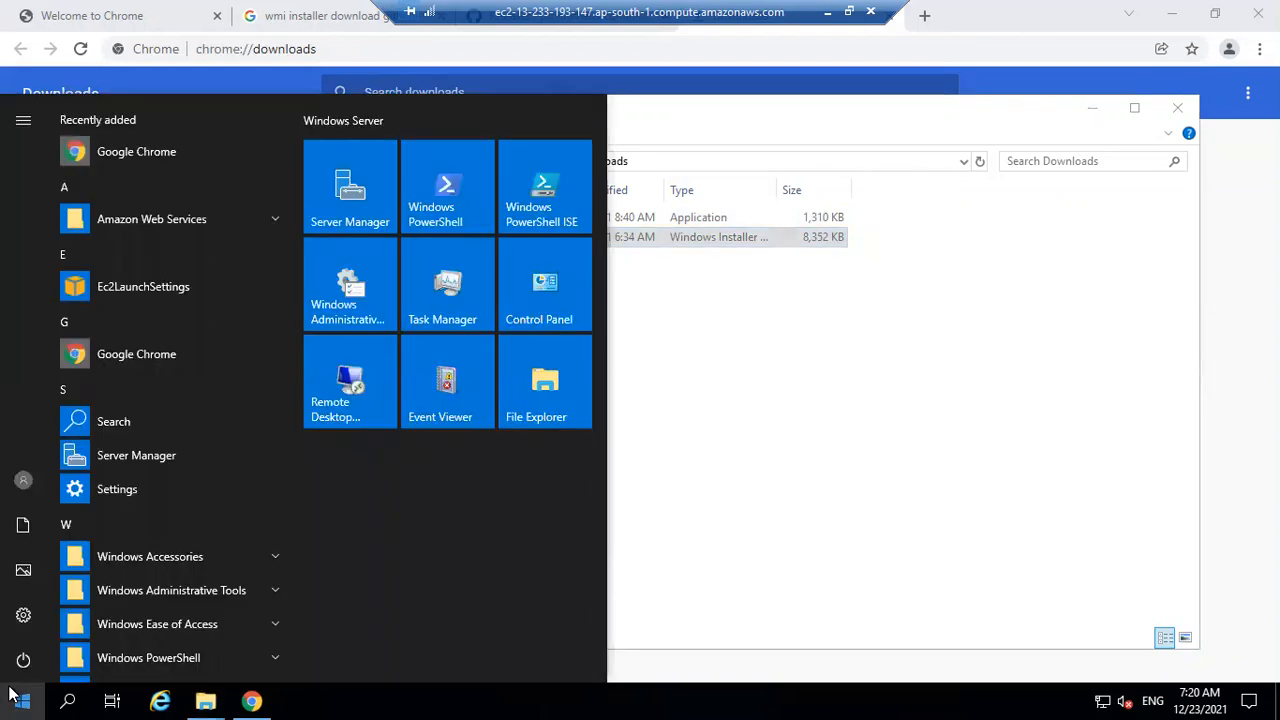
{"action": "type", "text": "servic"}
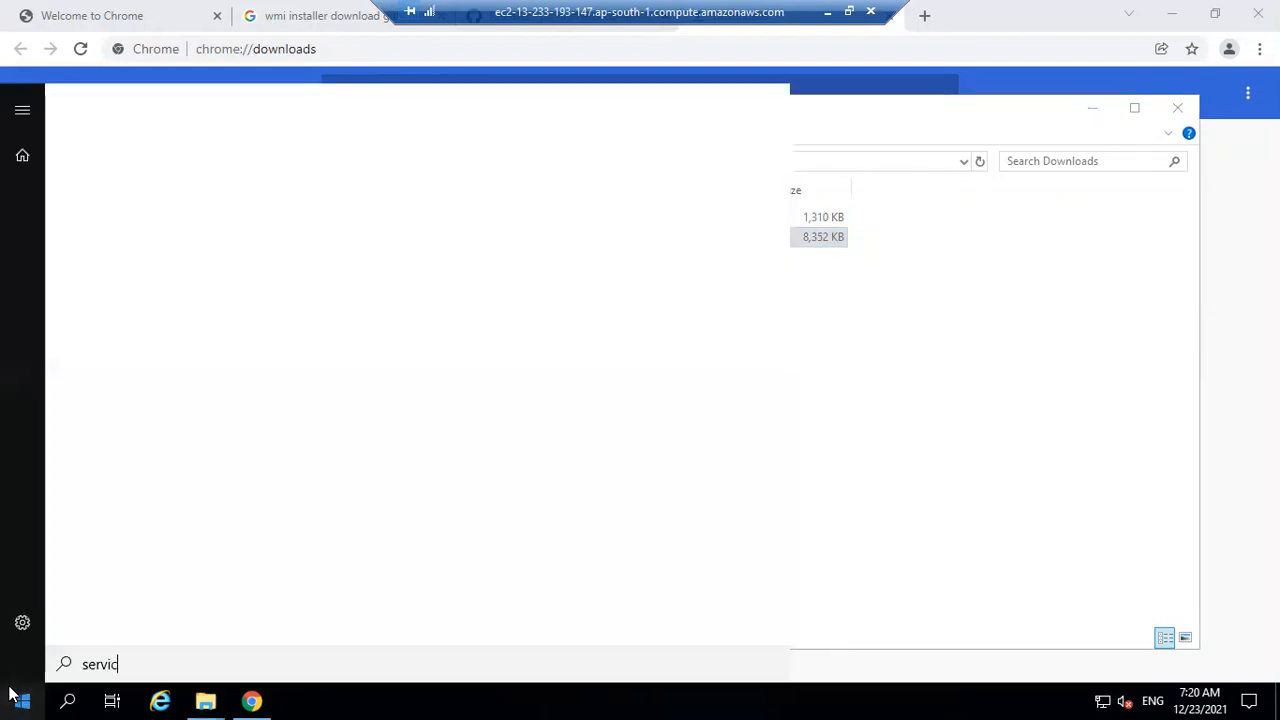
{"action": "left_click", "coordinate": [127, 203]}
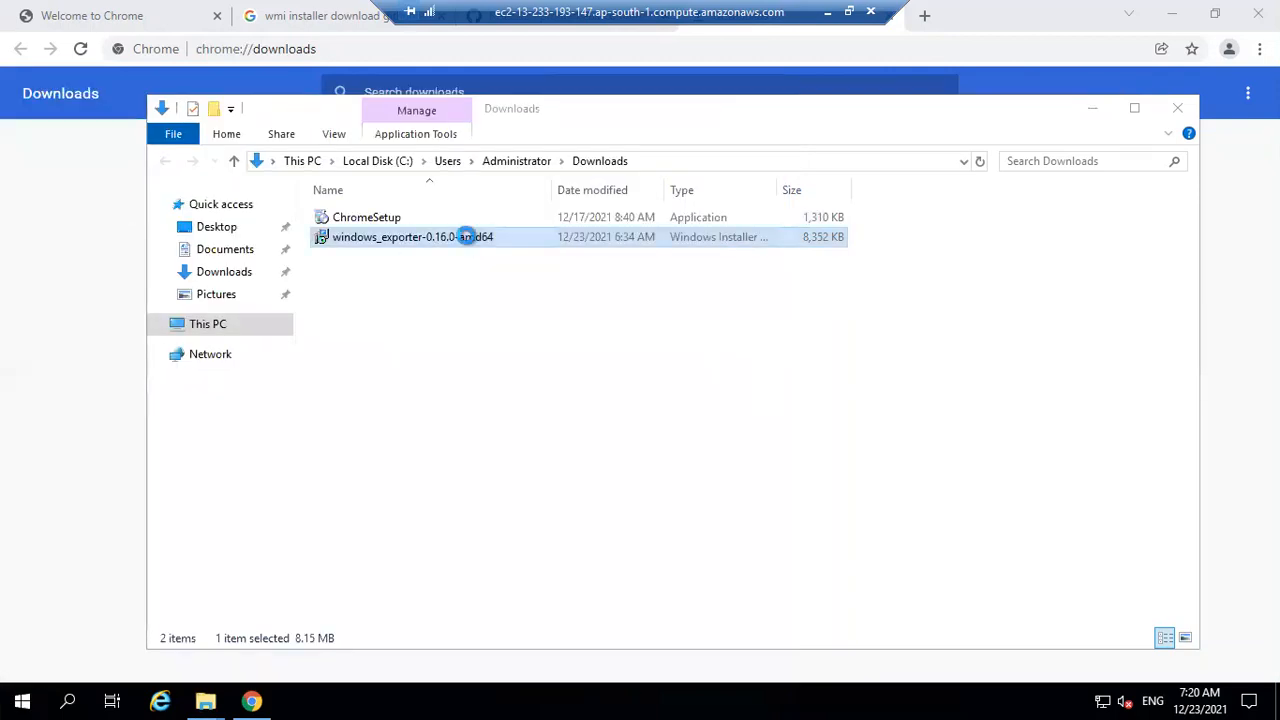
{"action": "left_click_drag", "start_coordinate": [829, 186], "coordinate": [815, 537]}
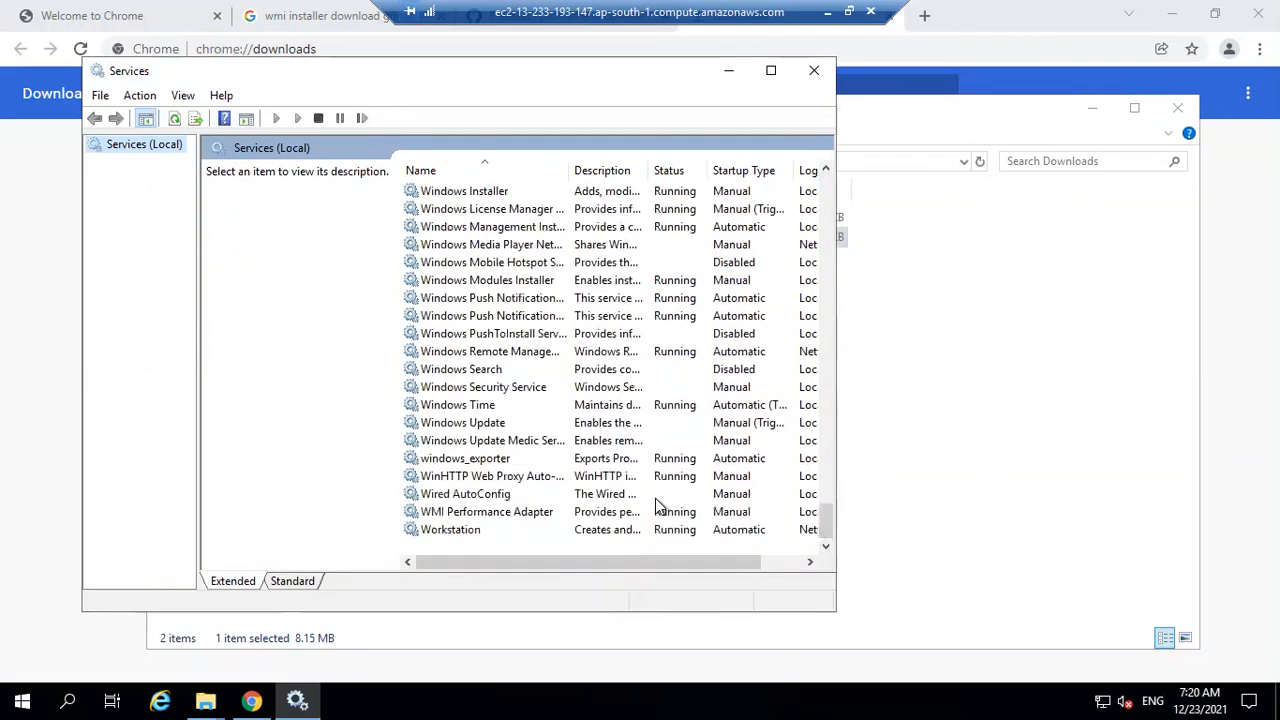
{"action": "left_click", "coordinate": [566, 462]}
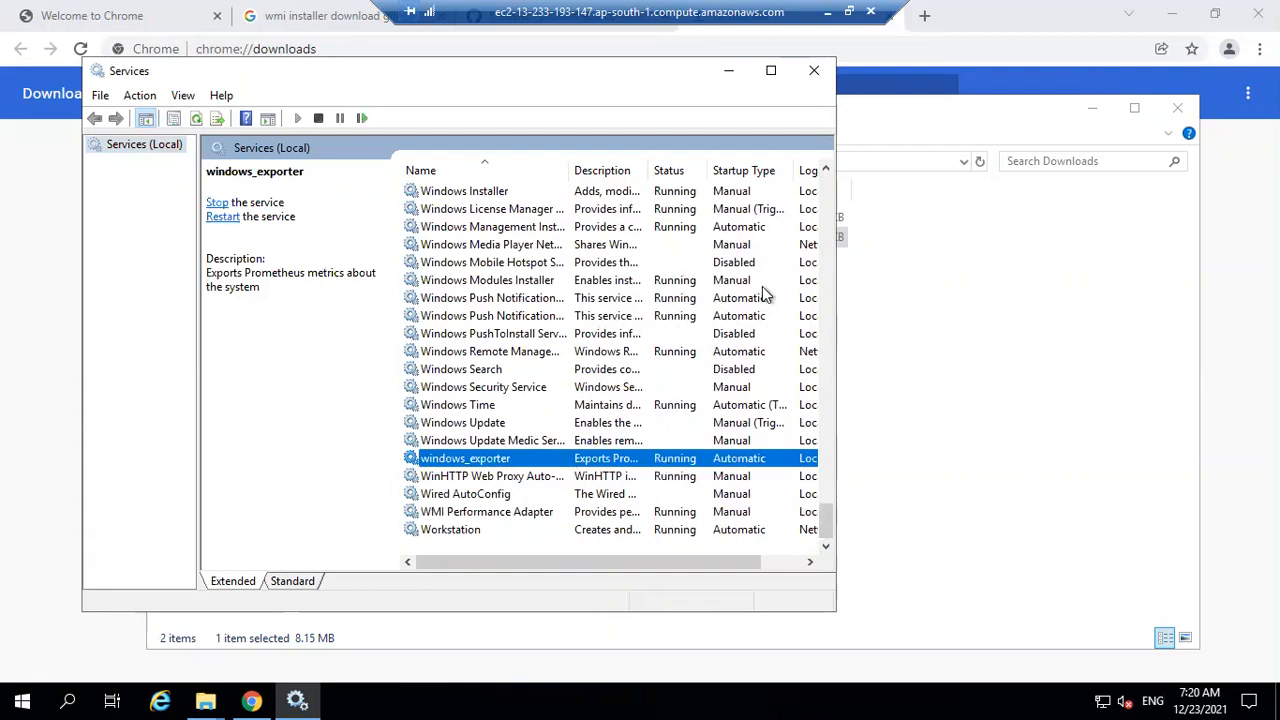
{"action": "left_click", "coordinate": [829, 12]}
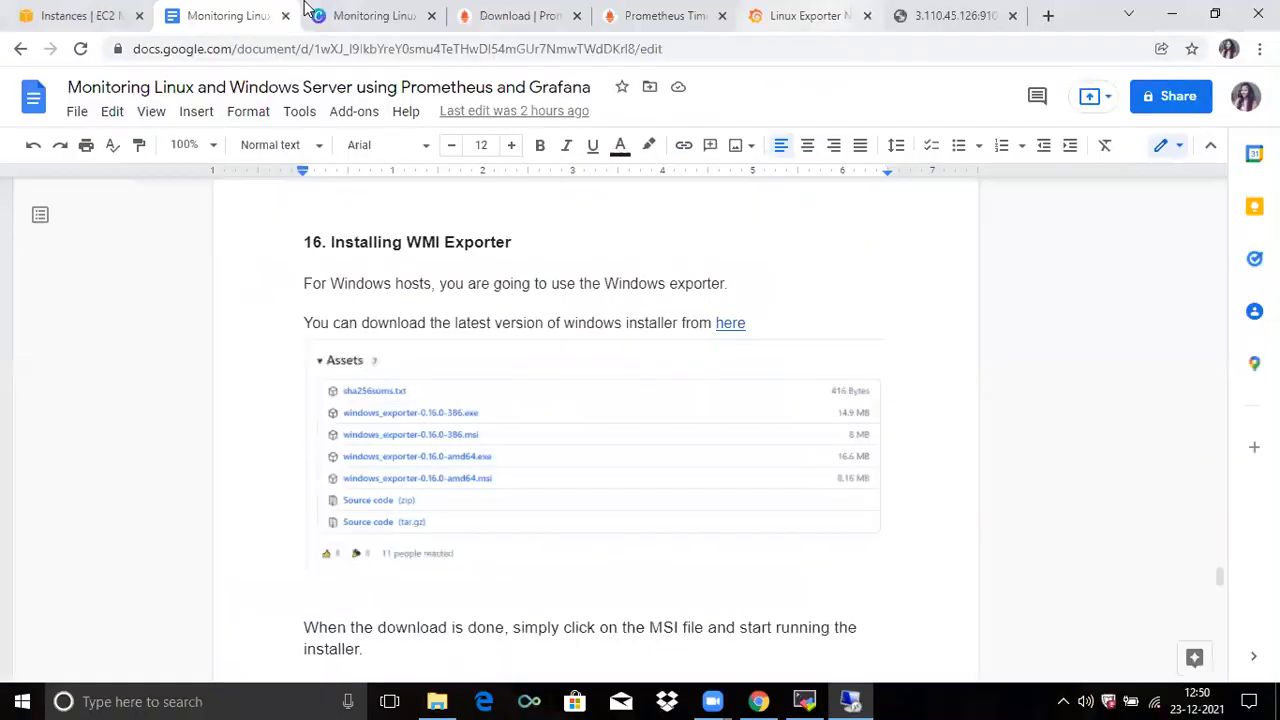
Step: Copy the Windows instance's public IP and browse to 13.233.193.147:9182/metrics to view live metrics
{"action": "left_click", "coordinate": [40, 15]}
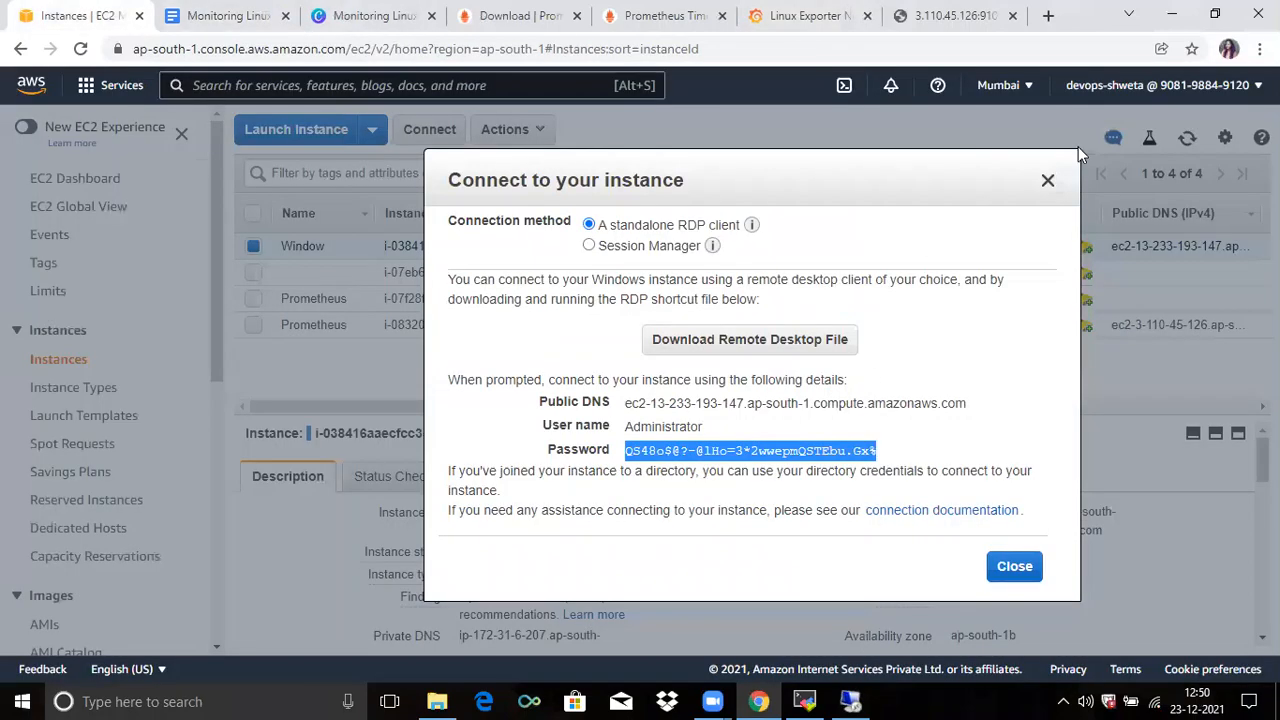
{"action": "left_click", "coordinate": [1048, 183]}
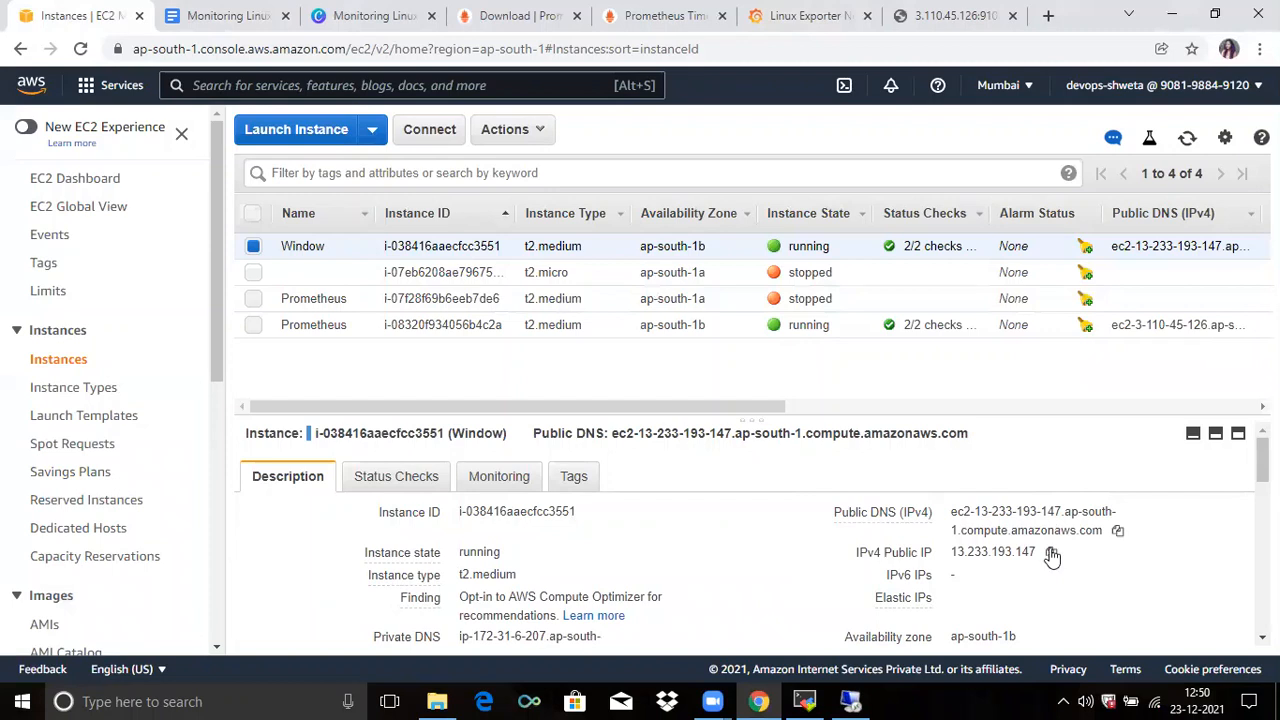
{"action": "left_click", "coordinate": [1051, 553]}
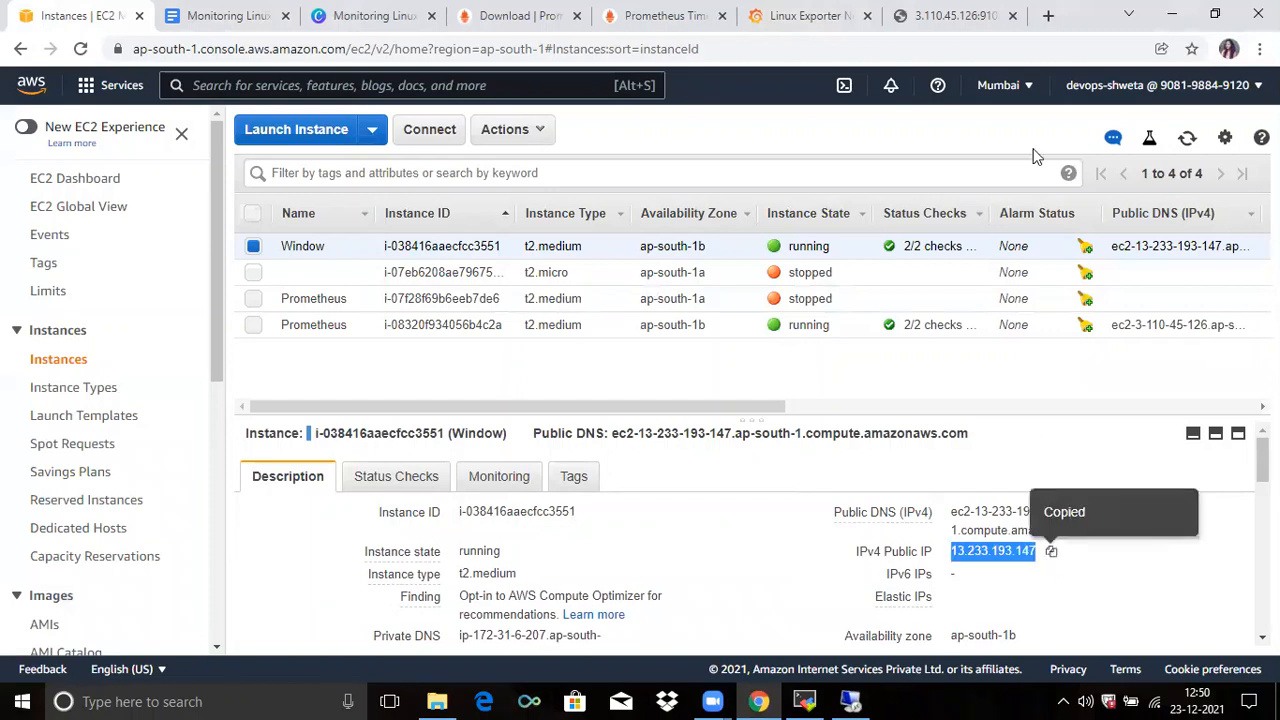
{"action": "left_click", "coordinate": [1048, 18]}
{"action": "key", "text": "ctrl+v"}
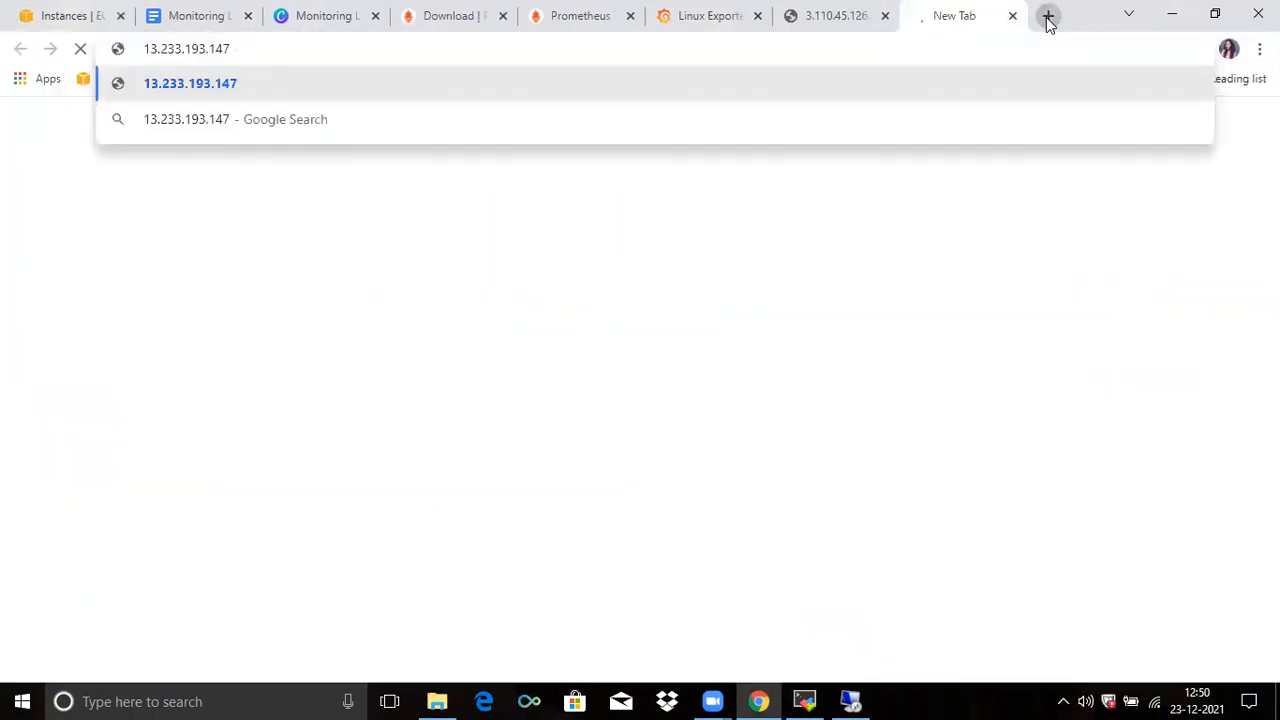
{"action": "type", "text": ":9182"}
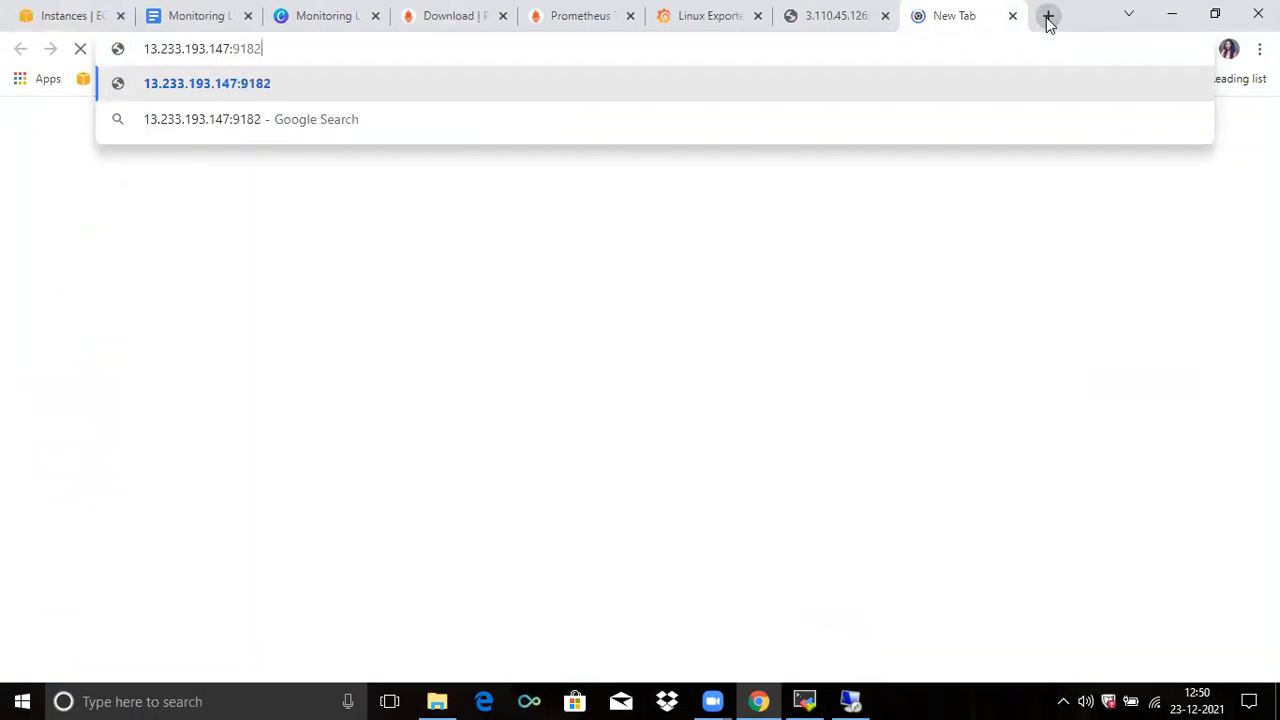
{"action": "key", "text": "Return"}
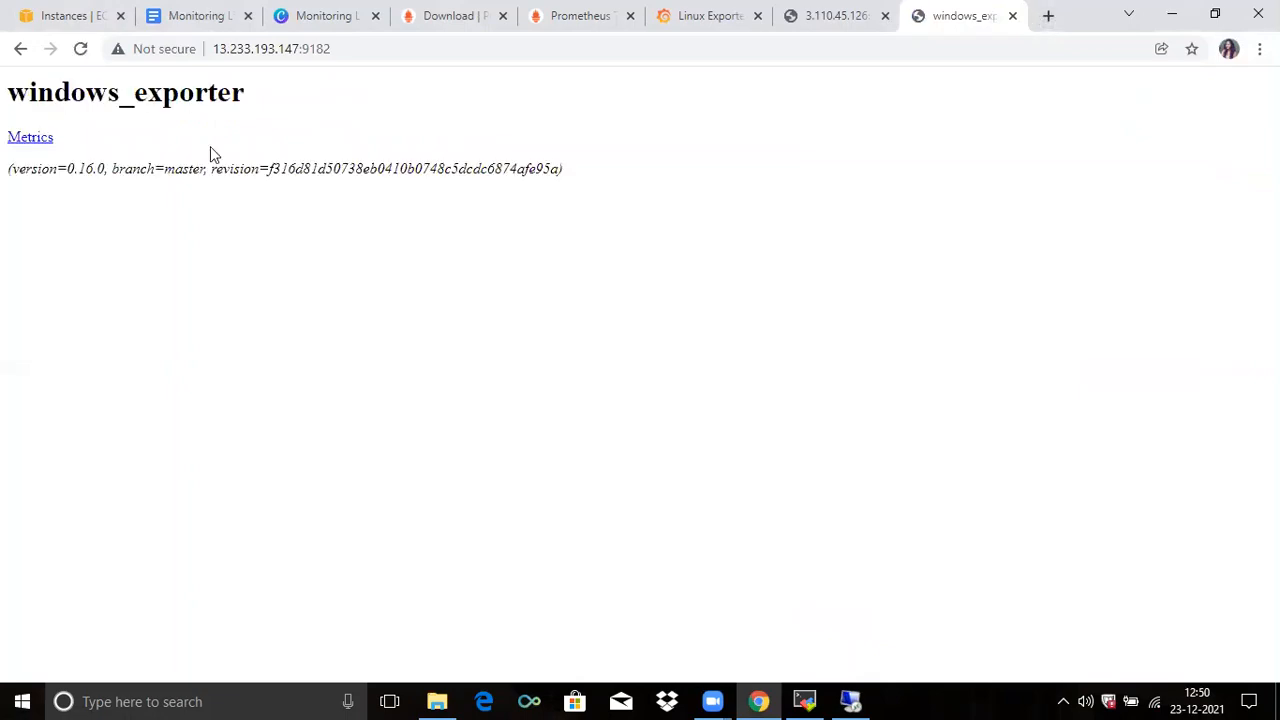
{"action": "left_click", "coordinate": [42, 146]}
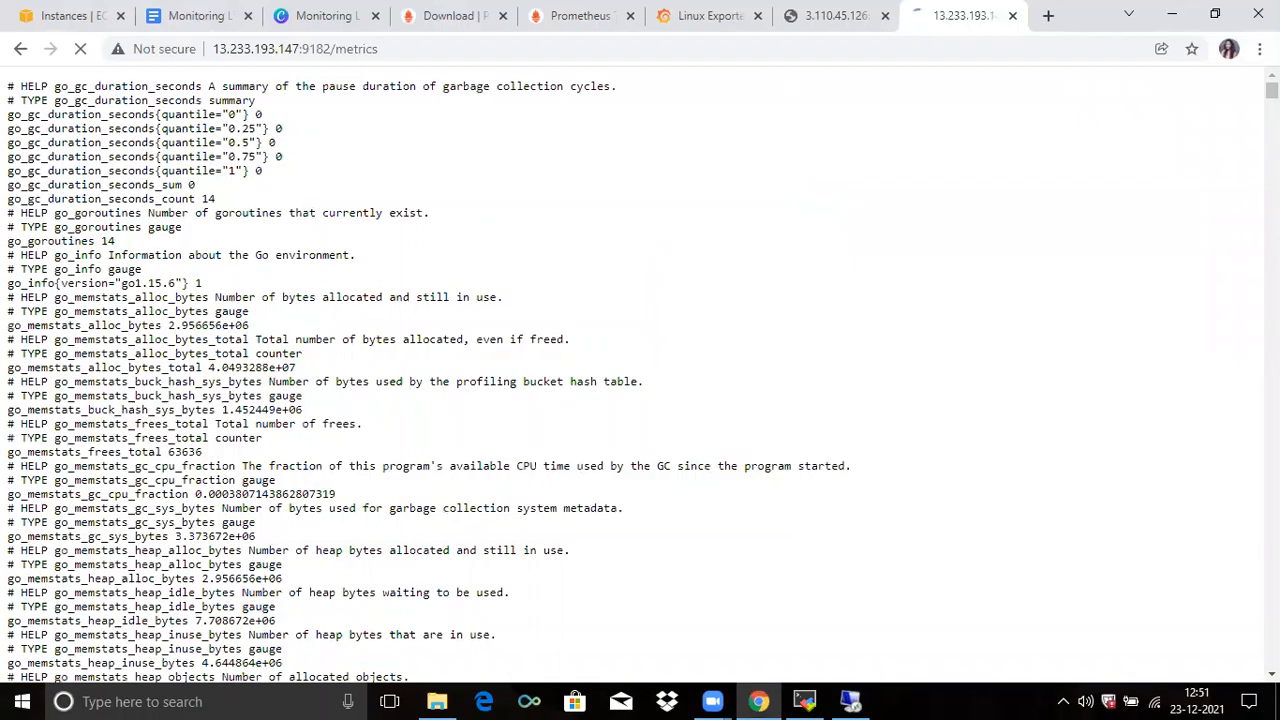
{"action": "scroll", "coordinate": [640, 370], "scroll_direction": "down", "scroll_amount": 15}
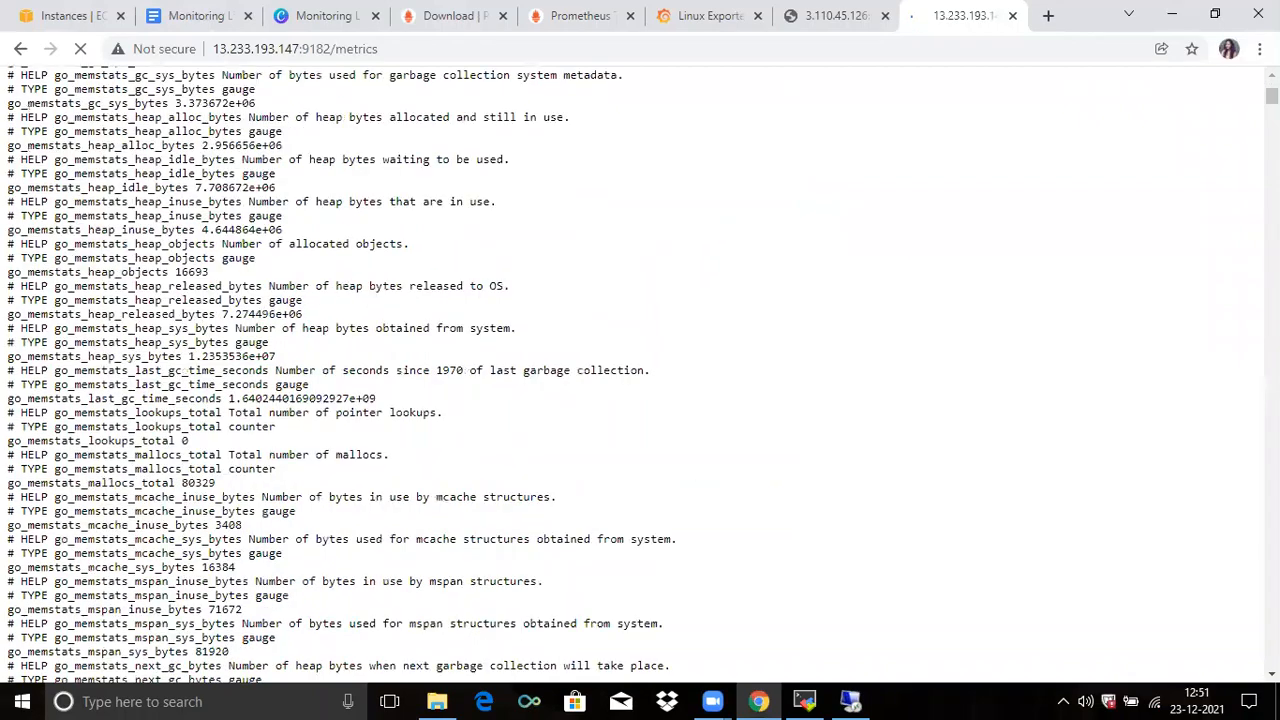
{"action": "scroll", "coordinate": [640, 370], "scroll_direction": "down", "scroll_amount": 9}
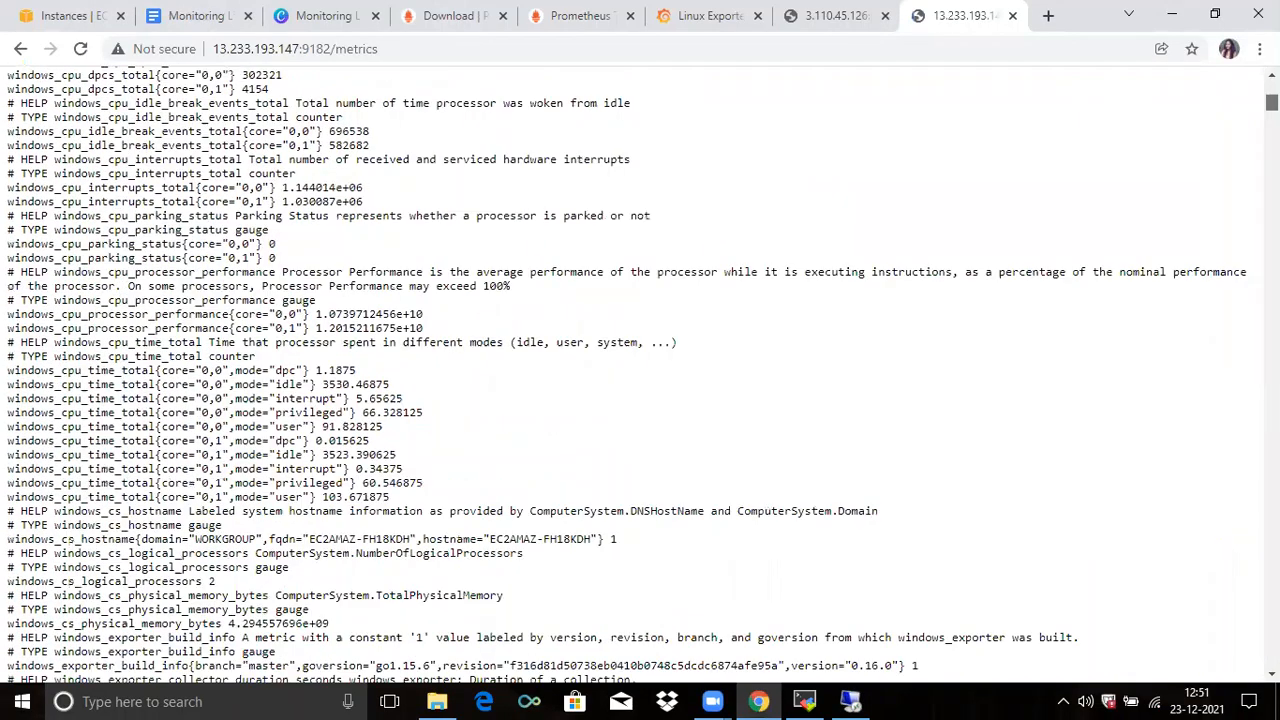
{"action": "scroll", "coordinate": [640, 370], "scroll_direction": "up", "scroll_amount": 20}
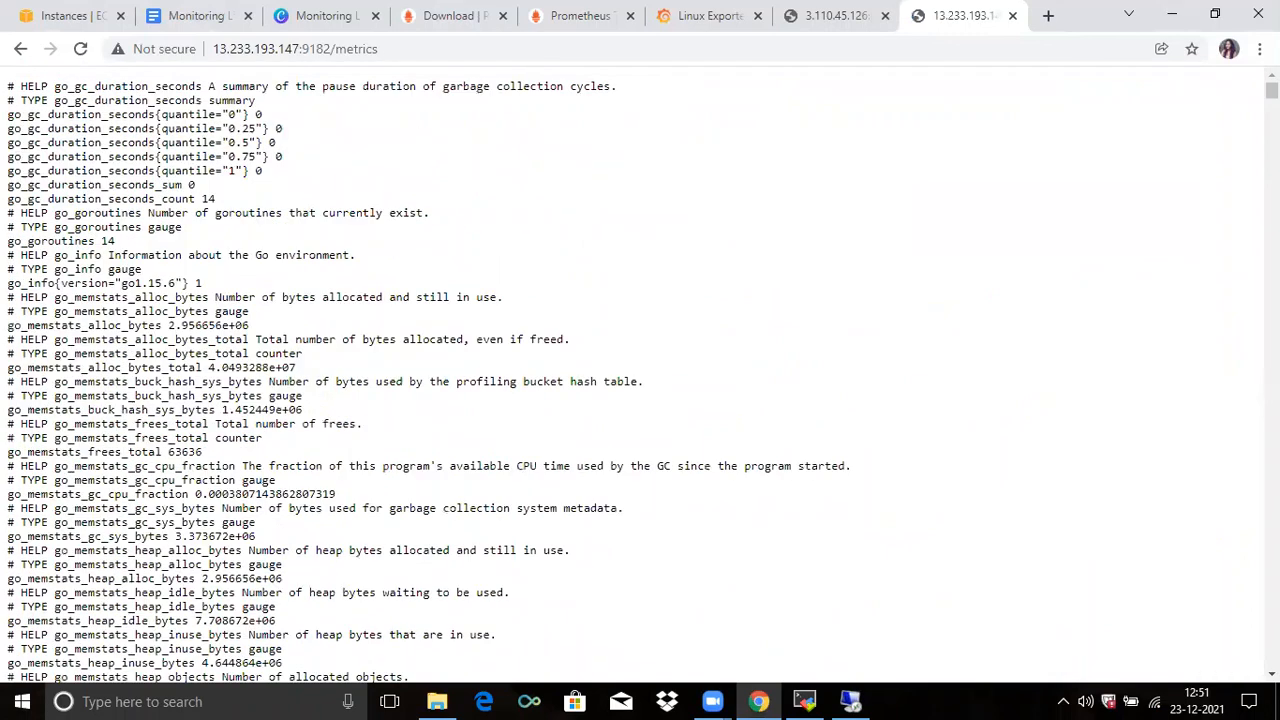
Step: Copy the 'sudo nano /etc/prometheus/prometheus.yml' command from step 17 of the guide
{"action": "left_click", "coordinate": [185, 15]}
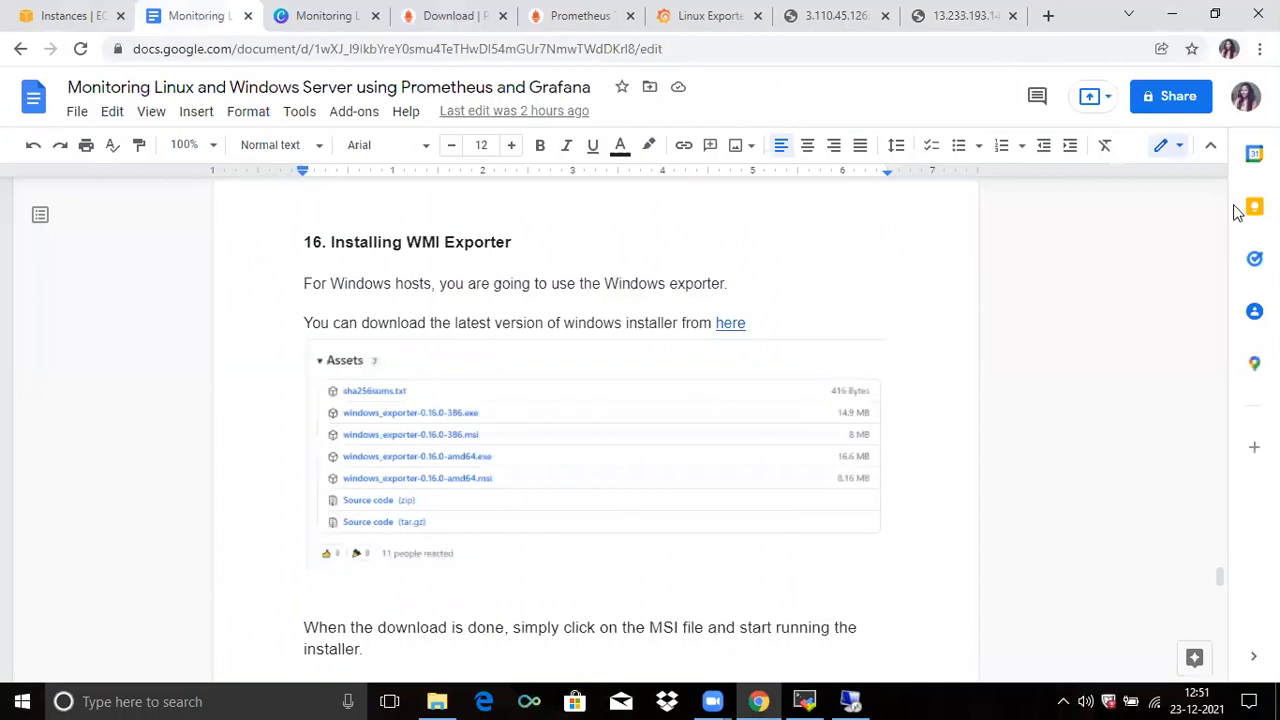
{"action": "mouse_move", "coordinate": [1222, 576]}
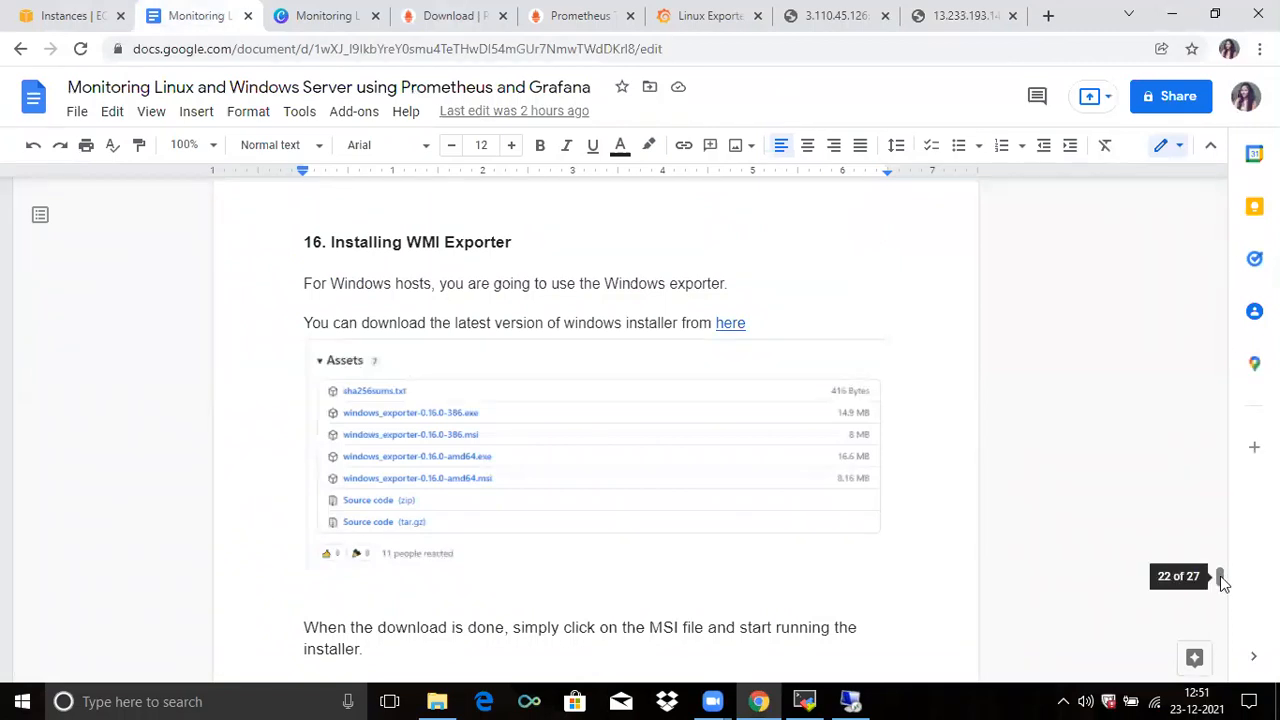
{"action": "left_click_drag", "start_coordinate": [1222, 576], "coordinate": [1222, 612]}
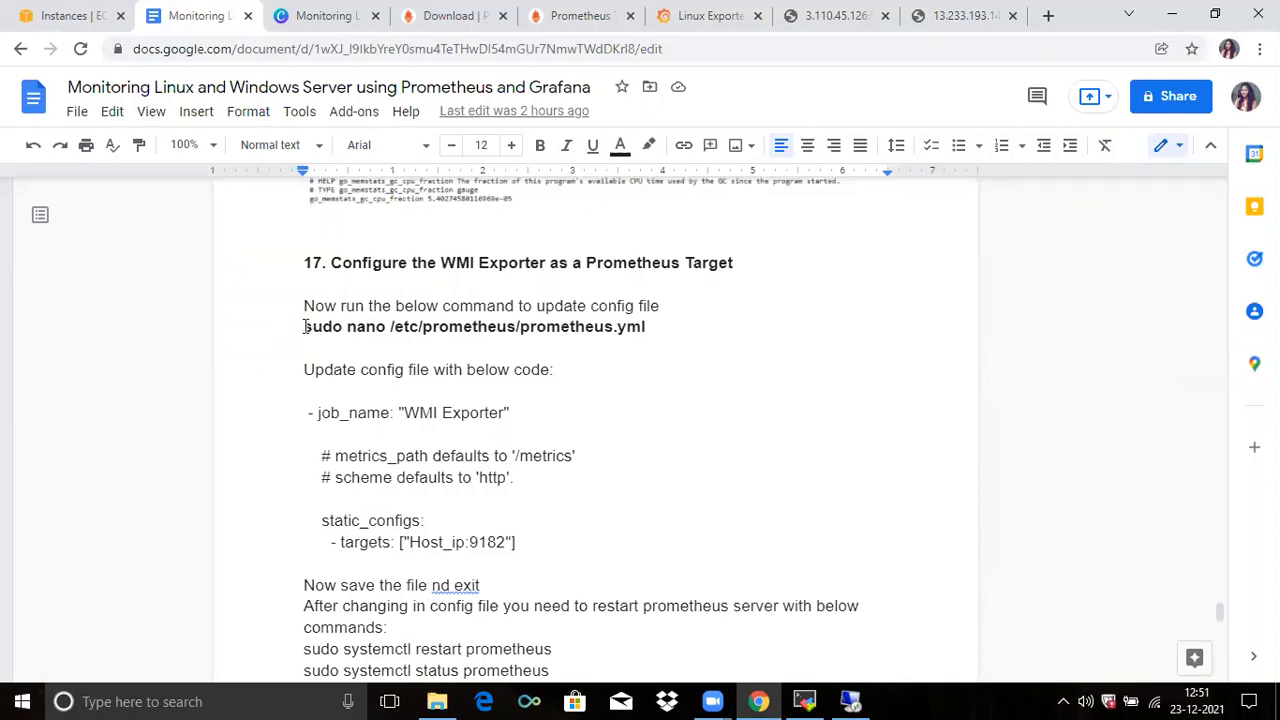
{"action": "left_click_drag", "start_coordinate": [306, 326], "coordinate": [694, 323]}
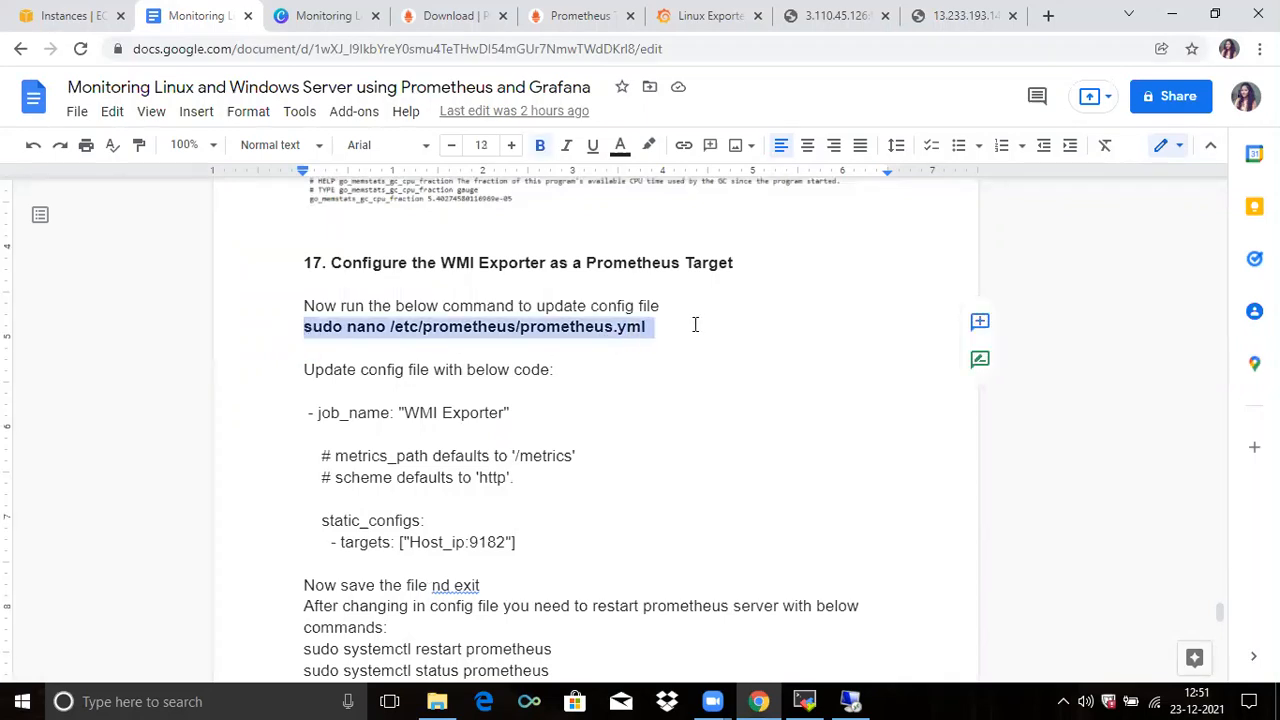
{"action": "left_click", "coordinate": [820, 699]}
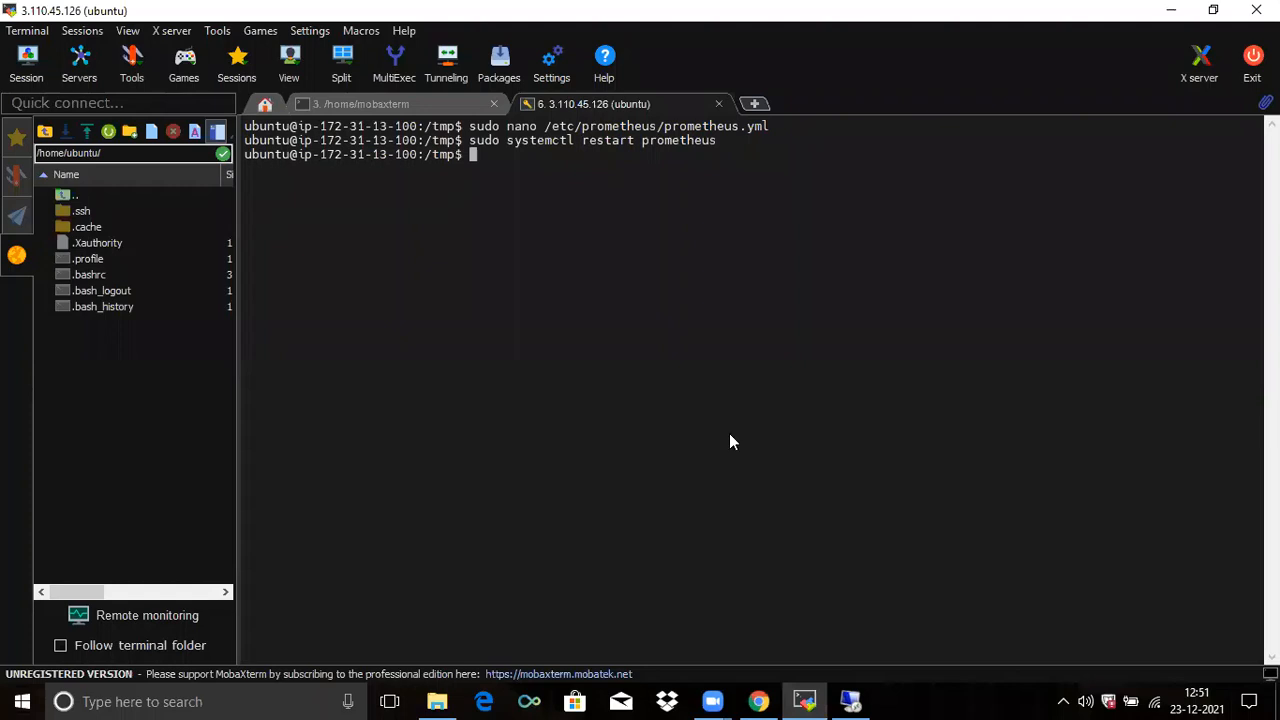
Step: Restart the dropped SSH session to the Ubuntu Prometheus server and clear the terminal
{"action": "right_click", "coordinate": [730, 442]}
{"action": "left_click", "coordinate": [558, 342]}
{"action": "left_click", "coordinate": [428, 104]}
{"action": "left_click", "coordinate": [555, 105]}
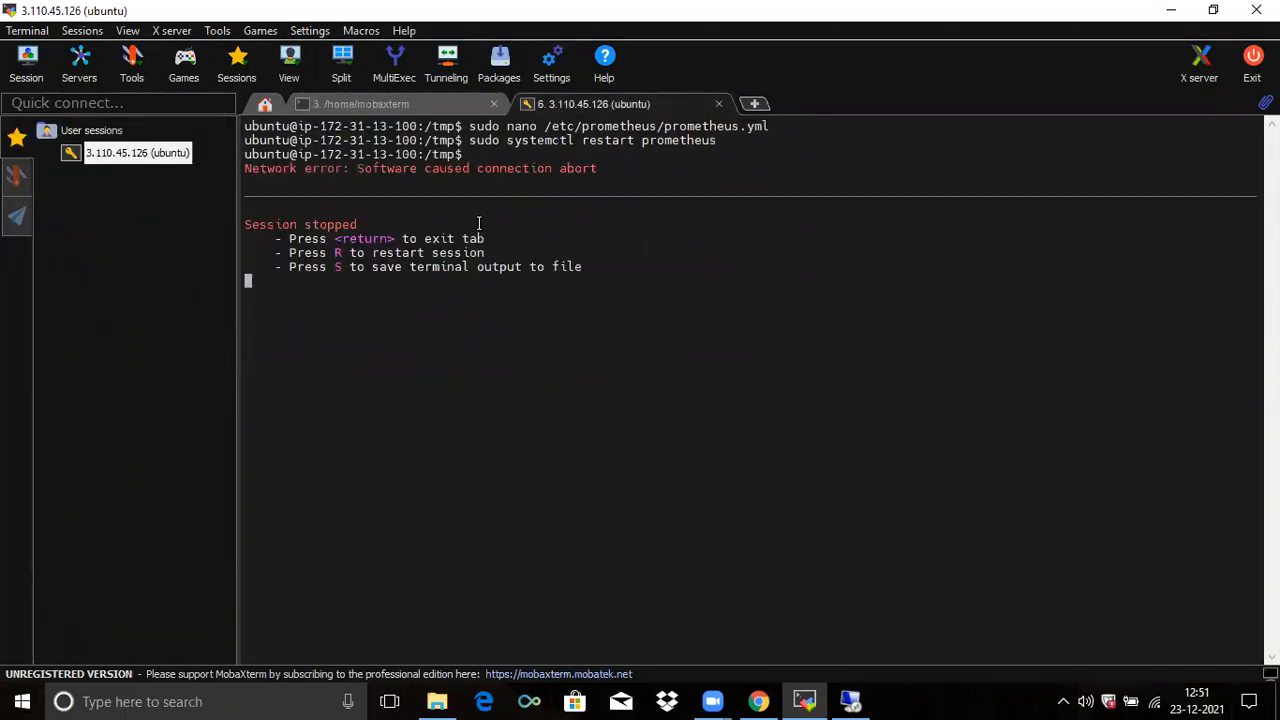
{"action": "key", "text": "r"}
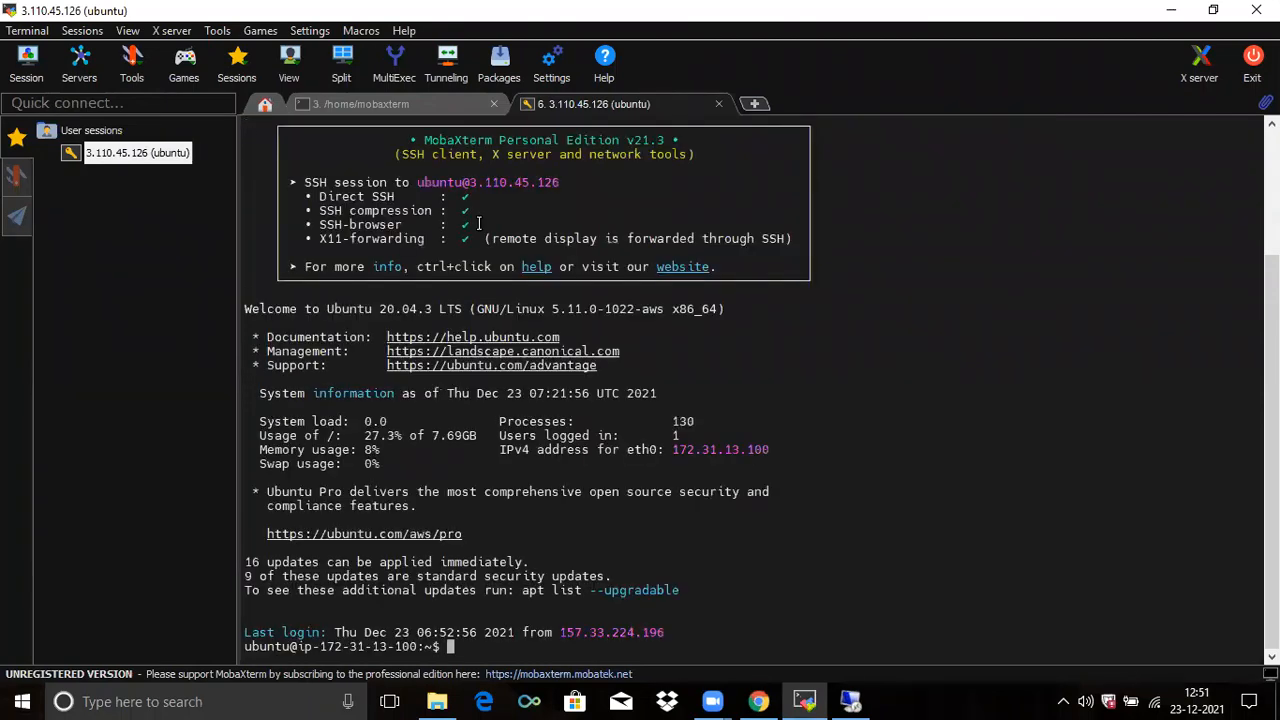
{"action": "type", "text": "cl"}
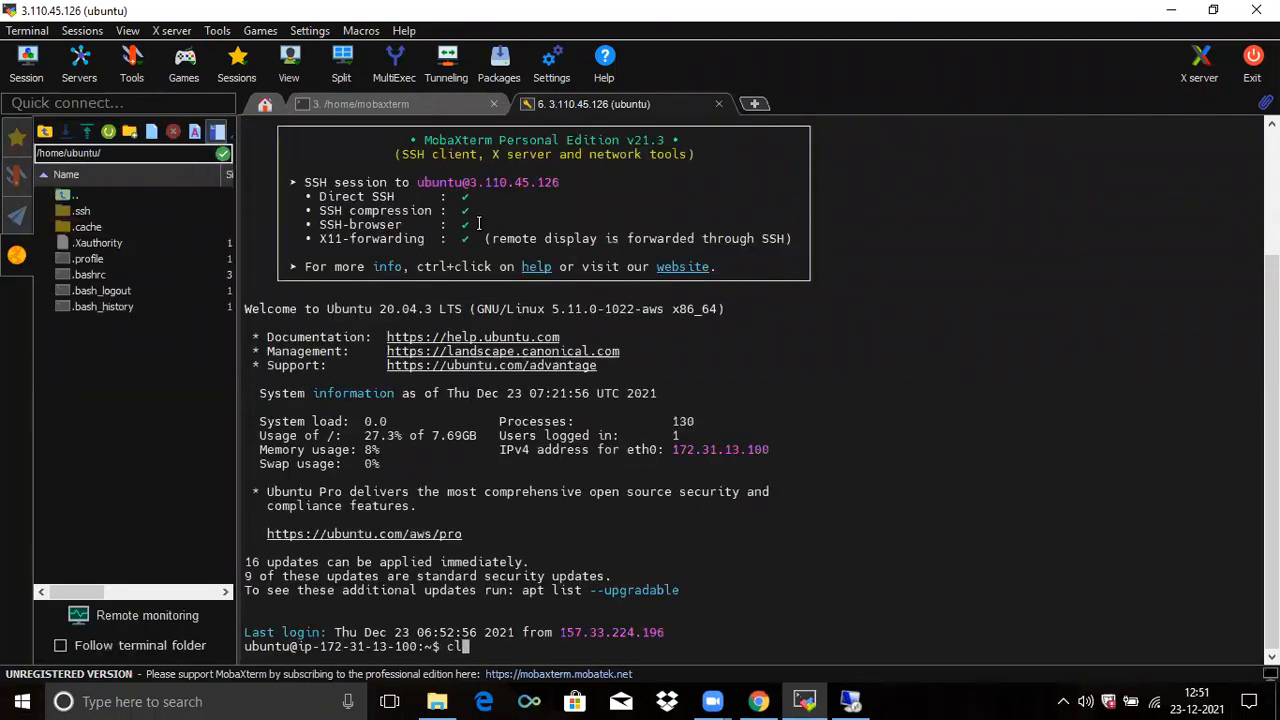
{"action": "type", "text": "ear"}
{"action": "key", "text": "Return"}
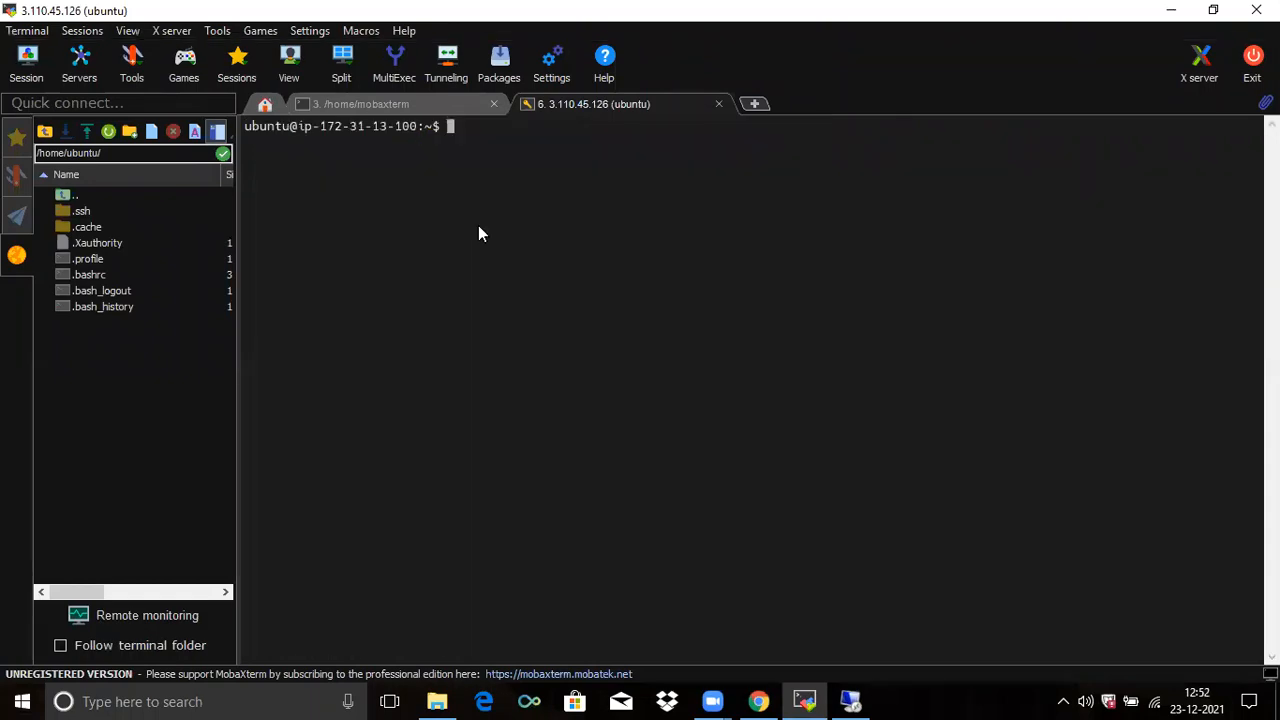
Step: Change into /tmp and paste the sudo nano /etc/prometheus/prometheus.yml command
{"action": "right_click", "coordinate": [478, 225]}
{"action": "left_click", "coordinate": [503, 239]}
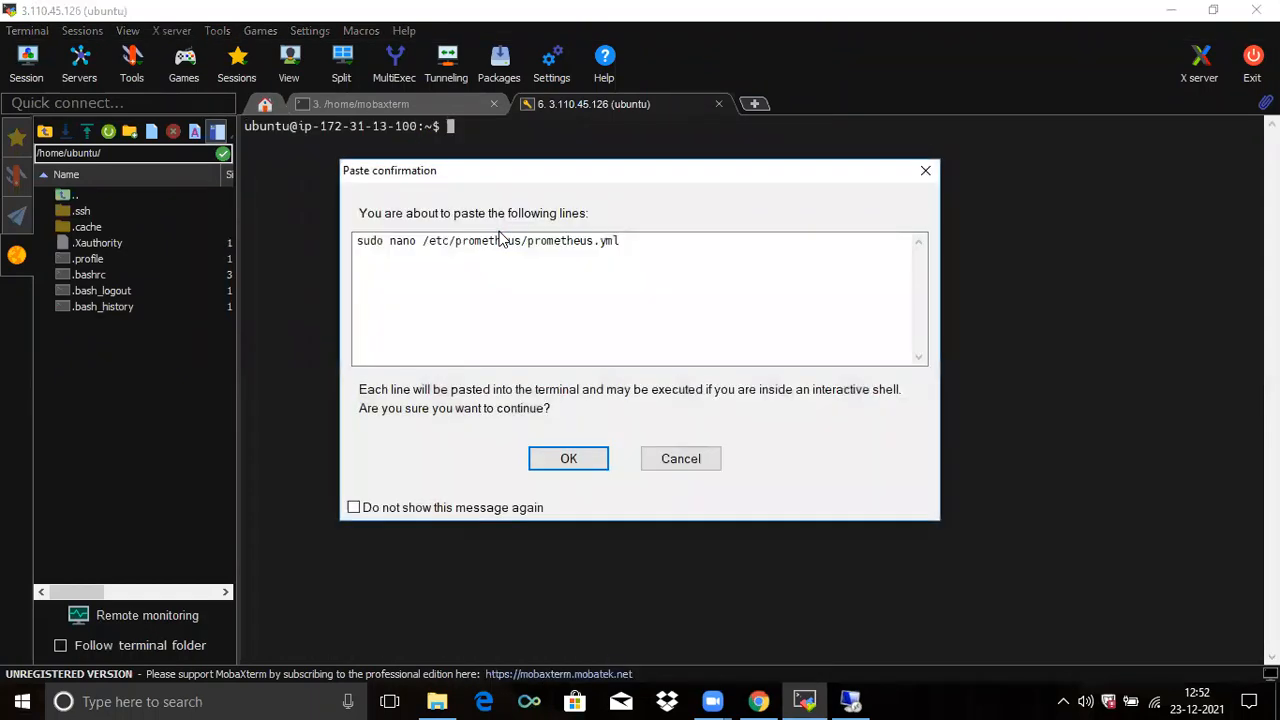
{"action": "left_click", "coordinate": [935, 168]}
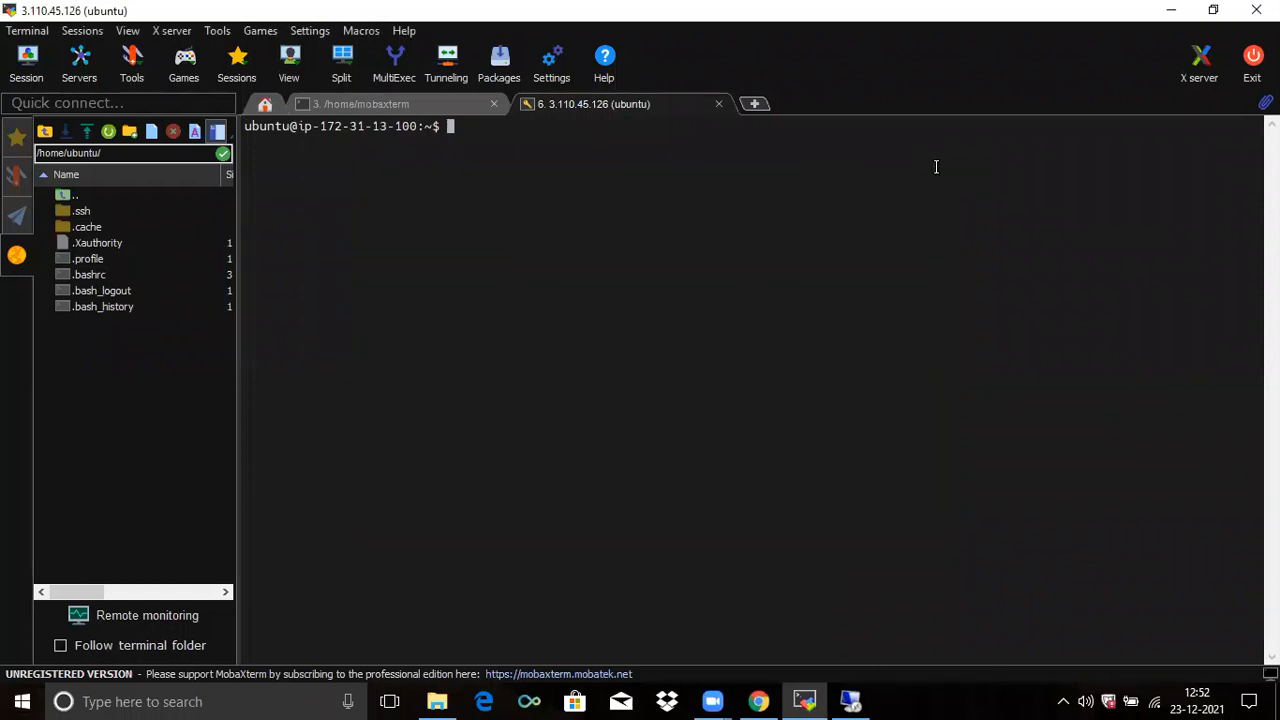
{"action": "type", "text": "cd /tmp"}
{"action": "key", "text": "Return"}
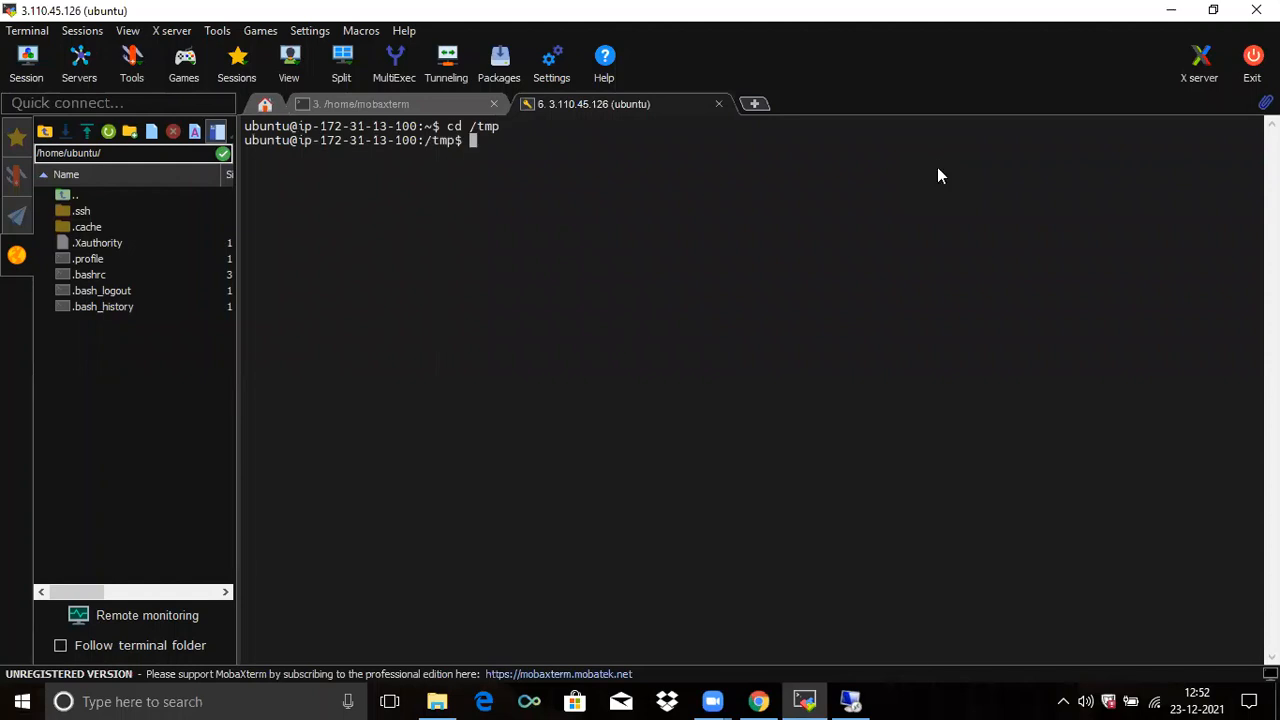
{"action": "right_click", "coordinate": [938, 172]}
{"action": "left_click", "coordinate": [975, 240]}
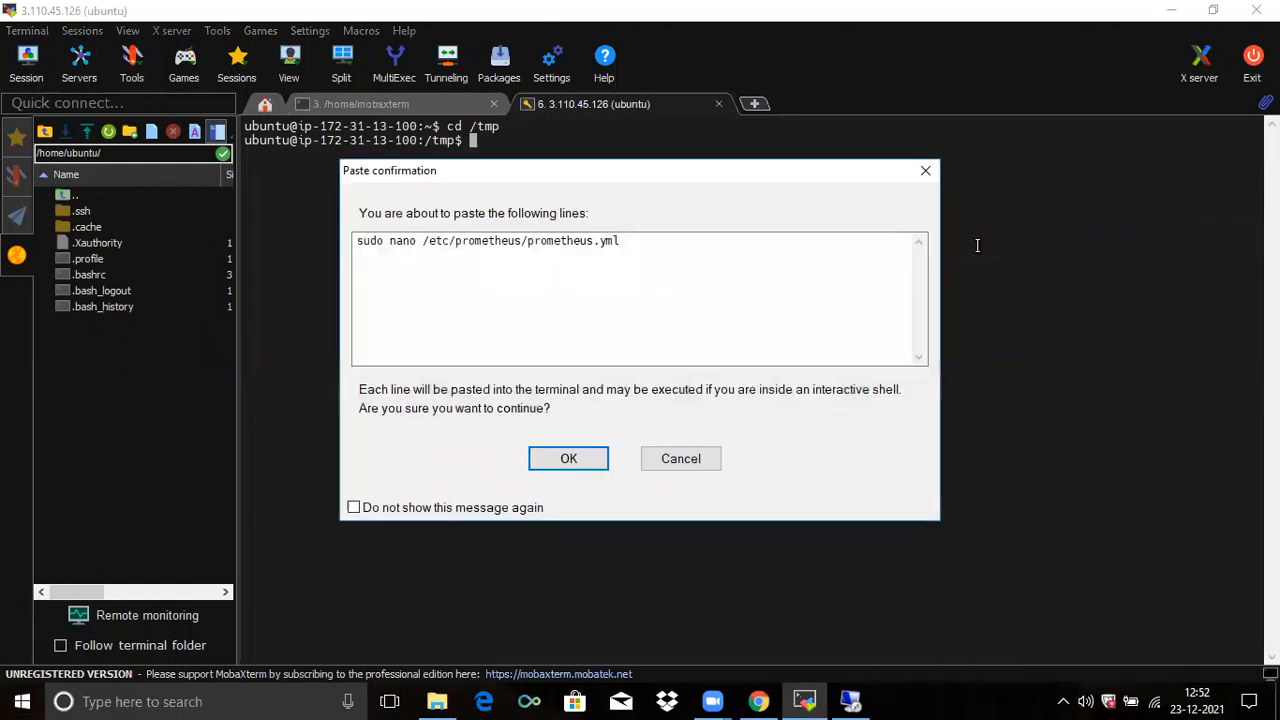
{"action": "key", "text": "Return"}
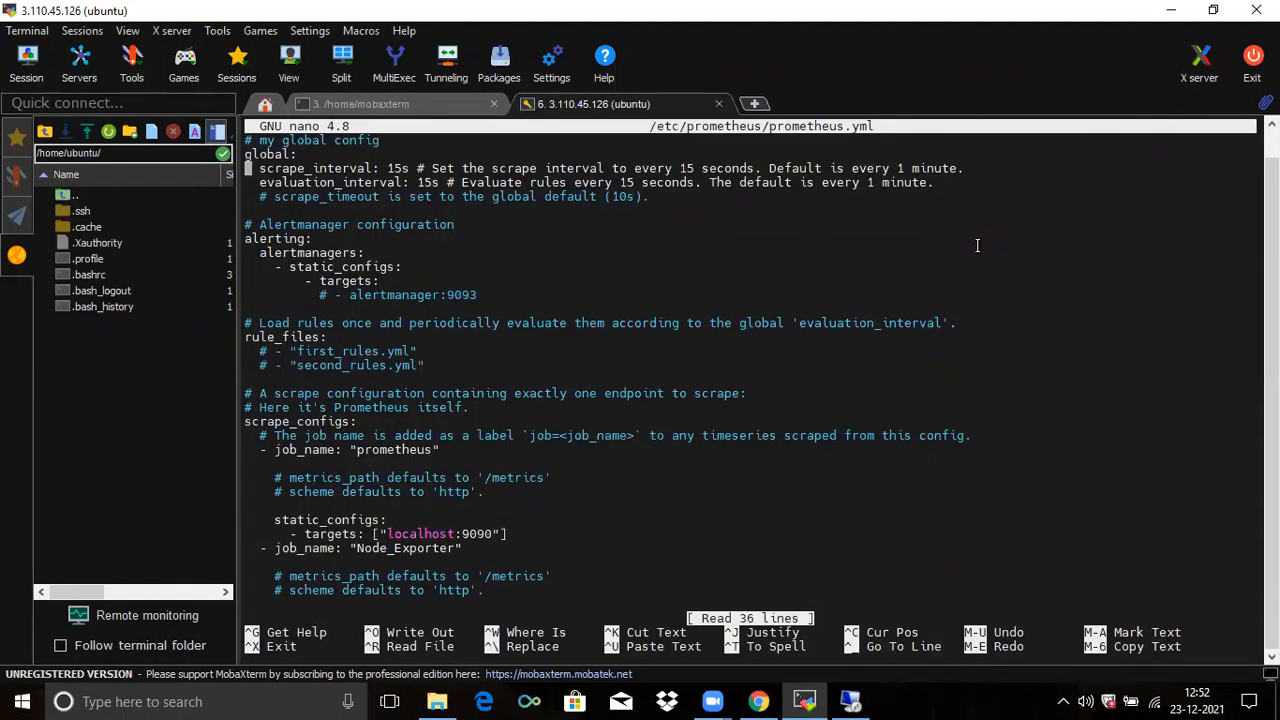
Step: Copy the Node_Exporter job block and paste a duplicate at the end of prometheus.yml
{"action": "key", "text": "Down"}
{"action": "key", "text": "Down"}
{"action": "key", "text": "Down"}
{"action": "key", "text": "Down"}
{"action": "key", "text": "Down"}
{"action": "key", "text": "Down"}
{"action": "key", "text": "Down"}
{"action": "key", "text": "Down"}
{"action": "key", "text": "Down"}
{"action": "key", "text": "Down"}
{"action": "key", "text": "Down"}
{"action": "key", "text": "Down"}
{"action": "key", "text": "Down"}
{"action": "key", "text": "Down"}
{"action": "key", "text": "Down"}
{"action": "key", "text": "Down"}
{"action": "key", "text": "Down"}
{"action": "key", "text": "Down"}
{"action": "key", "text": "Down"}
{"action": "key", "text": "Down"}
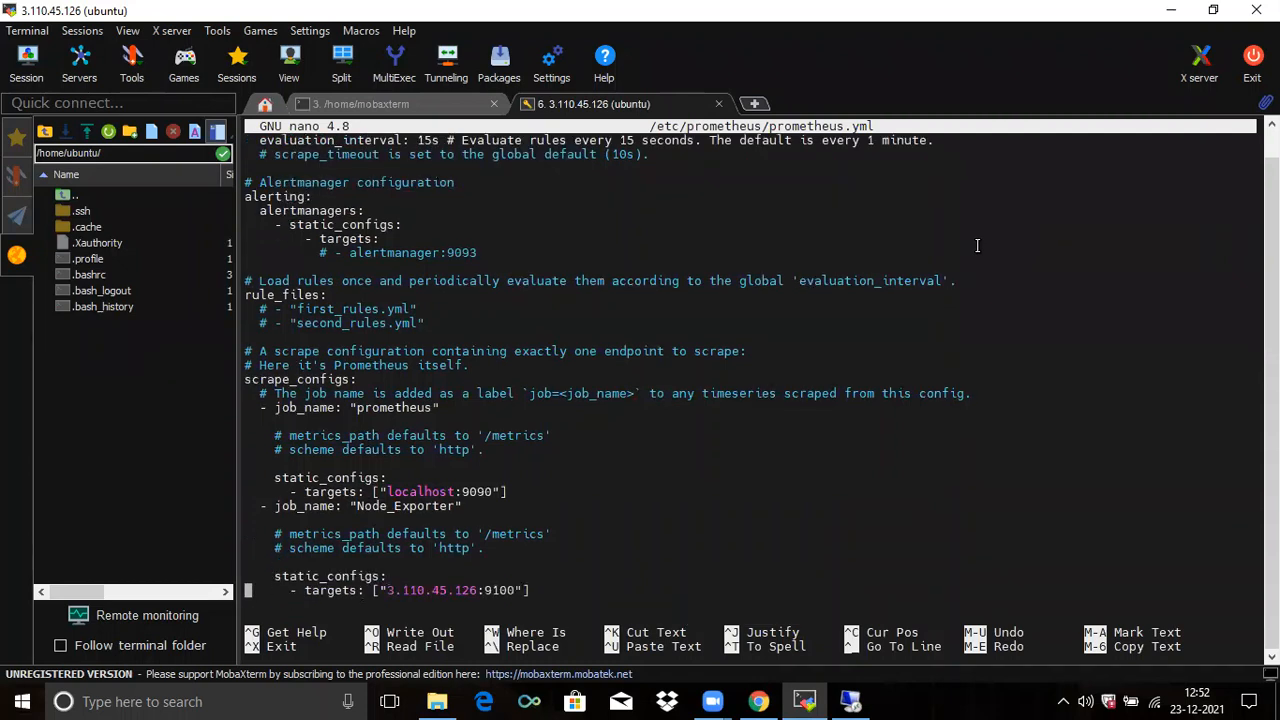
{"action": "key", "text": "Up"}
{"action": "key", "text": "Up"}
{"action": "key", "text": "Up"}
{"action": "key", "text": "Up"}
{"action": "key", "text": "Up"}
{"action": "key", "text": "Up"}
{"action": "left_click_drag", "start_coordinate": [248, 503], "coordinate": [585, 589]}
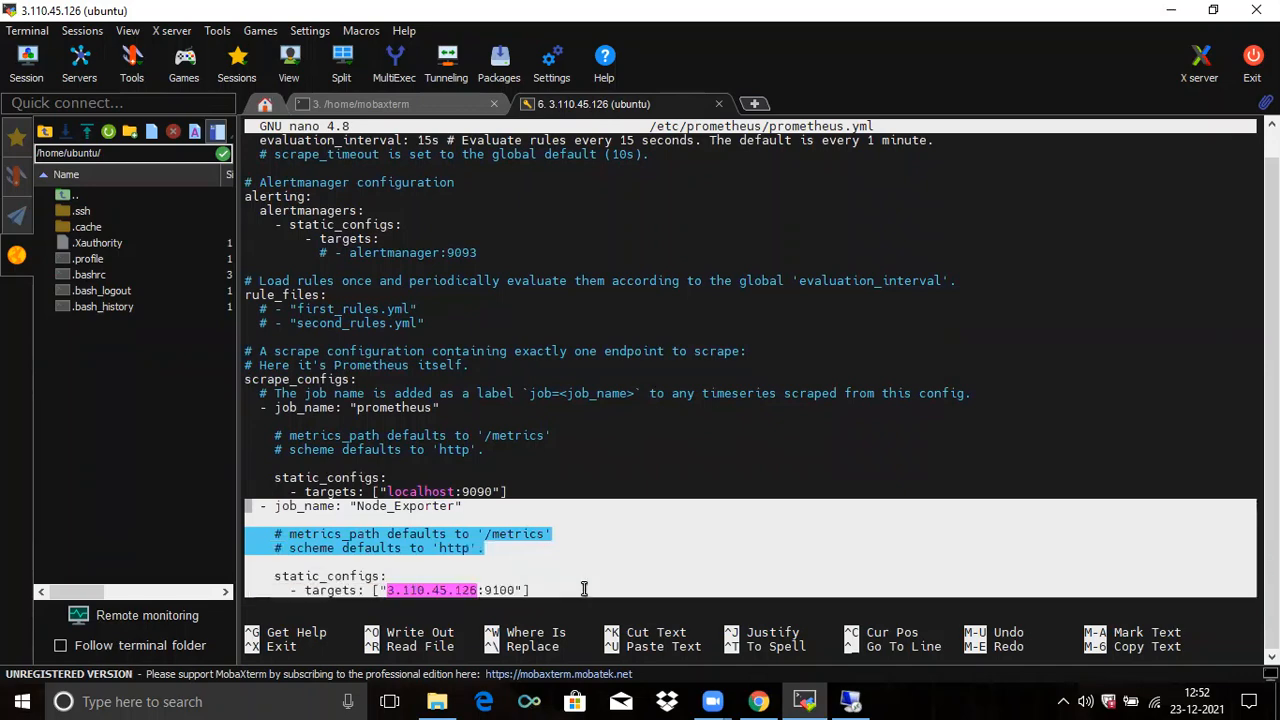
{"action": "right_click", "coordinate": [585, 589]}
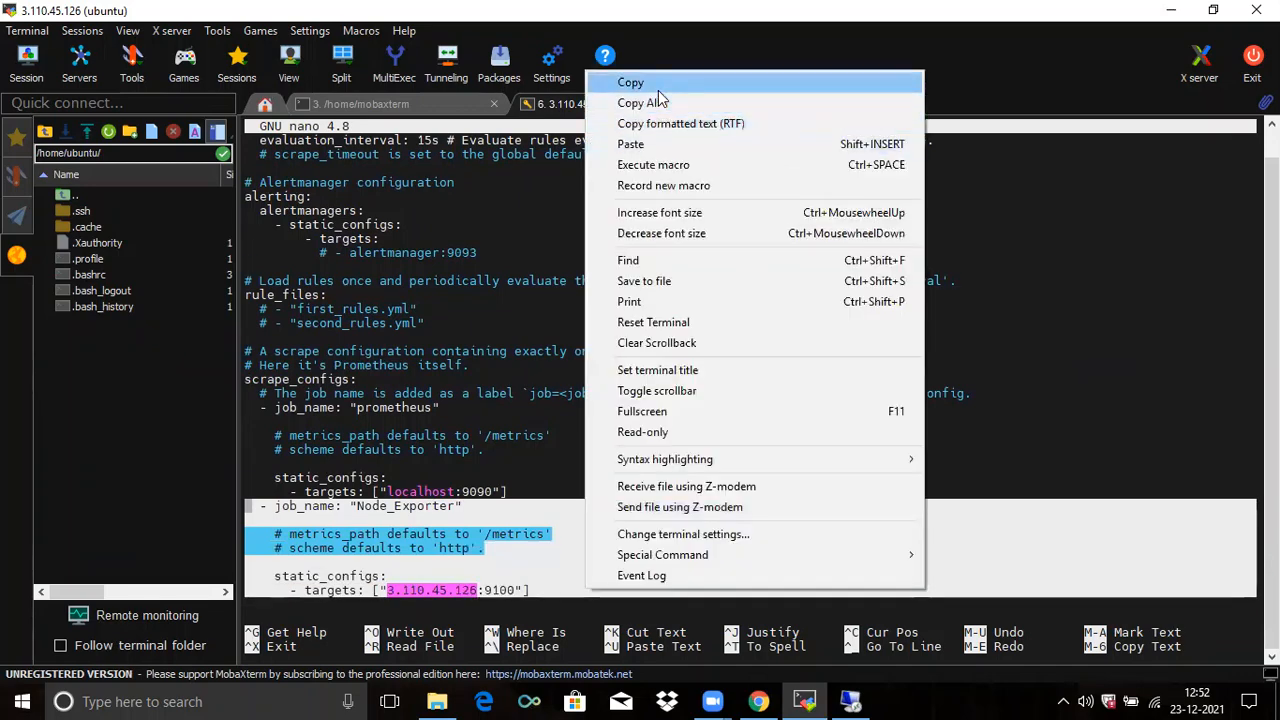
{"action": "left_click", "coordinate": [658, 86]}
{"action": "key", "text": "Down"}
{"action": "key", "text": "Down"}
{"action": "key", "text": "Down"}
{"action": "key", "text": "Down"}
{"action": "key", "text": "Down"}
{"action": "key", "text": "Down"}
{"action": "key", "text": "Down"}
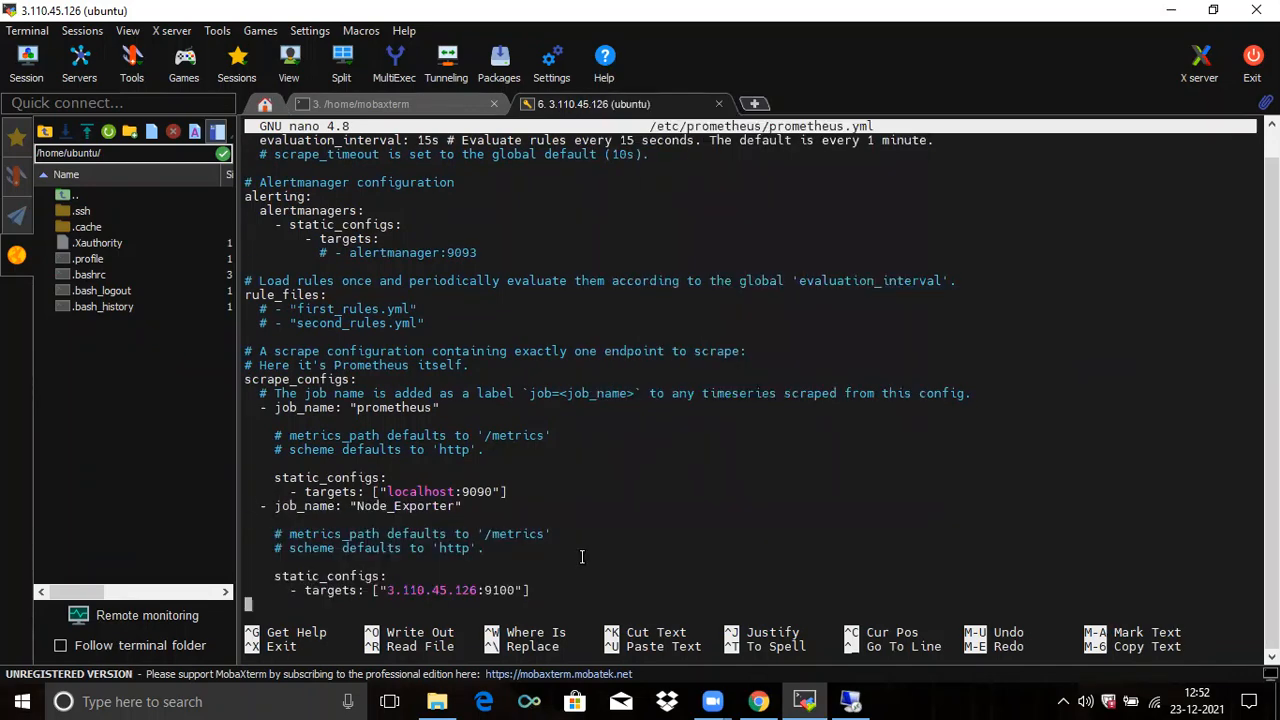
{"action": "right_click", "coordinate": [581, 557]}
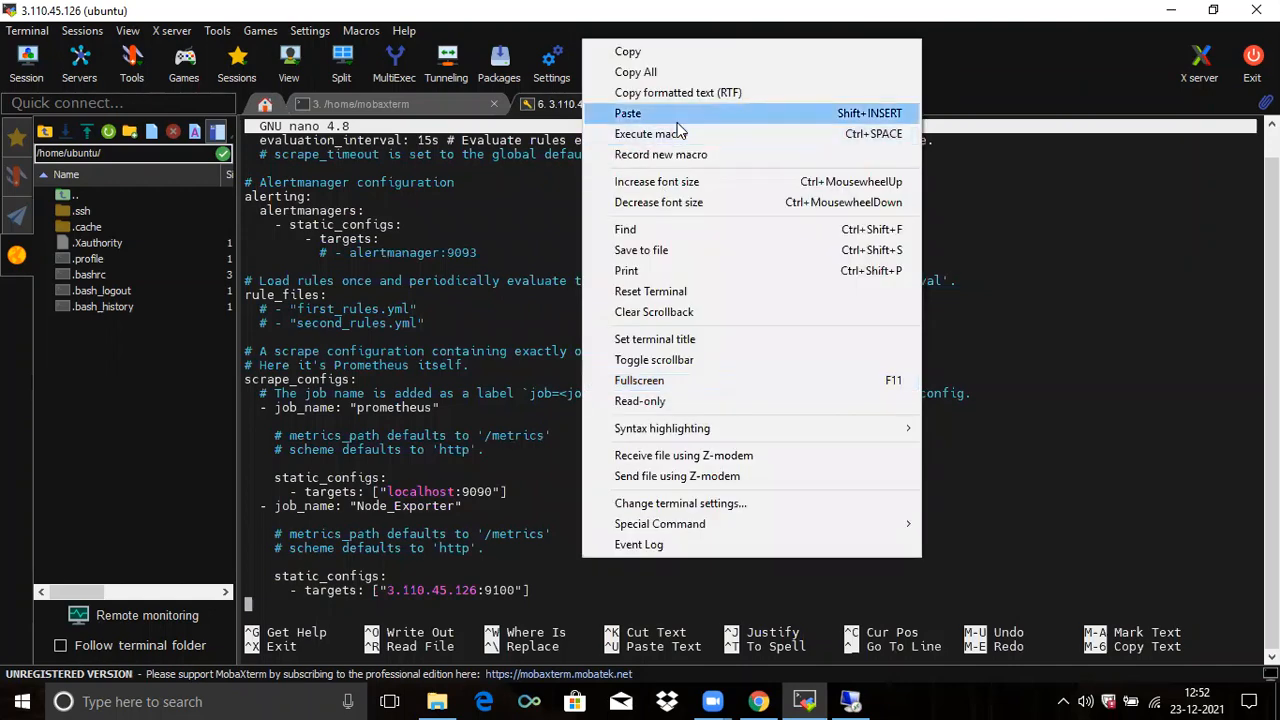
{"action": "left_click", "coordinate": [678, 118]}
{"action": "left_click", "coordinate": [568, 458]}
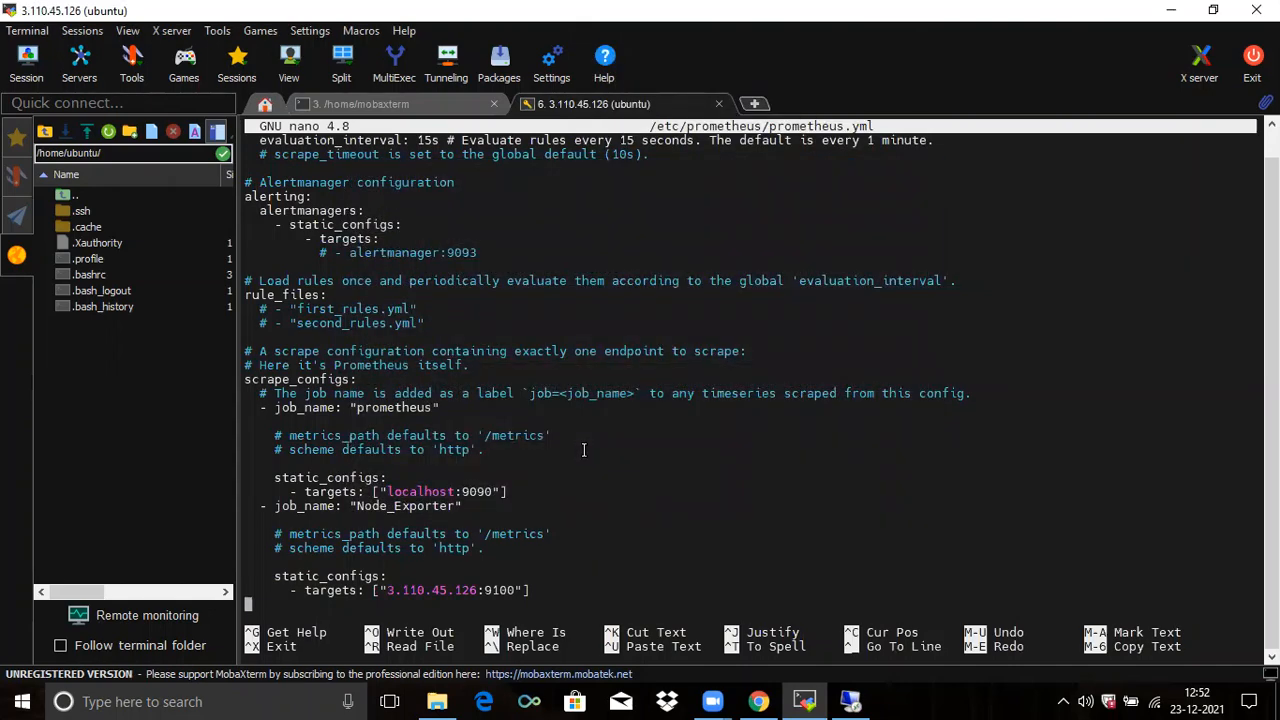
Step: Rename the duplicated job to WMI_Exporter and delete its old target IP, leaving :9100
{"action": "key", "text": "Up"}
{"action": "key", "text": "Up"}
{"action": "key", "text": "Up"}
{"action": "key", "text": "Up"}
{"action": "key", "text": "Up"}
{"action": "key", "text": "Up"}
{"action": "key", "text": "Up"}
{"action": "key", "text": "Up"}
{"action": "key", "text": "Up"}
{"action": "key", "text": "Up"}
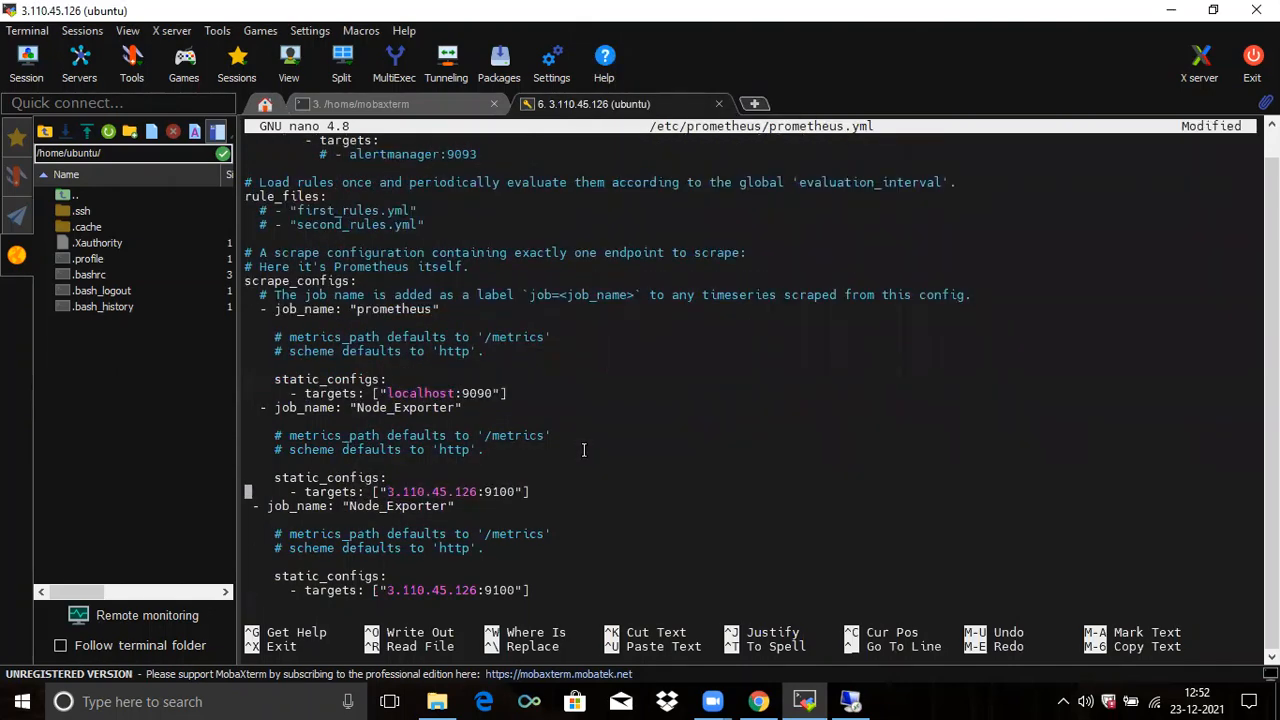
{"action": "key", "text": "Down"}
{"action": "key", "text": "Down"}
{"action": "key", "text": "Down"}
{"action": "key", "text": "Right"}
{"action": "key", "text": "Right"}
{"action": "key", "text": "Right"}
{"action": "key", "text": "Right"}
{"action": "key", "text": "Right"}
{"action": "key", "text": "Right"}
{"action": "key", "text": "Right"}
{"action": "key", "text": "Right"}
{"action": "key", "text": "Right"}
{"action": "key", "text": "Right"}
{"action": "key", "text": "Right"}
{"action": "key", "text": "Right"}
{"action": "key", "text": "Right"}
{"action": "key", "text": "Right"}
{"action": "key", "text": "Right"}
{"action": "key", "text": "Right"}
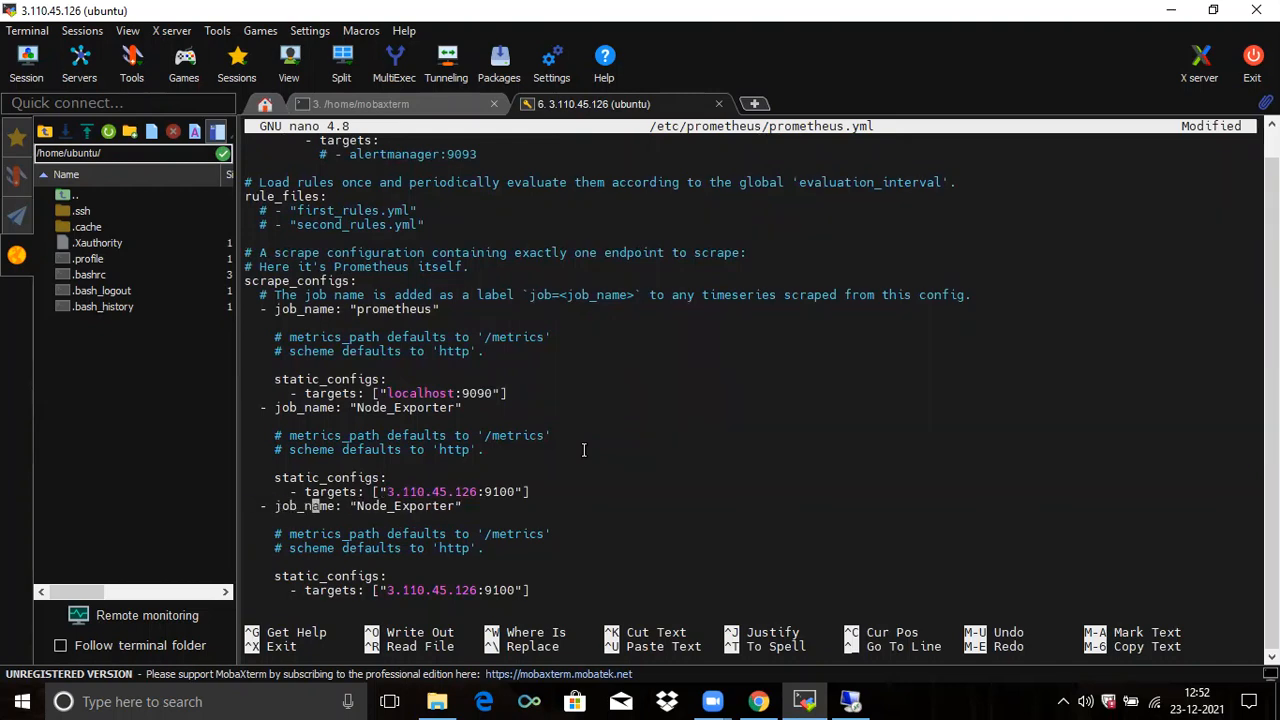
{"action": "key", "text": "Right"}
{"action": "key", "text": "Right"}
{"action": "key", "text": "BackSpace"}
{"action": "key", "text": "BackSpace"}
{"action": "key", "text": "BackSpace"}
{"action": "key", "text": "BackSpace"}
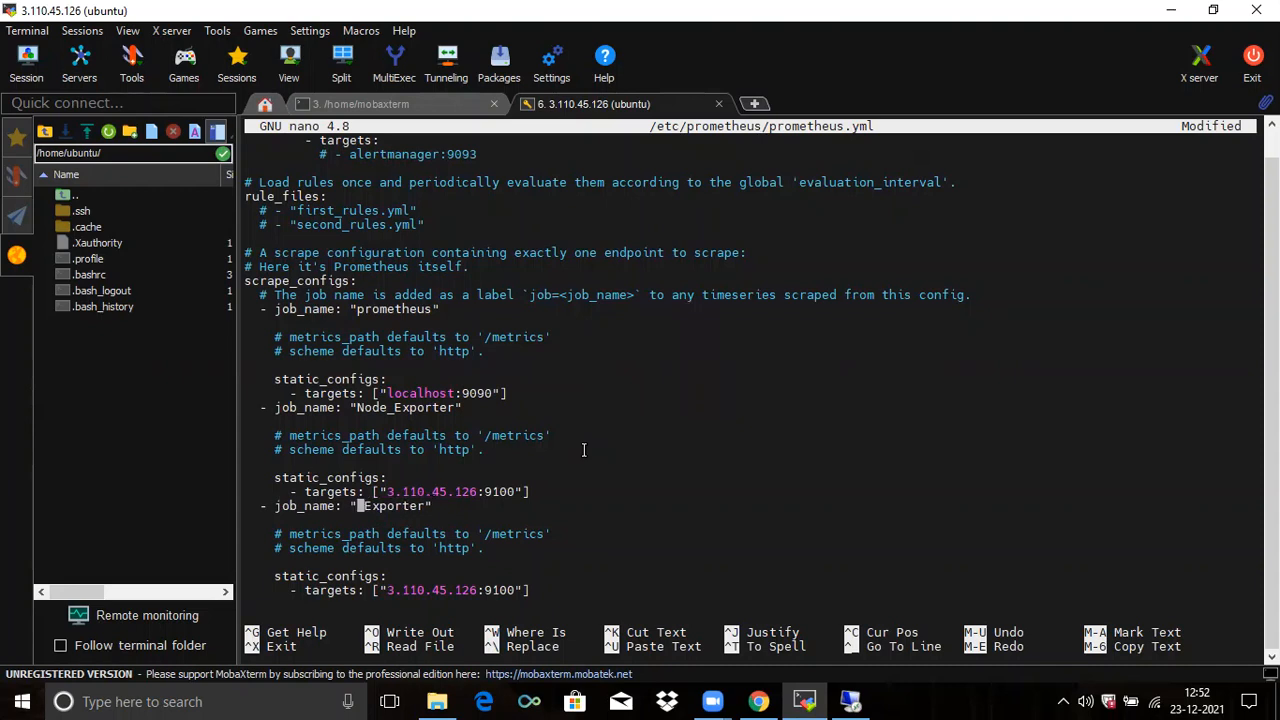
{"action": "type", "text": "WMI"}
{"action": "key", "text": "Down"}
{"action": "key", "text": "Down"}
{"action": "key", "text": "Down"}
{"action": "key", "text": "Down"}
{"action": "key", "text": "Down"}
{"action": "key", "text": "Down"}
{"action": "key", "text": "Right"}
{"action": "key", "text": "Right"}
{"action": "key", "text": "Right"}
{"action": "key", "text": "Right"}
{"action": "key", "text": "Right"}
{"action": "key", "text": "Right"}
{"action": "key", "text": "Right"}
{"action": "key", "text": "Right"}
{"action": "key", "text": "Right"}
{"action": "key", "text": "Right"}
{"action": "key", "text": "Right"}
{"action": "key", "text": "Right"}
{"action": "key", "text": "Right"}
{"action": "key", "text": "BackSpace"}
{"action": "key", "text": "BackSpace"}
{"action": "key", "text": "BackSpace"}
{"action": "key", "text": "BackSpace"}
{"action": "key", "text": "BackSpace"}
{"action": "key", "text": "BackSpace"}
{"action": "key", "text": "BackSpace"}
{"action": "key", "text": "BackSpace"}
{"action": "key", "text": "BackSpace"}
{"action": "key", "text": "BackSpace"}
{"action": "key", "text": "BackSpace"}
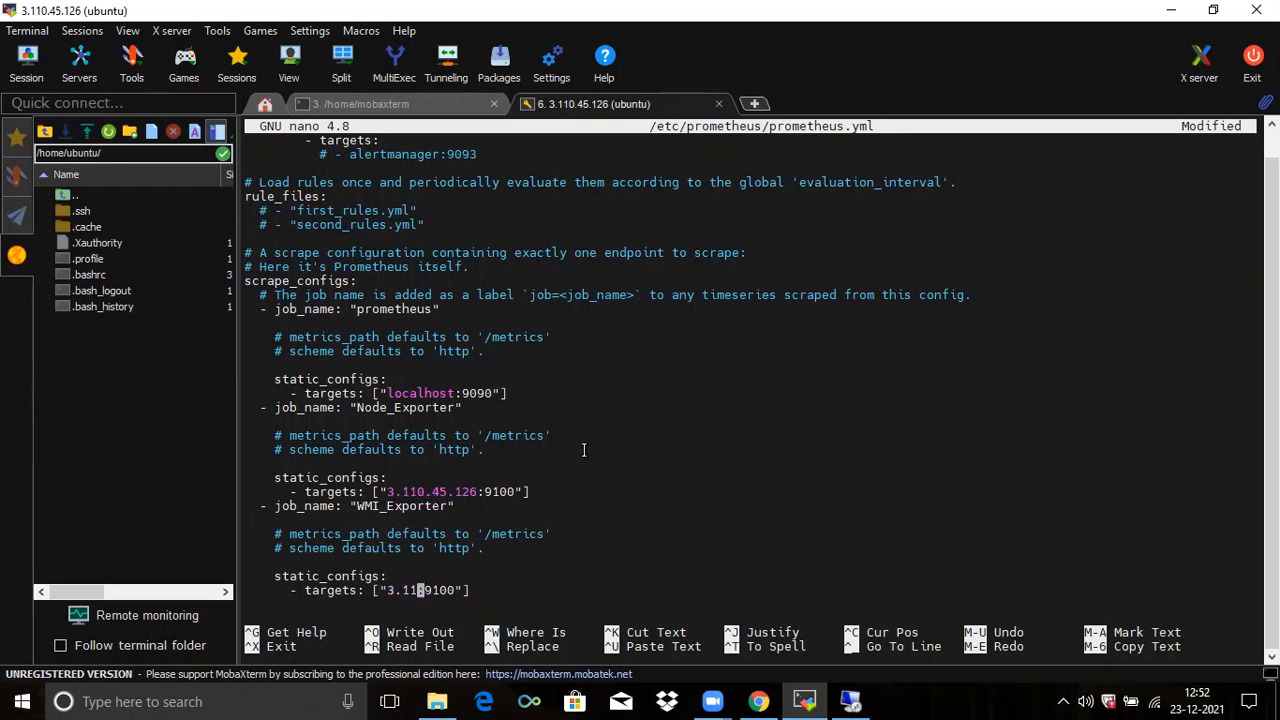
{"action": "key", "text": "BackSpace"}
{"action": "left_click", "coordinate": [760, 700]}
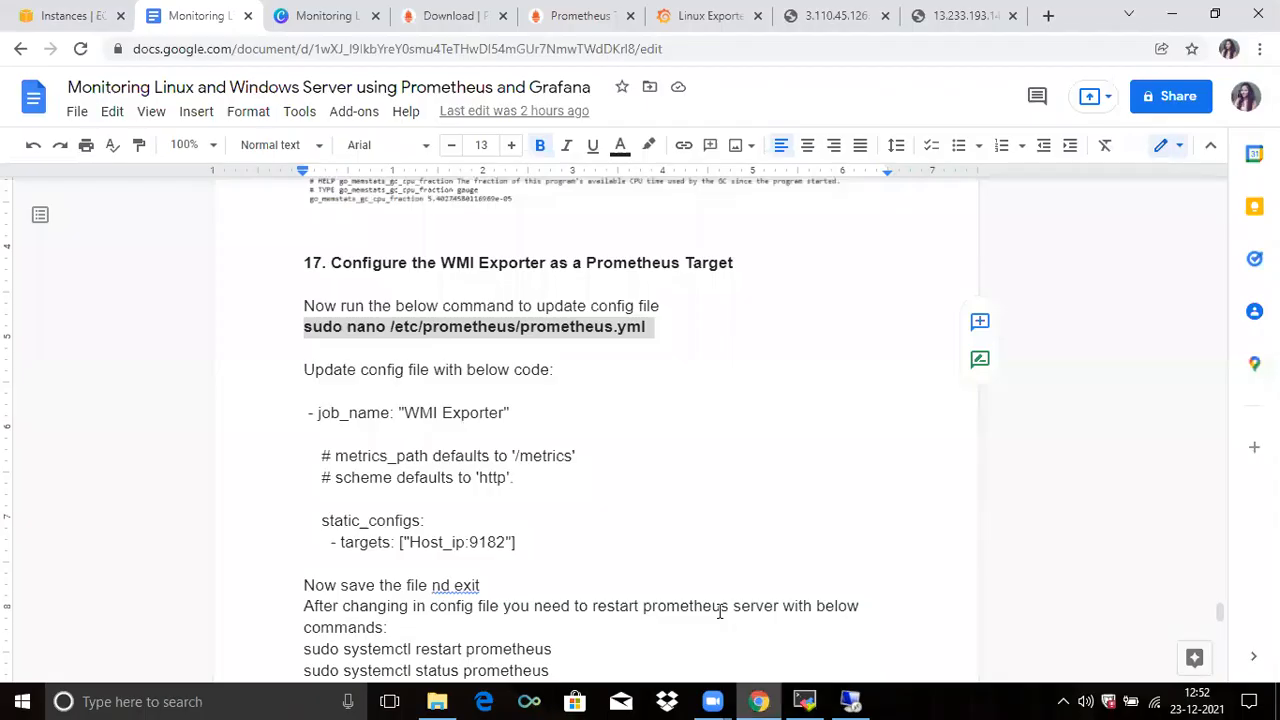
Step: Copy the Windows instance's public IPv4 address 13.233.193.147 from the EC2 Instances page
{"action": "left_click", "coordinate": [14, 12]}
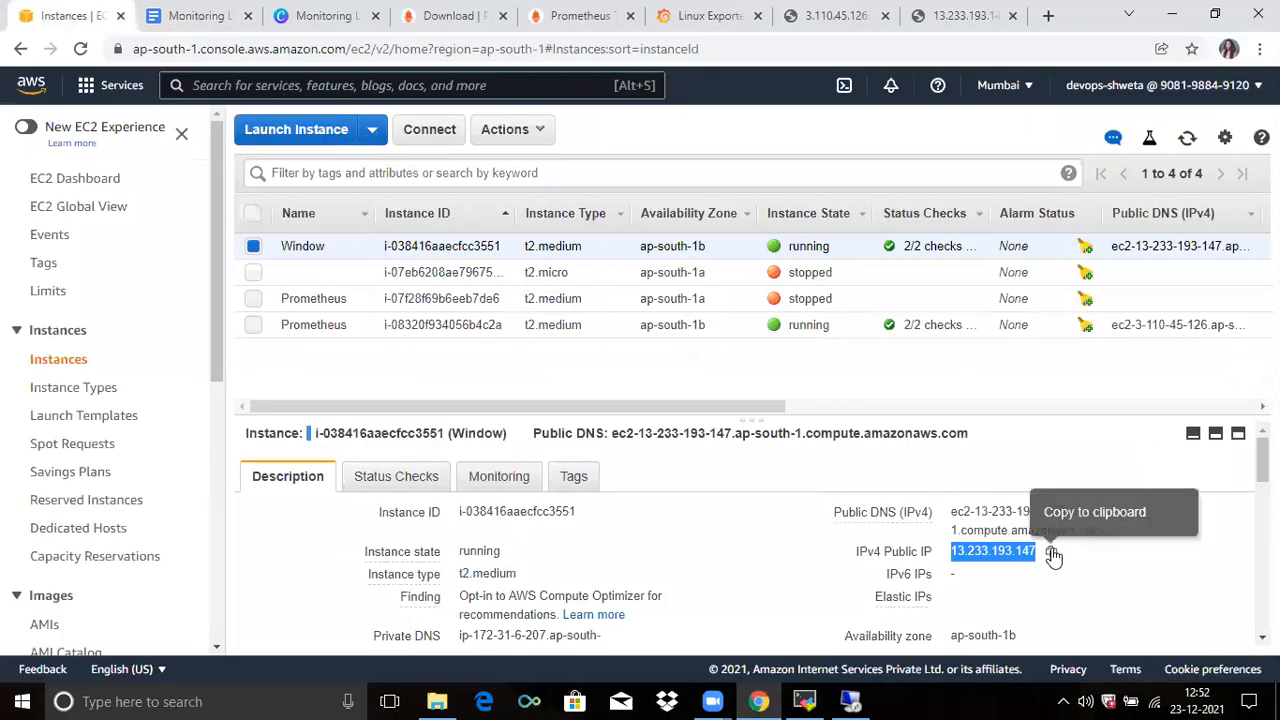
{"action": "left_click", "coordinate": [1051, 551]}
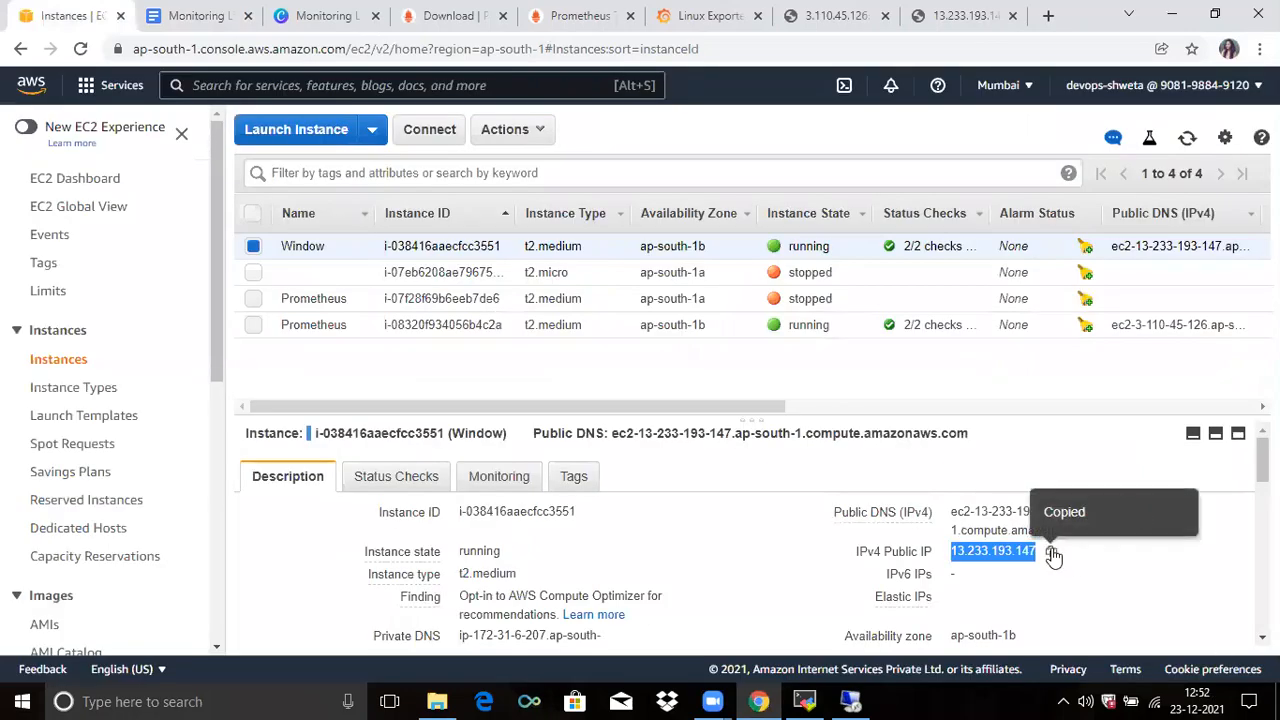
{"action": "left_click", "coordinate": [804, 700]}
{"action": "right_click", "coordinate": [390, 594]}
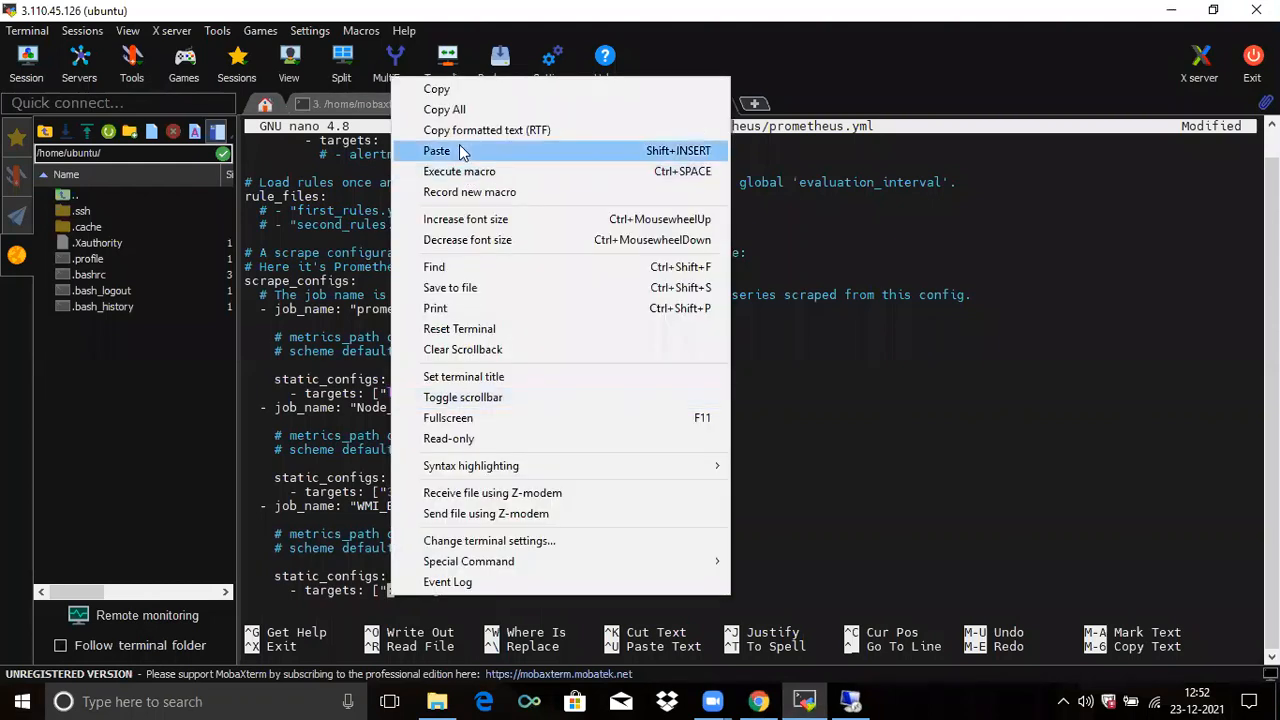
Step: Set the WMI_Exporter target to 13.233.193.147:9182
{"action": "left_click", "coordinate": [456, 146]}
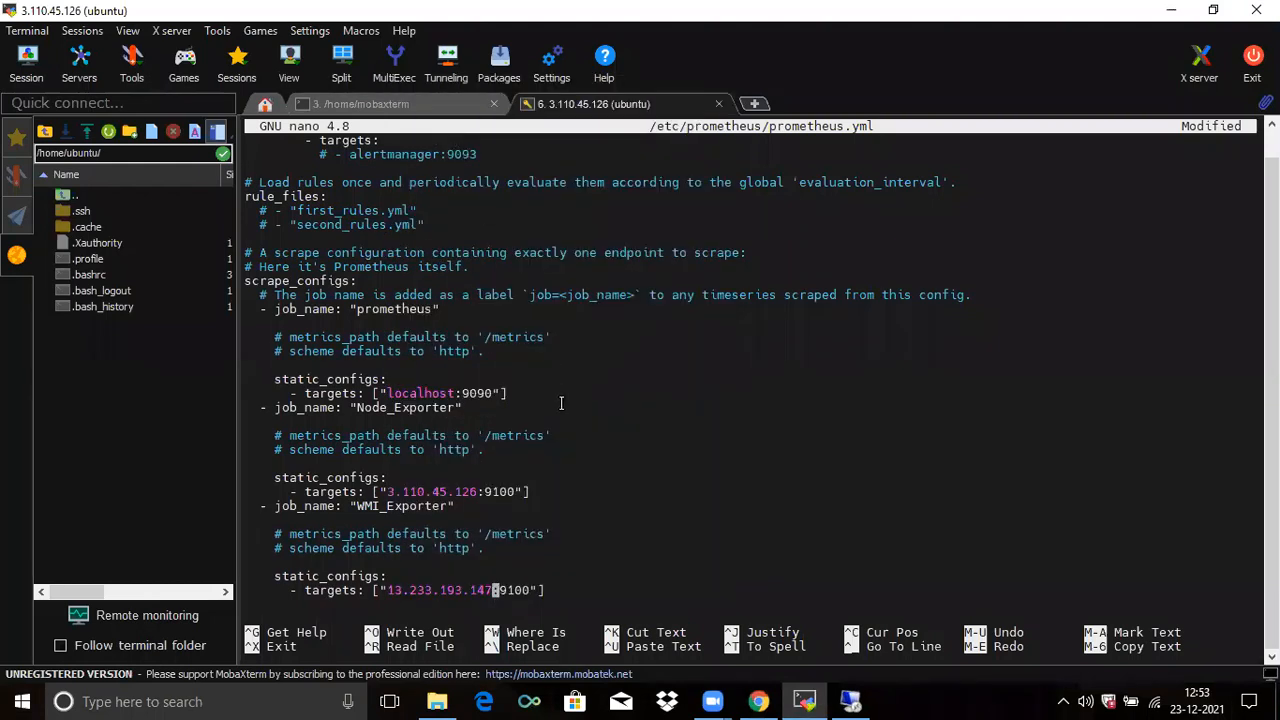
{"action": "key", "text": "Right"}
{"action": "key", "text": "Right"}
{"action": "key", "text": "Right"}
{"action": "key", "text": "Right"}
{"action": "key", "text": "Right"}
{"action": "key", "text": "BackSpace"}
{"action": "key", "text": "BackSpace"}
{"action": "type", "text": "98"}
{"action": "key", "text": "BackSpace"}
{"action": "key", "text": "BackSpace"}
{"action": "type", "text": "82"}
Step: Save prometheus.yml and exit nano back to the /tmp prompt
{"action": "key", "text": "ctrl+x"}
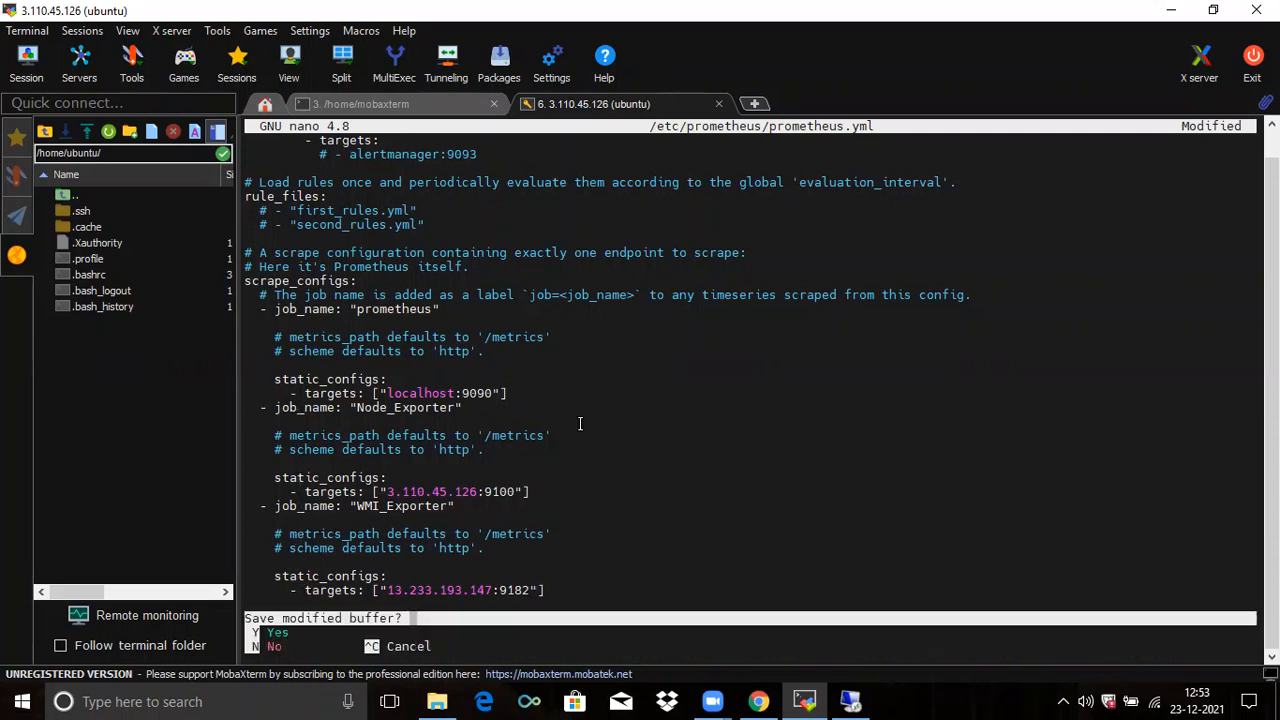
{"action": "key", "text": "y"}
{"action": "key", "text": "Return"}
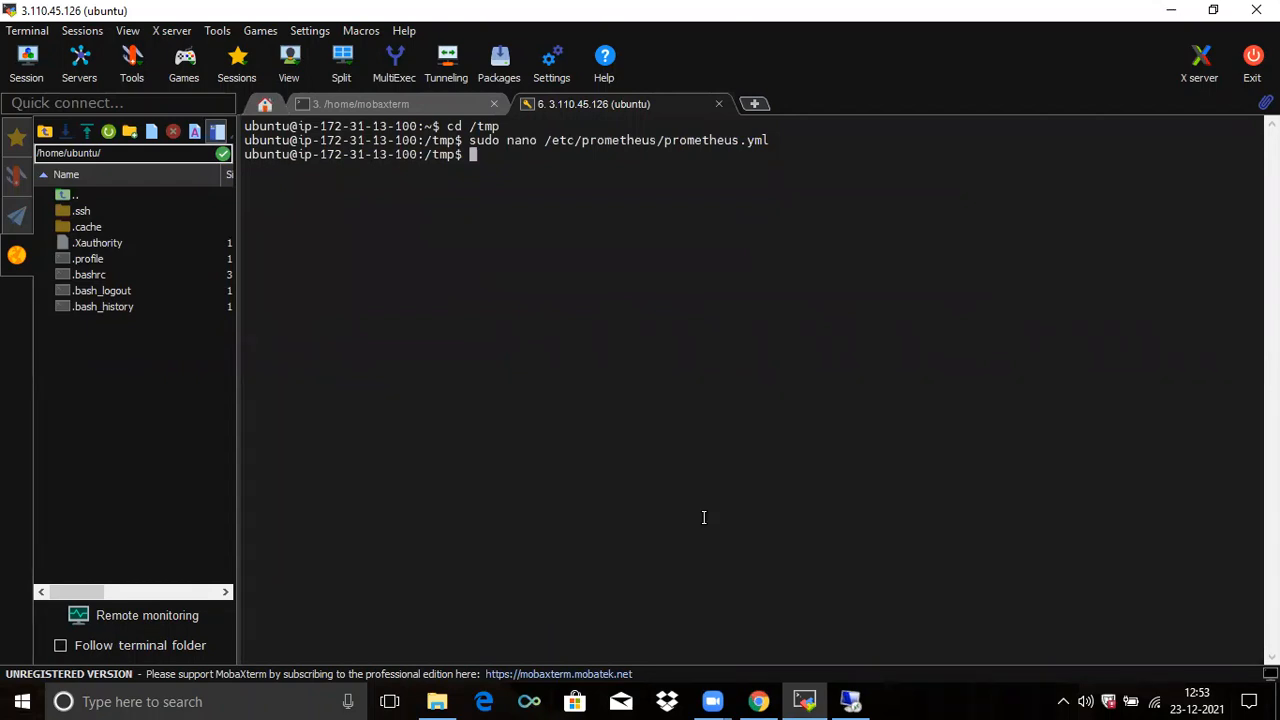
{"action": "left_click", "coordinate": [757, 700]}
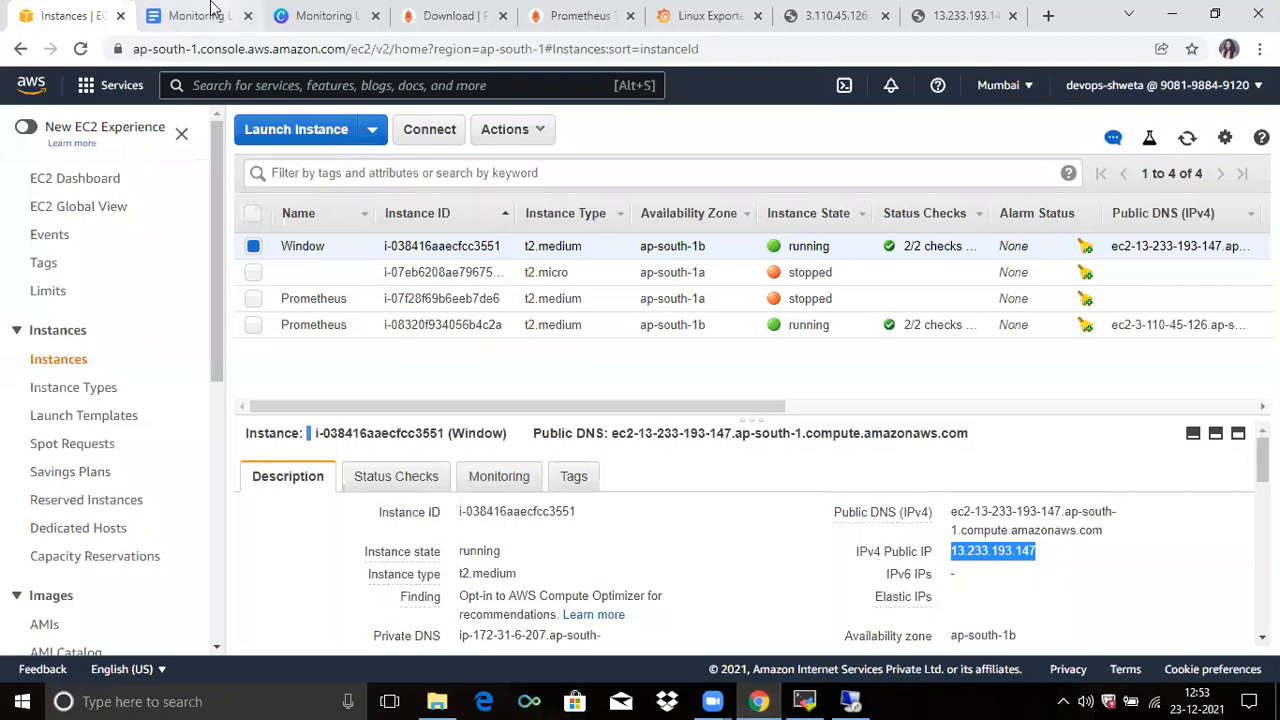
Step: Copy 'sudo systemctl restart prometheus' from the setup notes and run it in the terminal
{"action": "left_click", "coordinate": [207, 14]}
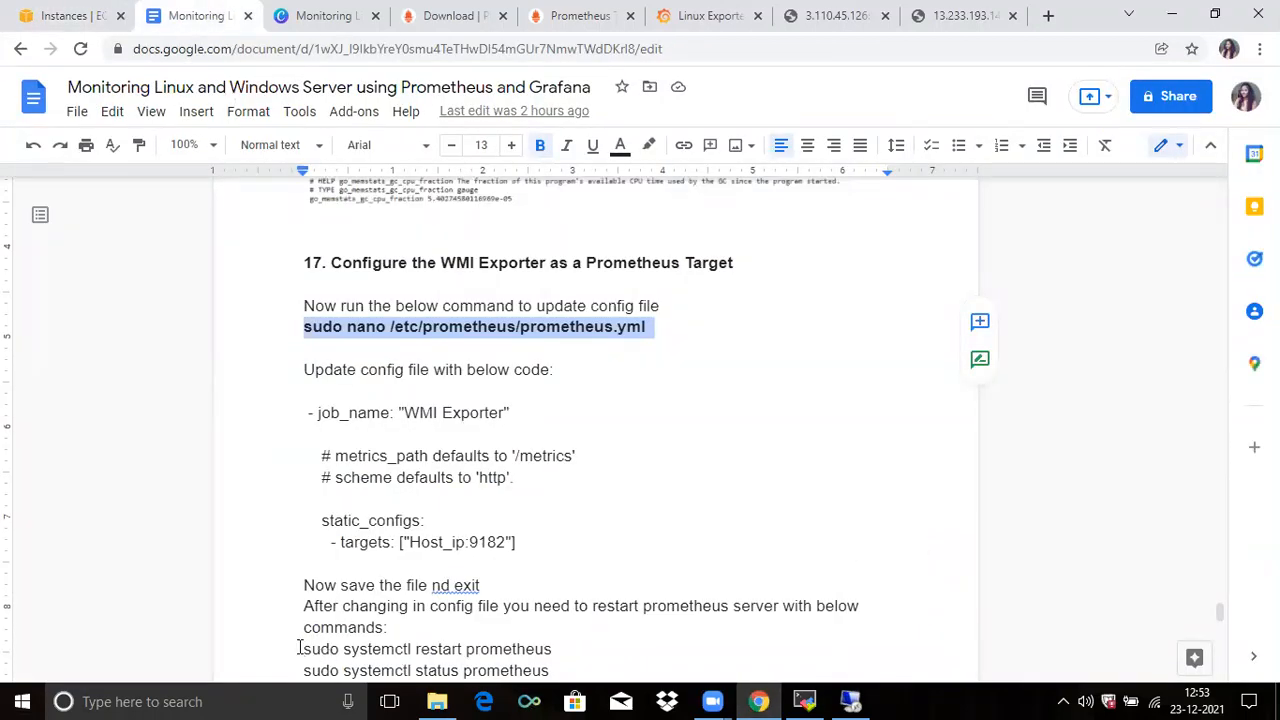
{"action": "left_click_drag", "start_coordinate": [298, 648], "coordinate": [573, 651]}
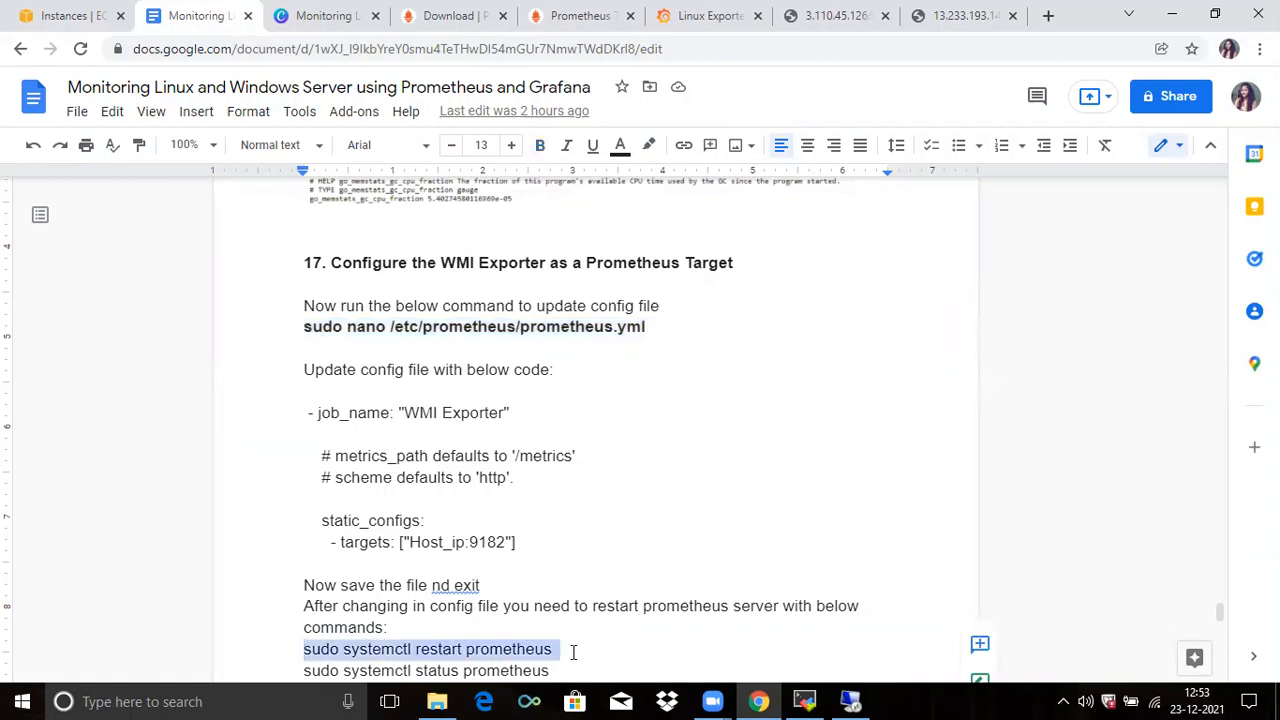
{"action": "left_click", "coordinate": [804, 701]}
{"action": "right_click", "coordinate": [622, 307]}
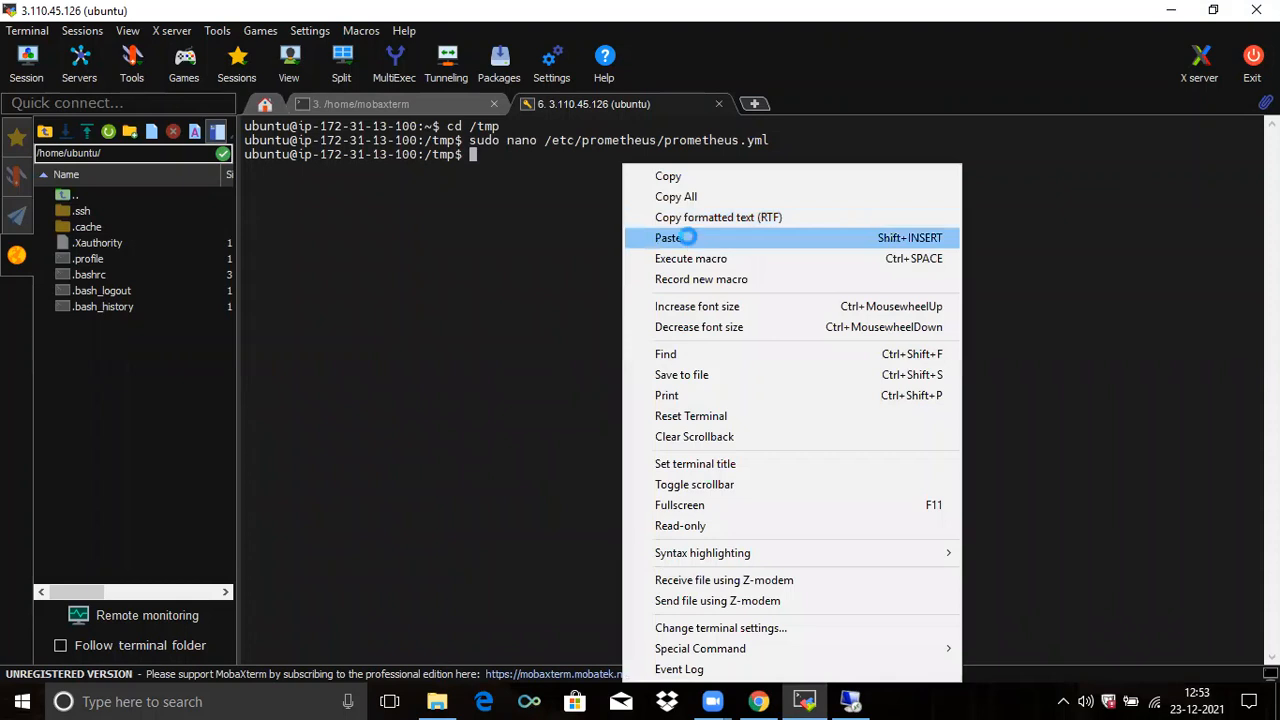
{"action": "left_click", "coordinate": [686, 237]}
{"action": "key", "text": "Return"}
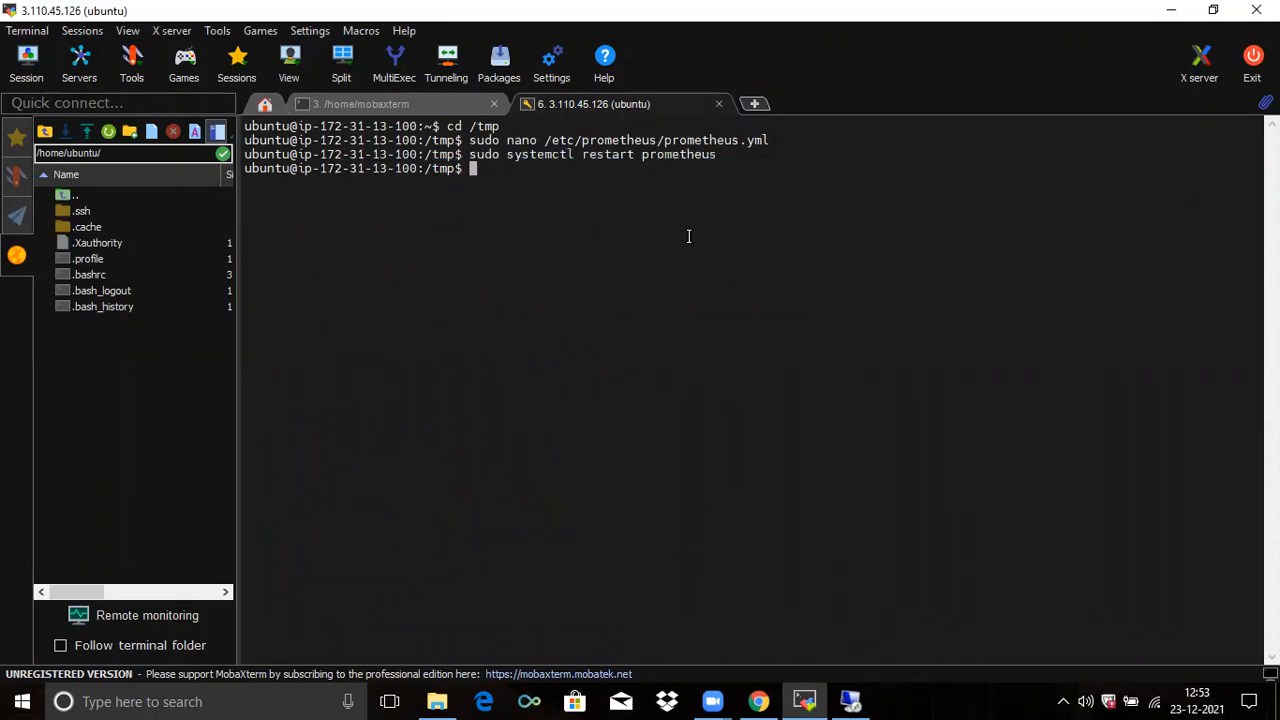
Step: Run 'sudo systemctl status prometheus' to confirm the service is active (running)
{"action": "key", "text": "Up"}
{"action": "key", "text": "Left"}
{"action": "key", "text": "Left"}
{"action": "key", "text": "Left"}
{"action": "key", "text": "Left"}
{"action": "key", "text": "Left"}
{"action": "key", "text": "Left"}
{"action": "key", "text": "Left"}
{"action": "key", "text": "Left"}
{"action": "key", "text": "Left"}
{"action": "key", "text": "Left"}
{"action": "key", "text": "Left"}
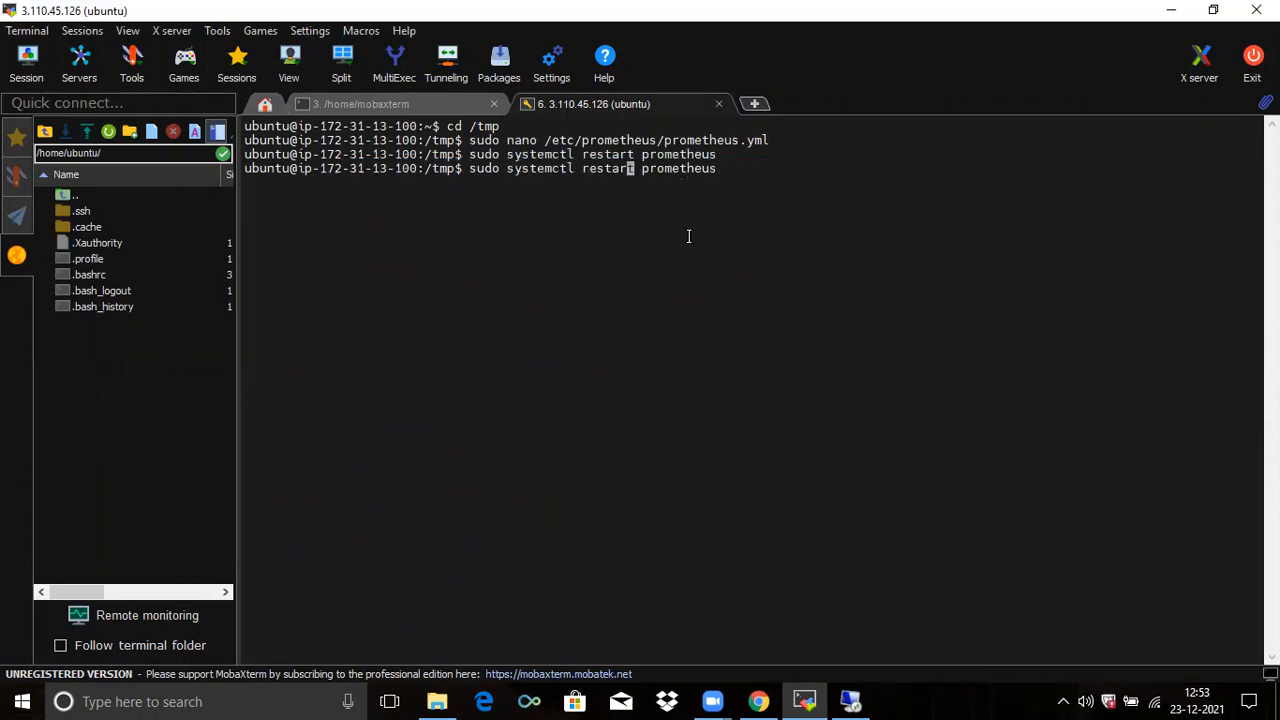
{"action": "key", "text": "BackSpace"}
{"action": "key", "text": "BackSpace"}
{"action": "key", "text": "BackSpace"}
{"action": "key", "text": "BackSpace"}
{"action": "key", "text": "BackSpace"}
{"action": "key", "text": "BackSpace"}
{"action": "key", "text": "BackSpace"}
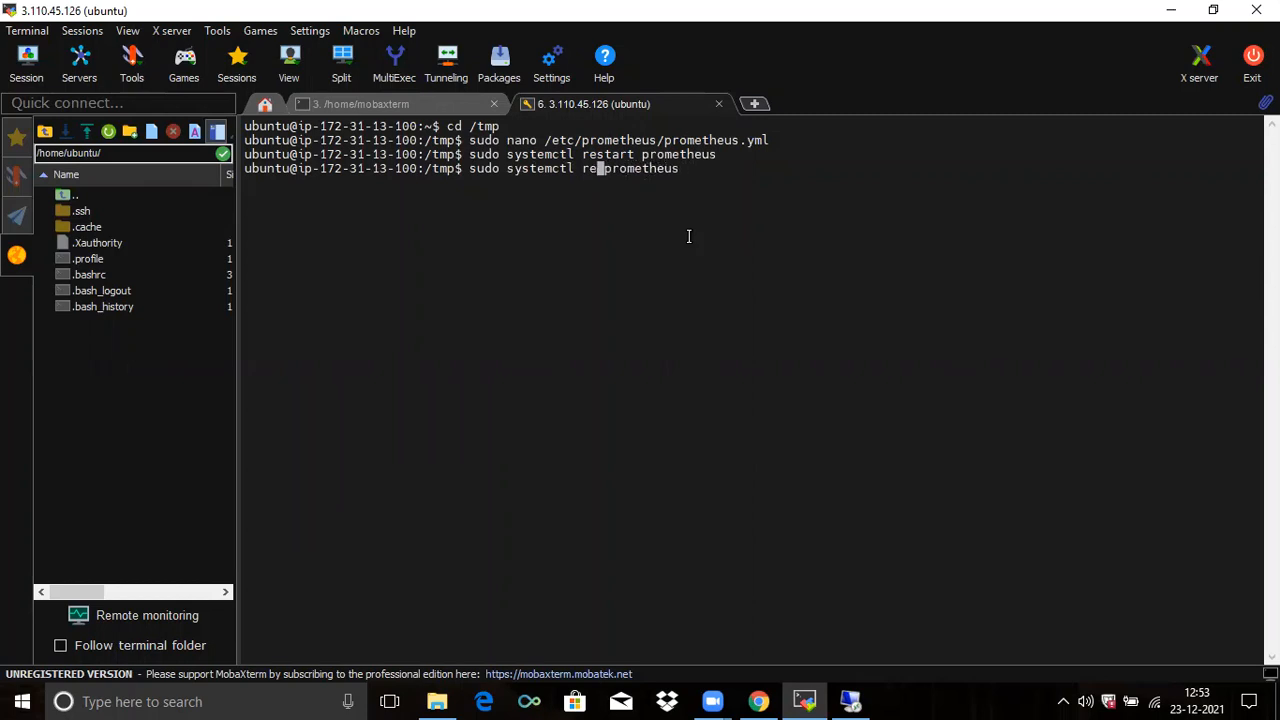
{"action": "type", "text": "status"}
{"action": "key", "text": "Return"}
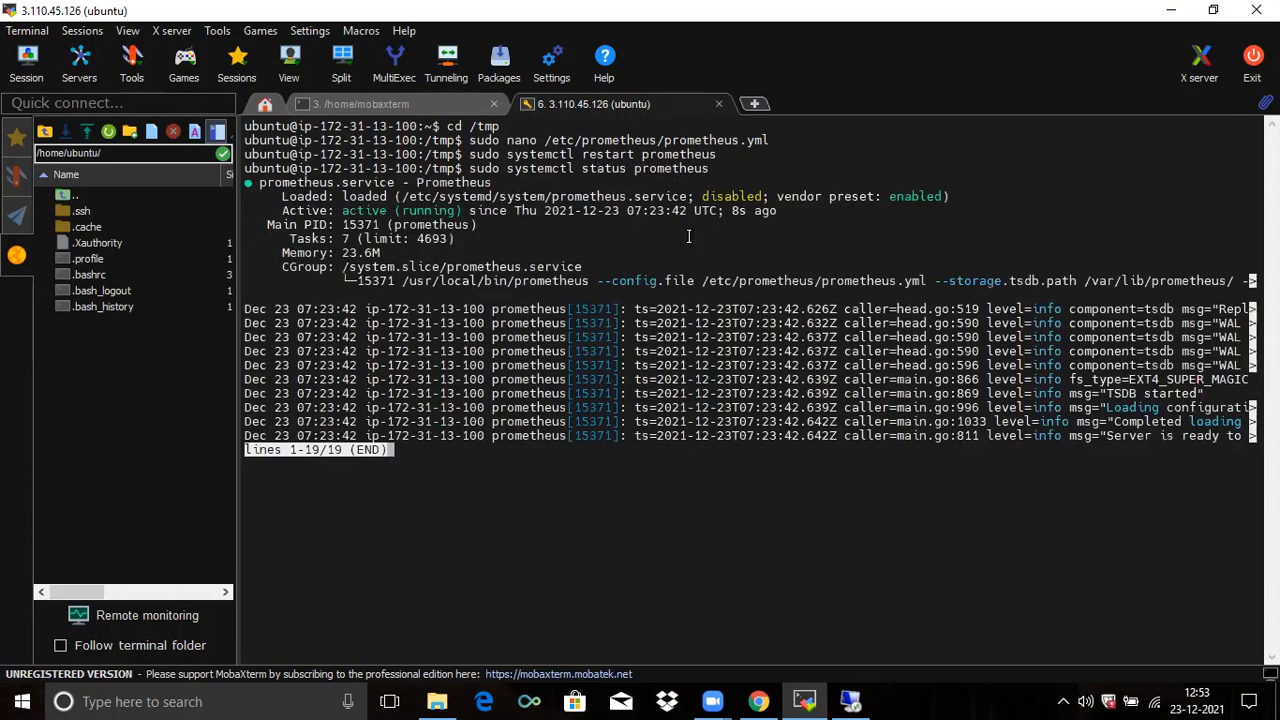
{"action": "left_click", "coordinate": [760, 701]}
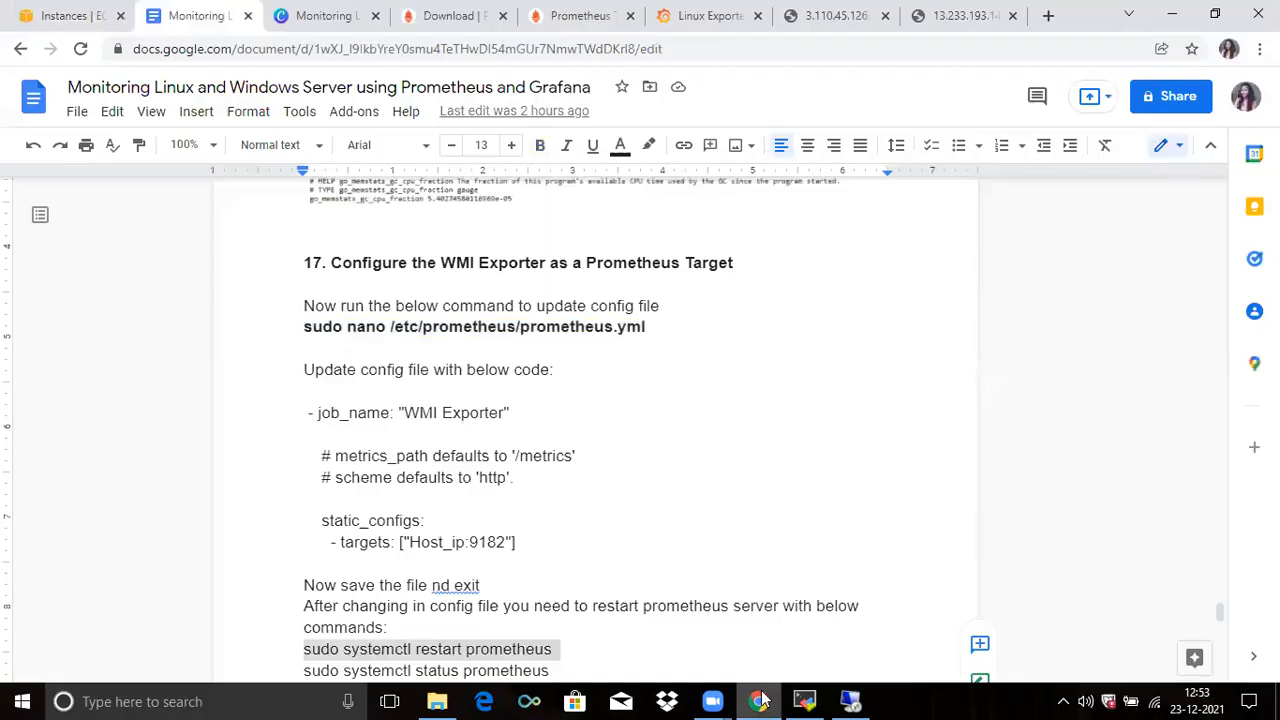
Step: Open Status > Targets and expand WMI_Exporter to show 13.233.193.147:9182 as UP
{"action": "left_click", "coordinate": [575, 12]}
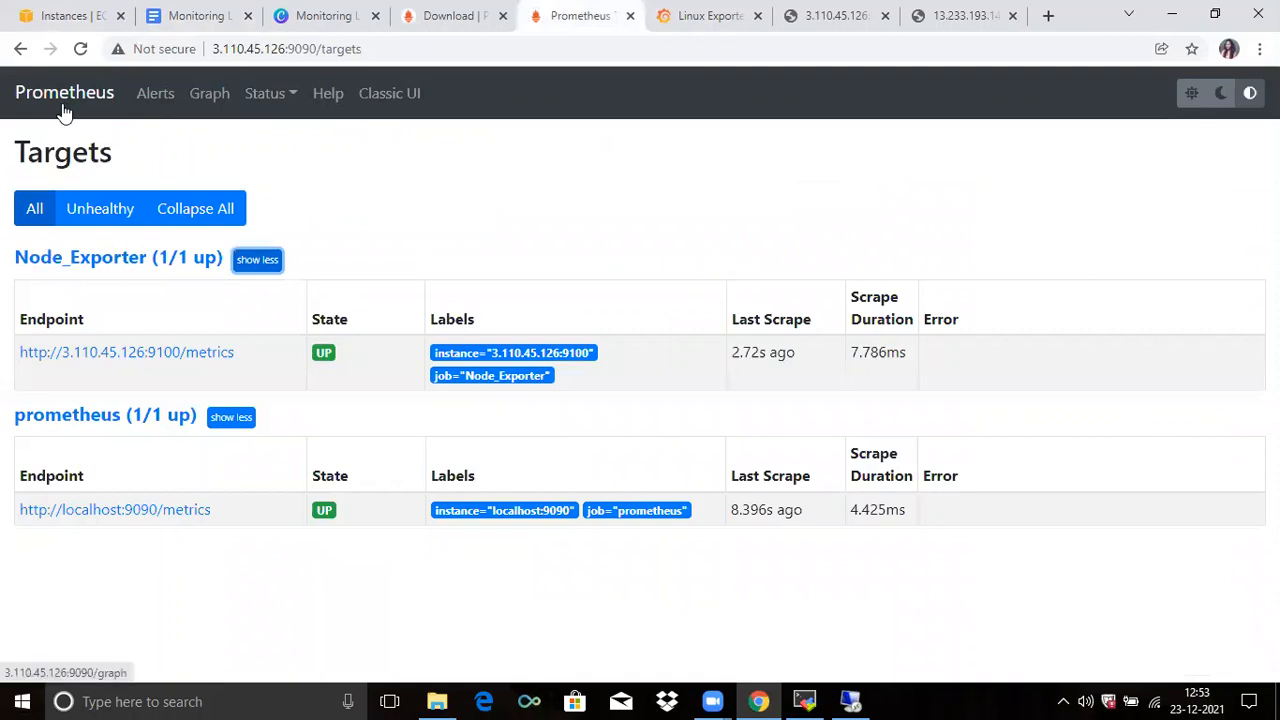
{"action": "left_click", "coordinate": [62, 110]}
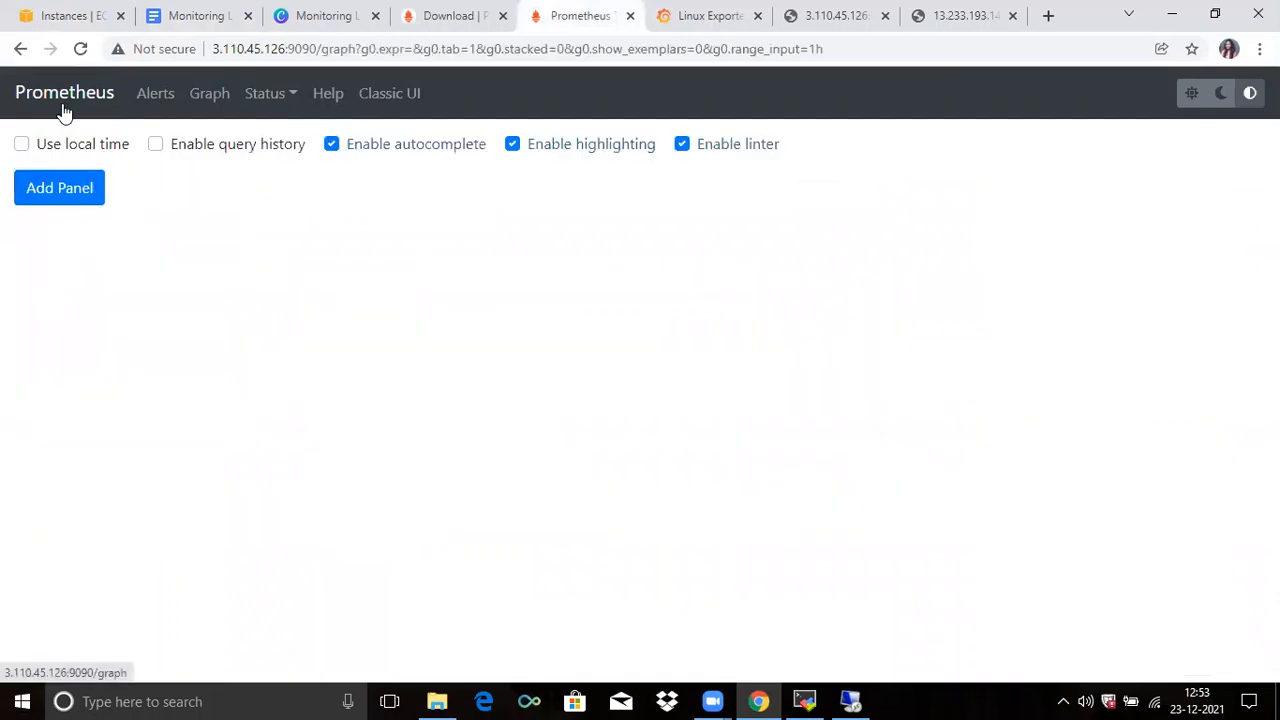
{"action": "left_click", "coordinate": [286, 100]}
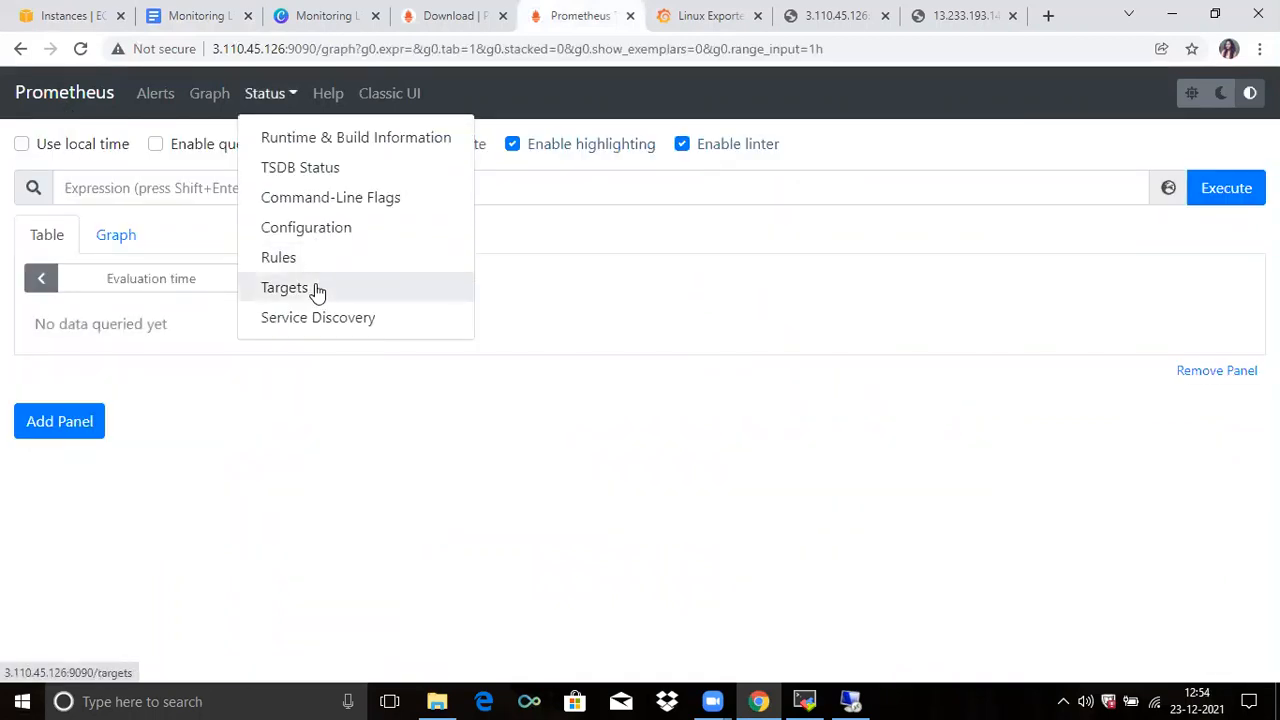
{"action": "left_click", "coordinate": [285, 288]}
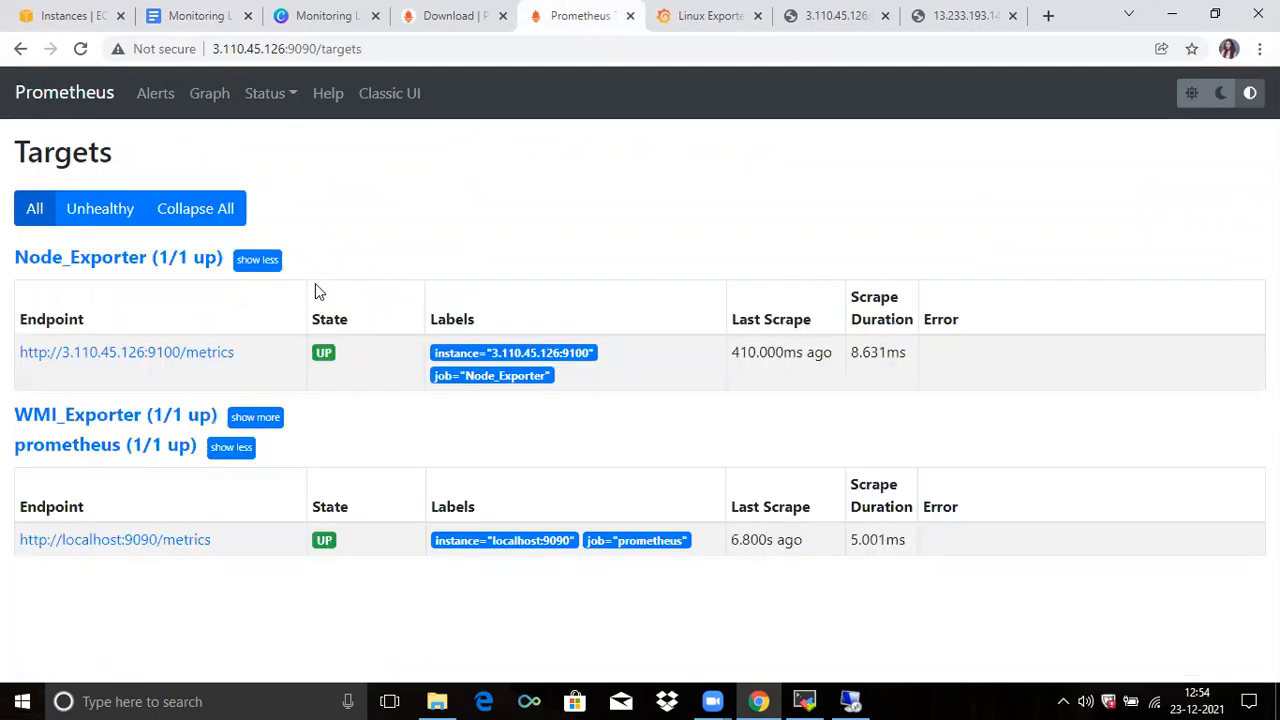
{"action": "left_click", "coordinate": [267, 413]}
{"action": "left_click_drag", "start_coordinate": [1273, 345], "coordinate": [1273, 362]}
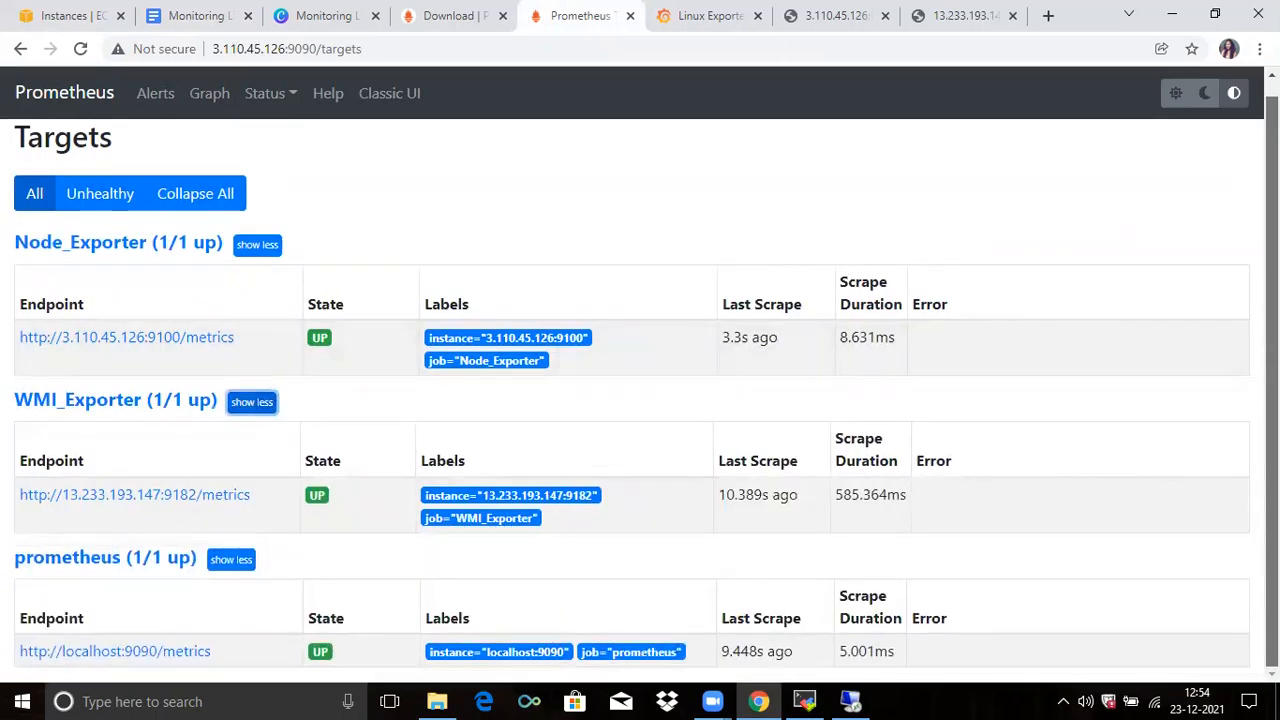
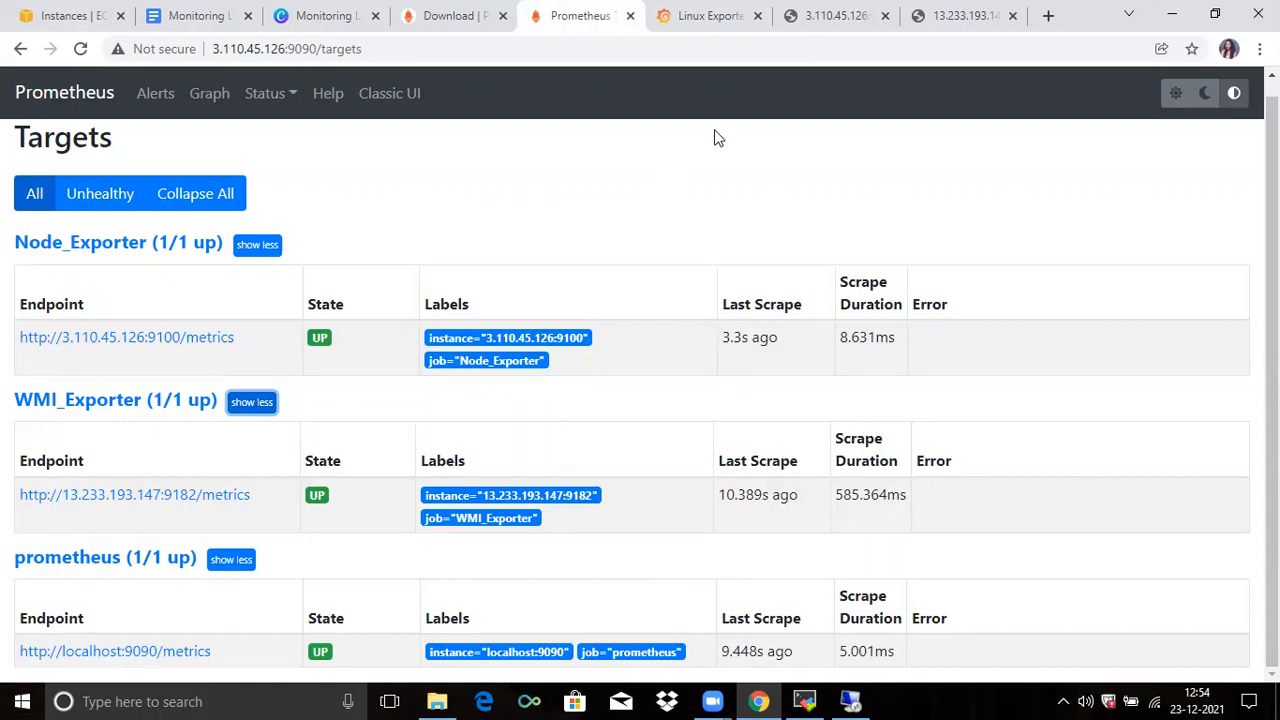
Step: Switch to the 'Monitoring Linux and Windows Server' guide in Google Docs
{"action": "left_click", "coordinate": [175, 12]}
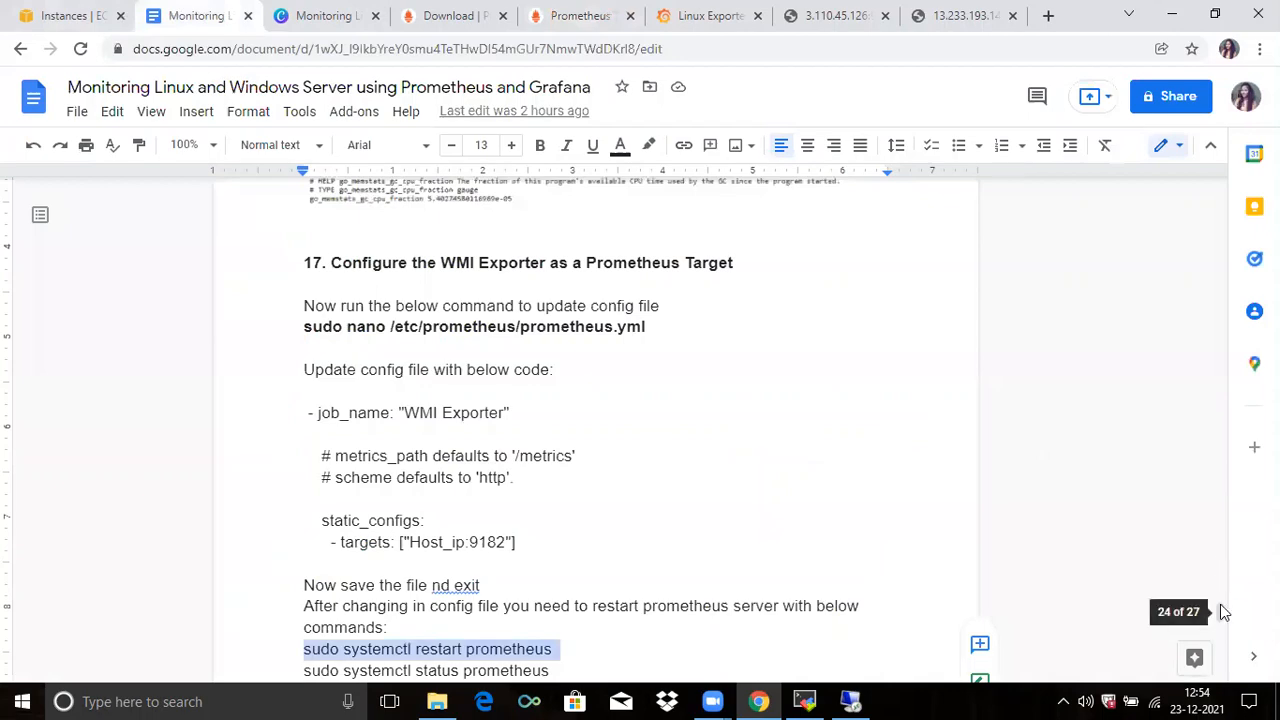
Step: Scroll the guide to step 18 on importing dashboard 14510, then return to Grafana's Linux Exporter Node dashboard
{"action": "mouse_move", "coordinate": [1220, 617]}
{"action": "left_mouse_down"}
{"action": "mouse_move", "coordinate": [1226, 638]}
{"action": "mouse_move", "coordinate": [1222, 612]}
{"action": "left_mouse_up"}
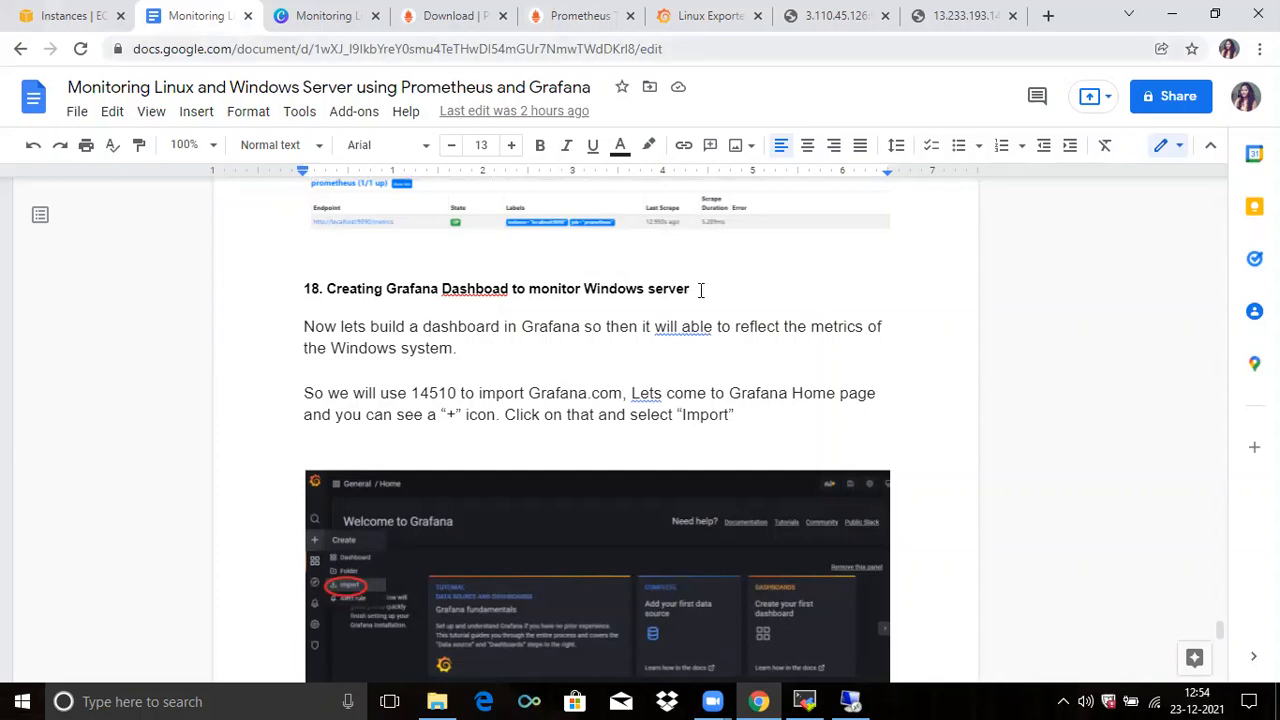
{"action": "left_click", "coordinate": [700, 15]}
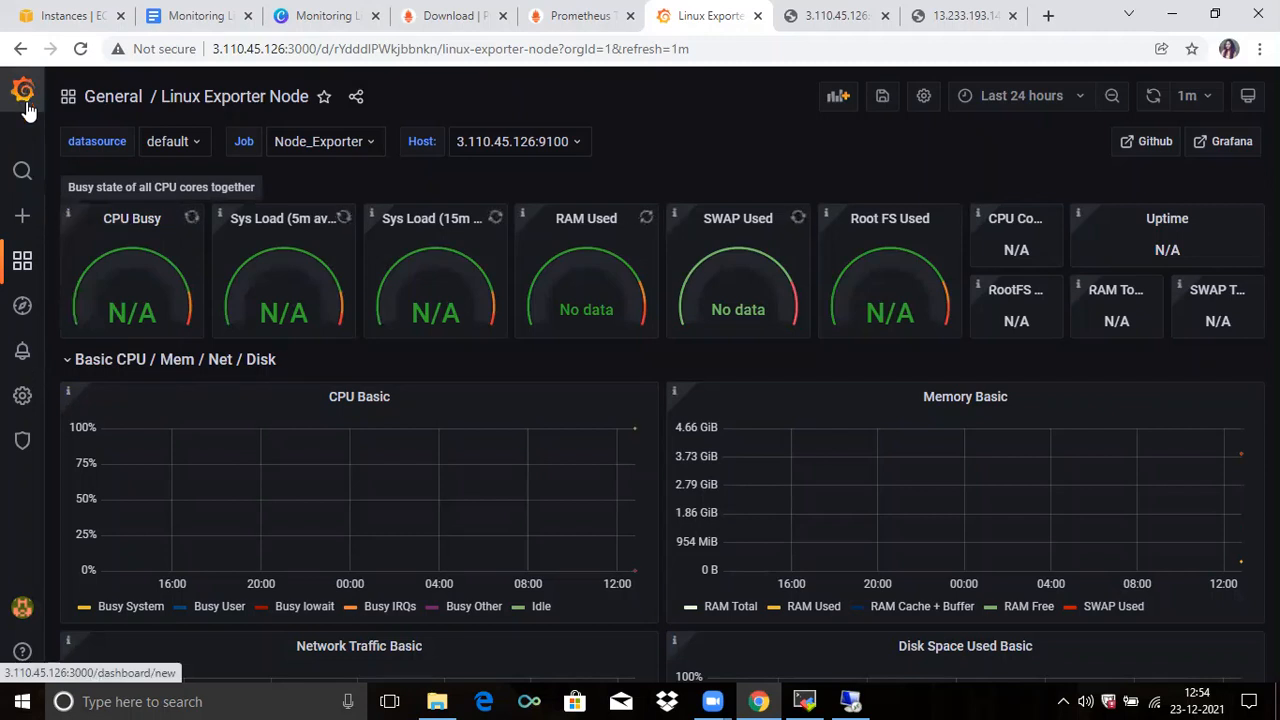
Step: From the Grafana home page, open Import and load Grafana.com dashboard ID 14510
{"action": "left_click", "coordinate": [24, 92]}
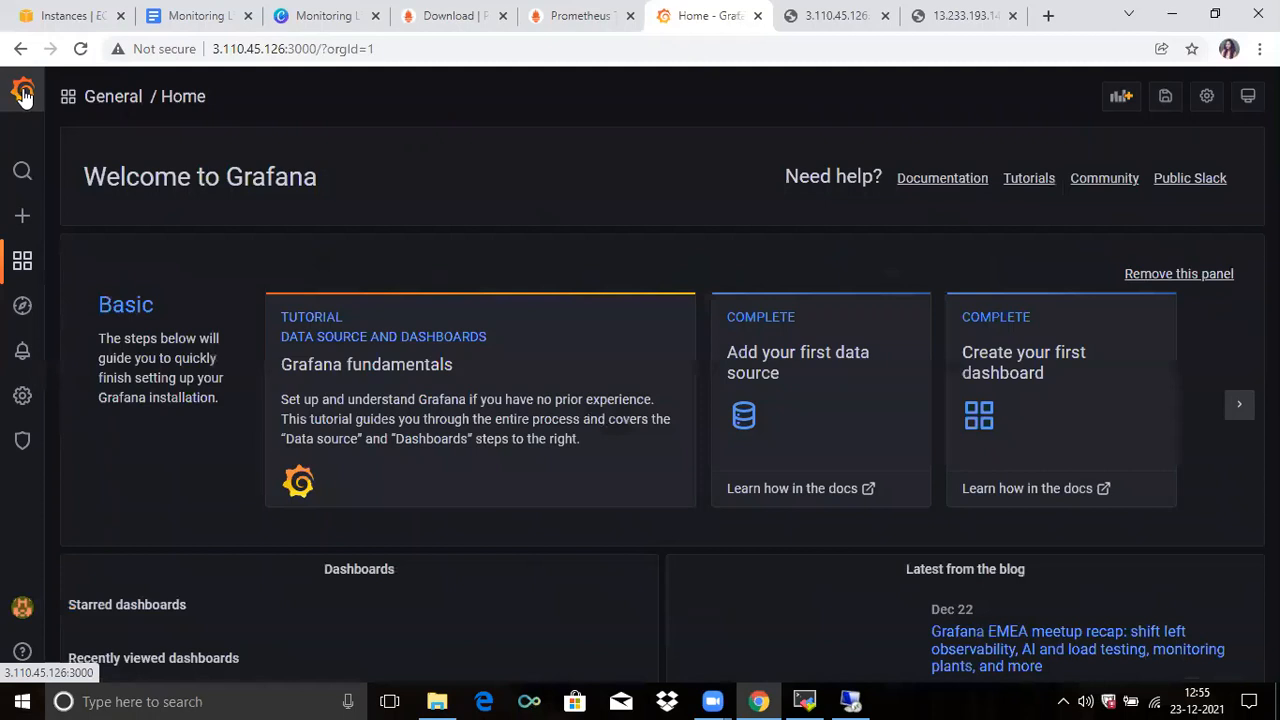
{"action": "mouse_move", "coordinate": [20, 217]}
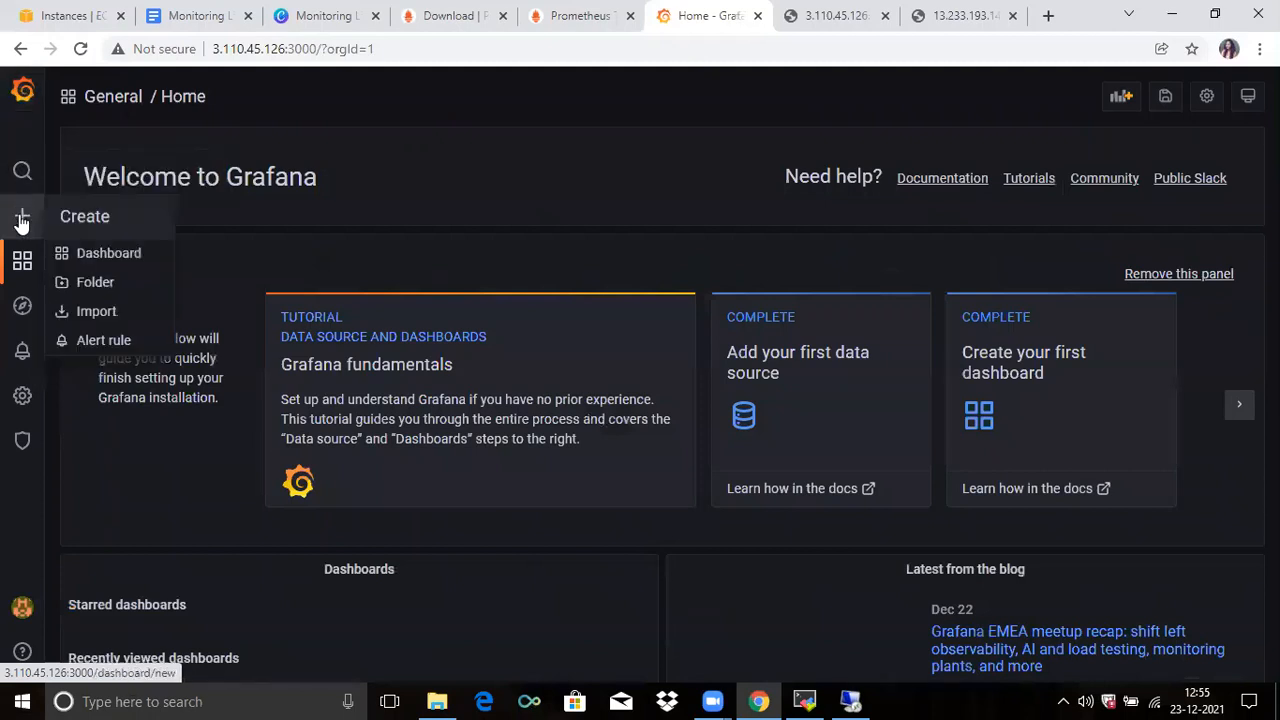
{"action": "left_click", "coordinate": [96, 312]}
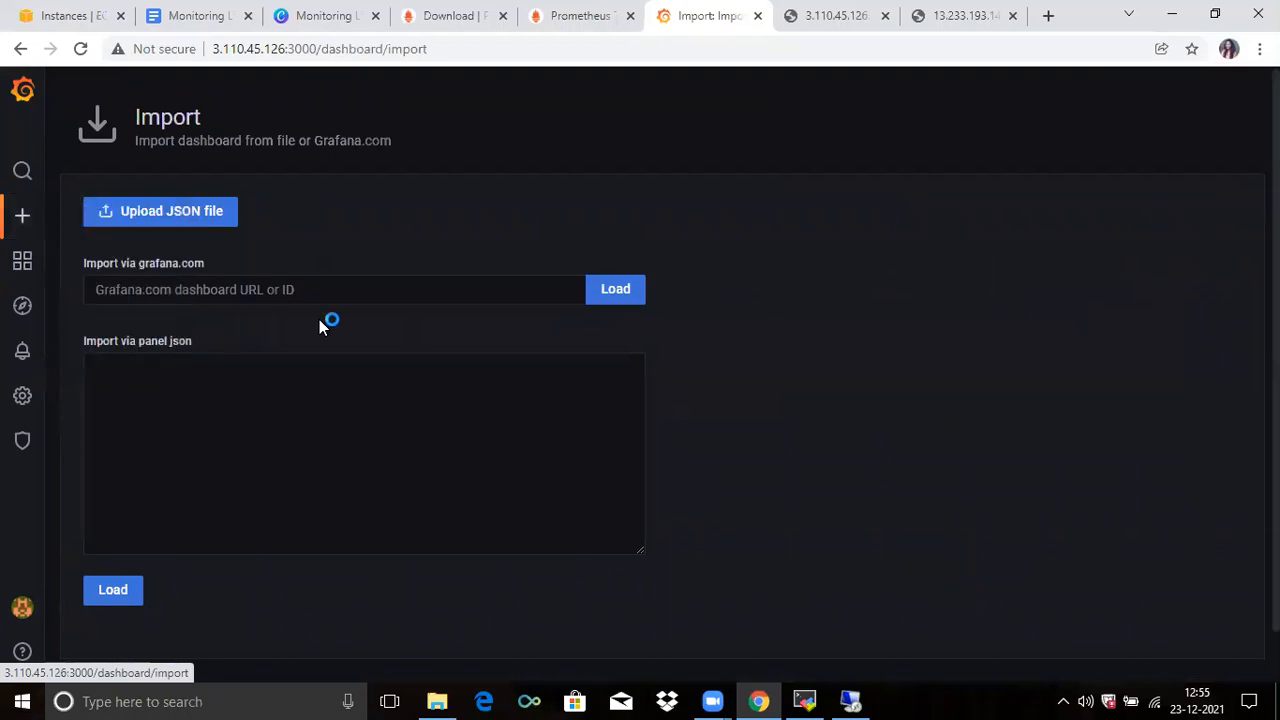
{"action": "left_click", "coordinate": [307, 291]}
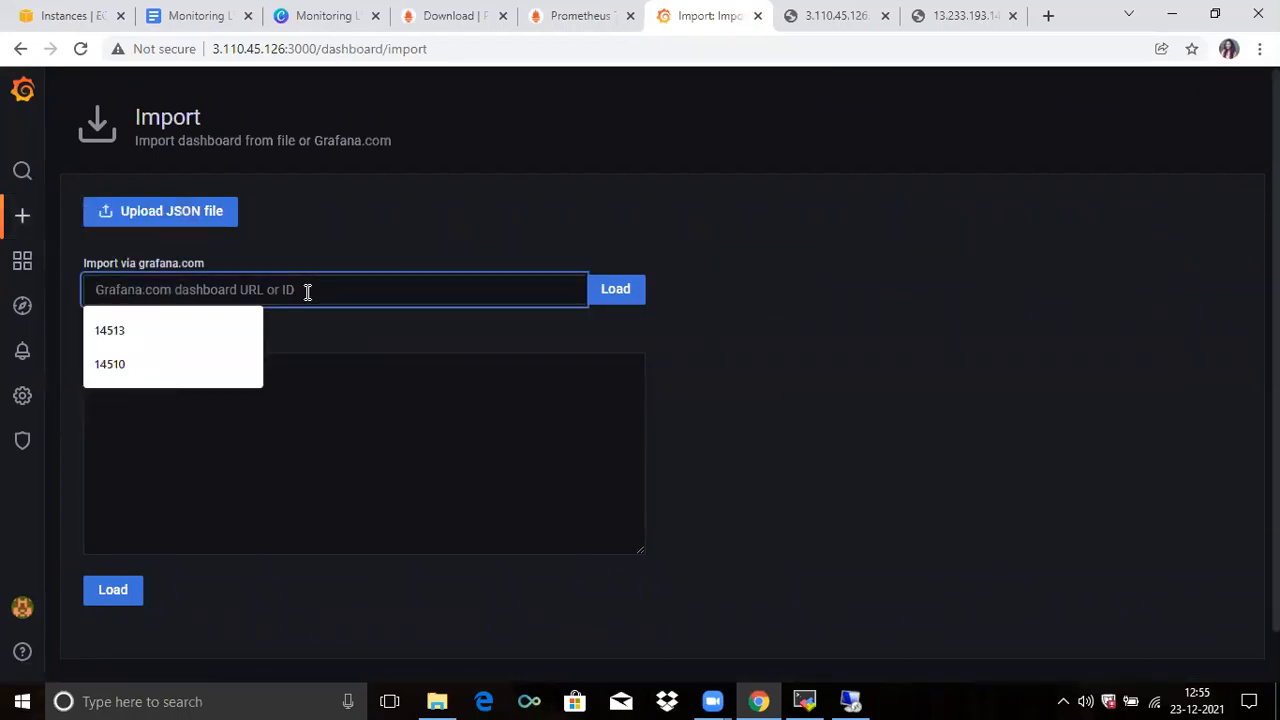
{"action": "left_click", "coordinate": [108, 366]}
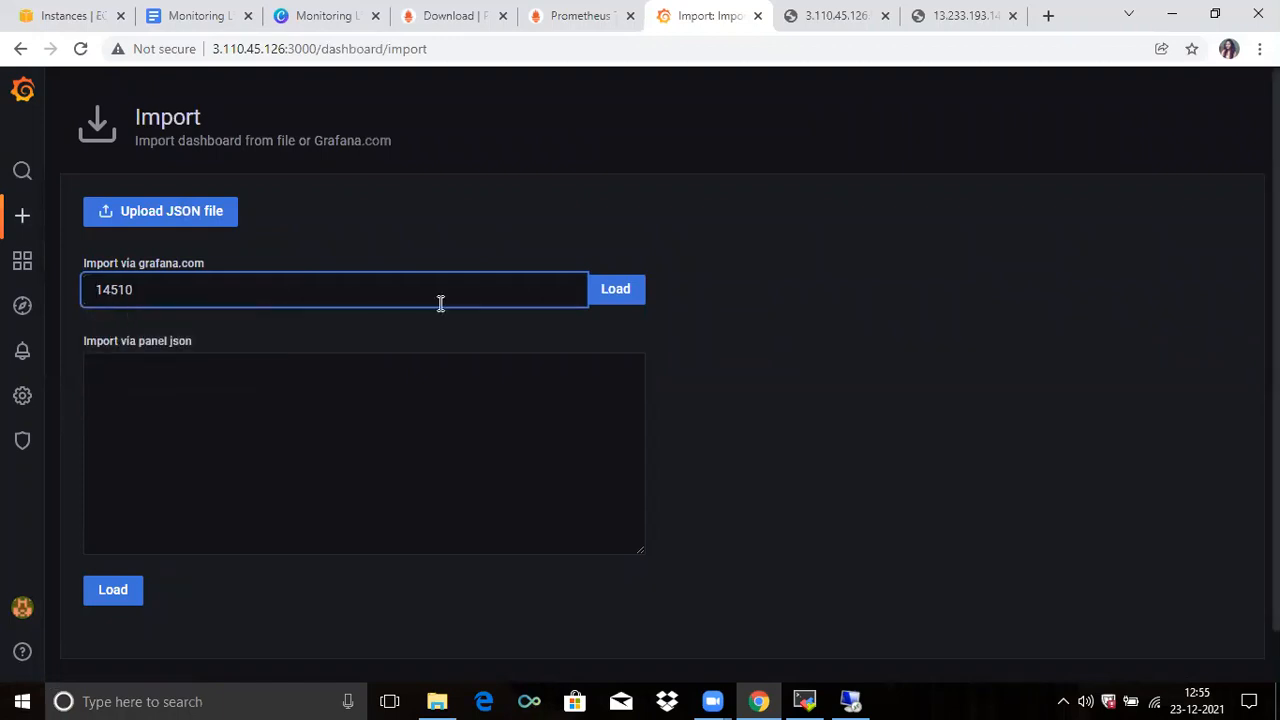
{"action": "left_click", "coordinate": [616, 290]}
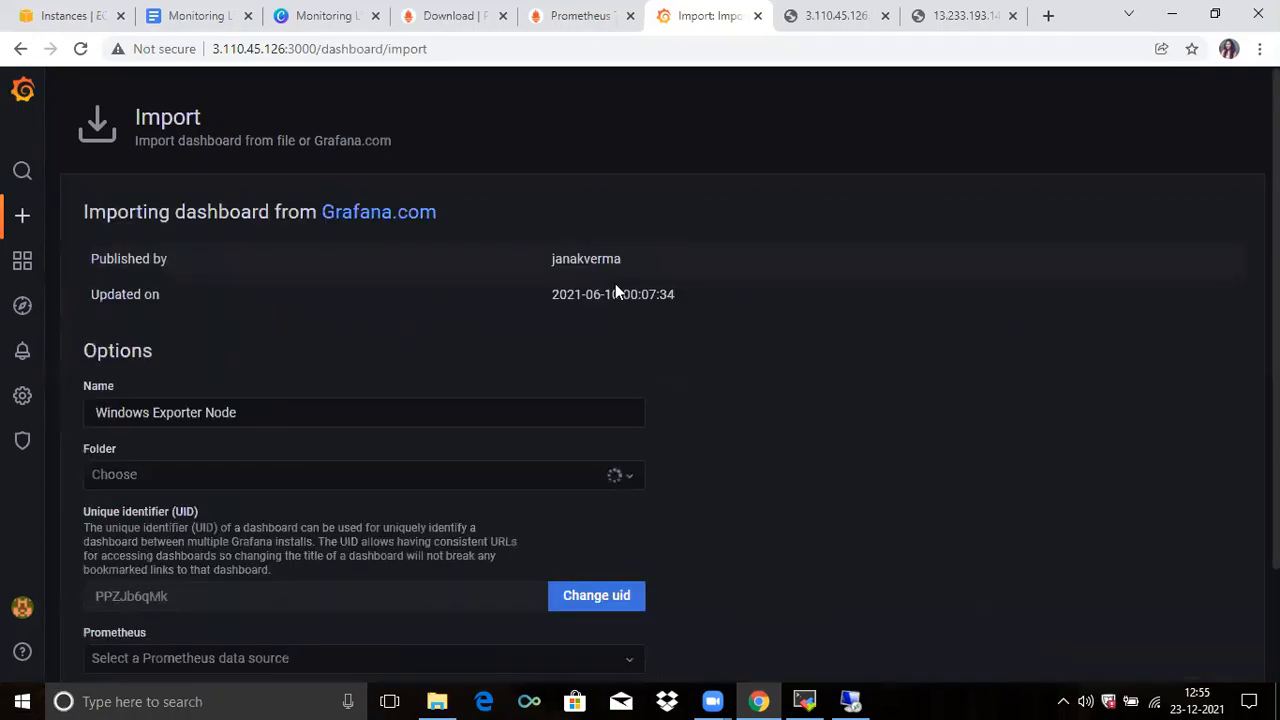
Step: Import 'Windows Exporter Node' using the default Prometheus data source
{"action": "left_click", "coordinate": [243, 413]}
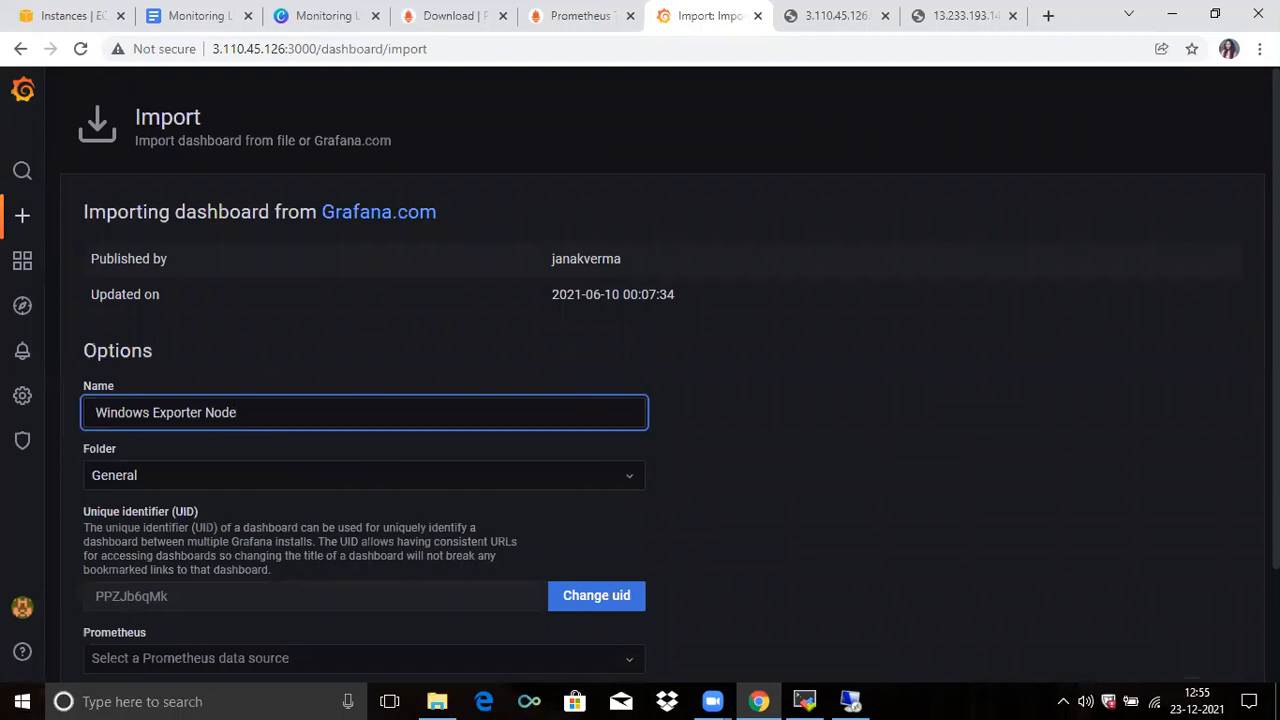
{"action": "scroll", "coordinate": [177, 543], "scroll_direction": "down", "scroll_amount": 2}
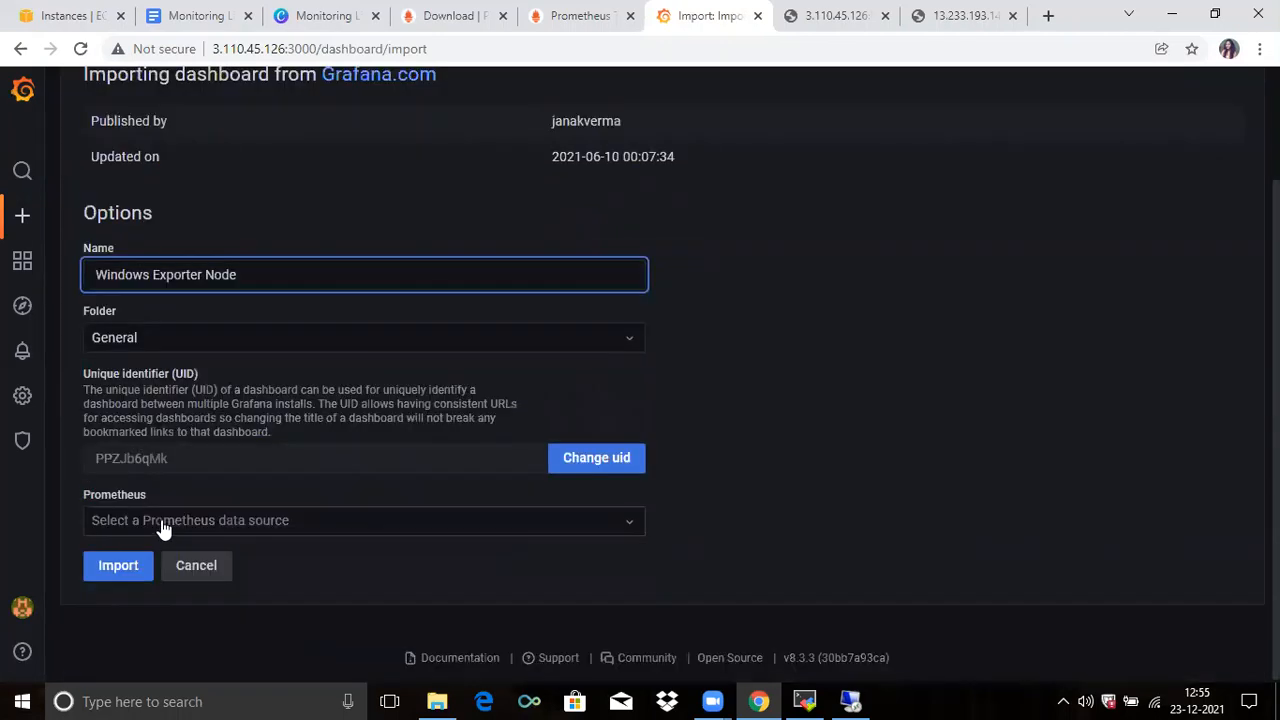
{"action": "left_click", "coordinate": [161, 520]}
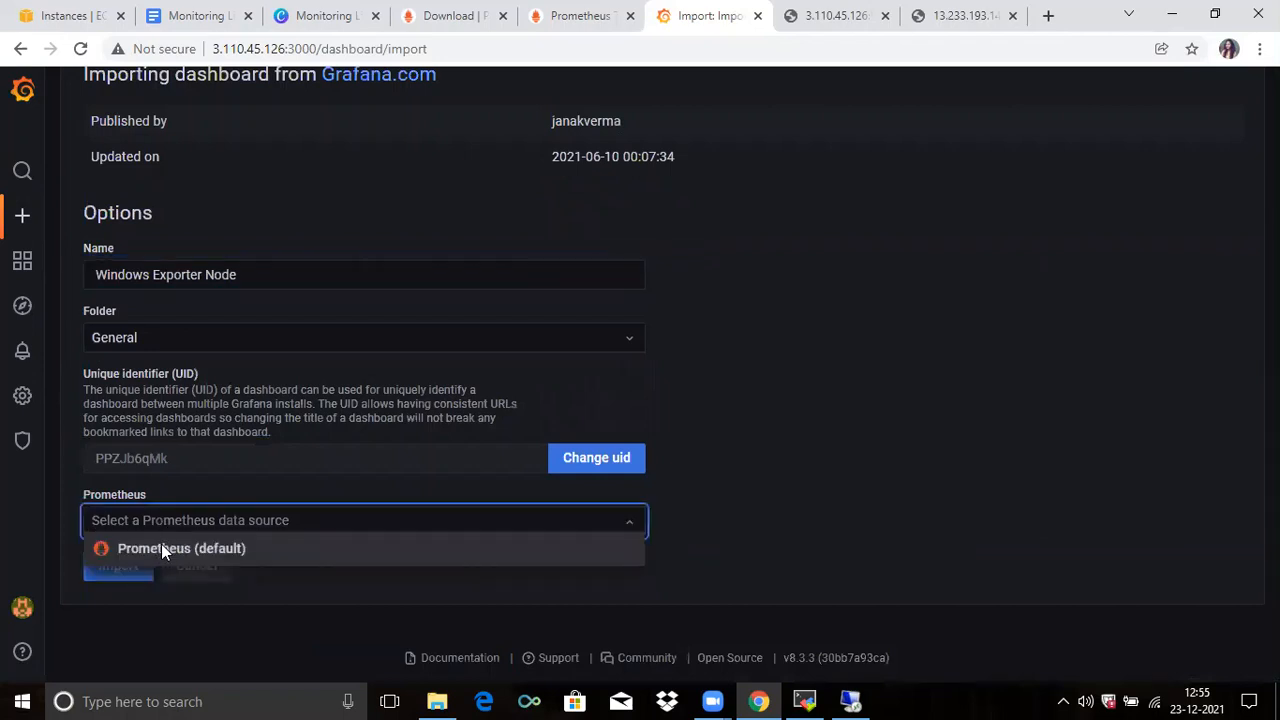
{"action": "left_click", "coordinate": [127, 562]}
{"action": "left_click", "coordinate": [127, 570]}
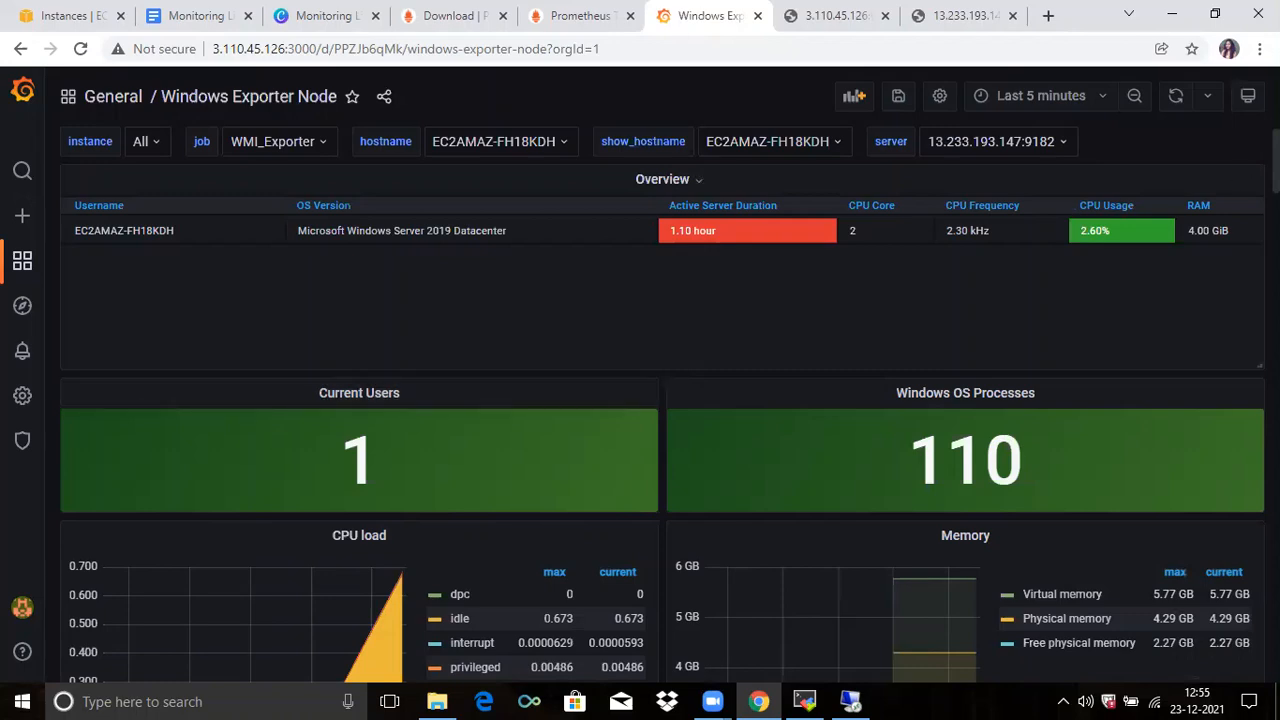
Step: Scroll through the Windows Exporter Node dashboard panels and back toward the top
{"action": "scroll", "coordinate": [660, 400], "scroll_direction": "down", "scroll_amount": 4}
{"action": "scroll", "coordinate": [660, 400], "scroll_direction": "down", "scroll_amount": 3}
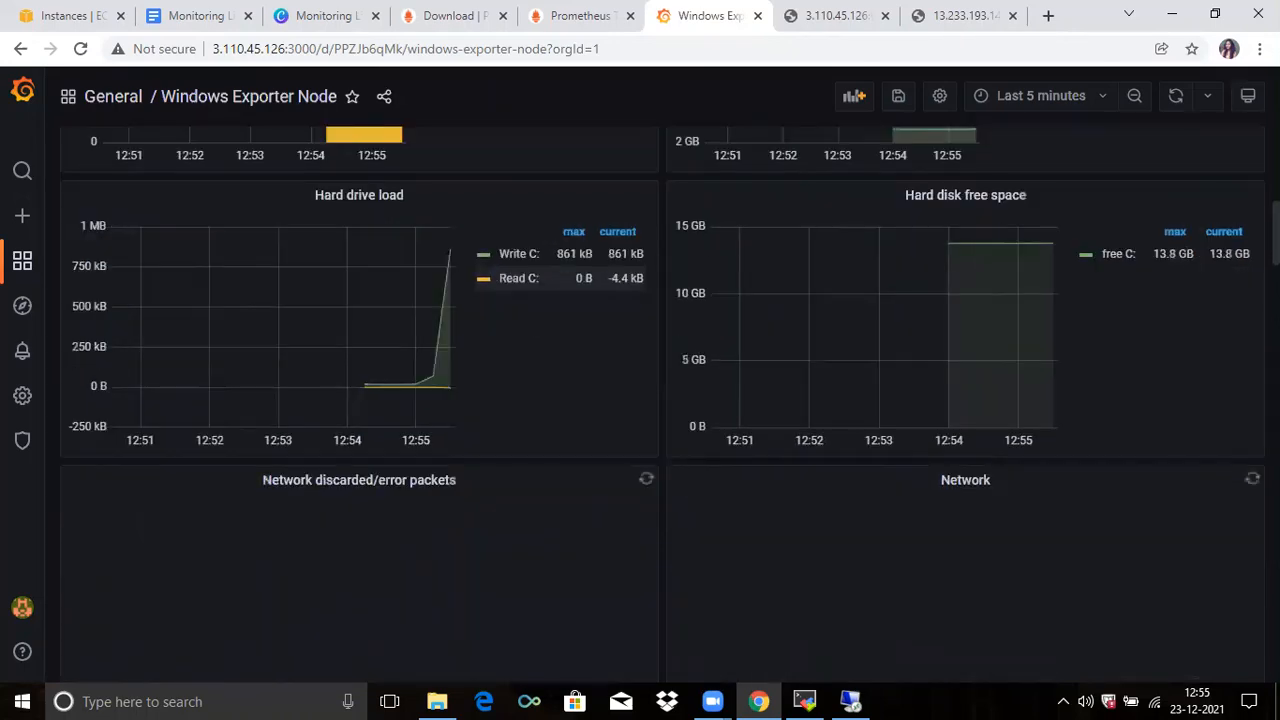
{"action": "scroll", "coordinate": [660, 400], "scroll_direction": "down", "scroll_amount": 2}
{"action": "scroll", "coordinate": [660, 400], "scroll_direction": "down", "scroll_amount": 2}
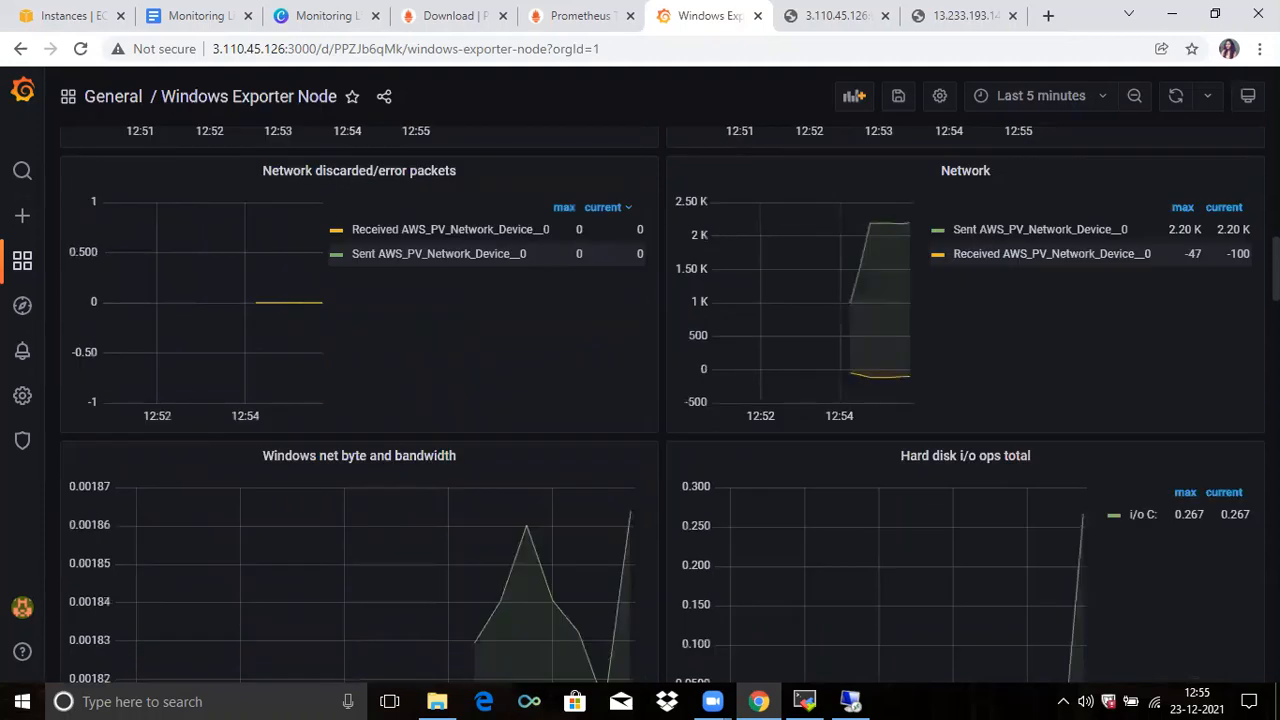
{"action": "scroll", "coordinate": [660, 400], "scroll_direction": "down", "scroll_amount": 5}
{"action": "scroll", "coordinate": [660, 400], "scroll_direction": "up", "scroll_amount": 10}
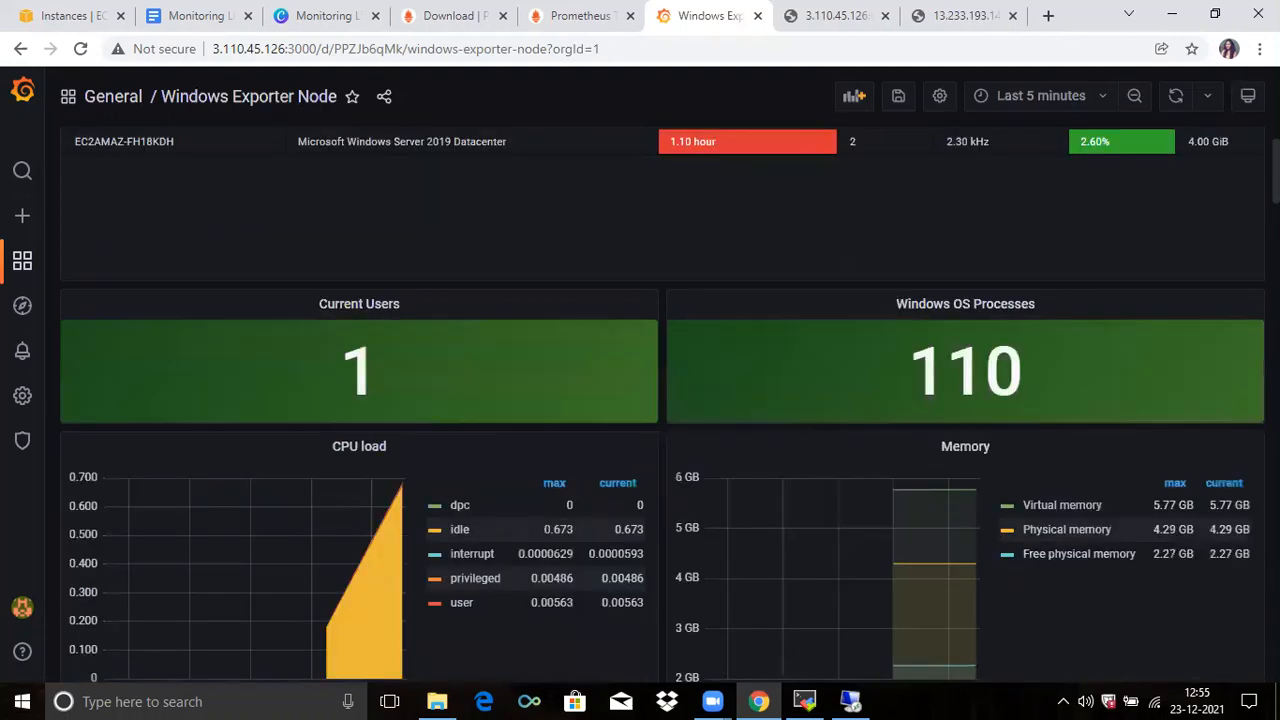
{"action": "scroll", "coordinate": [660, 400], "scroll_direction": "down", "scroll_amount": 3}
{"action": "scroll", "coordinate": [660, 400], "scroll_direction": "down", "scroll_amount": 2}
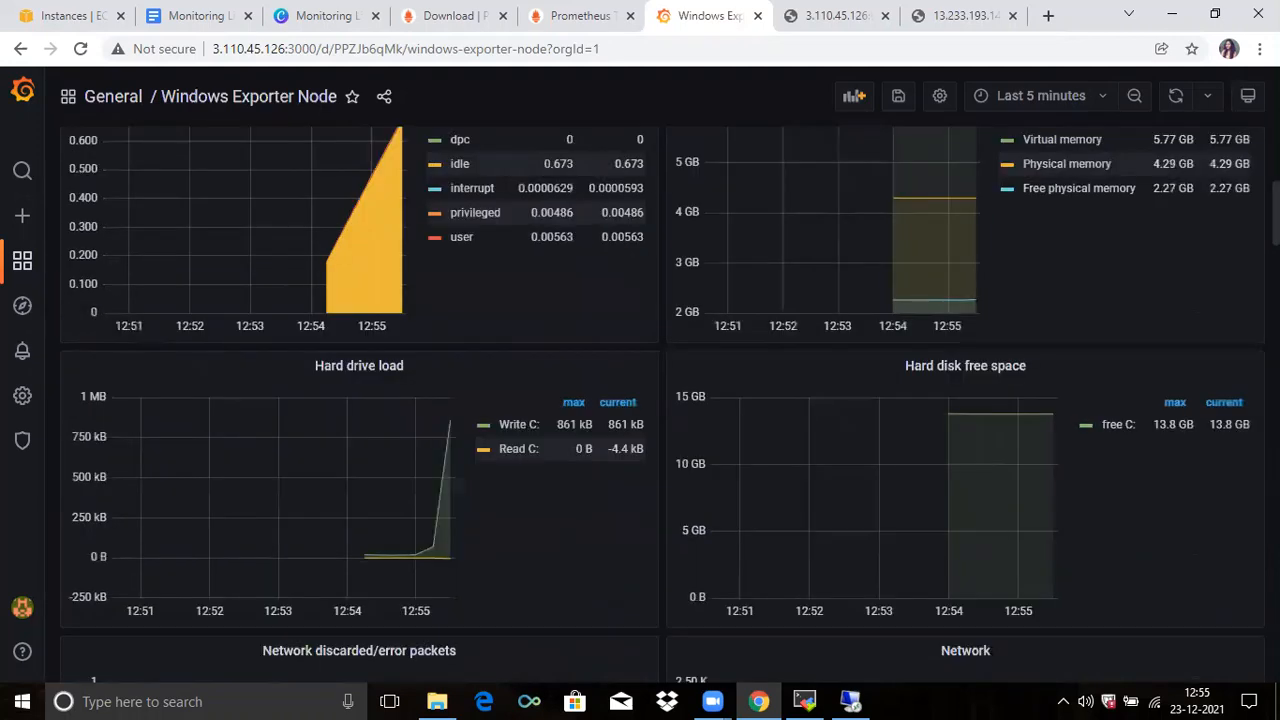
{"action": "scroll", "coordinate": [660, 400], "scroll_direction": "up", "scroll_amount": 1}
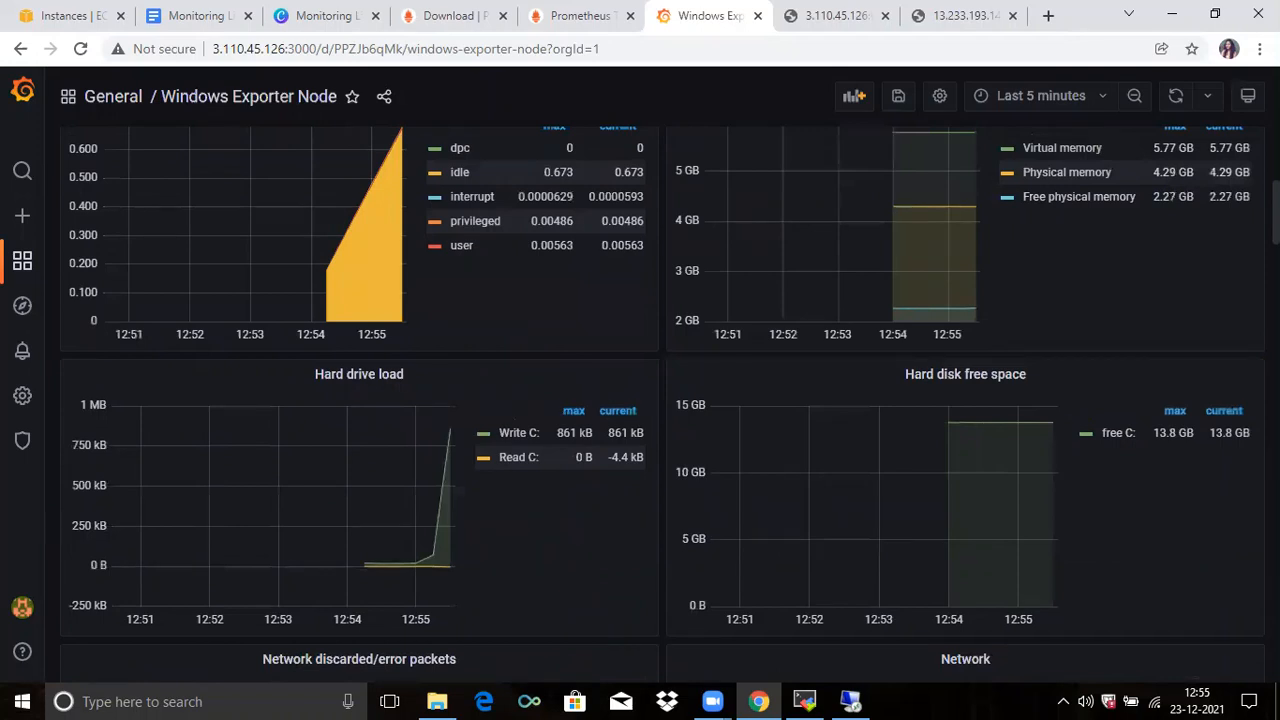
{"action": "scroll", "coordinate": [660, 400], "scroll_direction": "up", "scroll_amount": 5}
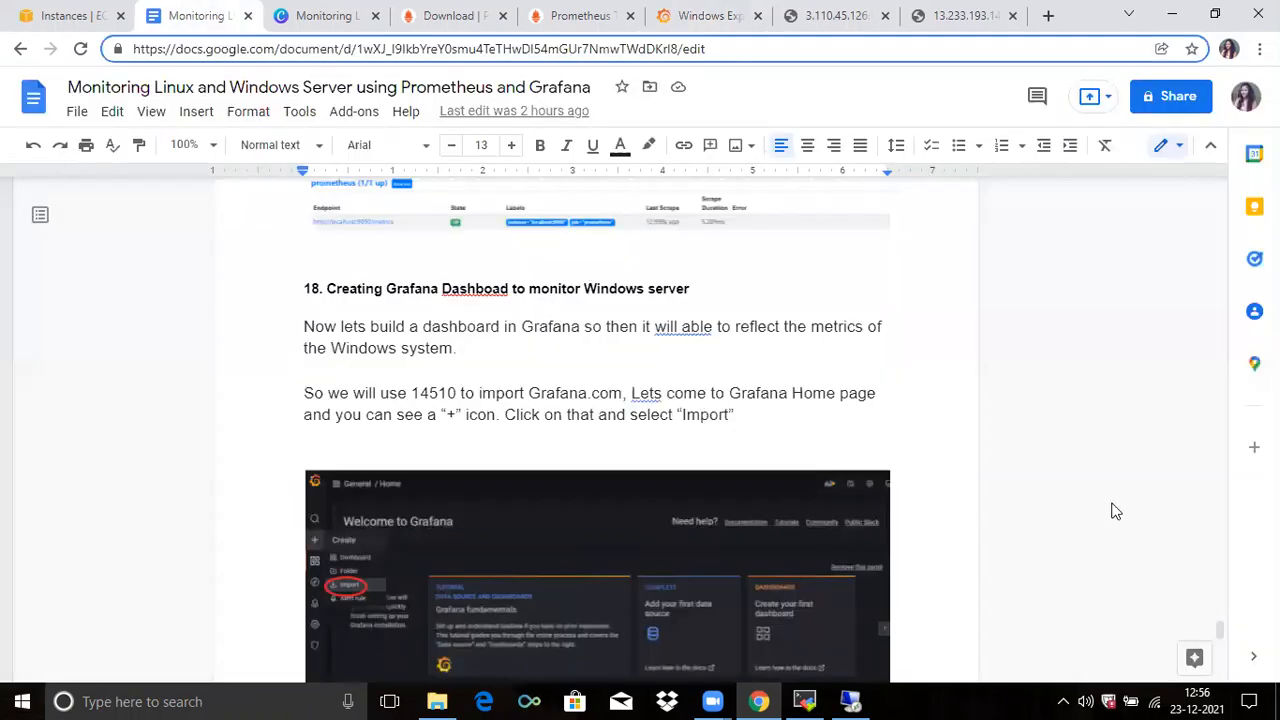
Step: Scroll the guide to its closing note, revisit the Grafana dashboard, then show the Canva deck's title slide
{"action": "left_click_drag", "start_coordinate": [1222, 640], "coordinate": [1232, 677]}
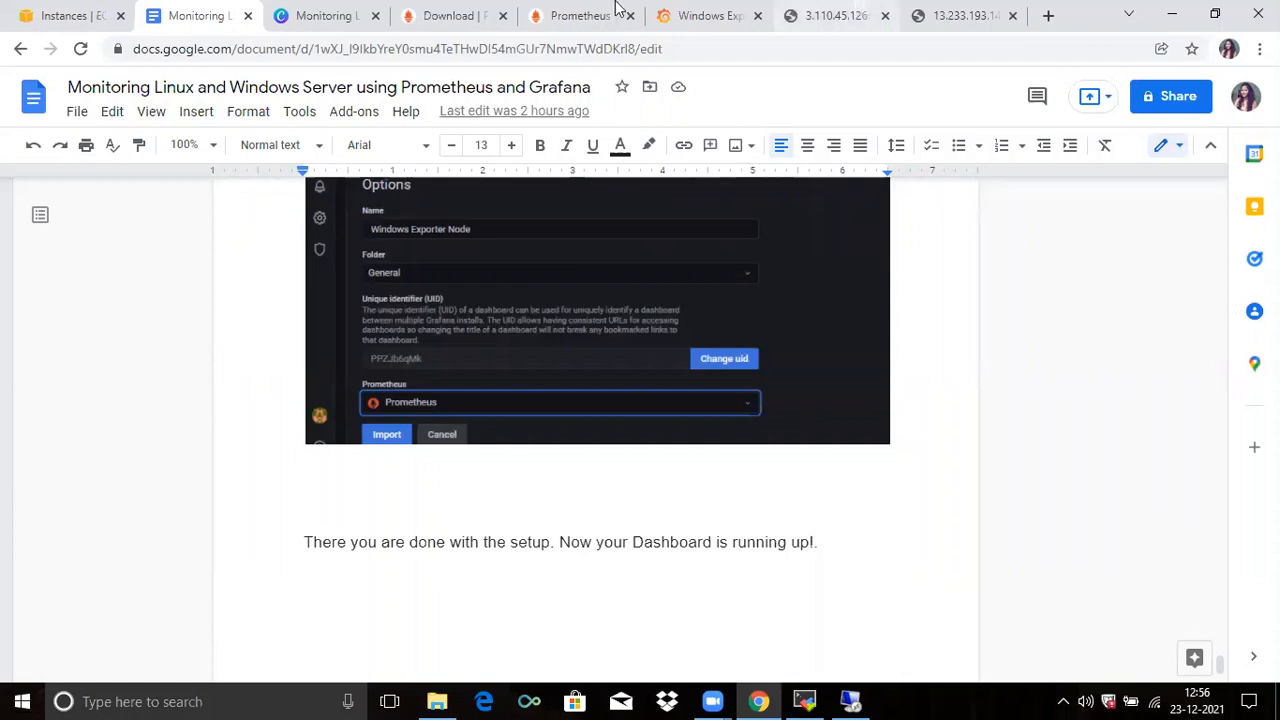
{"action": "left_click", "coordinate": [706, 15]}
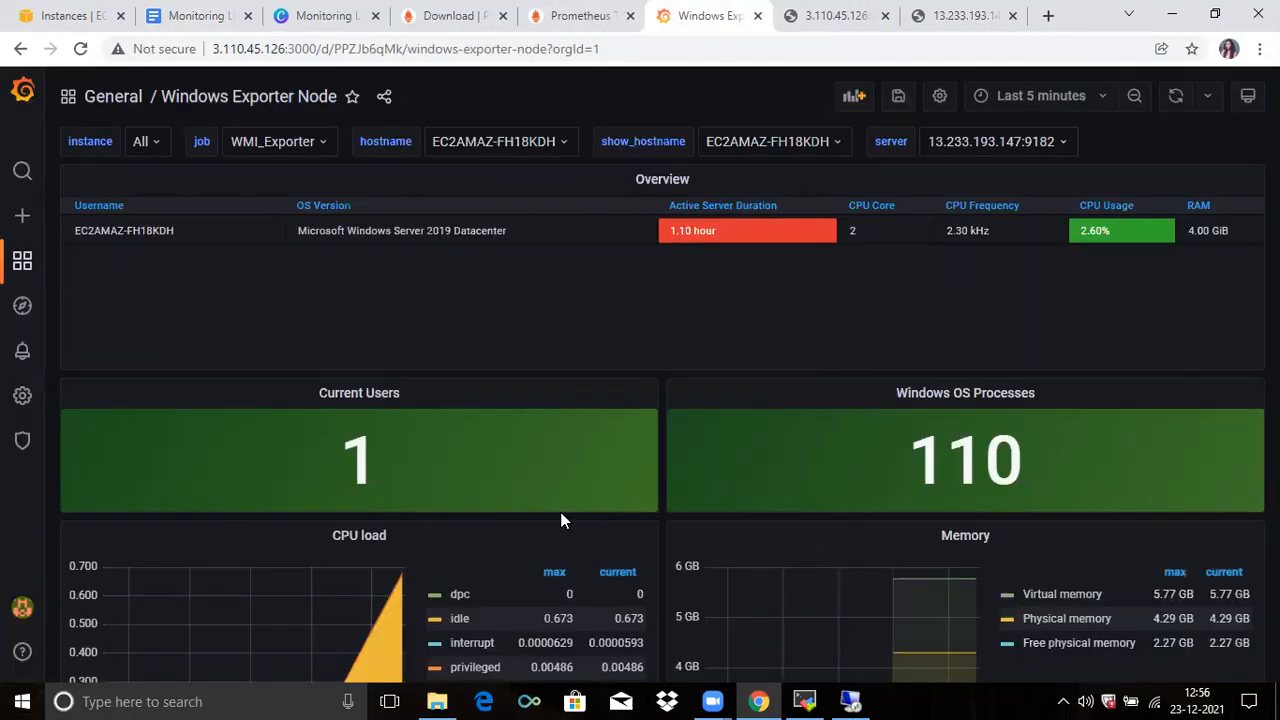
{"action": "left_click", "coordinate": [320, 15]}
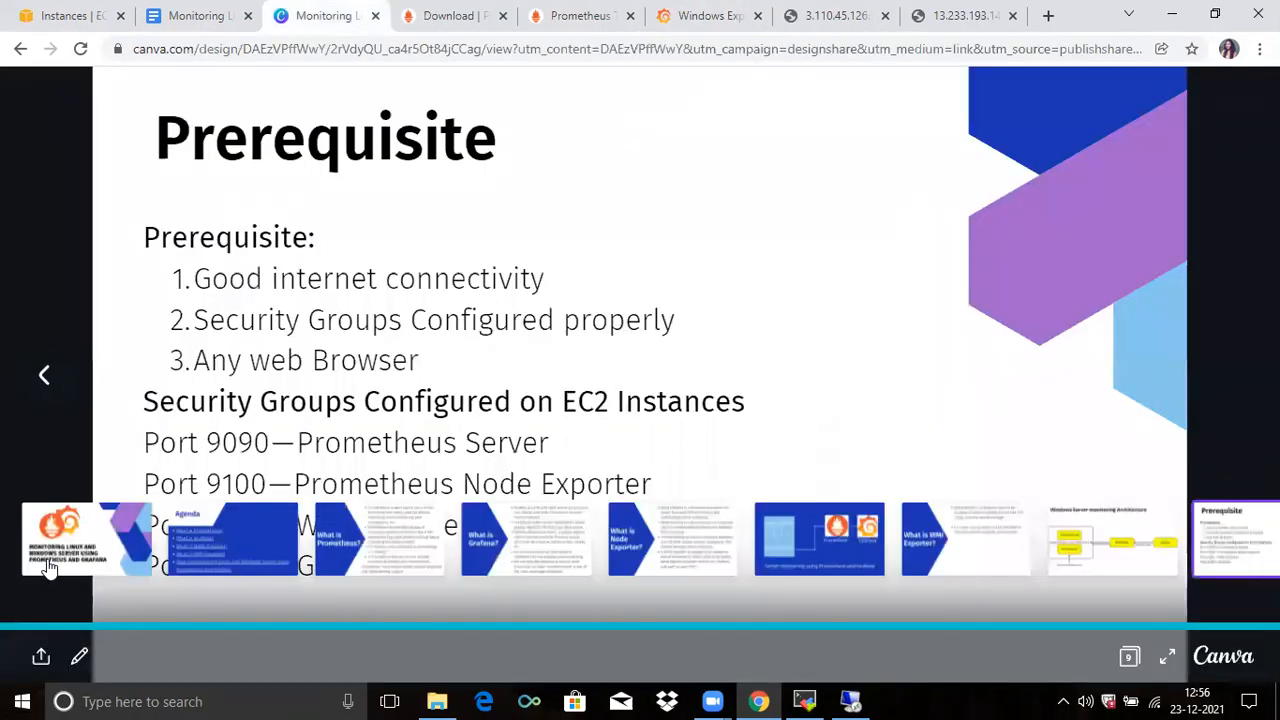
{"action": "left_click", "coordinate": [71, 564]}
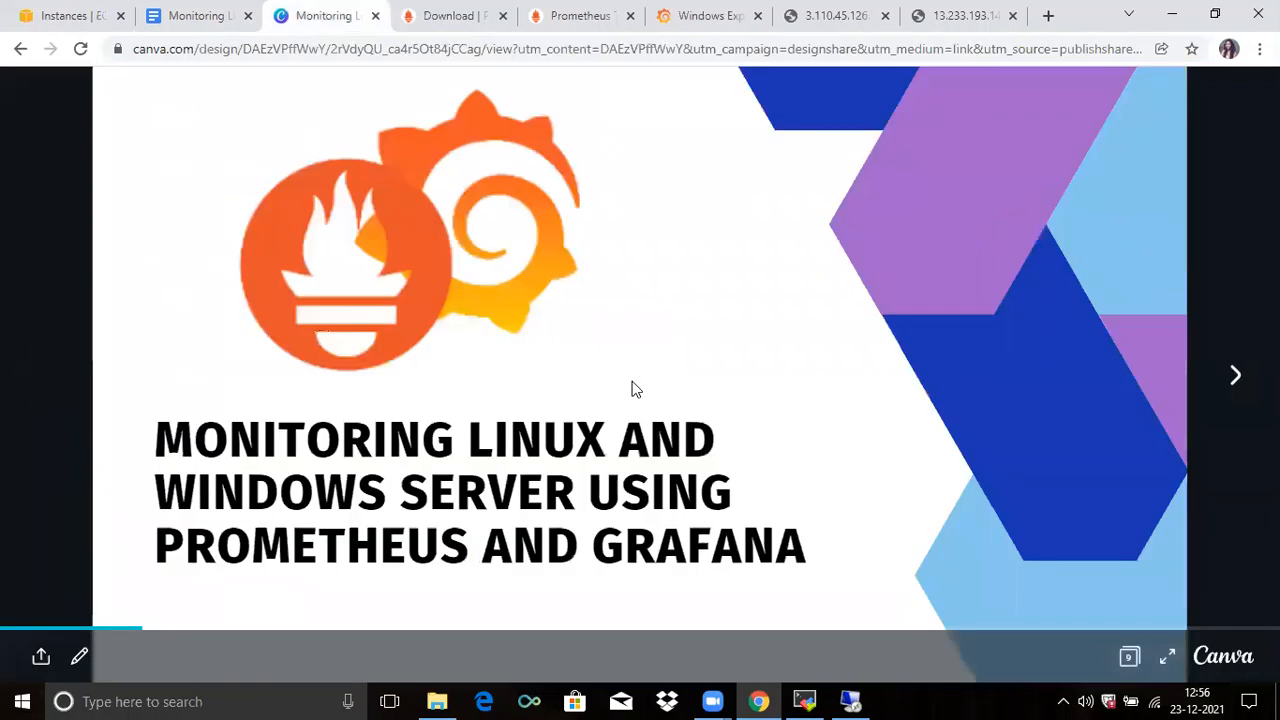